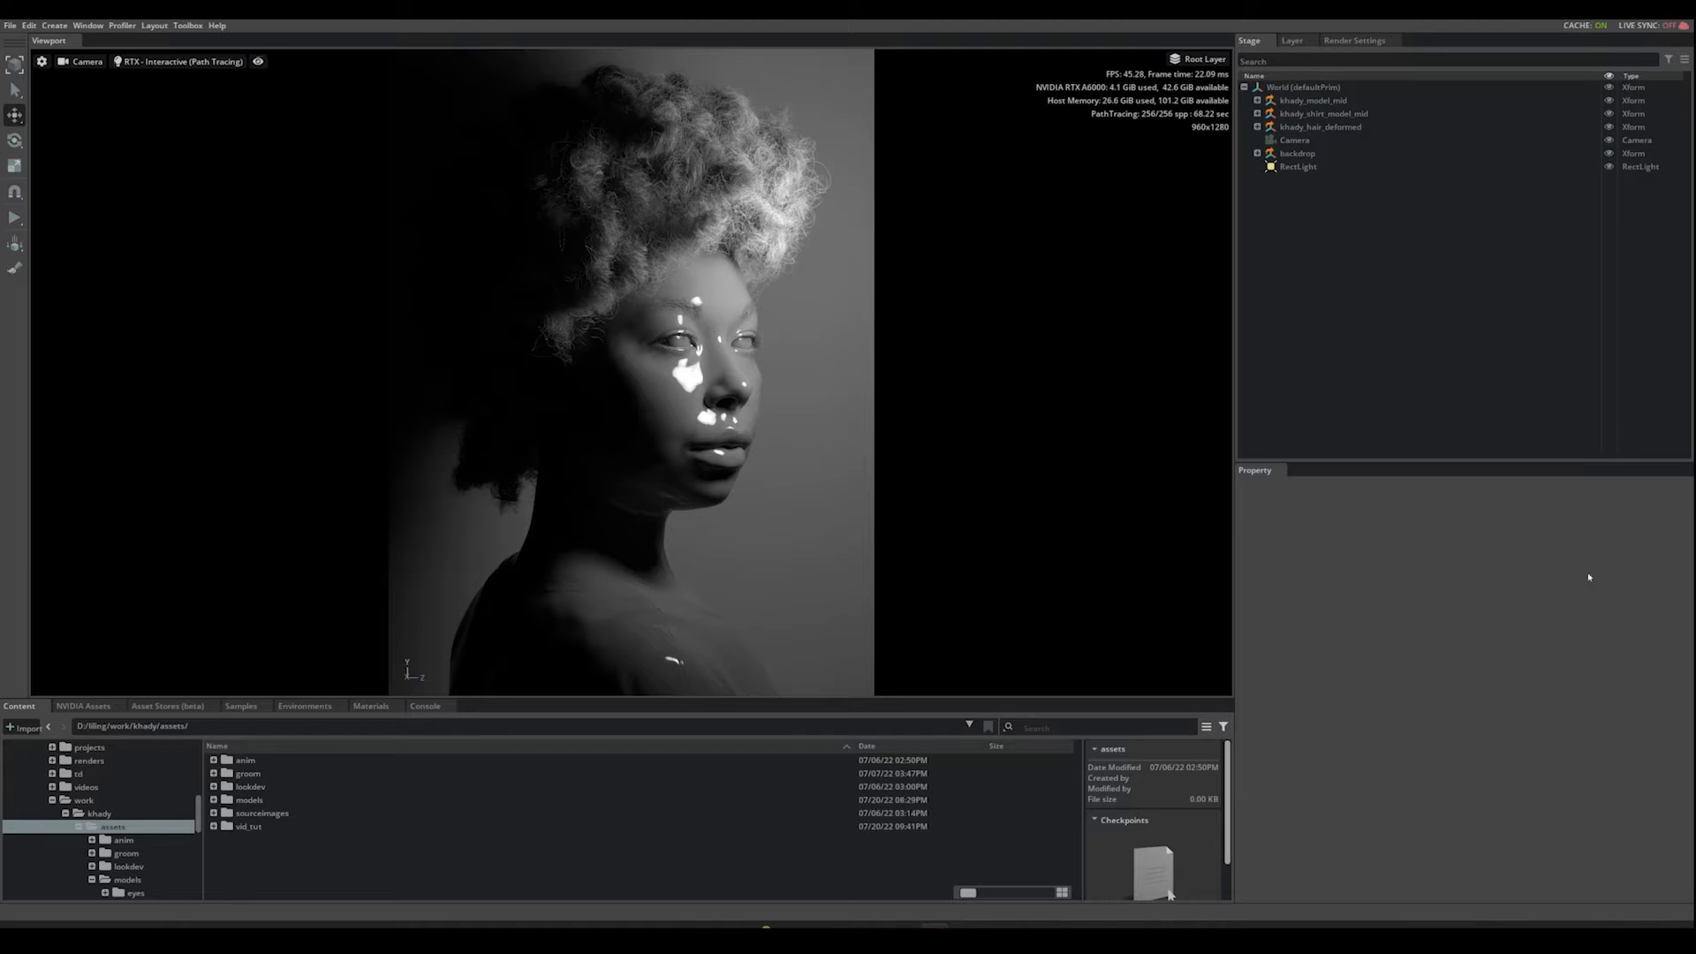
Step: Browse the environment skies and load small_hangar_01 into the scene as the lighting environment
{"action": "left_click", "coordinate": [304, 706]}
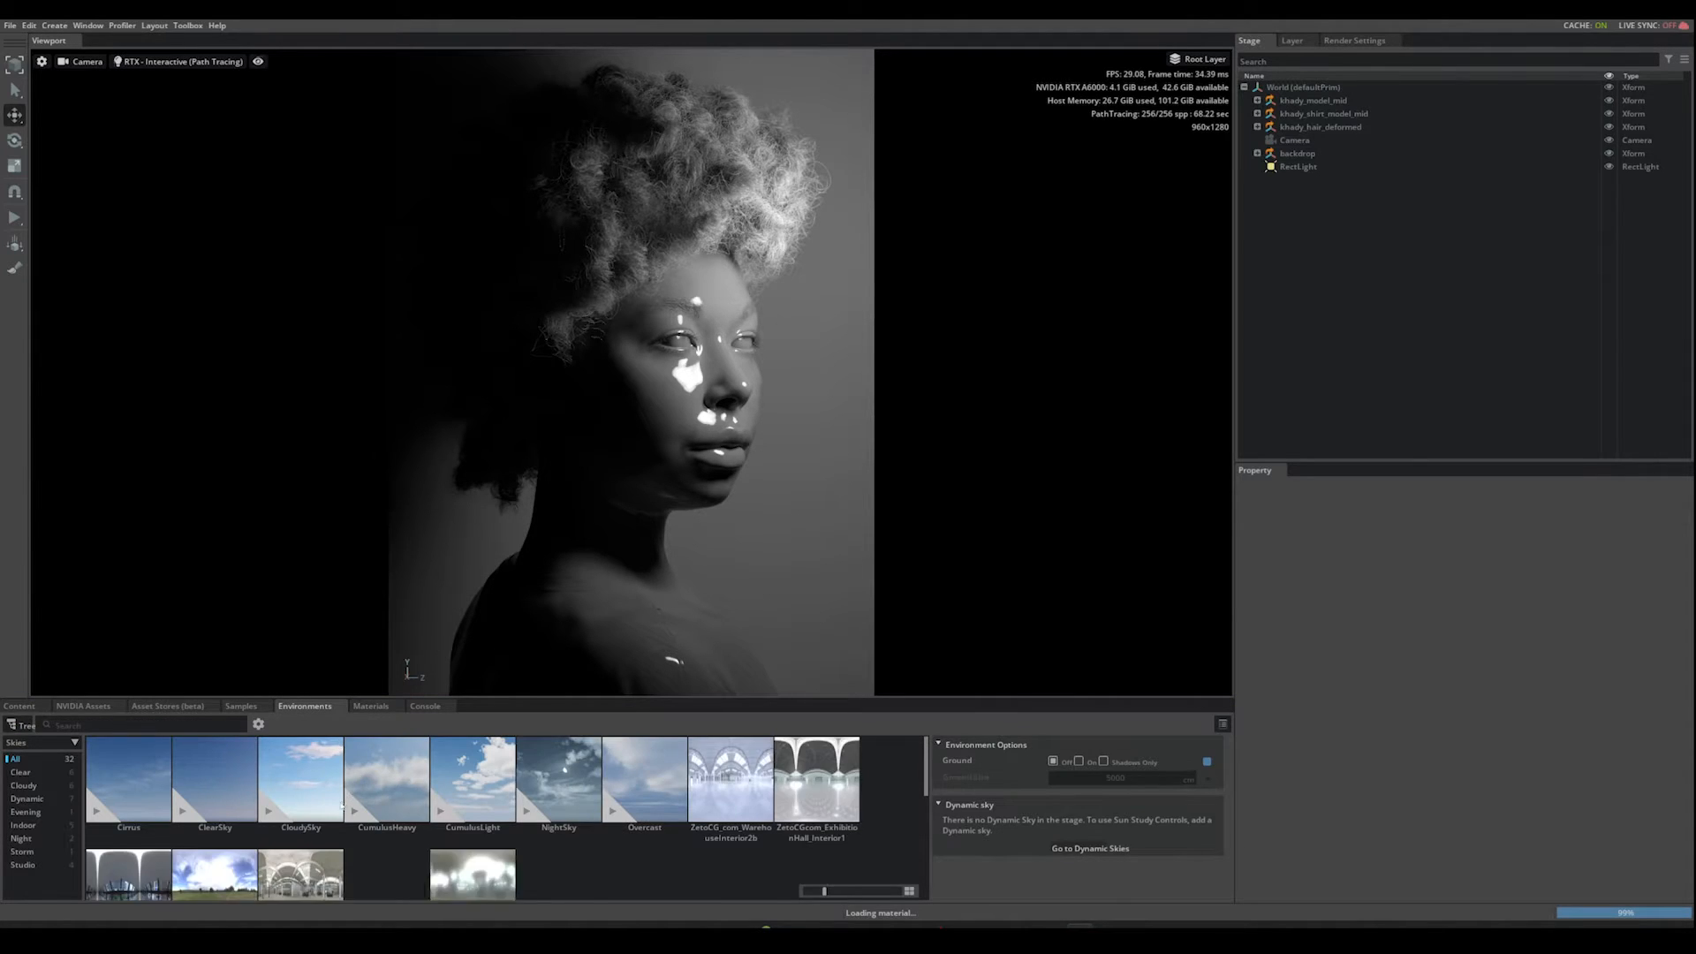
{"action": "scroll", "coordinate": [330, 805], "scroll_direction": "down", "scroll_amount": 3}
{"action": "scroll", "coordinate": [340, 805], "scroll_direction": "down", "scroll_amount": 1}
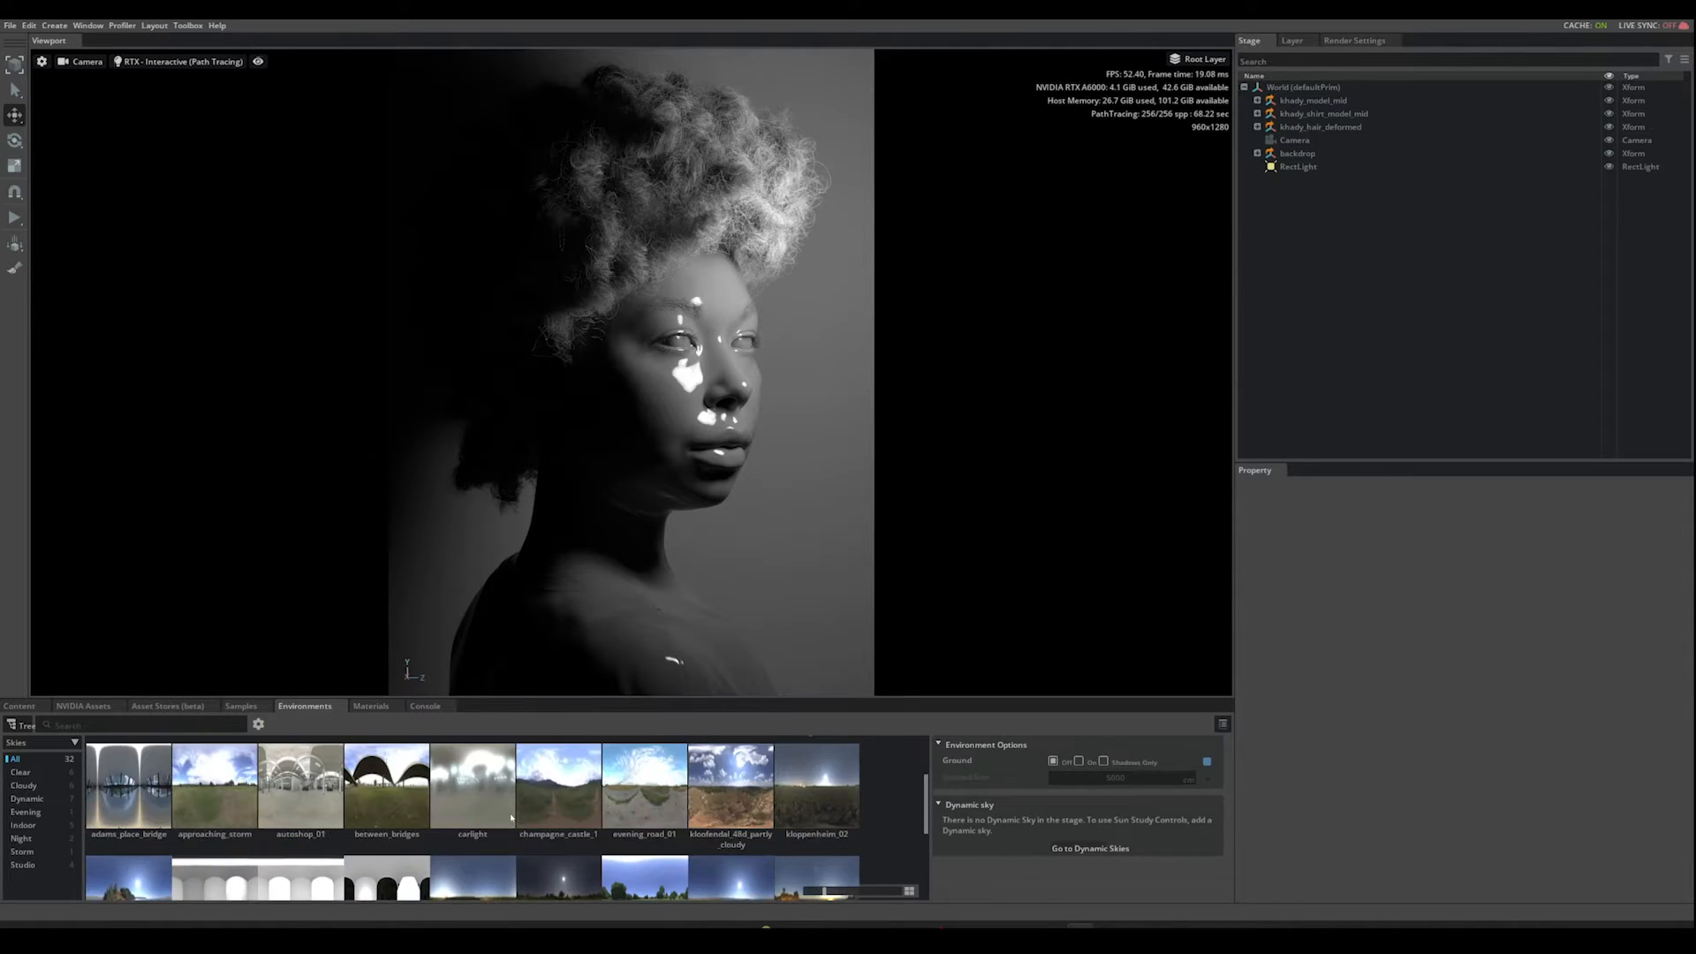
{"action": "scroll", "coordinate": [492, 819], "scroll_direction": "down", "scroll_amount": 1}
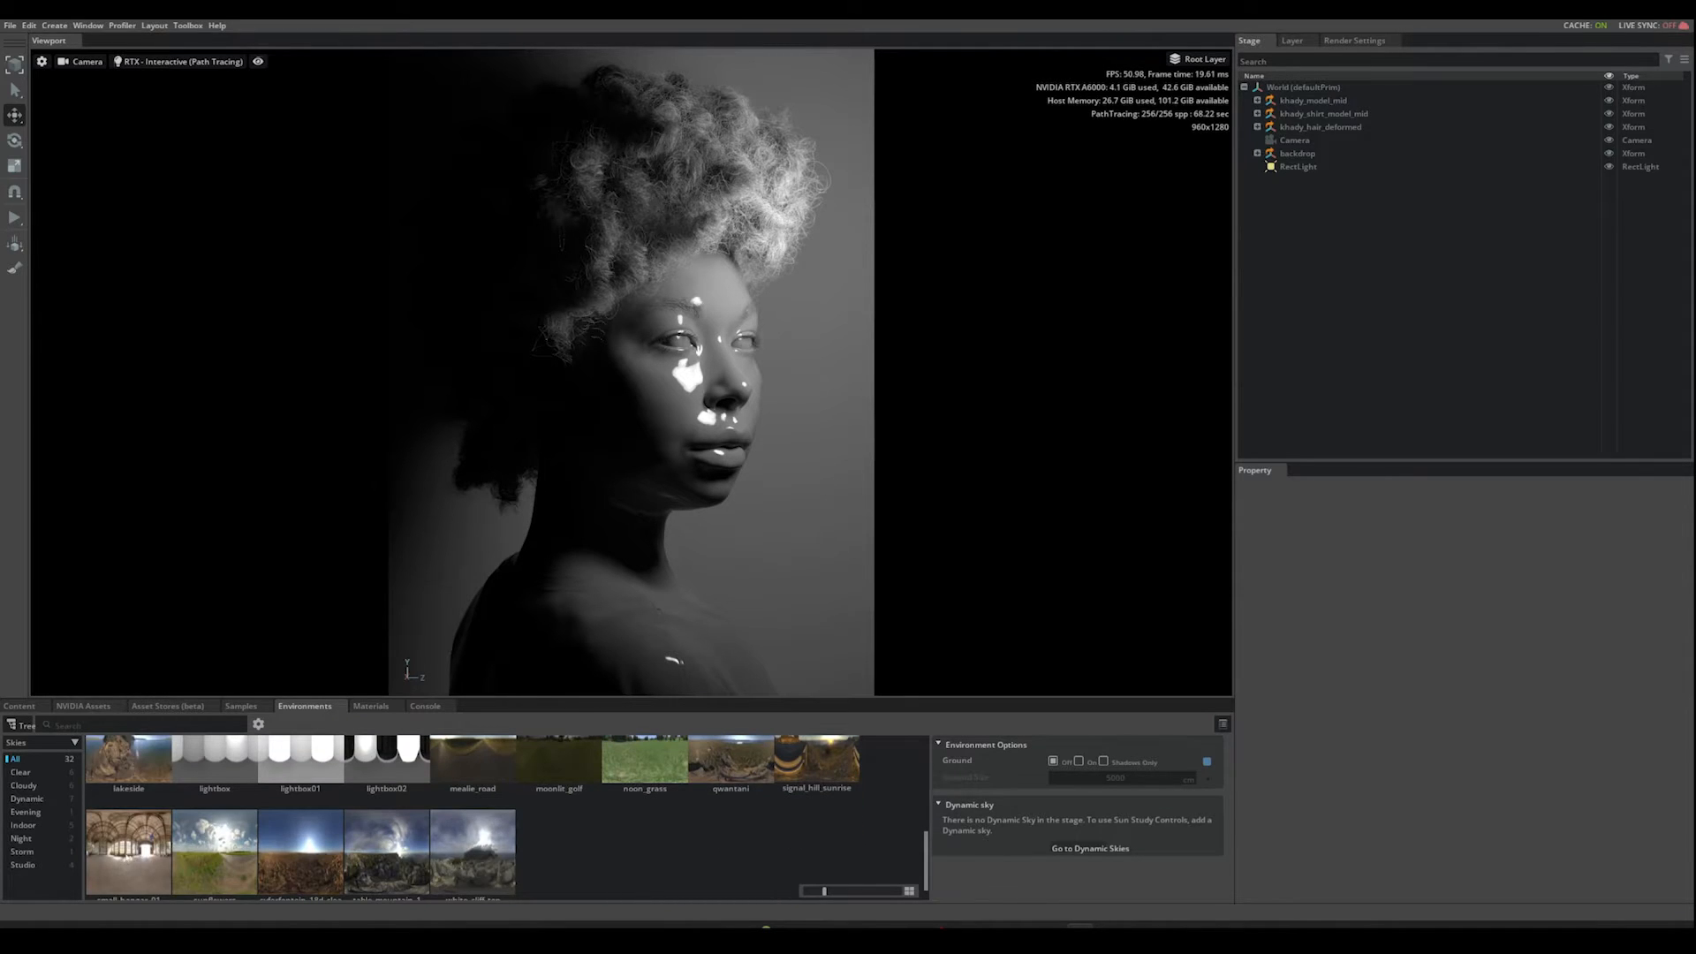
{"action": "scroll", "coordinate": [472, 817], "scroll_direction": "down", "scroll_amount": 1}
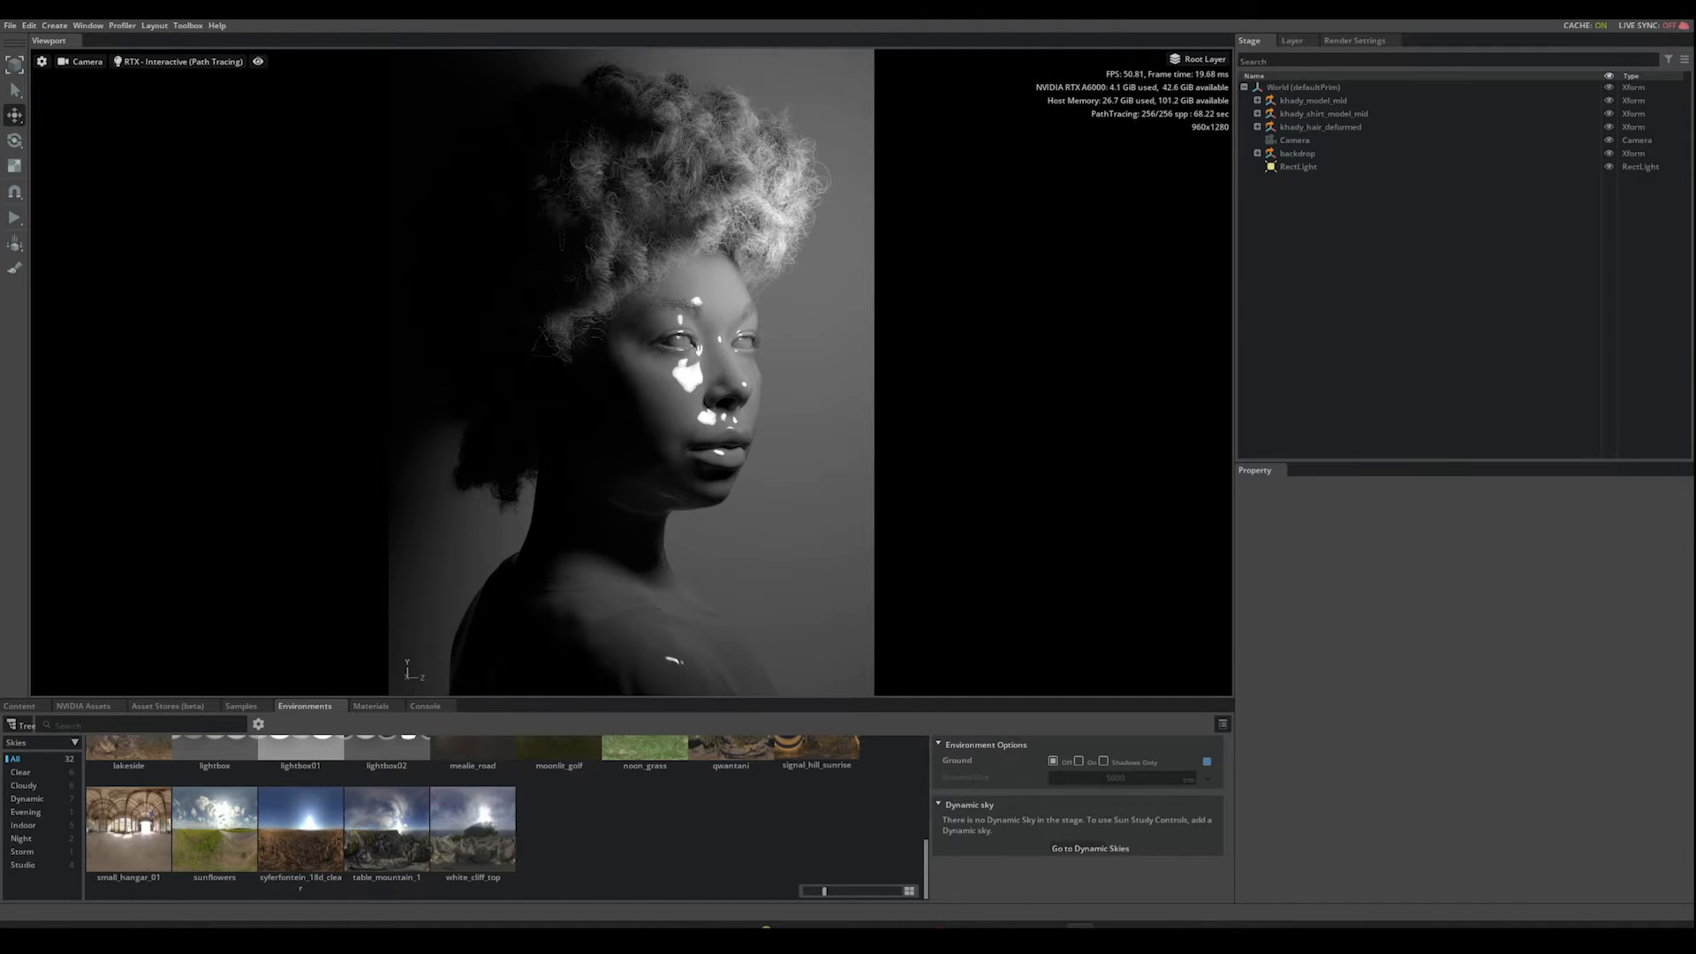
{"action": "left_click", "coordinate": [128, 829]}
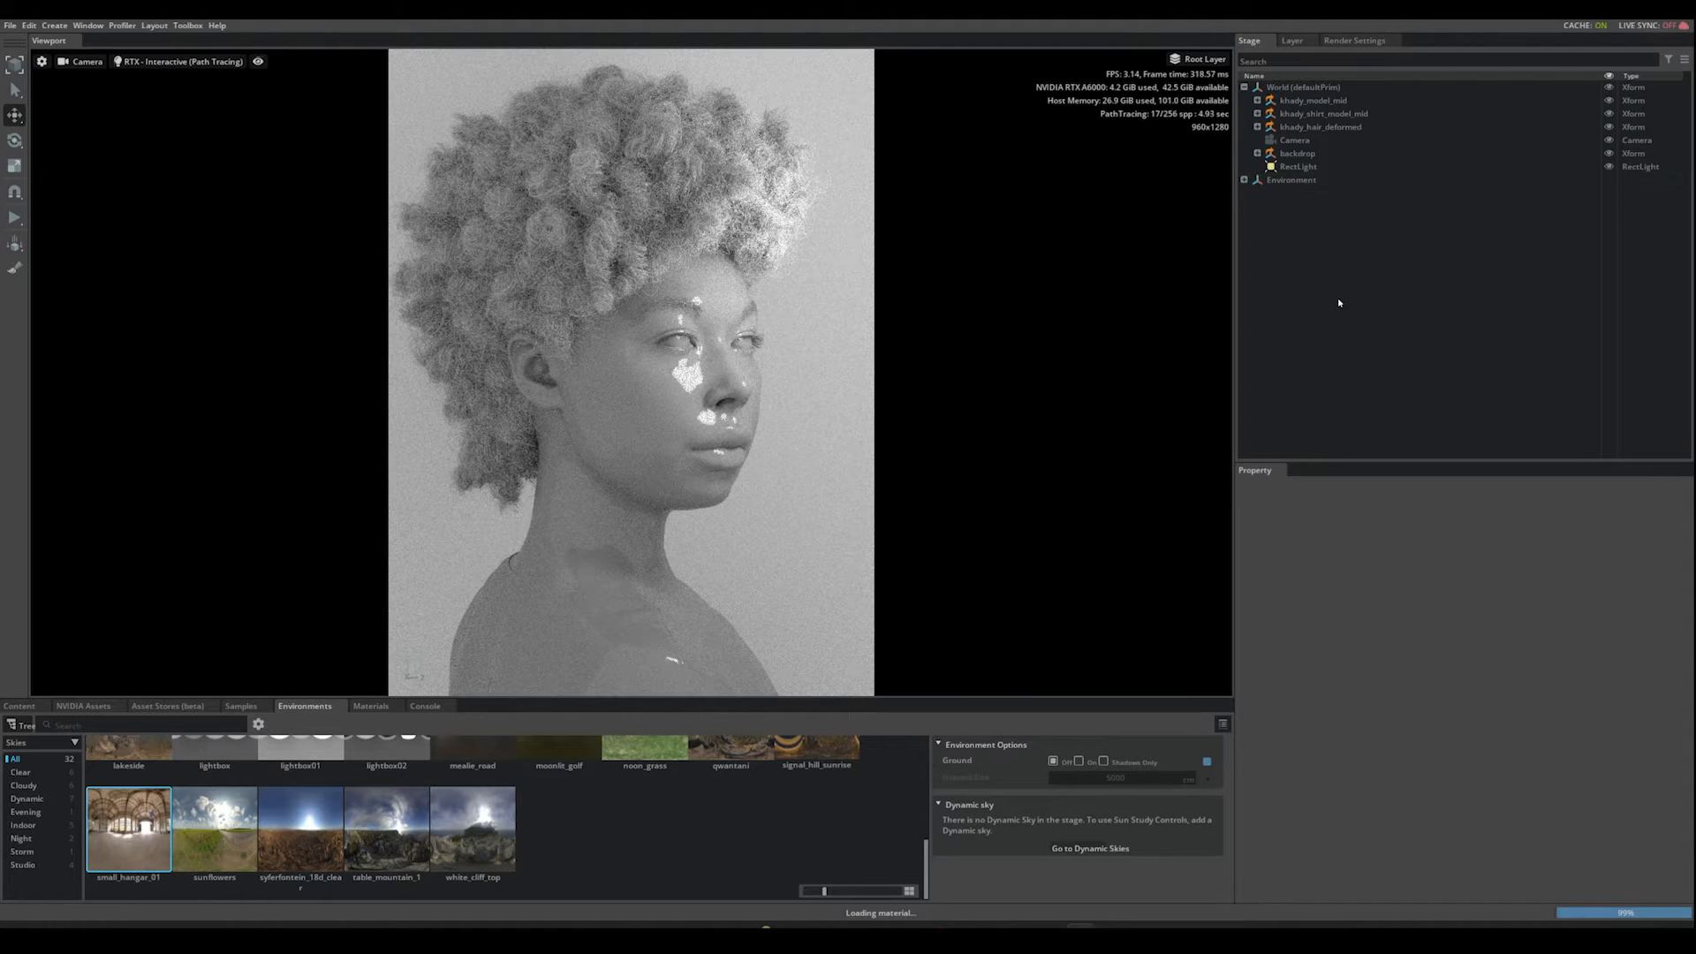
Step: Show the properties of the sky dome light under Environment, and hide the backdrop
{"action": "left_click", "coordinate": [1244, 180]}
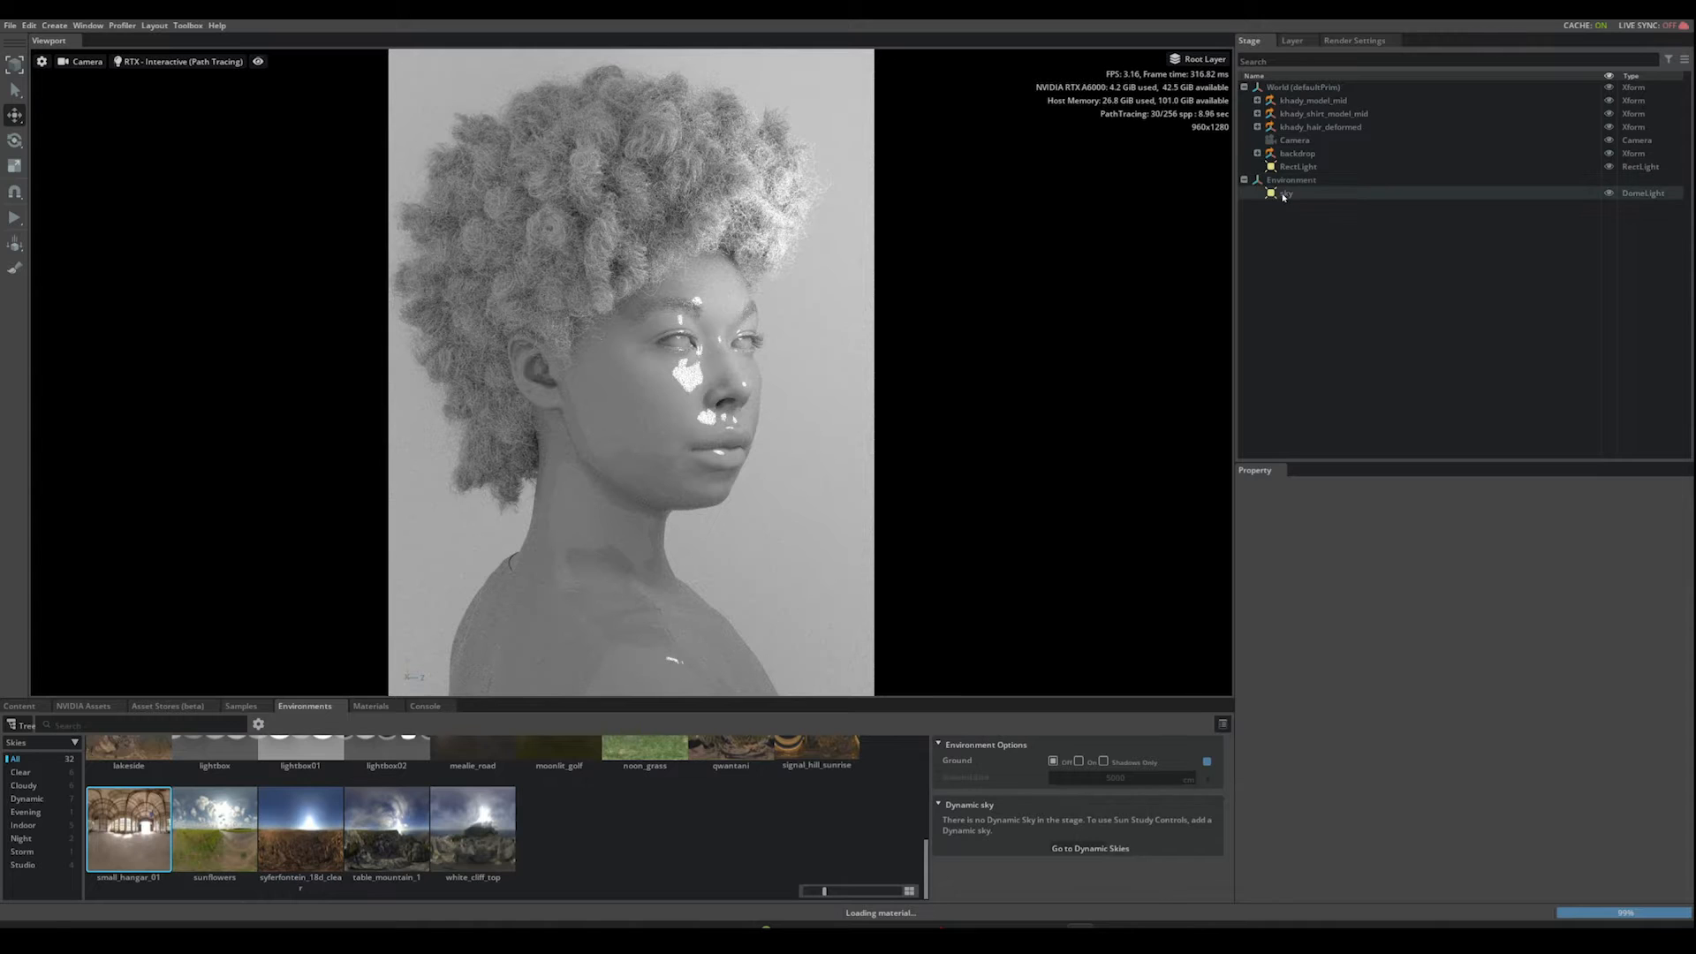
{"action": "left_click", "coordinate": [1281, 192]}
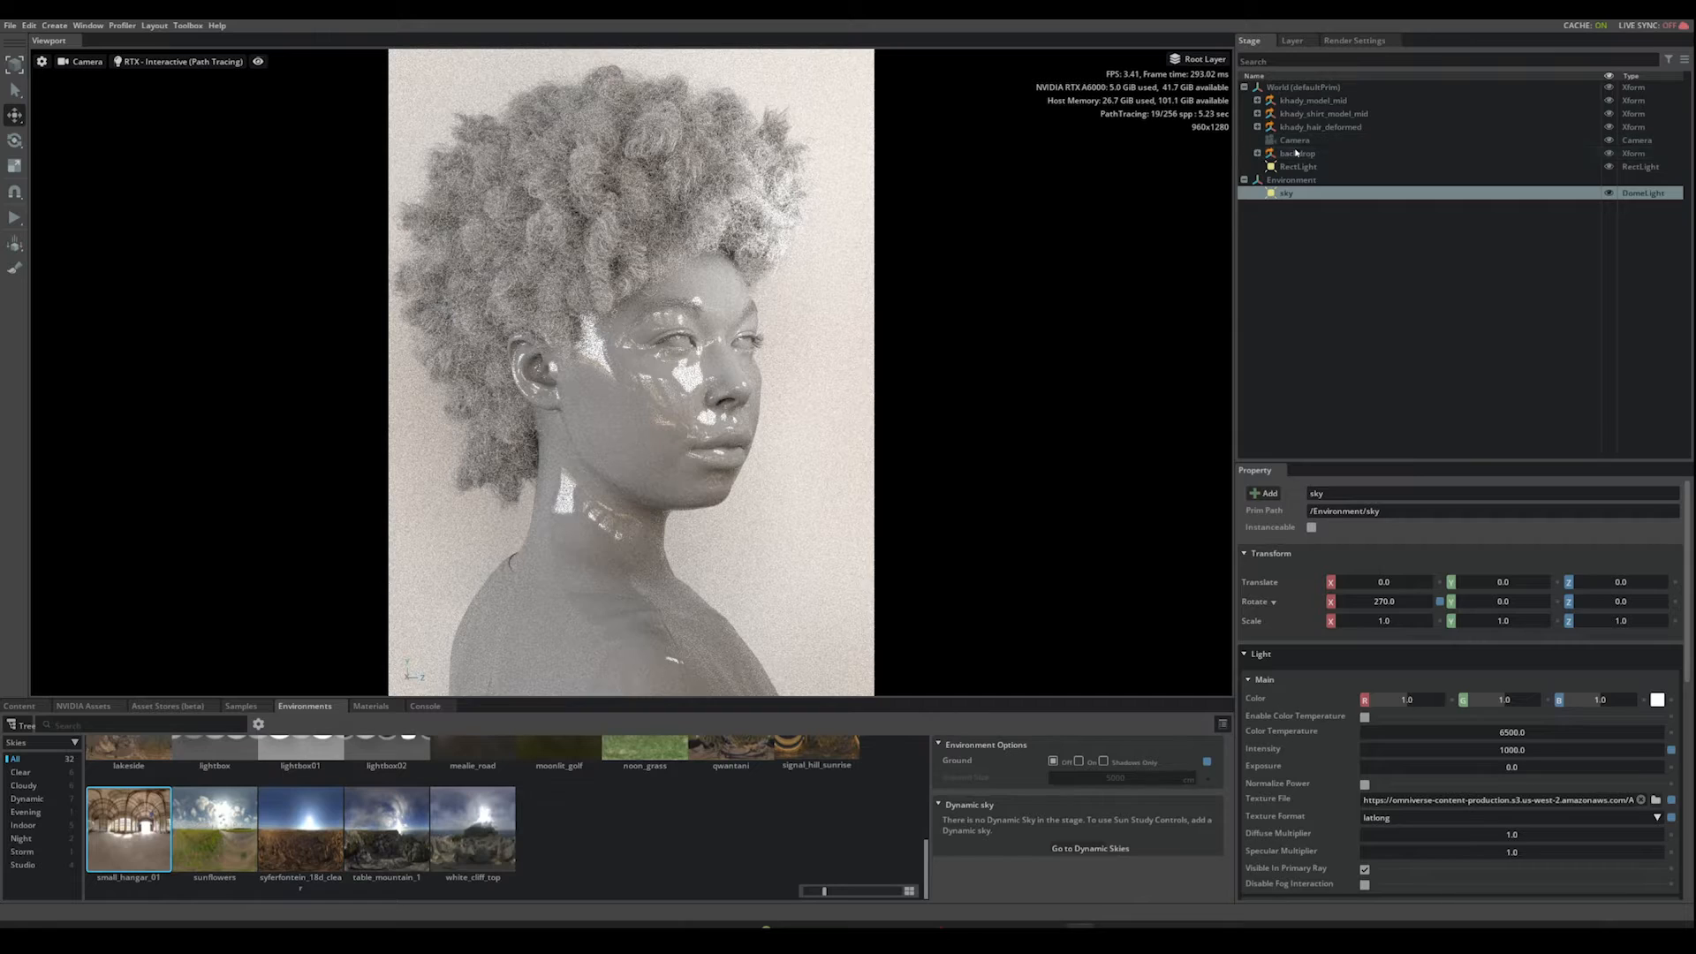
{"action": "left_click", "coordinate": [1591, 154]}
{"action": "left_click", "coordinate": [1609, 155]}
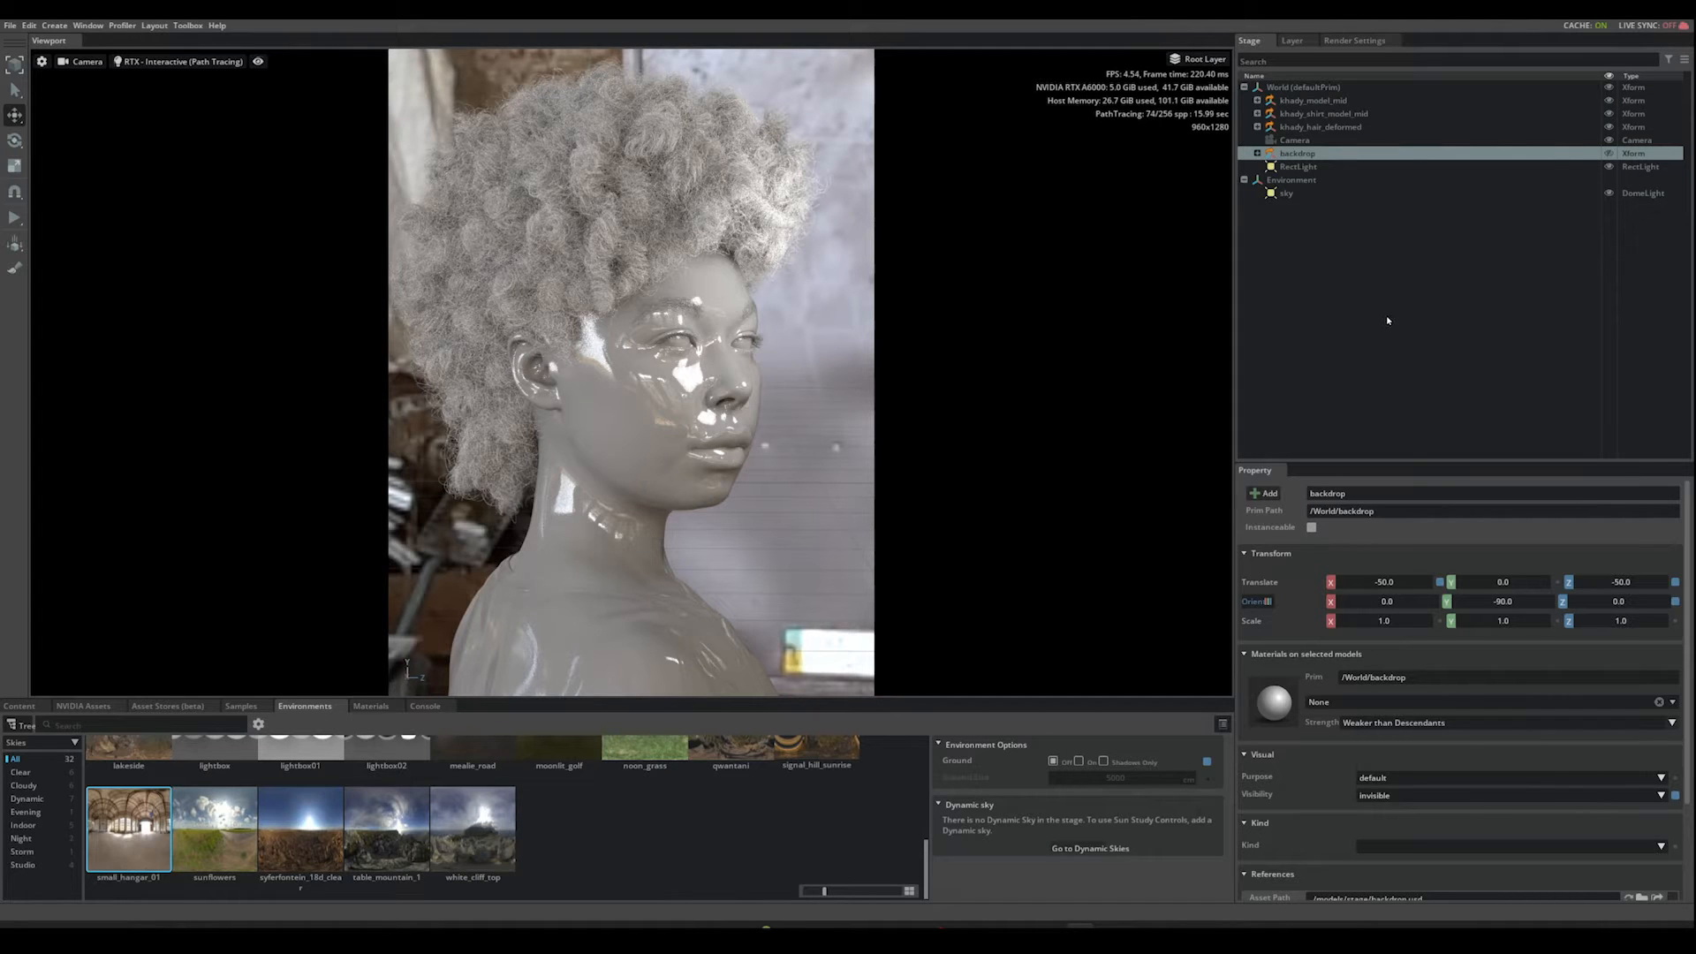
Step: Create an OmniHair Black preset material and name it c_hair_shd
{"action": "right_click", "coordinate": [1302, 271]}
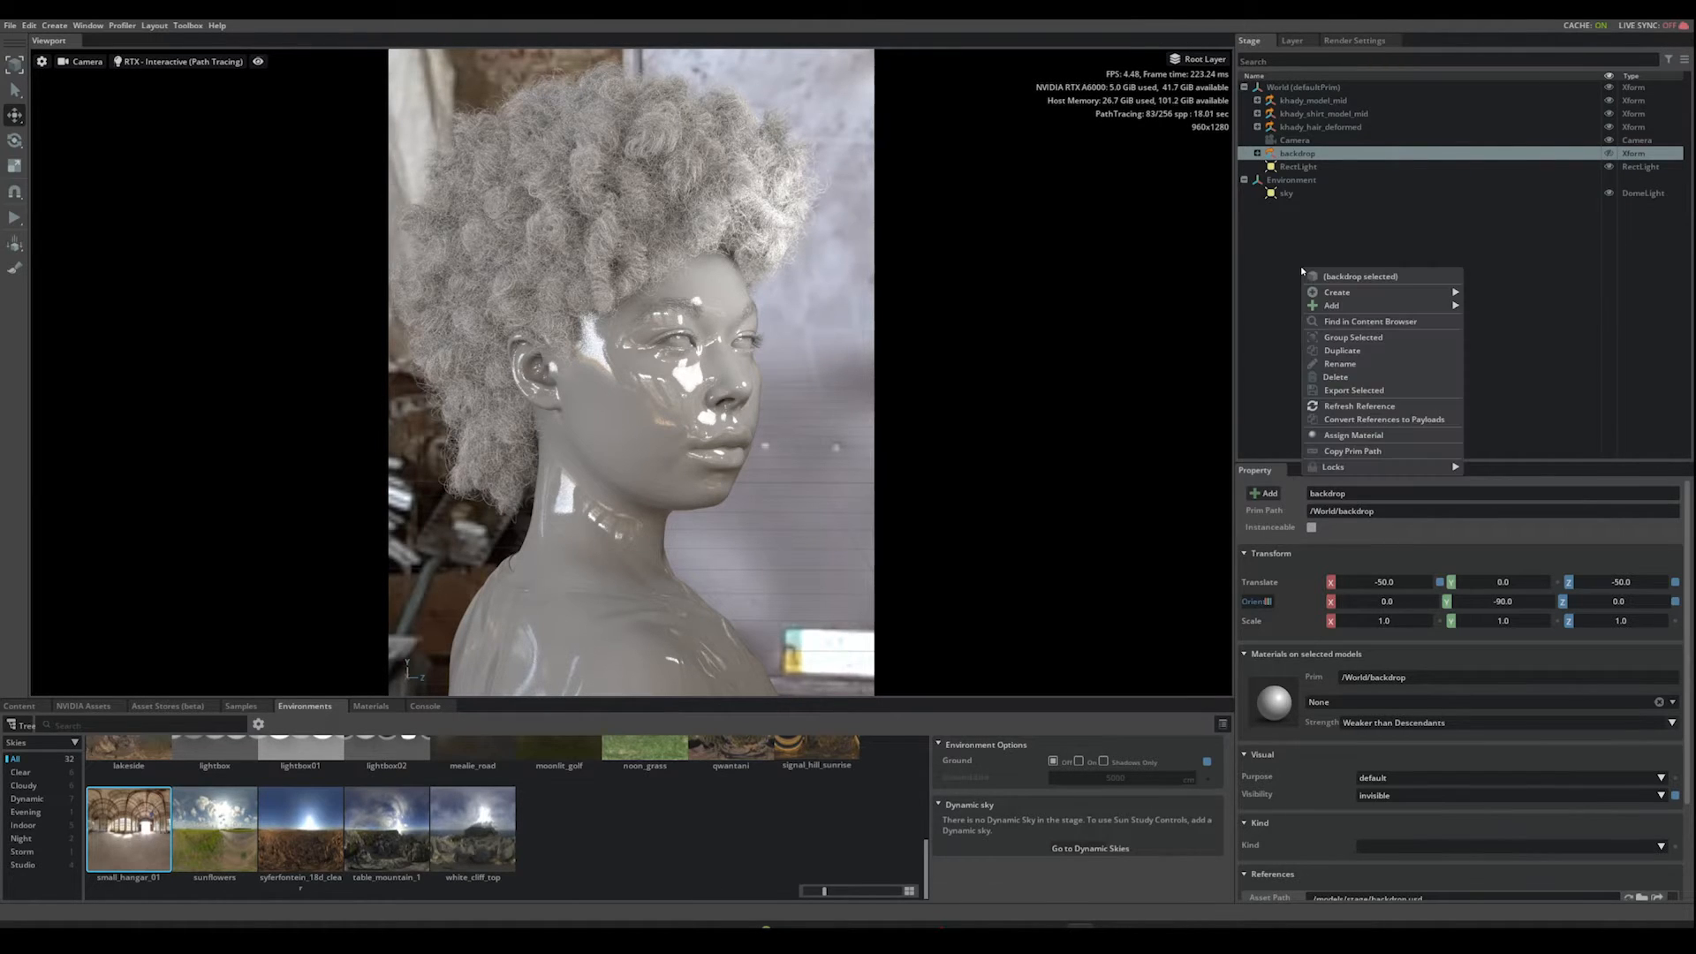
{"action": "mouse_move", "coordinate": [1340, 293]}
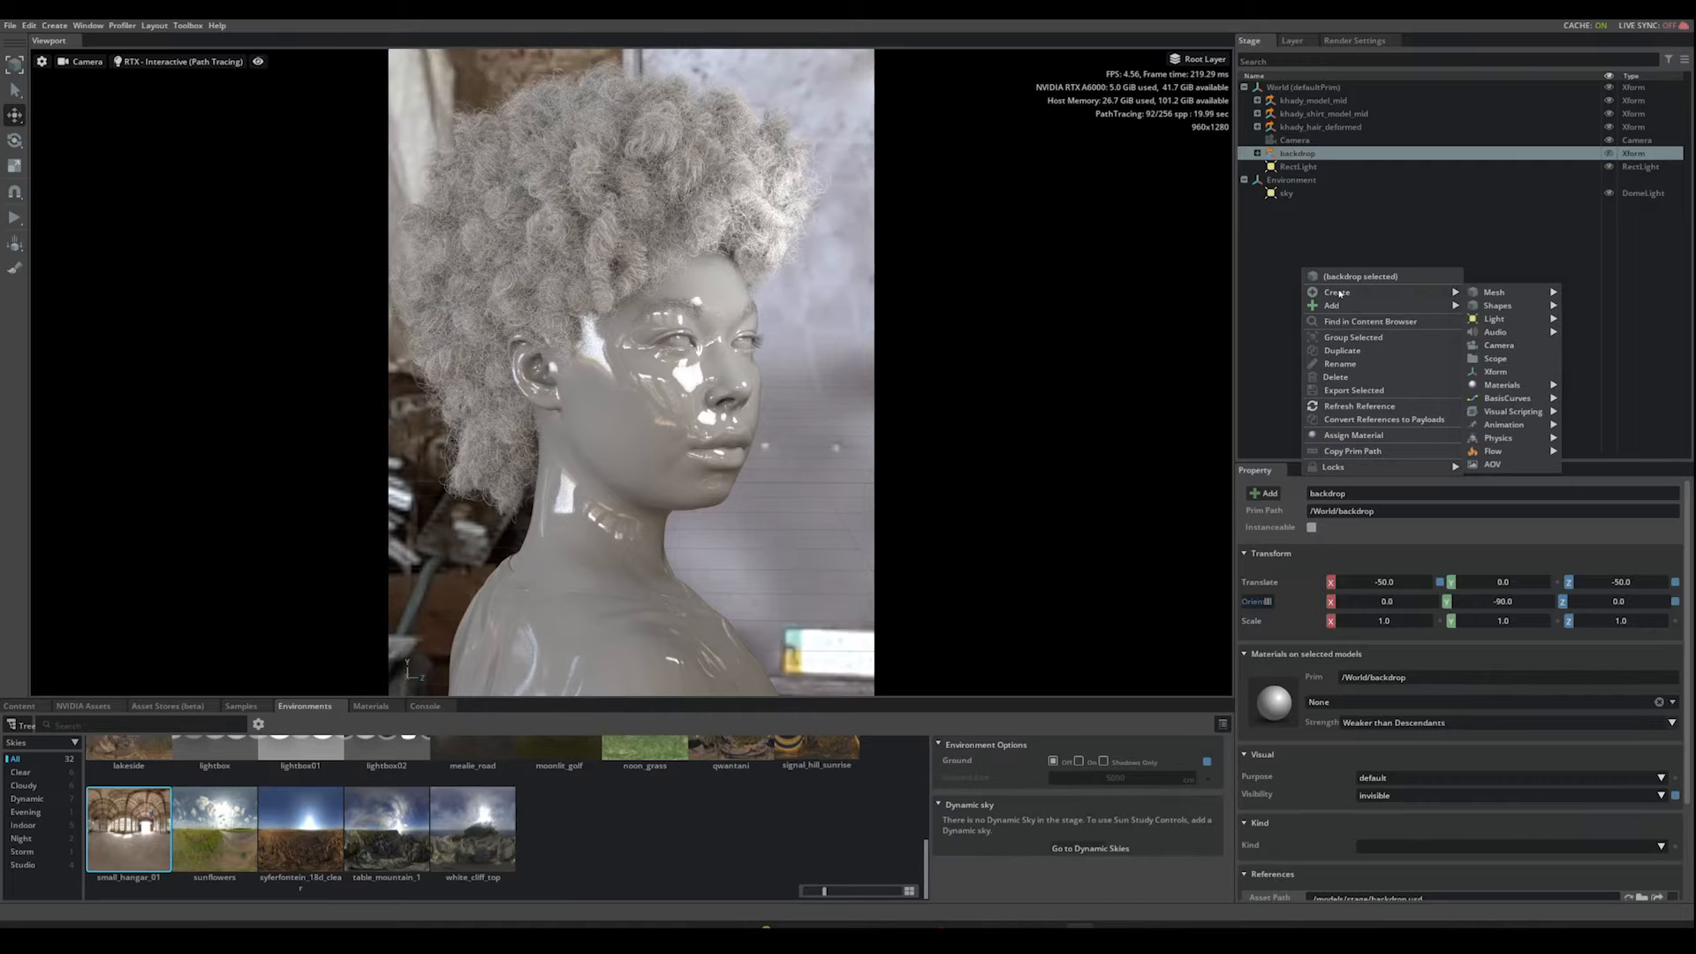
{"action": "mouse_move", "coordinate": [1510, 387]}
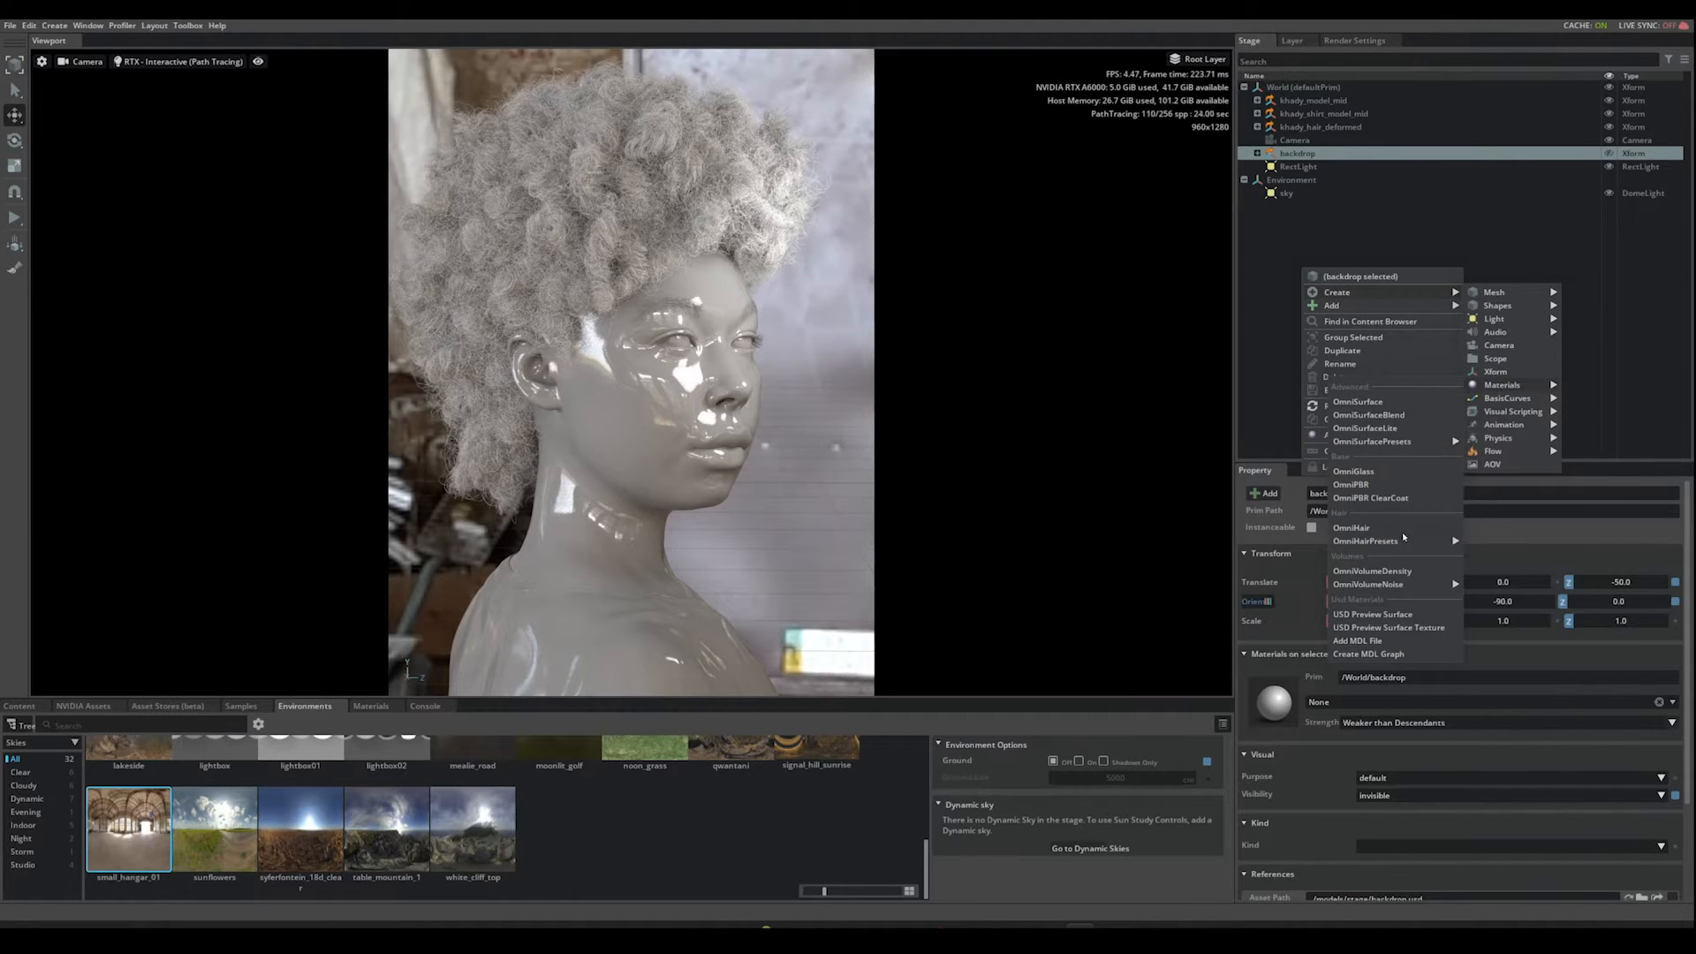
{"action": "mouse_move", "coordinate": [1395, 540]}
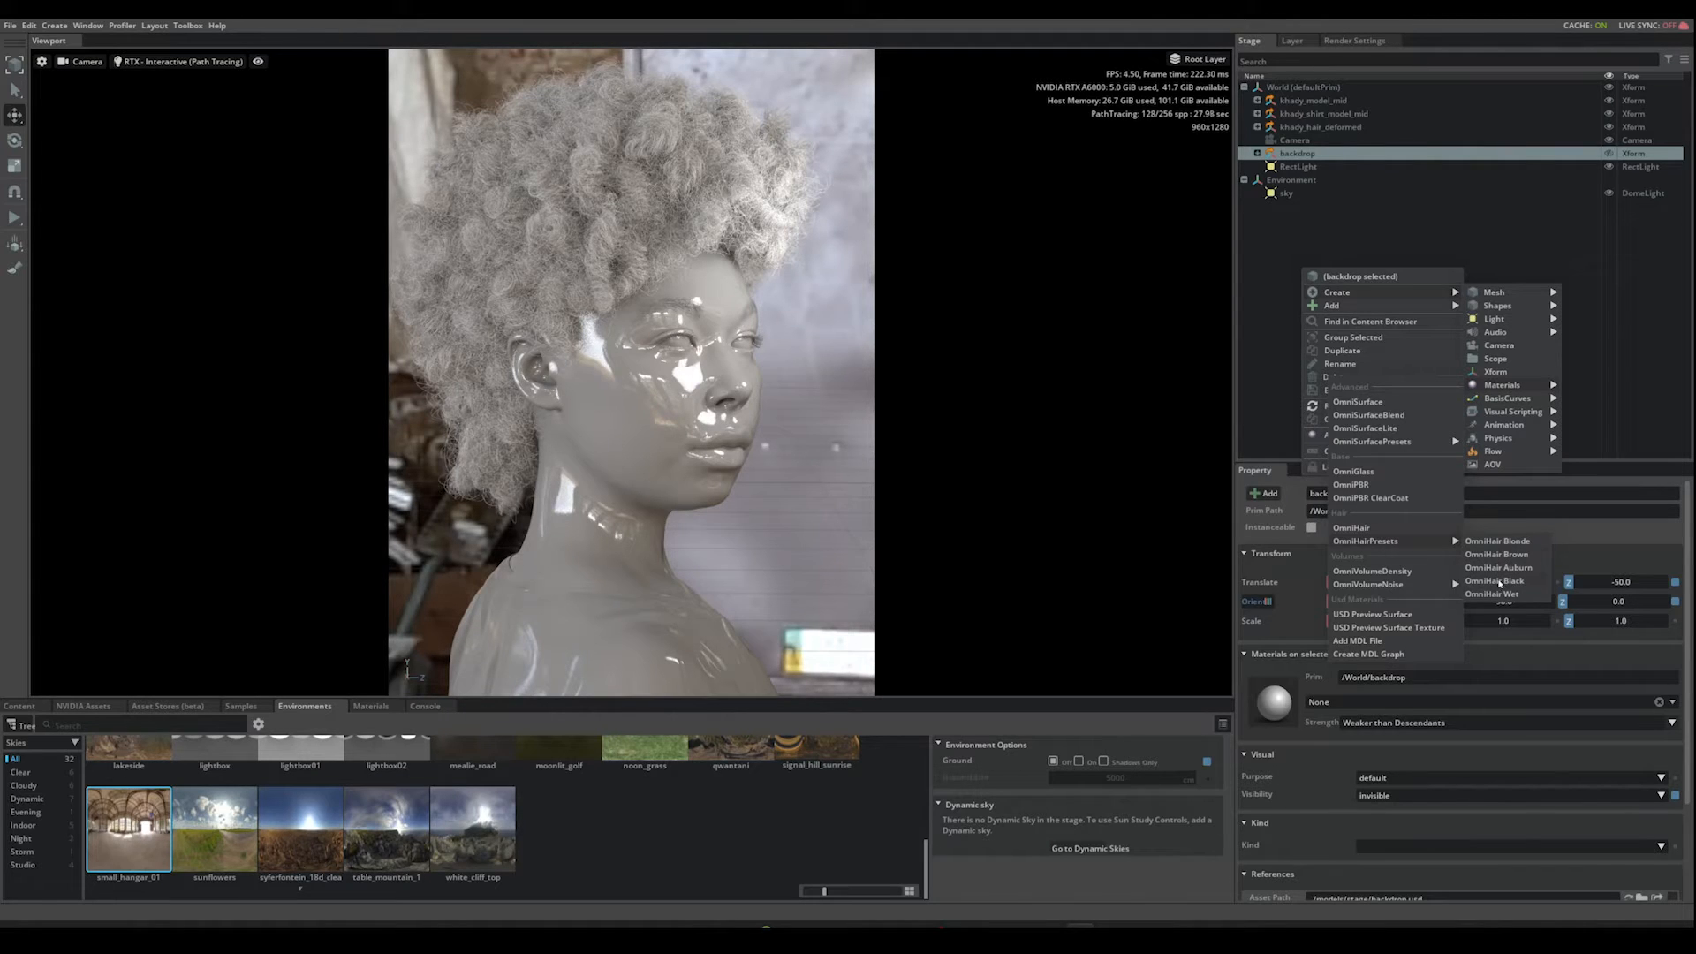
{"action": "left_click", "coordinate": [1500, 581]}
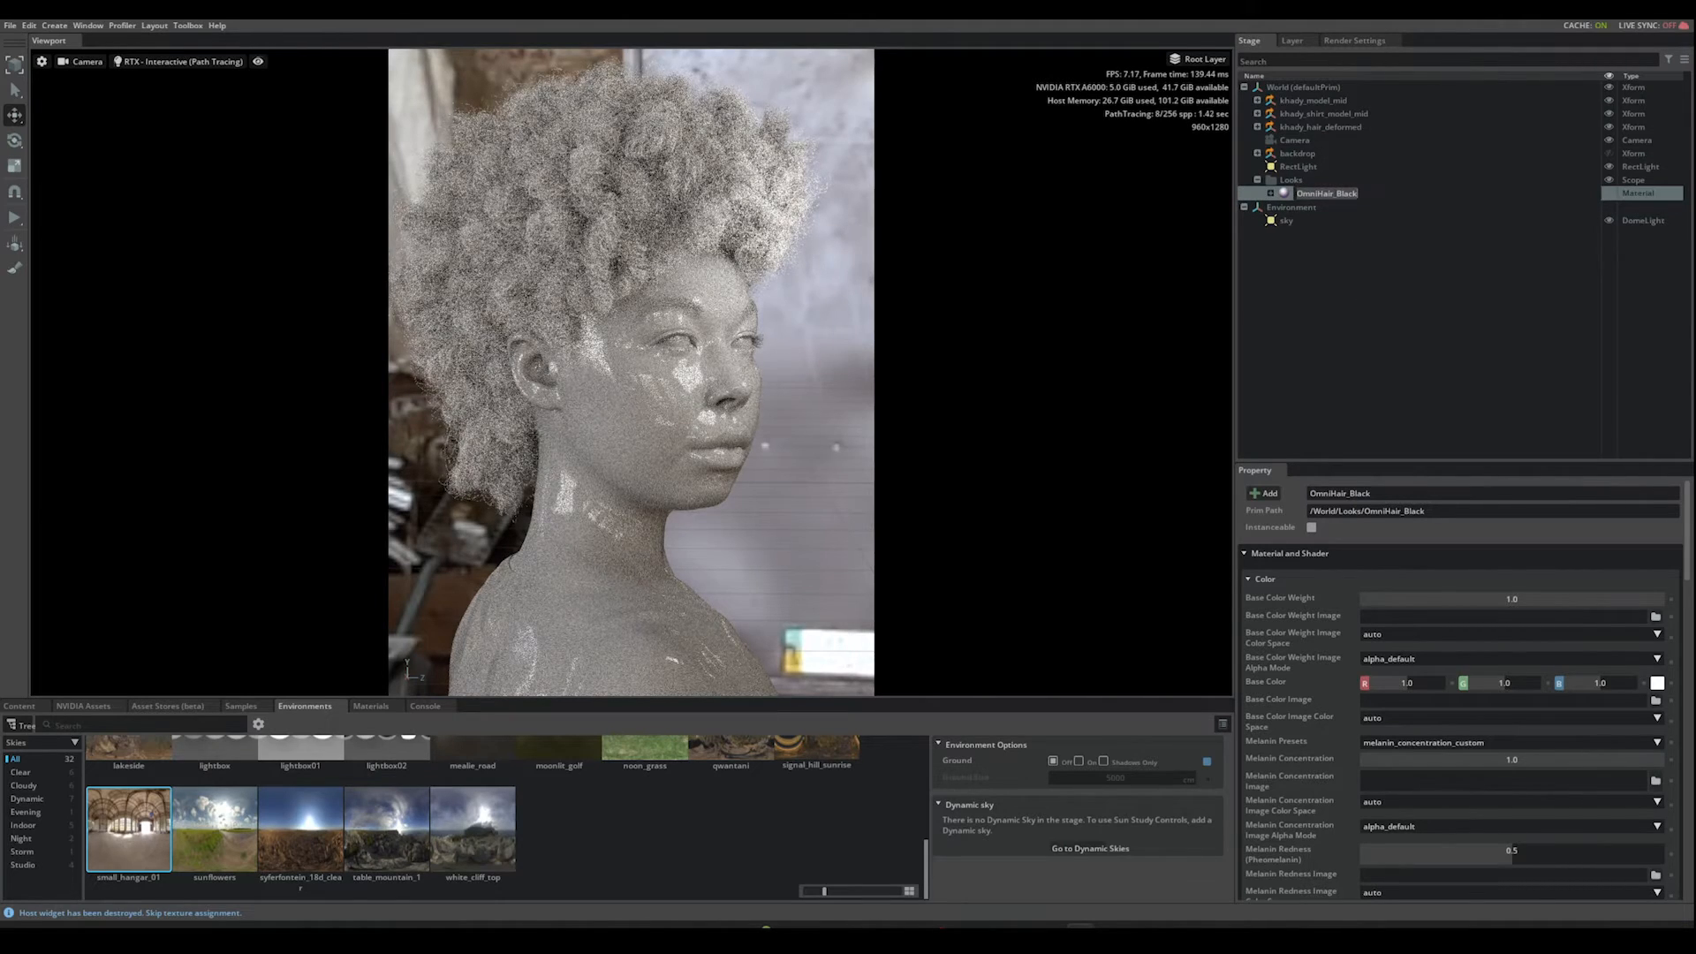
{"action": "type", "text": "d"}
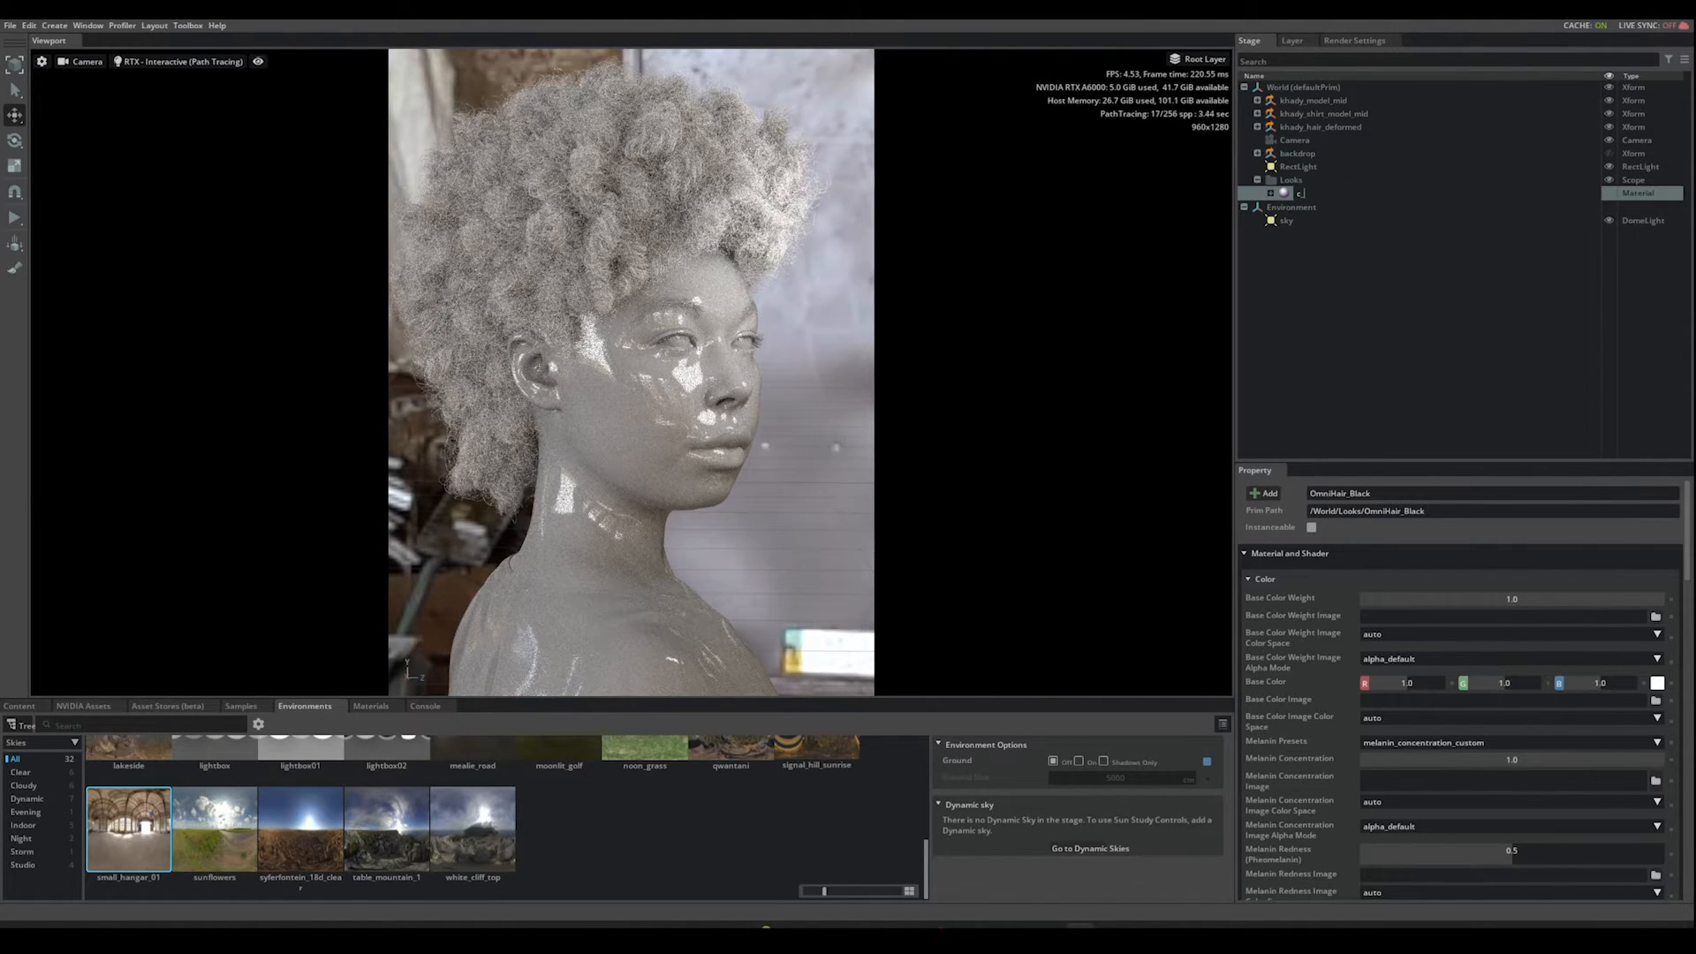
{"action": "type", "text": "_hair_shad"}
{"action": "key", "text": "Return"}
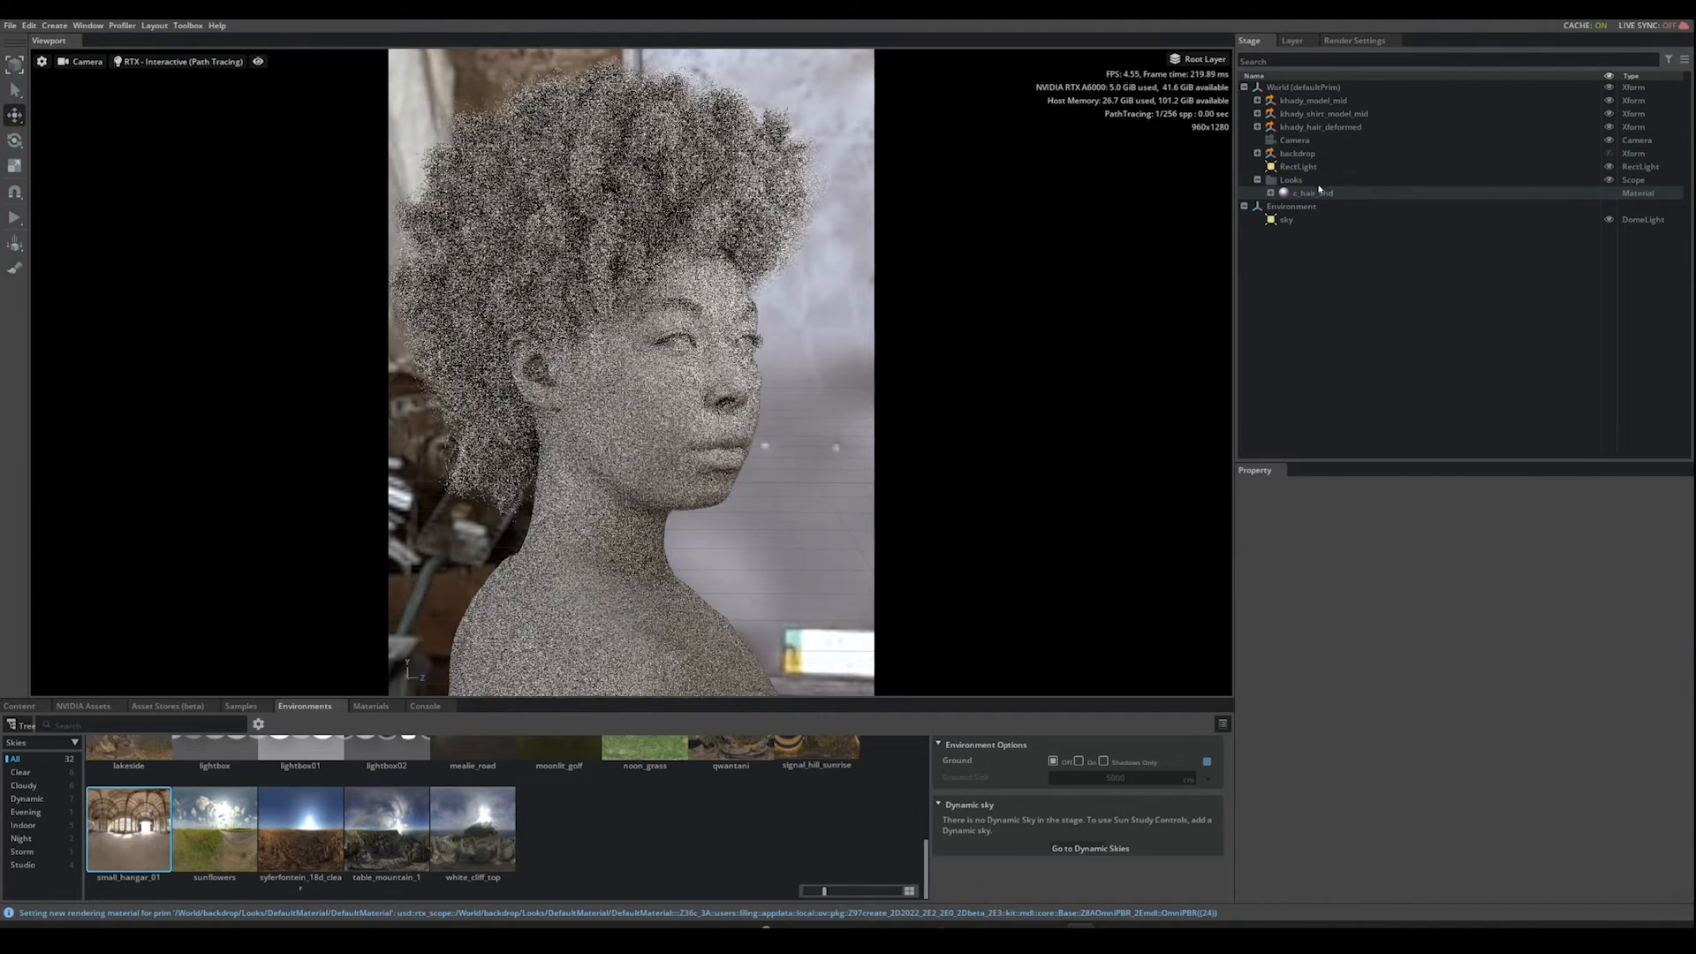
Step: Assign the c_hair_shd material to khady_hair_deformed and clear the selection
{"action": "left_click", "coordinate": [1346, 127]}
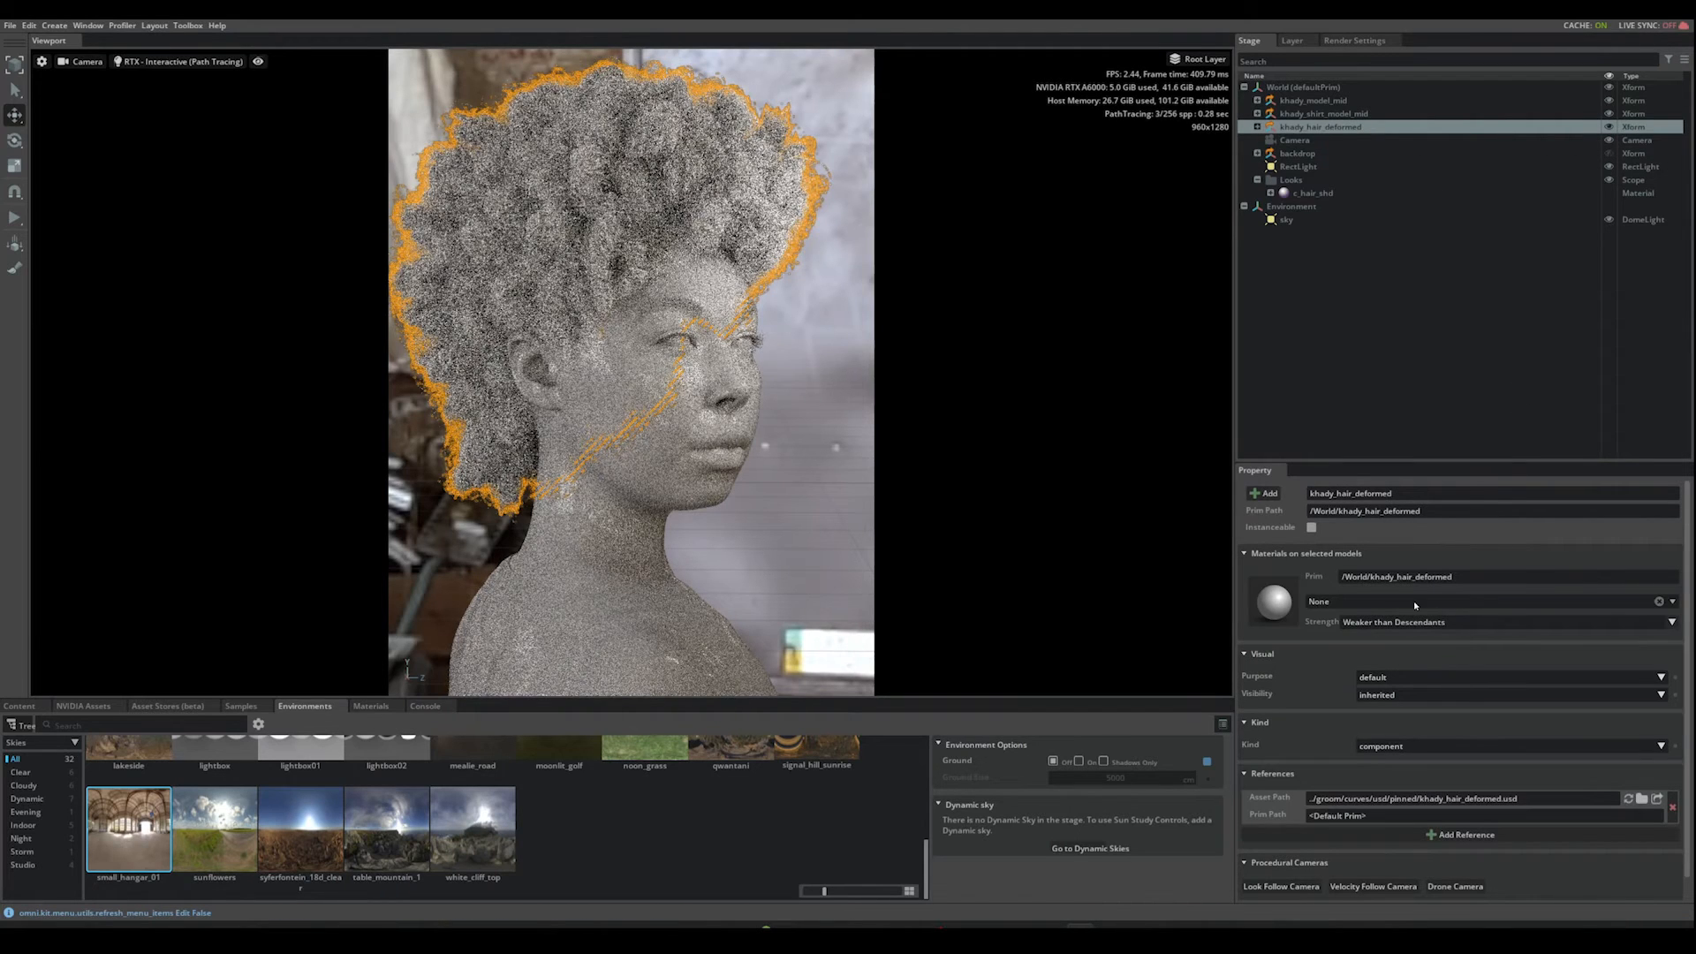
{"action": "left_click", "coordinate": [1364, 604]}
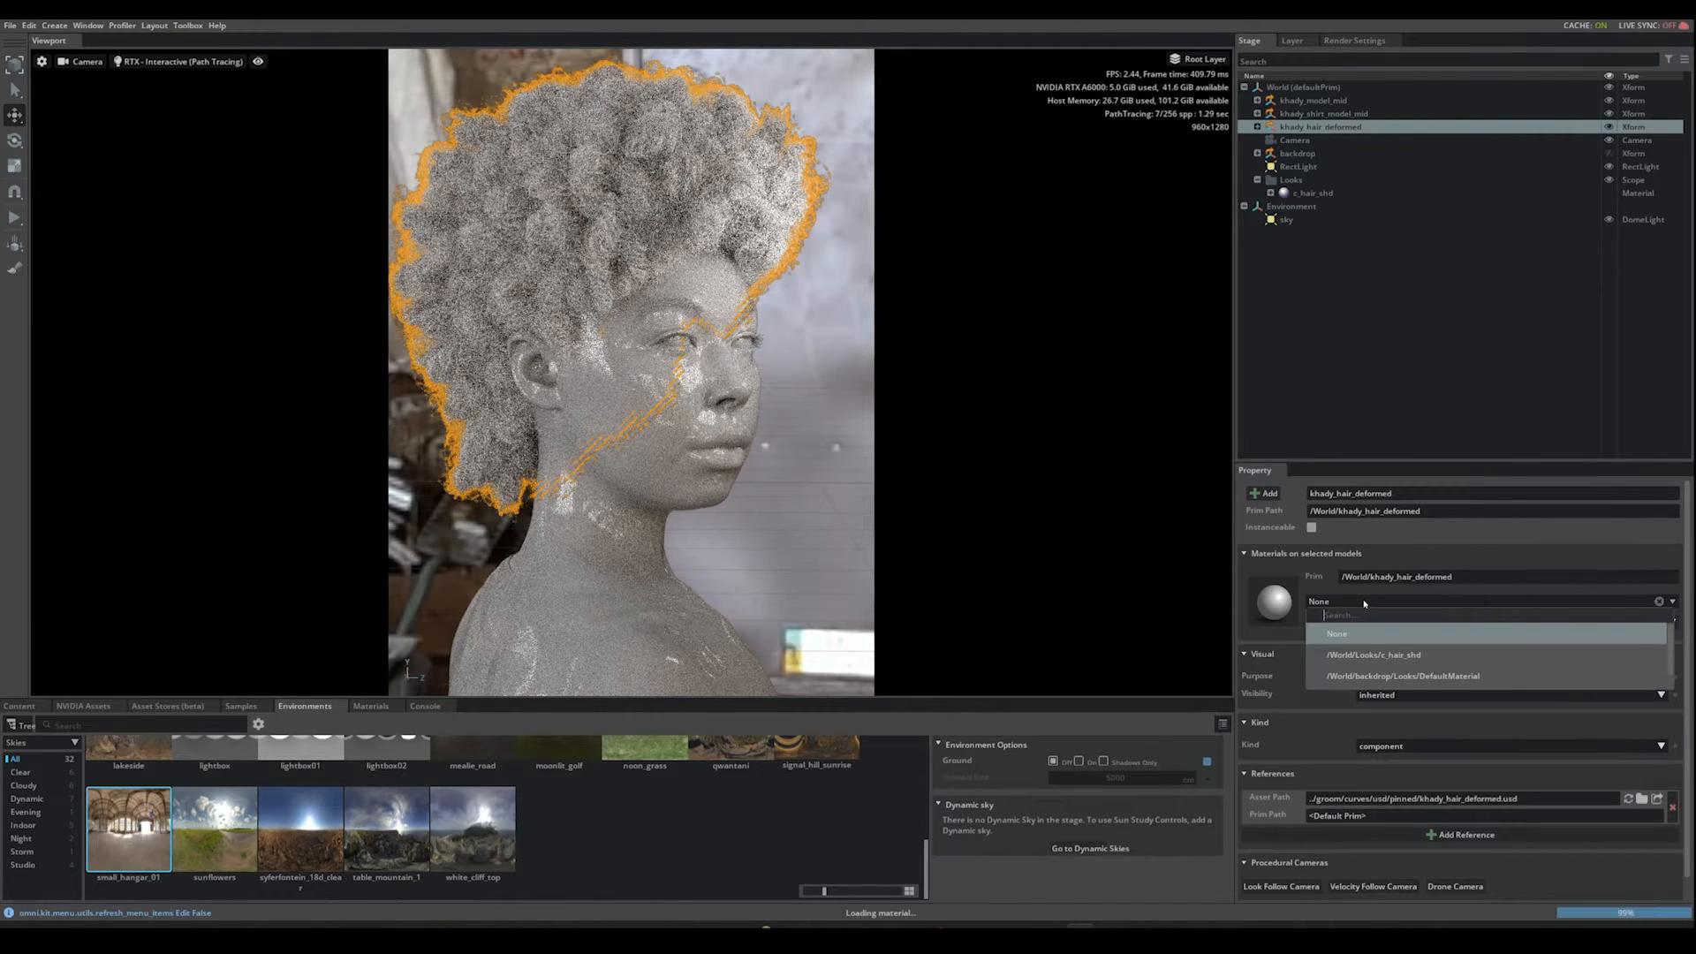
{"action": "left_click", "coordinate": [1383, 656]}
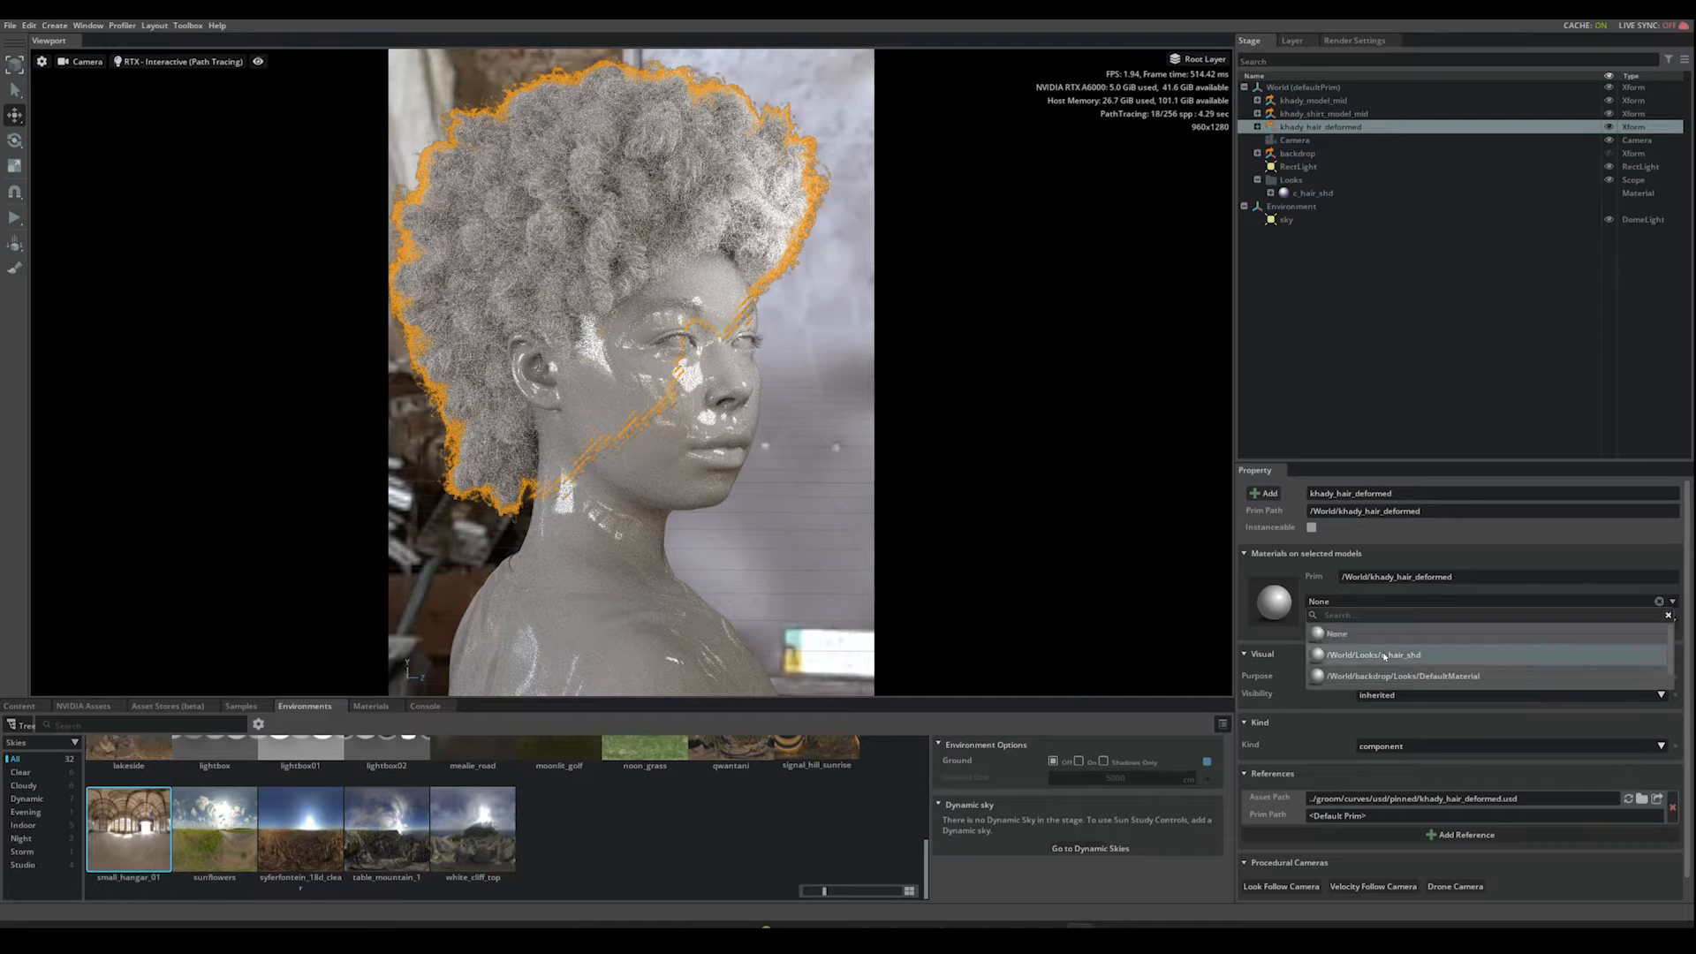
{"action": "left_click", "coordinate": [1367, 380]}
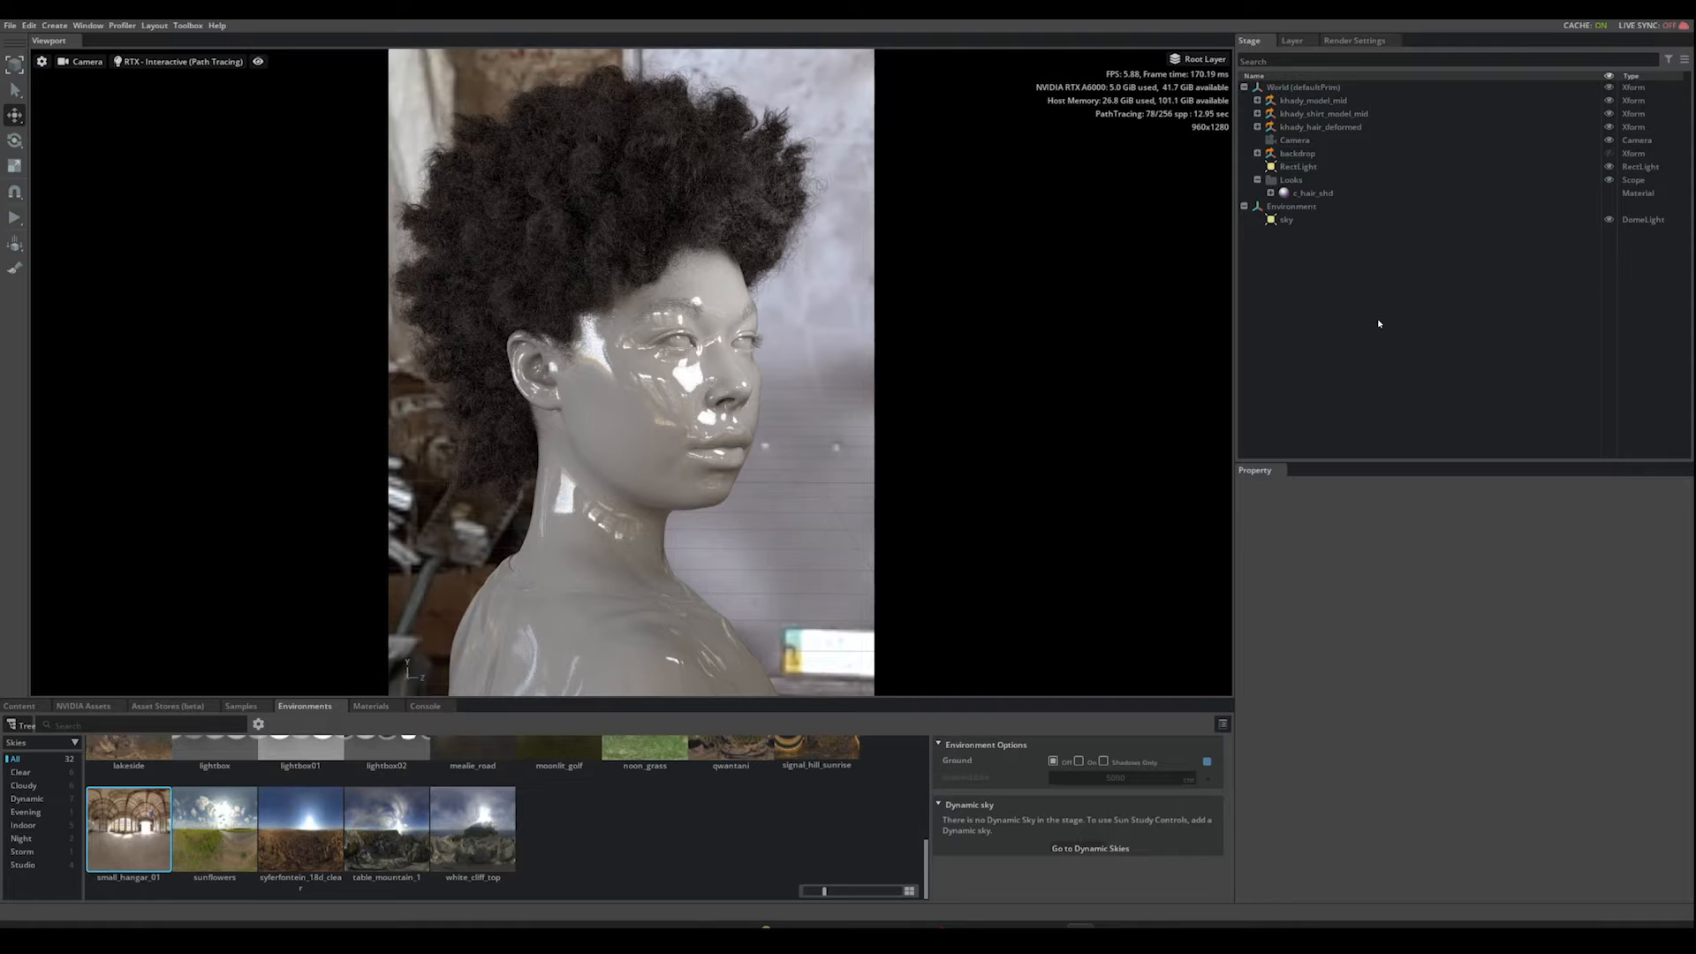
Step: Set the specular roughness of c_hair_shd to 0.4, enlarging the property area for its parameters
{"action": "left_click", "coordinate": [1328, 193]}
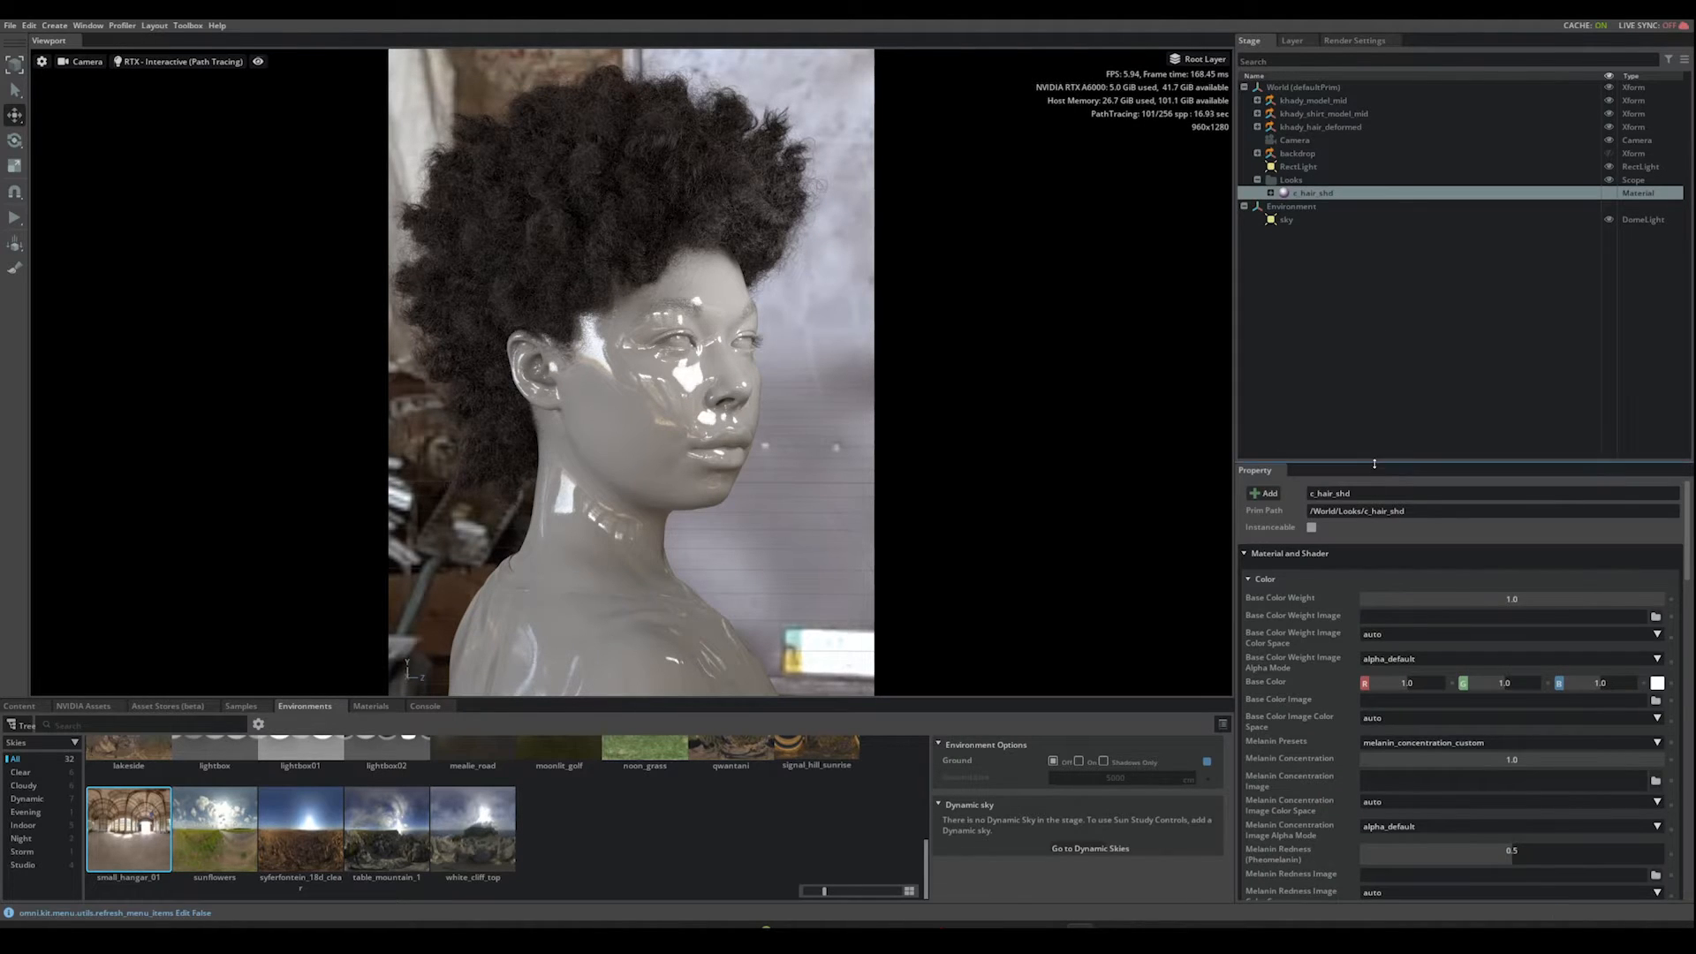
{"action": "left_click_drag", "start_coordinate": [1374, 468], "coordinate": [1366, 381]}
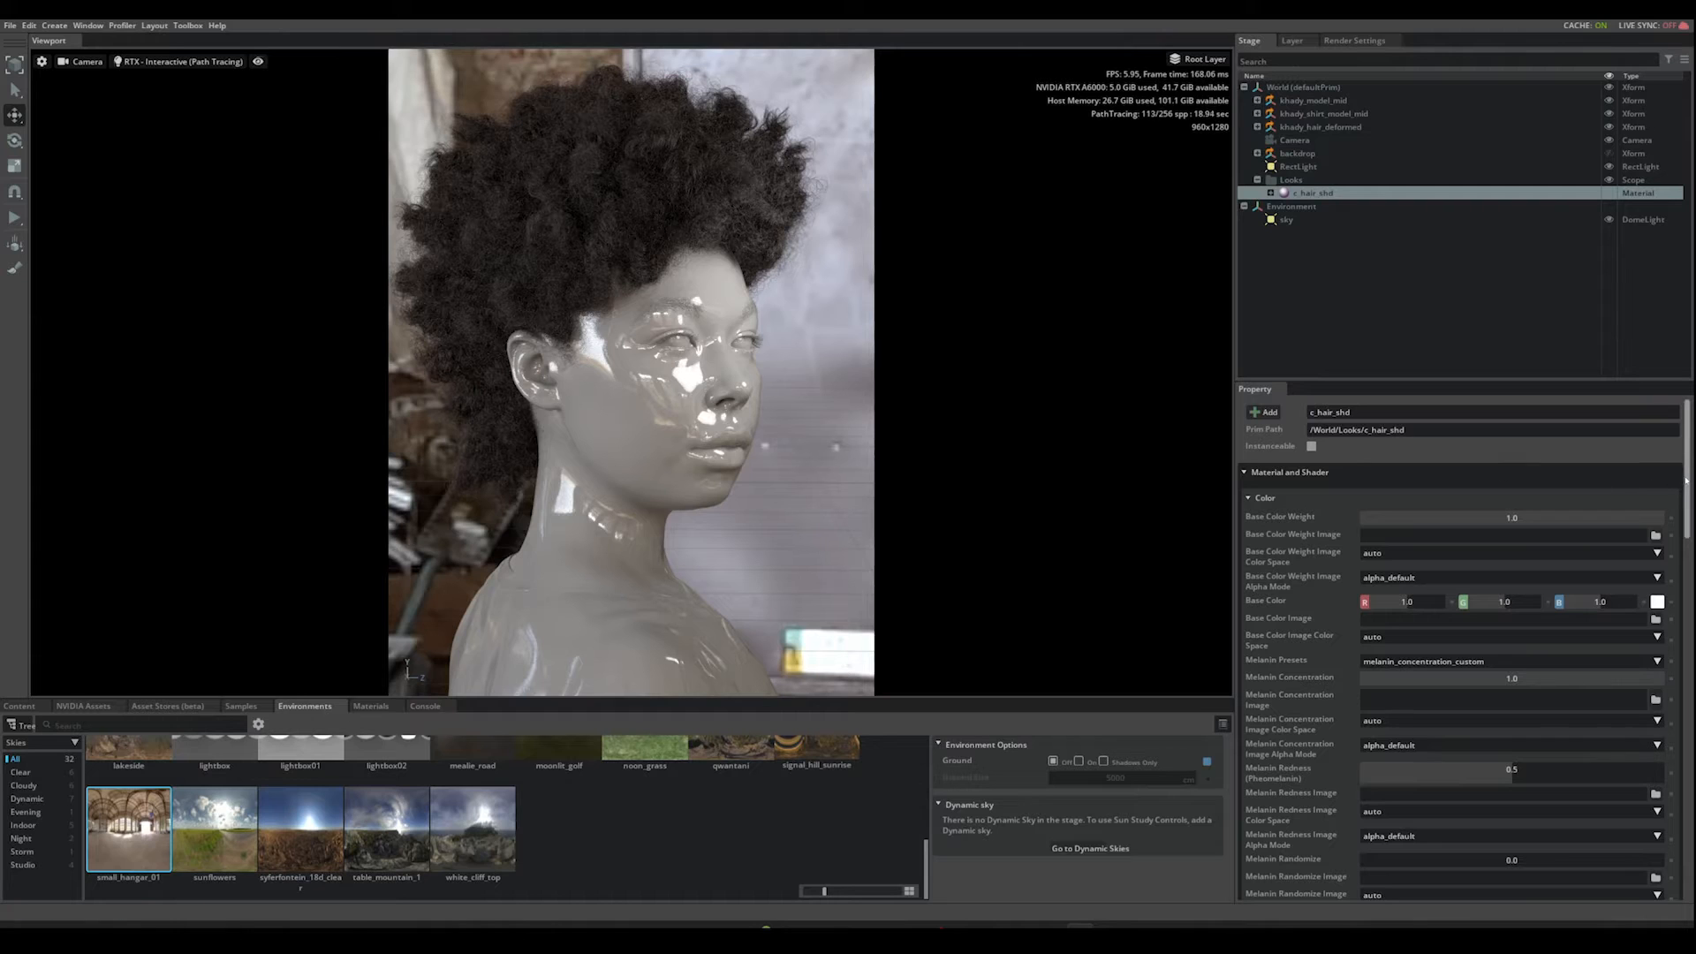
{"action": "scroll", "coordinate": [1689, 494], "scroll_direction": "down", "scroll_amount": 1}
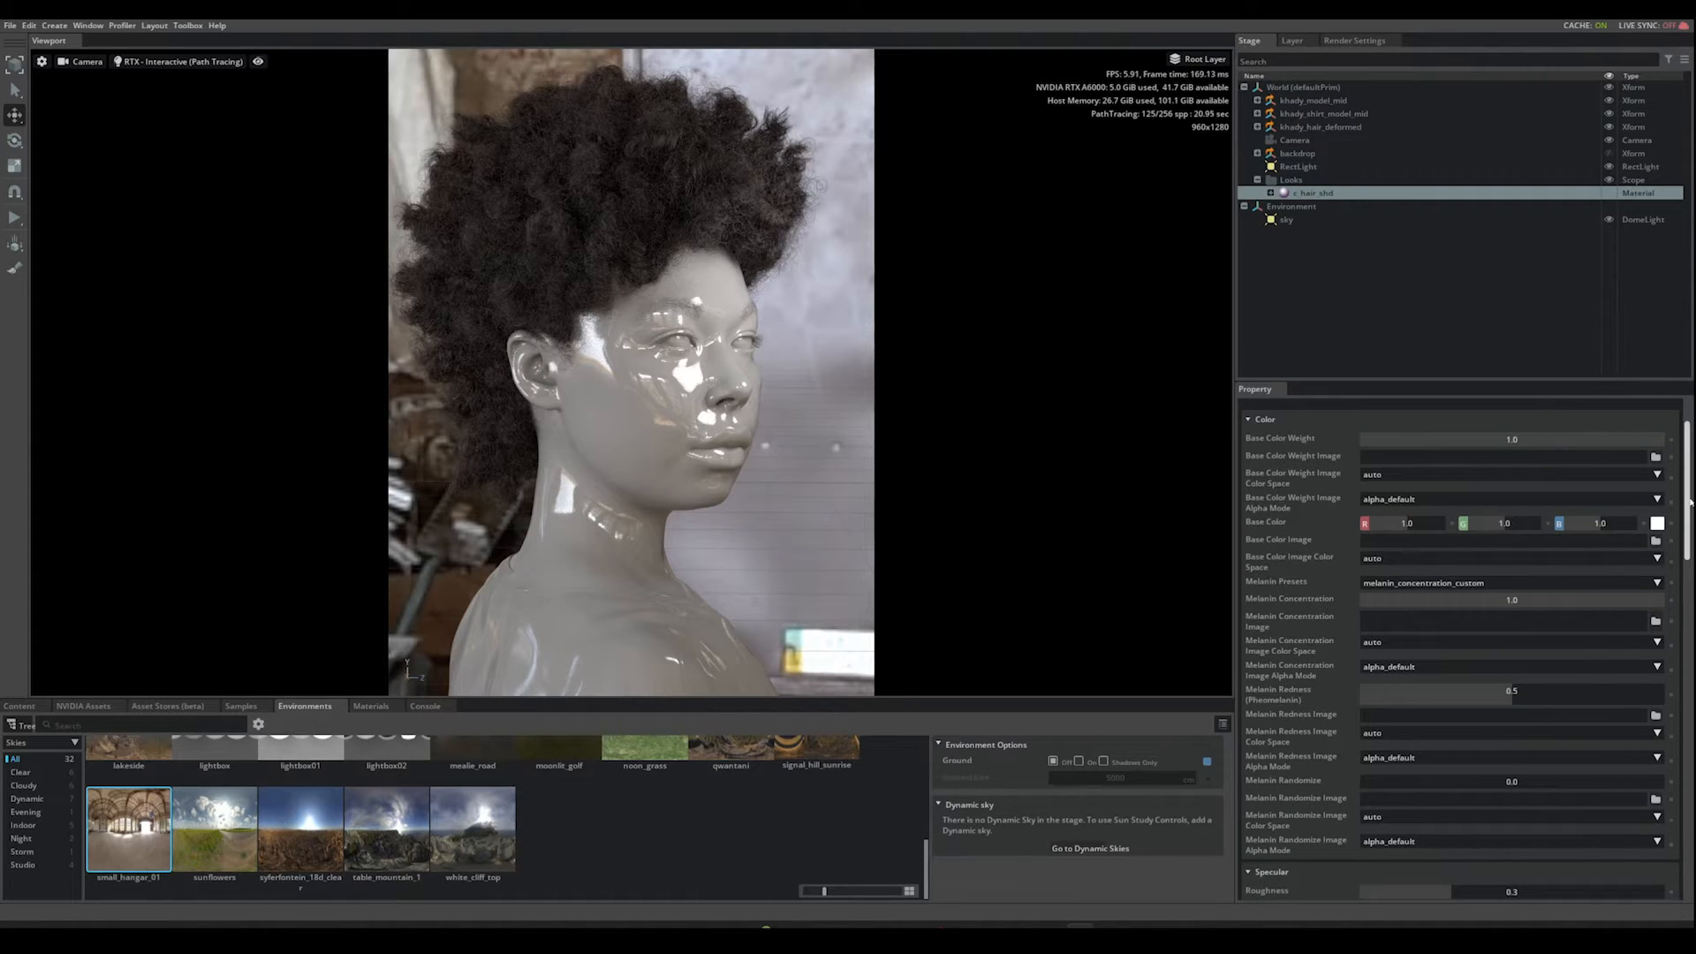
{"action": "scroll", "coordinate": [1520, 685], "scroll_direction": "down", "scroll_amount": 2}
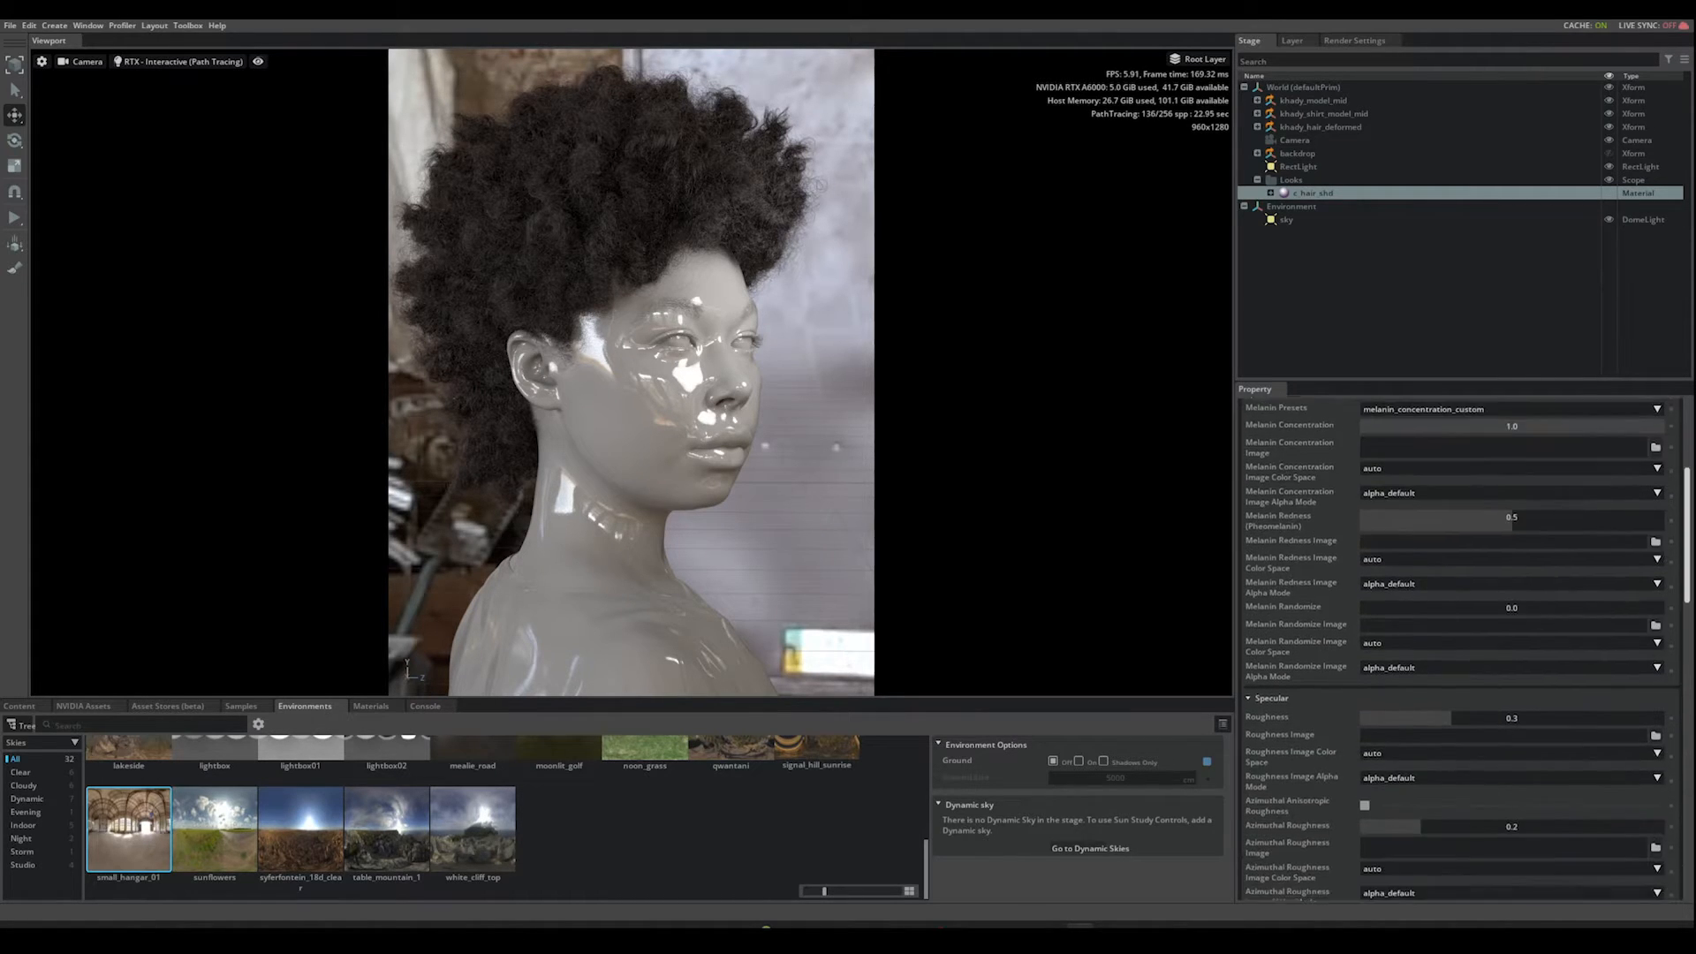
{"action": "double_click", "coordinate": [1499, 712]}
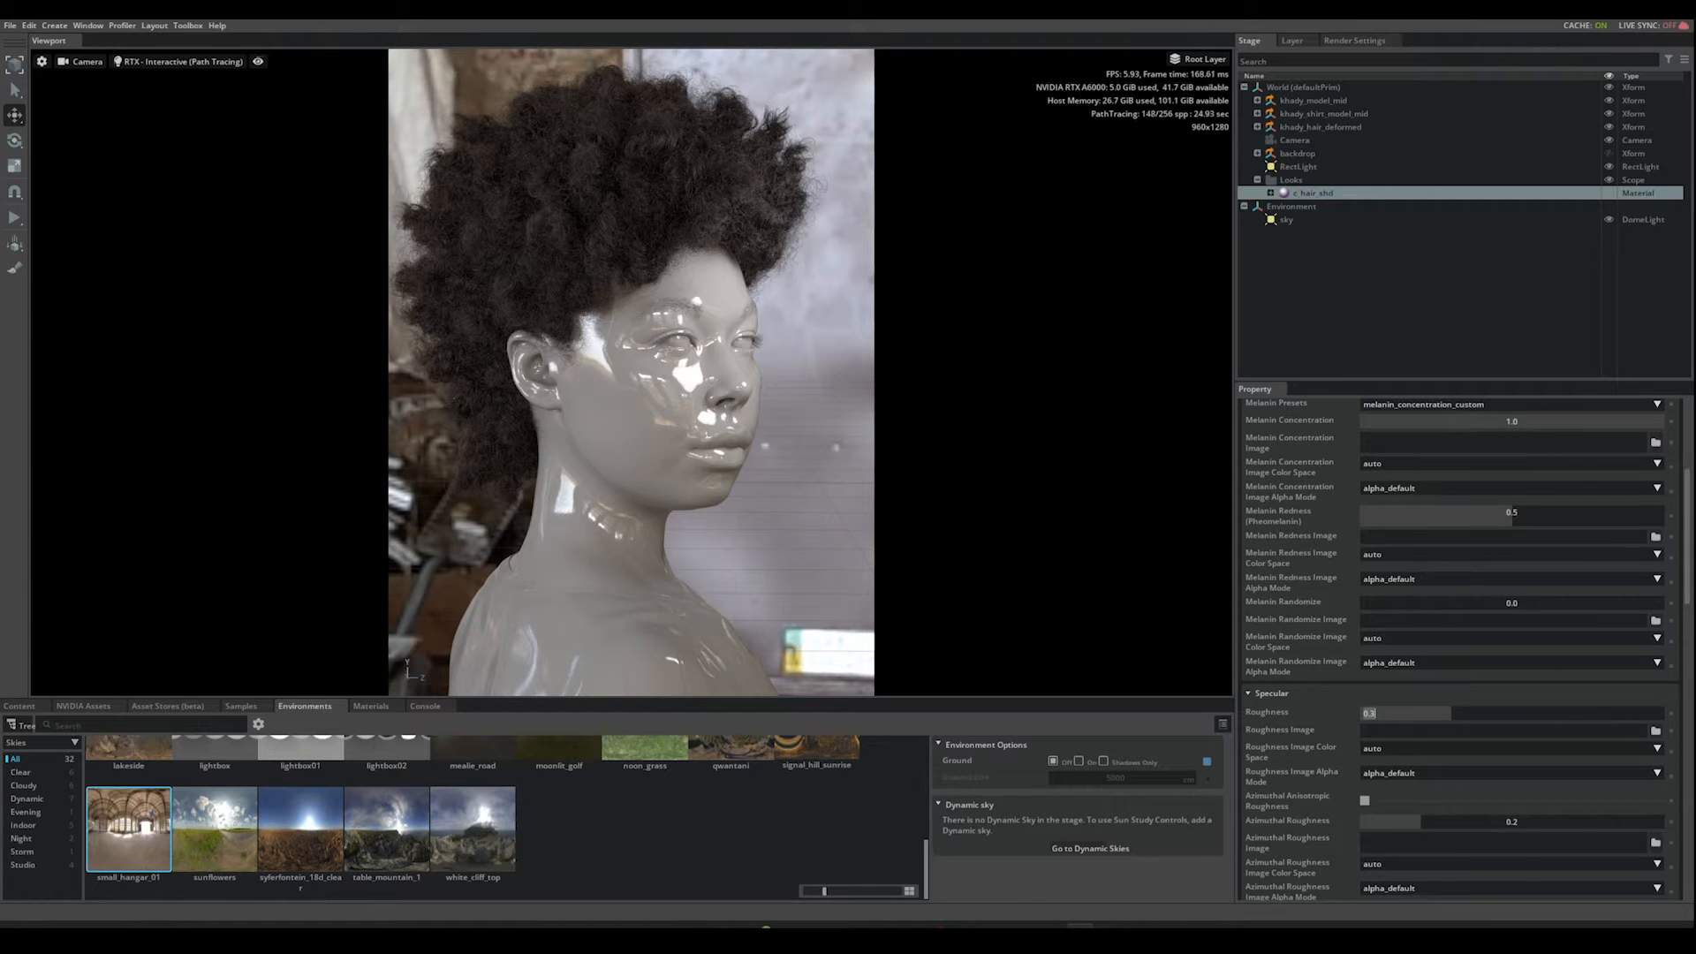
{"action": "type", "text": "0.4"}
{"action": "key", "text": "Return"}
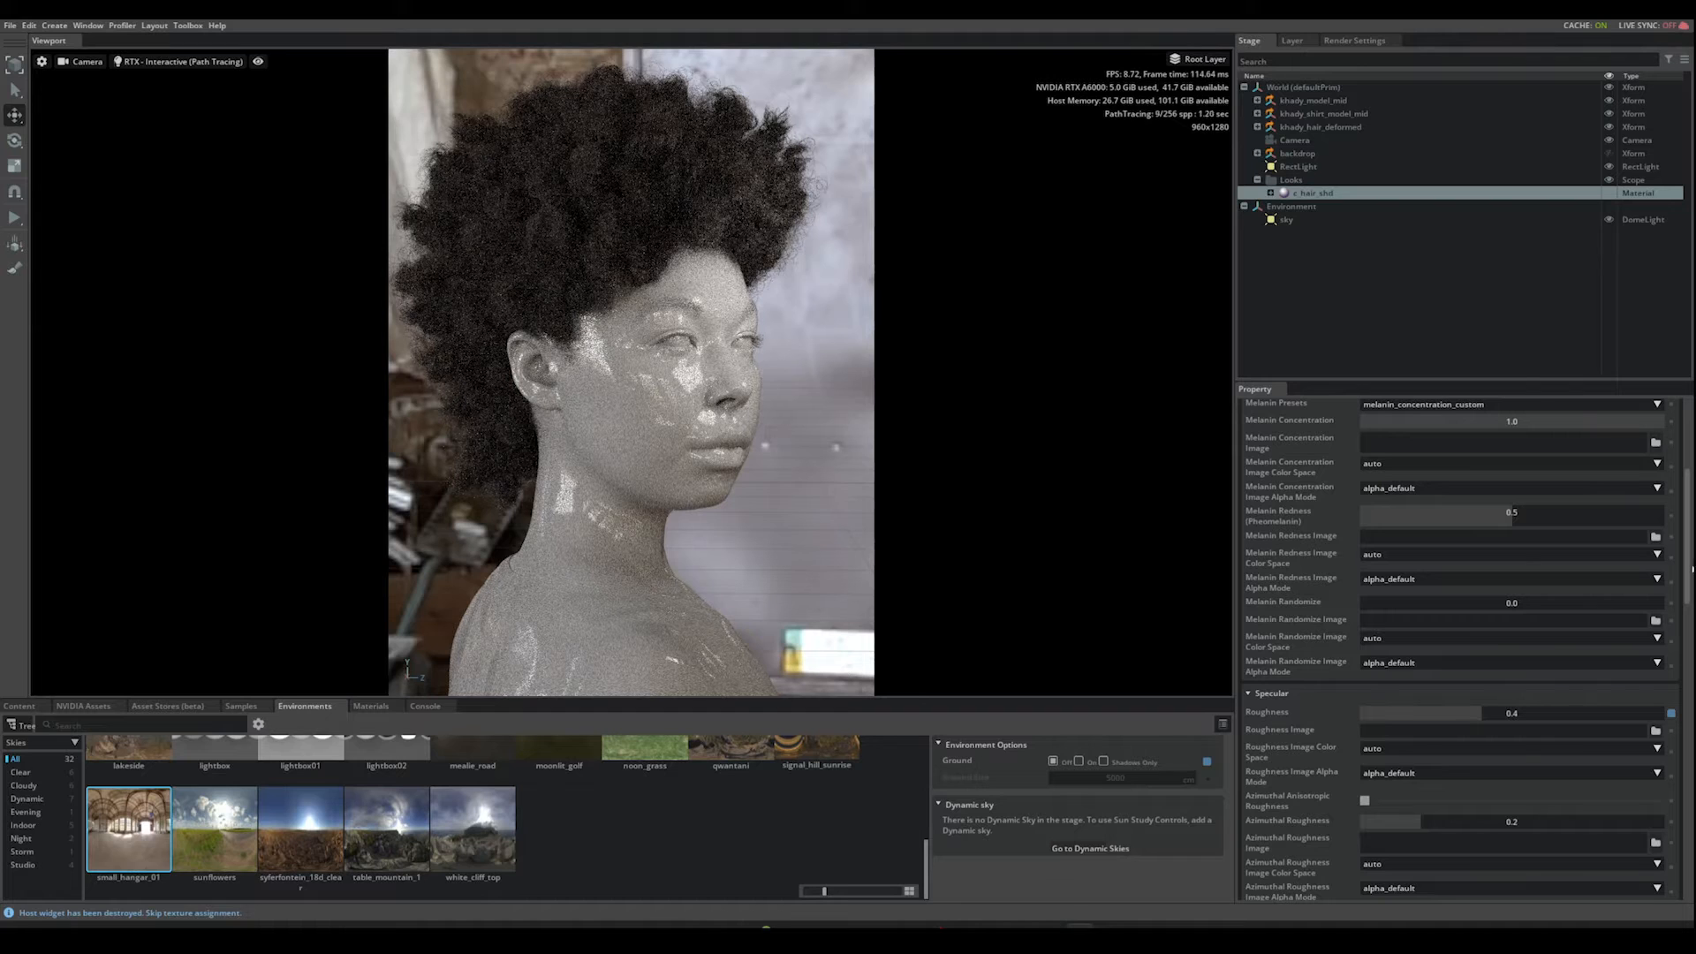
Step: Try a diffuse weight of 0.05 on the c_hair_shd material
{"action": "scroll", "coordinate": [1689, 610], "scroll_direction": "down", "scroll_amount": 2}
{"action": "scroll", "coordinate": [1676, 655], "scroll_direction": "down", "scroll_amount": 3}
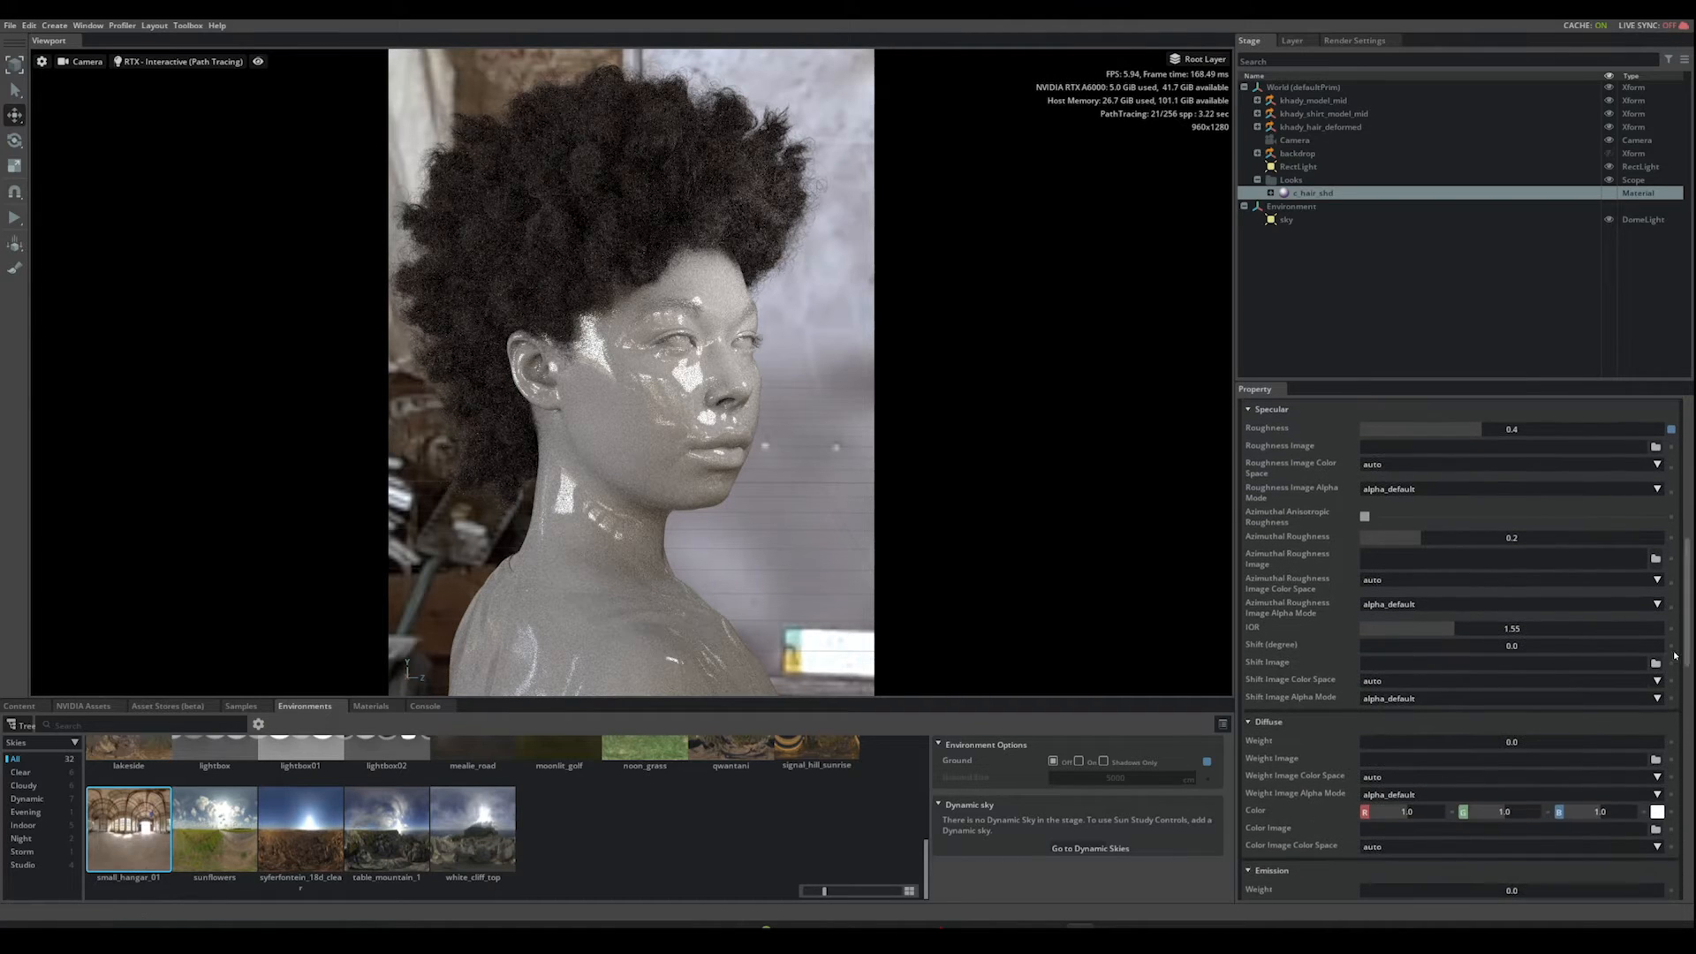
{"action": "double_click", "coordinate": [1525, 747]}
{"action": "type", "text": "0.05"}
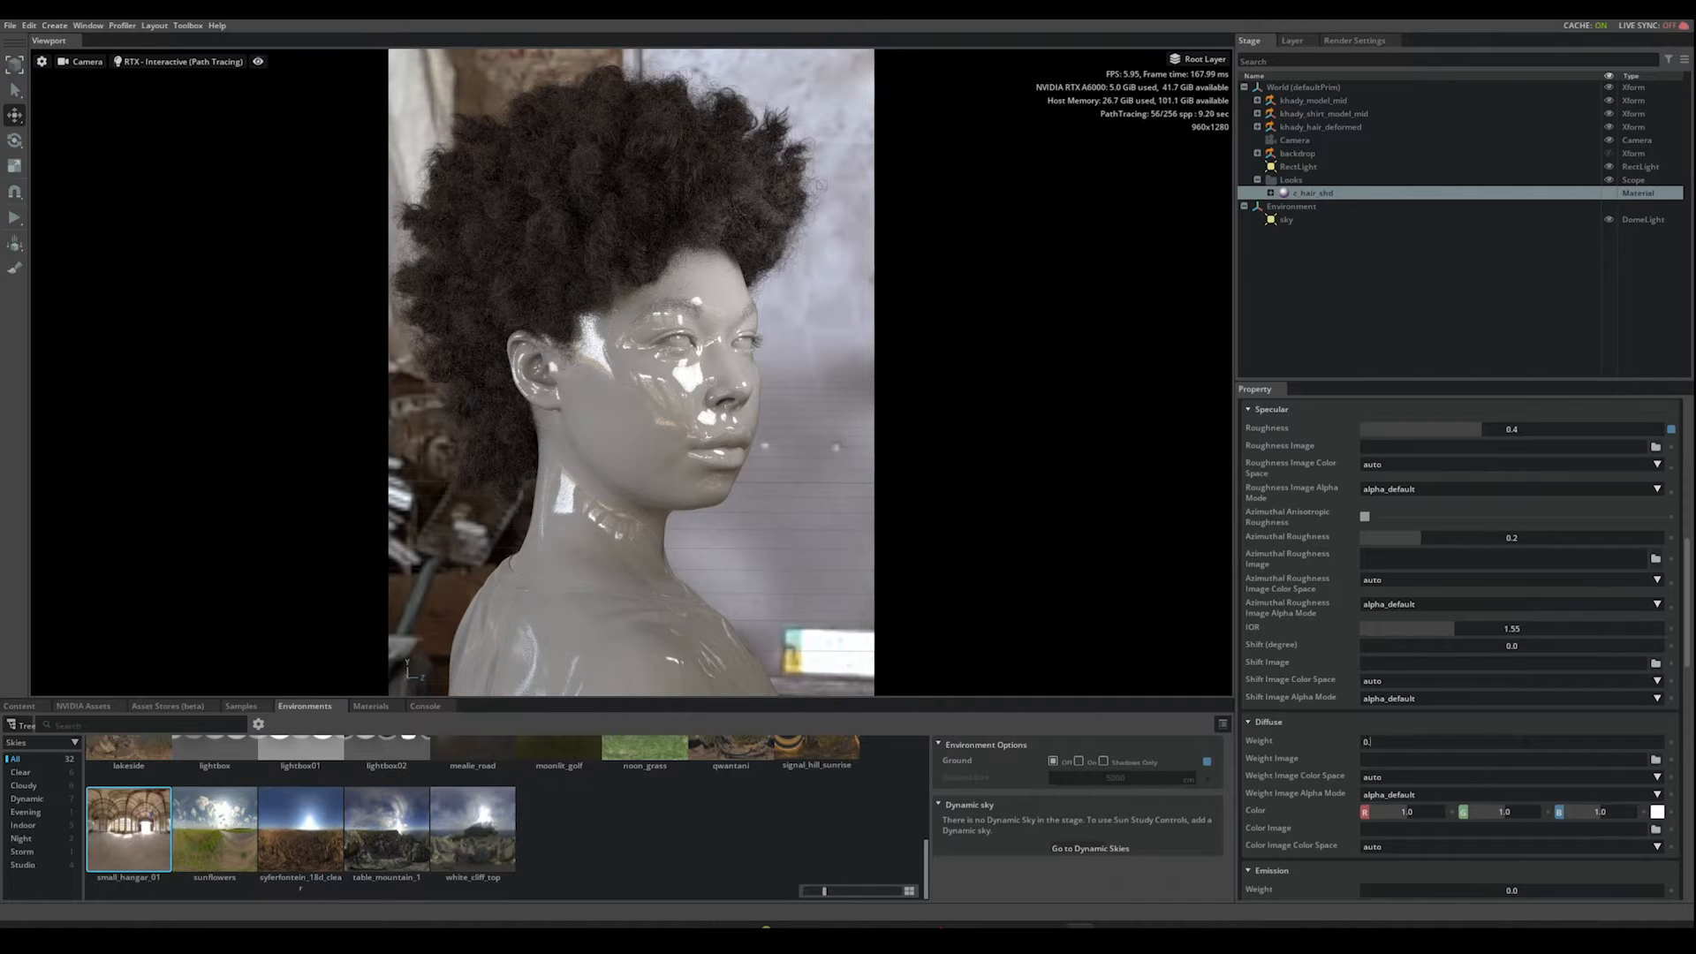
{"action": "key", "text": "Return"}
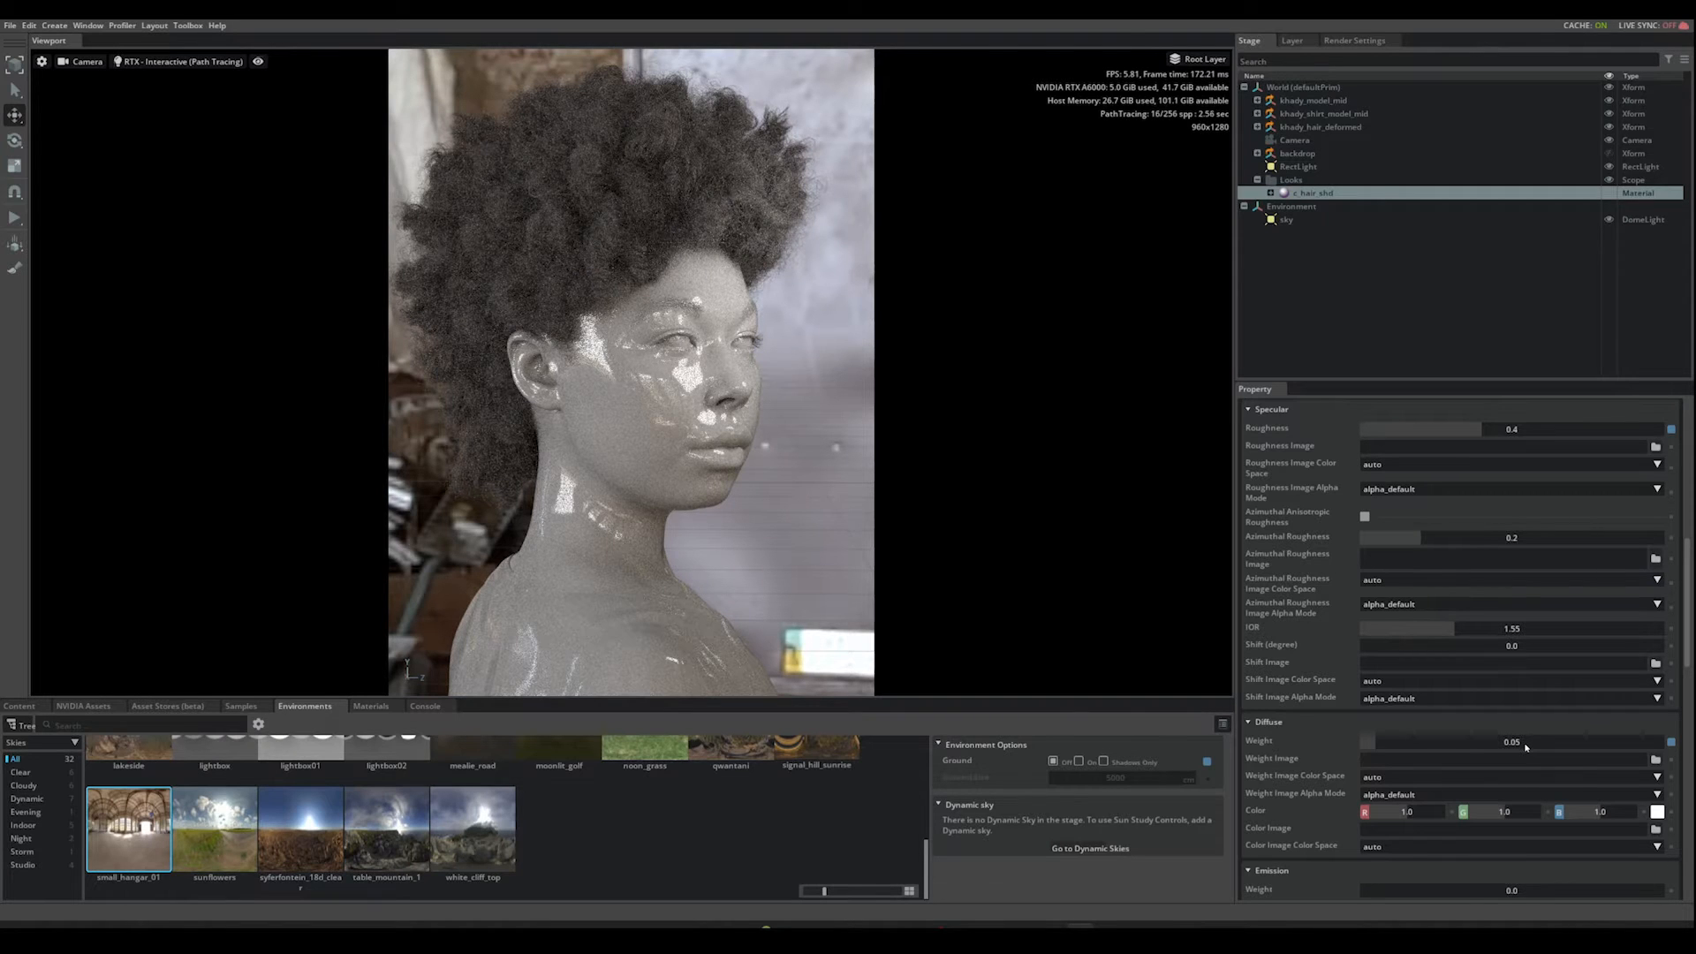
Step: Set the diffuse weight of c_hair_shd to 0.02
{"action": "double_click", "coordinate": [1525, 747]}
{"action": "type", "text": "0.0"}
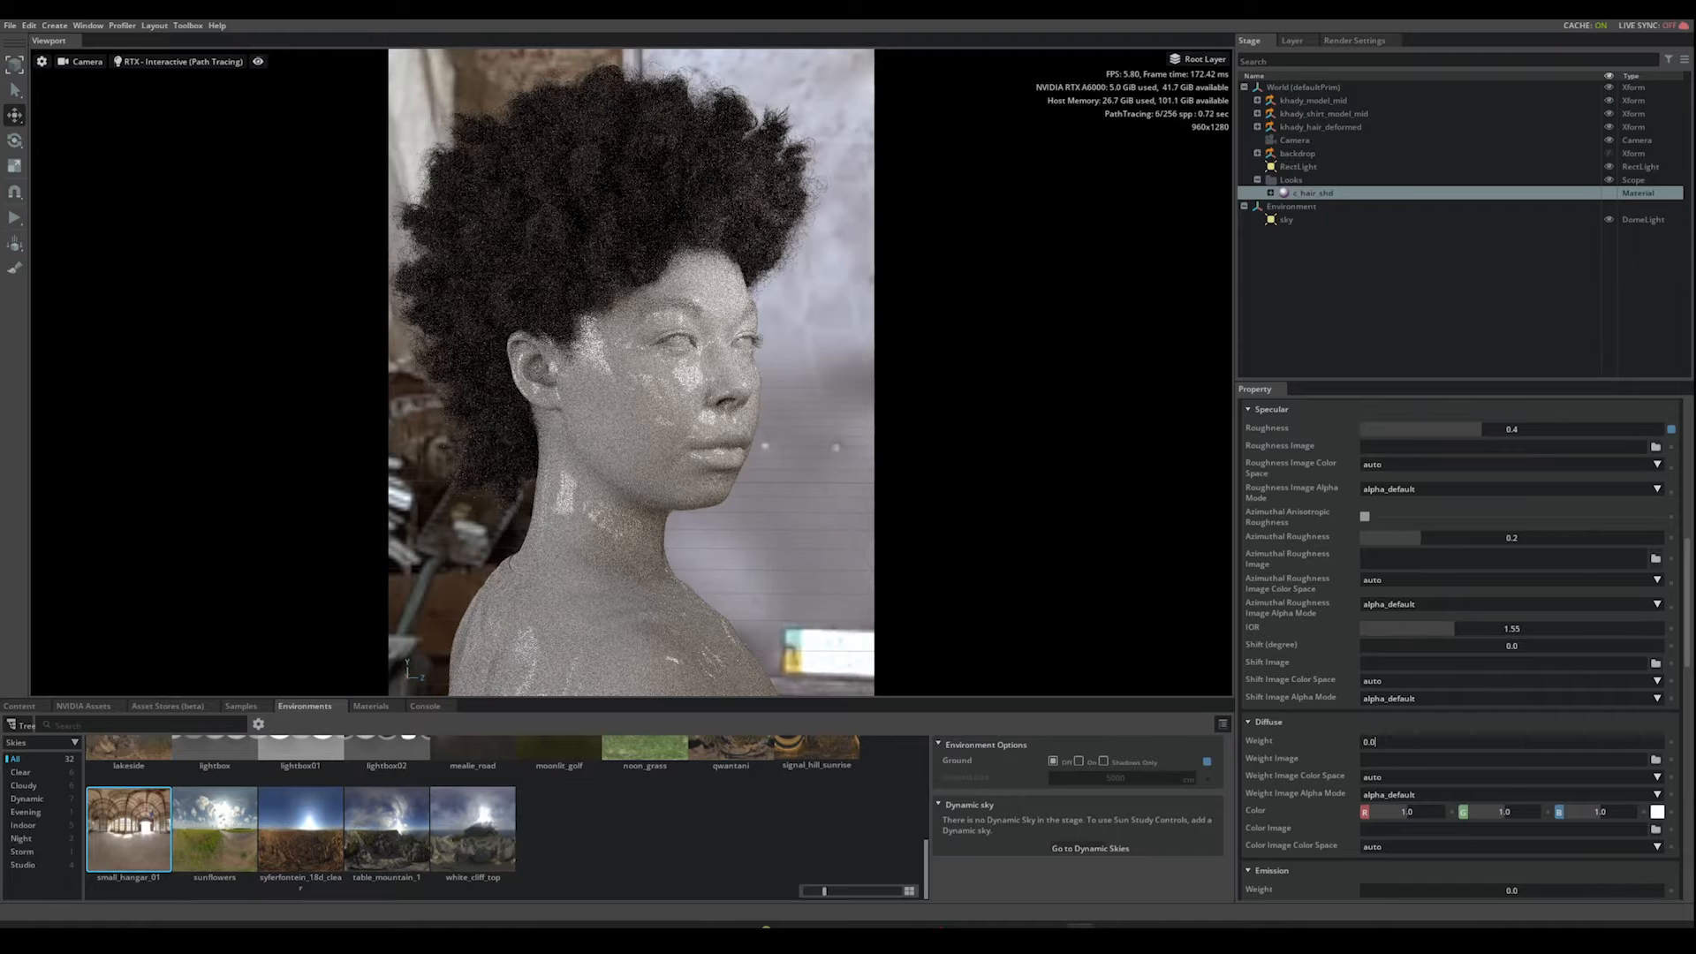
{"action": "type", "text": "2"}
{"action": "key", "text": "Return"}
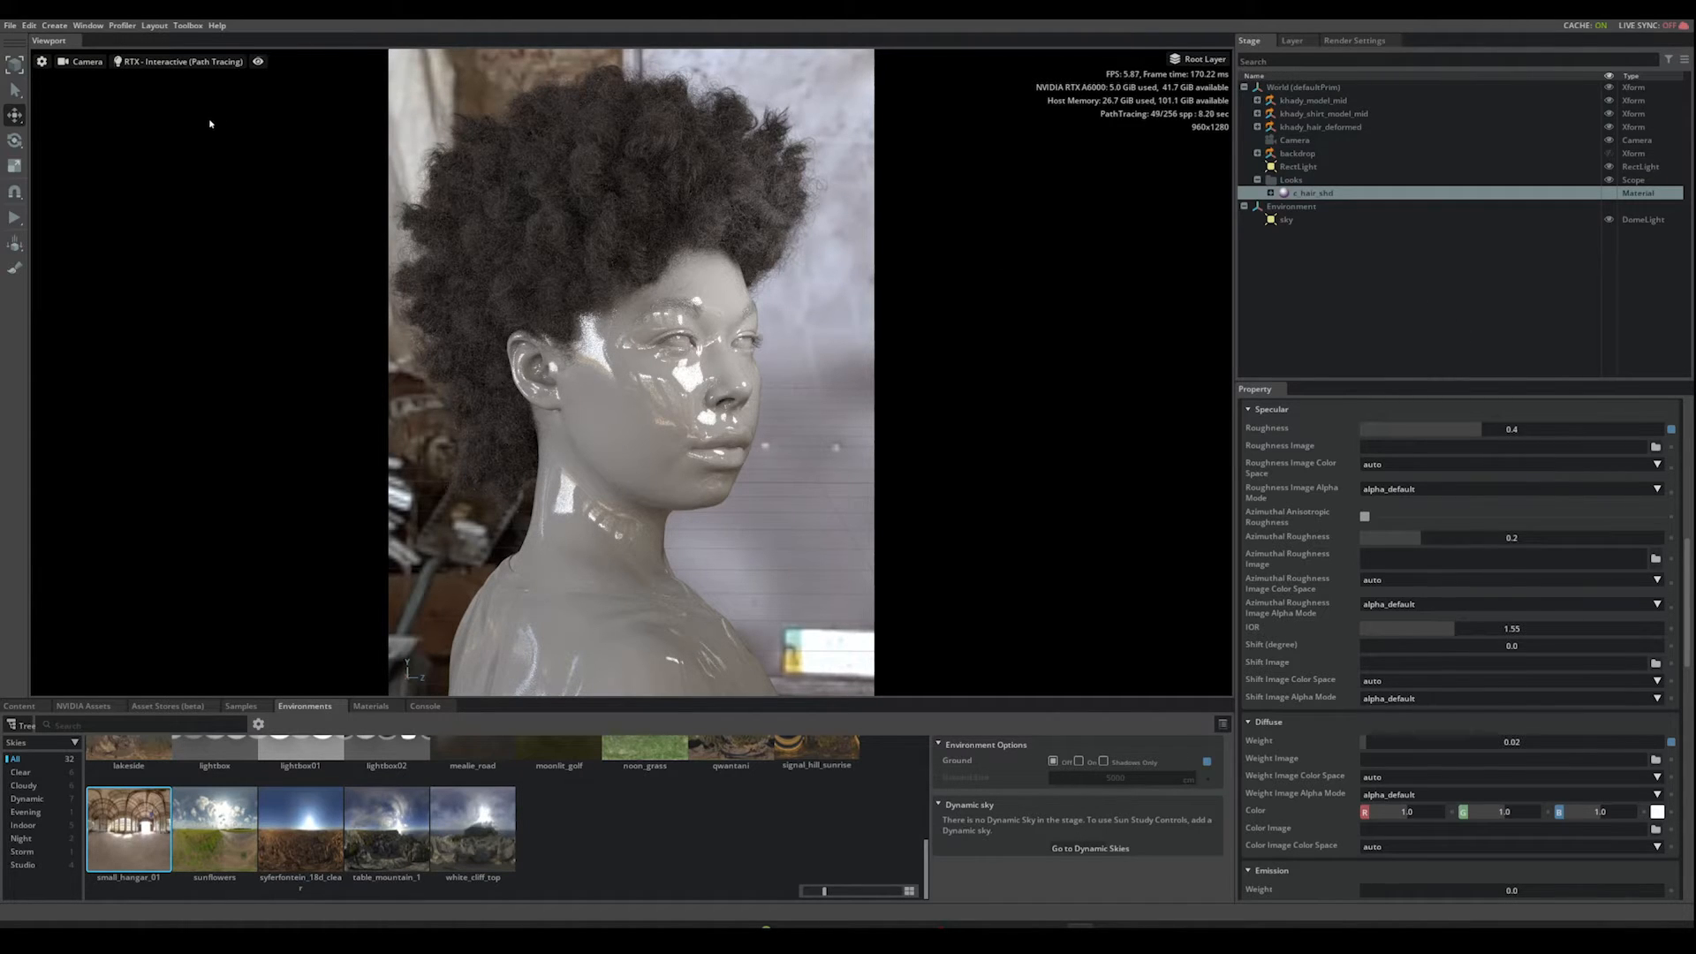
Step: Open the online reference guide in the browser and go to its Omniverse MDL Materials page
{"action": "left_click", "coordinate": [218, 25]}
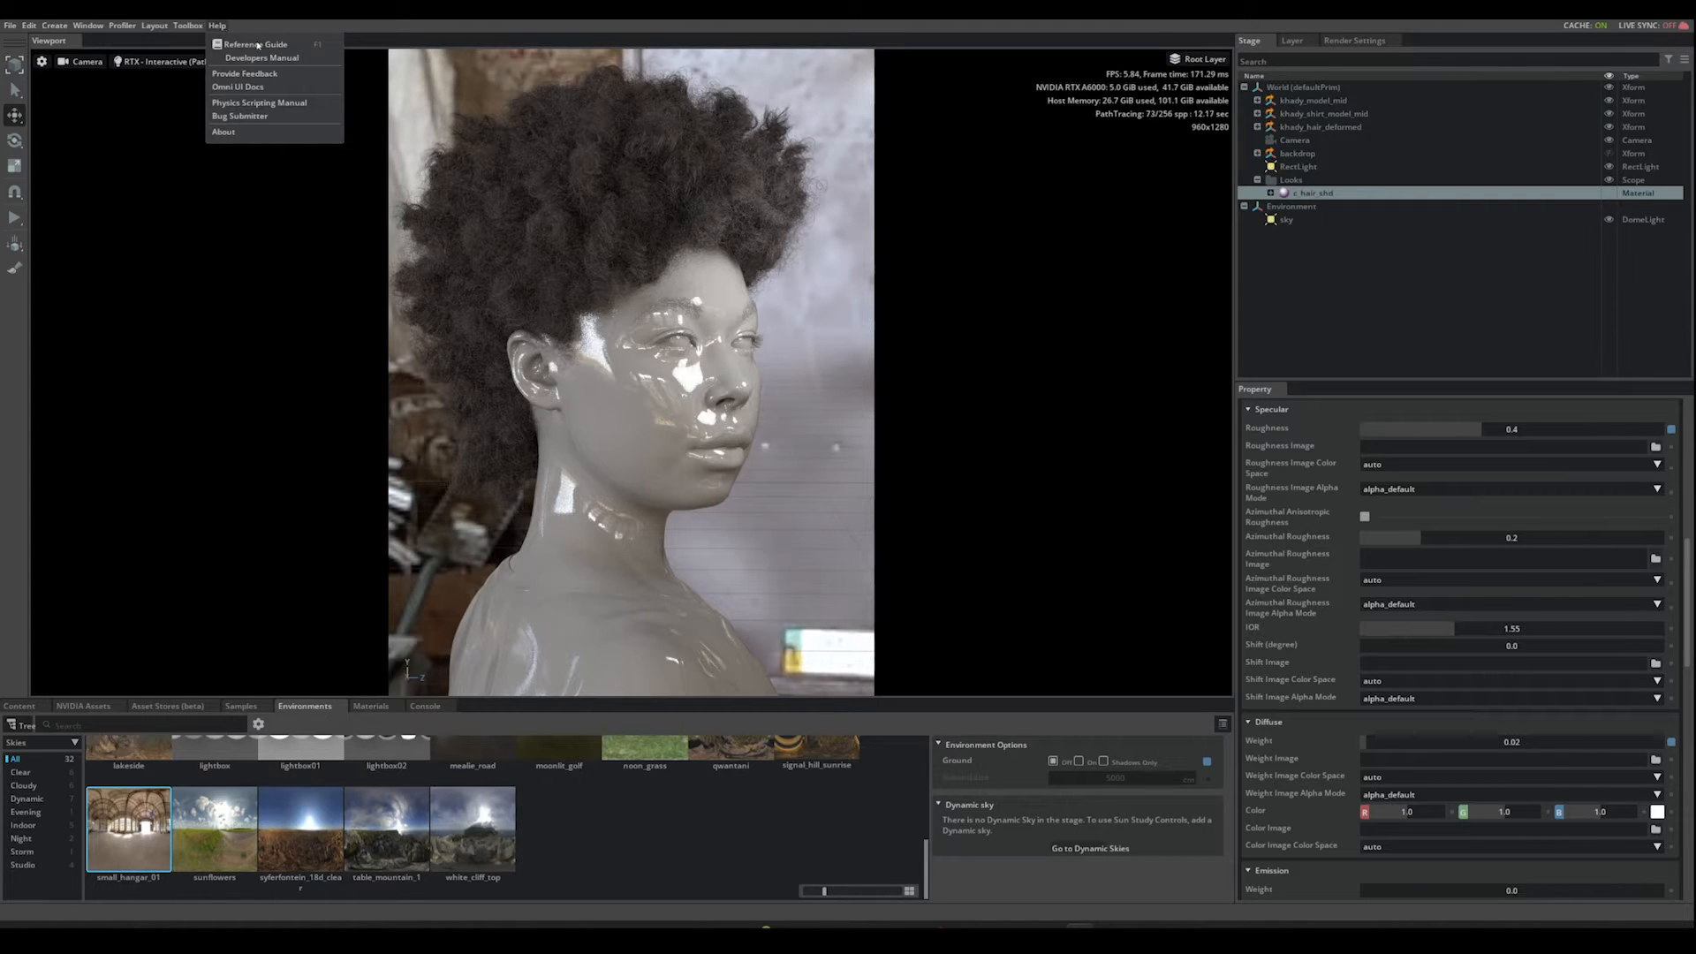
{"action": "left_click", "coordinate": [257, 45]}
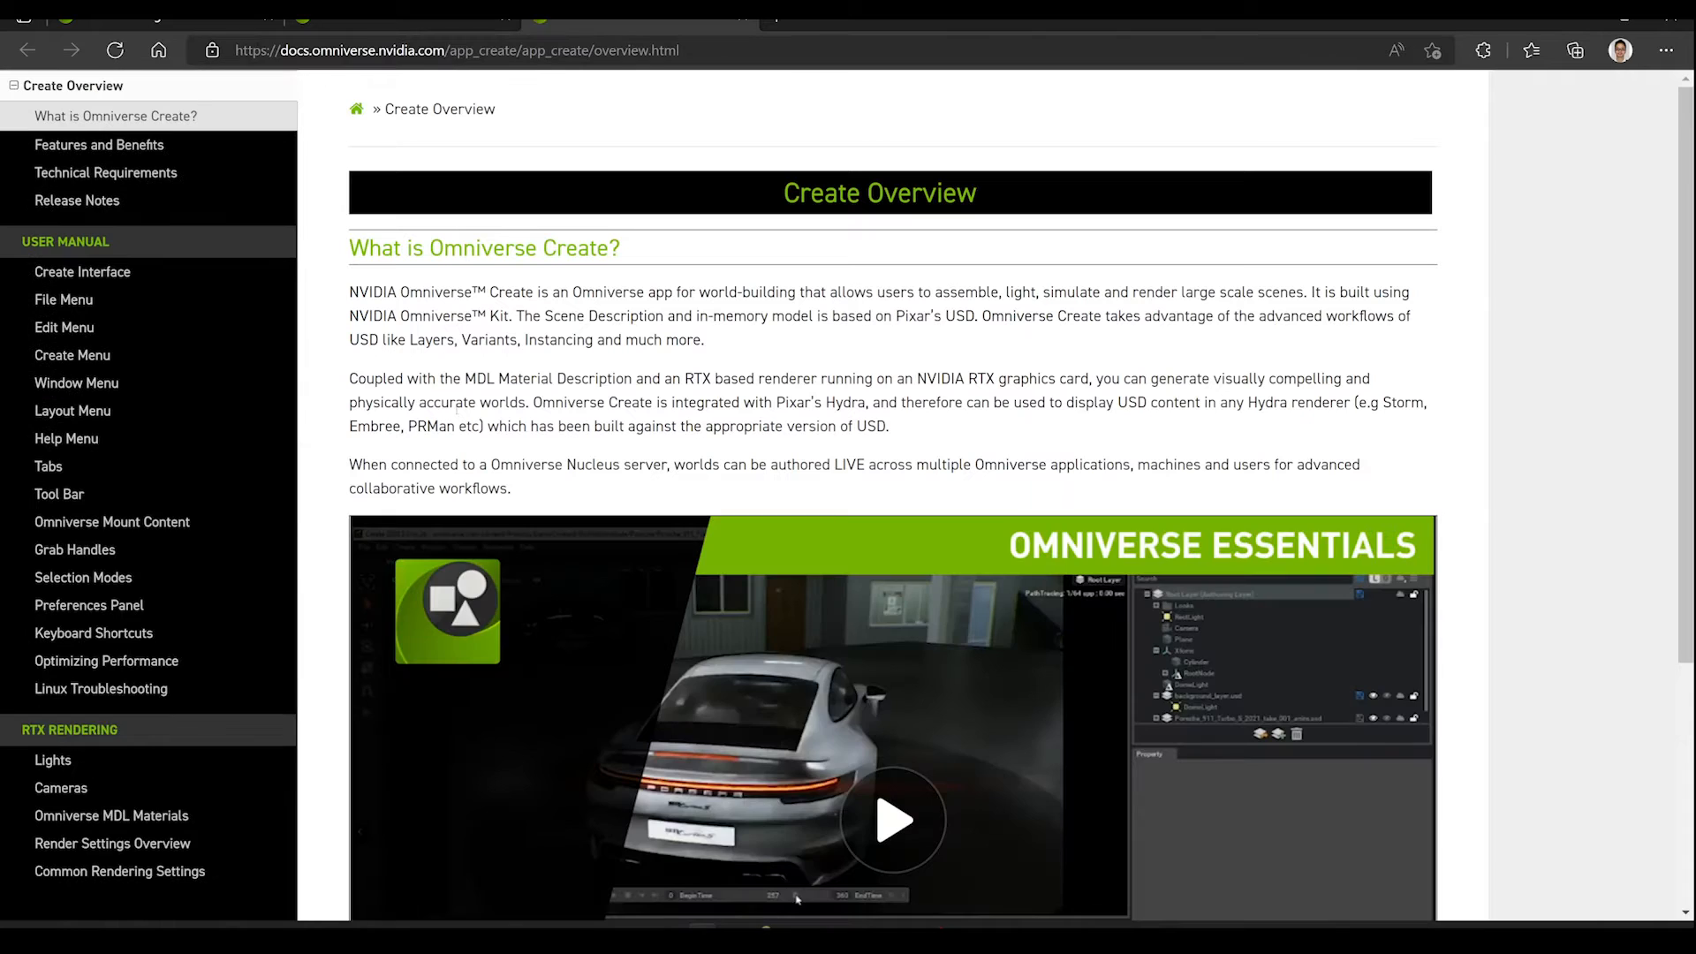
{"action": "scroll", "coordinate": [177, 680], "scroll_direction": "down", "scroll_amount": 3}
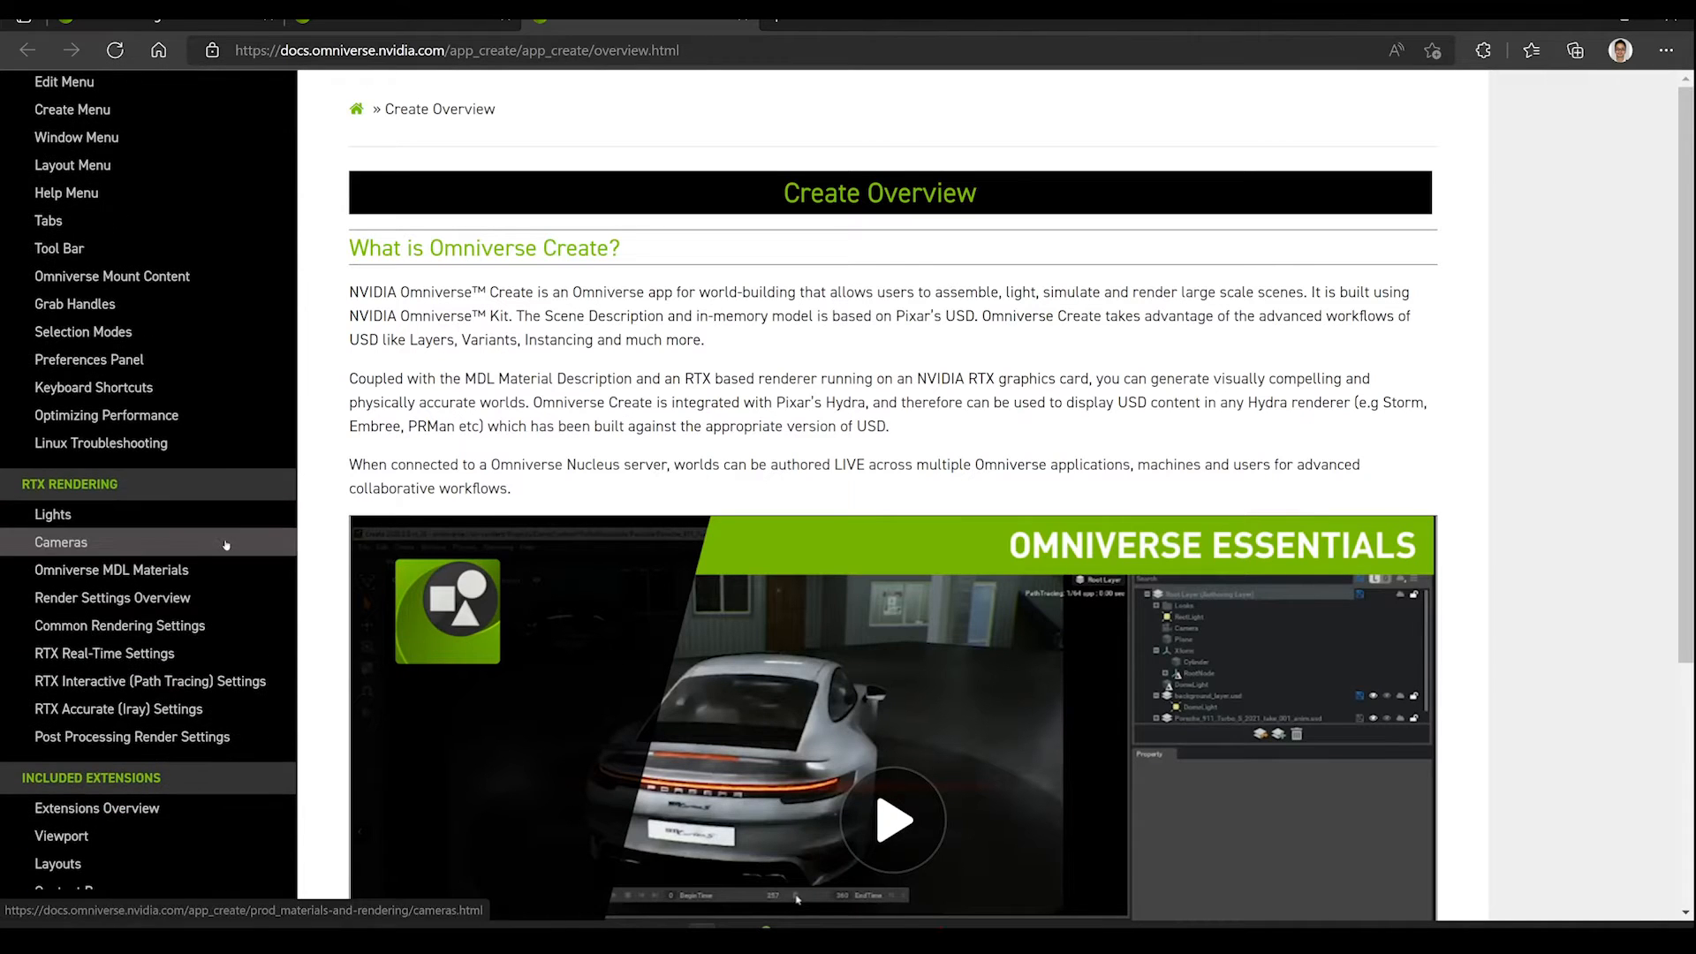
{"action": "left_click", "coordinate": [147, 574]}
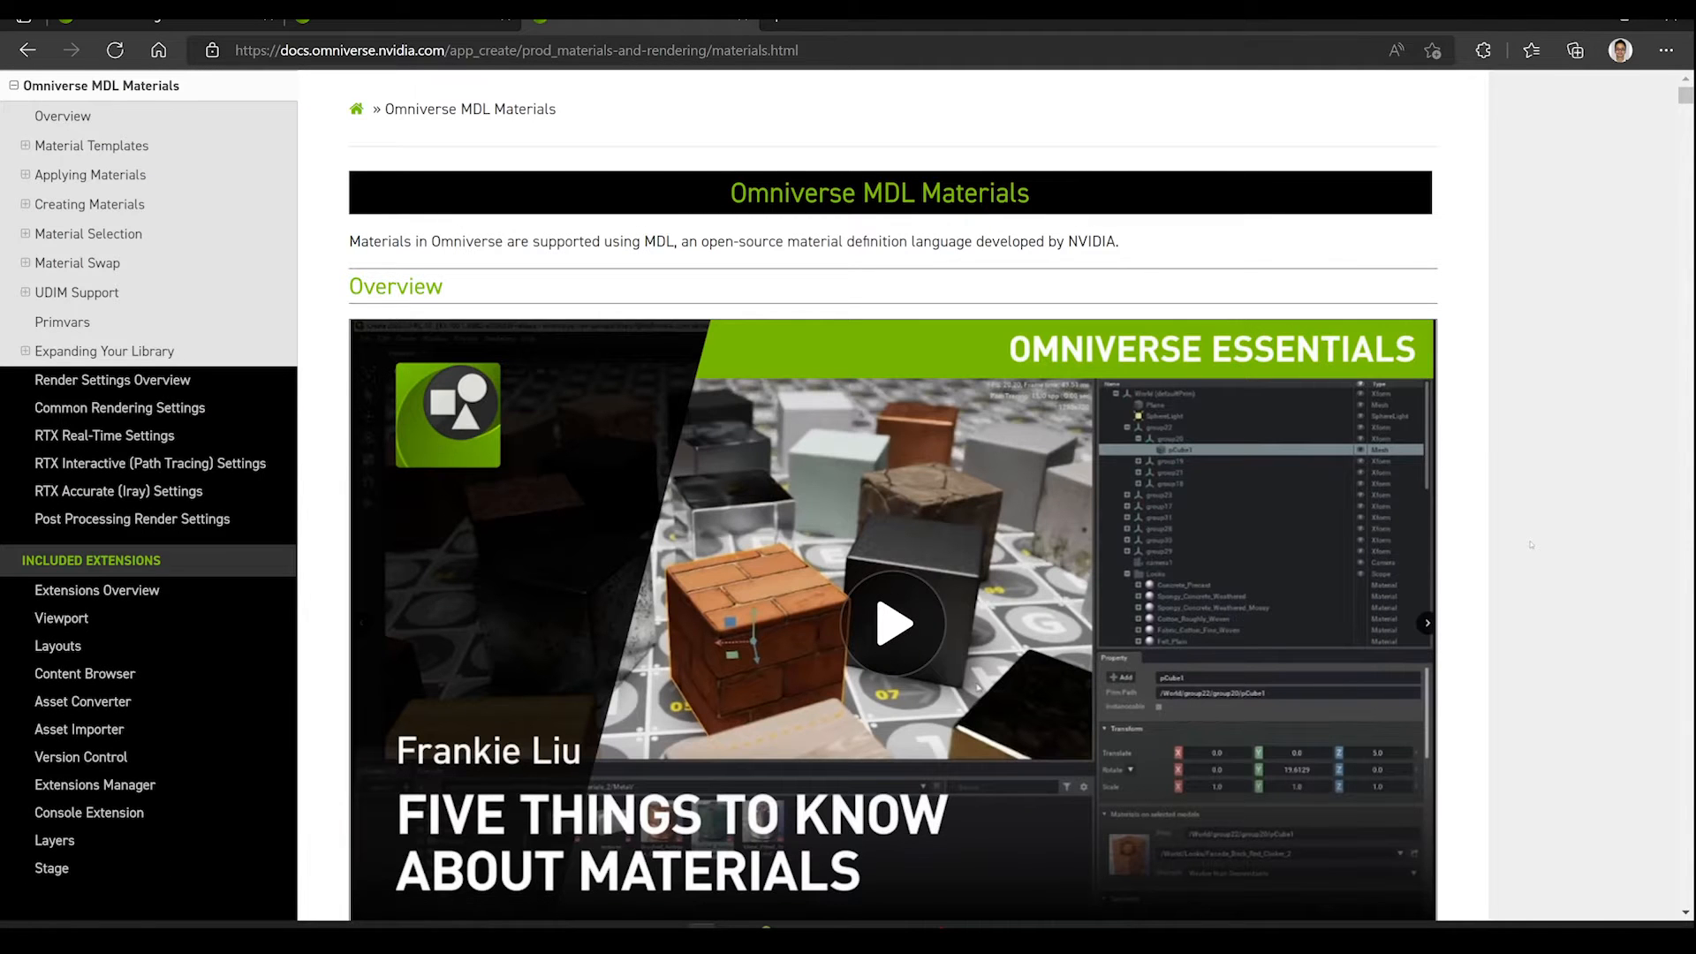
Step: Search the materials documentation page for "hair" and go to the OmniHairBase entry
{"action": "key", "text": "ctrl+f"}
{"action": "key", "text": "Return"}
{"action": "key", "text": "Return"}
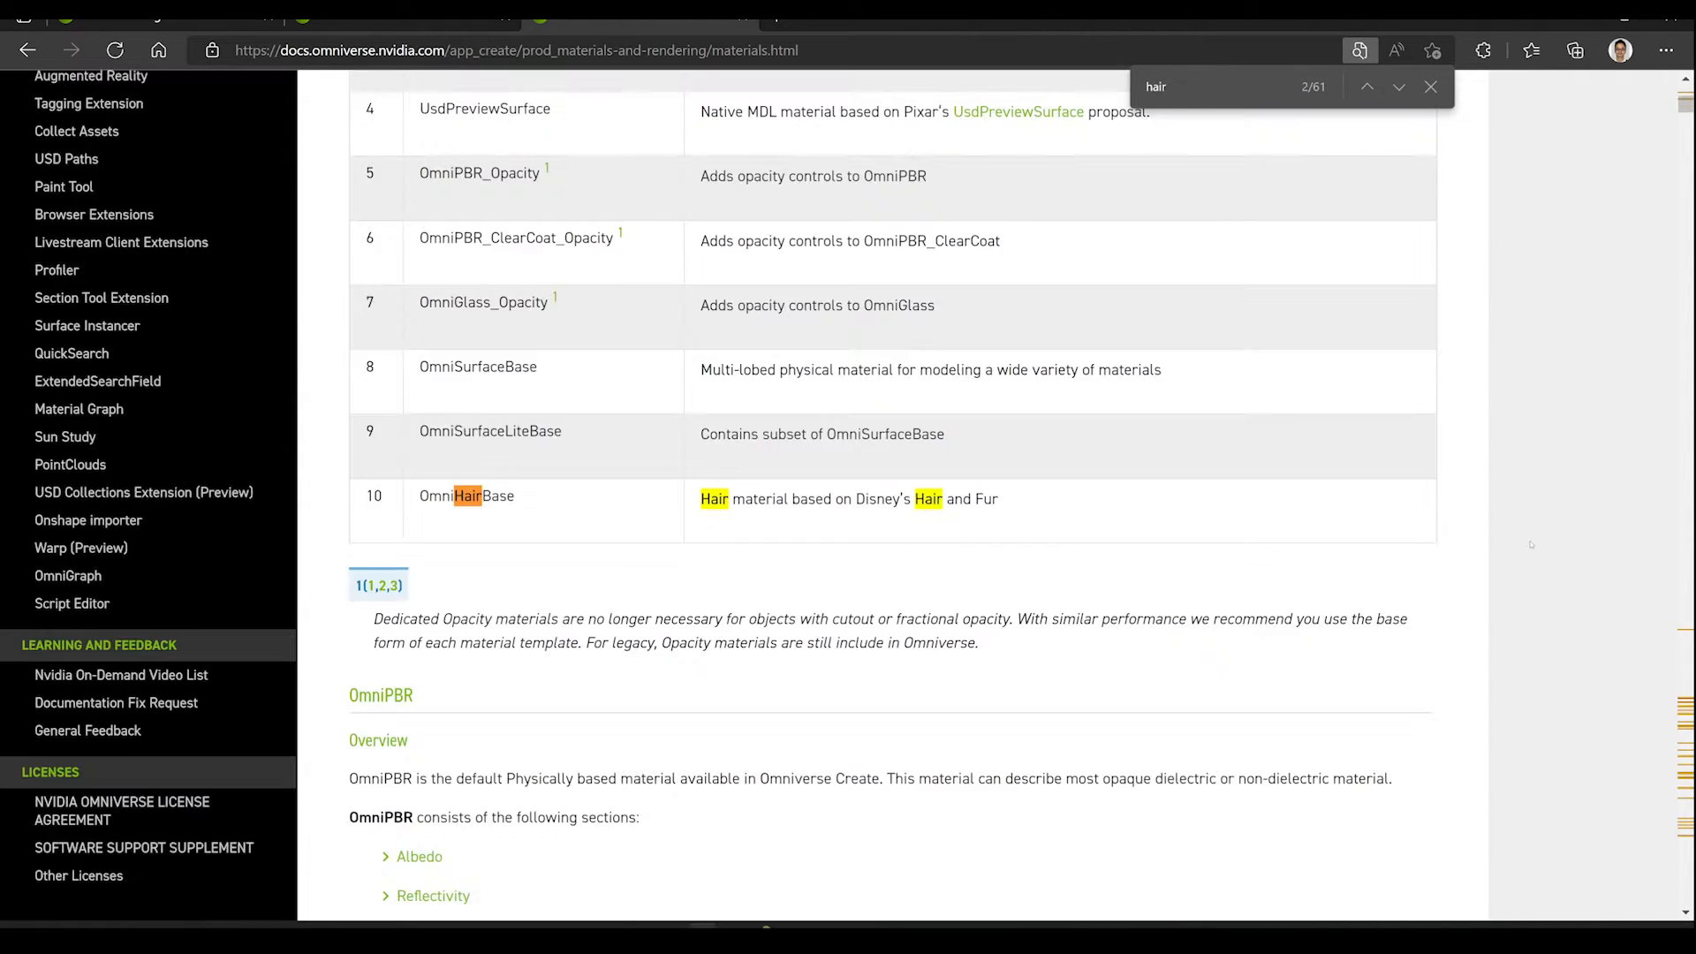
Step: Advance through the "hair" matches on the materials documentation page to the OmniHairBase section
{"action": "scroll", "coordinate": [1064, 624], "scroll_direction": "down", "scroll_amount": 4}
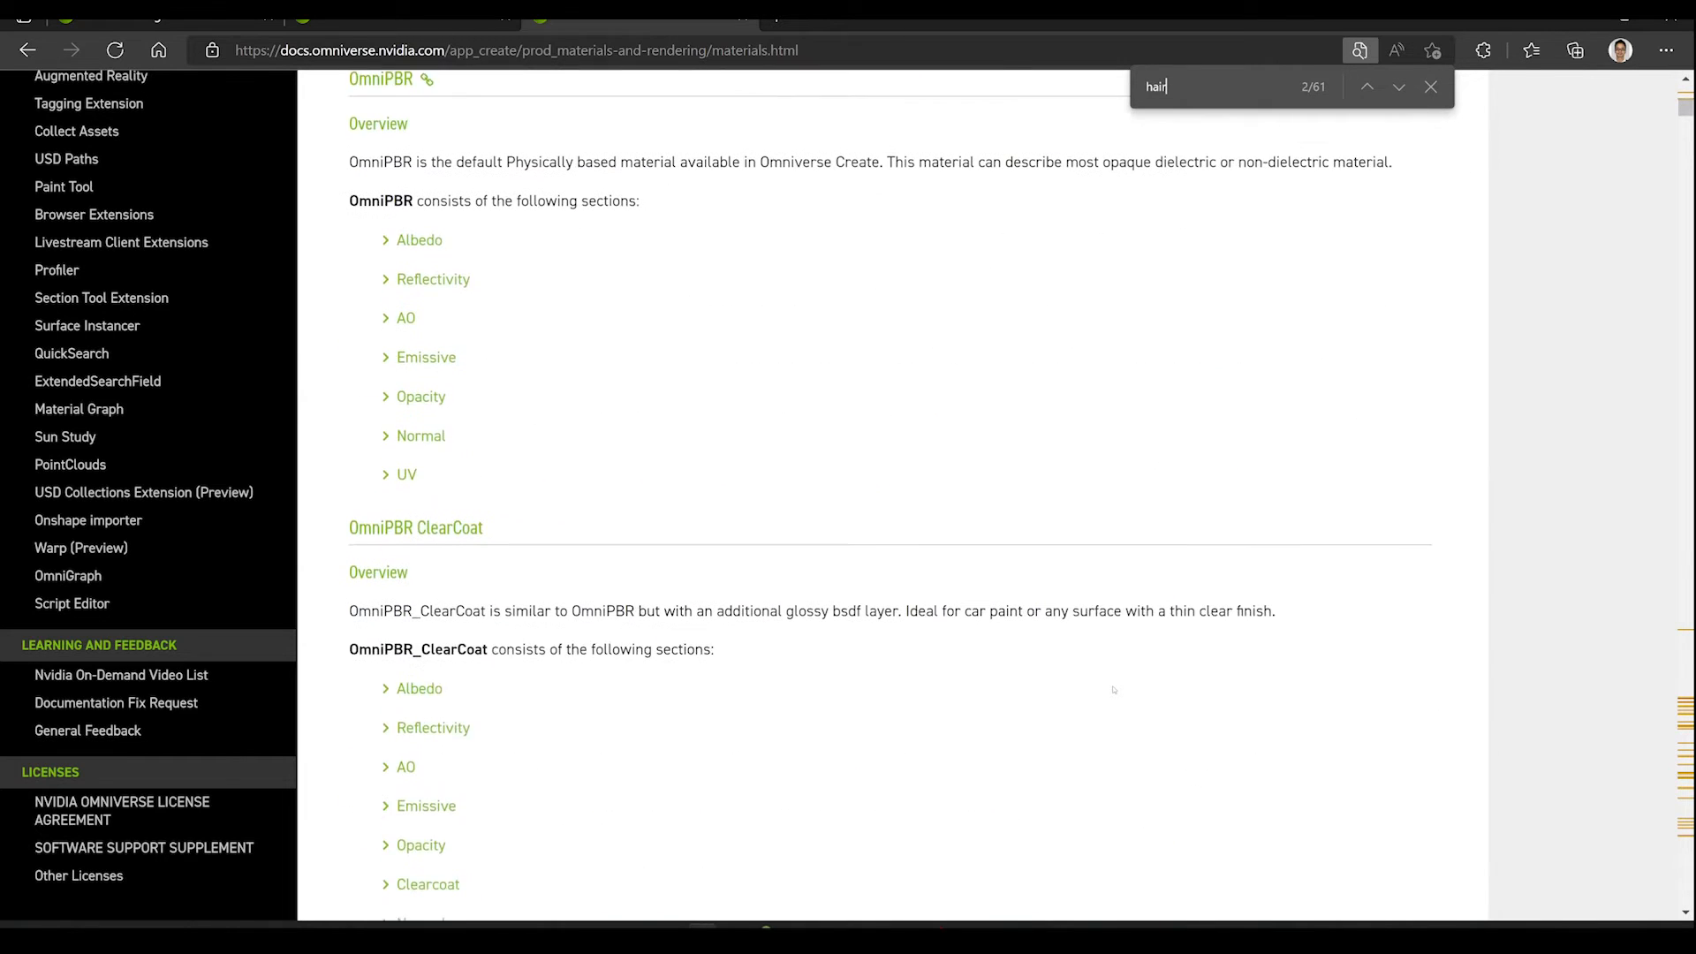
{"action": "scroll", "coordinate": [1064, 624], "scroll_direction": "down", "scroll_amount": 15}
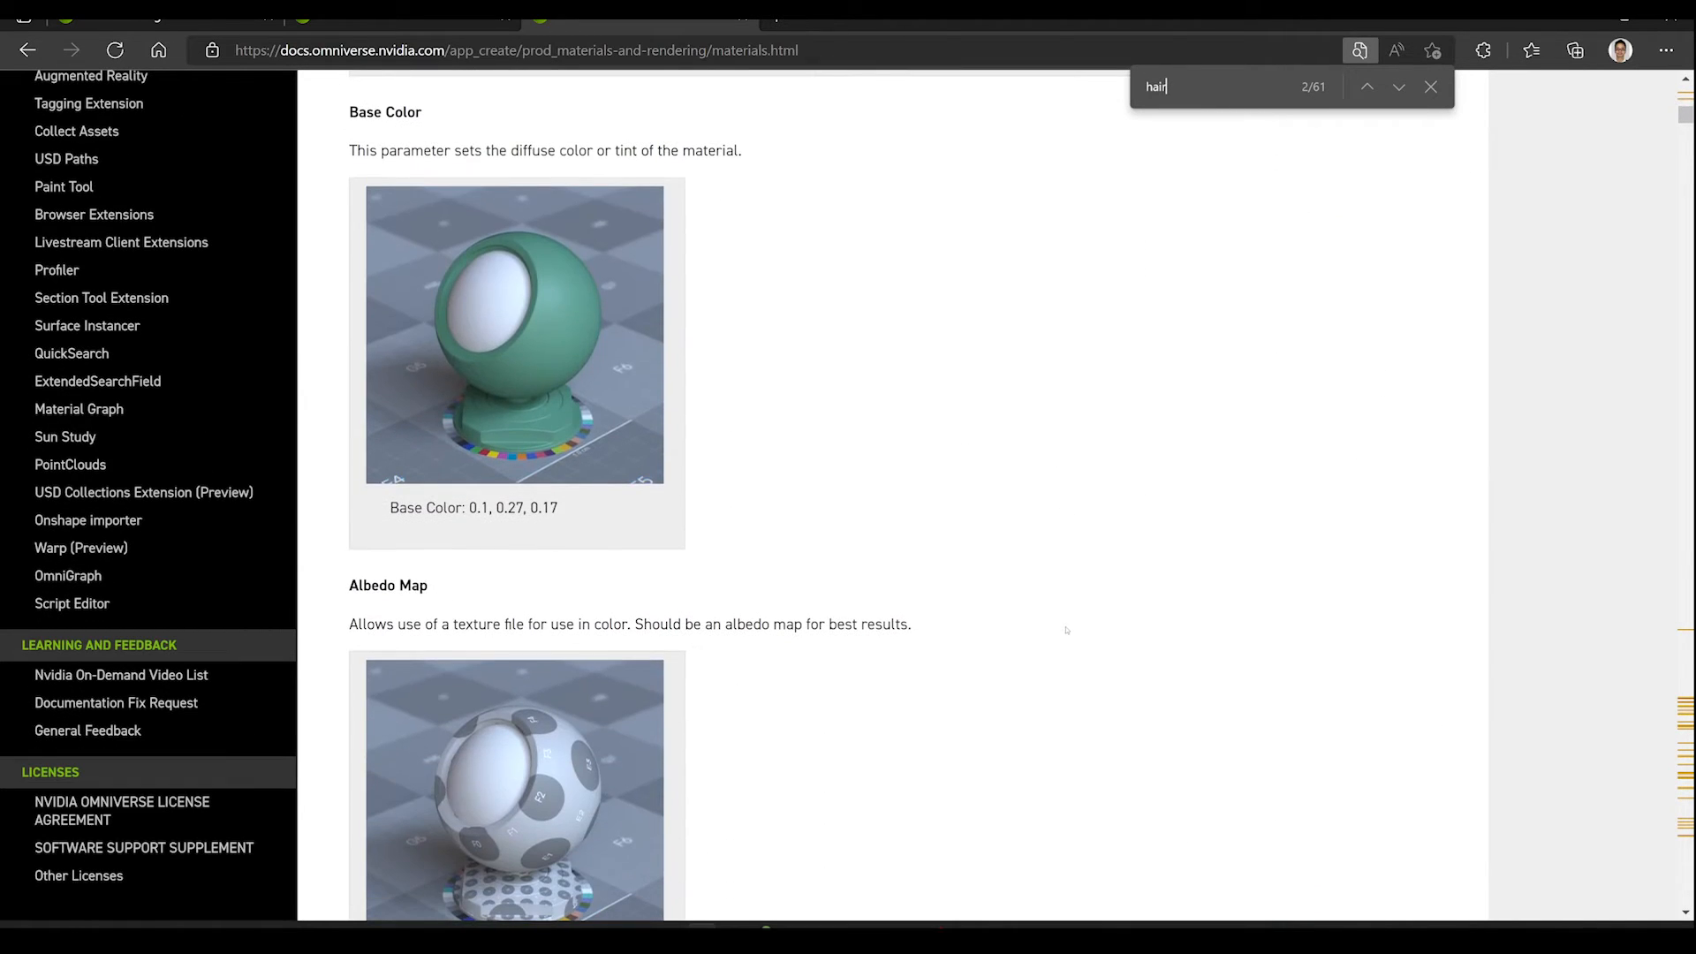
{"action": "key", "text": "ctrl+f"}
{"action": "key", "text": "Return"}
{"action": "key", "text": "Return"}
{"action": "key", "text": "Return"}
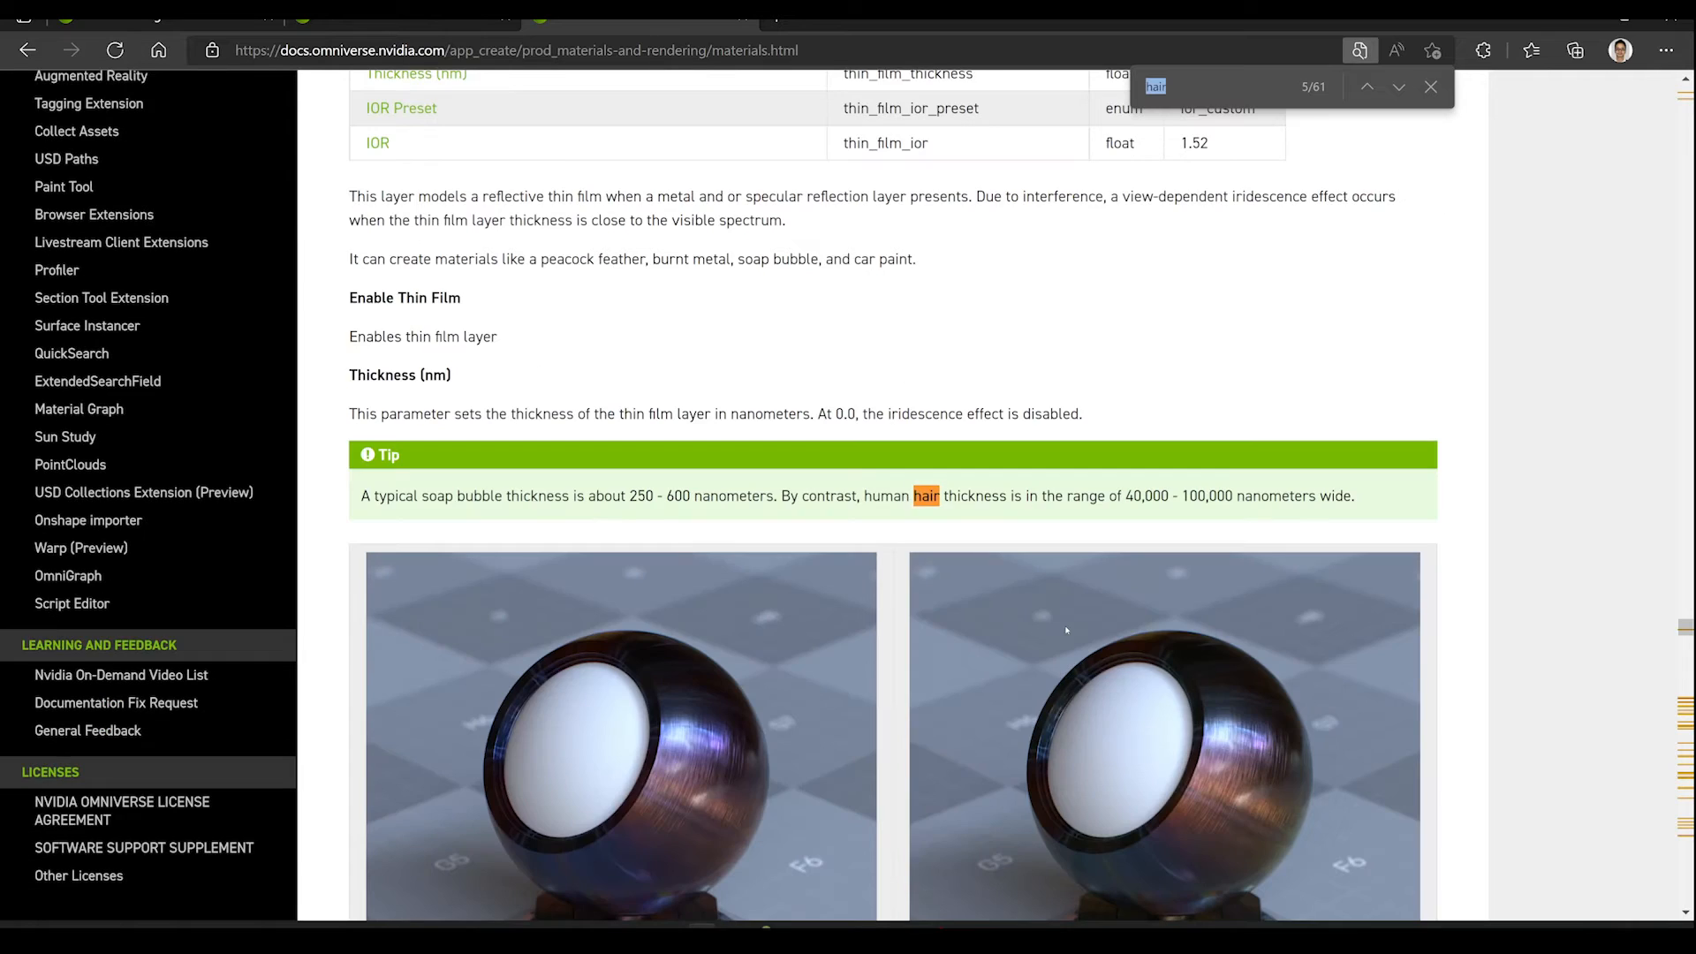
{"action": "key", "text": "Return"}
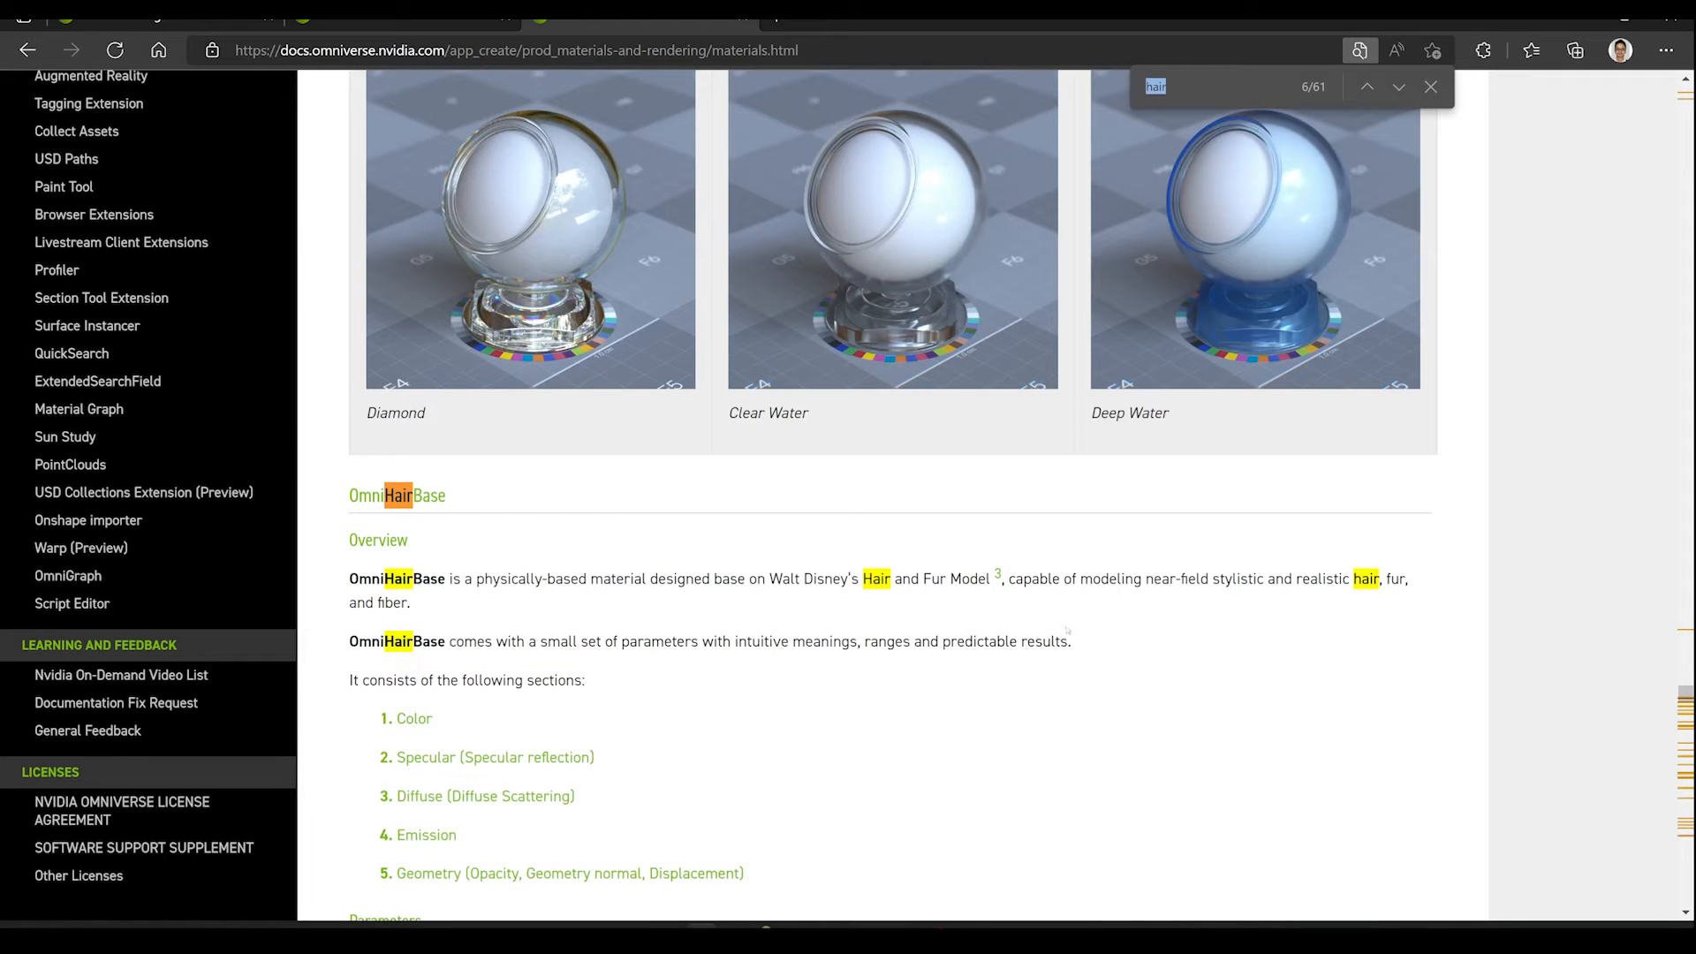
Step: Read the OmniHairBase overview, its Color parameters table and the path tracer notes on hair rendering
{"action": "scroll", "coordinate": [1067, 629], "scroll_direction": "down", "scroll_amount": 3}
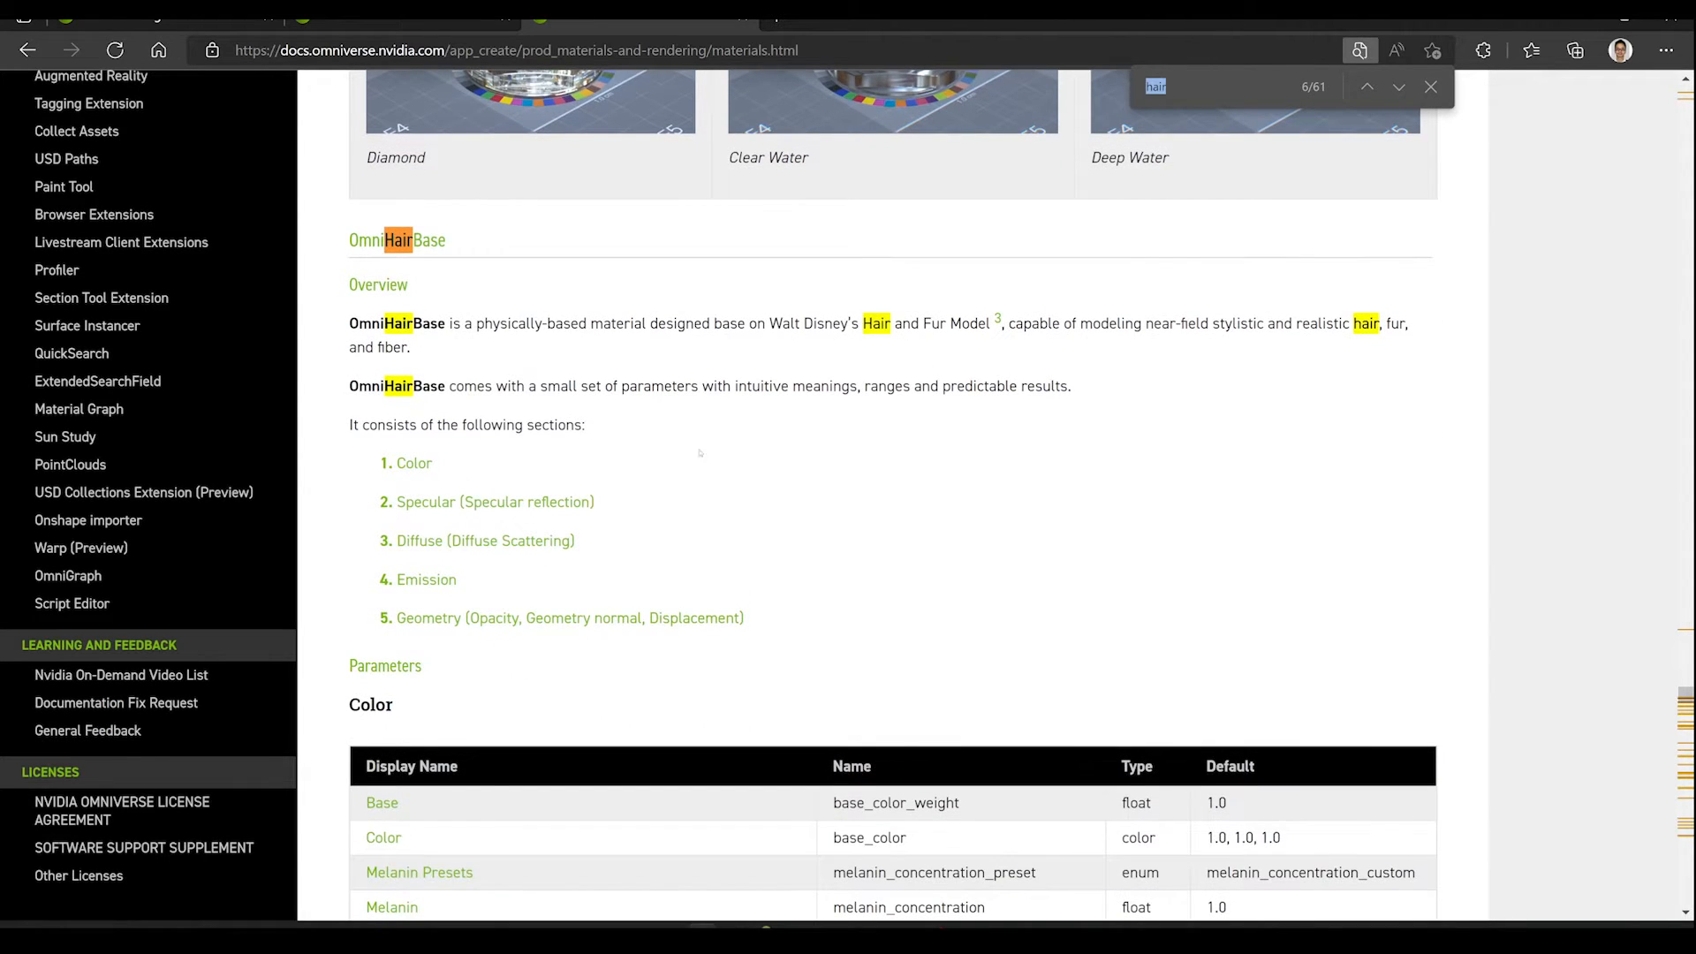
{"action": "scroll", "coordinate": [699, 453], "scroll_direction": "down", "scroll_amount": 1}
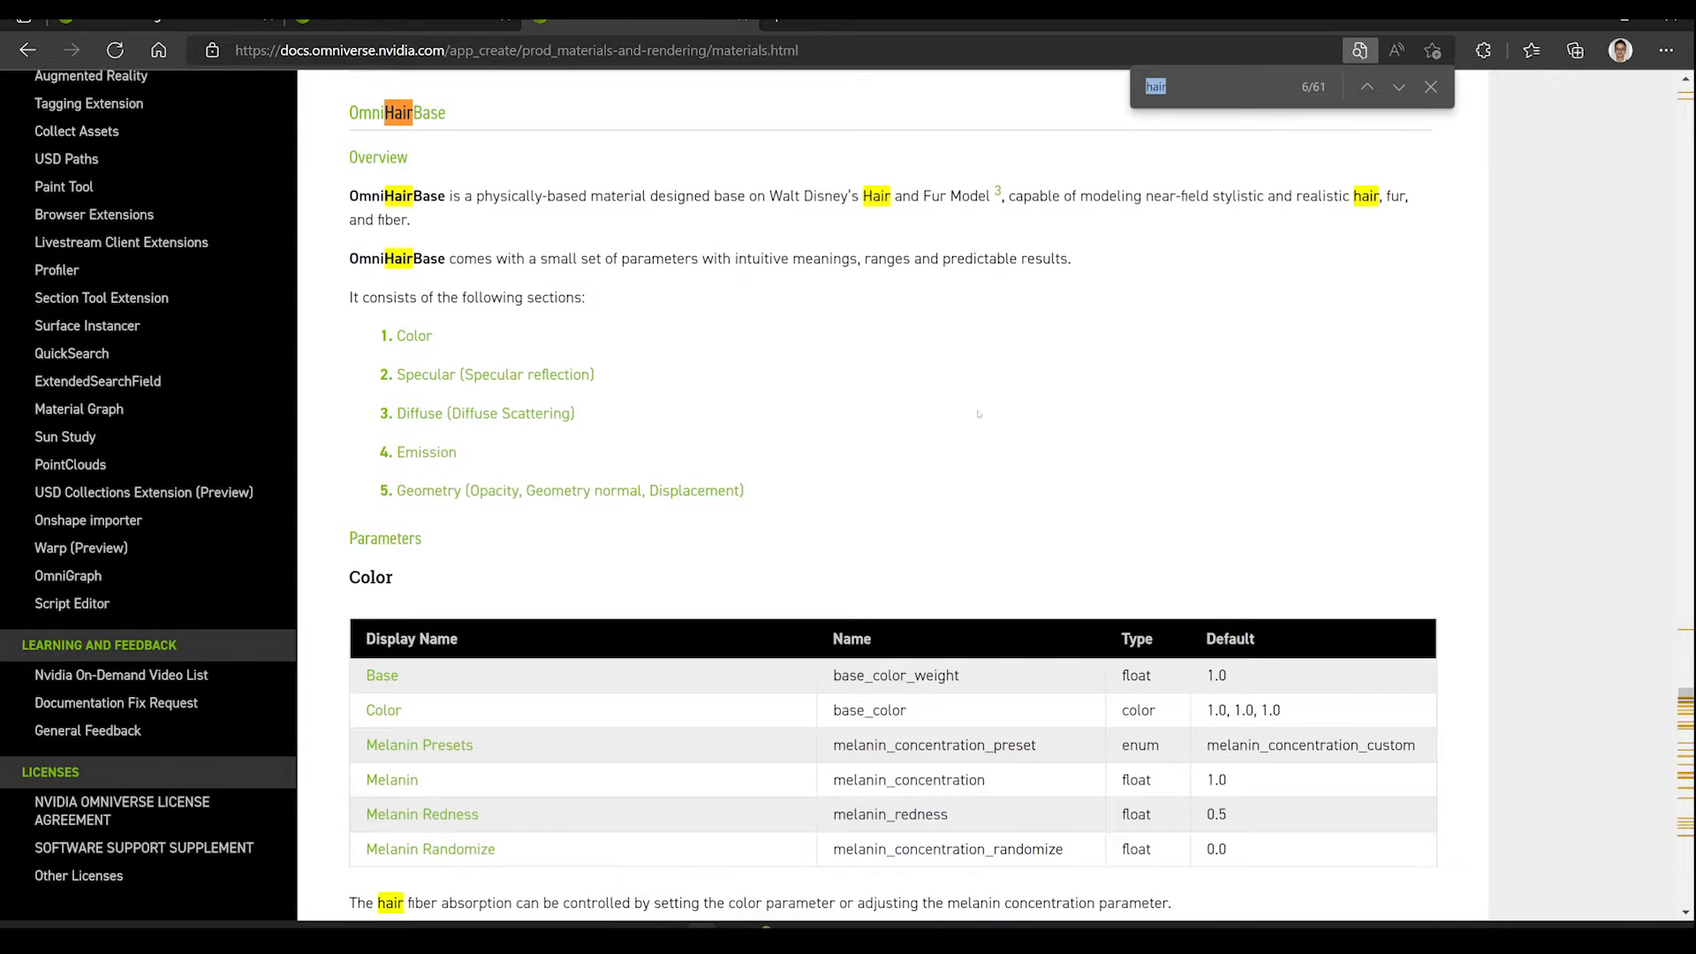
{"action": "scroll", "coordinate": [978, 413], "scroll_direction": "down", "scroll_amount": 5}
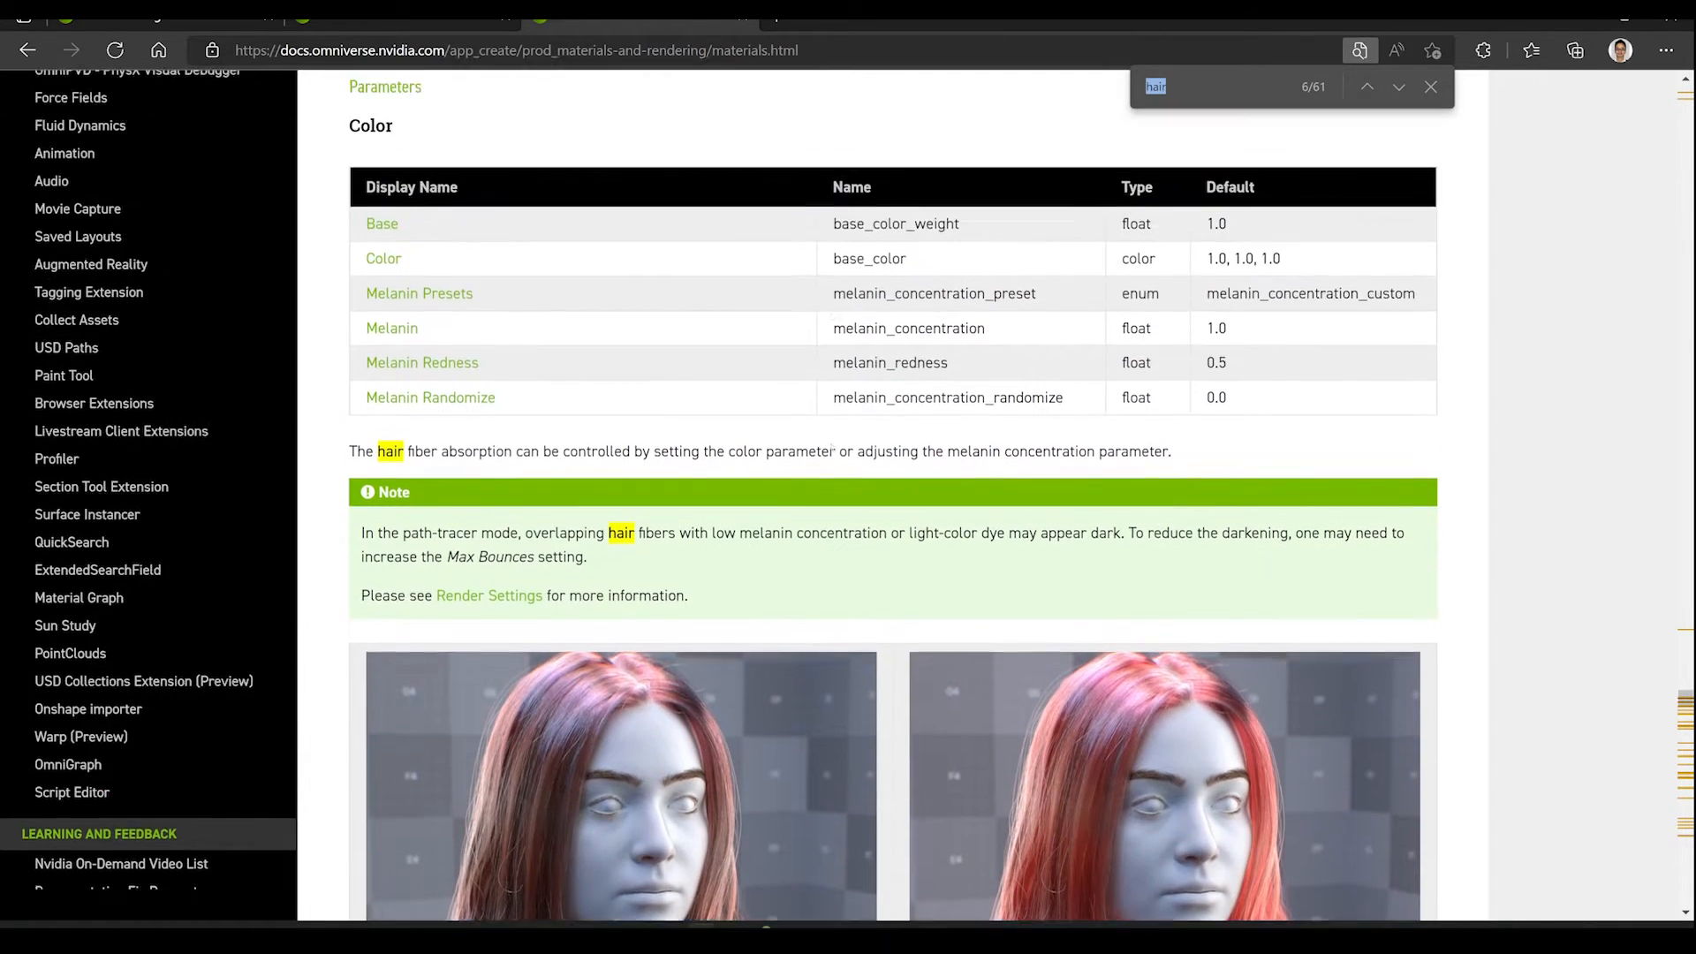
{"action": "scroll", "coordinate": [832, 450], "scroll_direction": "up", "scroll_amount": 1}
{"action": "scroll", "coordinate": [865, 456], "scroll_direction": "down", "scroll_amount": 8}
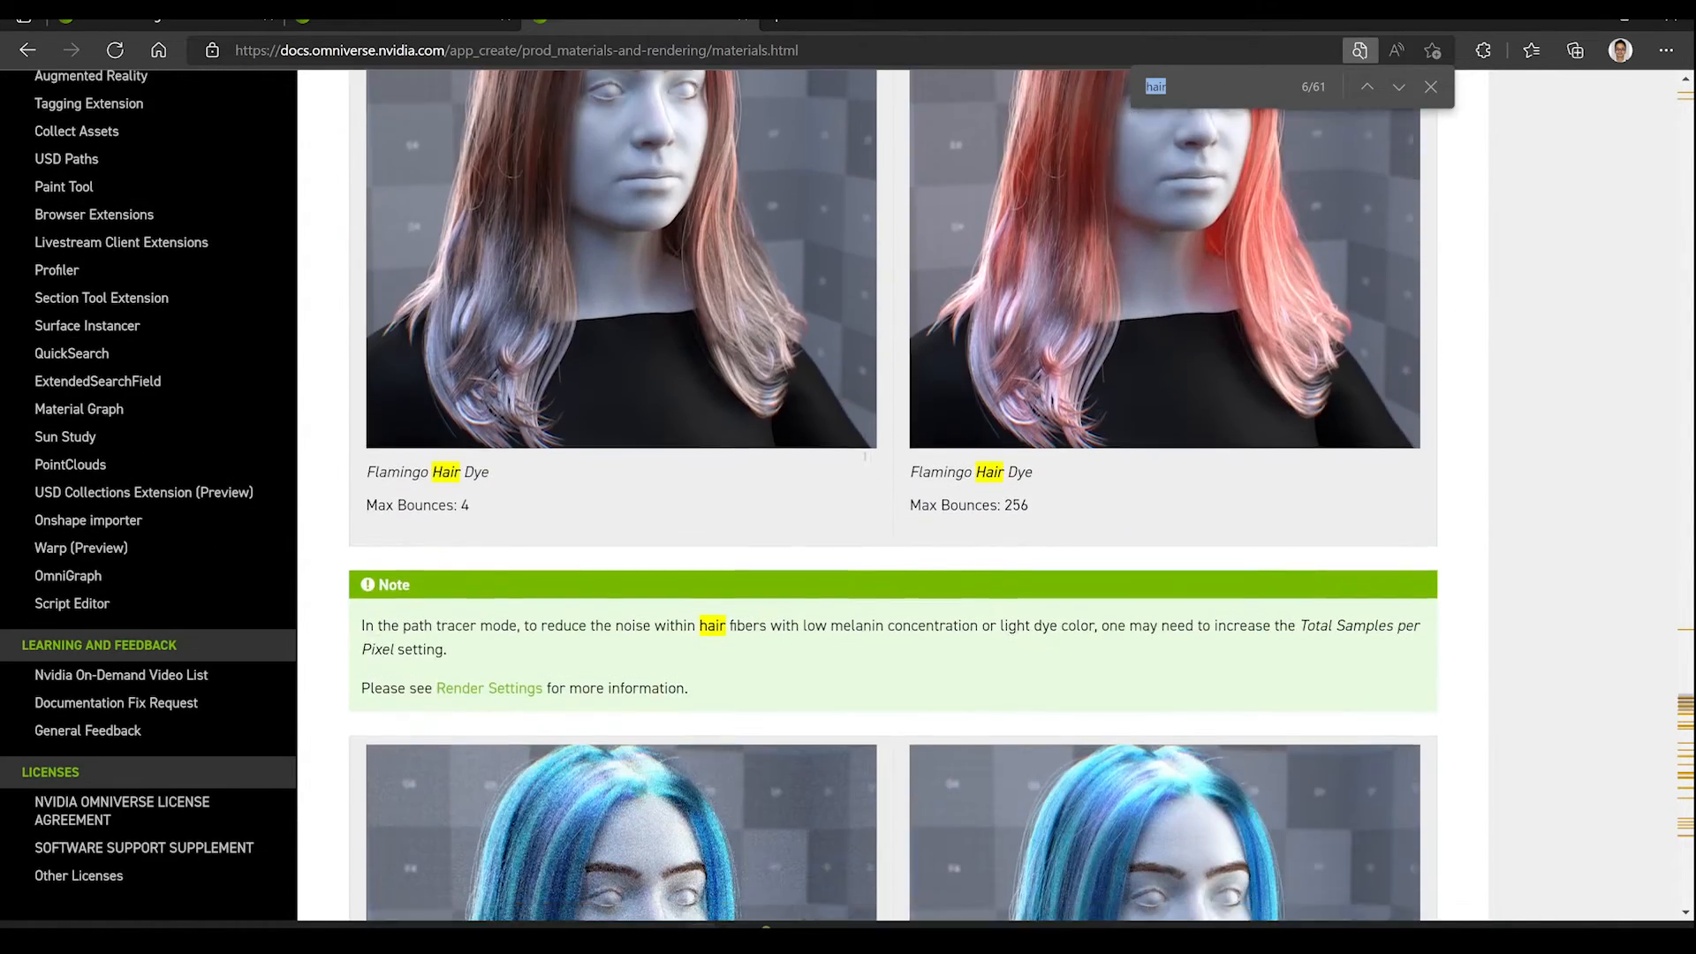
{"action": "scroll", "coordinate": [865, 455], "scroll_direction": "down", "scroll_amount": 7}
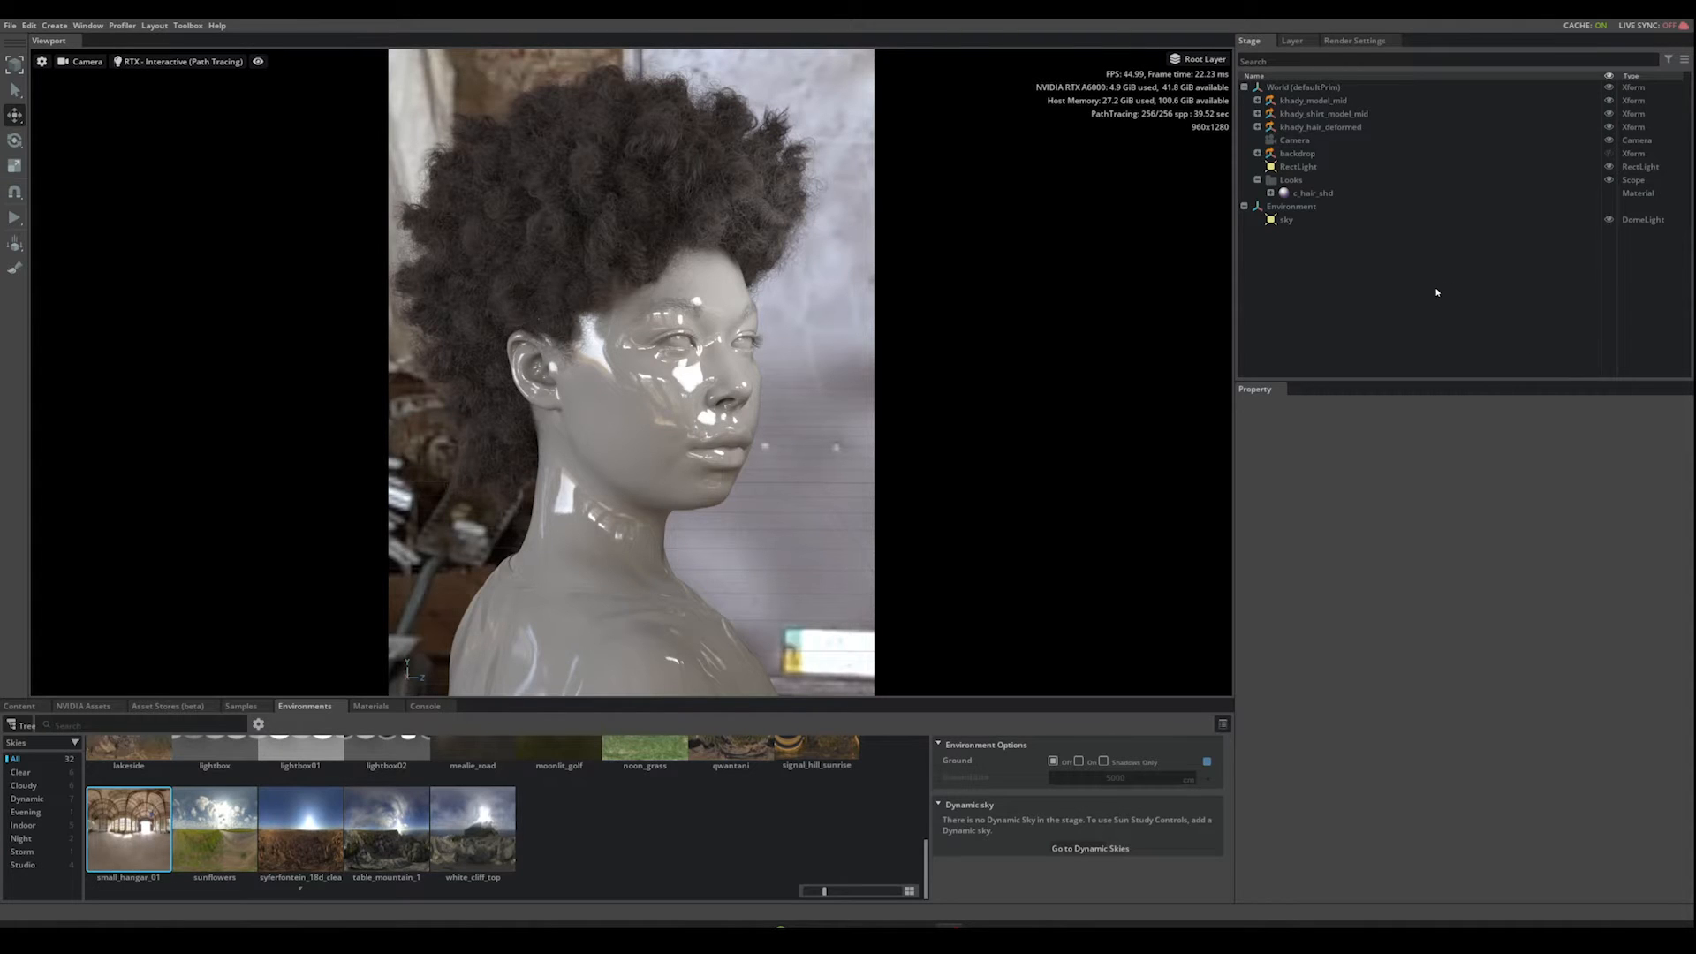
Step: Switch back to Omniverse Create and hide the hair and shirt models in the stage, leaving the head visible
{"action": "left_click", "coordinate": [1608, 127]}
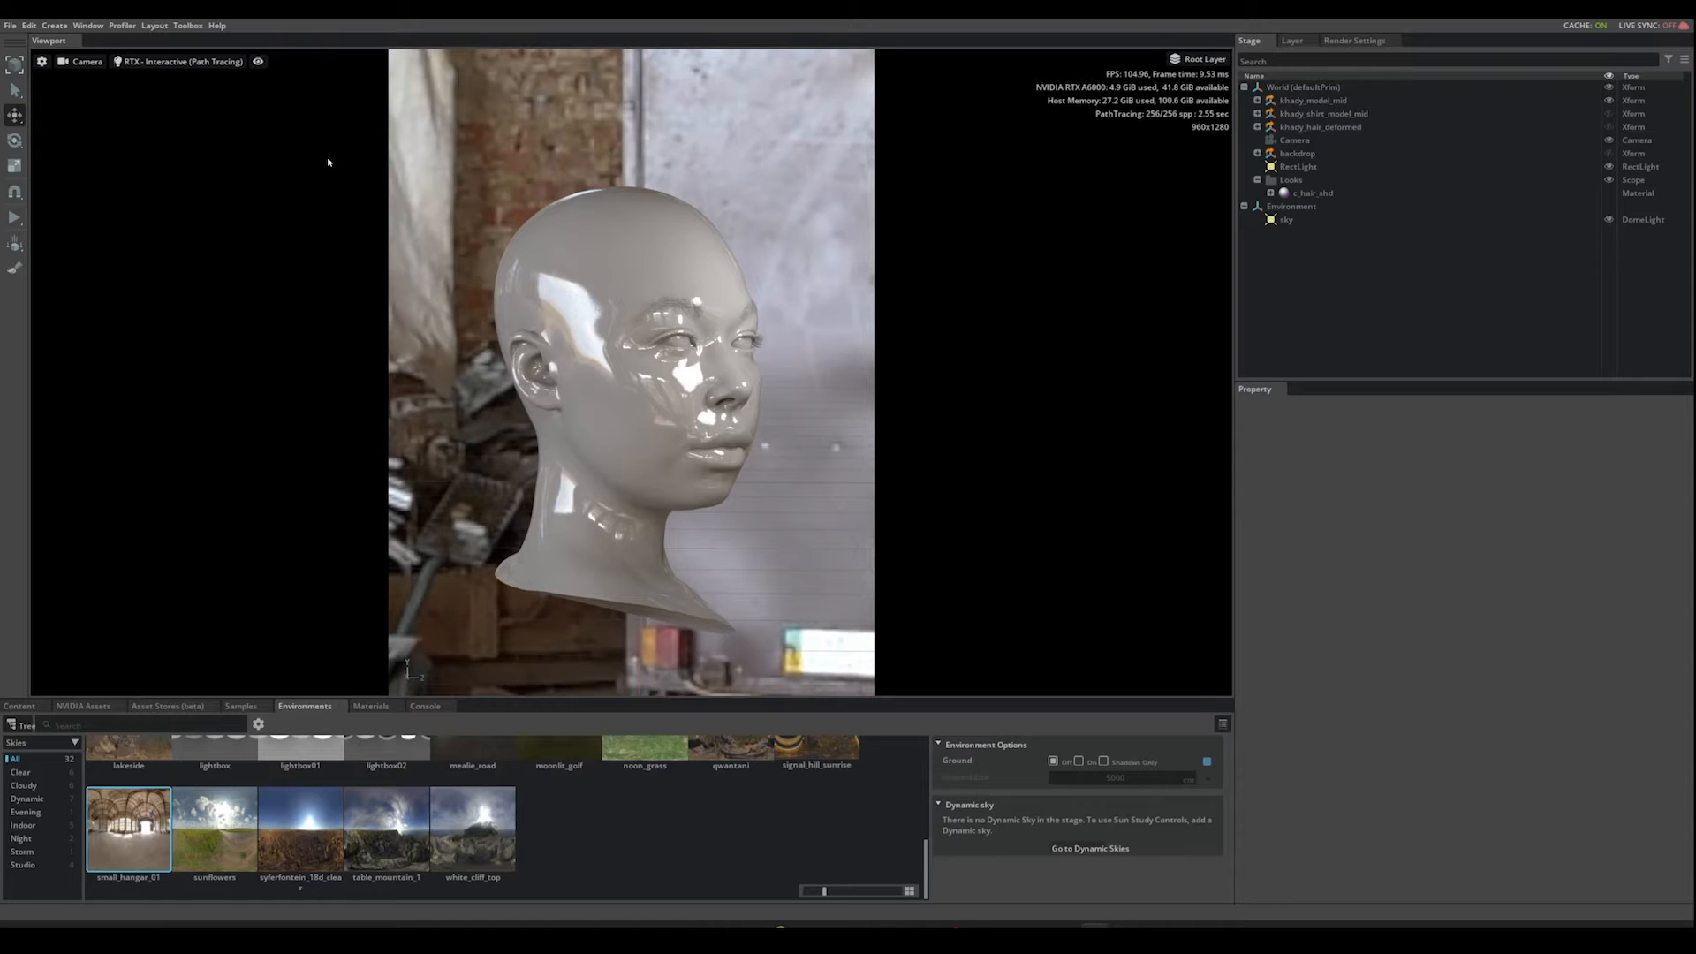
Step: Search the extension manager for "MDL" to check the MDL Material Graph extension
{"action": "left_click", "coordinate": [90, 25]}
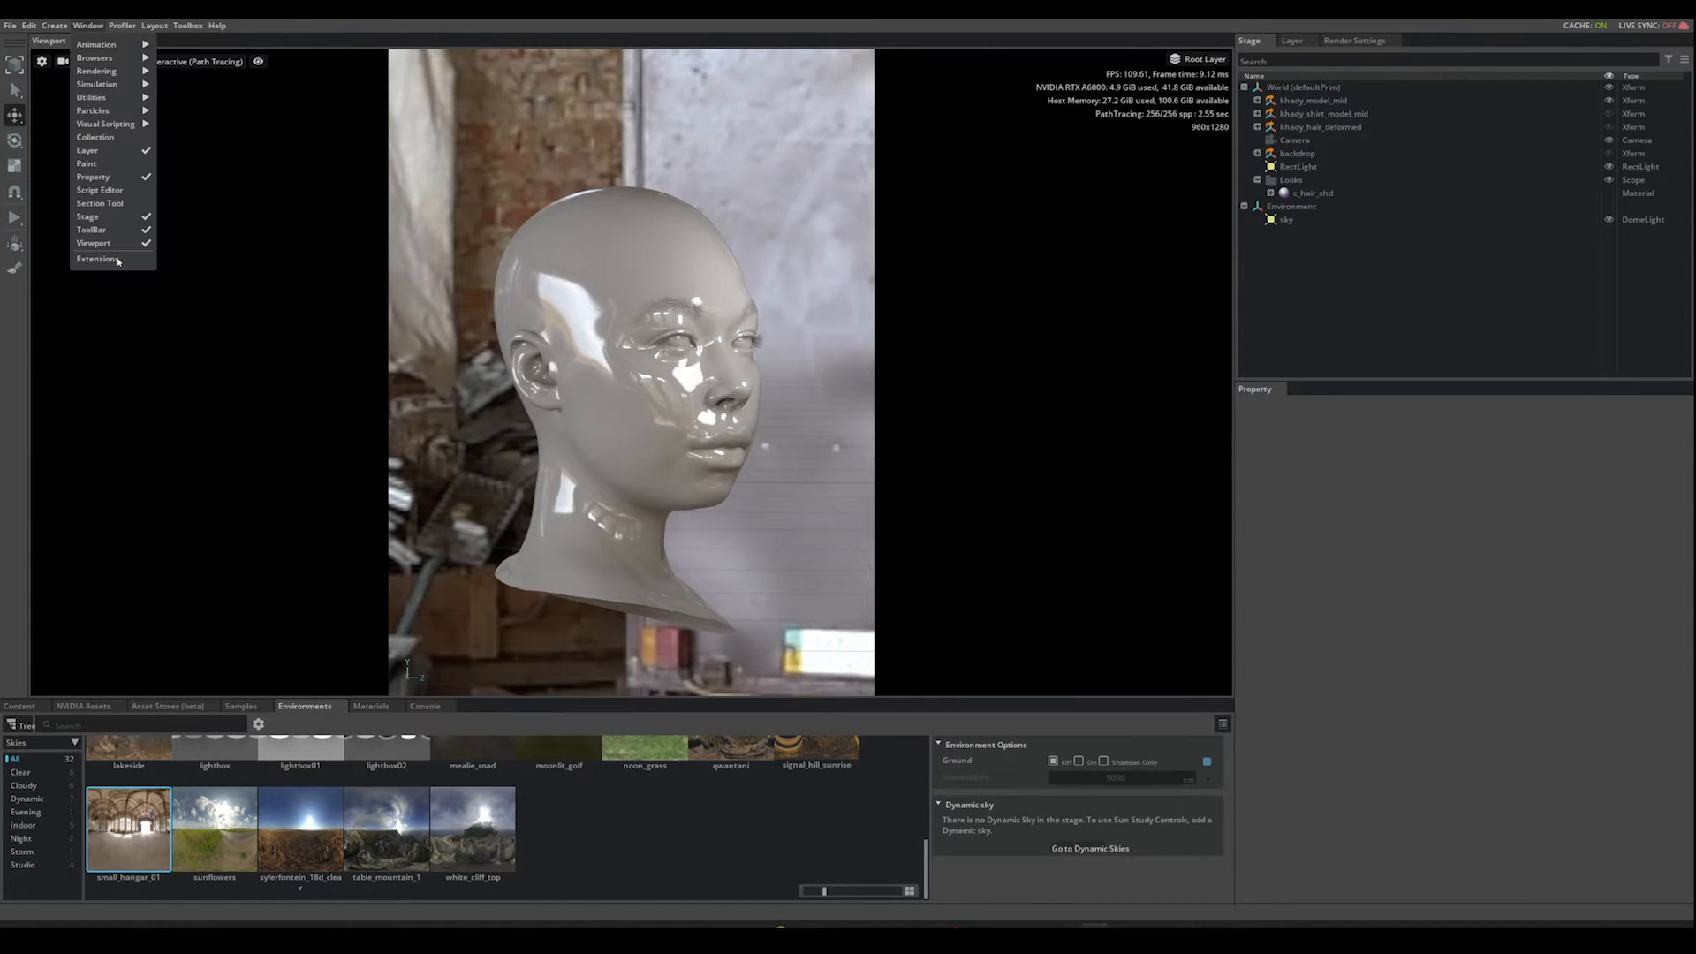
{"action": "left_click", "coordinate": [115, 260]}
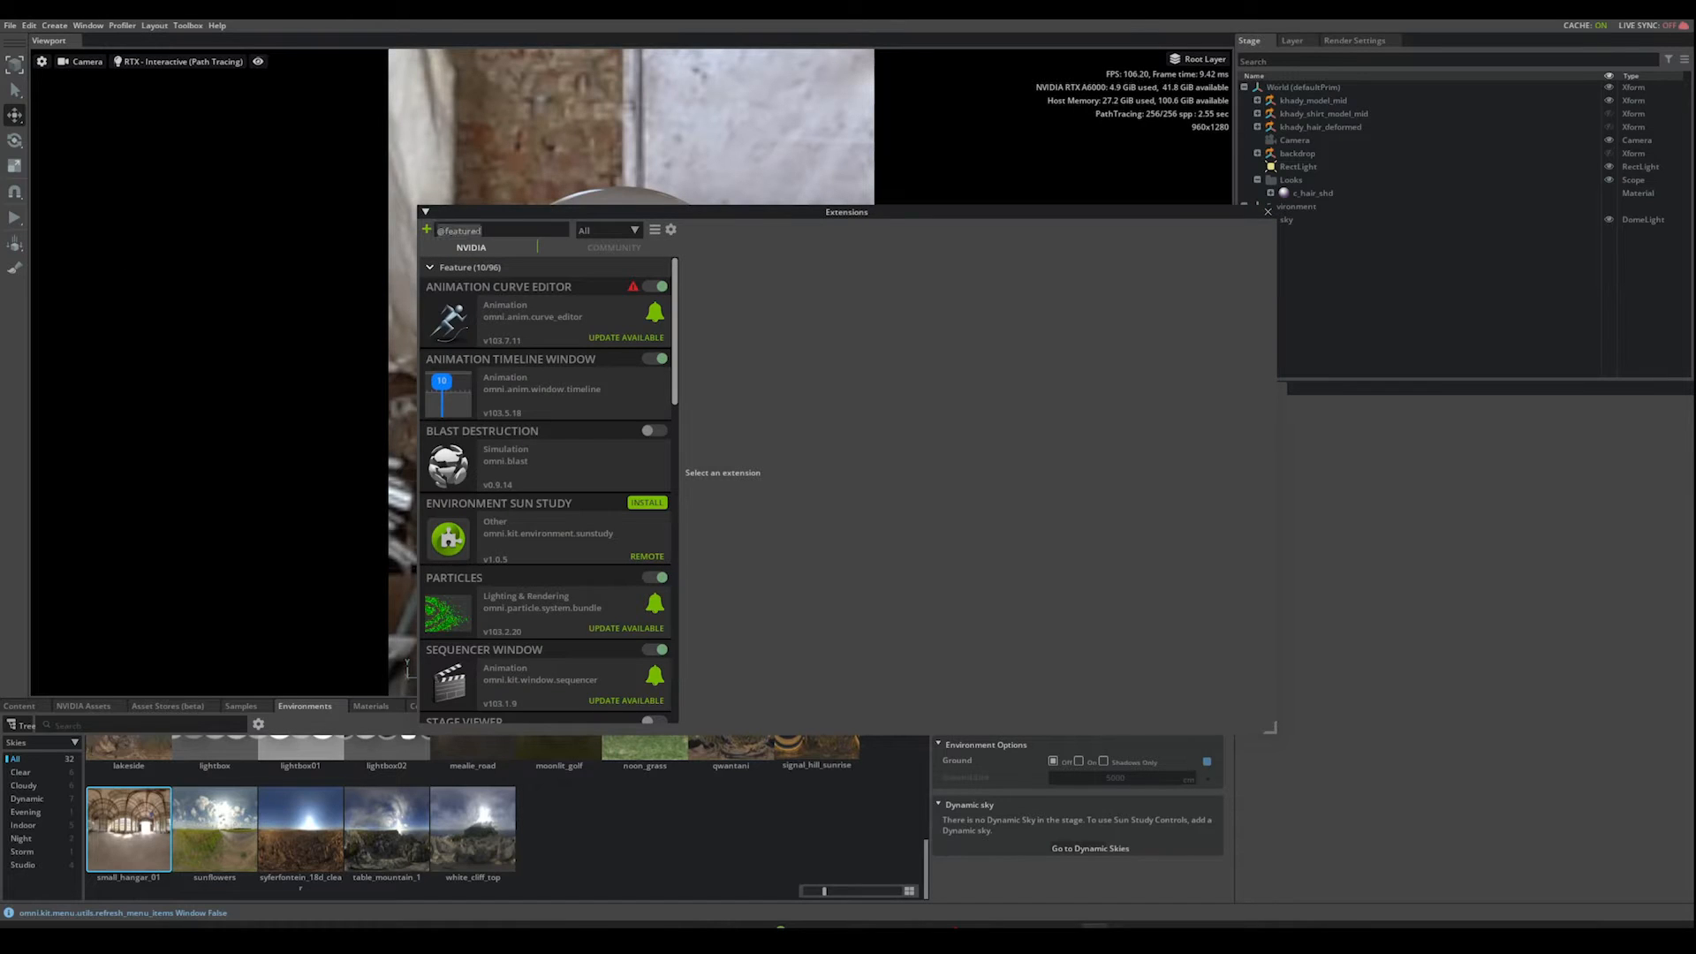
{"action": "type", "text": "N"}
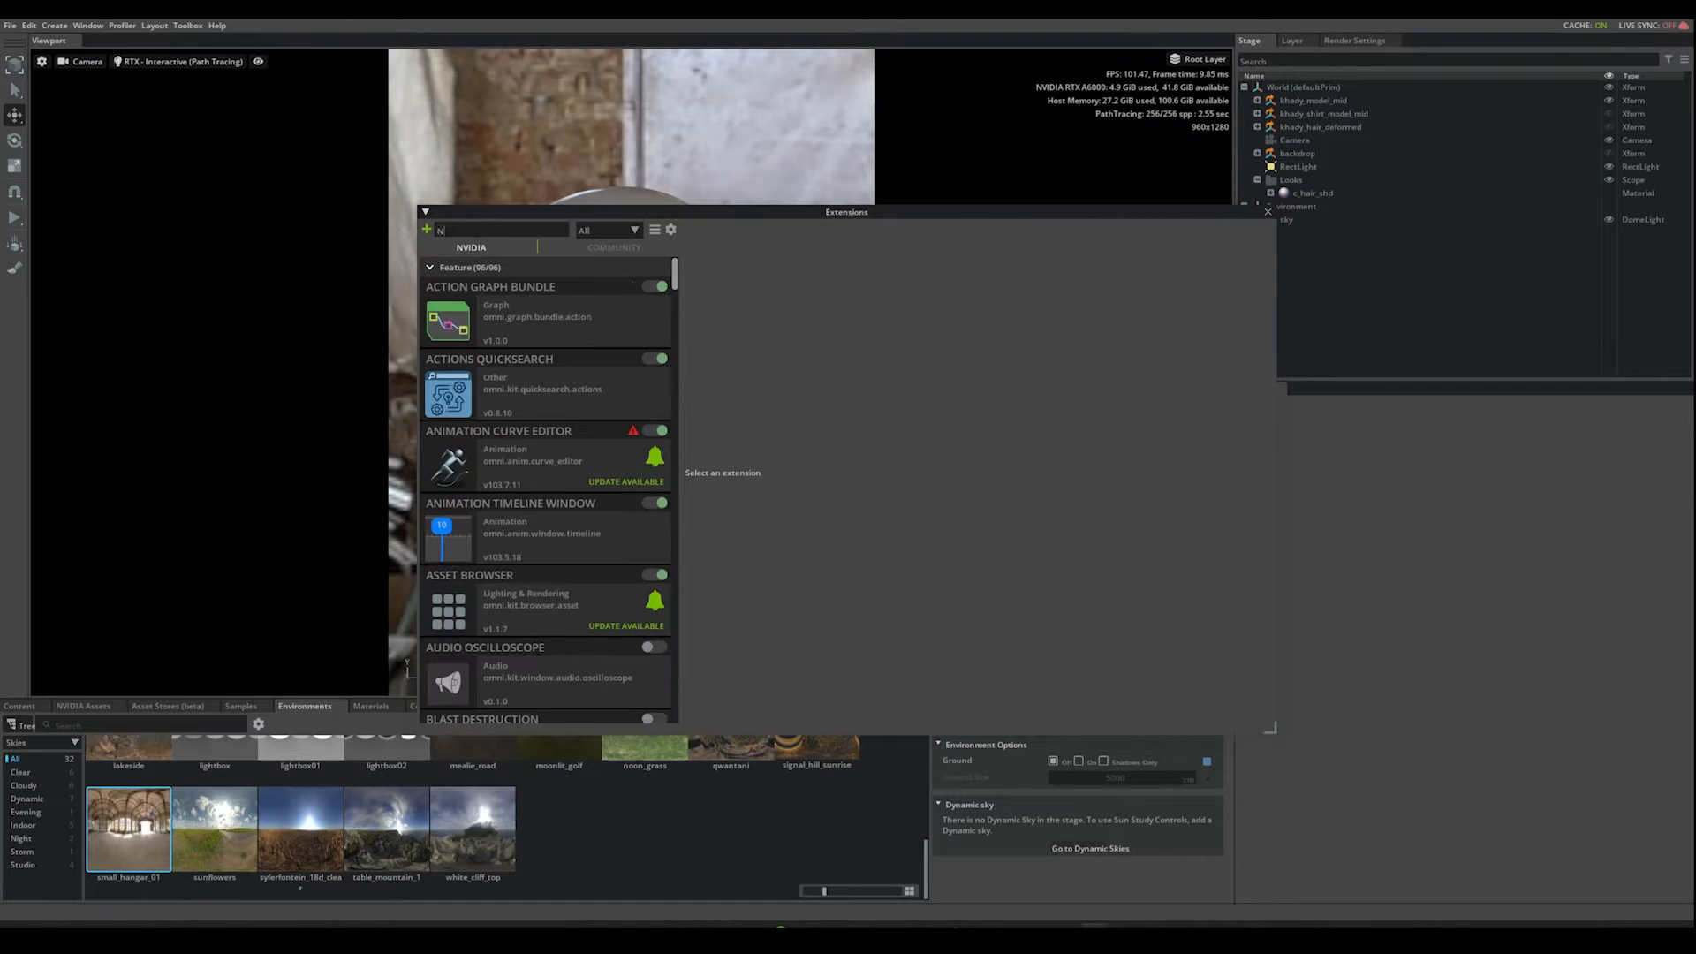
{"action": "type", "text": "DL"}
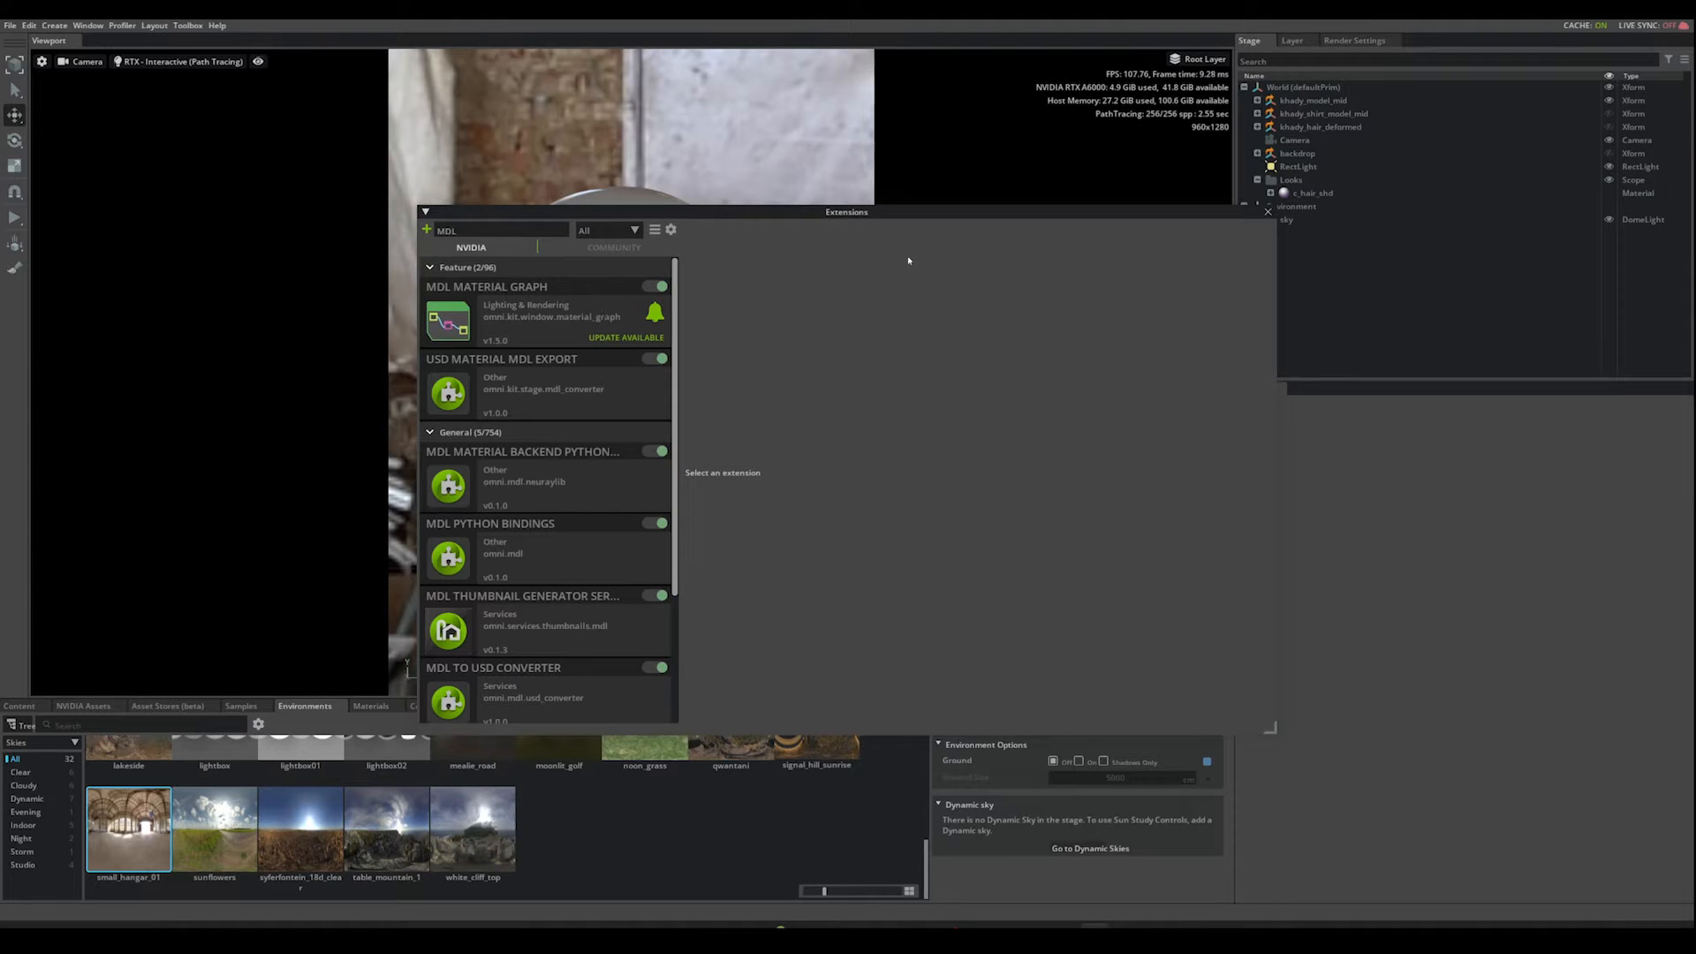
{"action": "left_click", "coordinate": [1267, 212]}
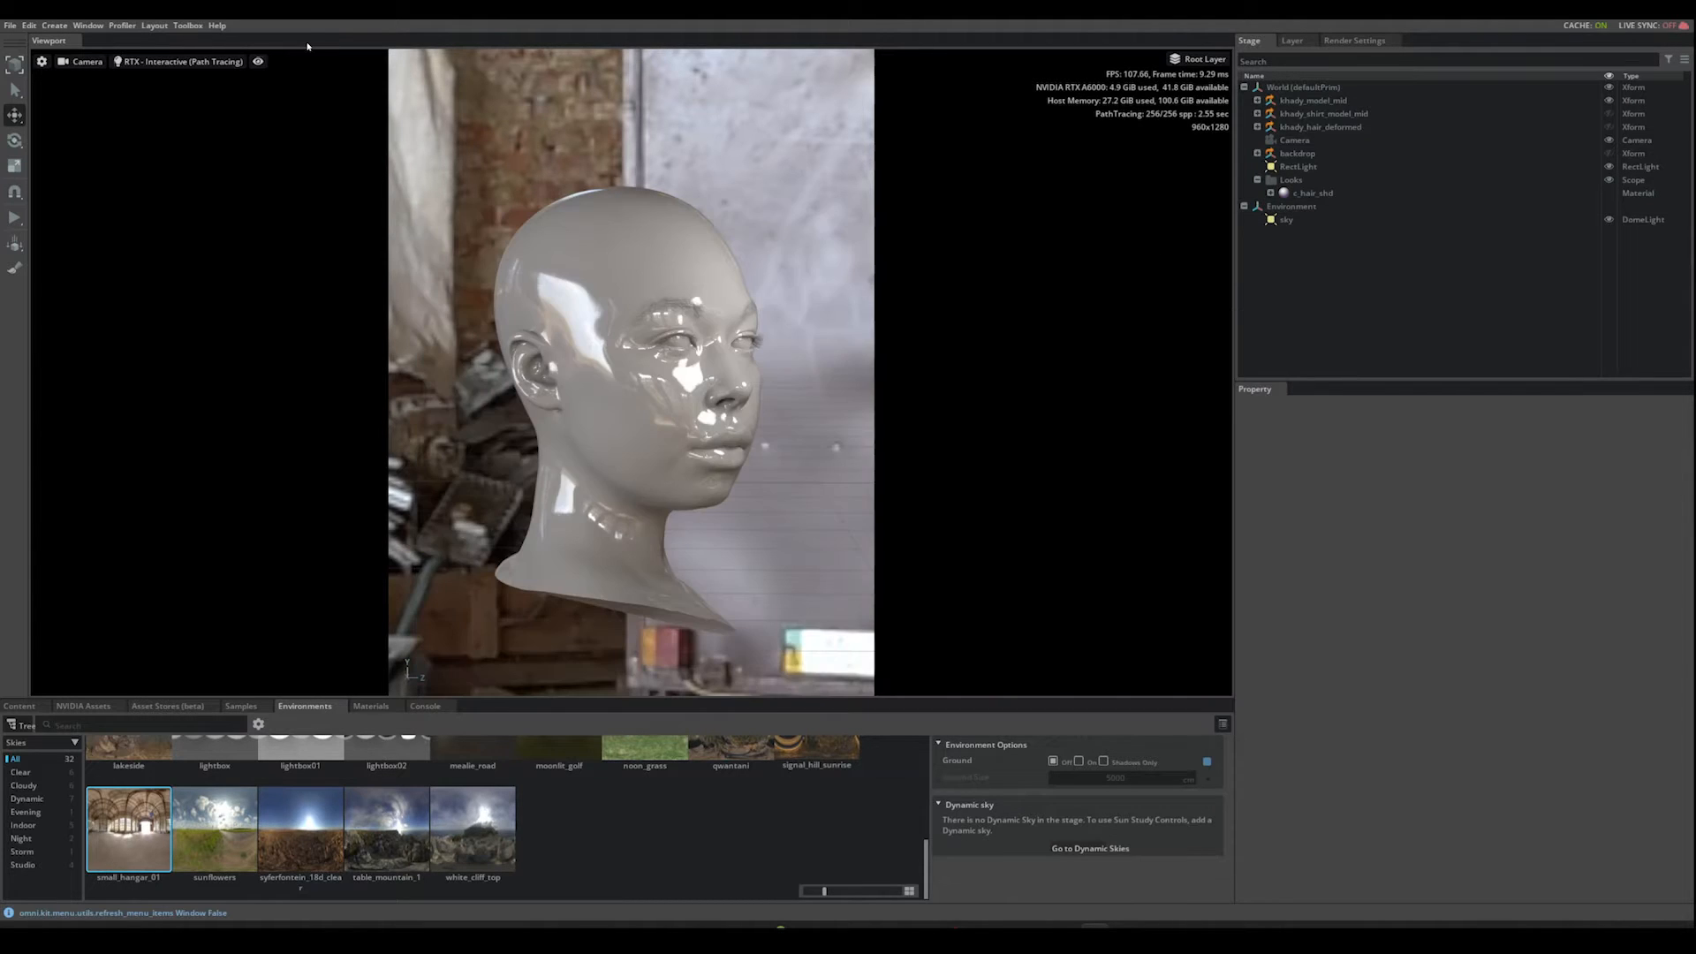
Step: Open the MDL Material Graph editor and create a new material in it
{"action": "left_click", "coordinate": [90, 26]}
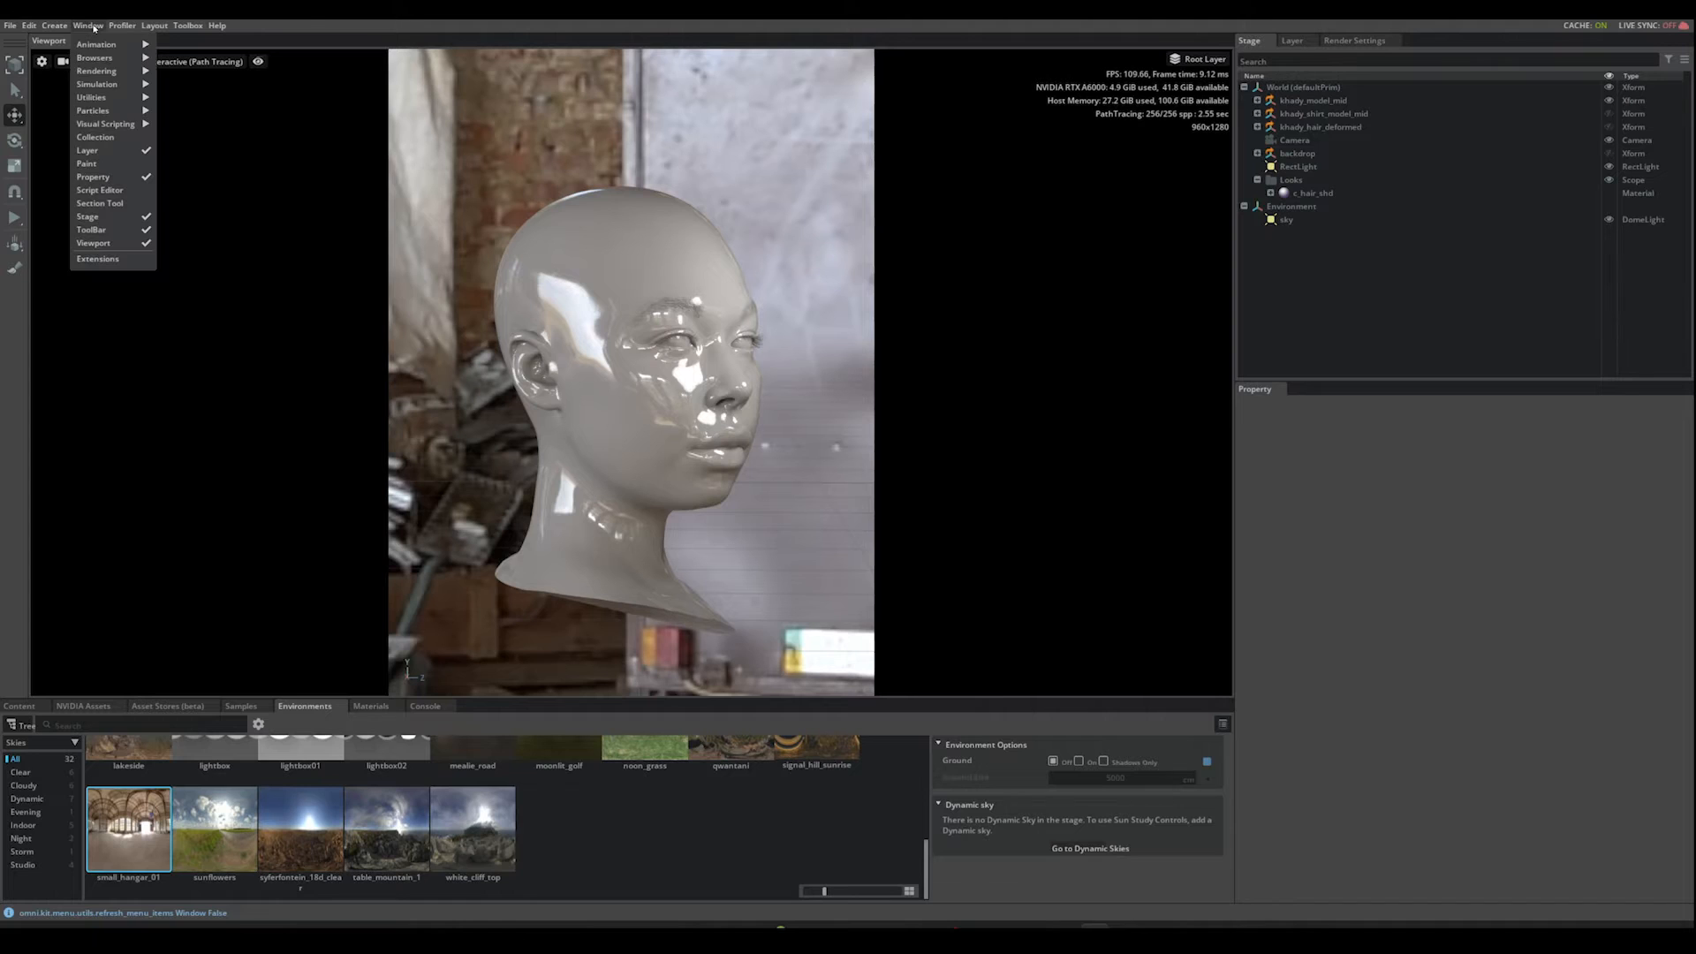
{"action": "mouse_move", "coordinate": [86, 75]}
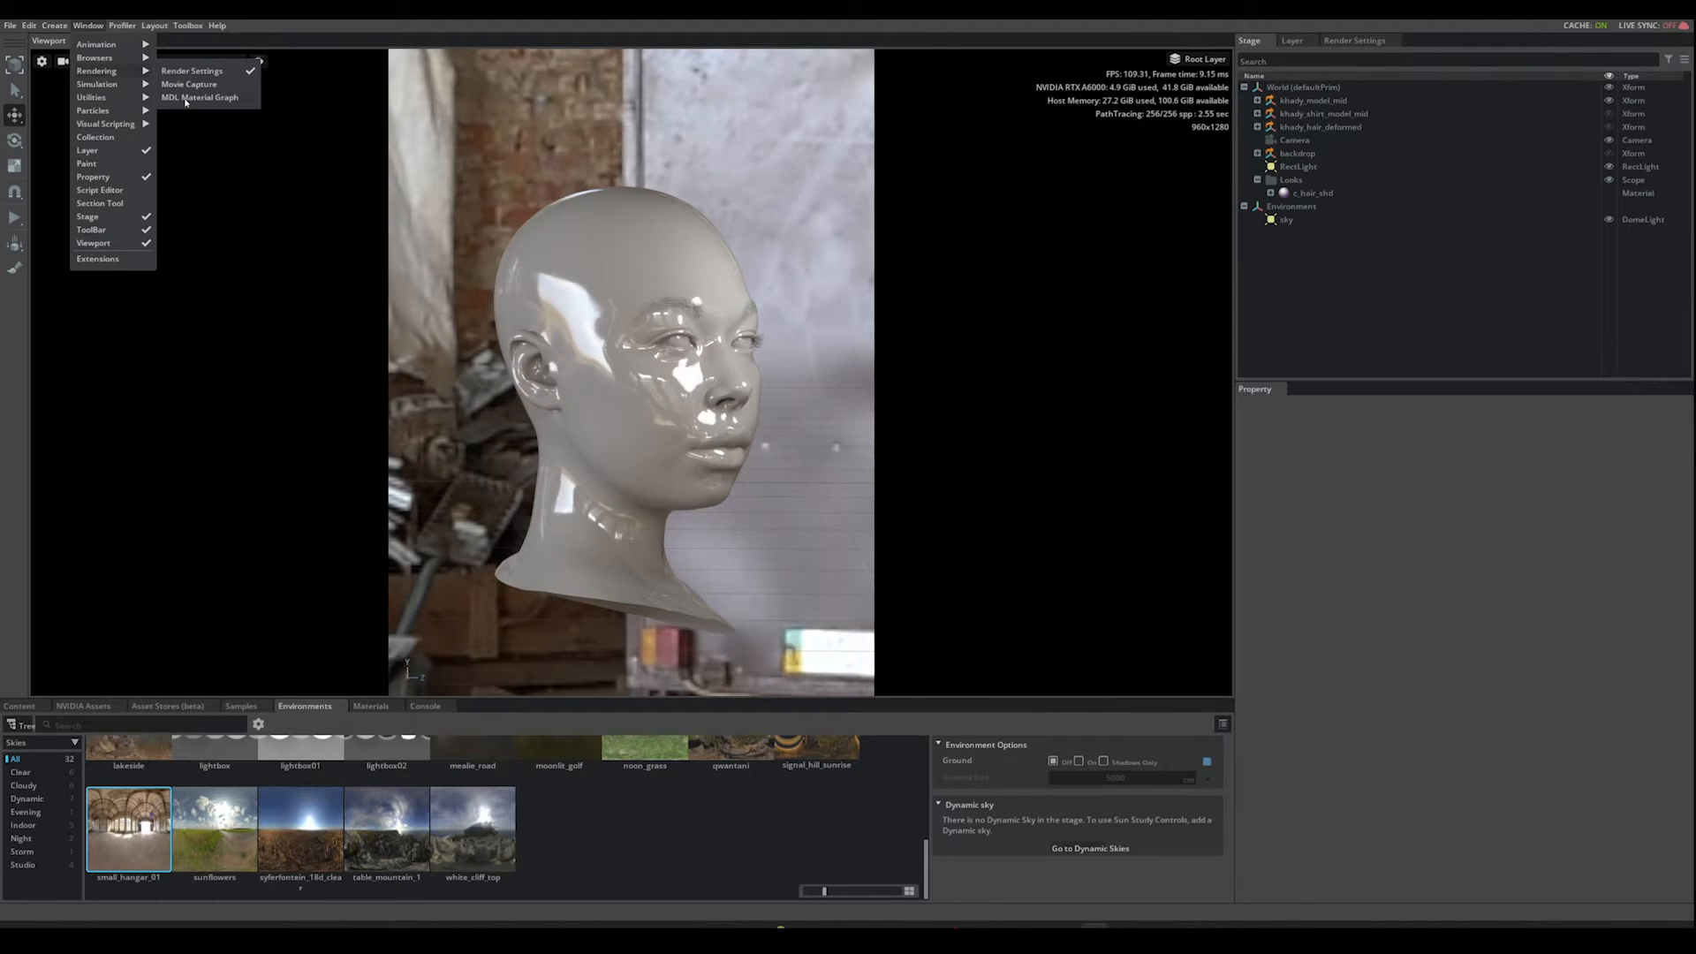
{"action": "left_click", "coordinate": [200, 97]}
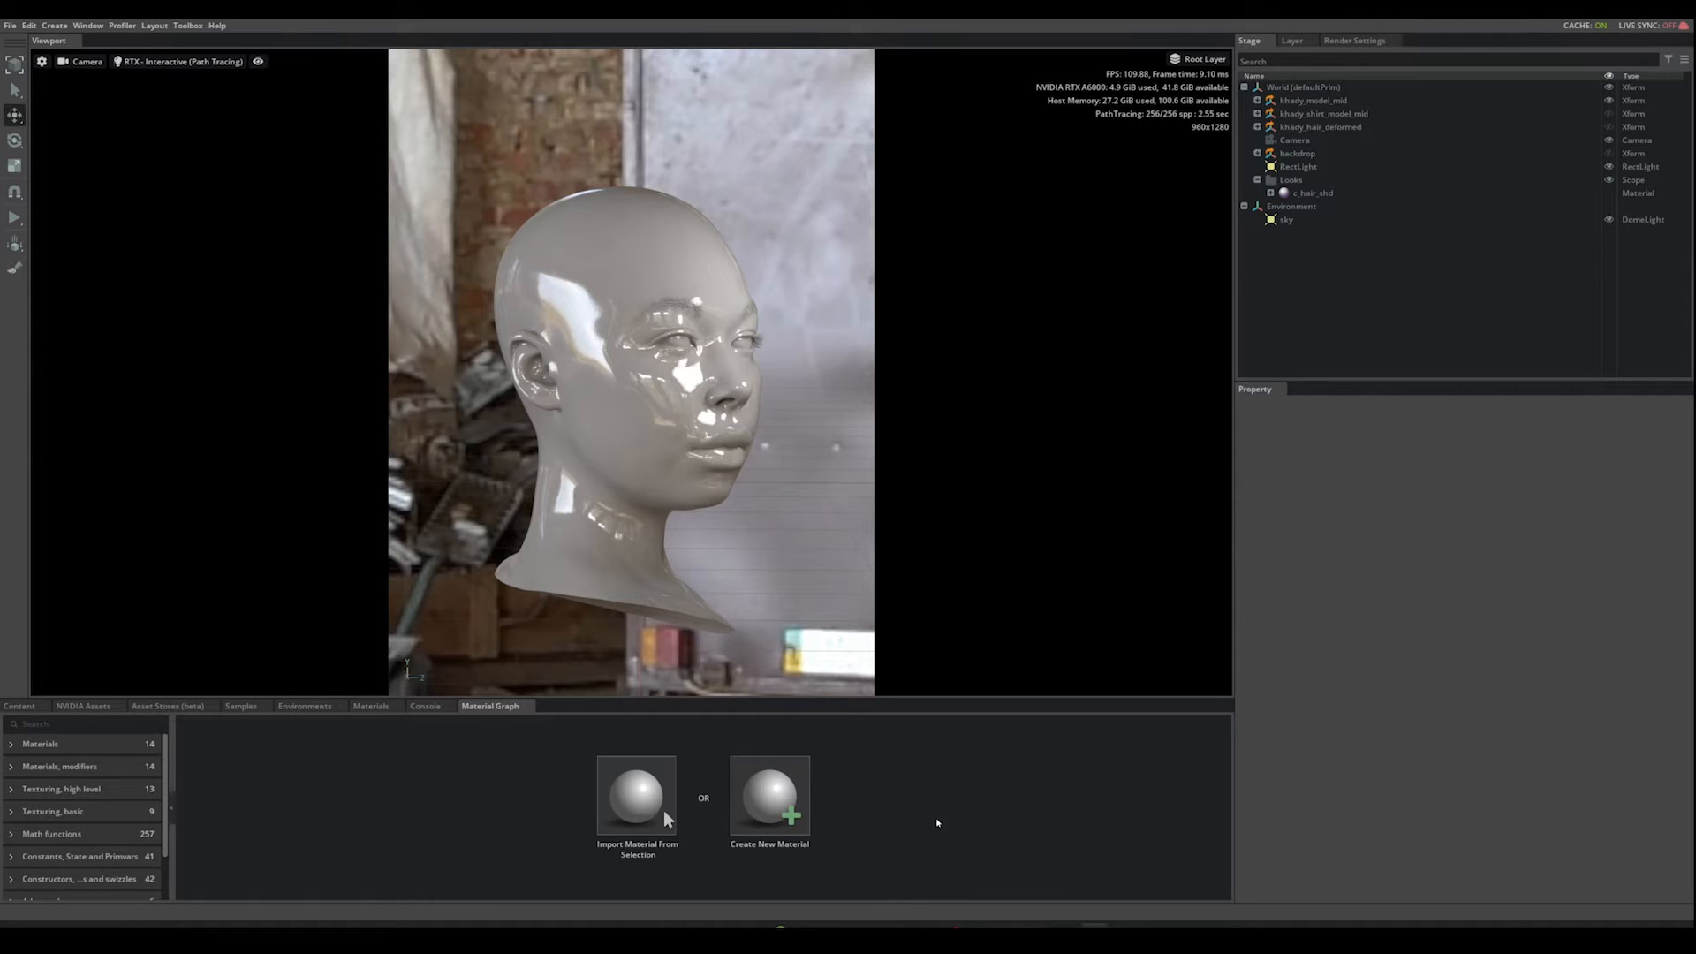
{"action": "left_click", "coordinate": [781, 795]}
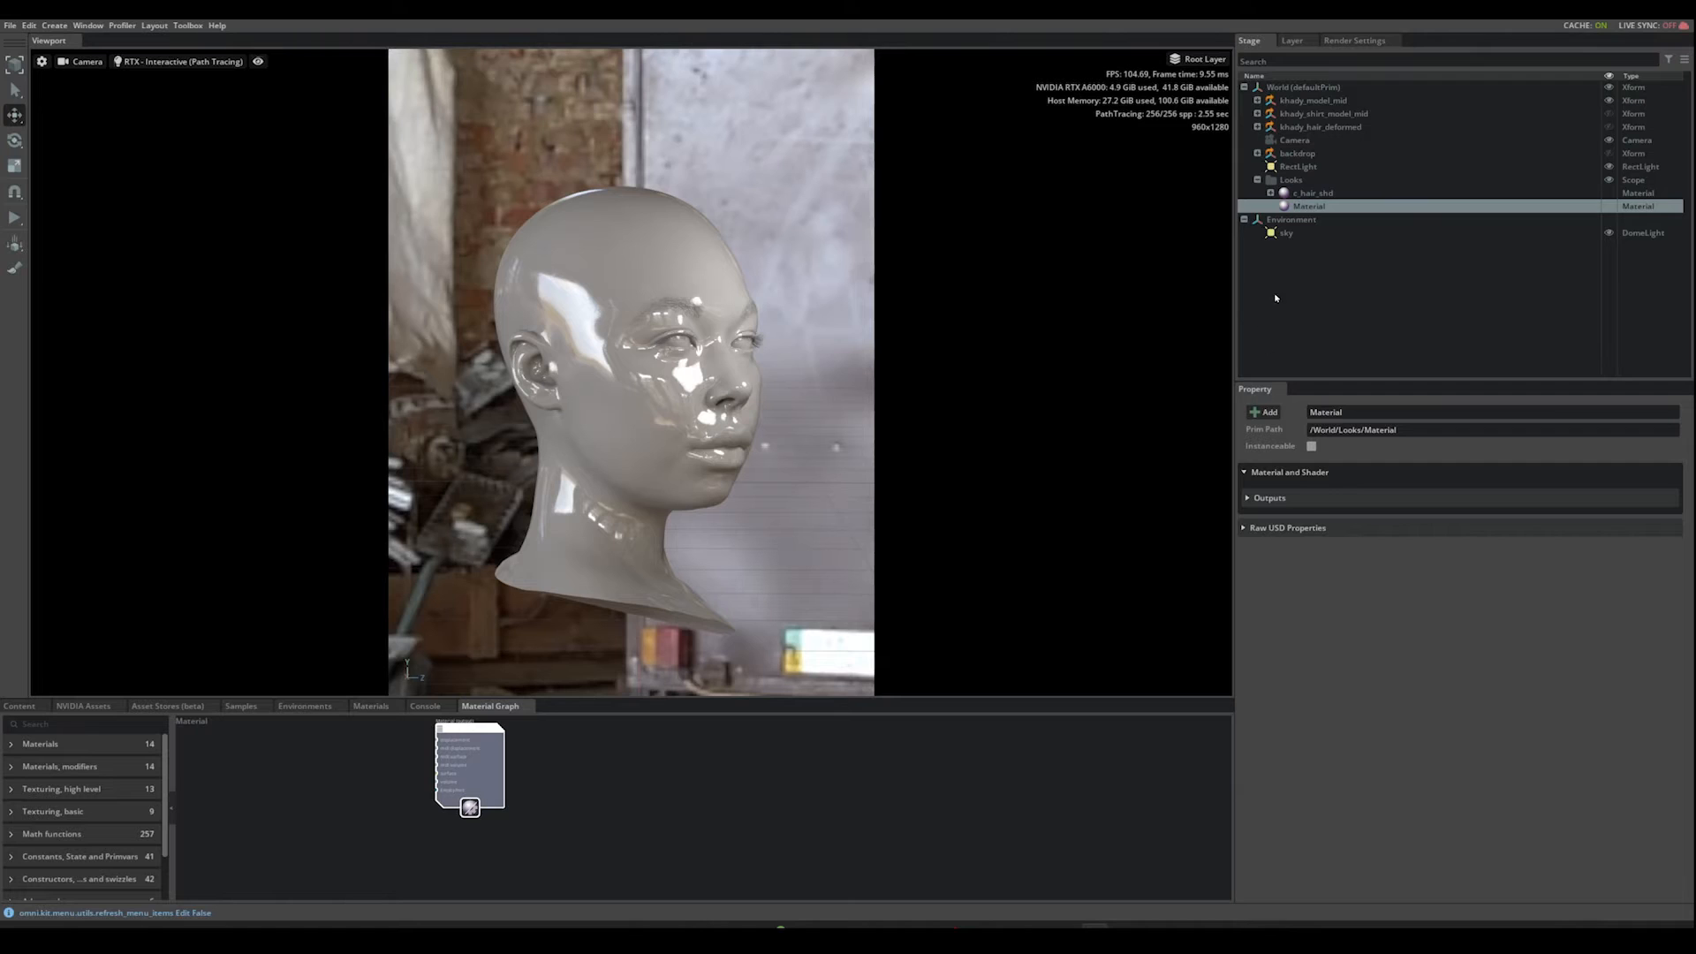
Step: Rename the new material in the stage's Looks scope to c_skin_graph
{"action": "double_click", "coordinate": [1311, 206]}
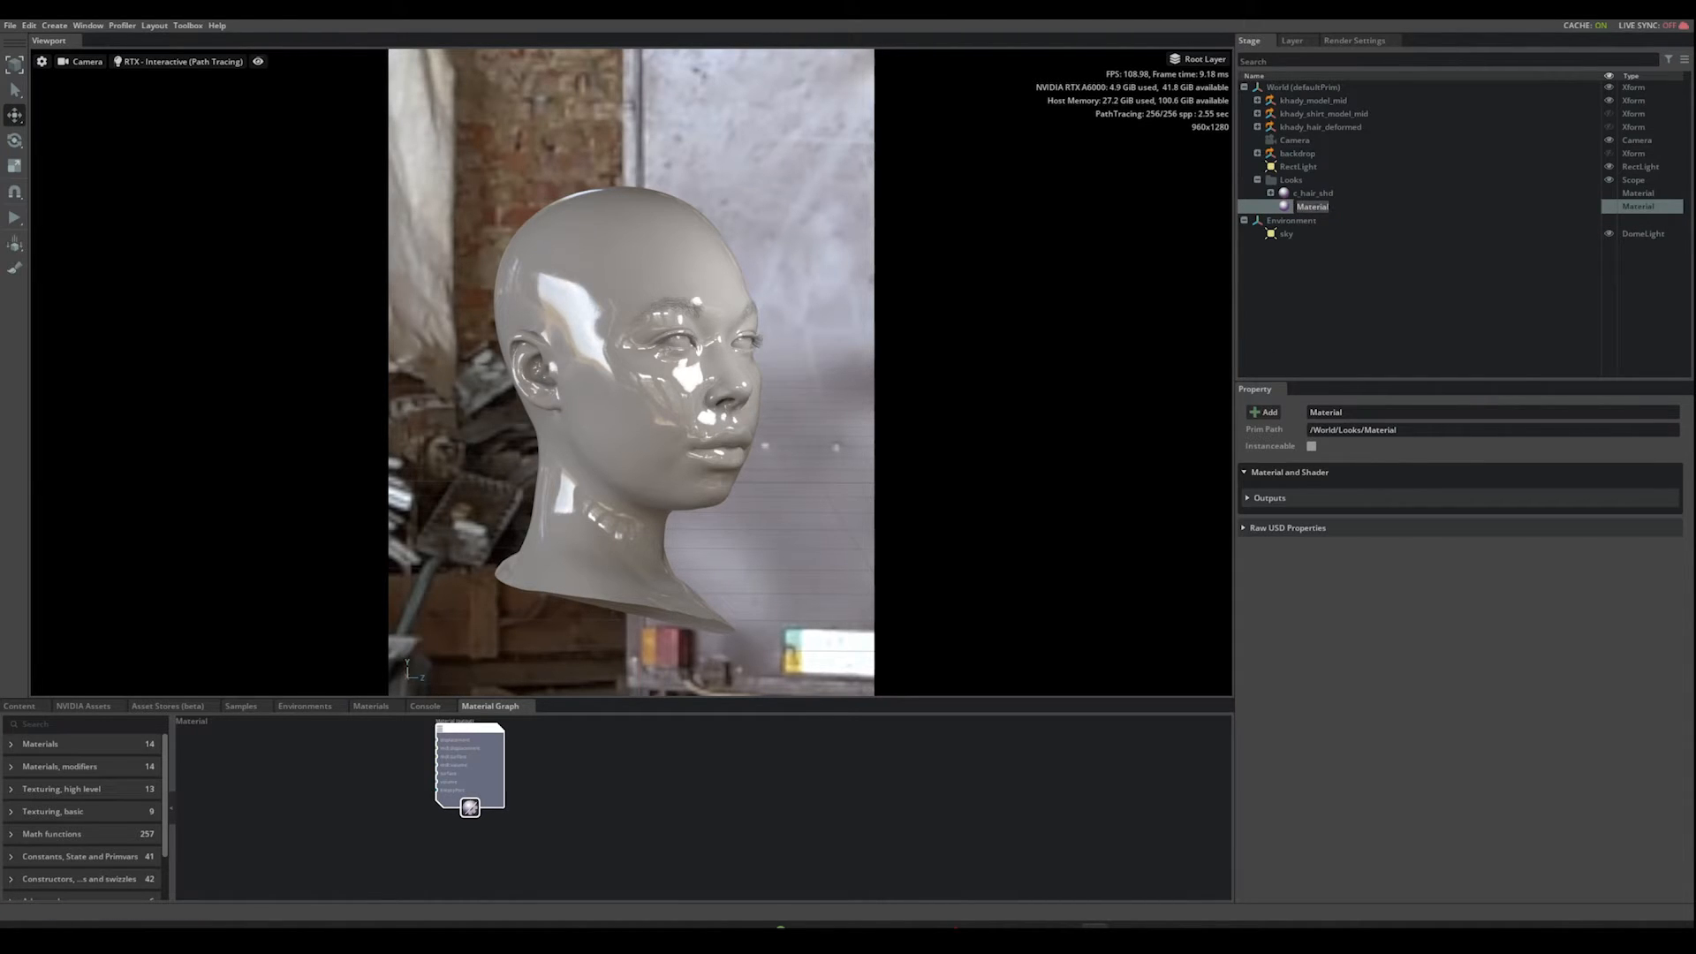
{"action": "type", "text": "c_skin_graph"}
{"action": "key", "text": "Return"}
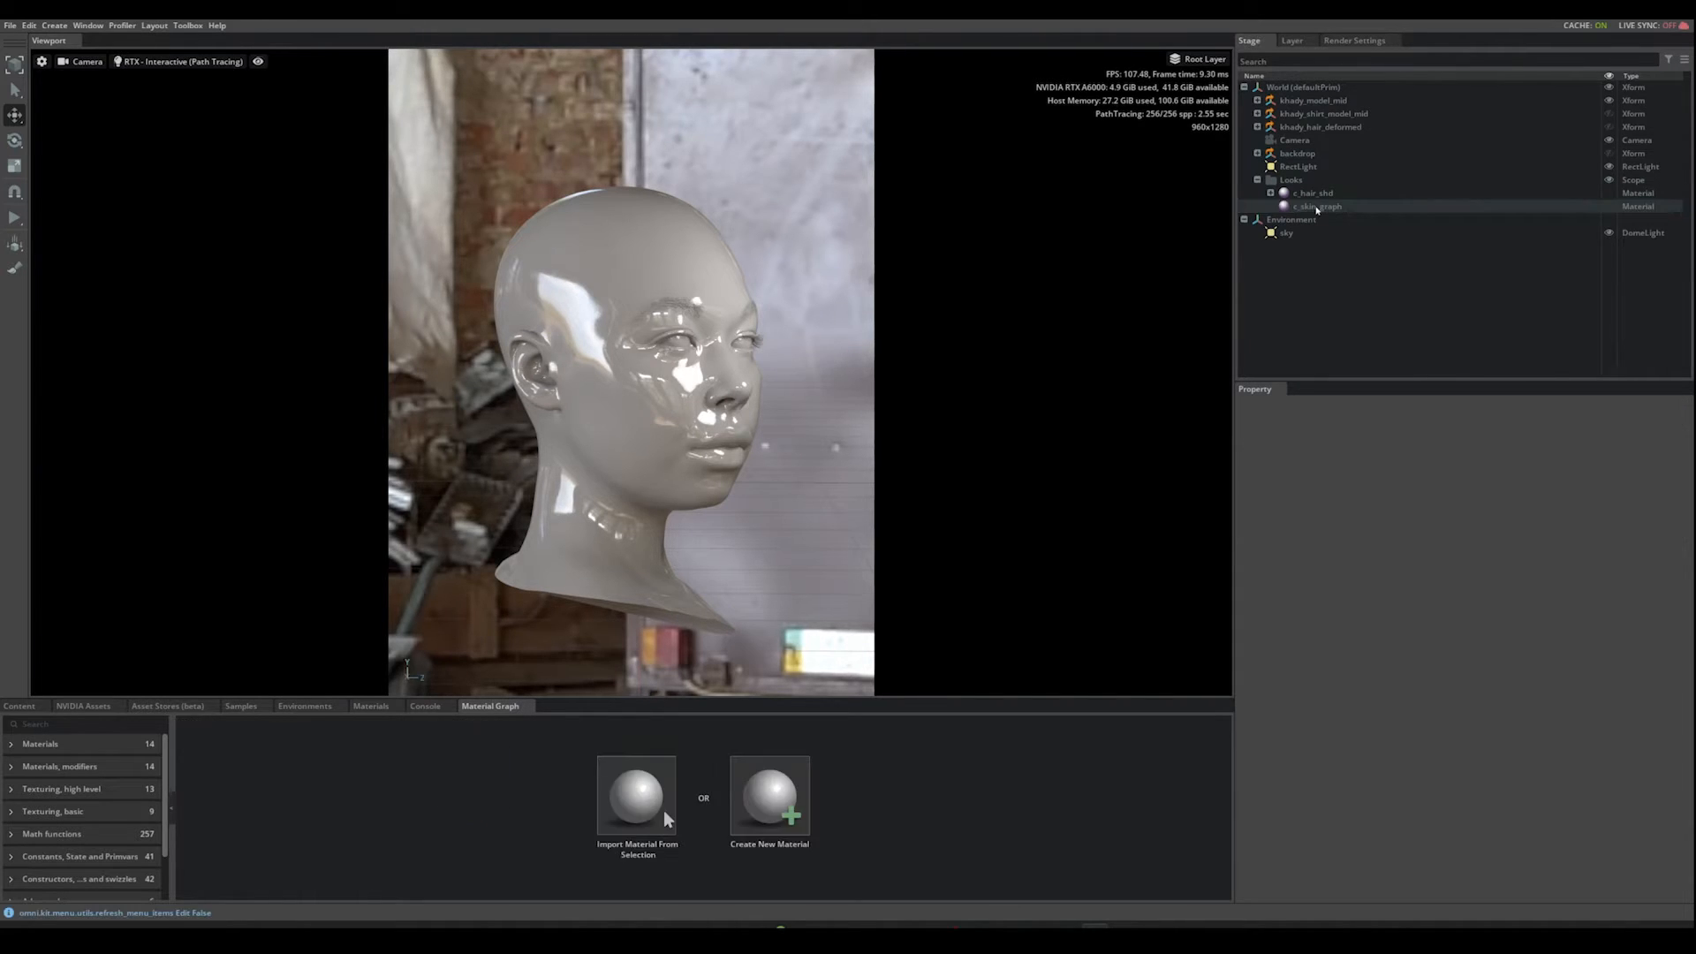
Step: Load the c_skin_graph material into the material graph from the stage selection, leaving room beside its output node
{"action": "left_click", "coordinate": [1317, 207]}
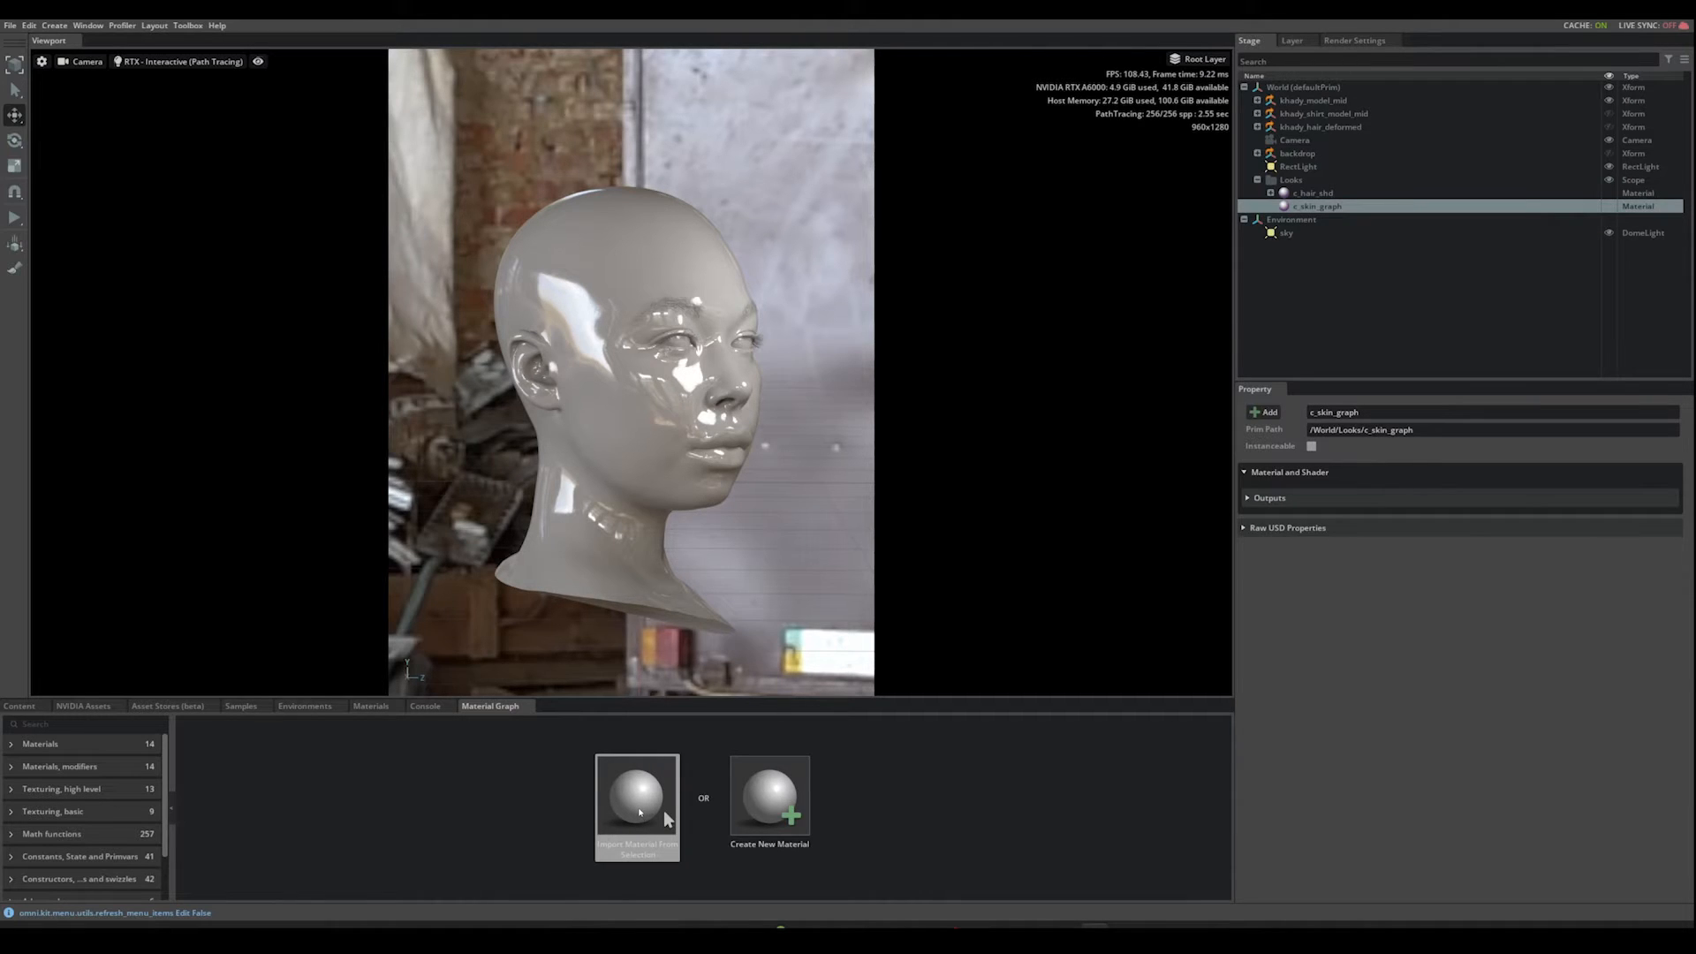
{"action": "left_click", "coordinate": [664, 809]}
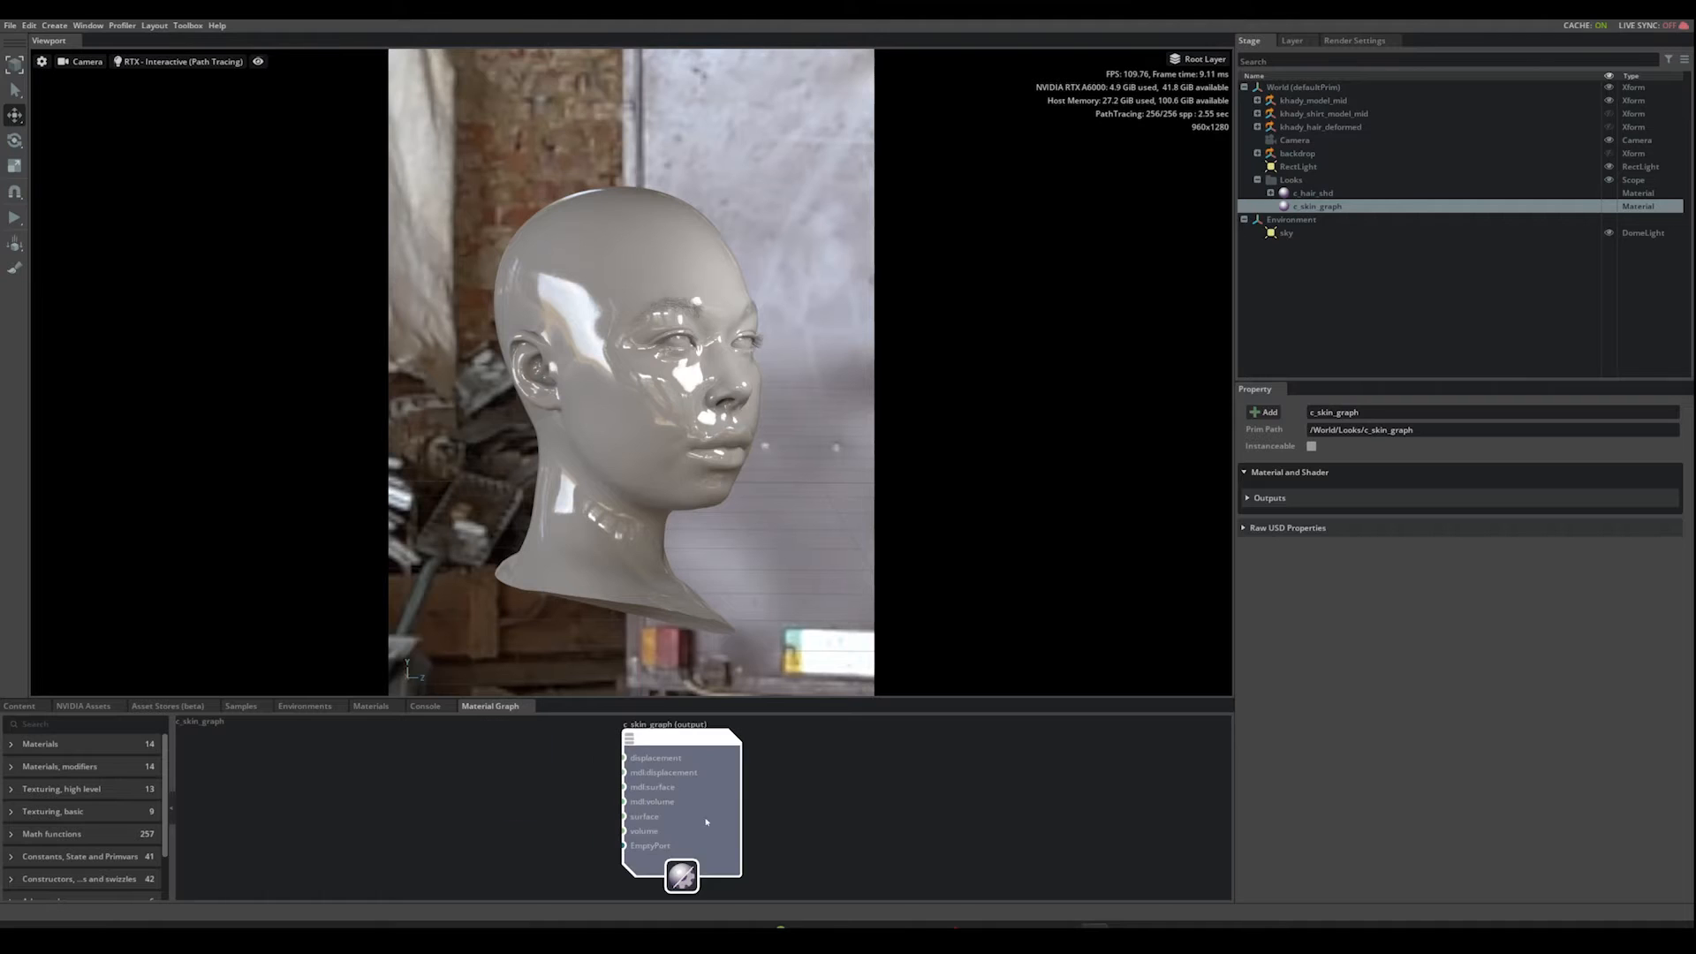
{"action": "middle_click_drag", "start_coordinate": [839, 805], "coordinate": [1025, 791]}
{"action": "scroll", "coordinate": [977, 829], "scroll_direction": "down", "scroll_amount": 2}
{"action": "scroll", "coordinate": [751, 786], "scroll_direction": "up", "scroll_amount": 1}
{"action": "scroll", "coordinate": [757, 795], "scroll_direction": "down", "scroll_amount": 2}
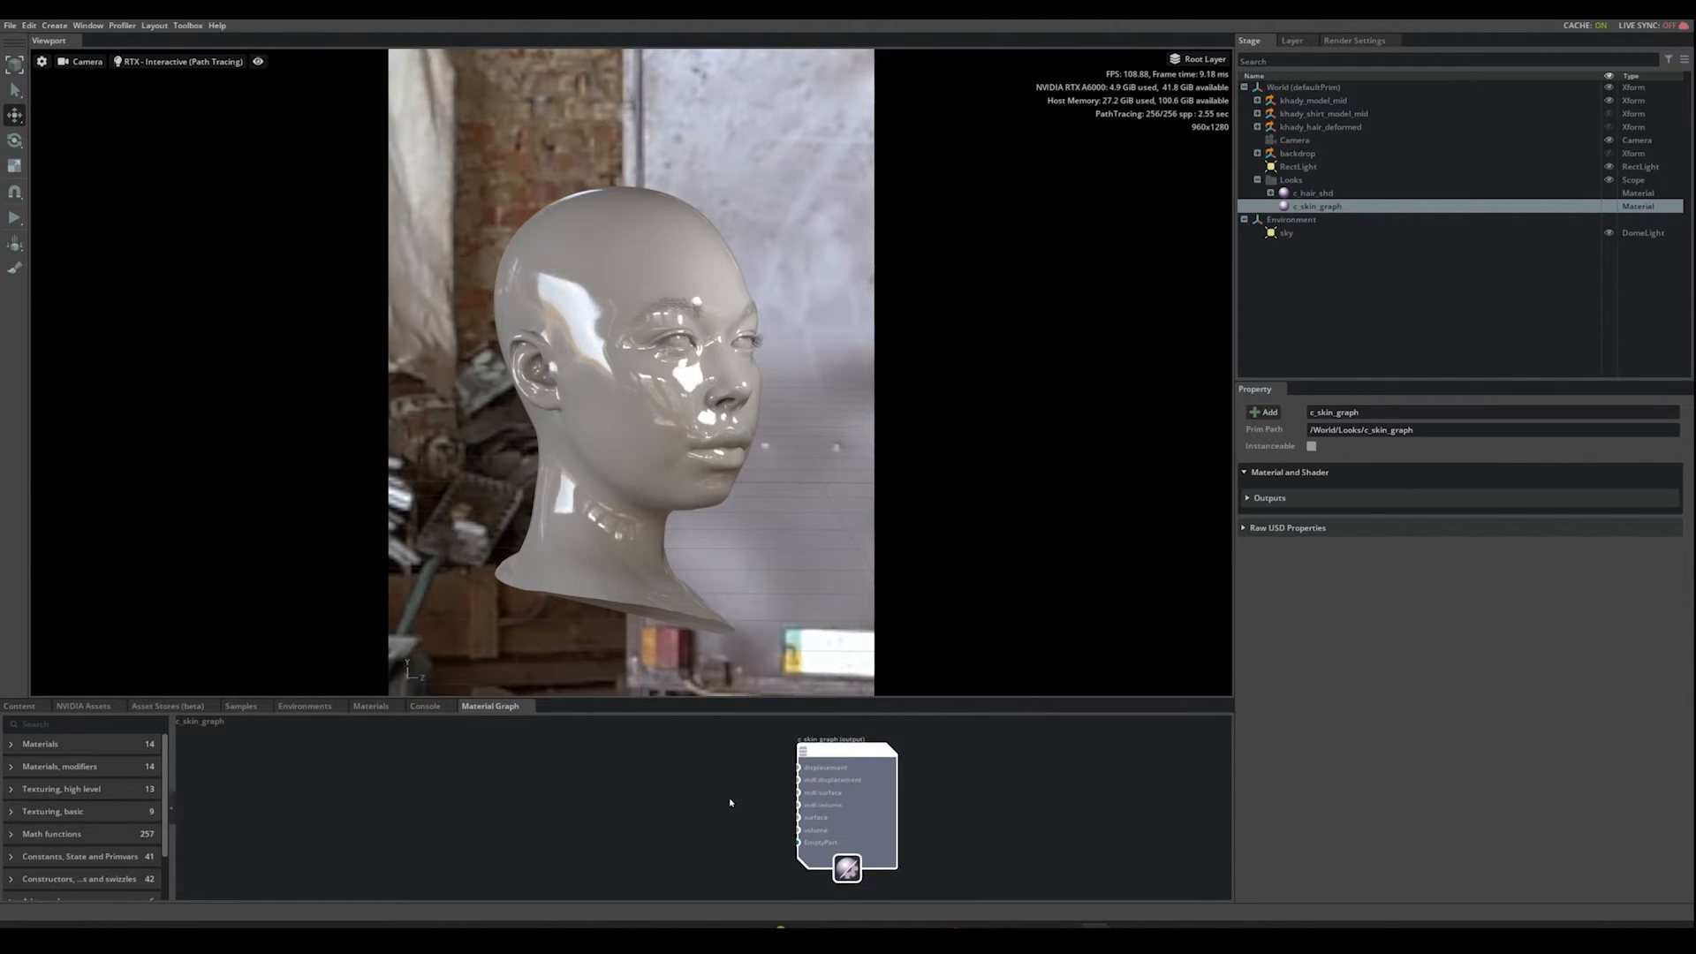
{"action": "scroll", "coordinate": [746, 796], "scroll_direction": "up", "scroll_amount": 2}
{"action": "scroll", "coordinate": [744, 790], "scroll_direction": "down", "scroll_amount": 1}
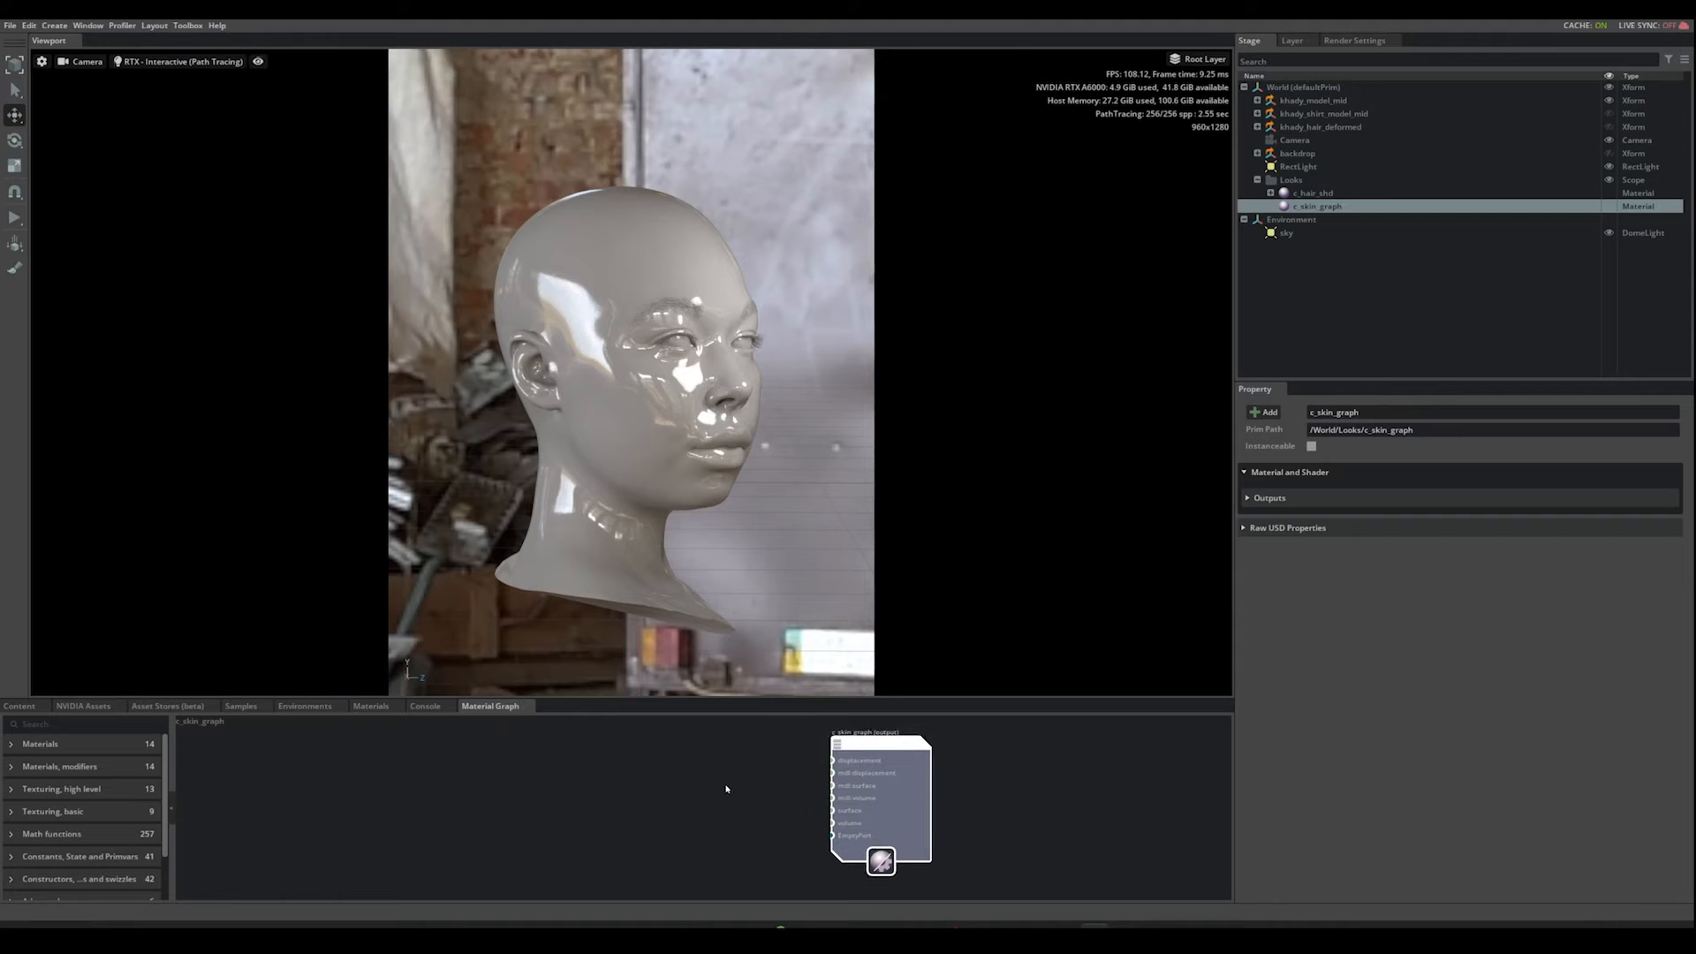
{"action": "scroll", "coordinate": [724, 791], "scroll_direction": "up", "scroll_amount": 2}
{"action": "scroll", "coordinate": [713, 799], "scroll_direction": "up", "scroll_amount": 1}
{"action": "scroll", "coordinate": [741, 807], "scroll_direction": "down", "scroll_amount": 2}
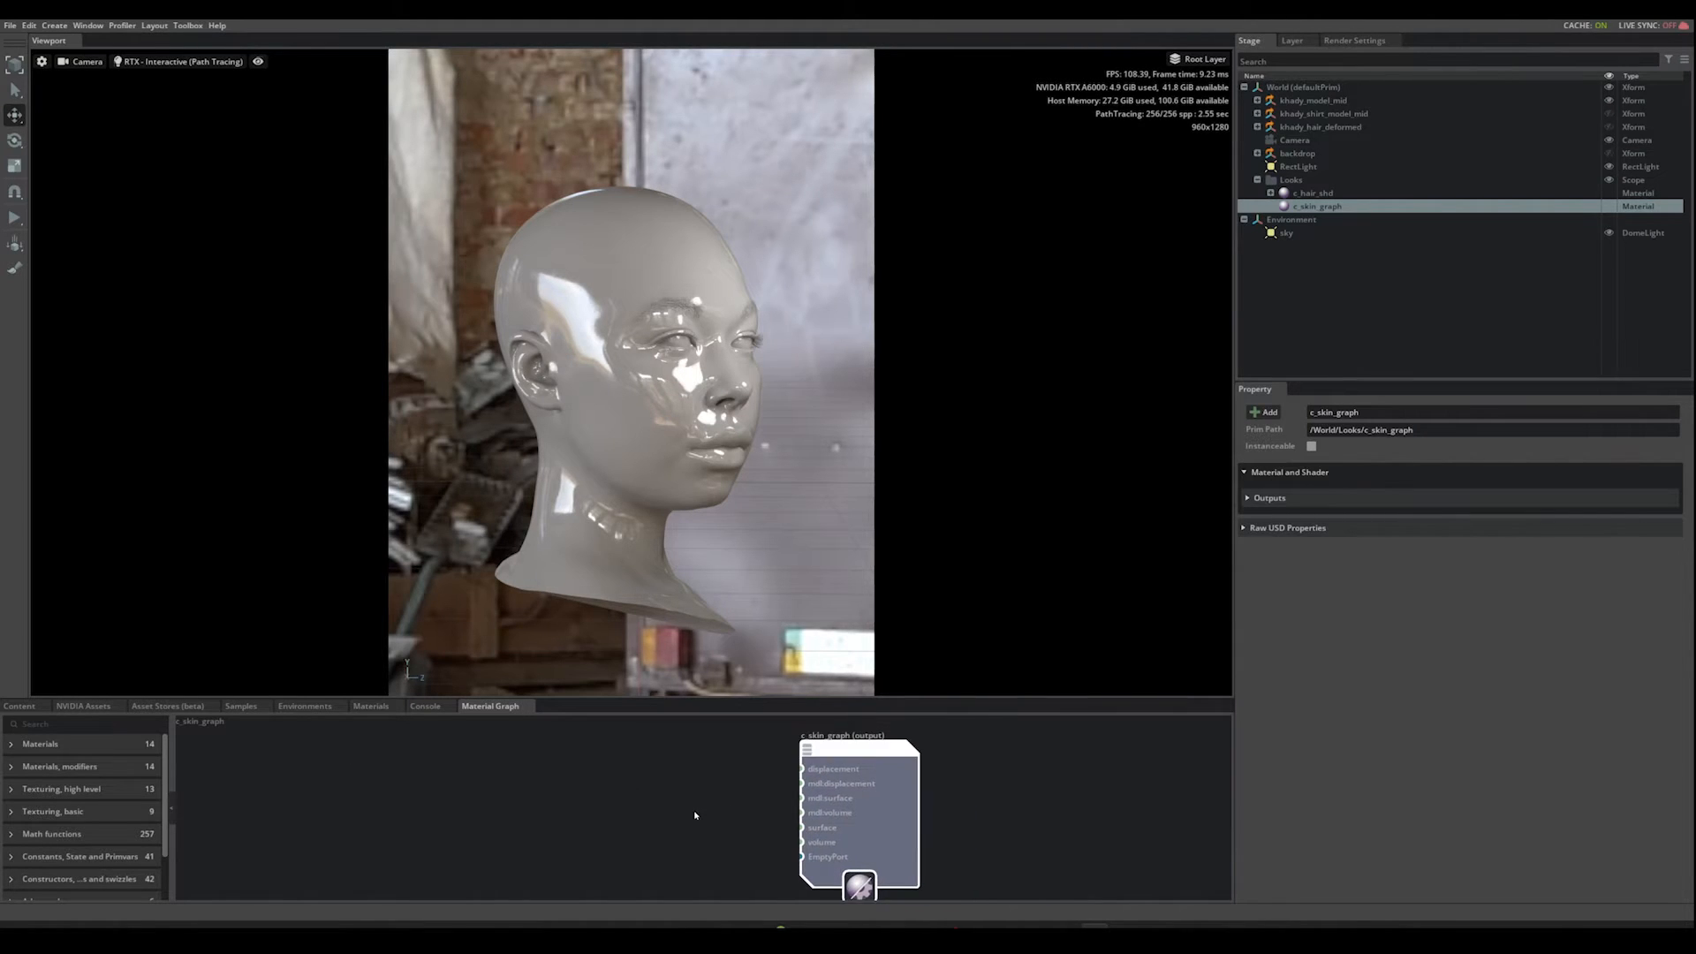
{"action": "scroll", "coordinate": [697, 813], "scroll_direction": "up", "scroll_amount": 2}
Step: Search the graph's node library for "base" and add an OmniSurfaceBase node in front of the c_skin_graph output node
{"action": "left_click", "coordinate": [53, 723]}
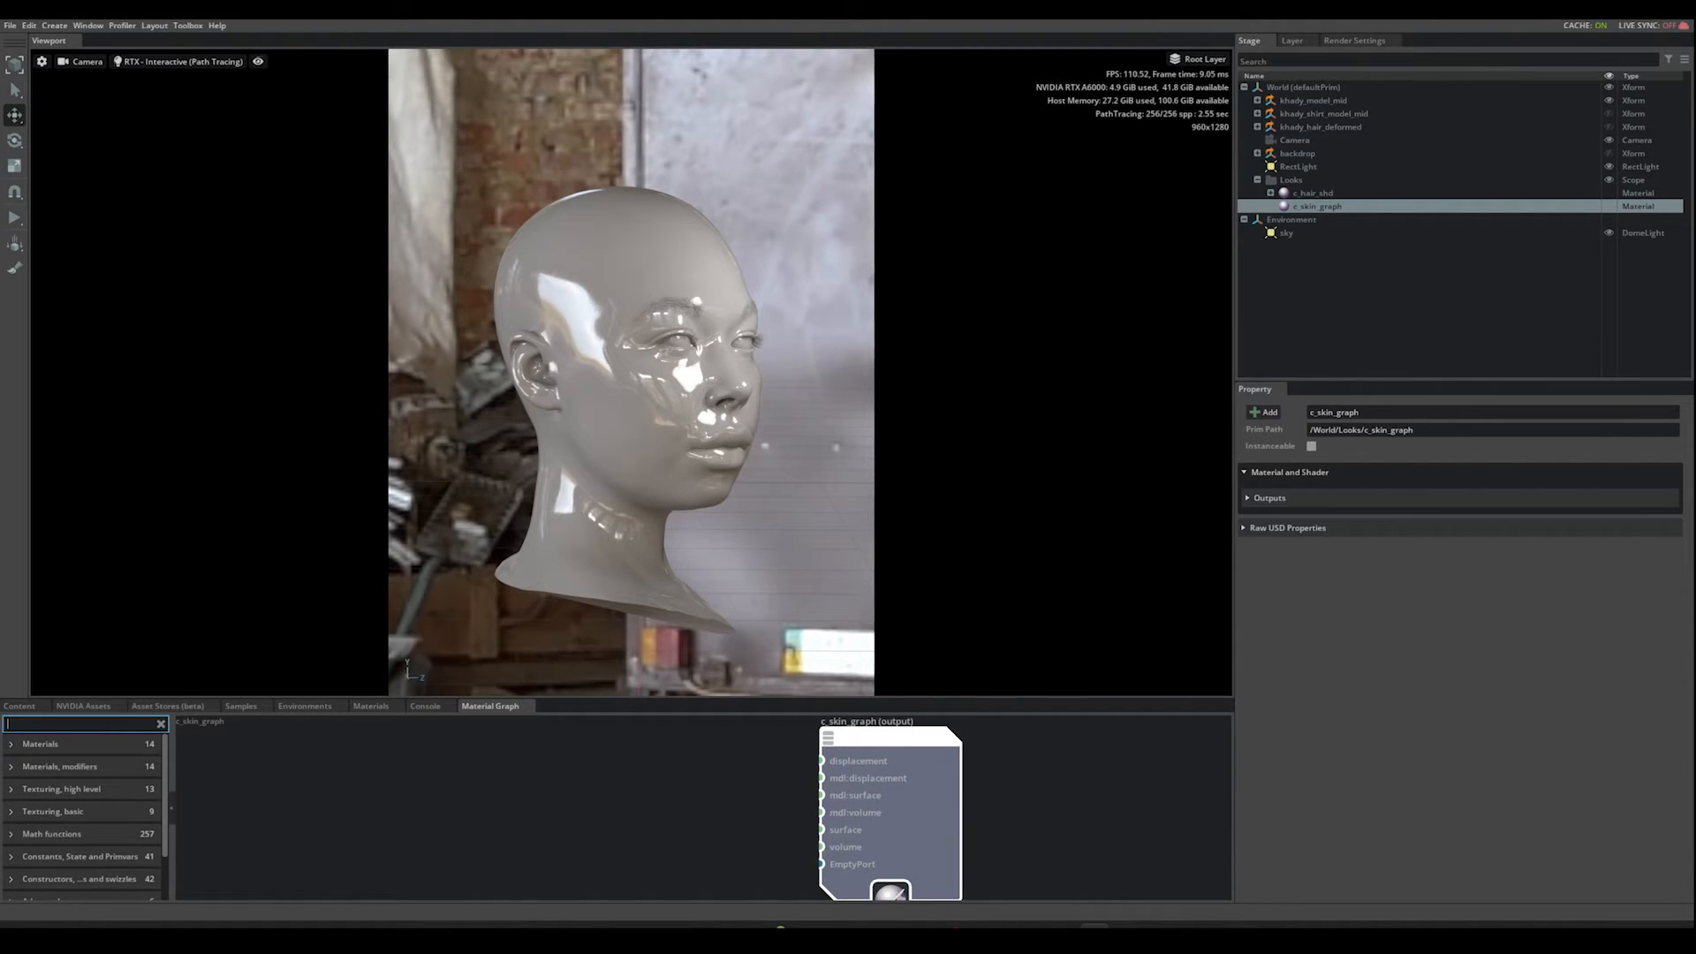
{"action": "type", "text": "base"}
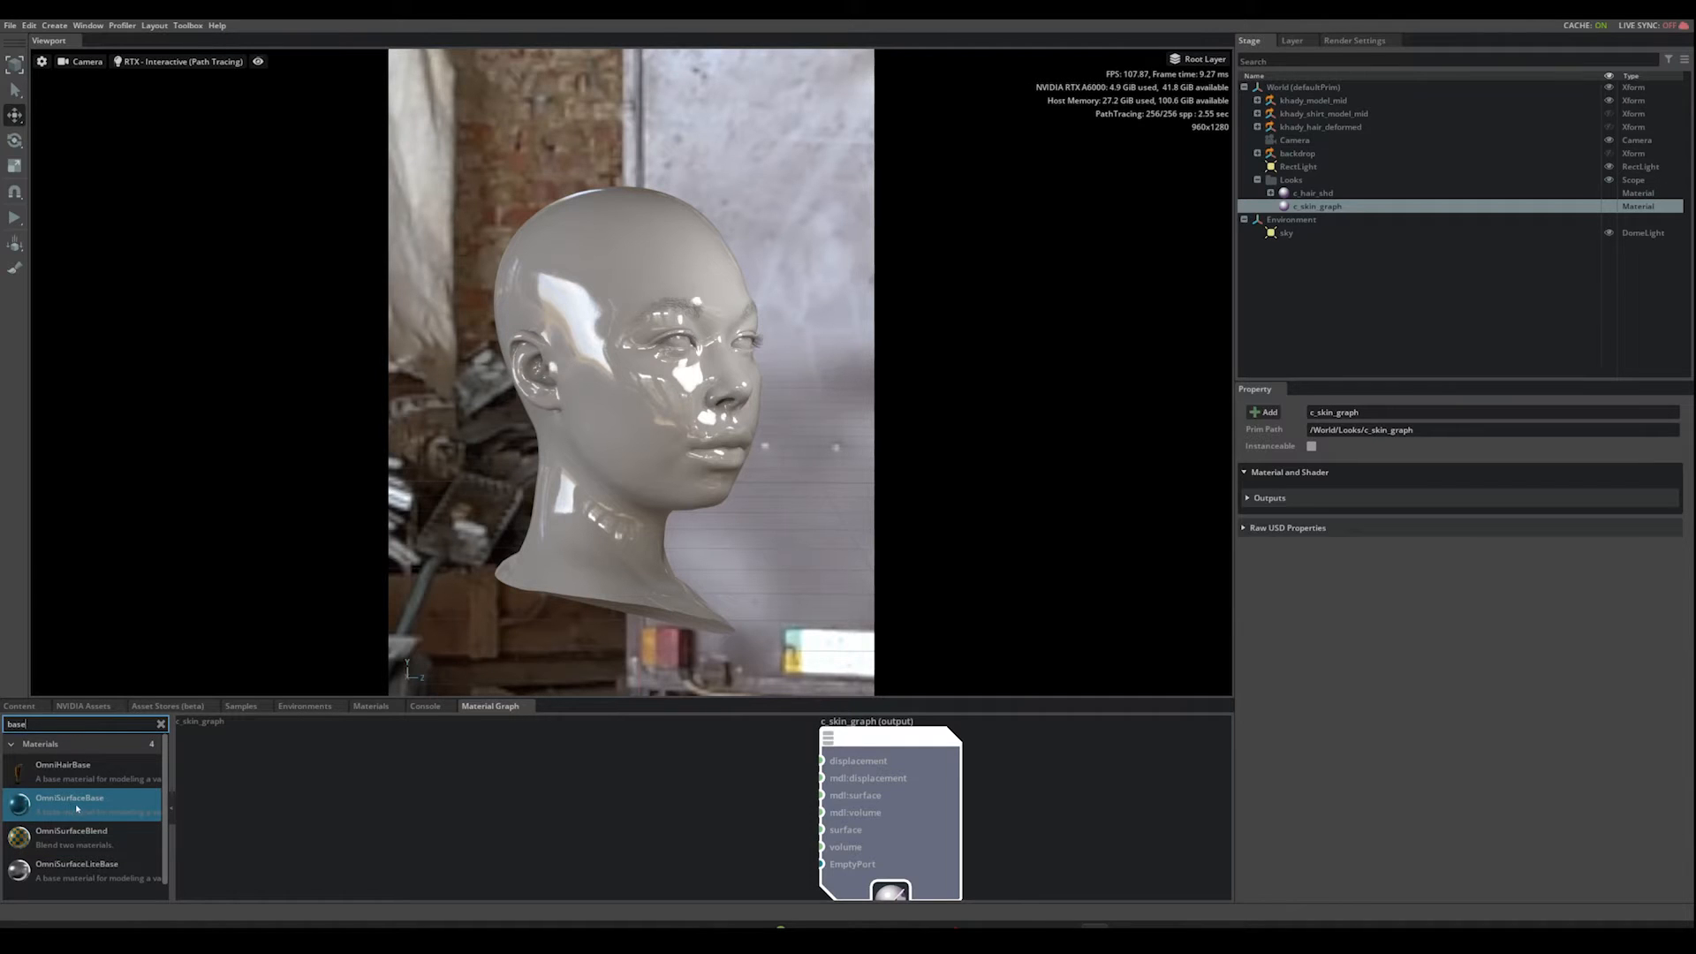
{"action": "left_click_drag", "start_coordinate": [60, 809], "coordinate": [445, 793]}
{"action": "middle_click_drag", "start_coordinate": [649, 832], "coordinate": [734, 787]}
{"action": "scroll", "coordinate": [734, 788], "scroll_direction": "down", "scroll_amount": 2}
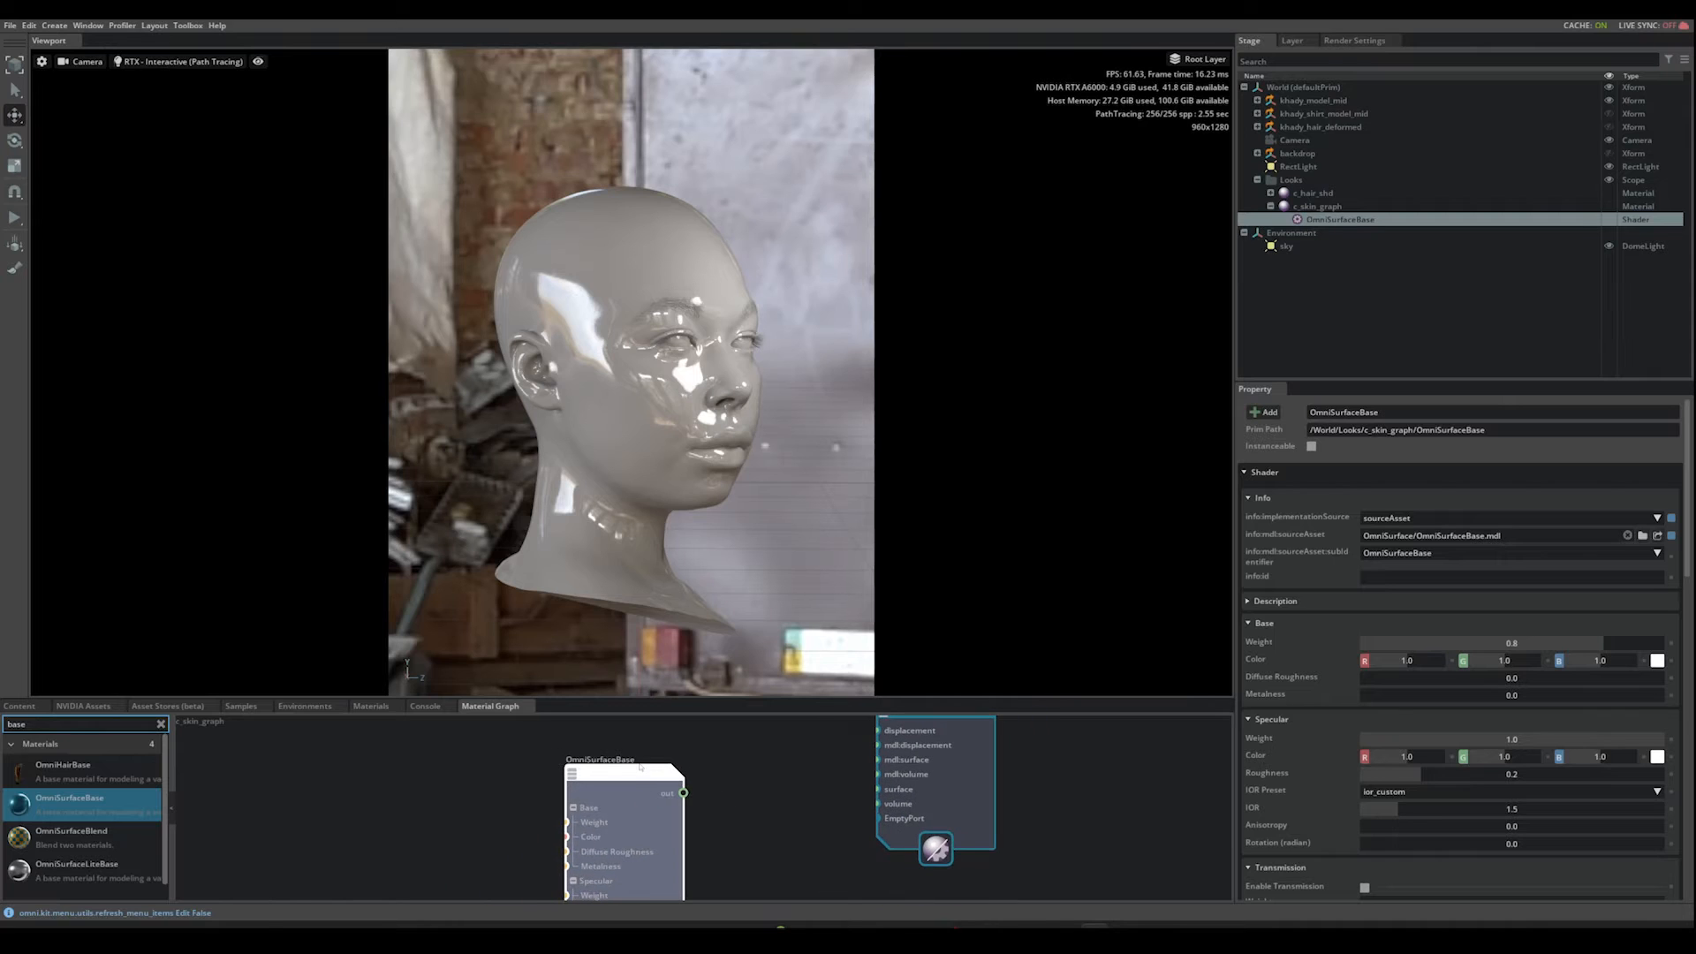
{"action": "left_click_drag", "start_coordinate": [636, 774], "coordinate": [679, 761]}
{"action": "scroll", "coordinate": [786, 774], "scroll_direction": "up", "scroll_amount": 4}
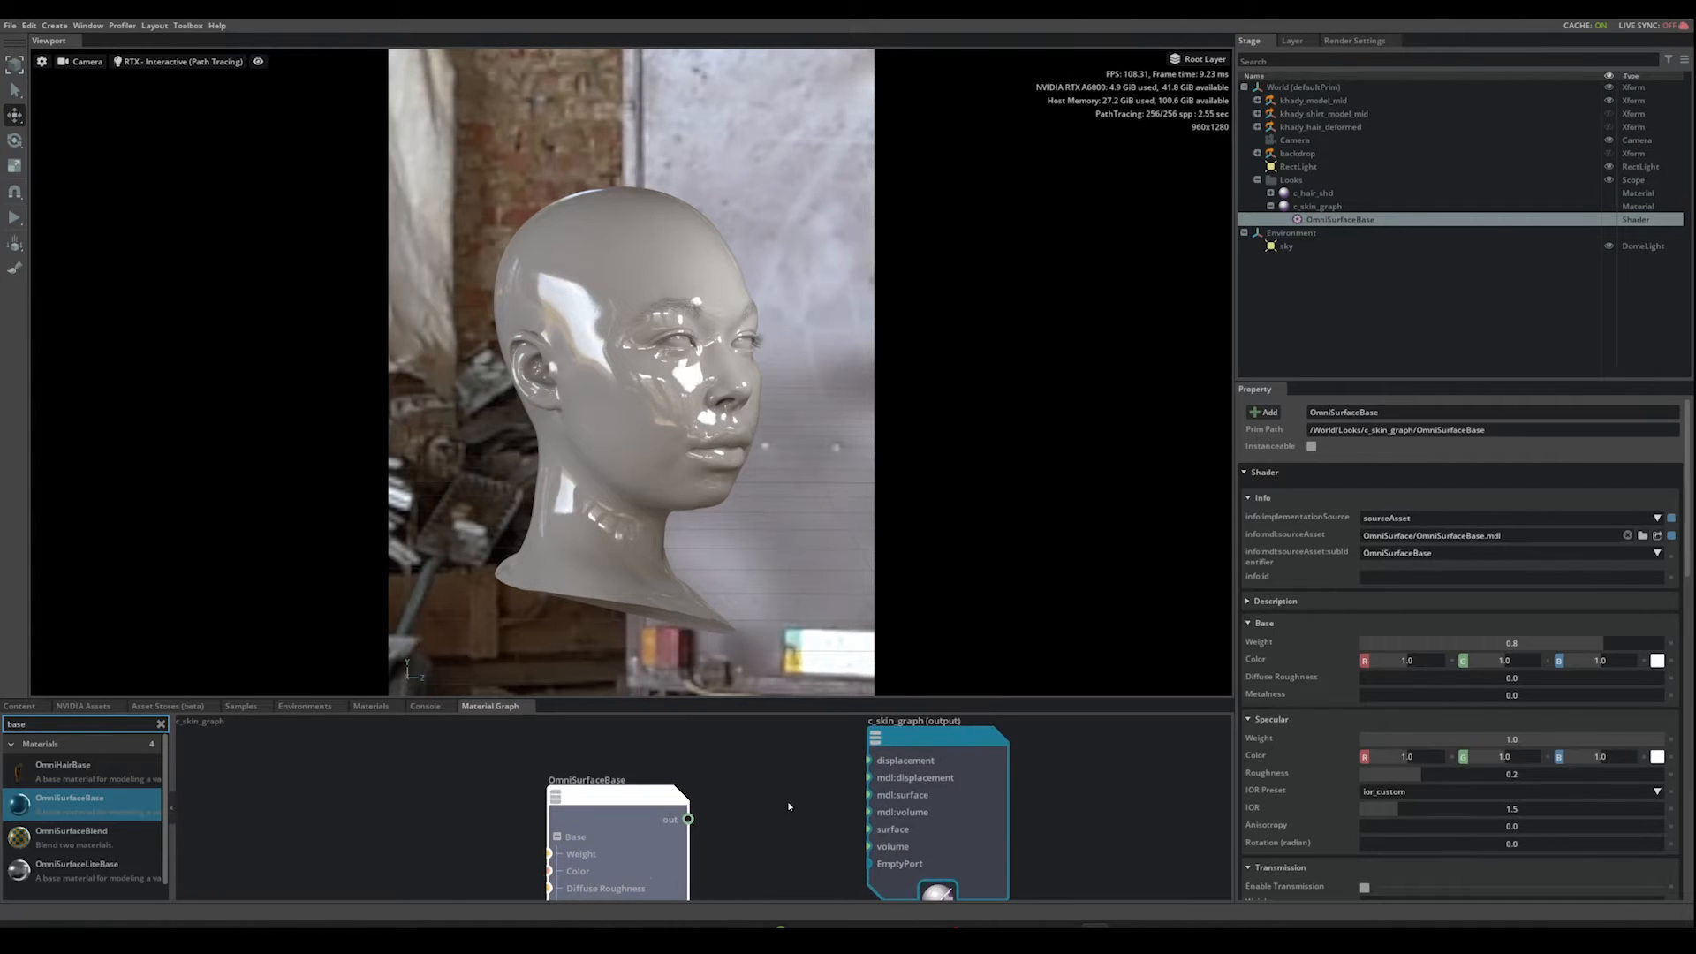
{"action": "middle_click_drag", "start_coordinate": [695, 848], "coordinate": [695, 835]}
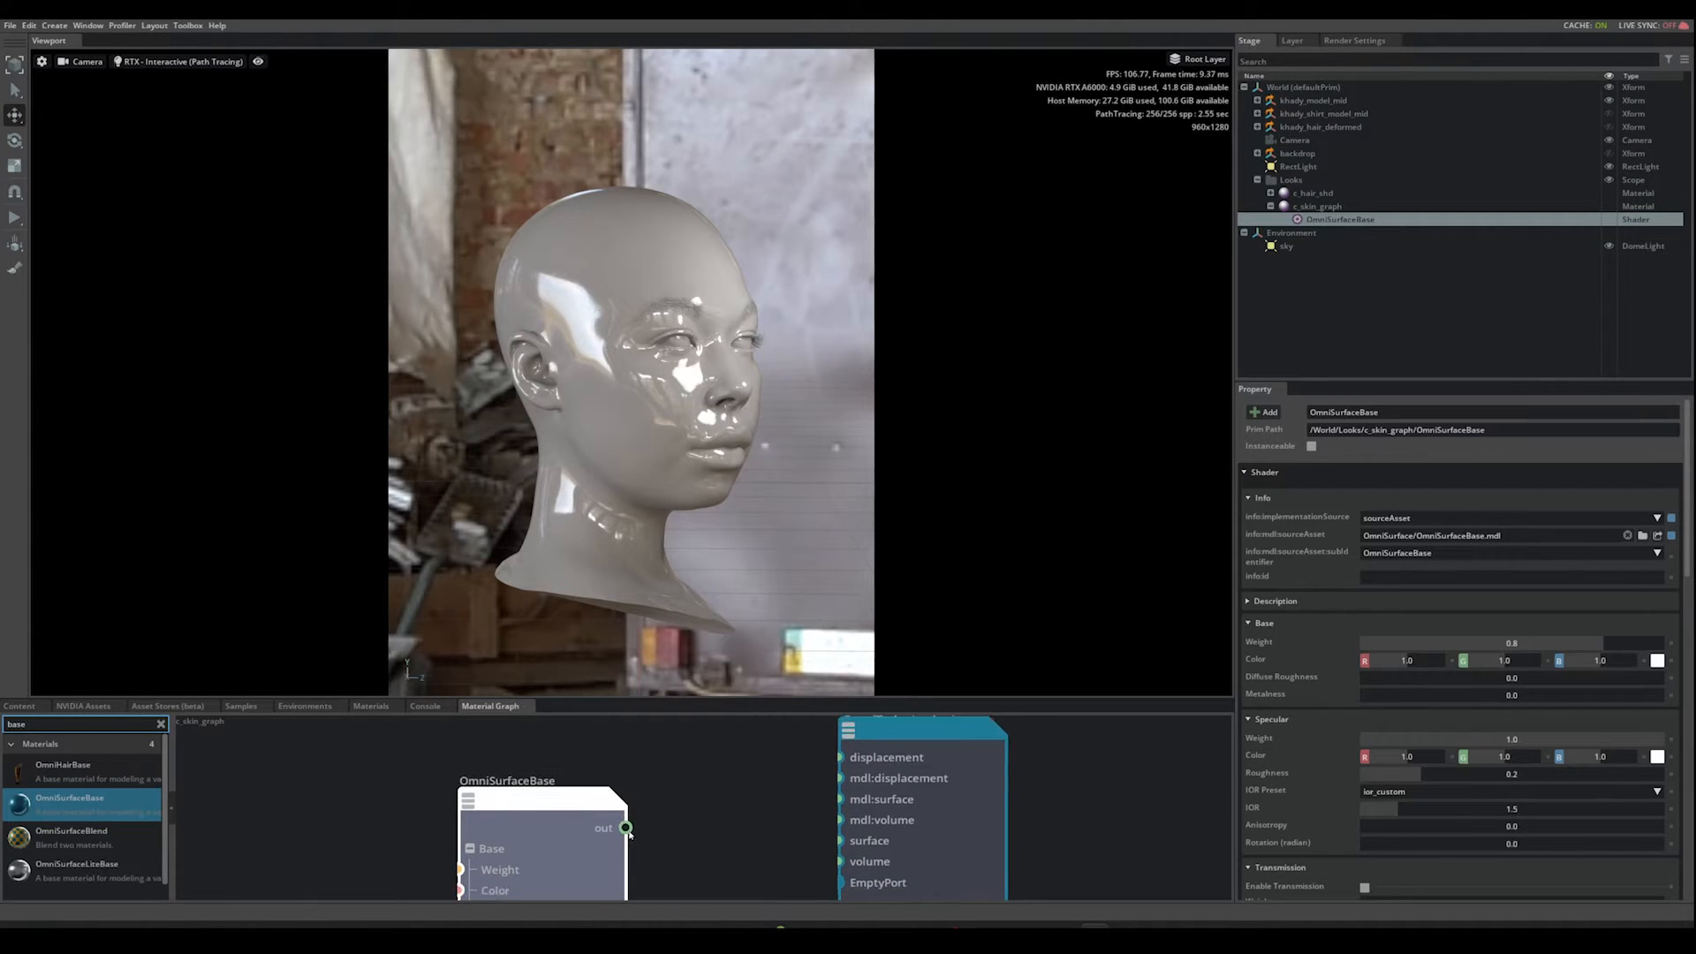
Step: Connect the OmniSurfaceBase out port to the mdl:displacement, mdl:surface, mdl:volume and surface inputs of the c_skin_graph output node
{"action": "left_click_drag", "start_coordinate": [626, 828], "coordinate": [839, 778]}
{"action": "left_click_drag", "start_coordinate": [625, 827], "coordinate": [839, 802]}
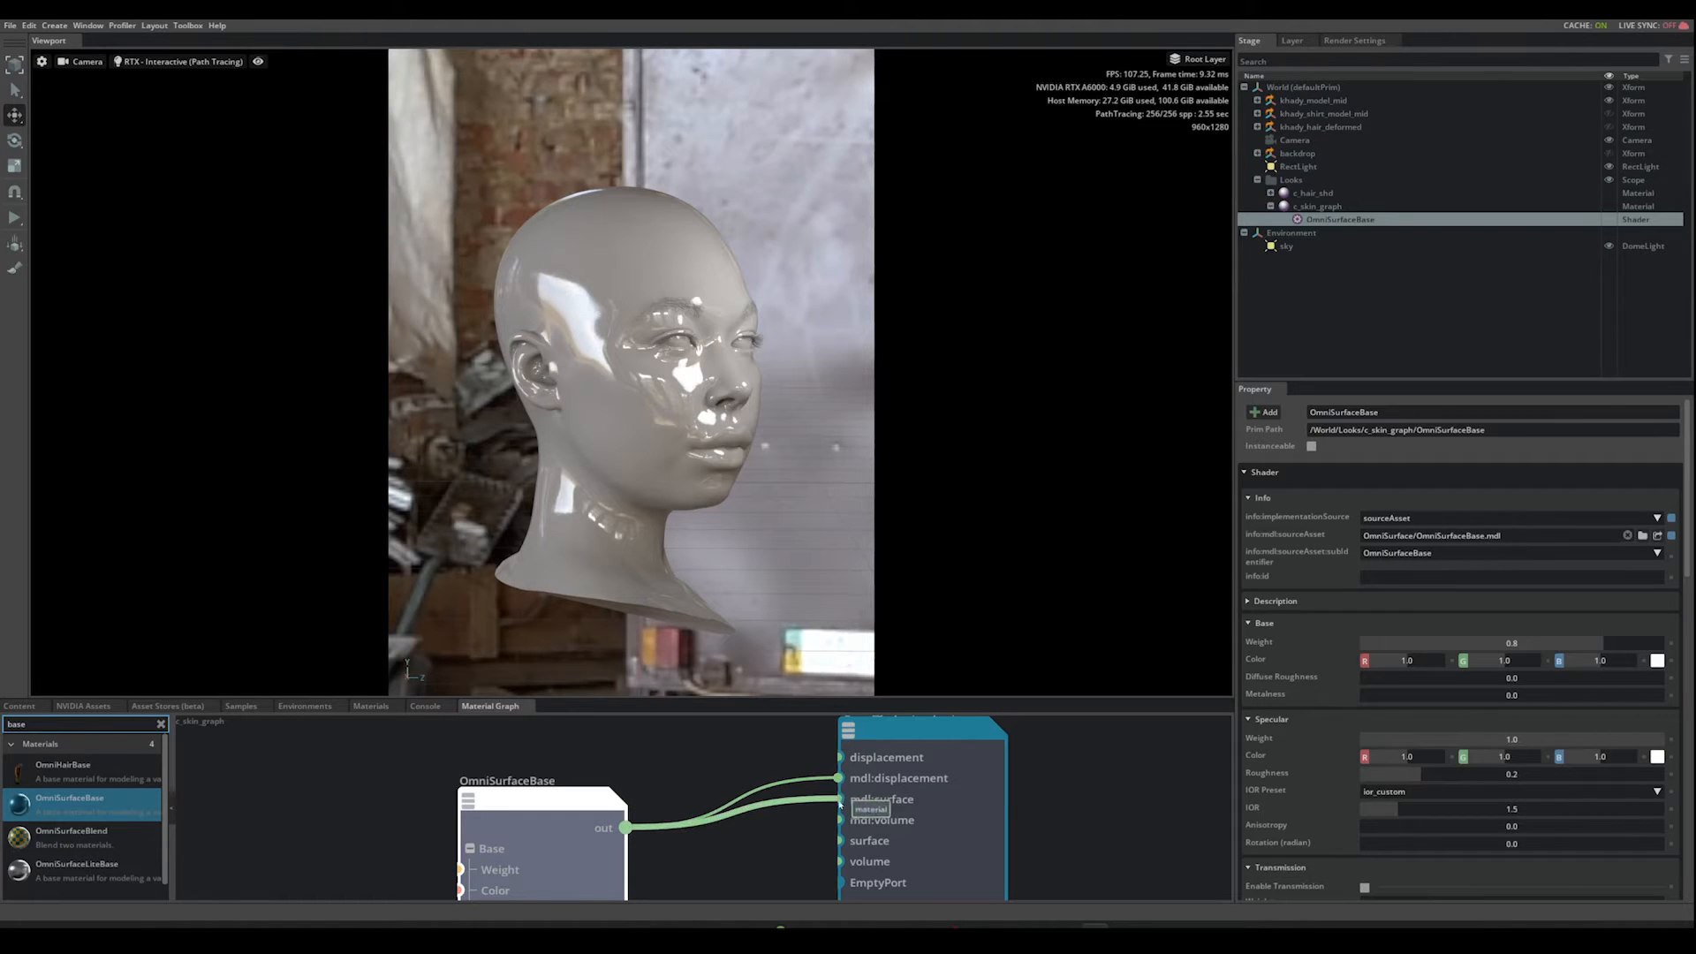
{"action": "left_click_drag", "start_coordinate": [626, 828], "coordinate": [839, 821]}
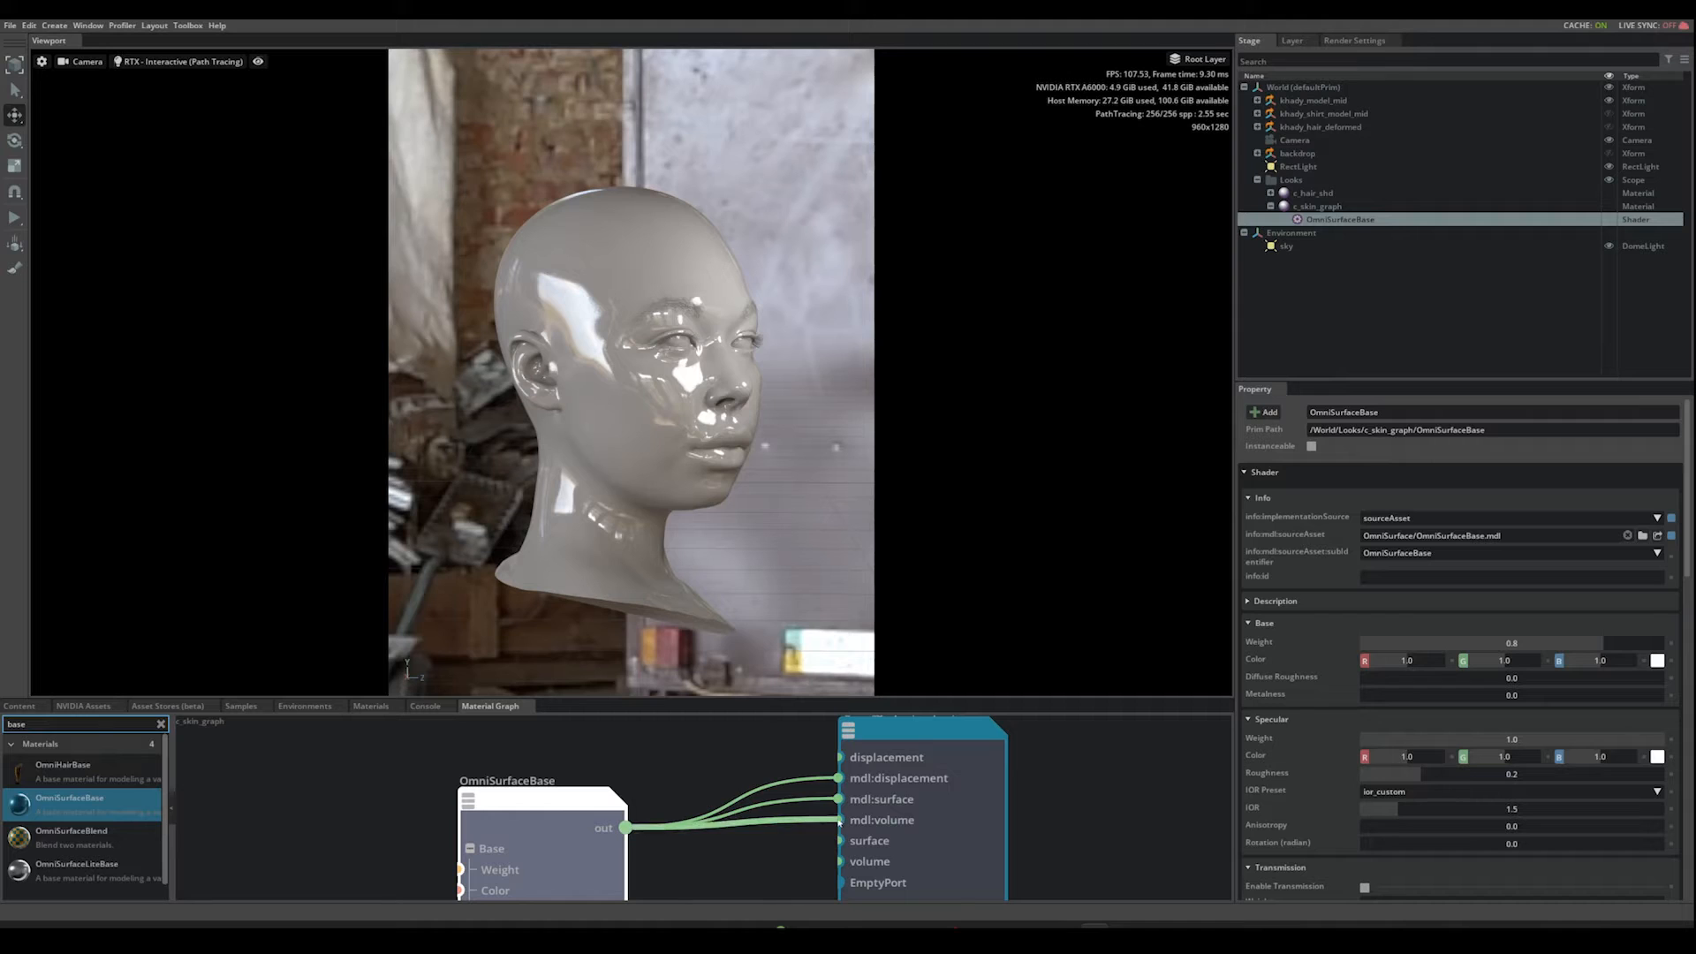
{"action": "middle_click_drag", "start_coordinate": [744, 864], "coordinate": [754, 852]}
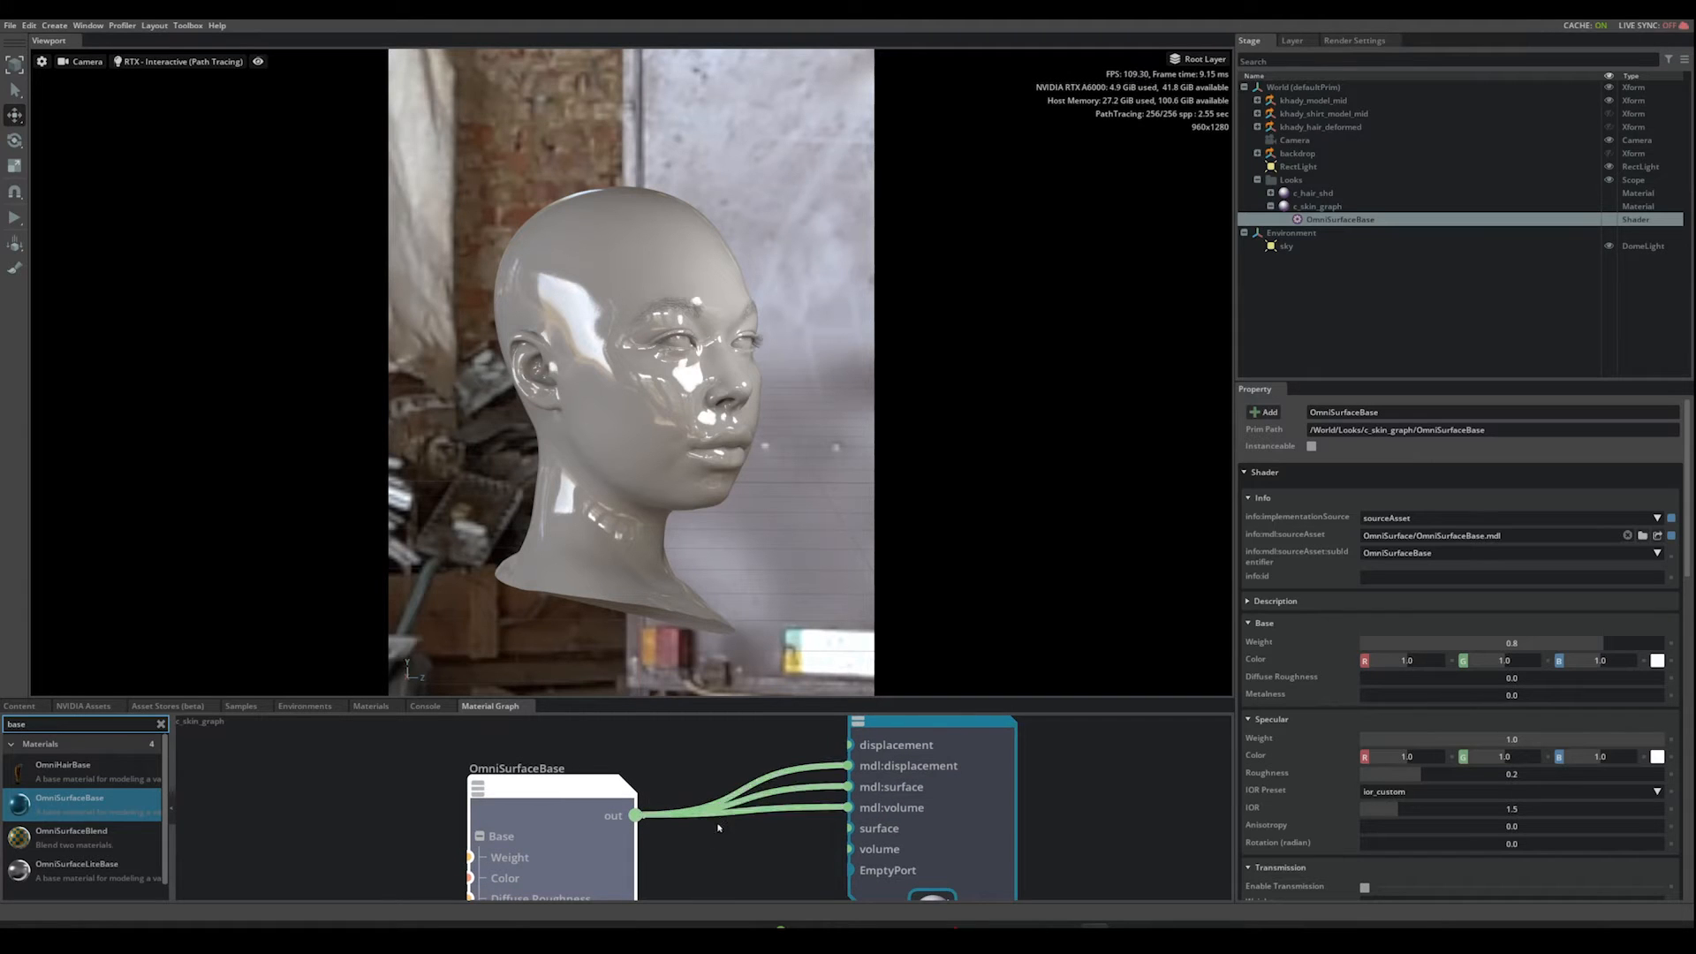
{"action": "left_click_drag", "start_coordinate": [635, 815], "coordinate": [848, 827]}
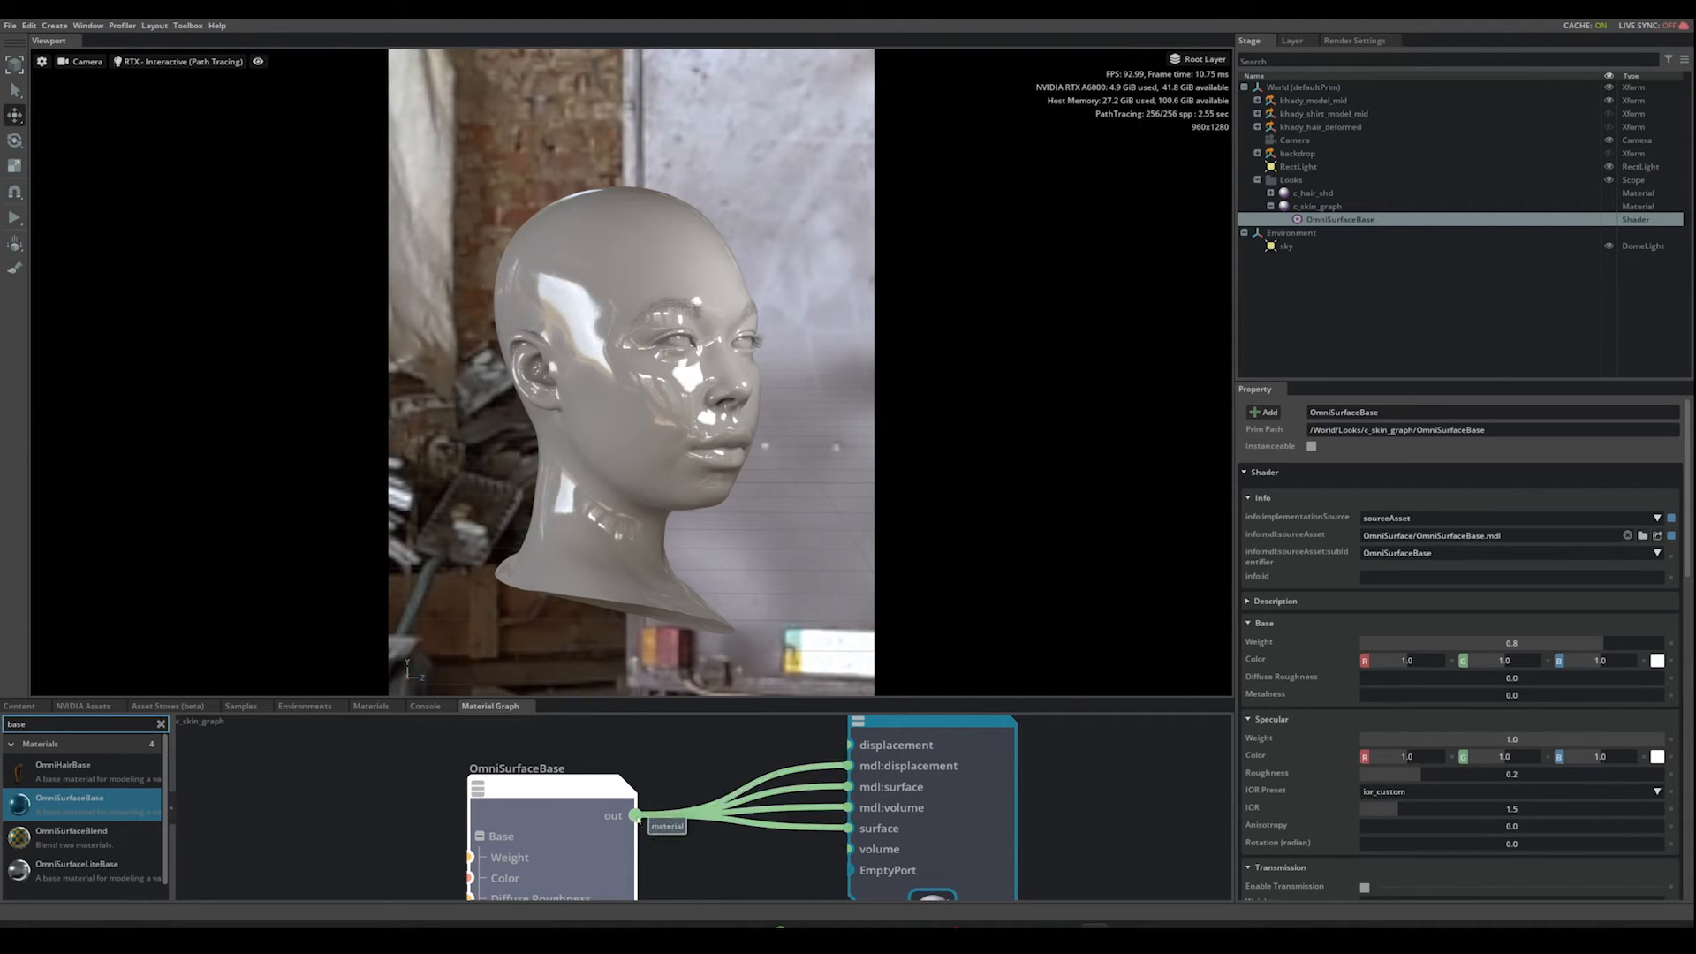
Step: Connect the OmniSurfaceBase out port to the volume input of the c_skin_graph output node
{"action": "left_click_drag", "start_coordinate": [635, 814], "coordinate": [849, 848]}
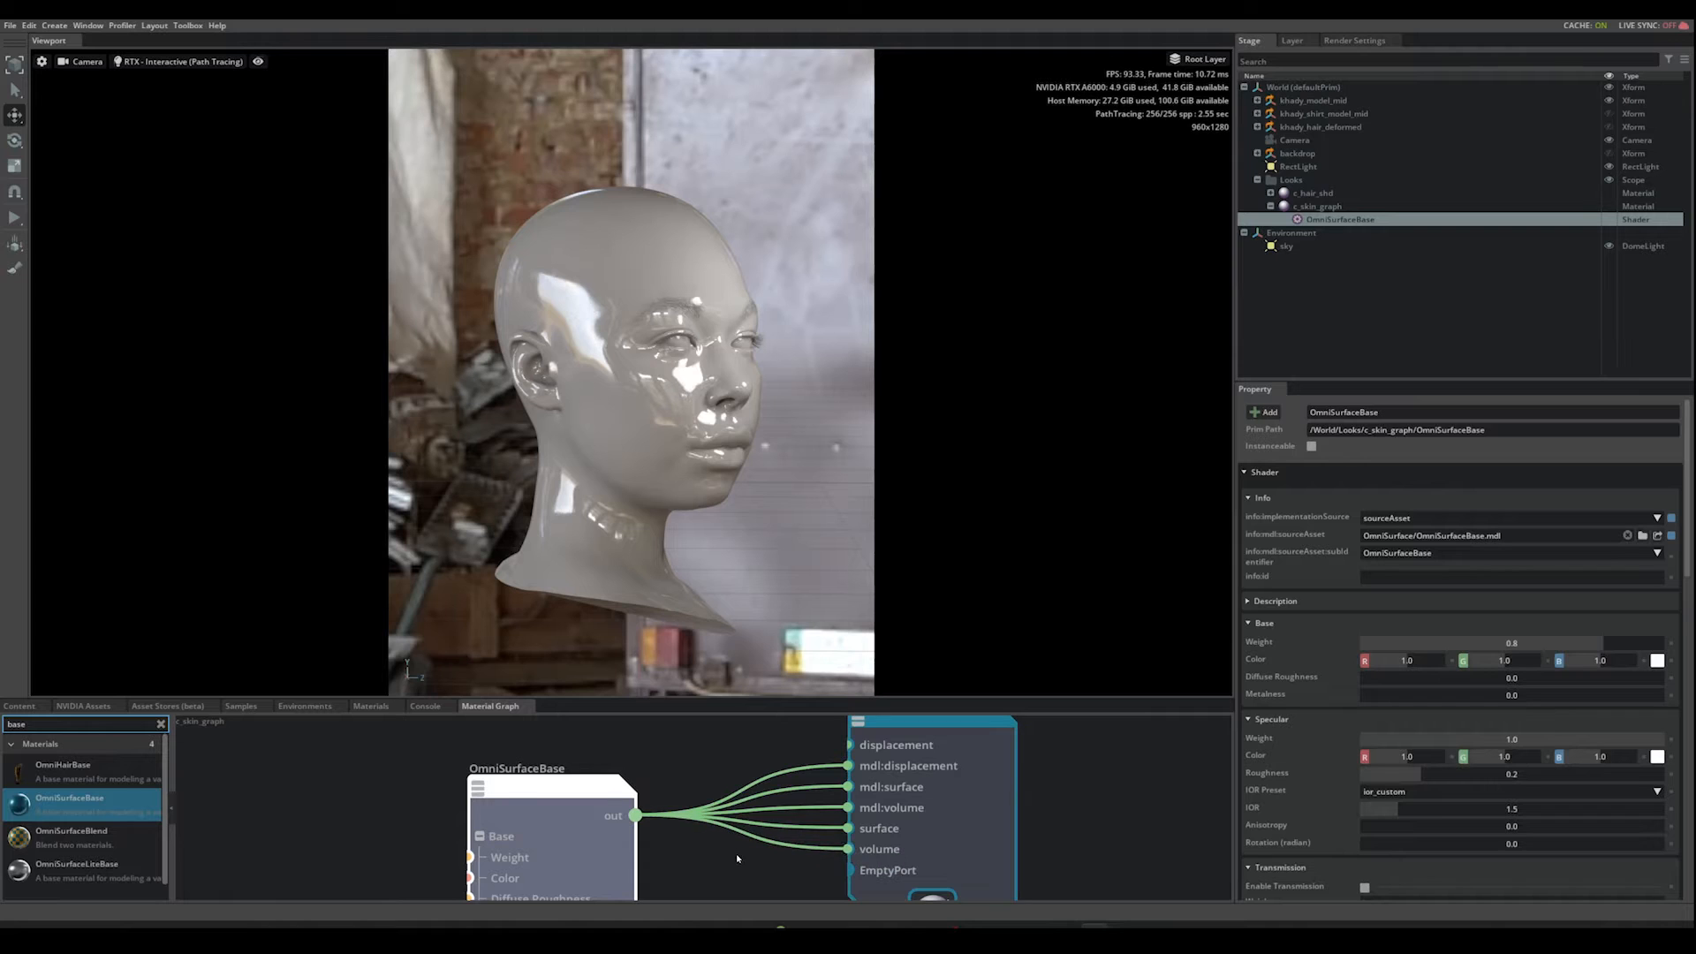
{"action": "scroll", "coordinate": [734, 853], "scroll_direction": "down", "scroll_amount": 3}
{"action": "middle_click_drag", "start_coordinate": [734, 853], "coordinate": [887, 848]}
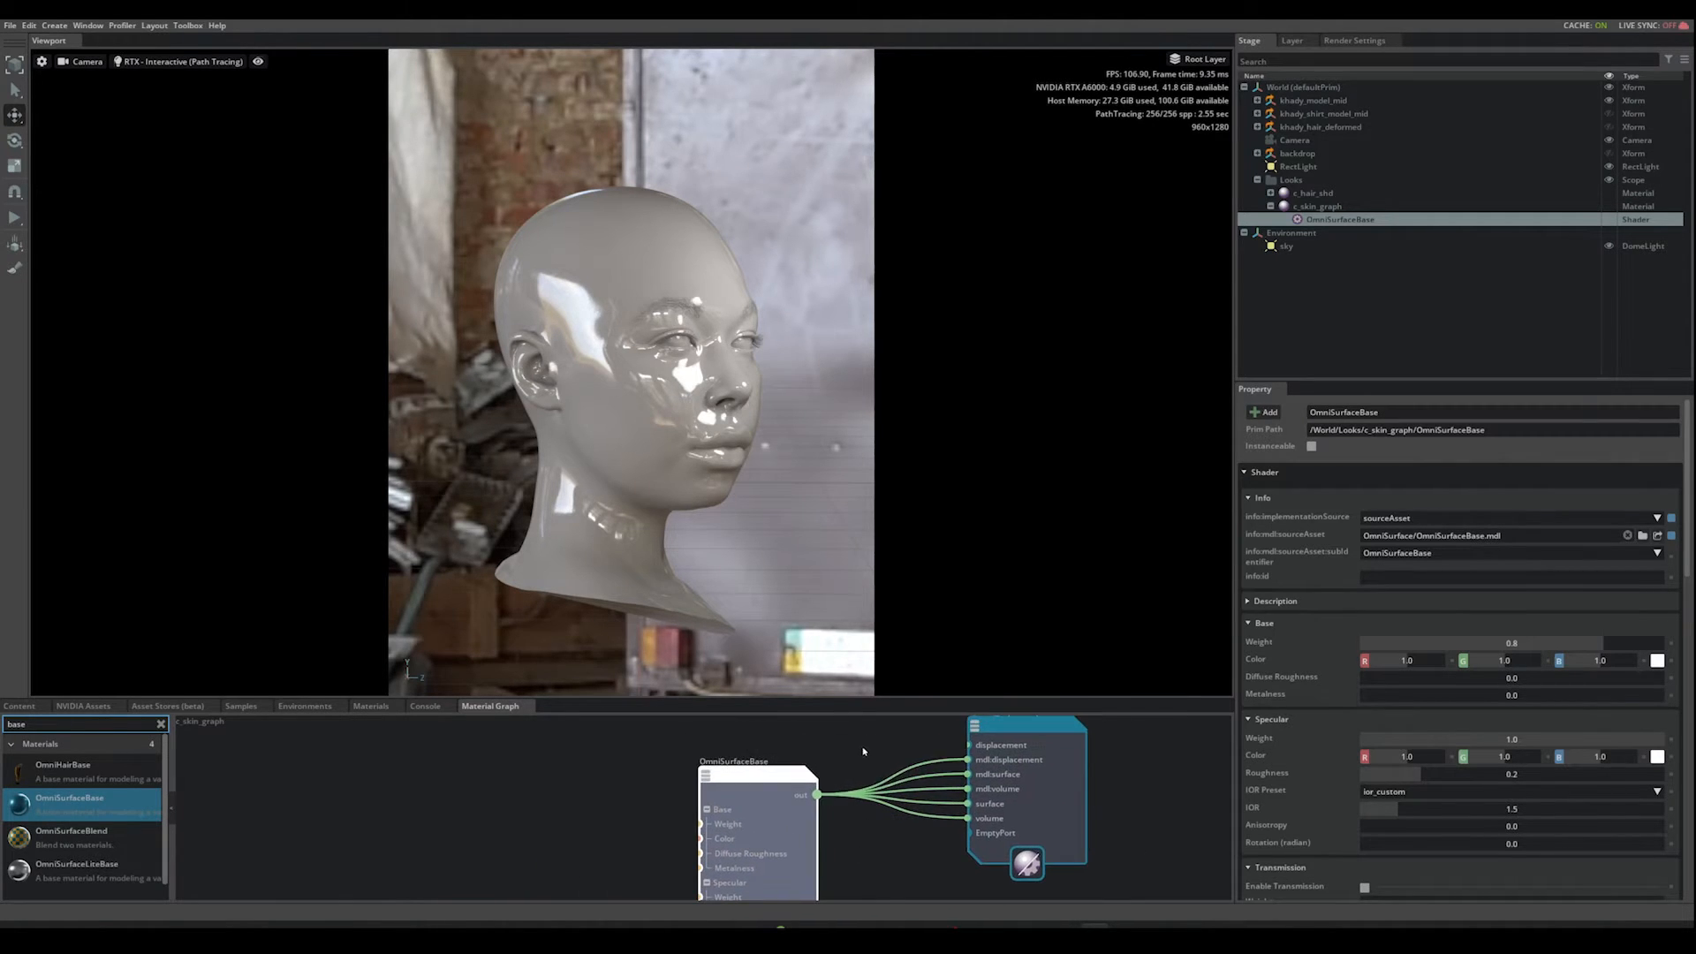
{"action": "middle_click_drag", "start_coordinate": [863, 750], "coordinate": [840, 768]}
{"action": "scroll", "coordinate": [795, 786], "scroll_direction": "up", "scroll_amount": 2}
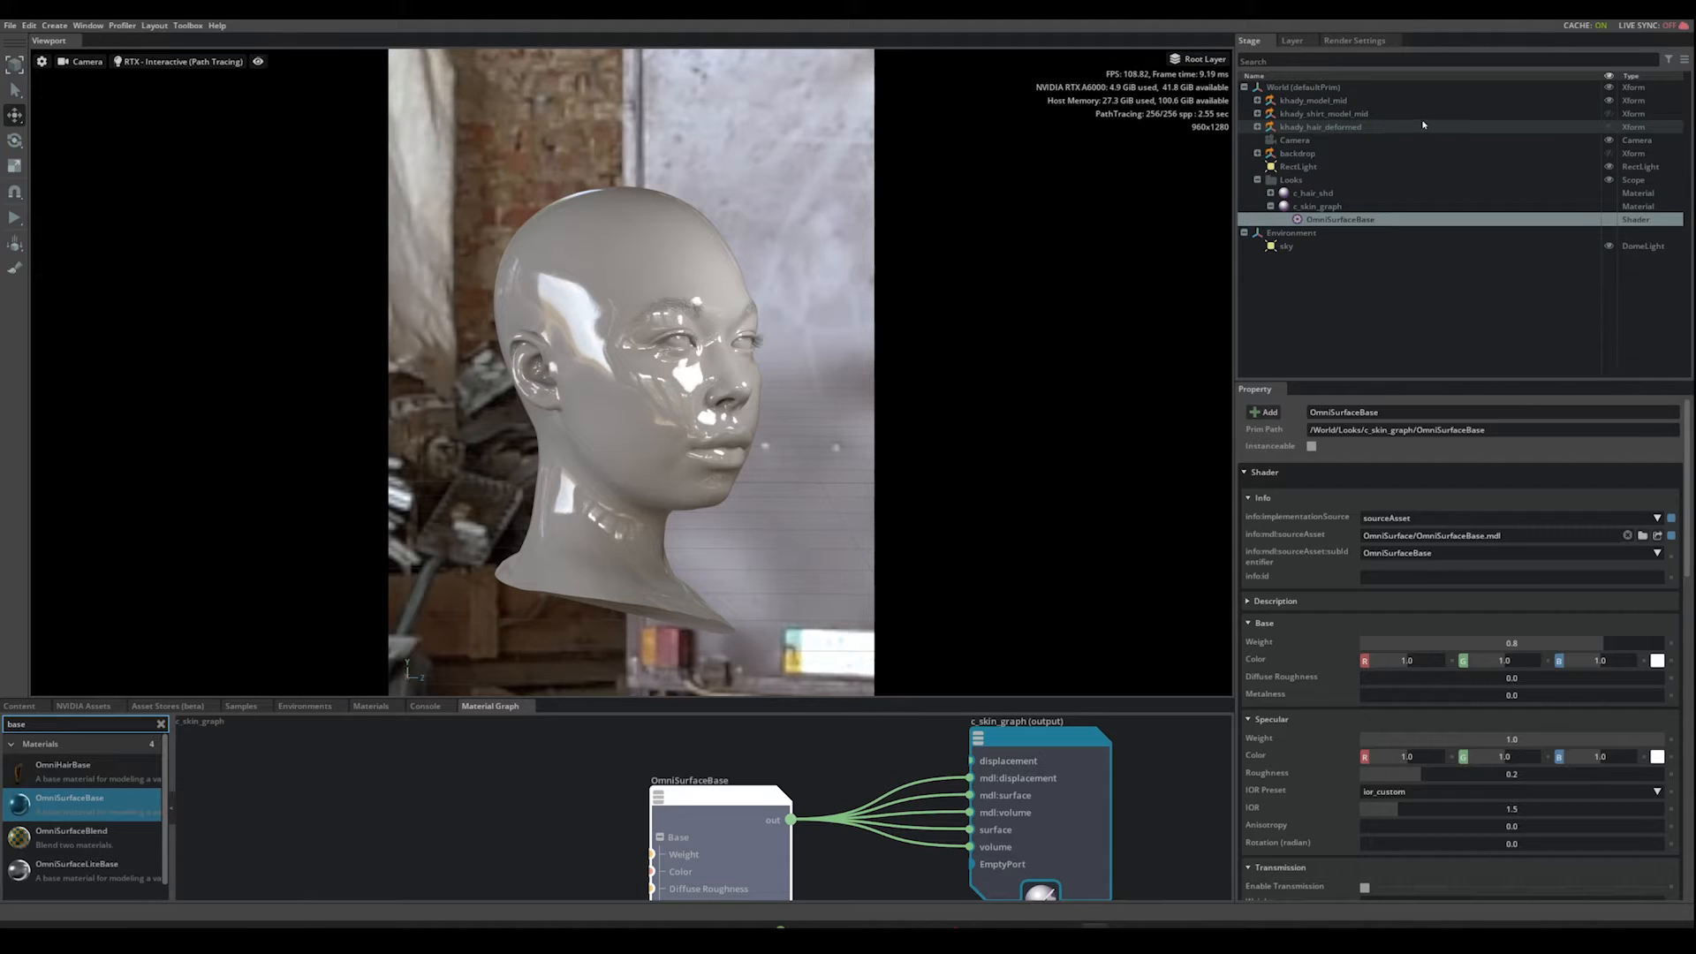
Step: Assign the c_skin_graph material to the c_skin_mid mesh nested in the head model's geometry group
{"action": "left_click", "coordinate": [1295, 100]}
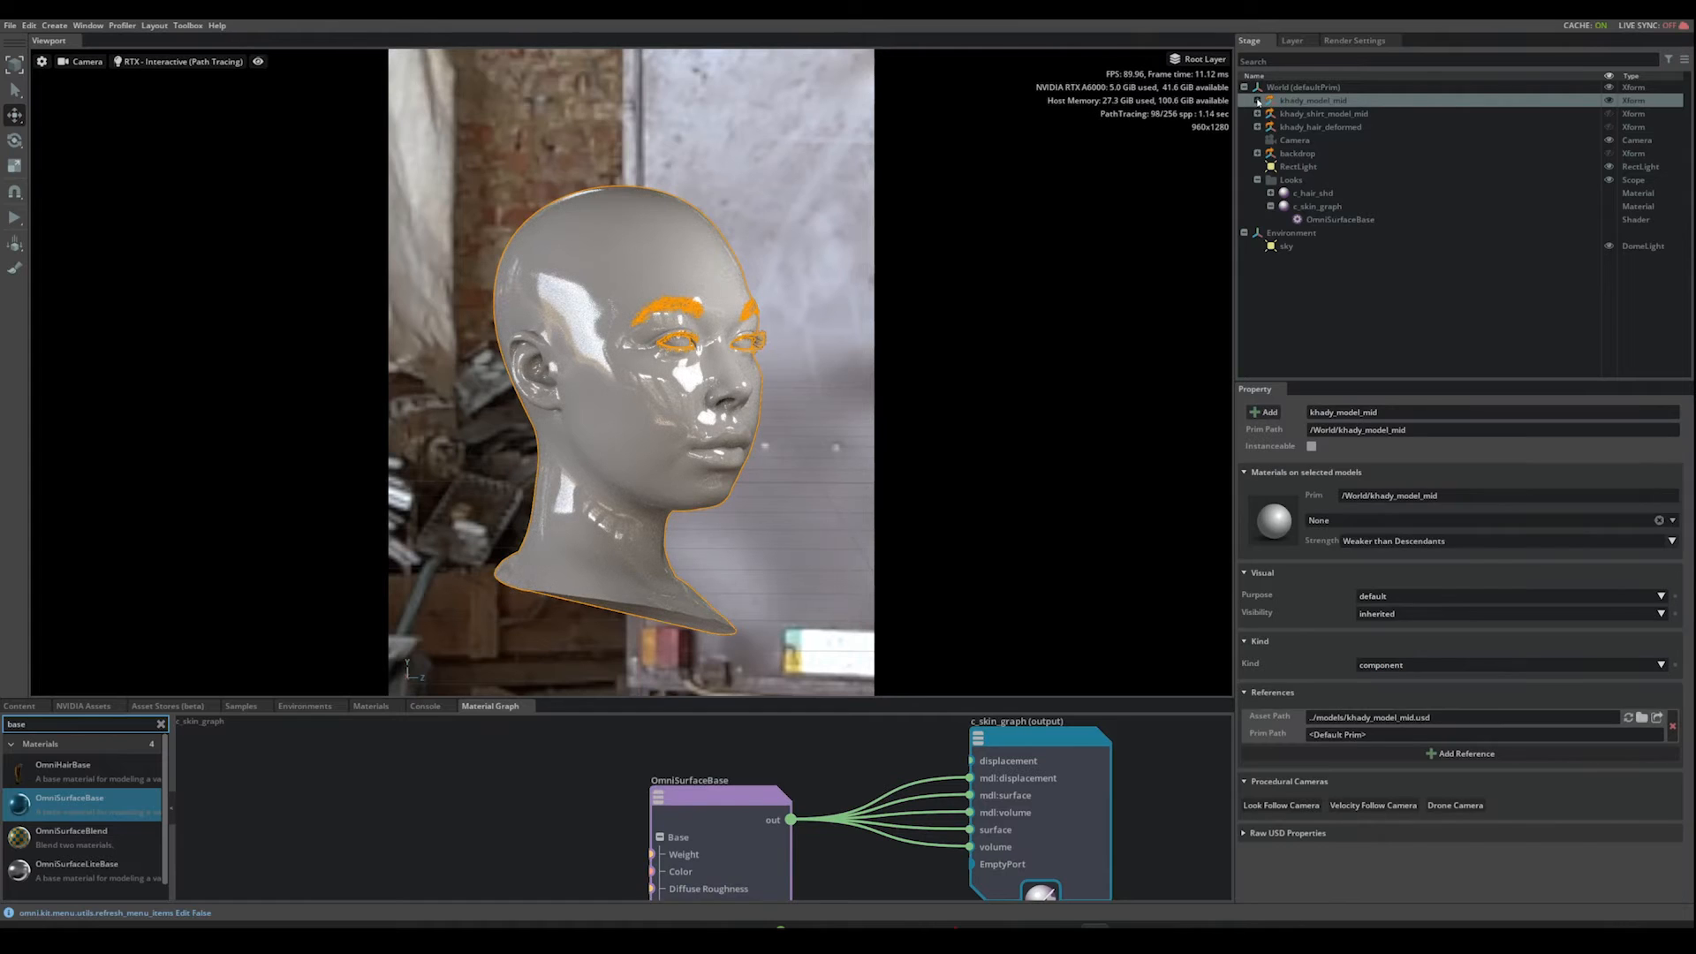
{"action": "left_click", "coordinate": [1257, 101]}
{"action": "left_click", "coordinate": [1270, 114]}
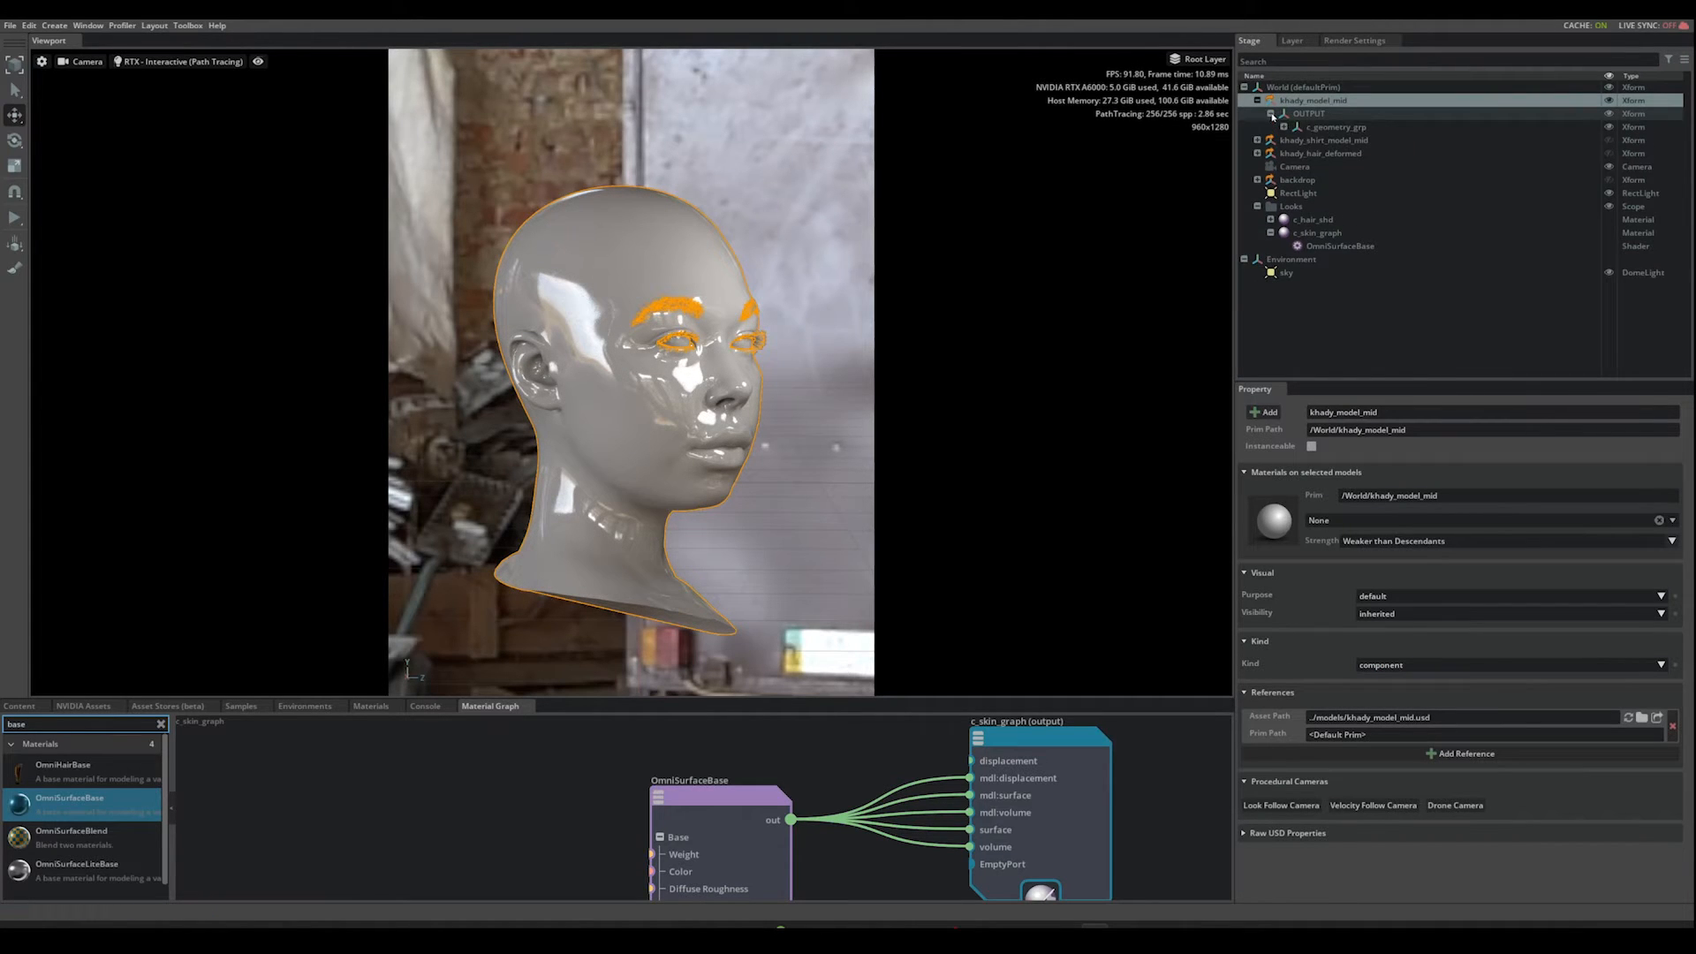
{"action": "left_click", "coordinate": [1283, 127]}
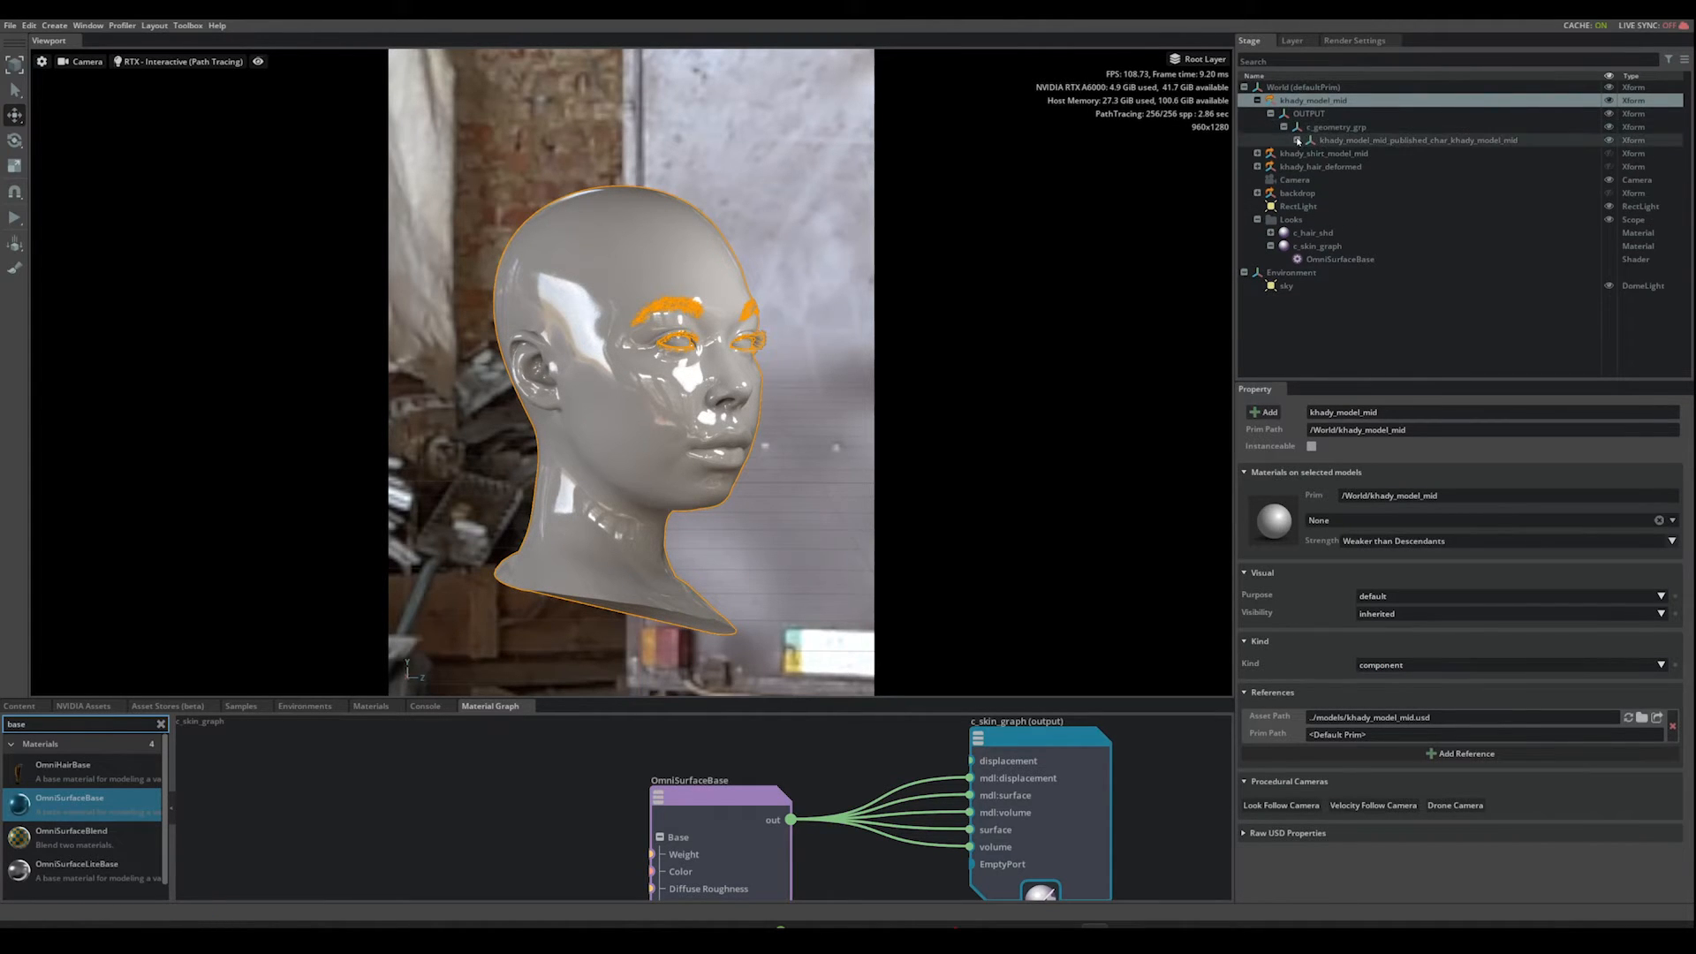
{"action": "left_click", "coordinate": [1297, 140]}
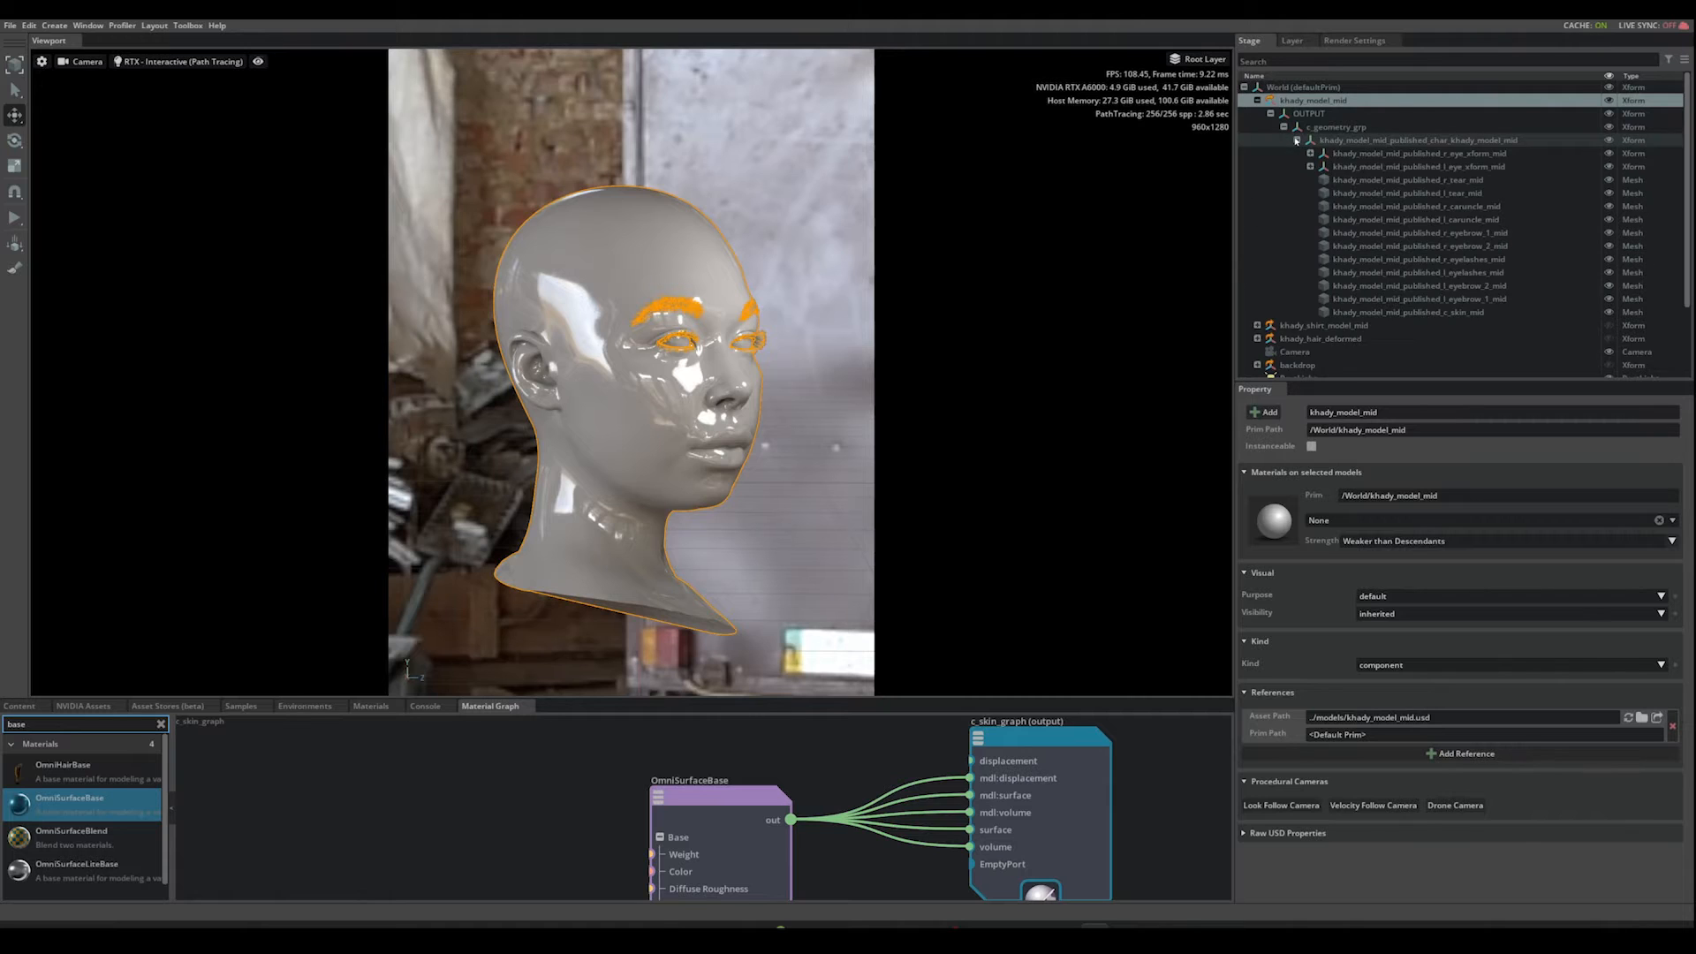
{"action": "left_click", "coordinate": [1432, 312]}
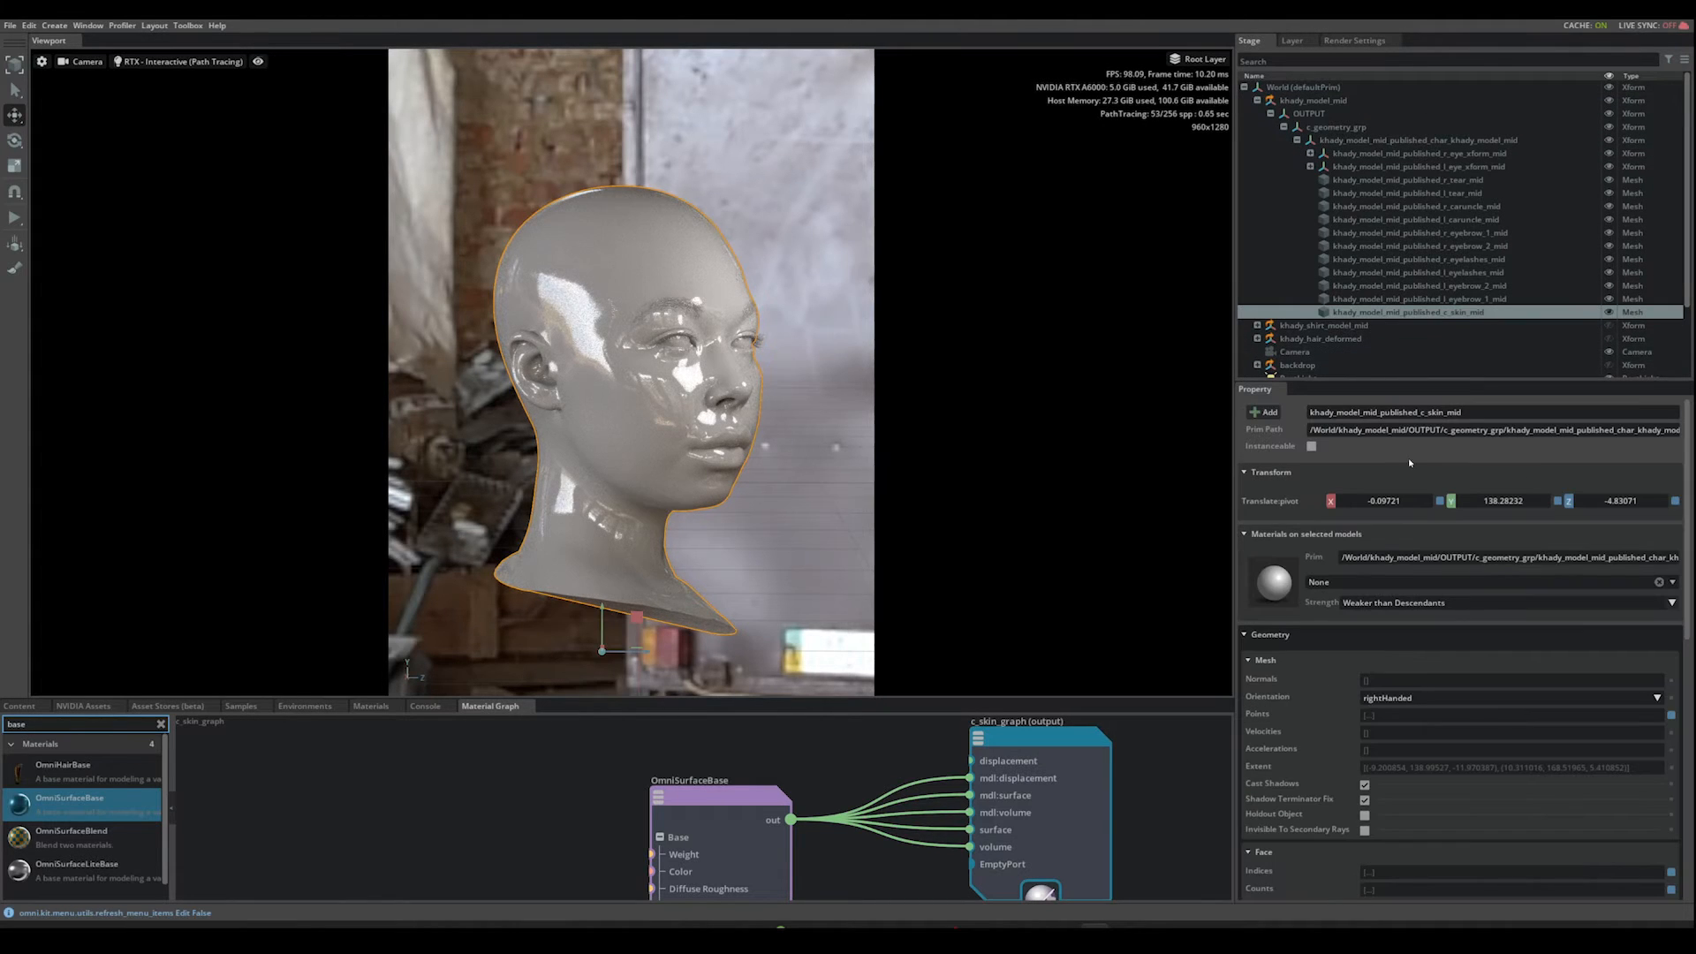
{"action": "left_click", "coordinate": [1349, 582]}
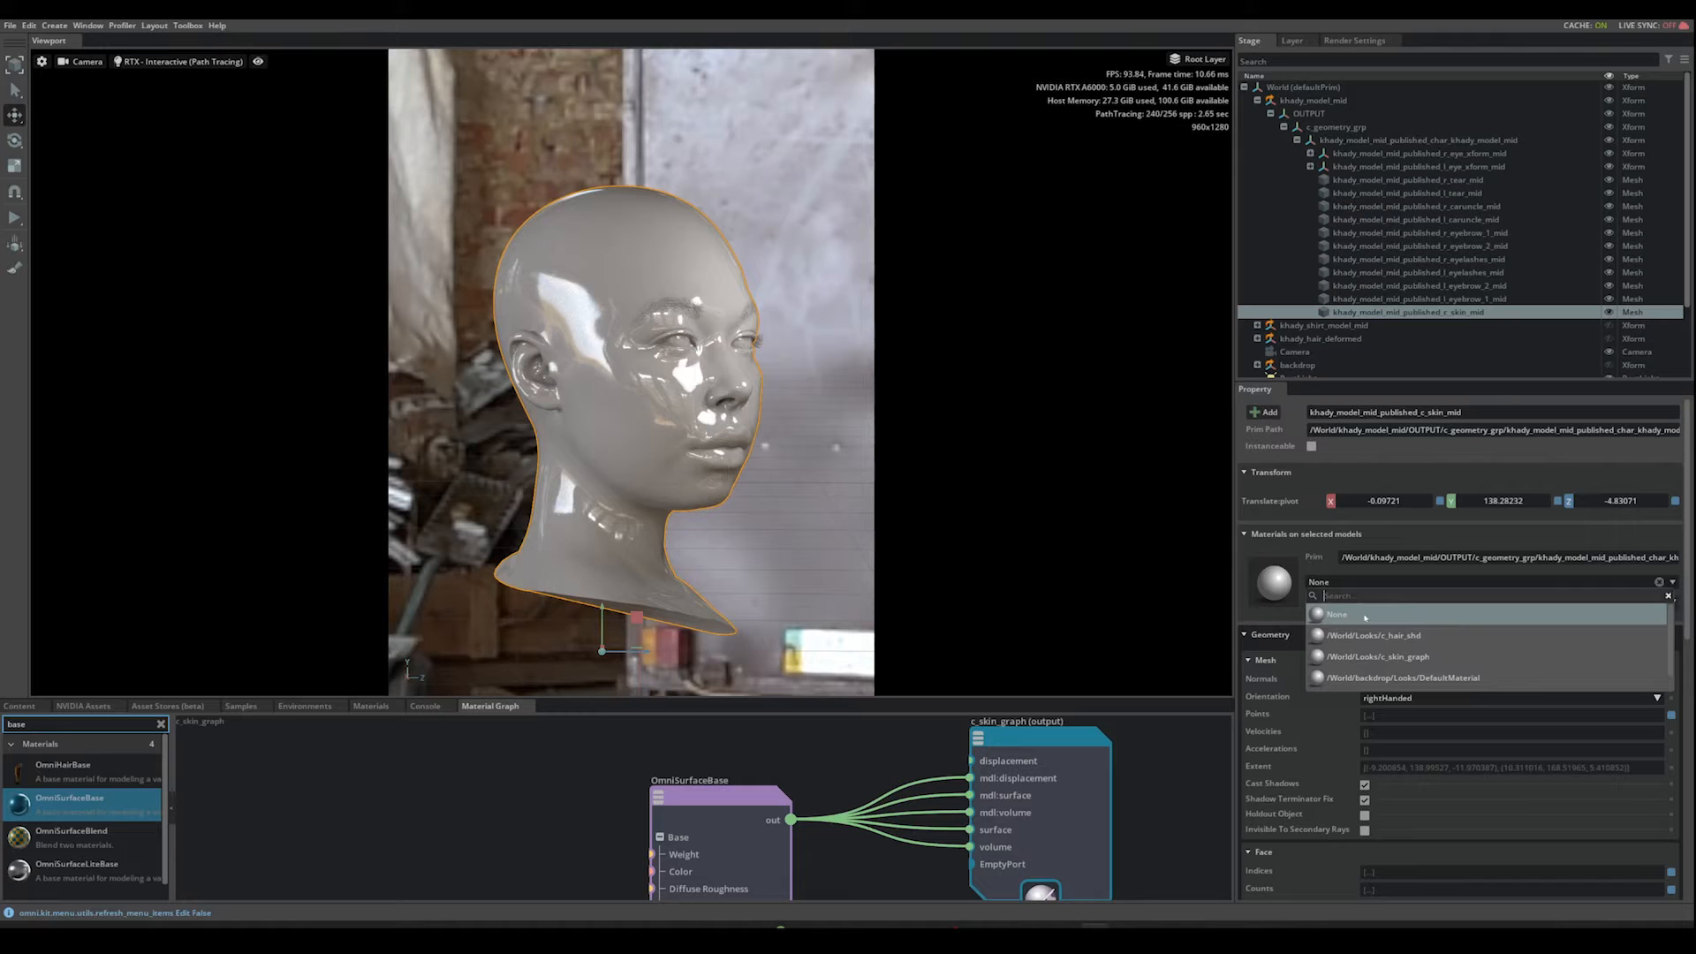
{"action": "left_click", "coordinate": [1378, 656]}
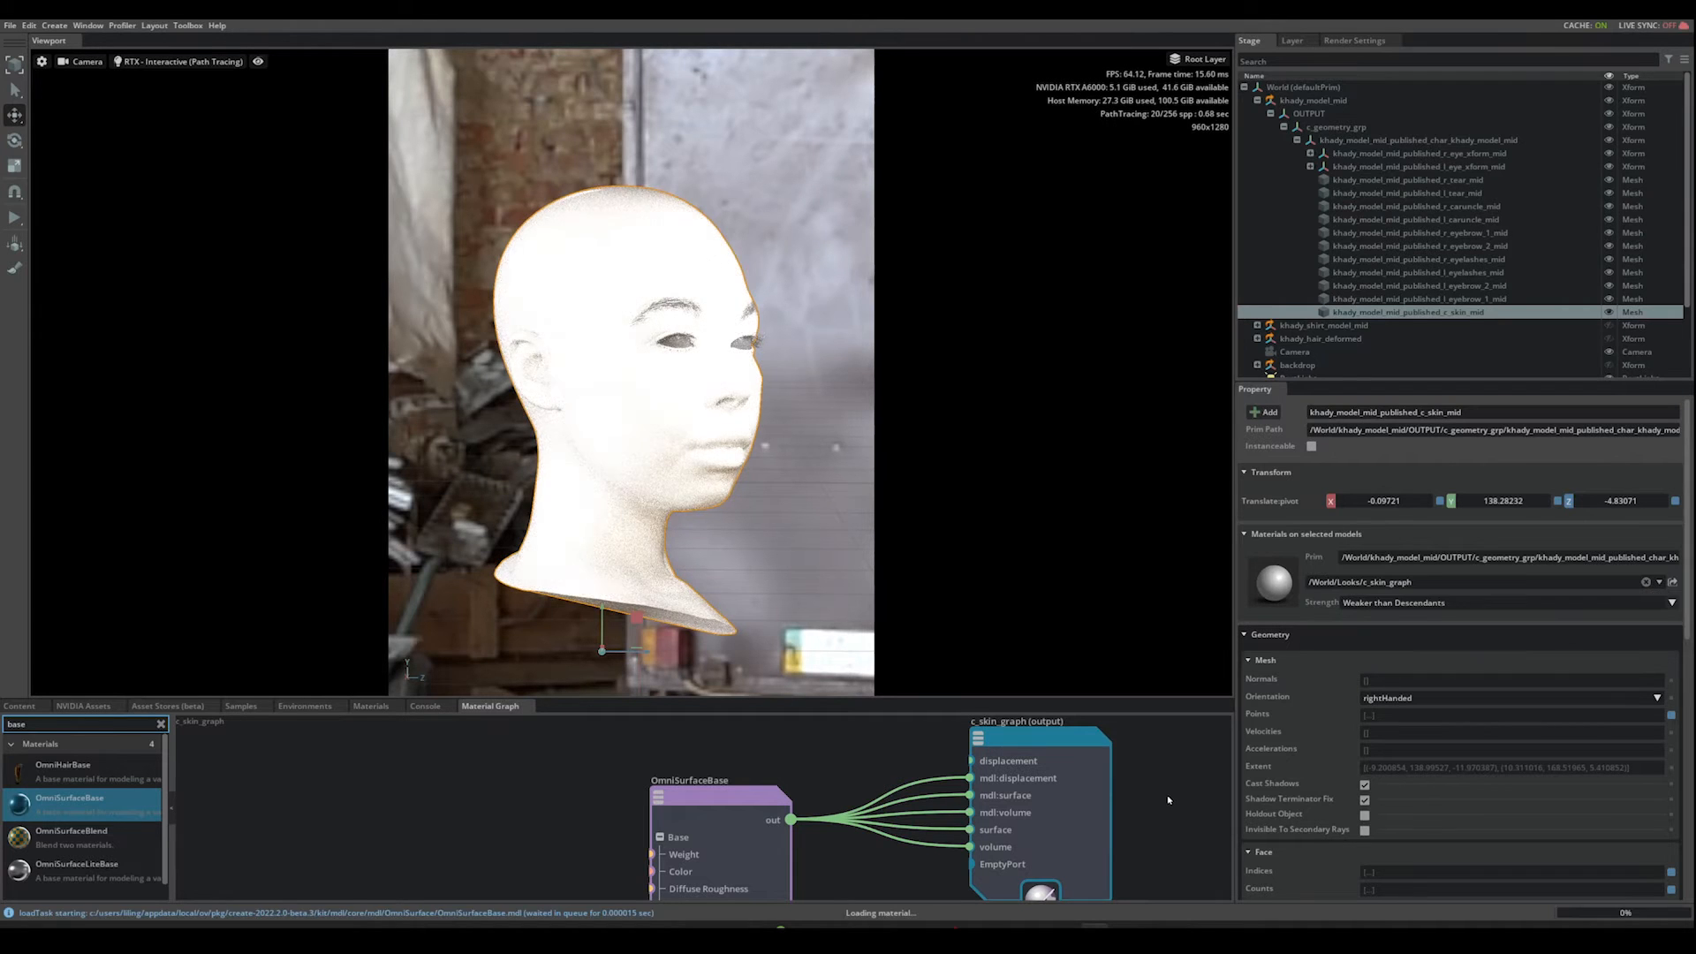
{"action": "left_click", "coordinate": [1167, 800]}
Step: Search the node library for "file" and add a high-level Bitmap texture node in front of the OmniSurfaceBase node
{"action": "middle_click_drag", "start_coordinate": [1165, 805], "coordinate": [1155, 786]}
{"action": "scroll", "coordinate": [1154, 787], "scroll_direction": "down", "scroll_amount": 2}
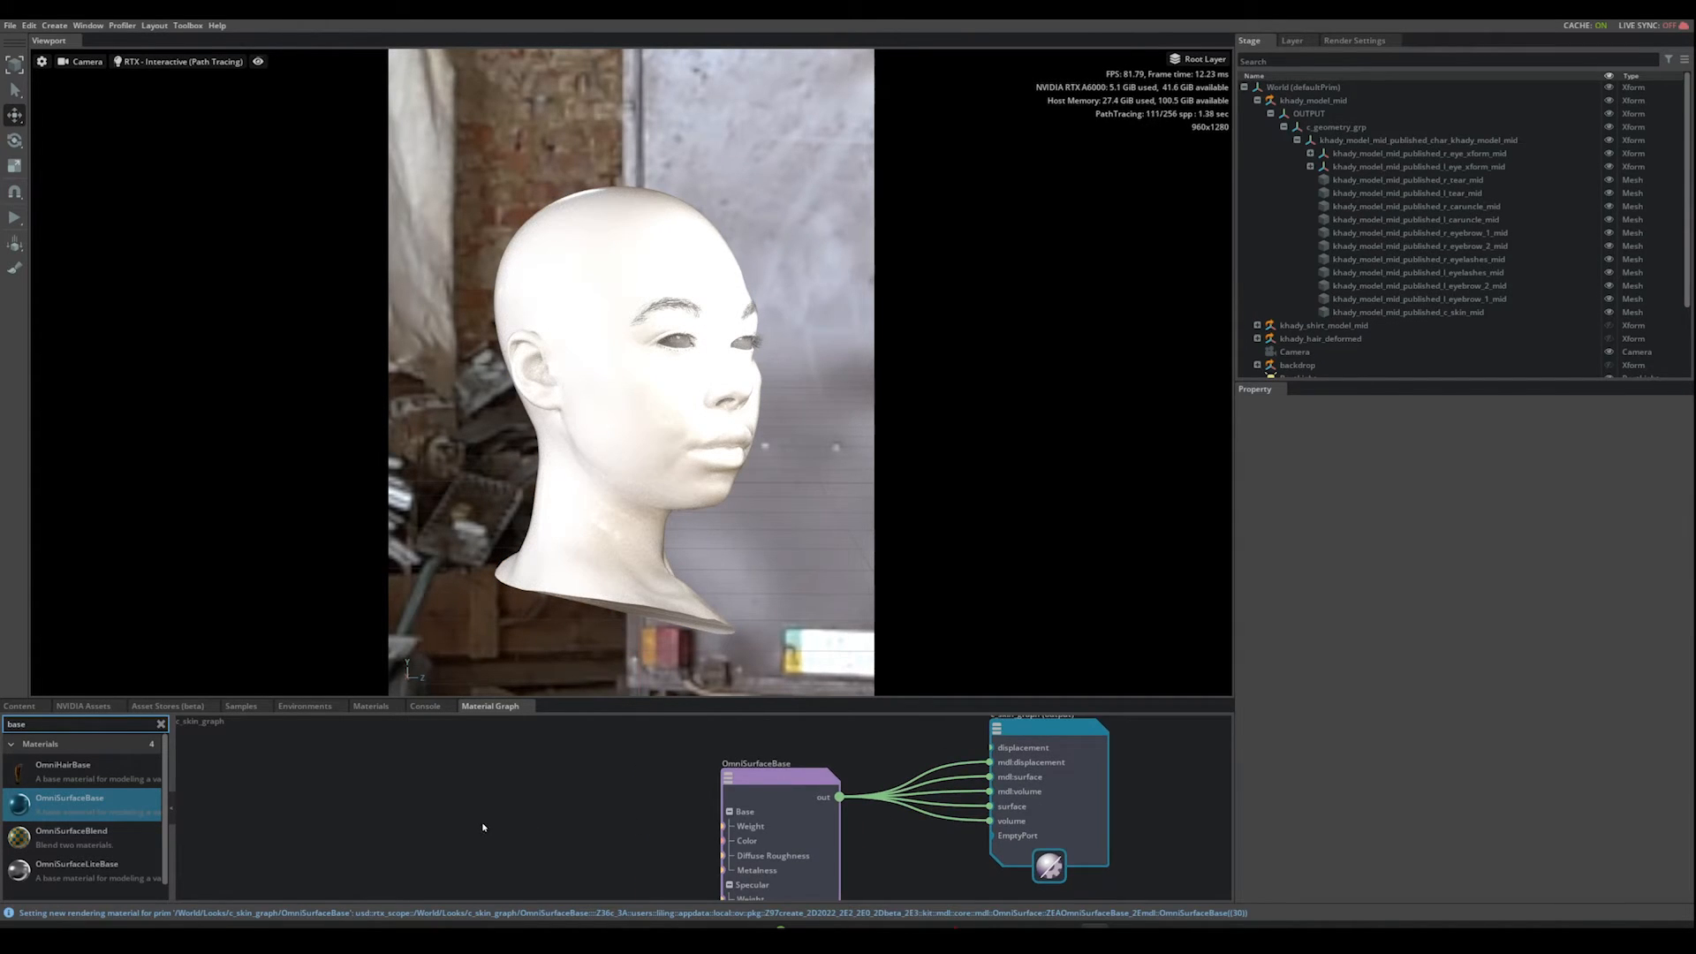
{"action": "scroll", "coordinate": [483, 827], "scroll_direction": "down", "scroll_amount": 1}
{"action": "middle_click_drag", "start_coordinate": [506, 828], "coordinate": [737, 814]}
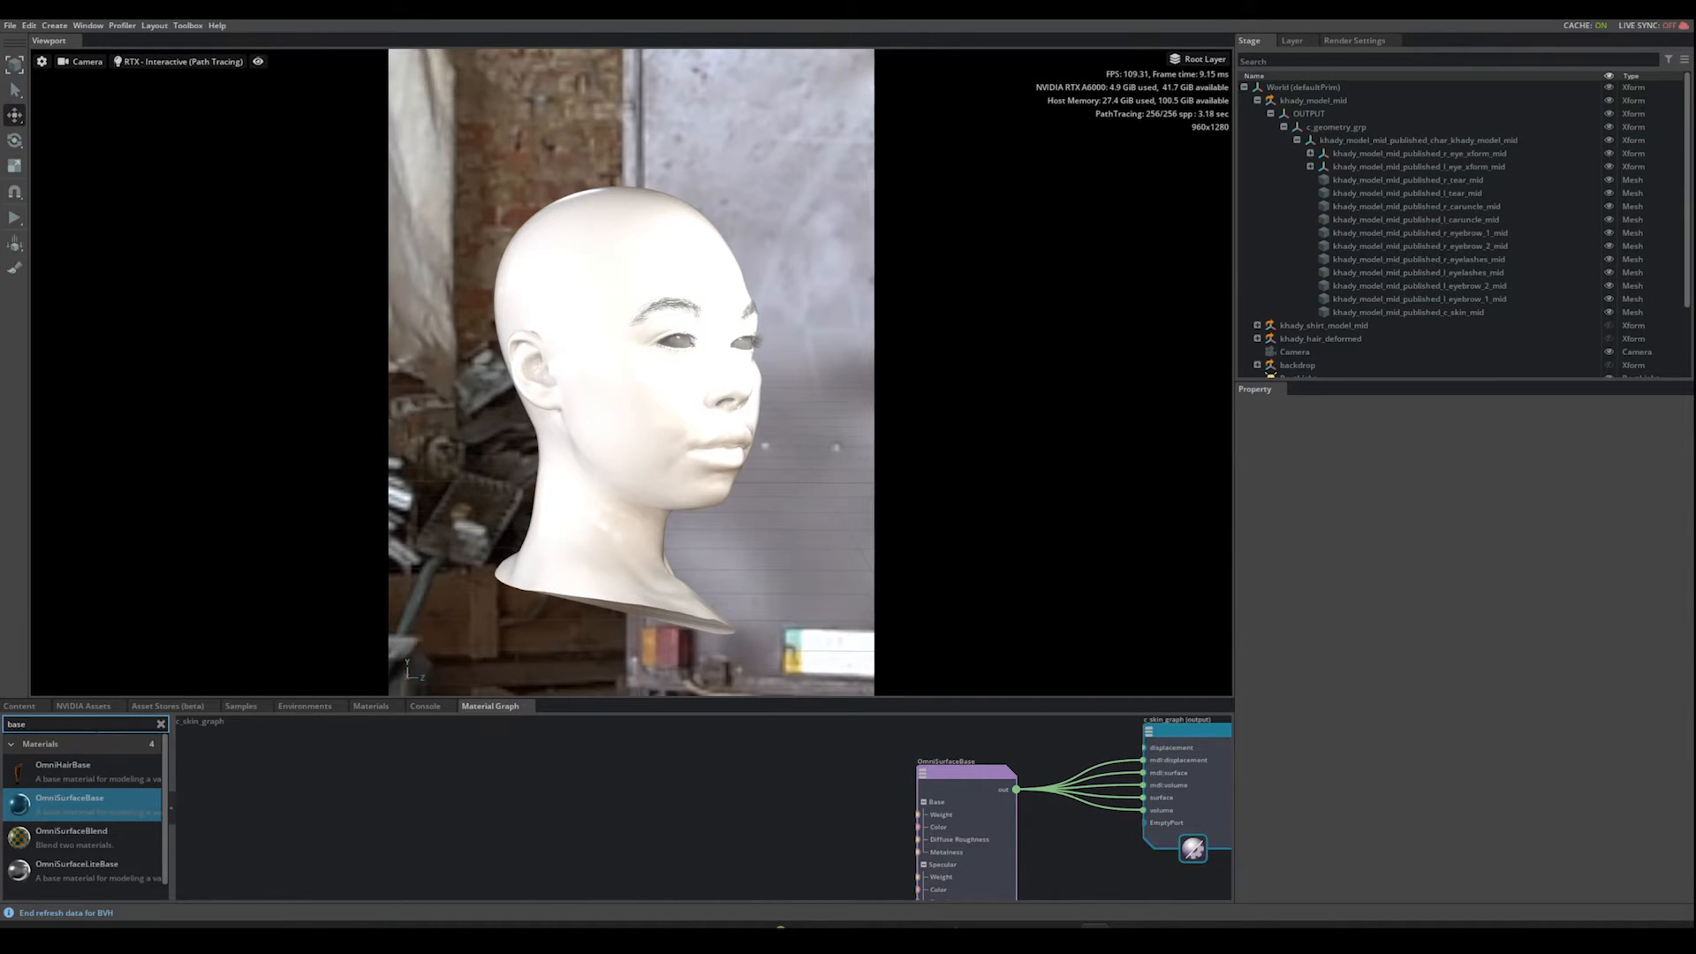
{"action": "double_click", "coordinate": [96, 726]}
{"action": "type", "text": "file"}
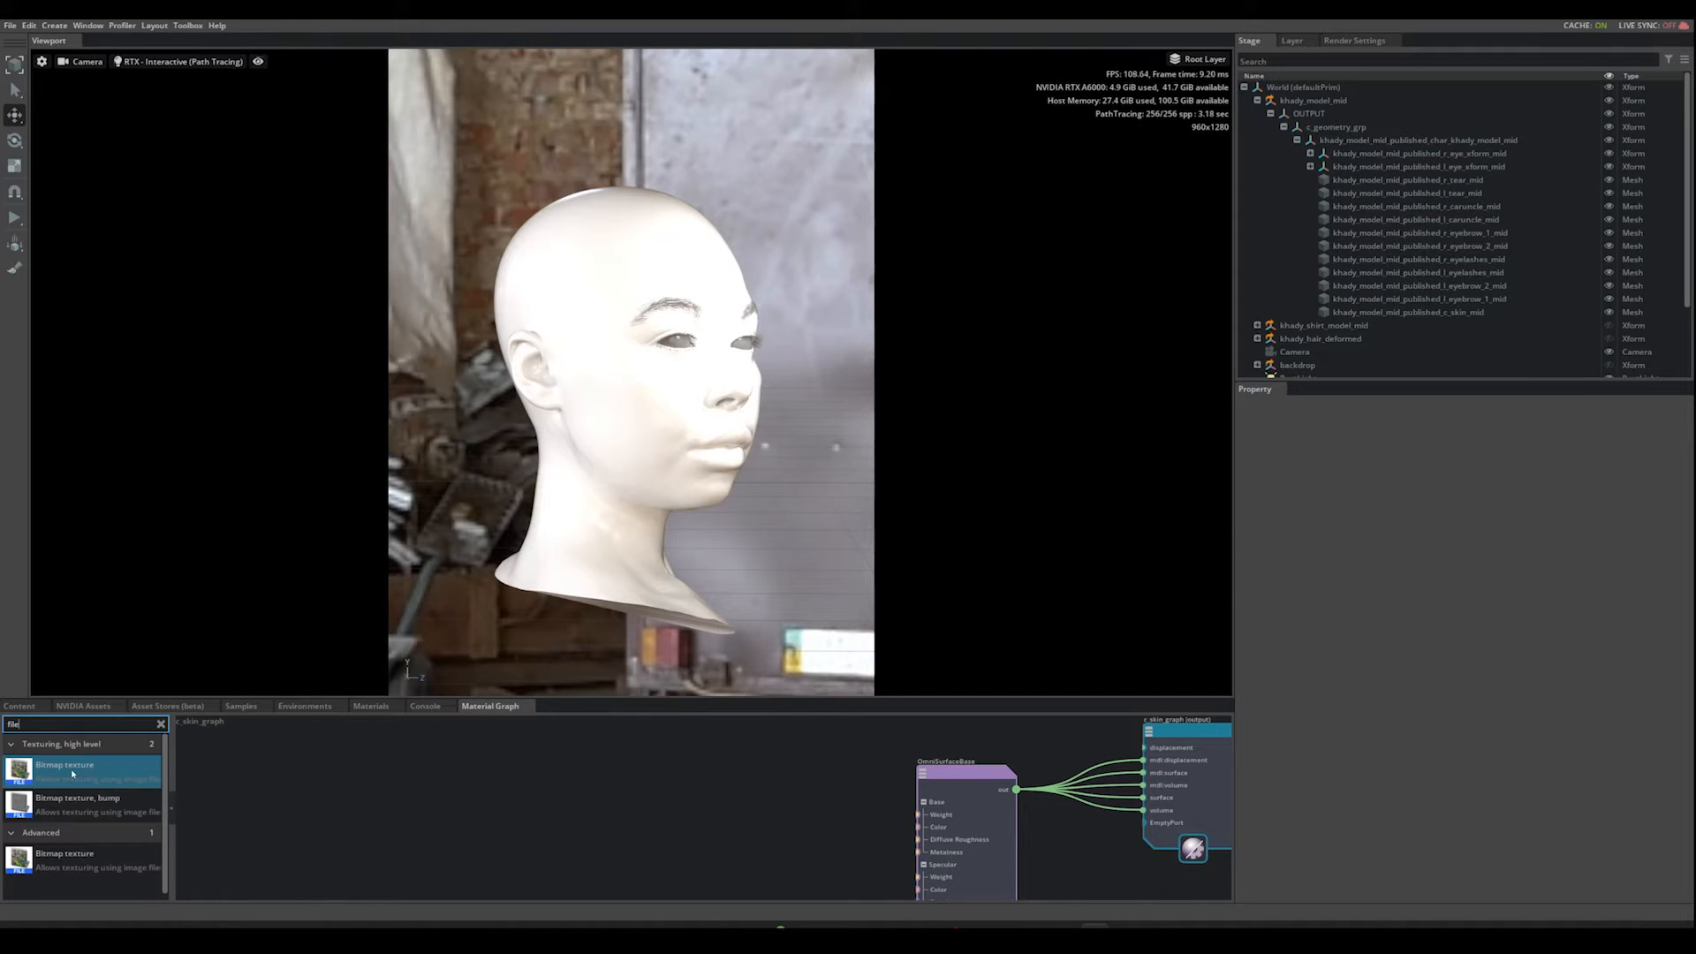
{"action": "left_click_drag", "start_coordinate": [58, 775], "coordinate": [530, 788]}
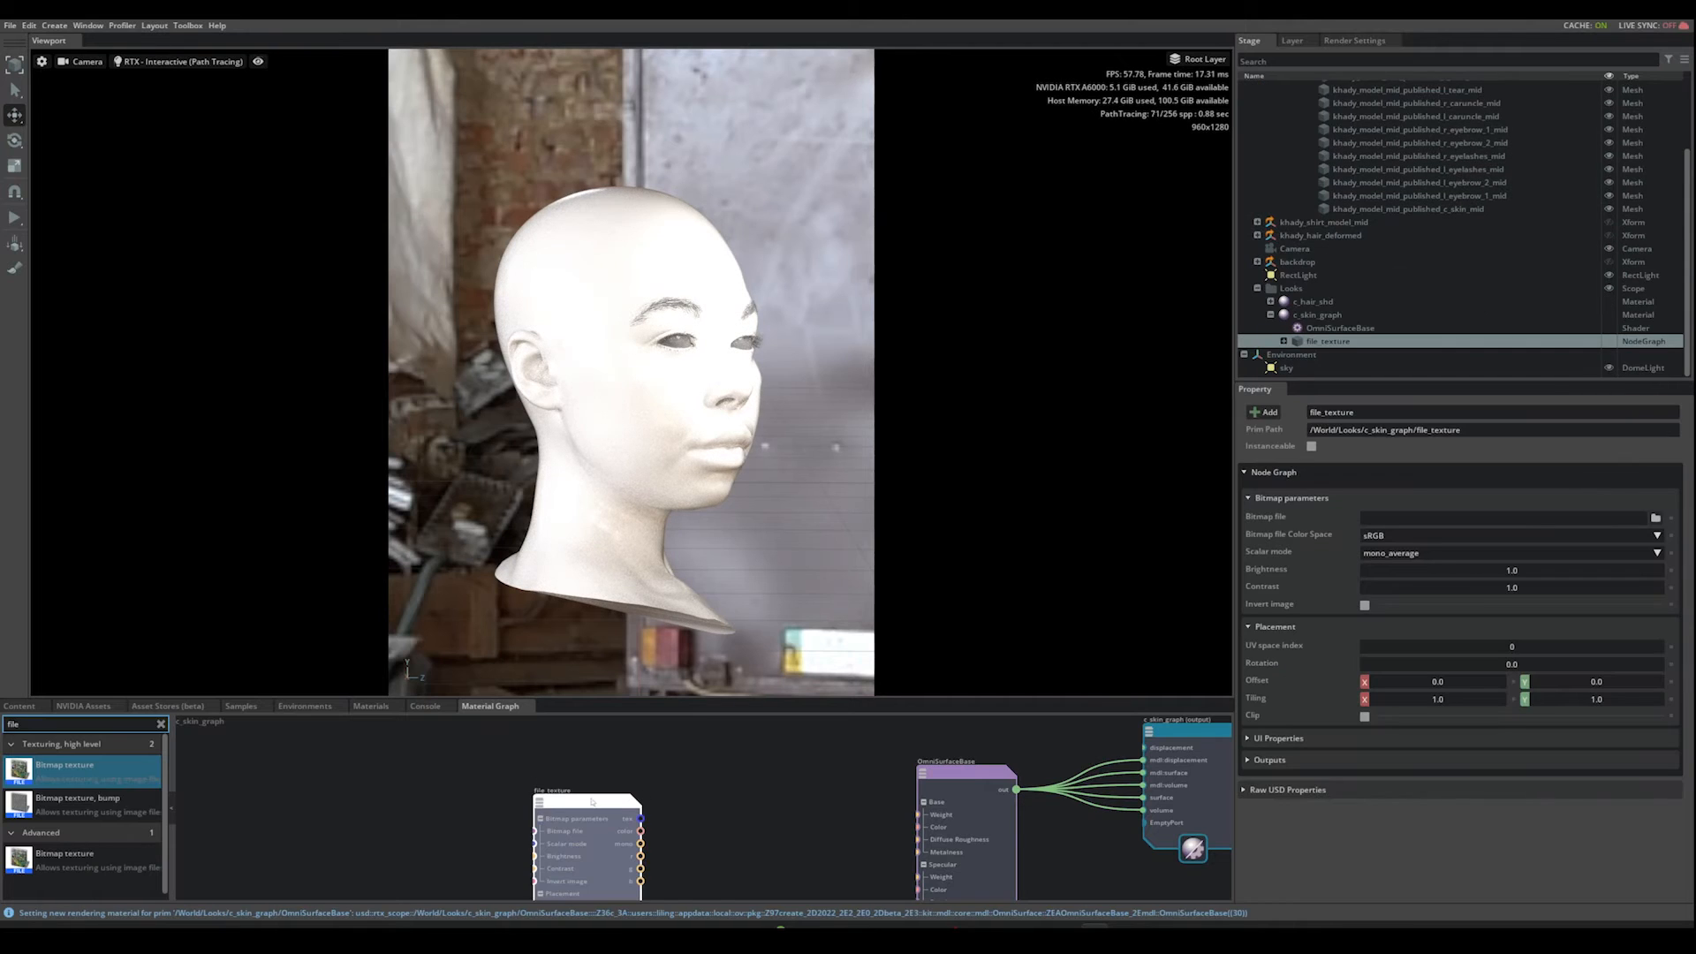
{"action": "left_click_drag", "start_coordinate": [641, 797], "coordinate": [671, 793]}
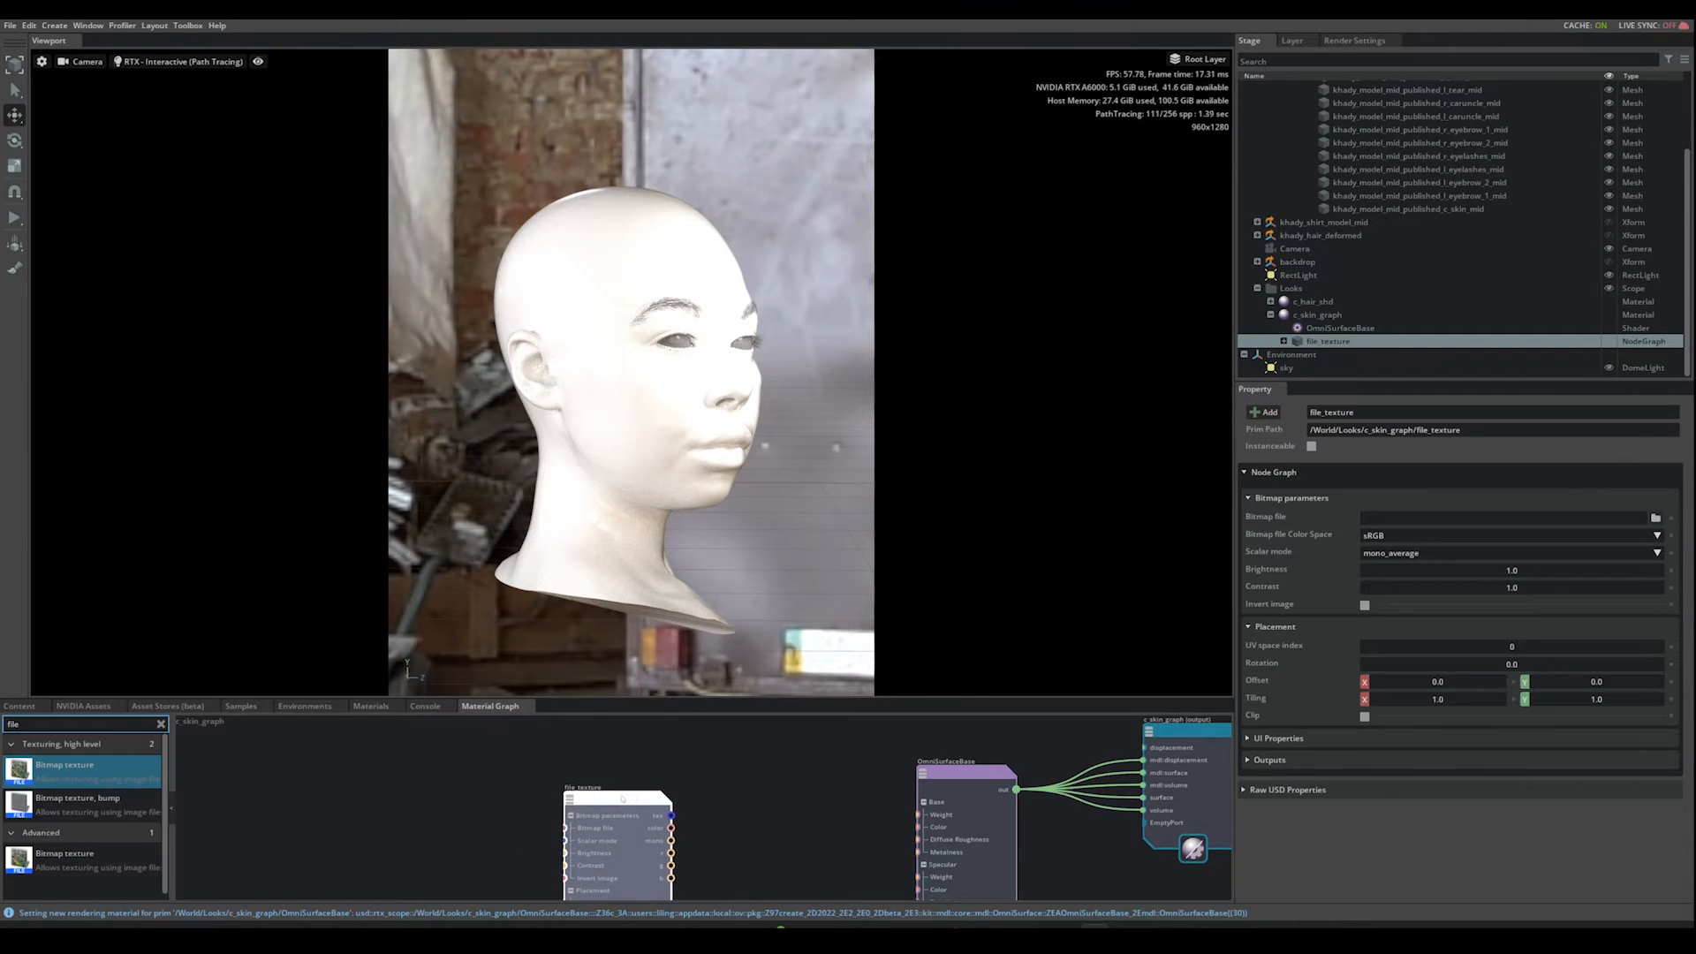
Step: Load XYZ_albedo_lin_srgb.1001.exr from the sourceimages folder as the texture node's bitmap file and set its color space to raw
{"action": "left_click", "coordinate": [1655, 518]}
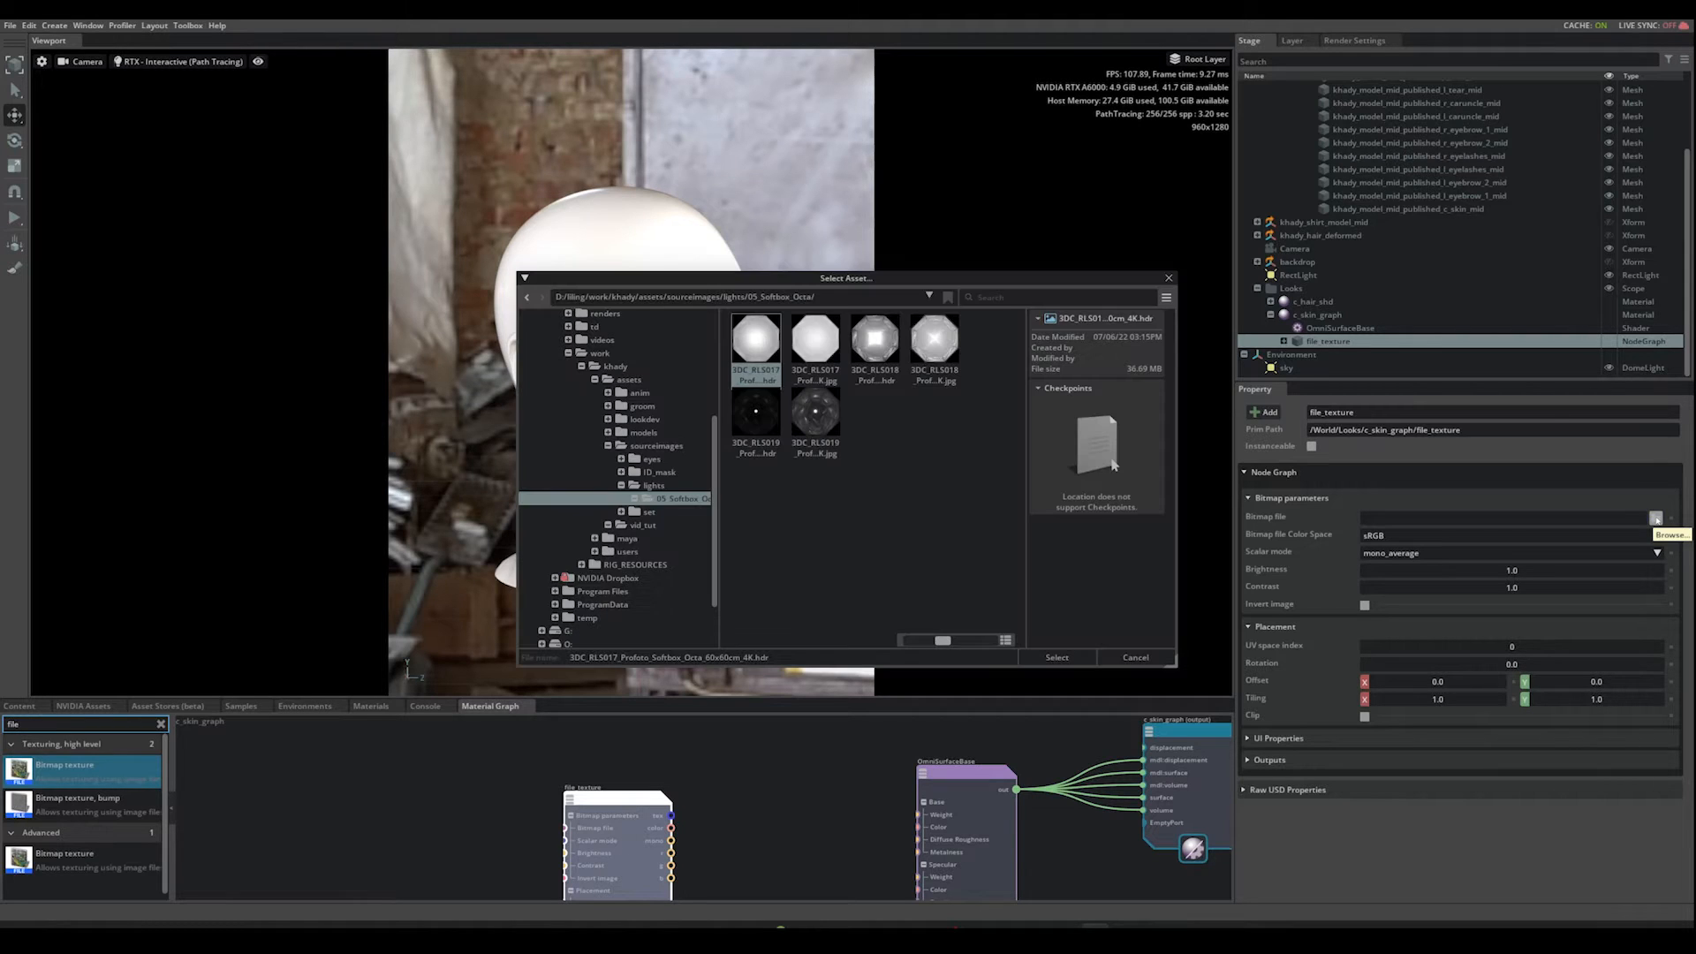
{"action": "left_click", "coordinate": [667, 446]}
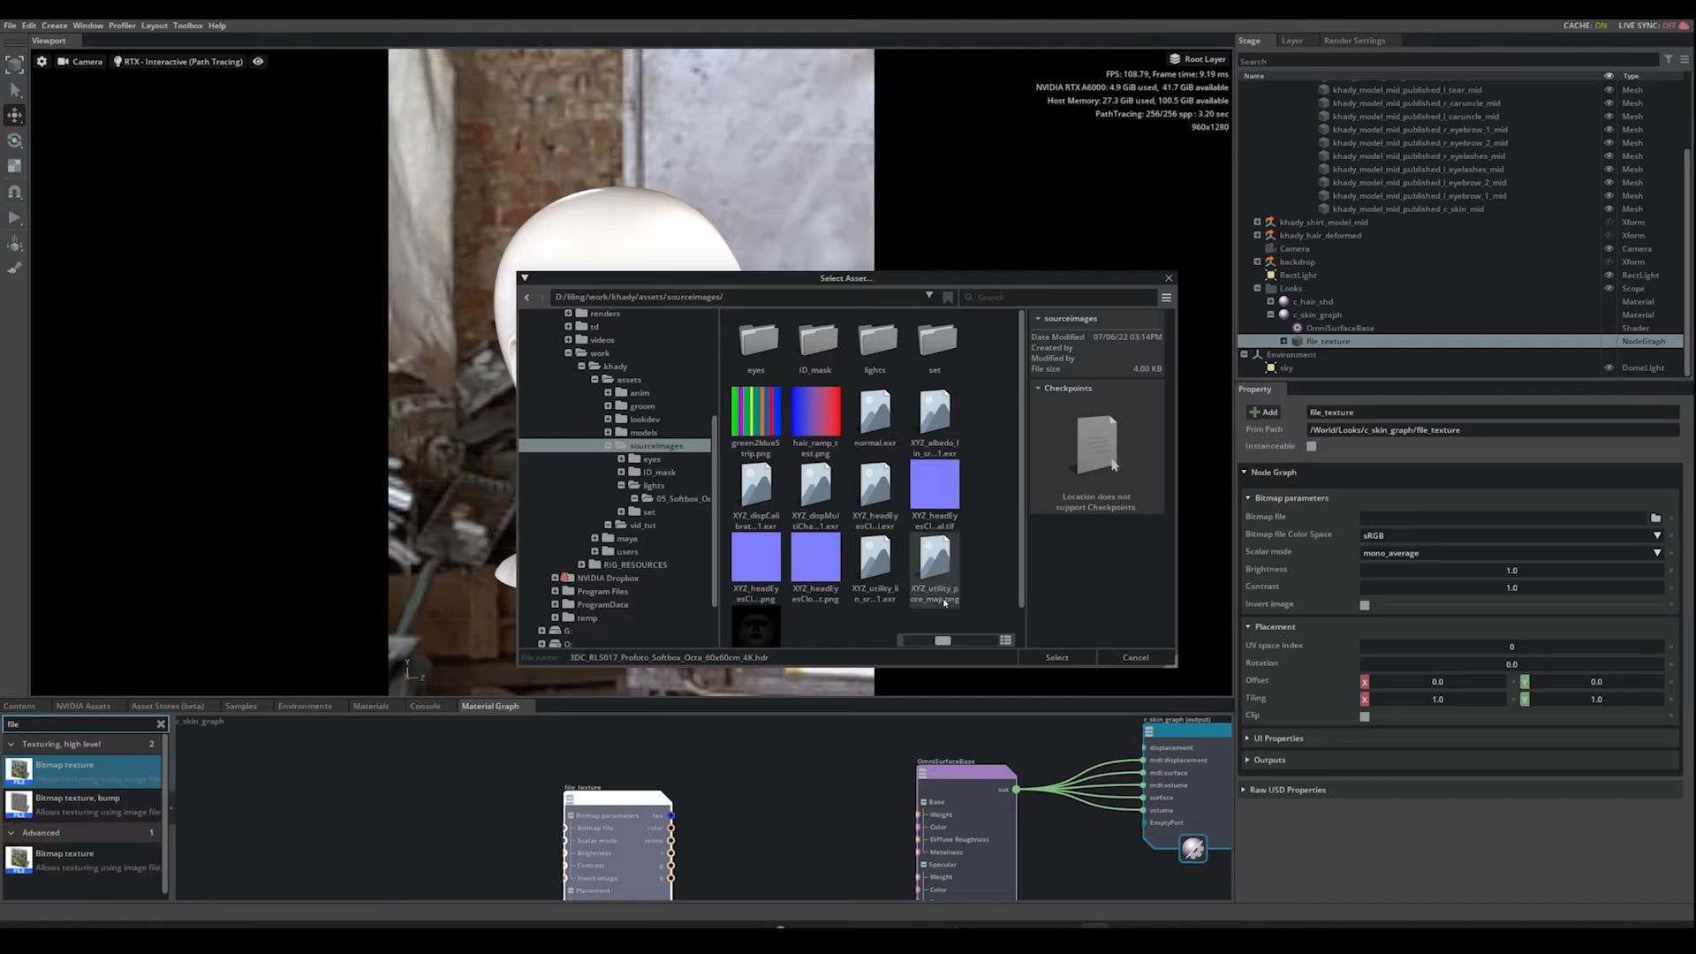
{"action": "left_click", "coordinate": [1005, 640]}
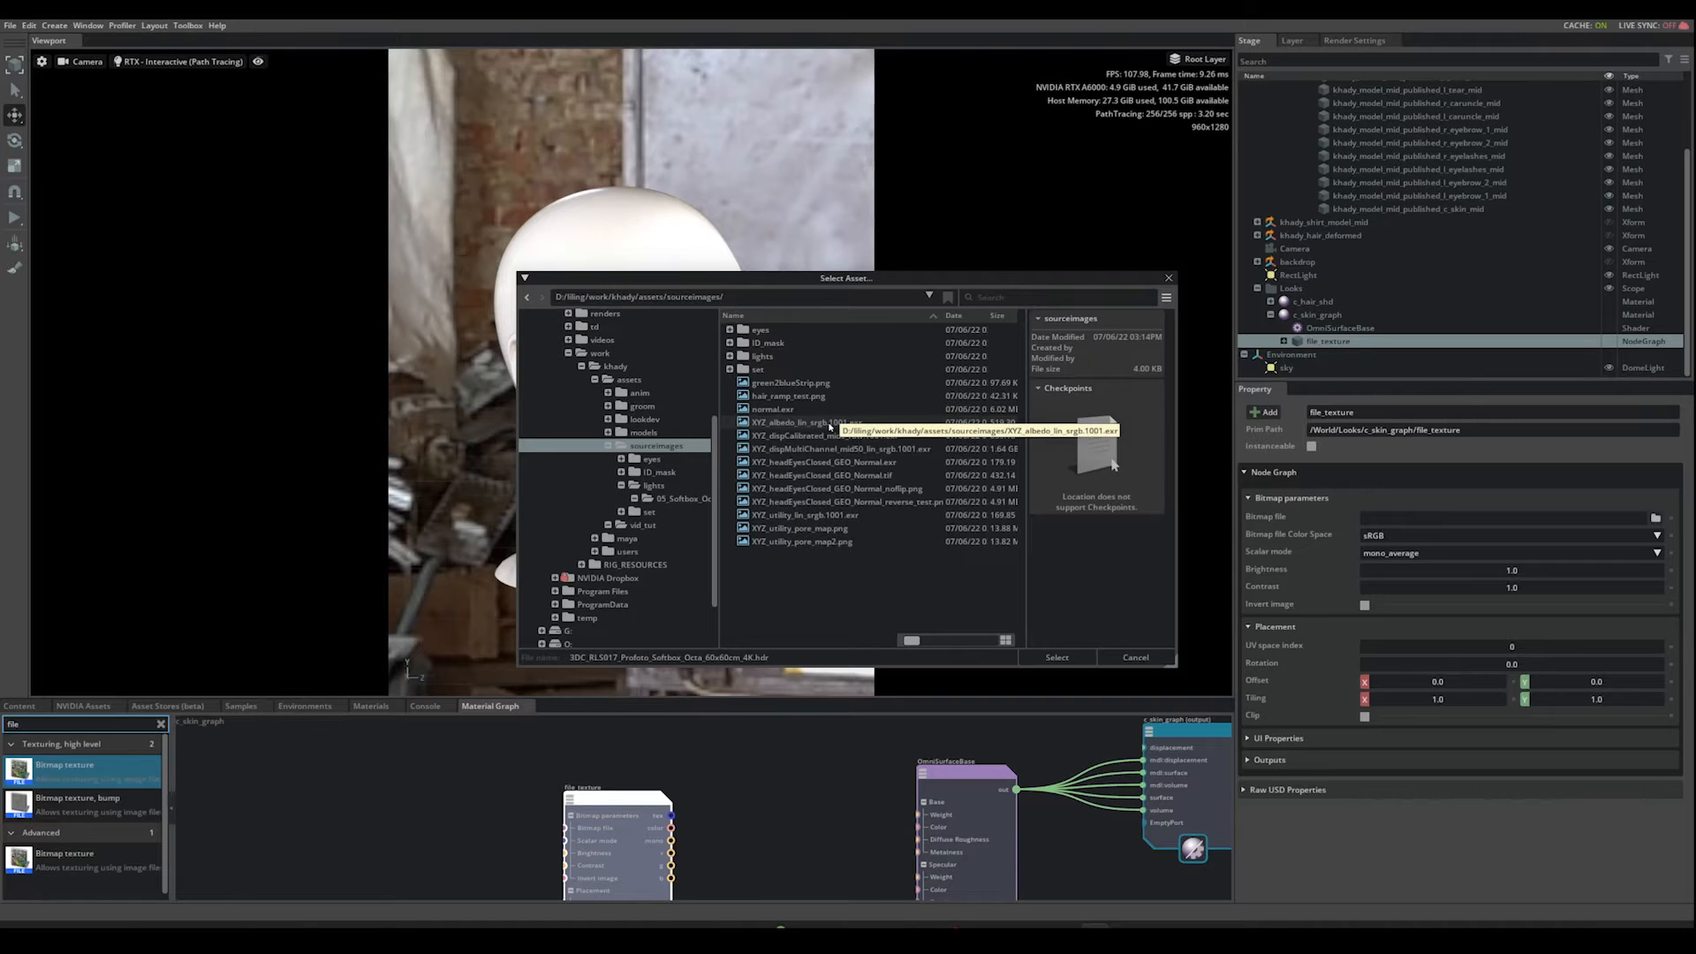
{"action": "left_click", "coordinate": [831, 427]}
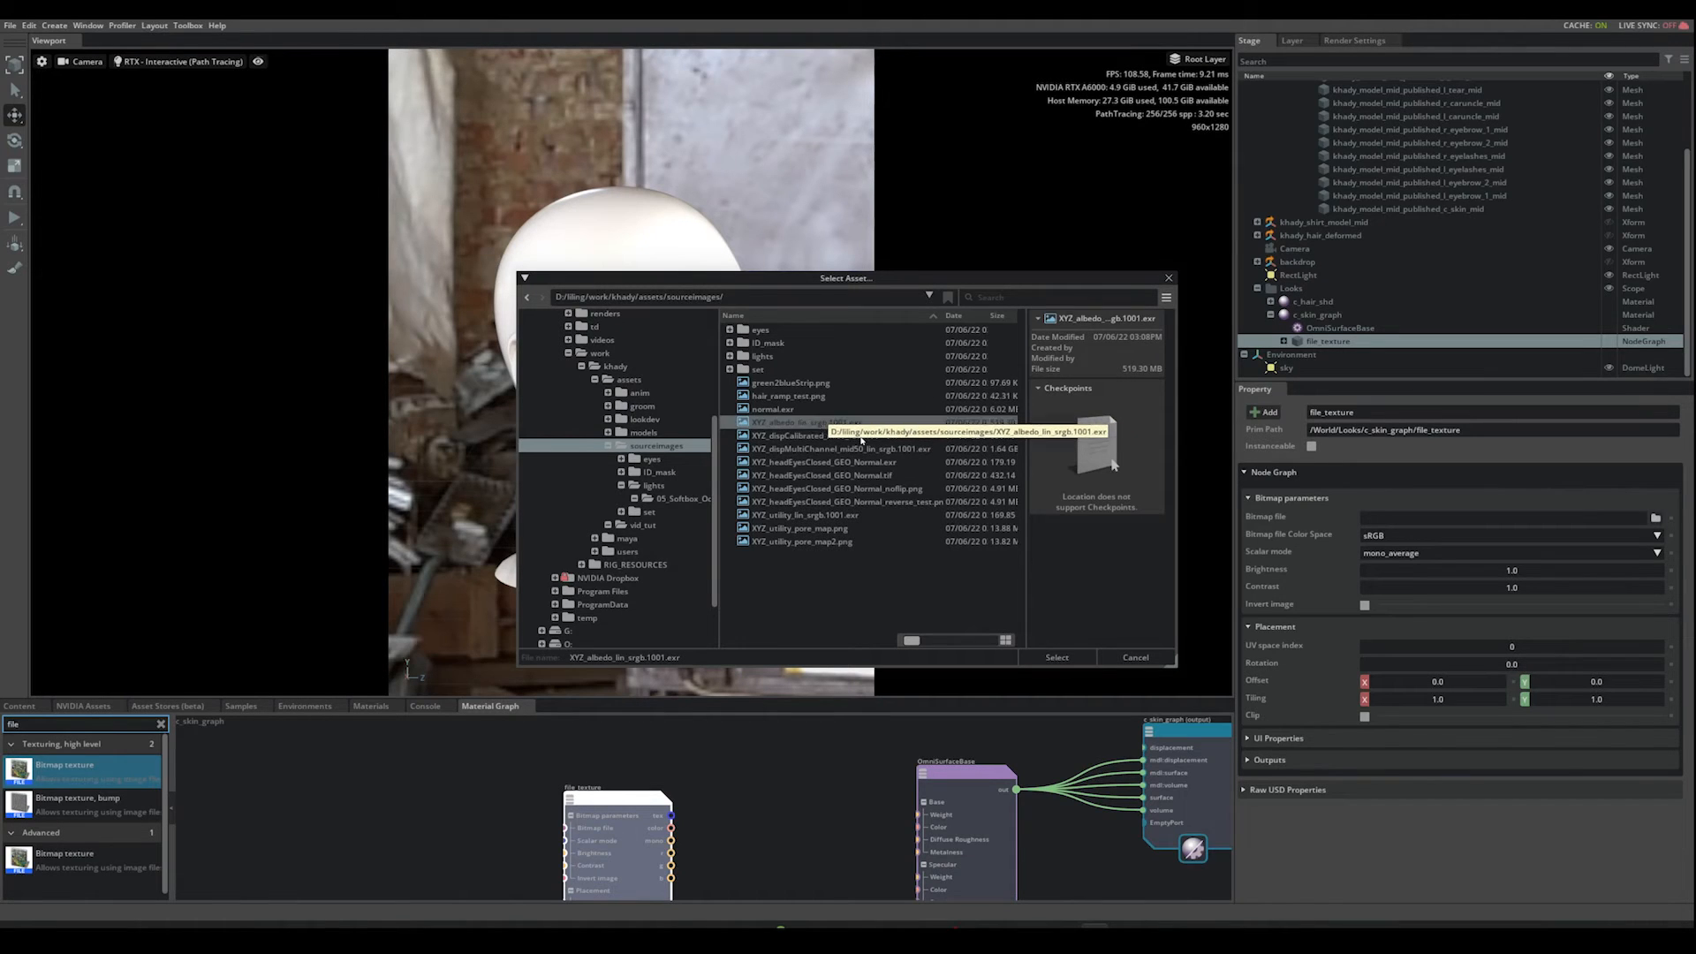
{"action": "left_click", "coordinate": [1058, 658]}
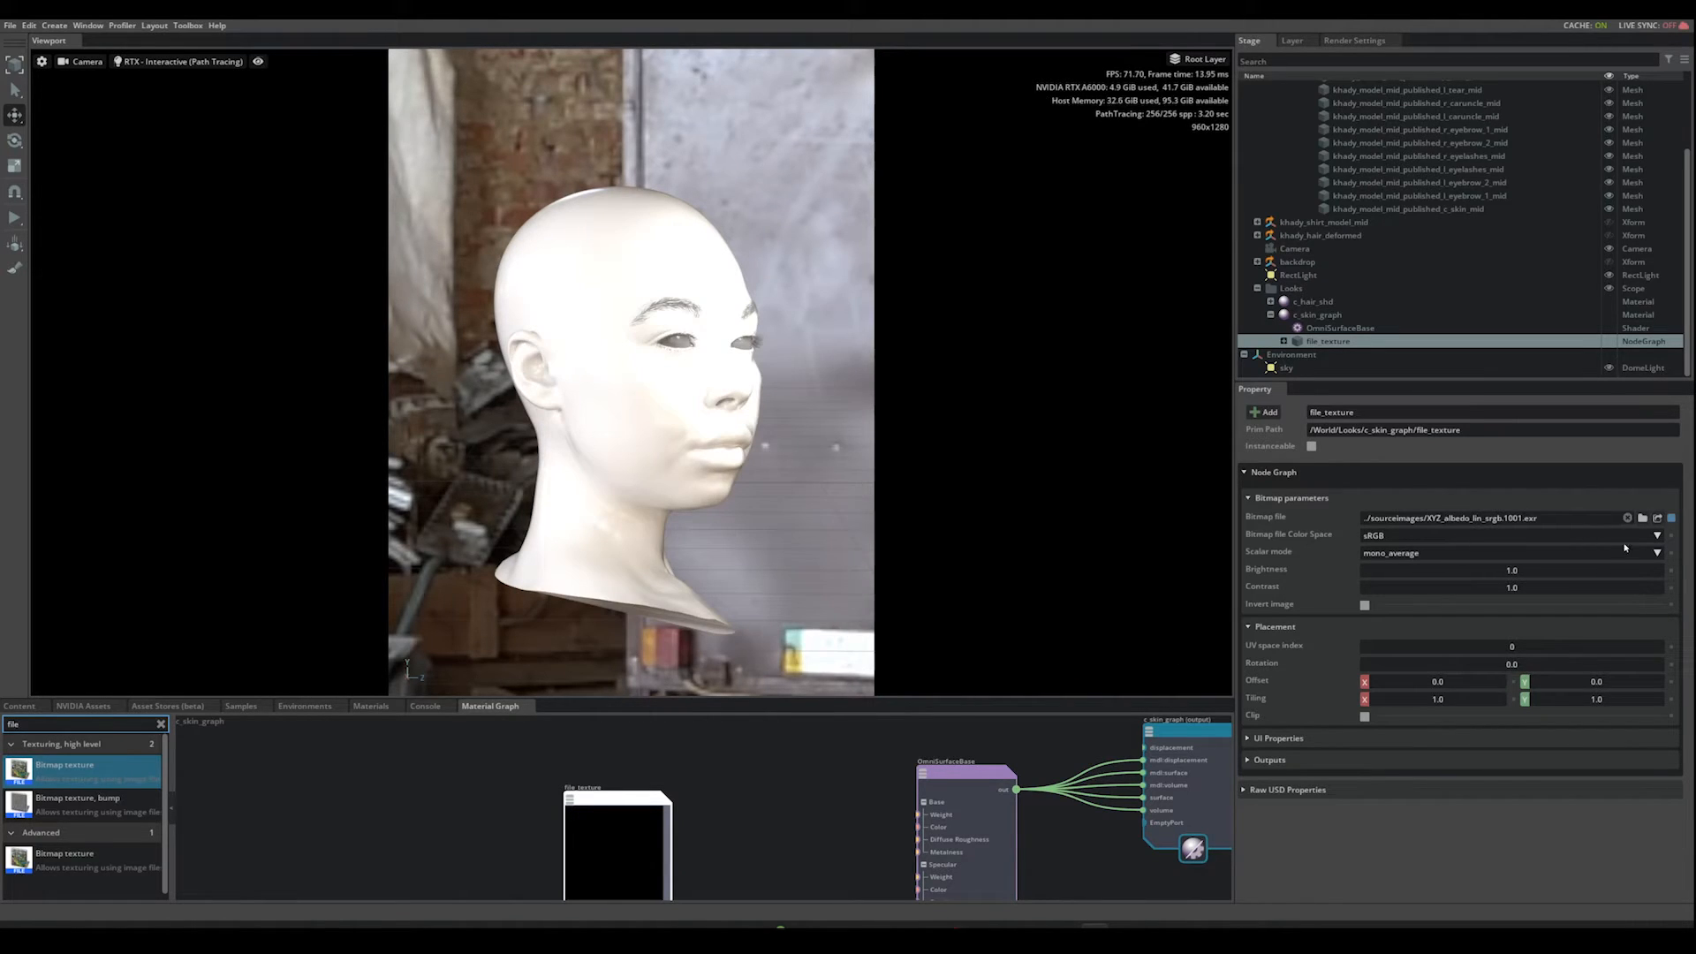
{"action": "left_click", "coordinate": [1428, 535]}
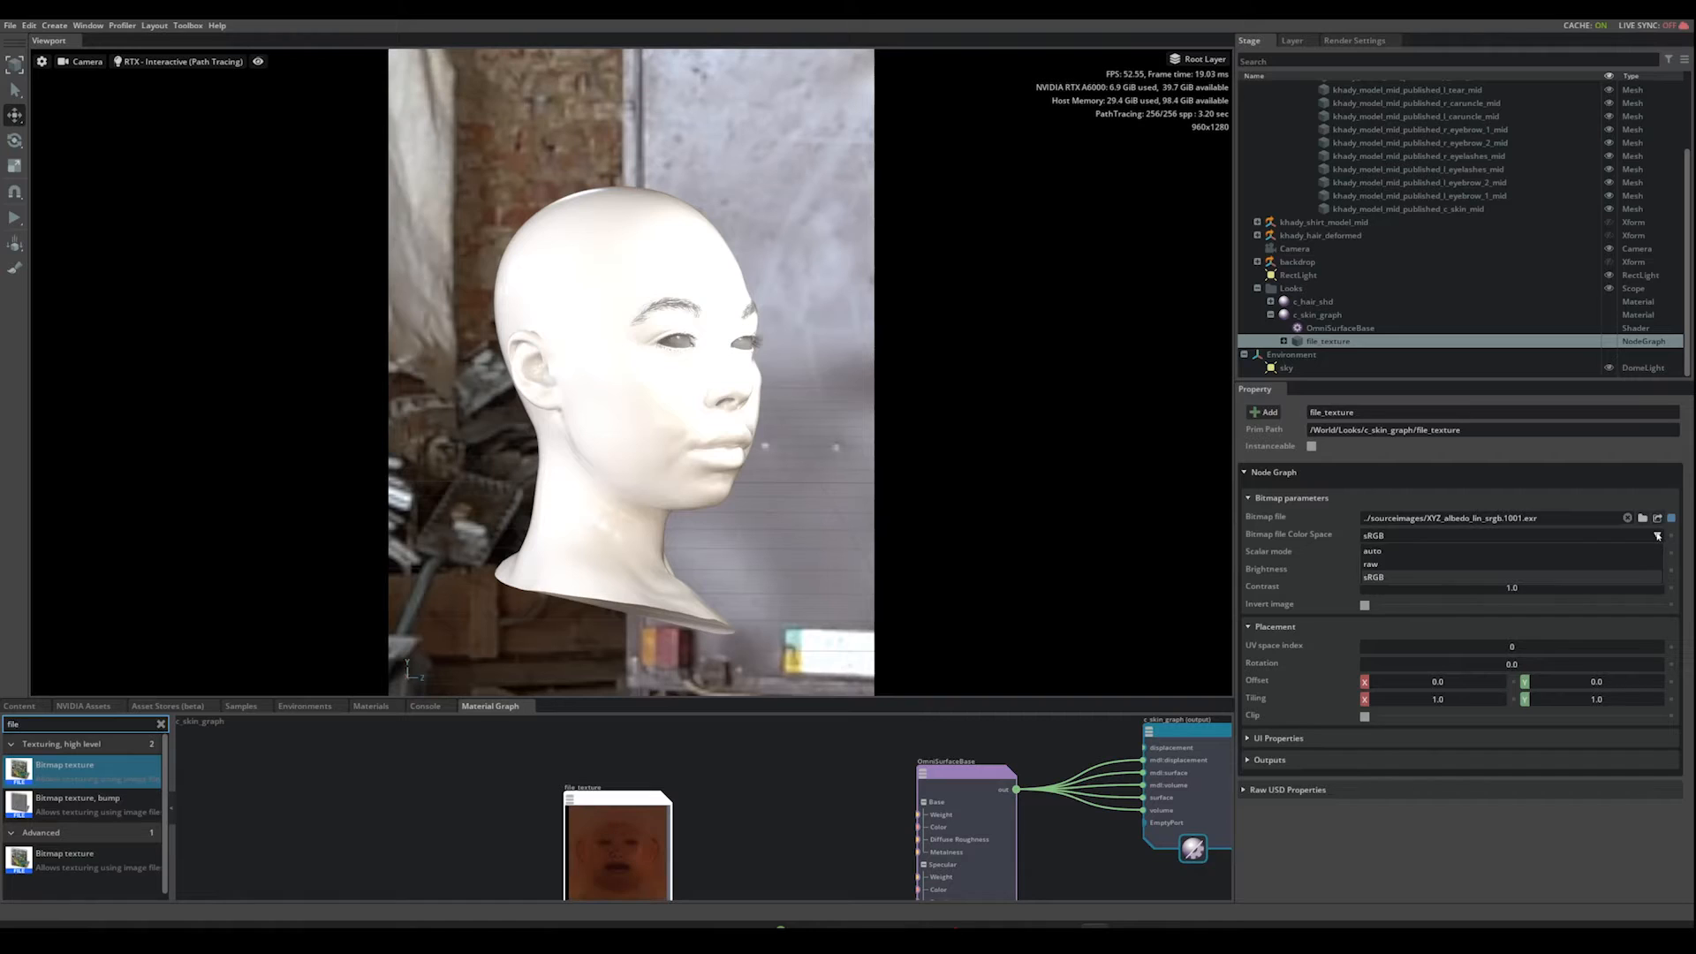
{"action": "left_click", "coordinate": [1371, 564]}
Step: Connect the bitmap texture's color port to the OmniSurfaceBase Base Color input, and move the two nodes closer together
{"action": "left_click_drag", "start_coordinate": [640, 796], "coordinate": [702, 774]}
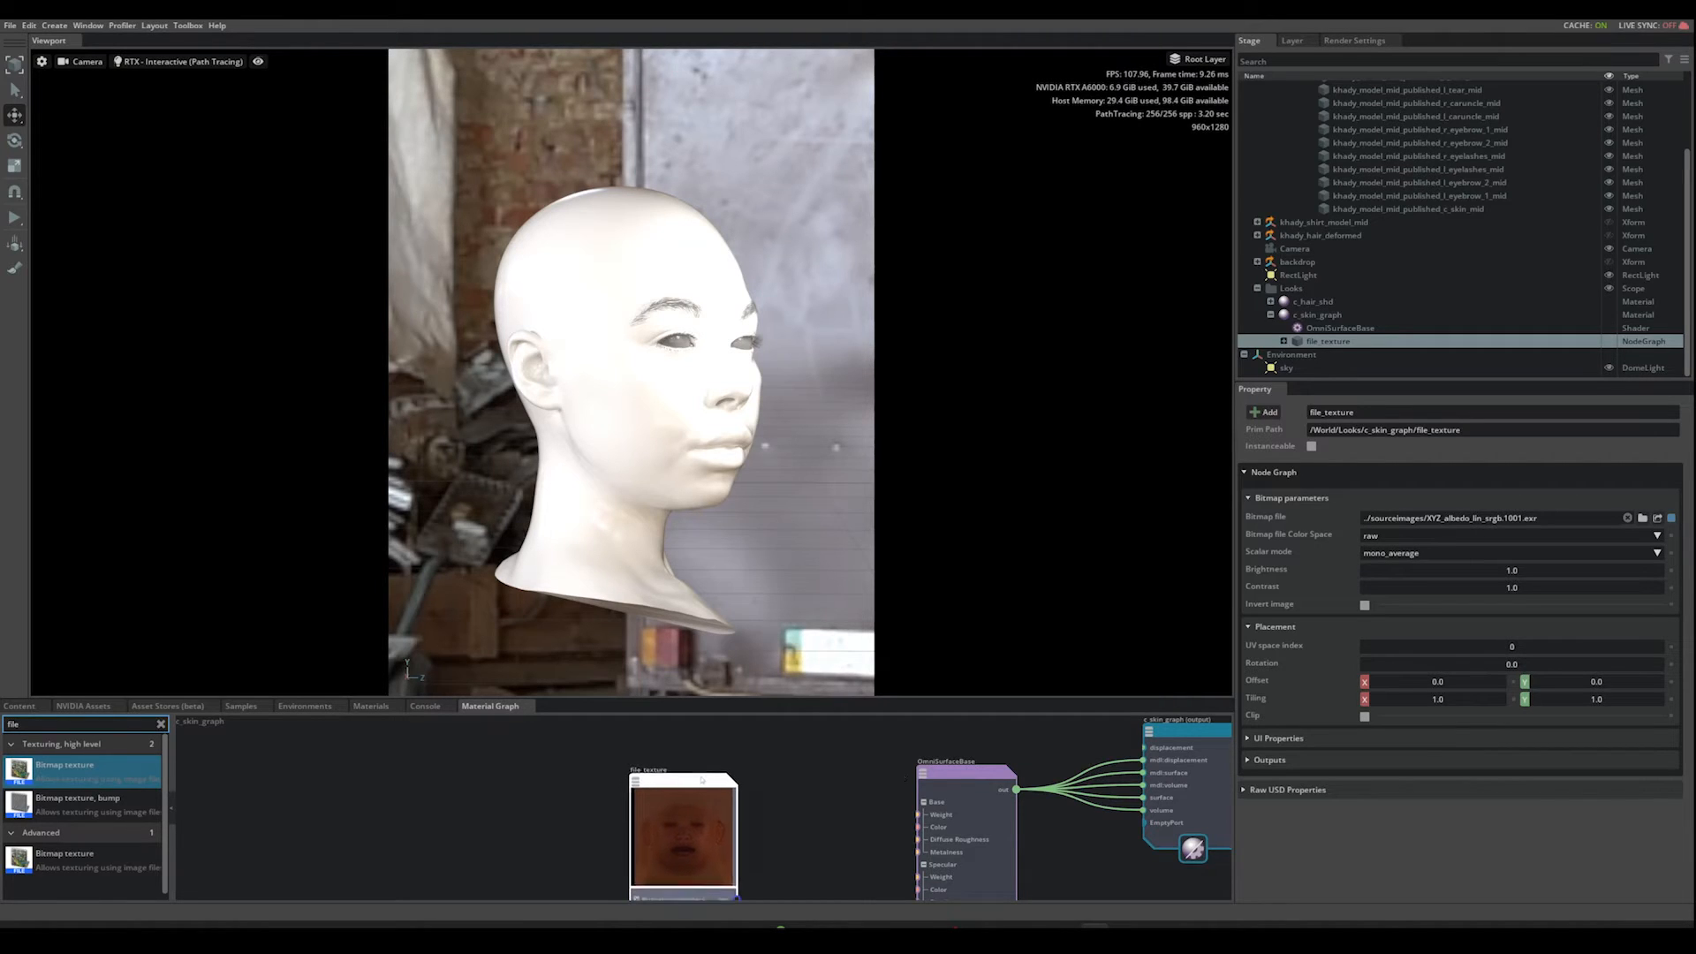
{"action": "scroll", "coordinate": [833, 807], "scroll_direction": "down", "scroll_amount": 1}
{"action": "scroll", "coordinate": [838, 820], "scroll_direction": "up", "scroll_amount": 4}
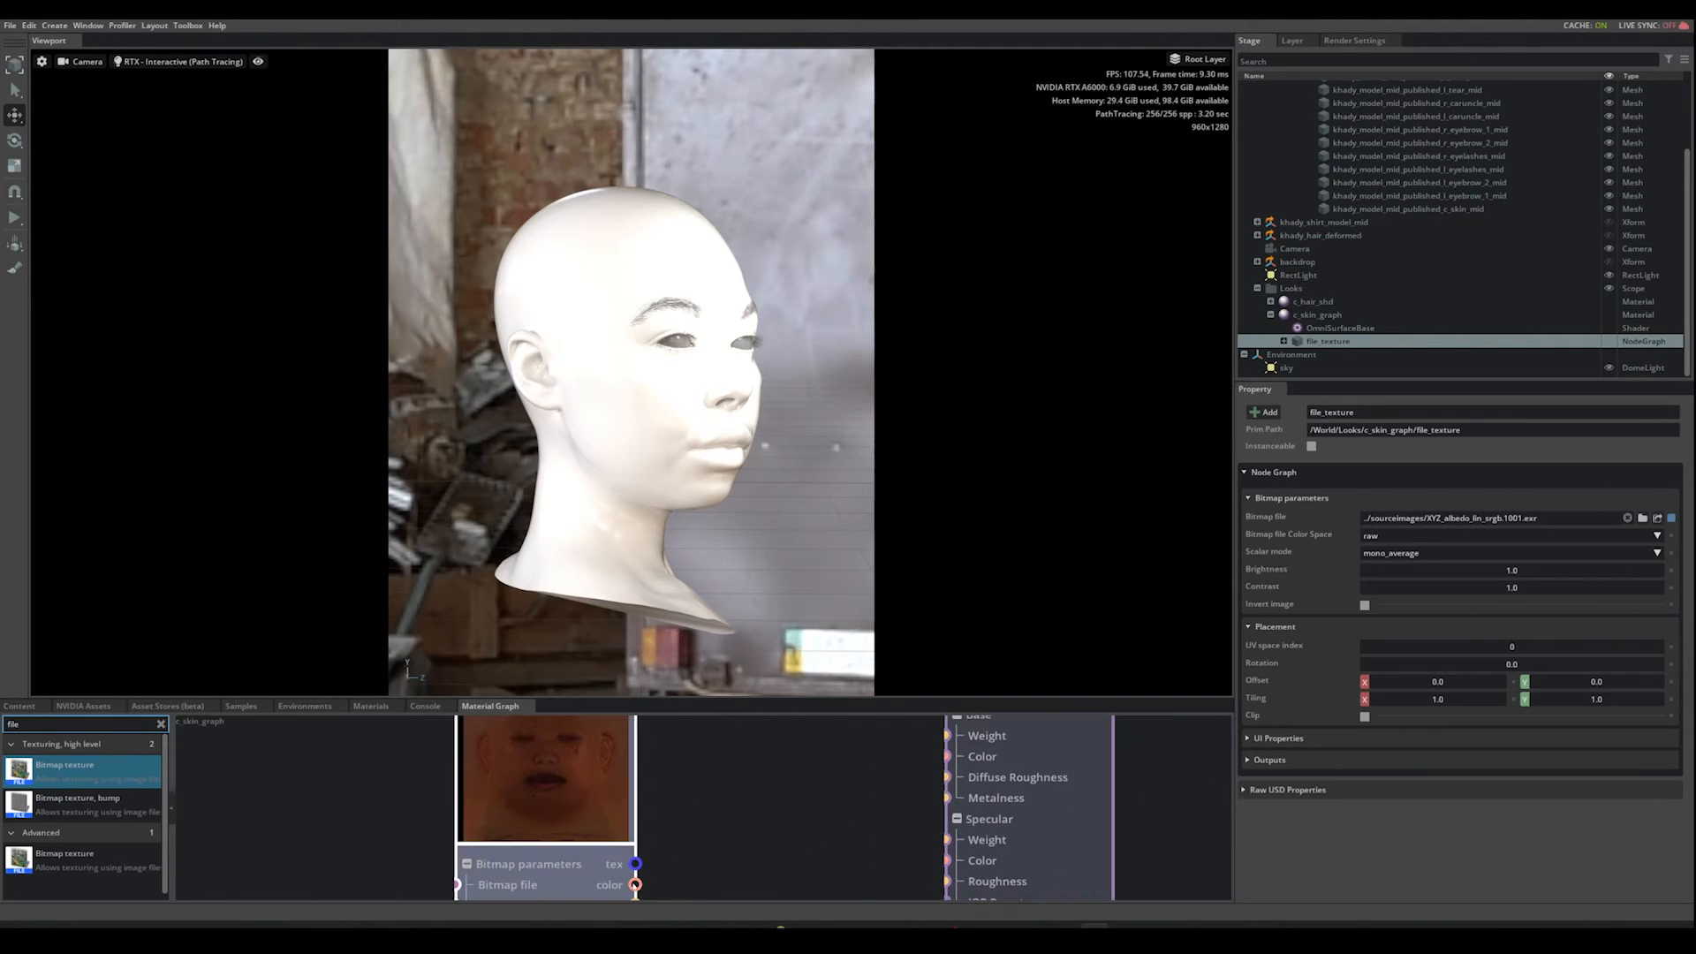
{"action": "left_click_drag", "start_coordinate": [635, 884], "coordinate": [948, 756]}
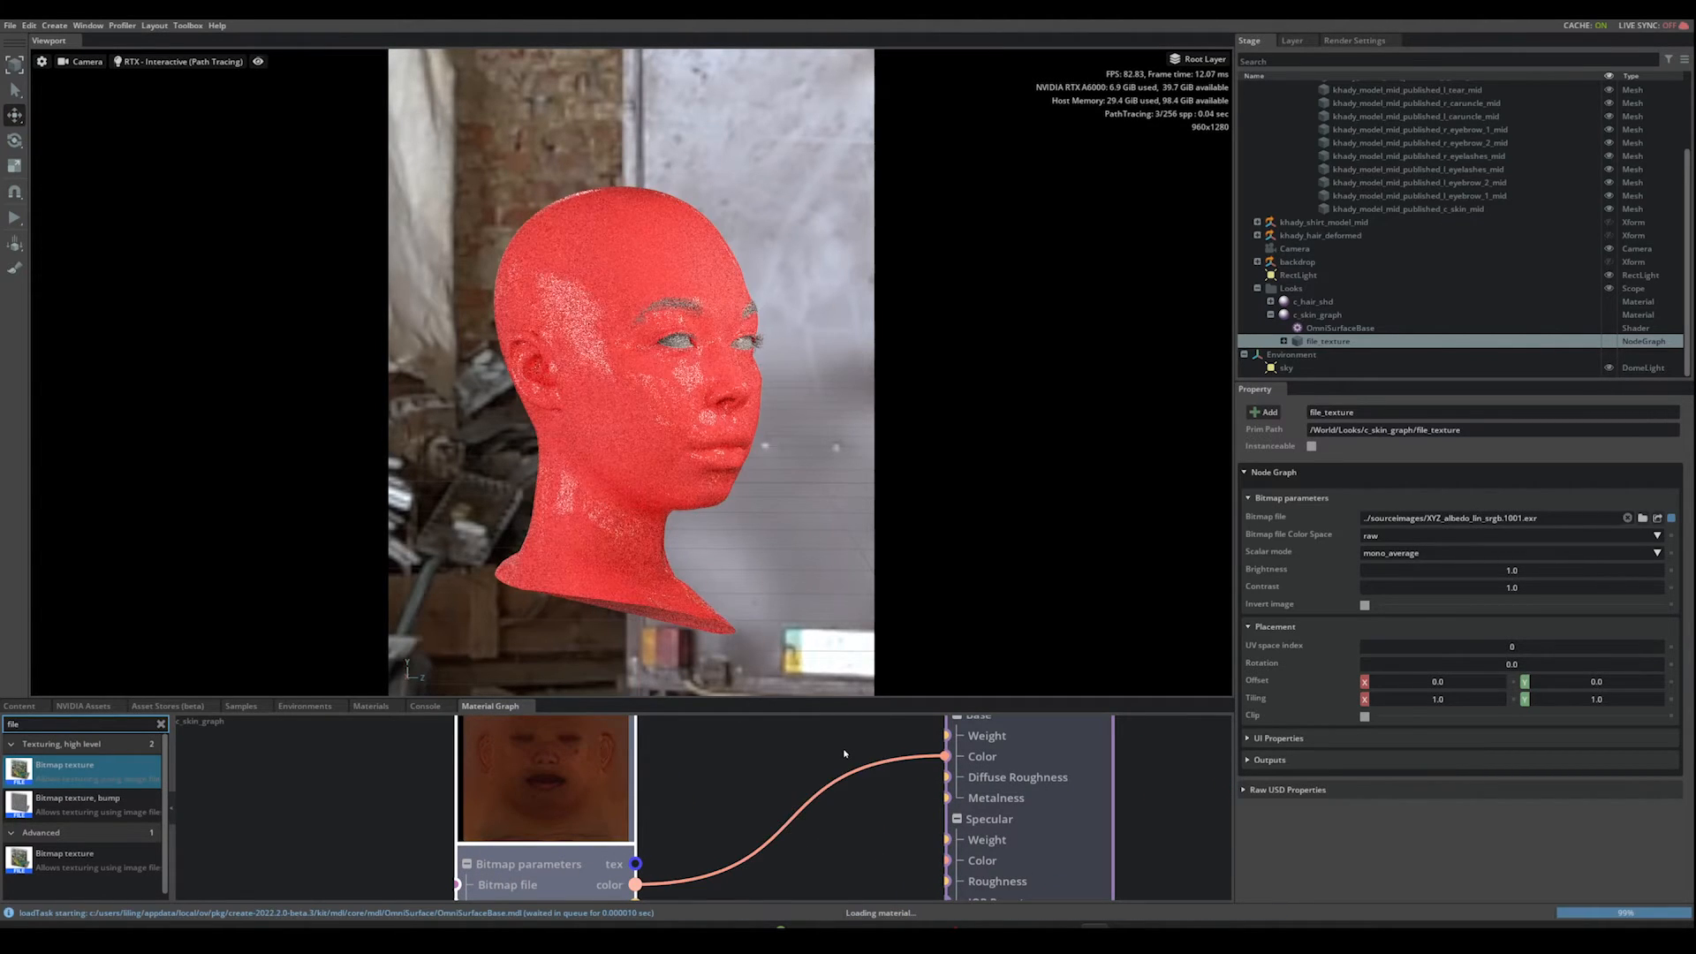
{"action": "middle_click_drag", "start_coordinate": [841, 765], "coordinate": [829, 837]}
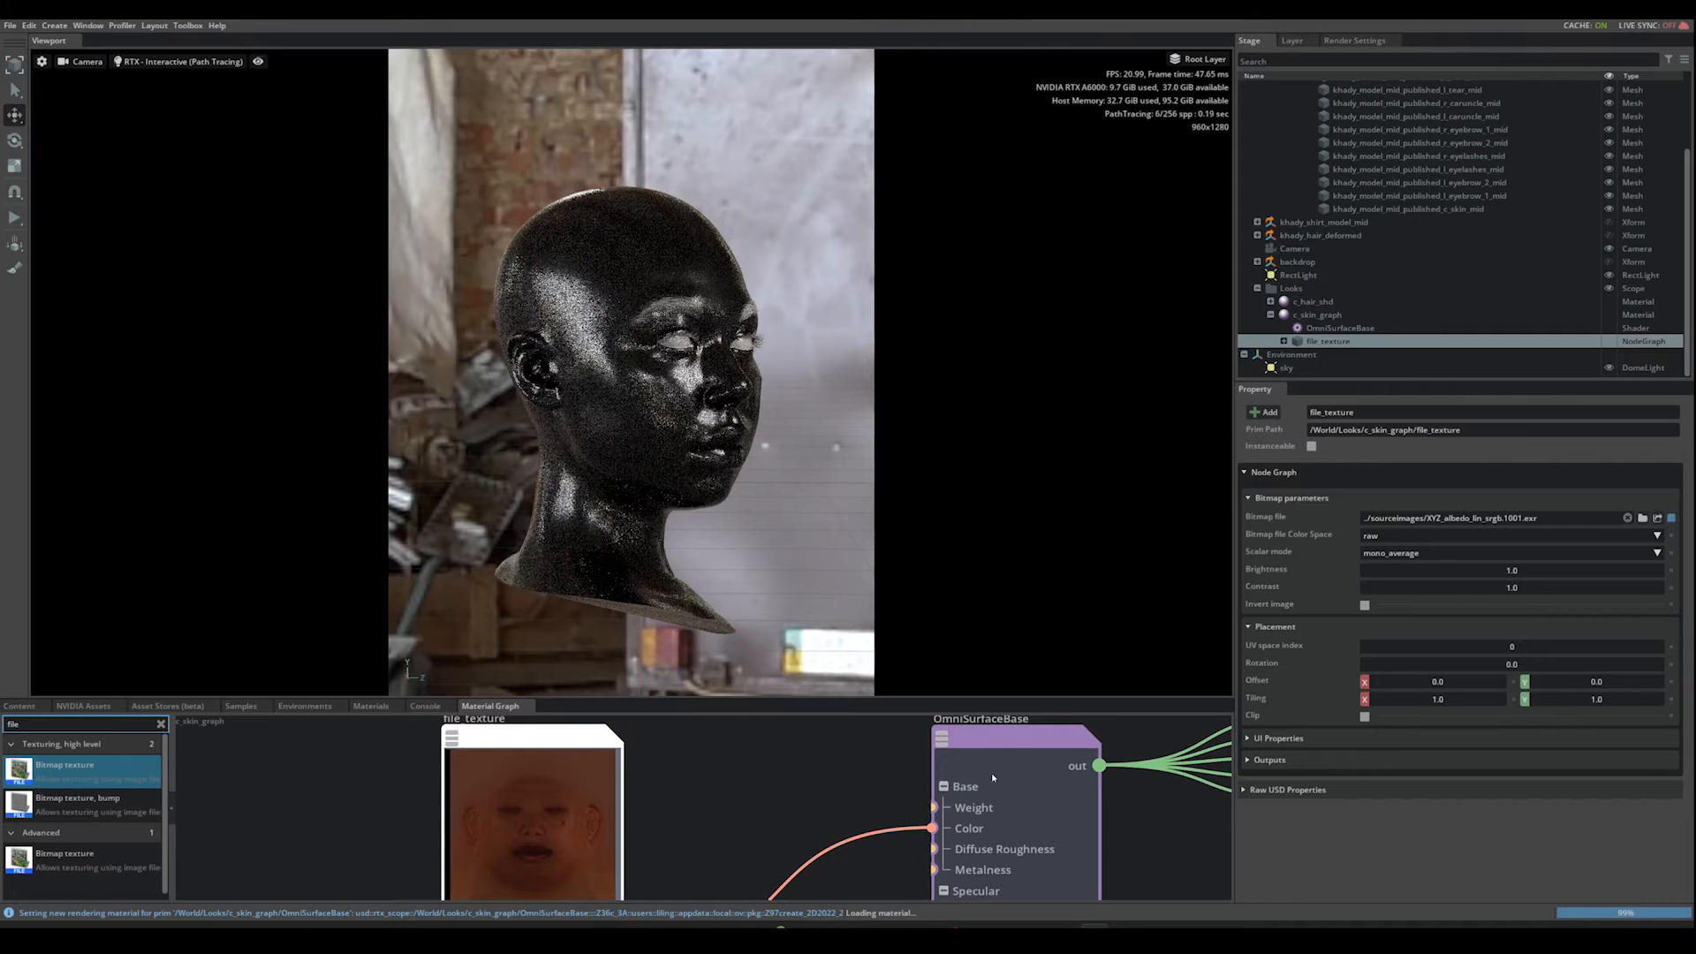
{"action": "left_click_drag", "start_coordinate": [1009, 740], "coordinate": [946, 742]}
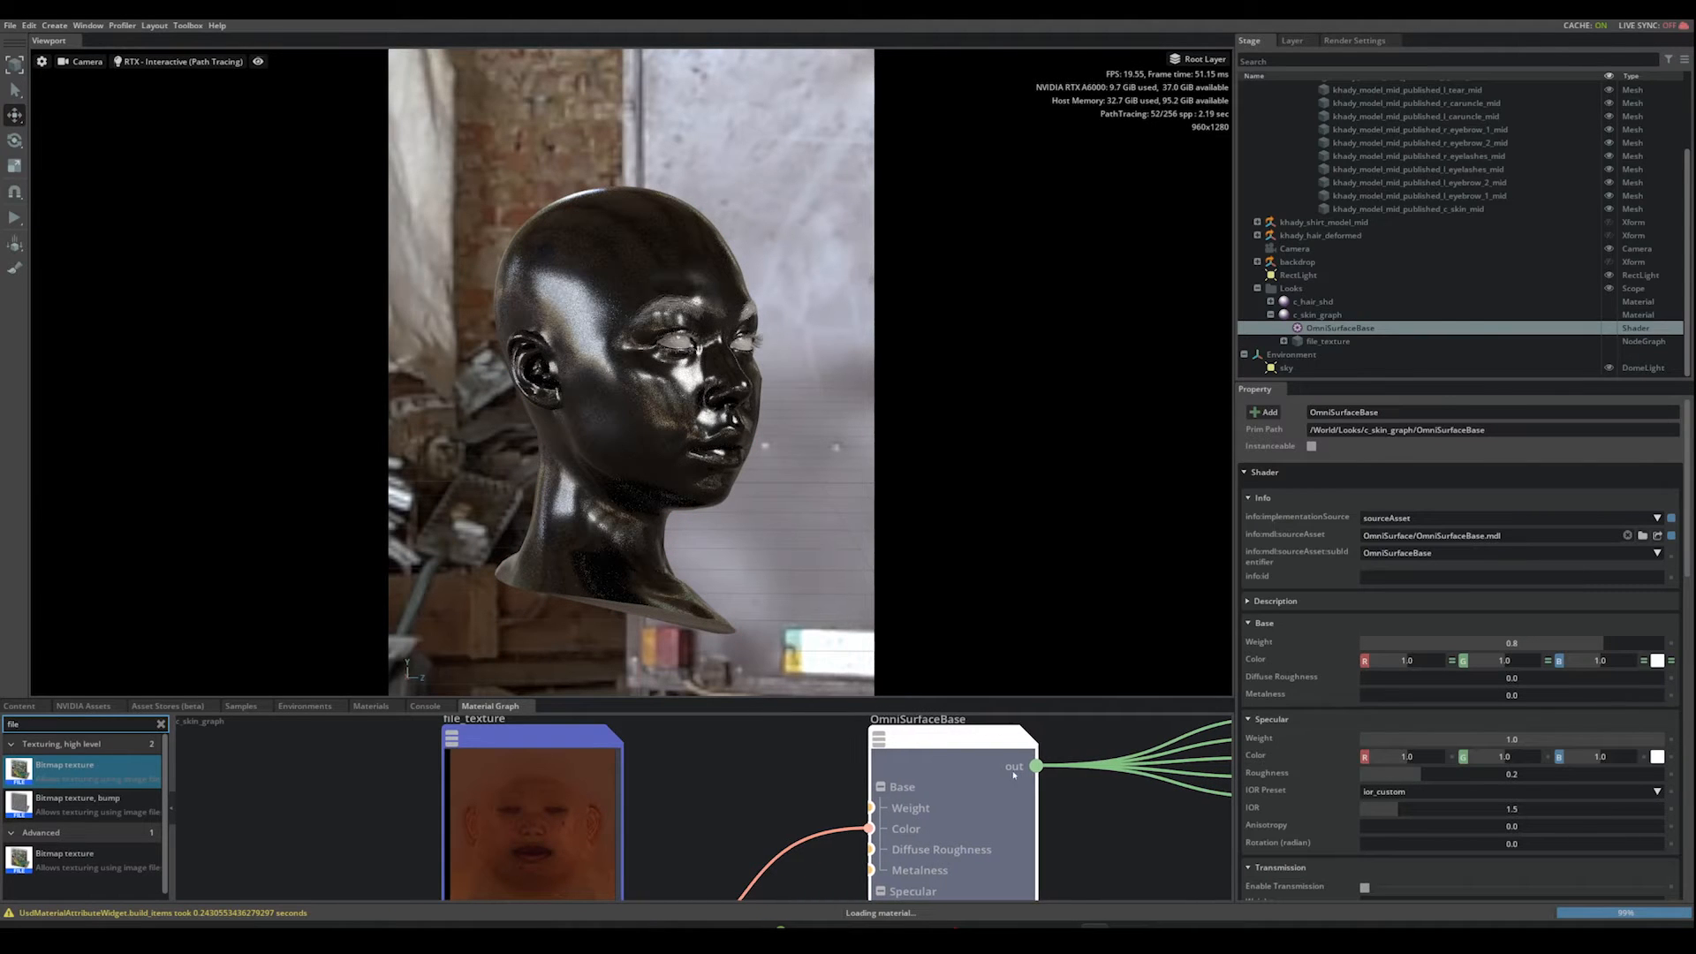
Step: Enlarge the graph area, search the node library for "normal" and add a Normal map texture node below the bitmap texture node
{"action": "left_click_drag", "start_coordinate": [1019, 697], "coordinate": [1019, 642]}
{"action": "scroll", "coordinate": [1111, 807], "scroll_direction": "down", "scroll_amount": 3}
{"action": "middle_click_drag", "start_coordinate": [1119, 830], "coordinate": [1082, 763]}
{"action": "scroll", "coordinate": [1056, 764], "scroll_direction": "down", "scroll_amount": 3}
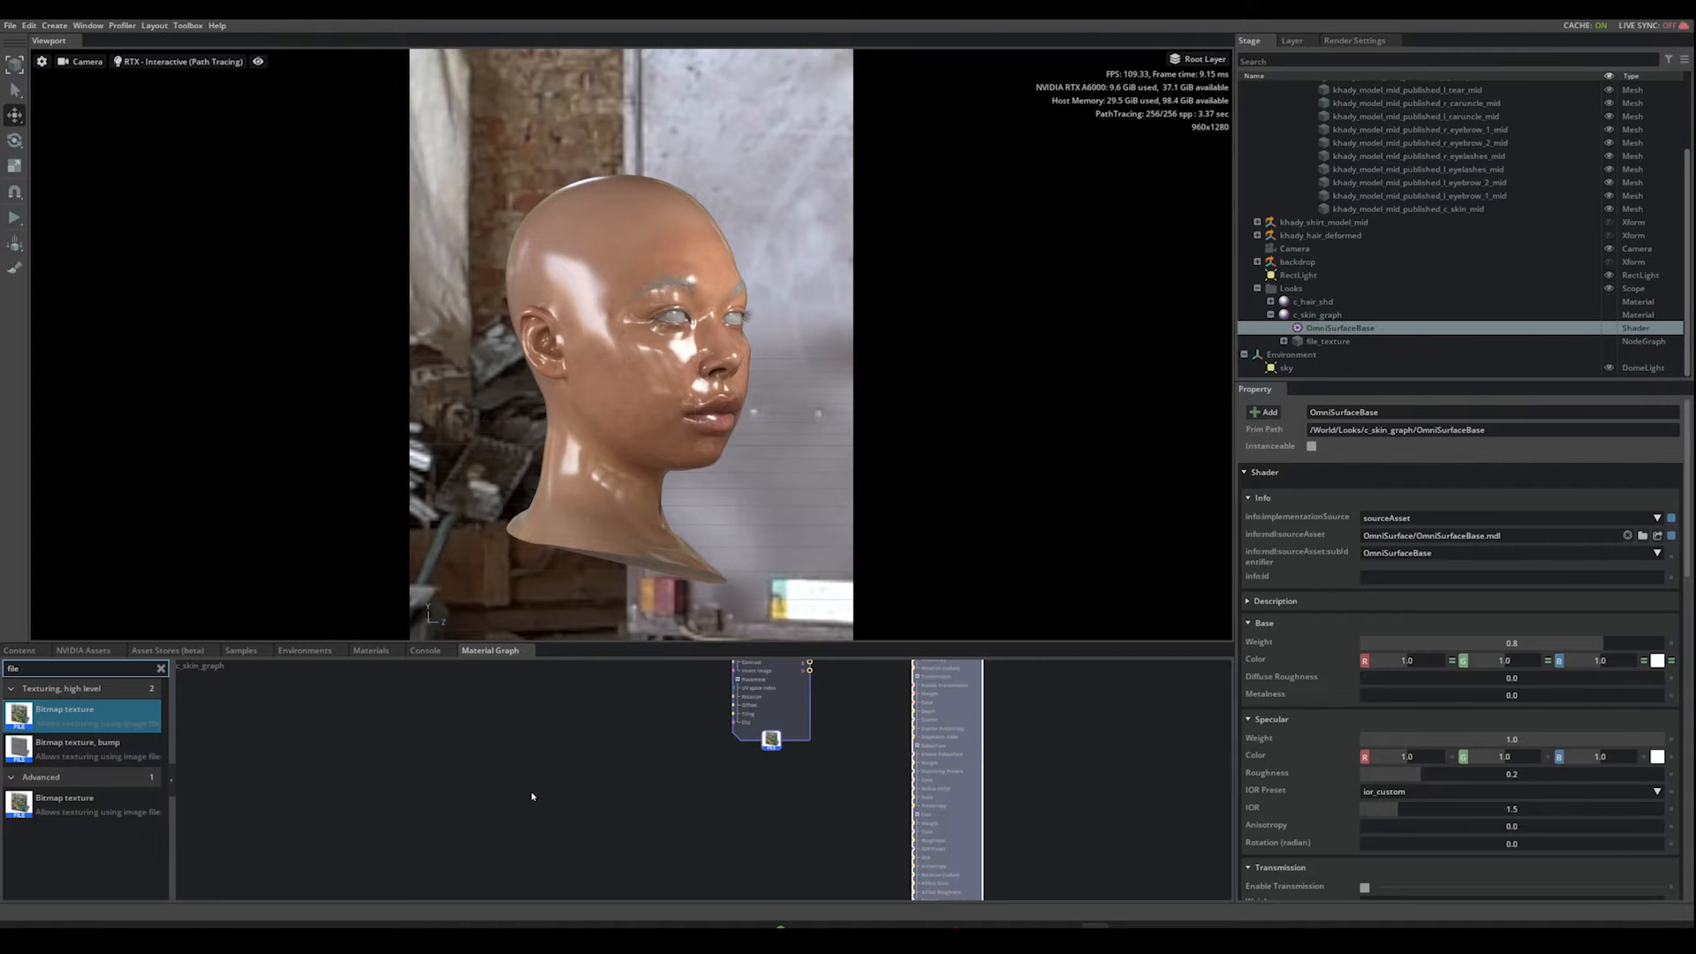
{"action": "scroll", "coordinate": [531, 796], "scroll_direction": "up", "scroll_amount": 1}
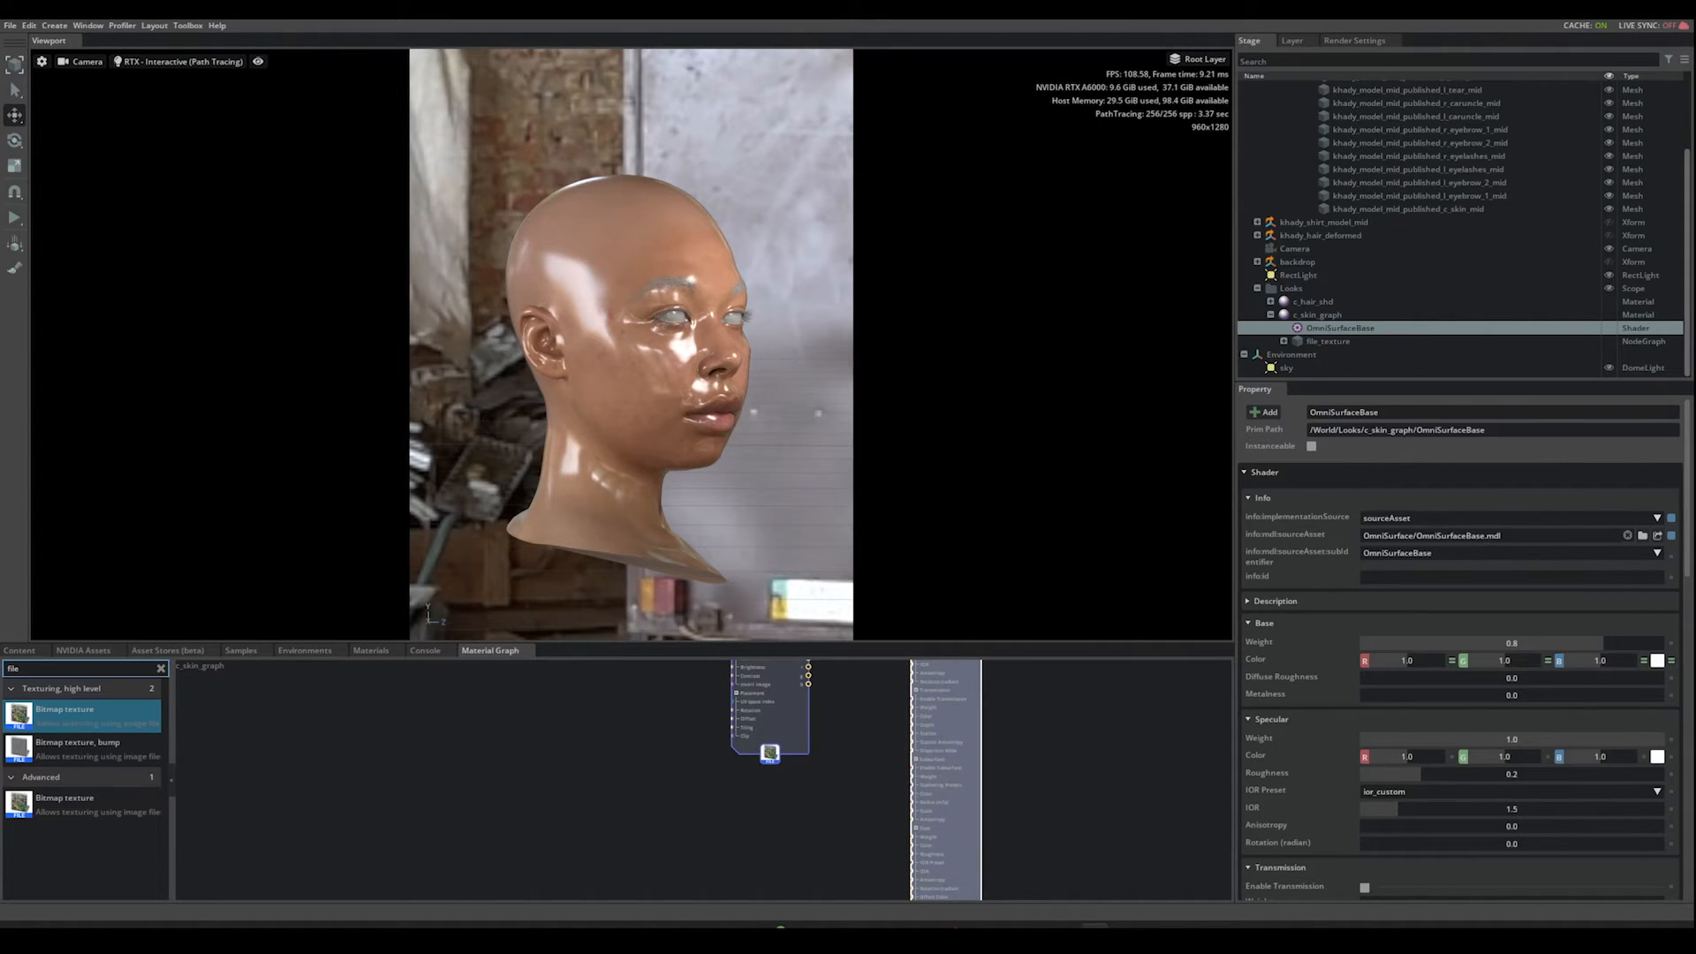
{"action": "double_click", "coordinate": [13, 669]}
{"action": "type", "text": "normal"}
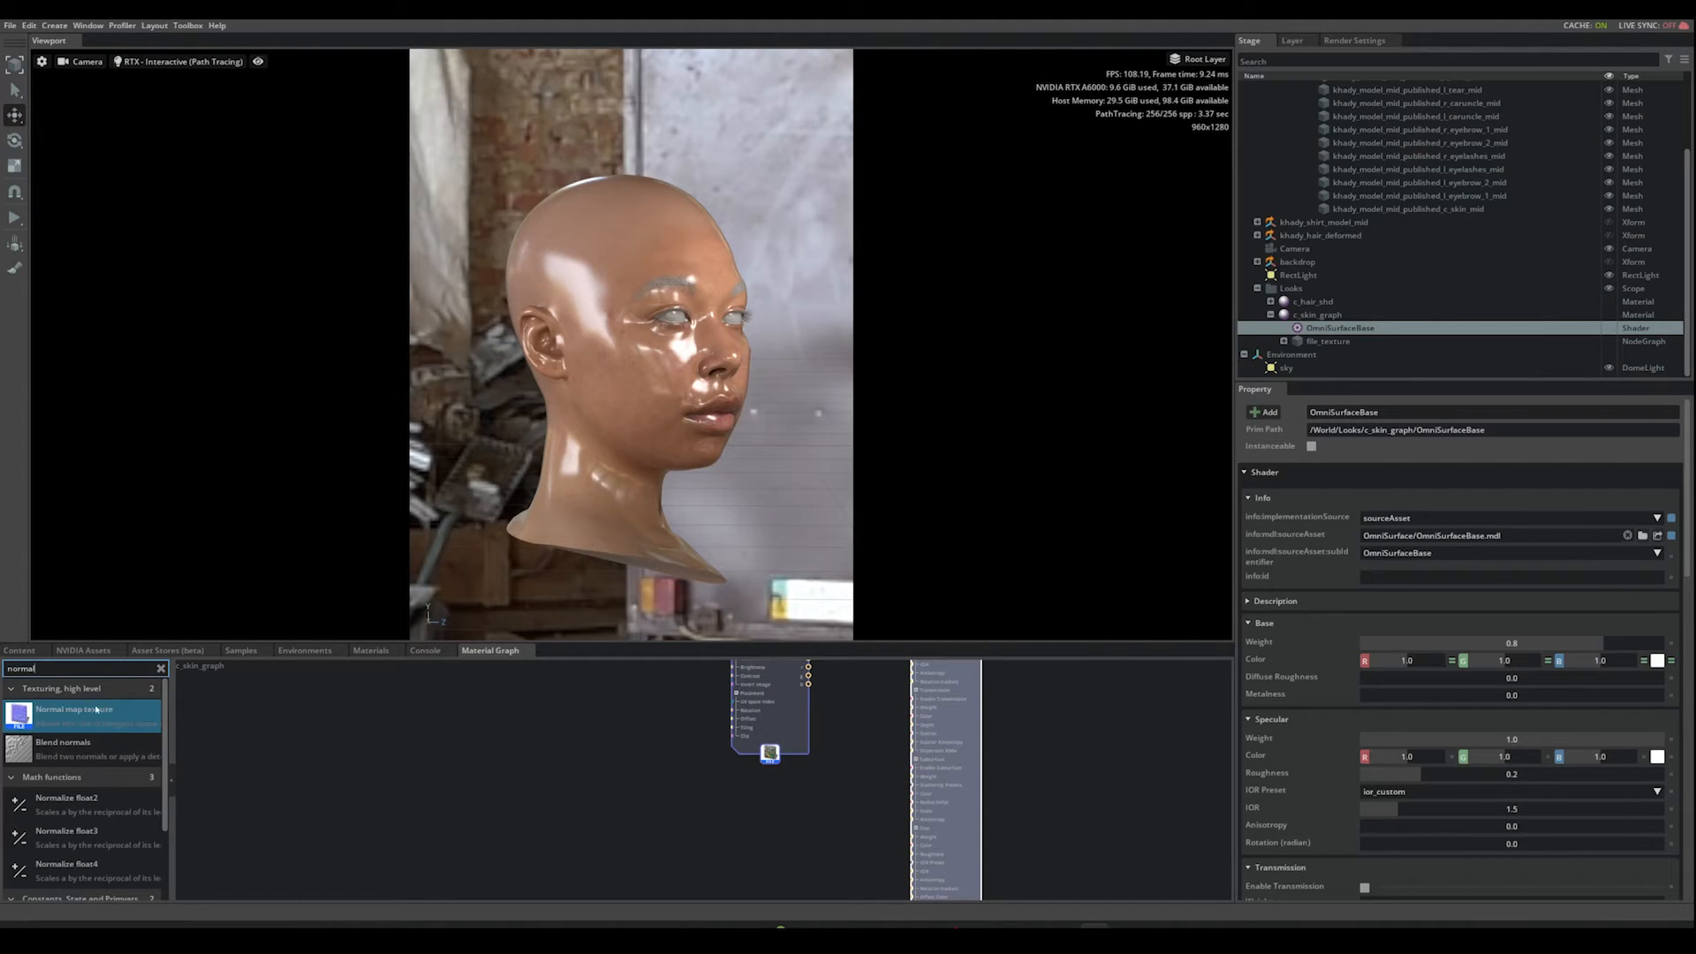
{"action": "left_click_drag", "start_coordinate": [19, 714], "coordinate": [772, 836]}
{"action": "scroll", "coordinate": [797, 836], "scroll_direction": "up", "scroll_amount": 2}
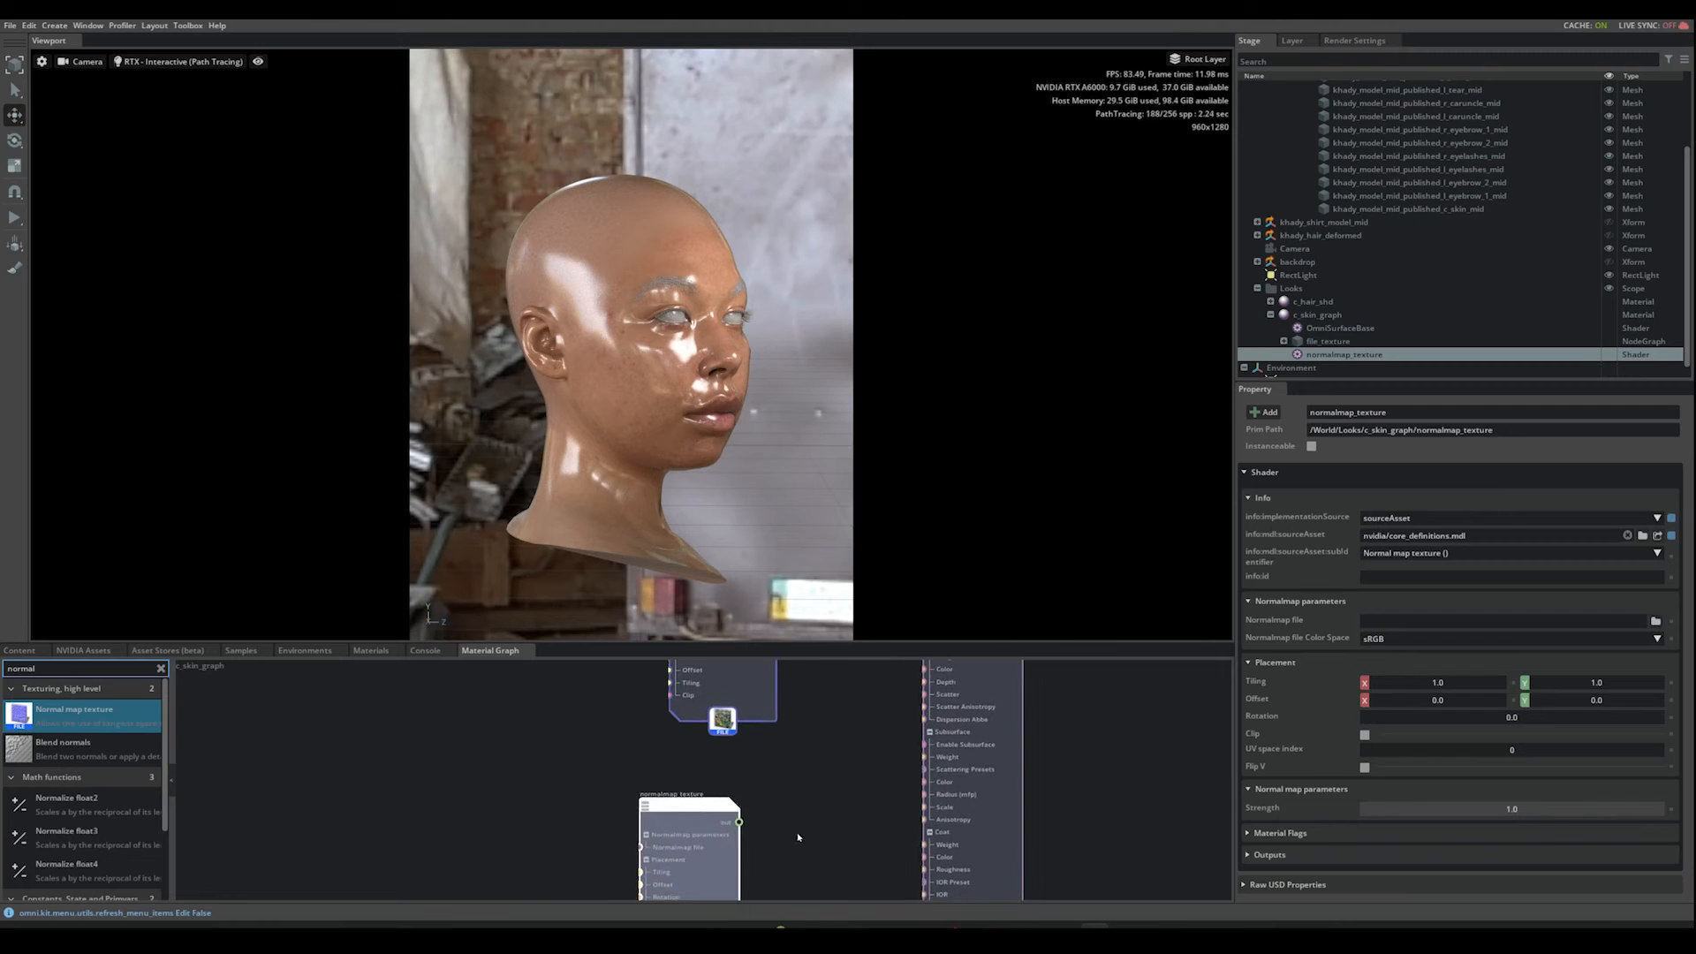
{"action": "scroll", "coordinate": [798, 837], "scroll_direction": "up", "scroll_amount": 1}
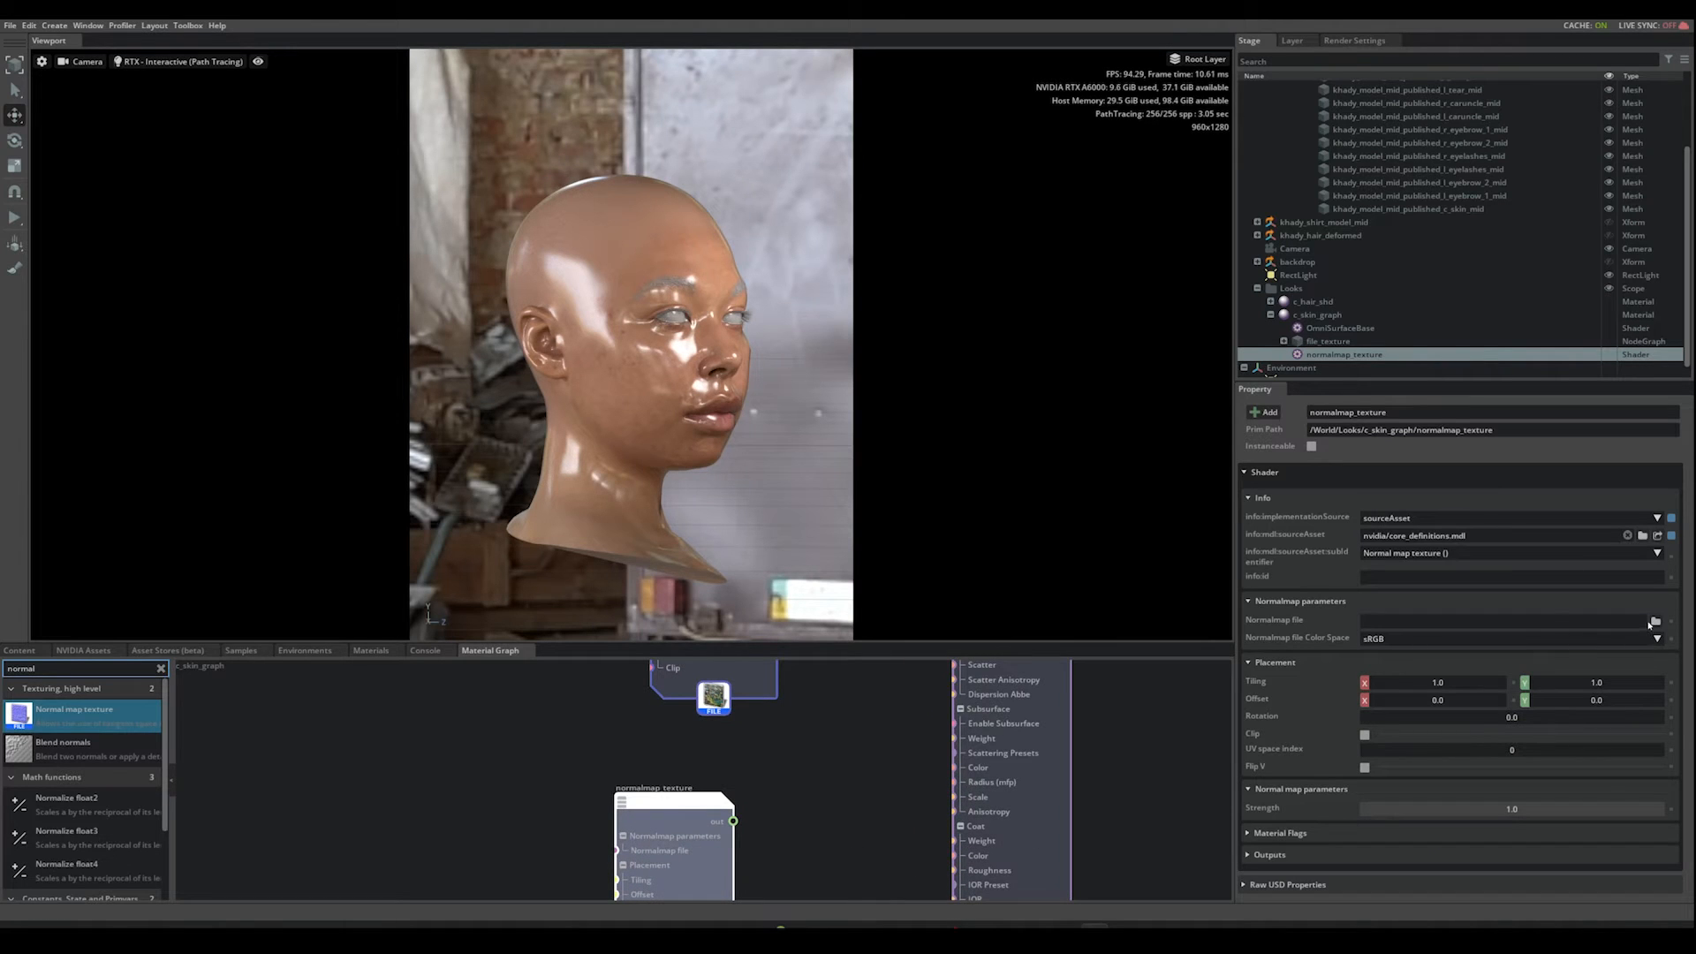
Step: Load XYZ_headEyesClosed_GEO_Normal.exr from the sourceimages folder as the normal map texture node's file
{"action": "left_click", "coordinate": [1655, 622]}
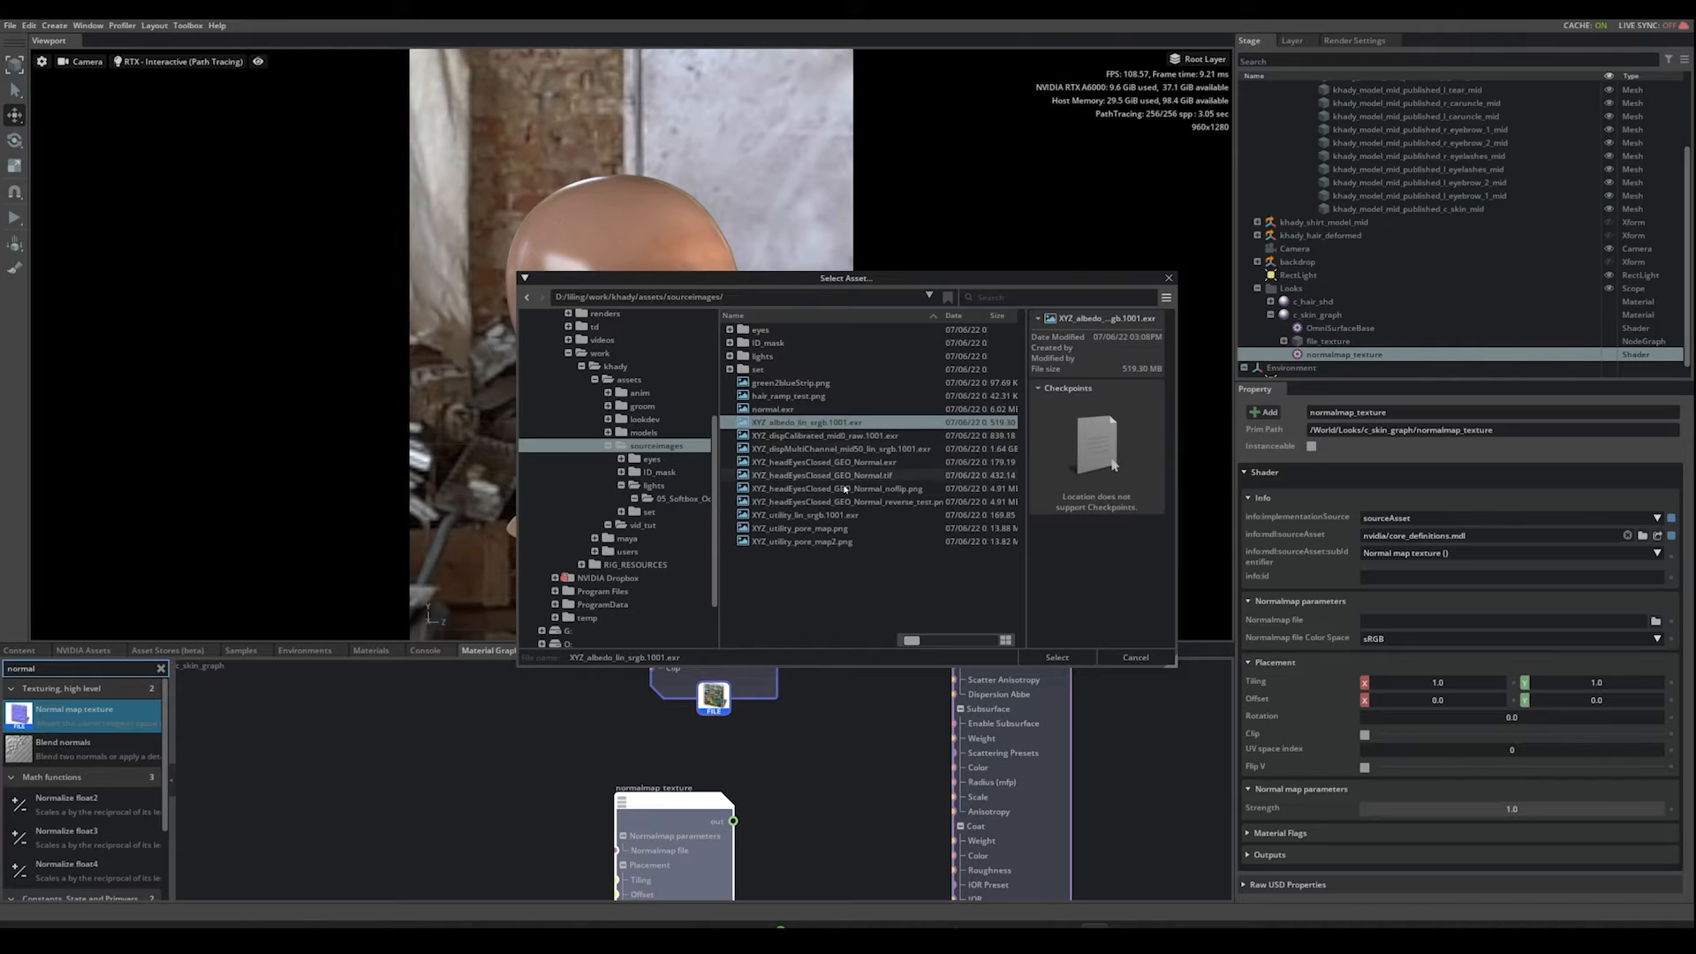
{"action": "left_click", "coordinate": [863, 464]}
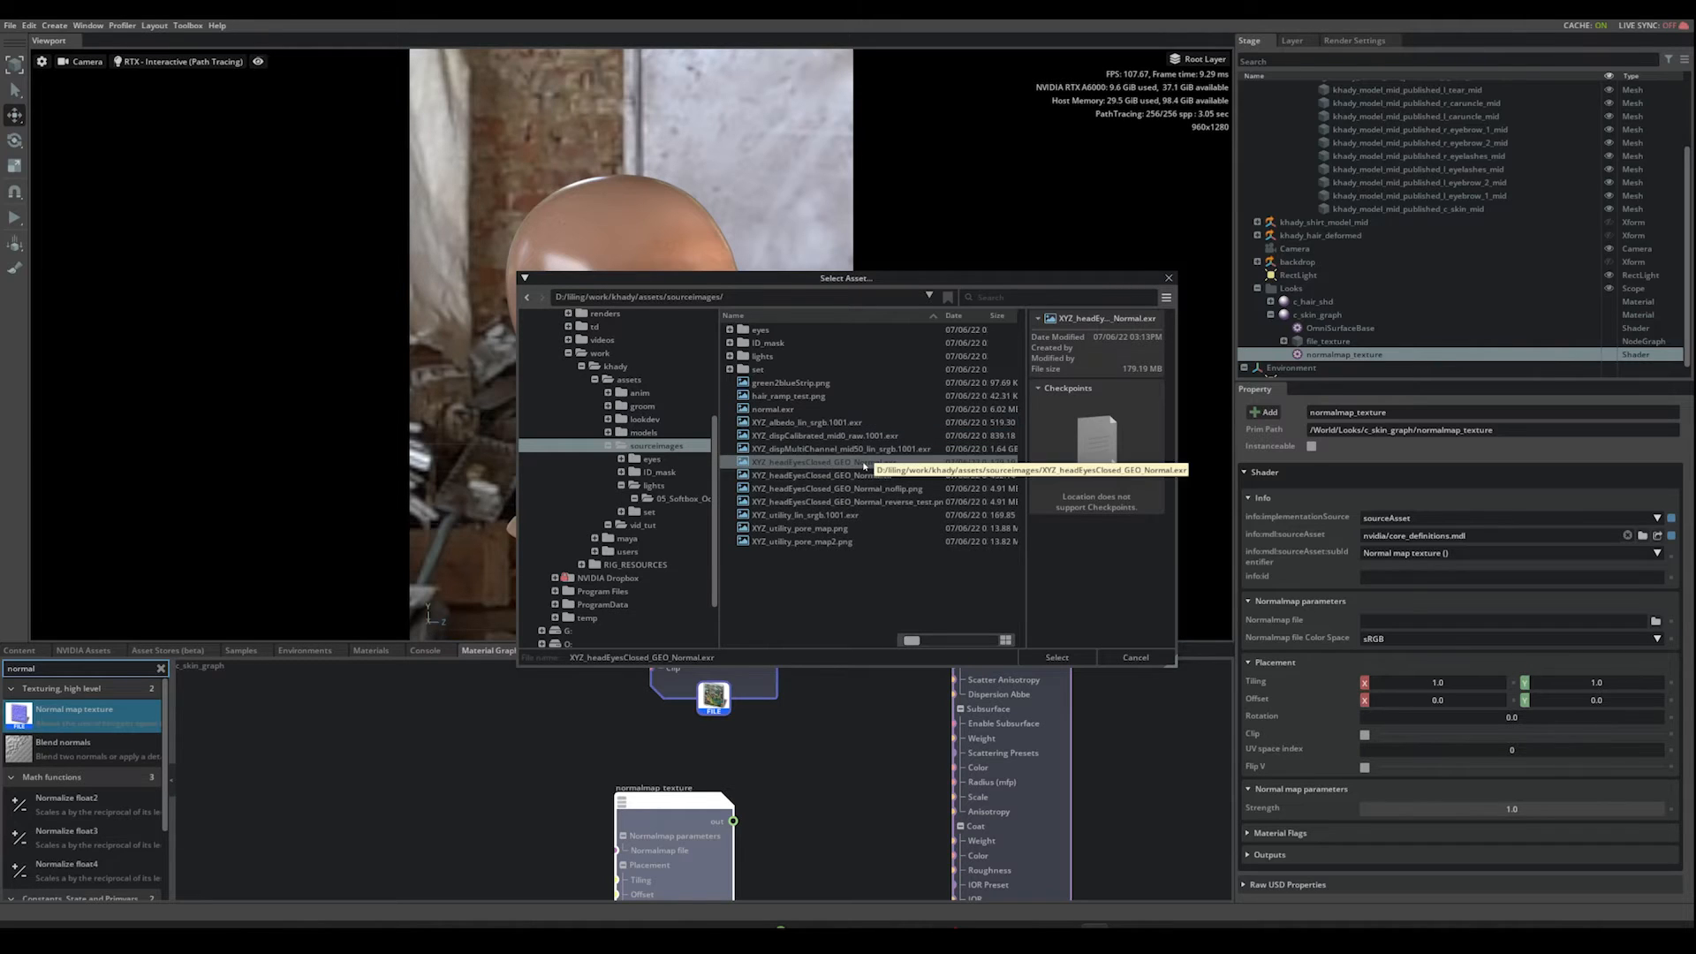
{"action": "left_click", "coordinate": [1056, 657]}
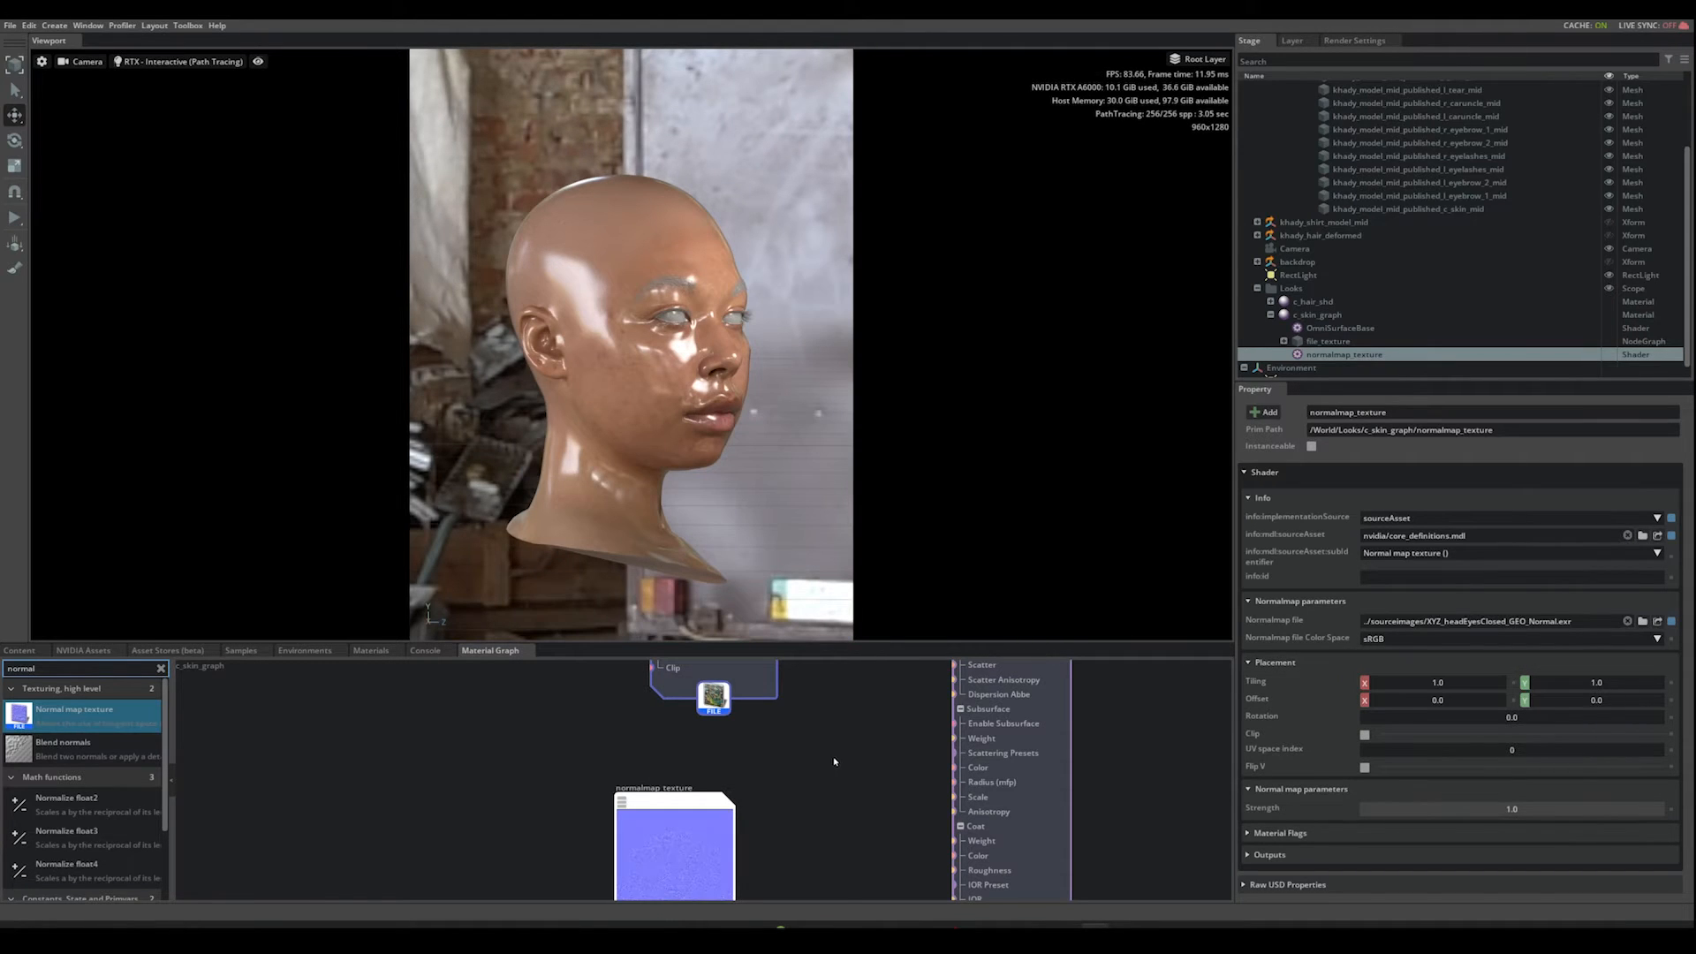
{"action": "middle_click_drag", "start_coordinate": [836, 761], "coordinate": [810, 743]}
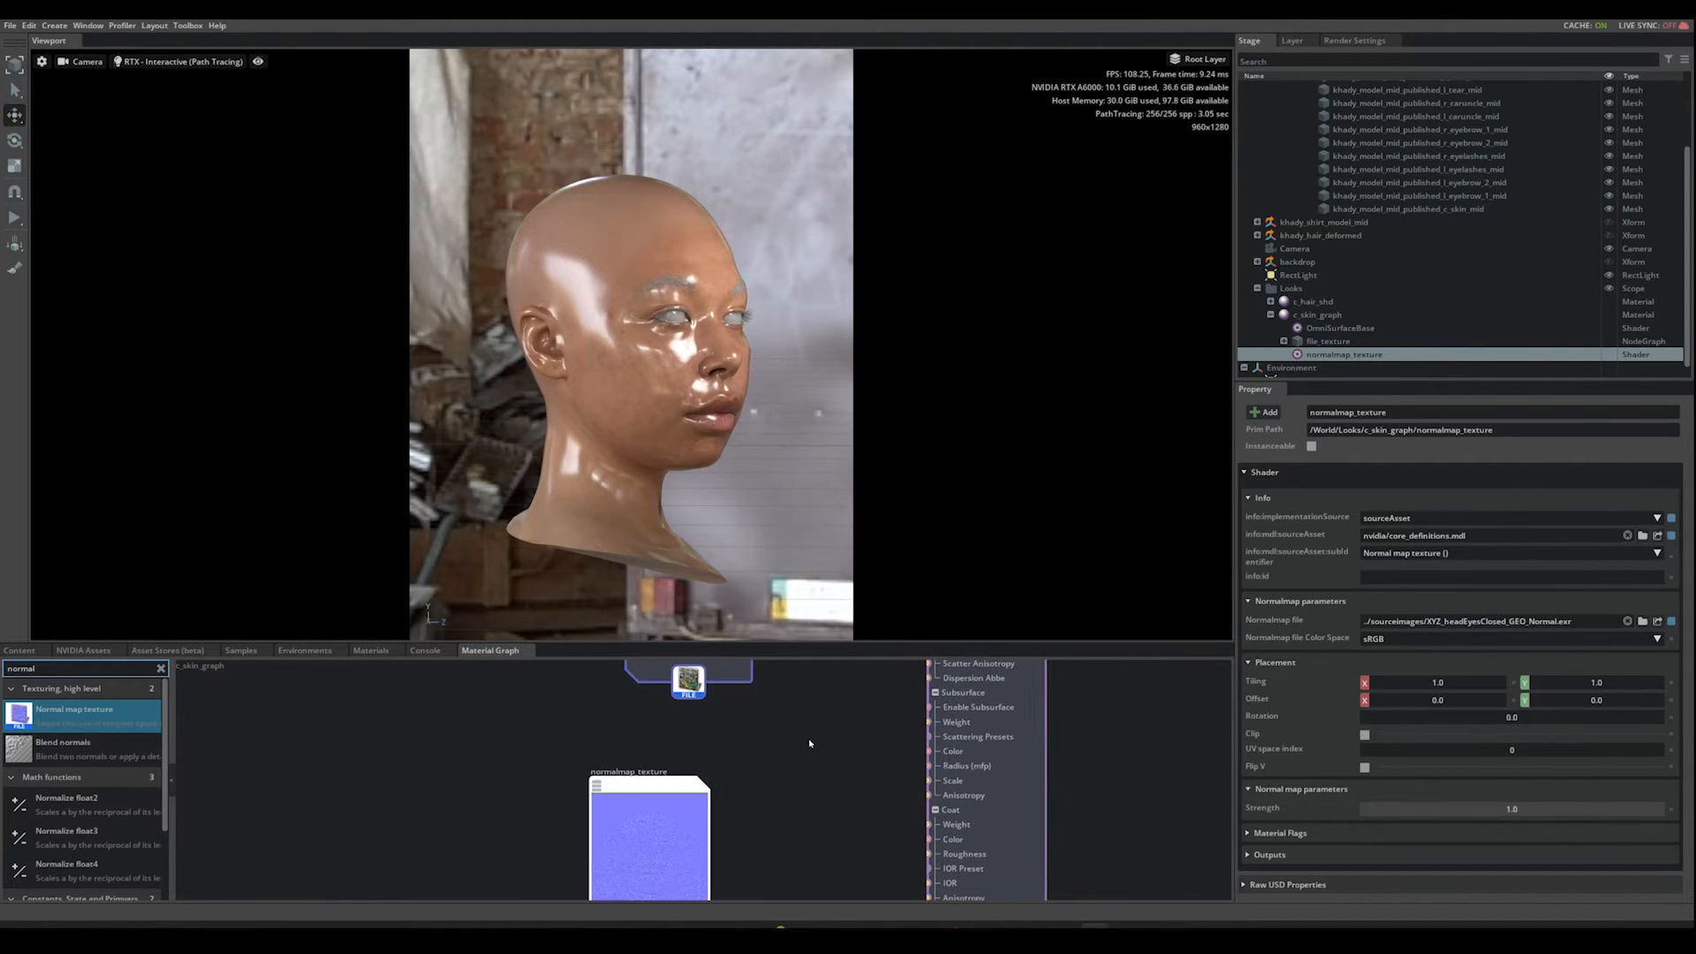
Step: Set the normal map texture's color space to raw and move its node down beside the lower part of OmniSurfaceBase
{"action": "left_click", "coordinate": [1392, 638]}
{"action": "left_click", "coordinate": [1393, 666]}
{"action": "middle_click_drag", "start_coordinate": [784, 851], "coordinate": [789, 763]}
{"action": "scroll", "coordinate": [780, 744], "scroll_direction": "down", "scroll_amount": 3}
{"action": "scroll", "coordinate": [756, 717], "scroll_direction": "up", "scroll_amount": 3}
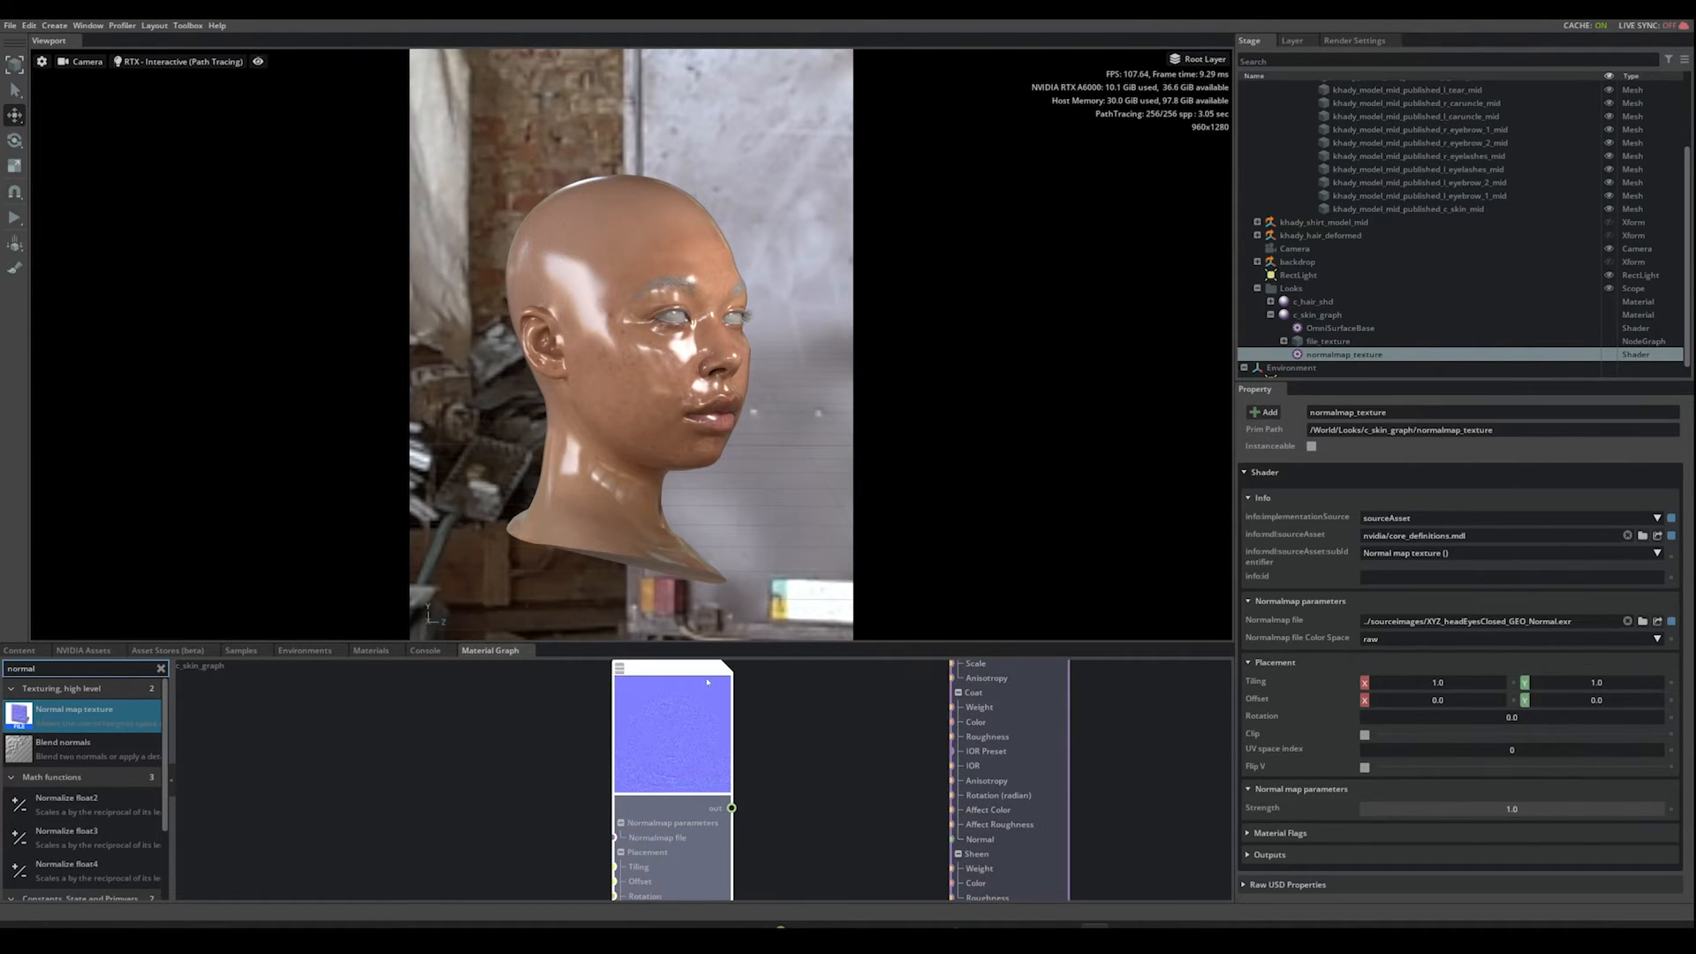
{"action": "left_click_drag", "start_coordinate": [711, 697], "coordinate": [749, 817]}
{"action": "middle_click_drag", "start_coordinate": [825, 841], "coordinate": [833, 743]}
{"action": "scroll", "coordinate": [863, 826], "scroll_direction": "down", "scroll_amount": 3}
{"action": "mouse_move", "coordinate": [871, 859]}
{"action": "middle_mouse_down"}
{"action": "mouse_move", "coordinate": [857, 743]}
{"action": "mouse_move", "coordinate": [867, 858]}
{"action": "middle_mouse_up"}
{"action": "scroll", "coordinate": [867, 858], "scroll_direction": "up", "scroll_amount": 1}
{"action": "scroll", "coordinate": [849, 812], "scroll_direction": "down", "scroll_amount": 1}
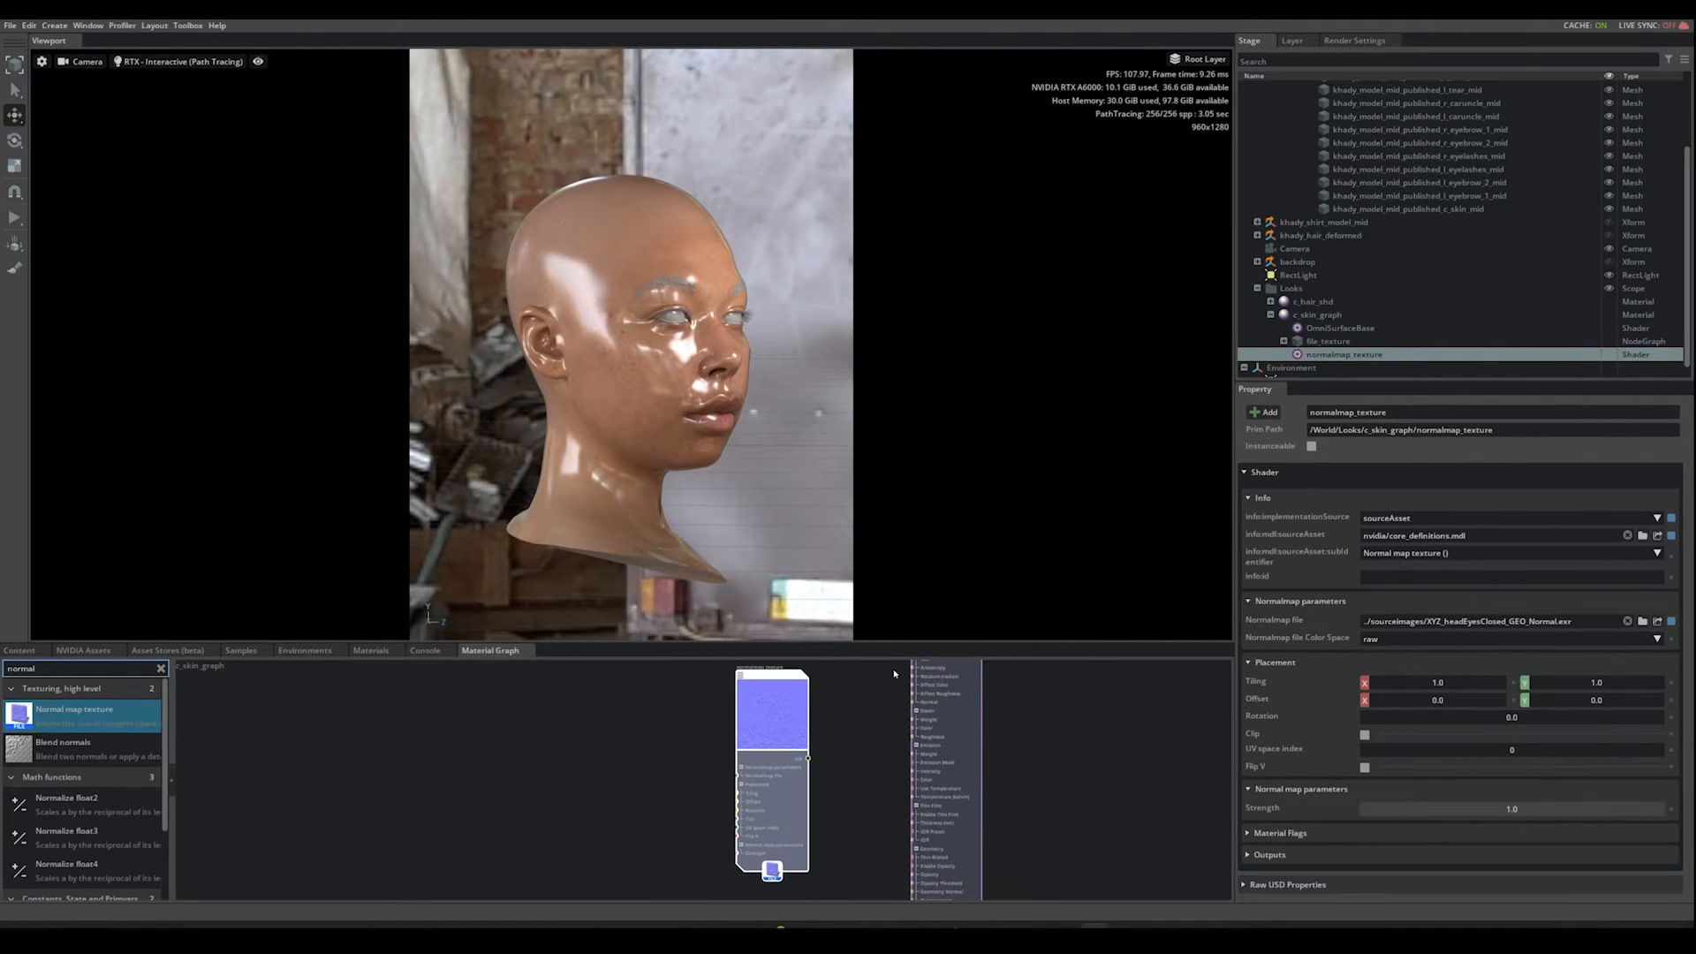
Step: Connect the normal map texture's out port to the OmniSurfaceBase Geometry Normal input, and give the viewport more room again
{"action": "left_click_drag", "start_coordinate": [894, 643], "coordinate": [896, 508]}
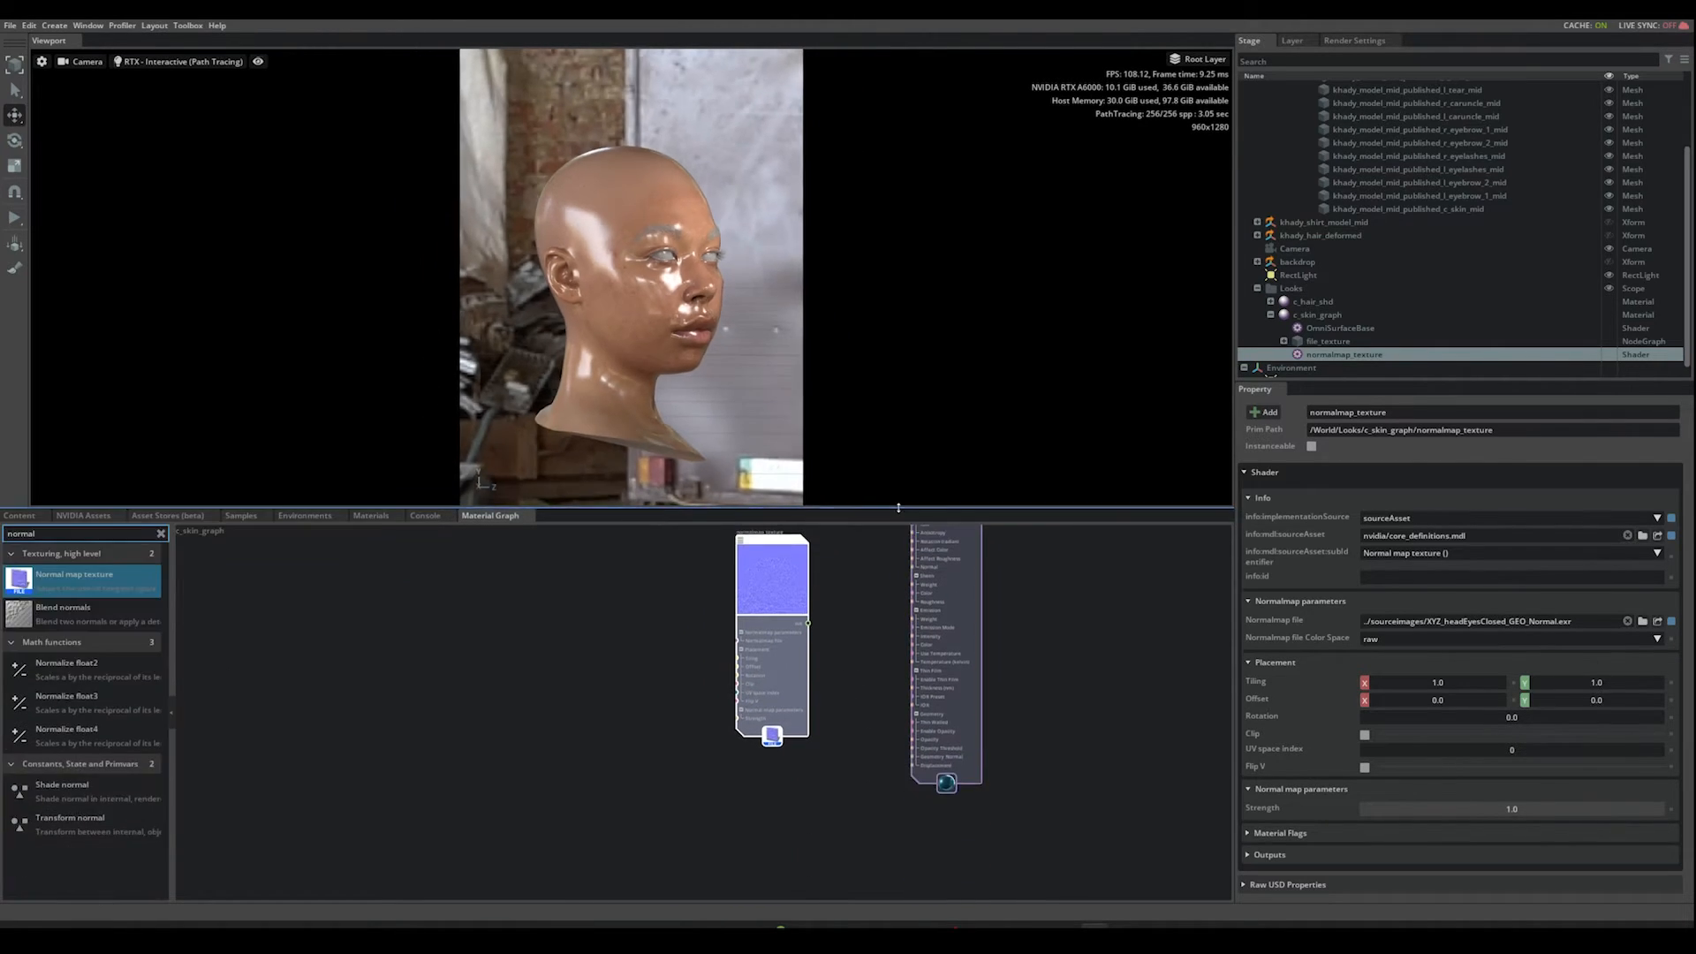
{"action": "scroll", "coordinate": [887, 761], "scroll_direction": "up", "scroll_amount": 5}
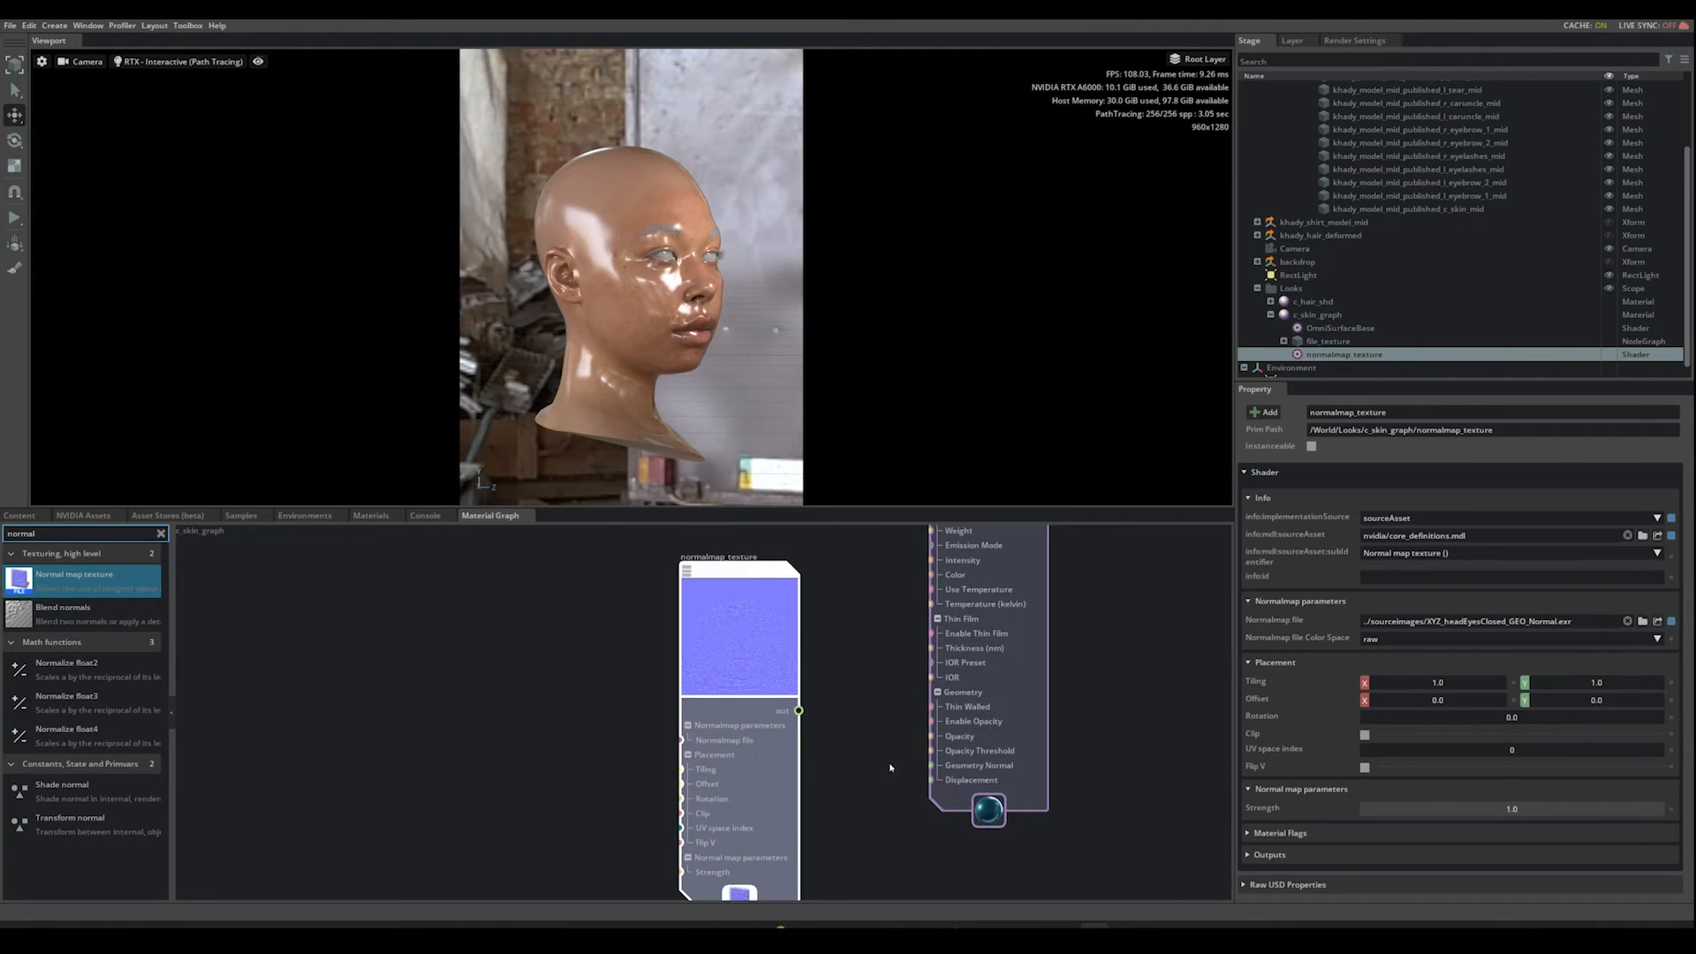
{"action": "middle_click_drag", "start_coordinate": [877, 757], "coordinate": [856, 780]}
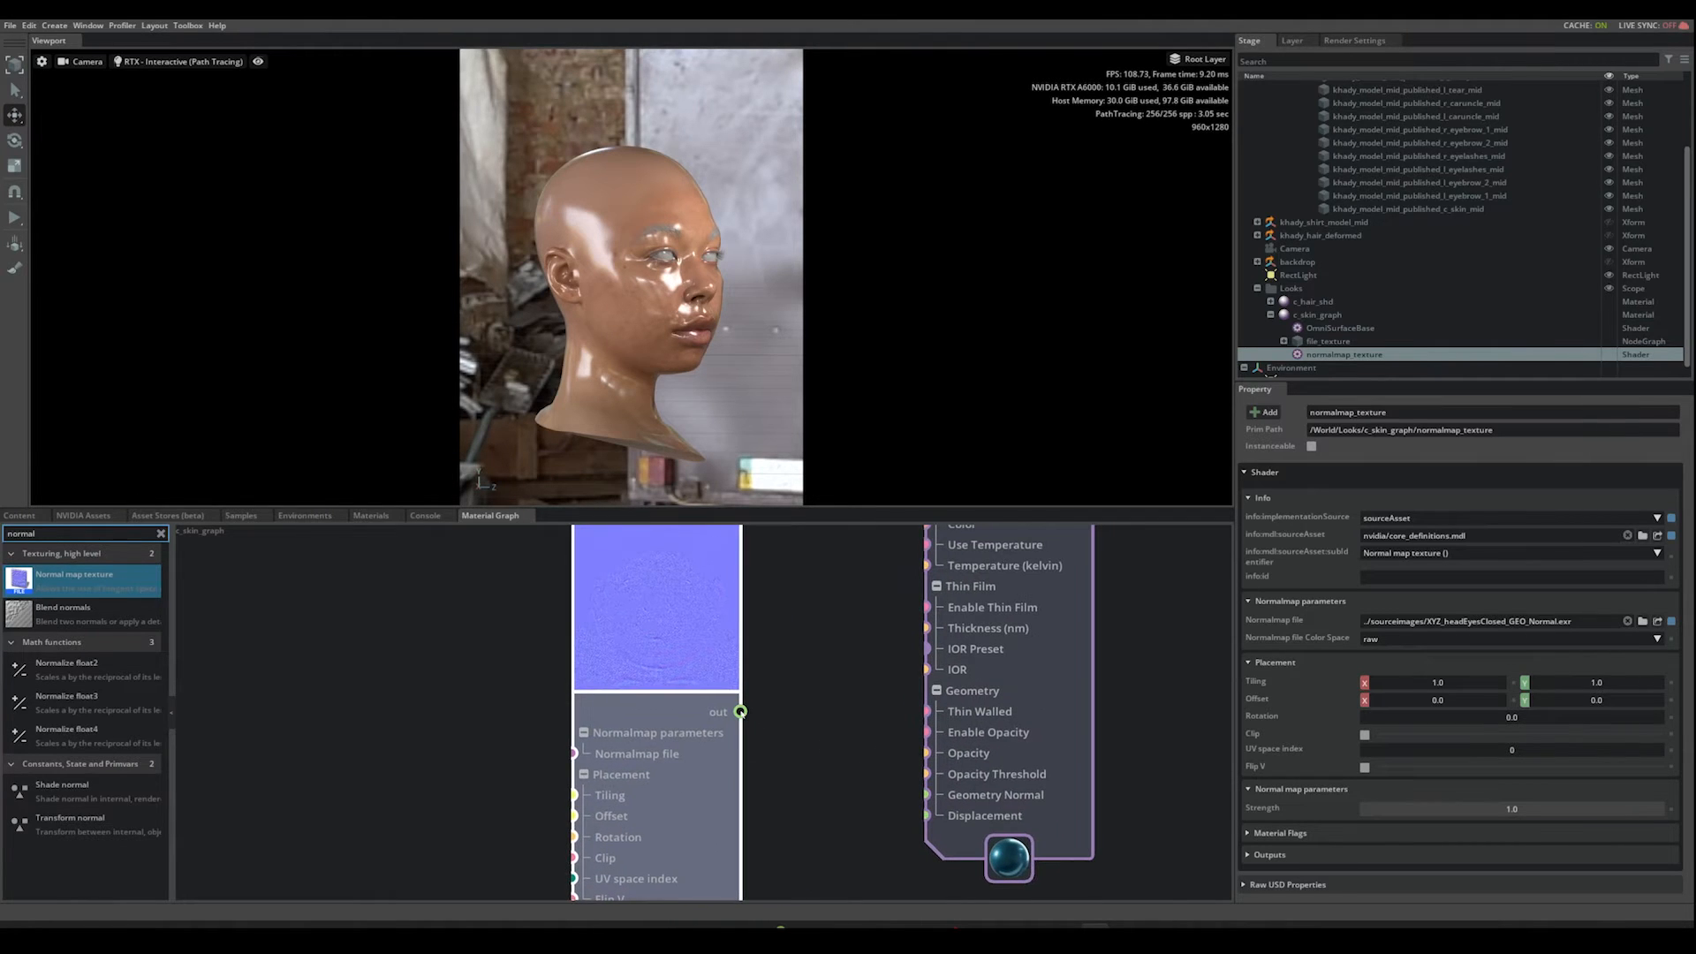
{"action": "left_click_drag", "start_coordinate": [740, 711], "coordinate": [926, 795]}
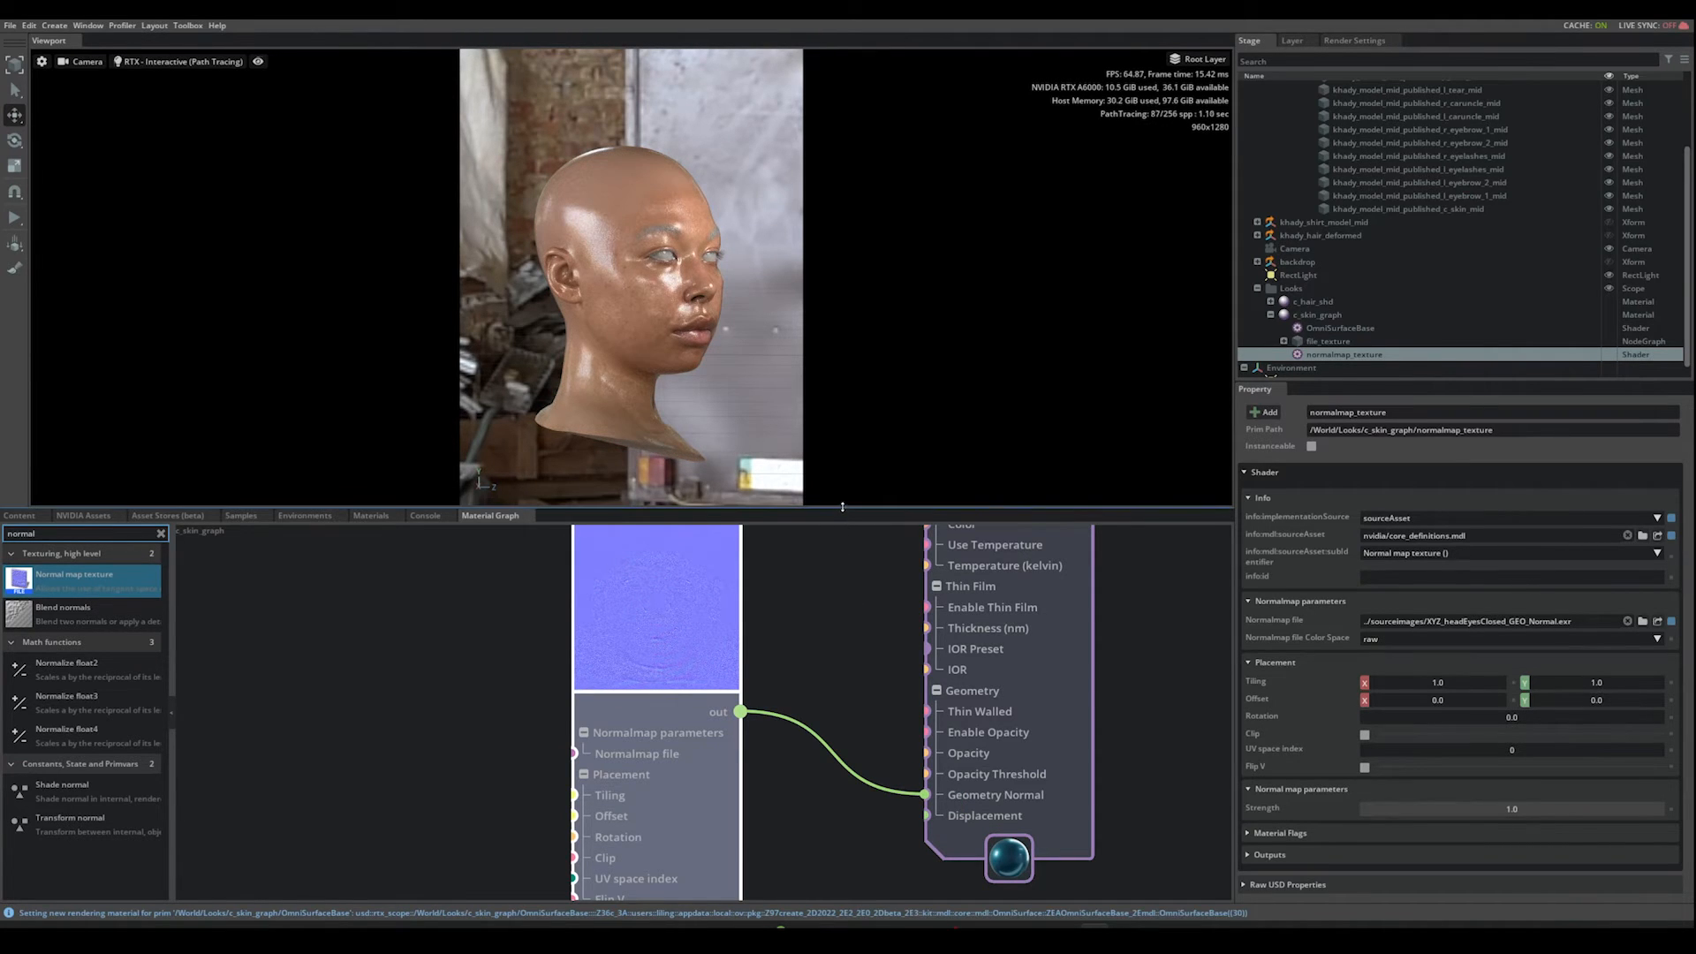
{"action": "left_click_drag", "start_coordinate": [842, 507], "coordinate": [870, 779]}
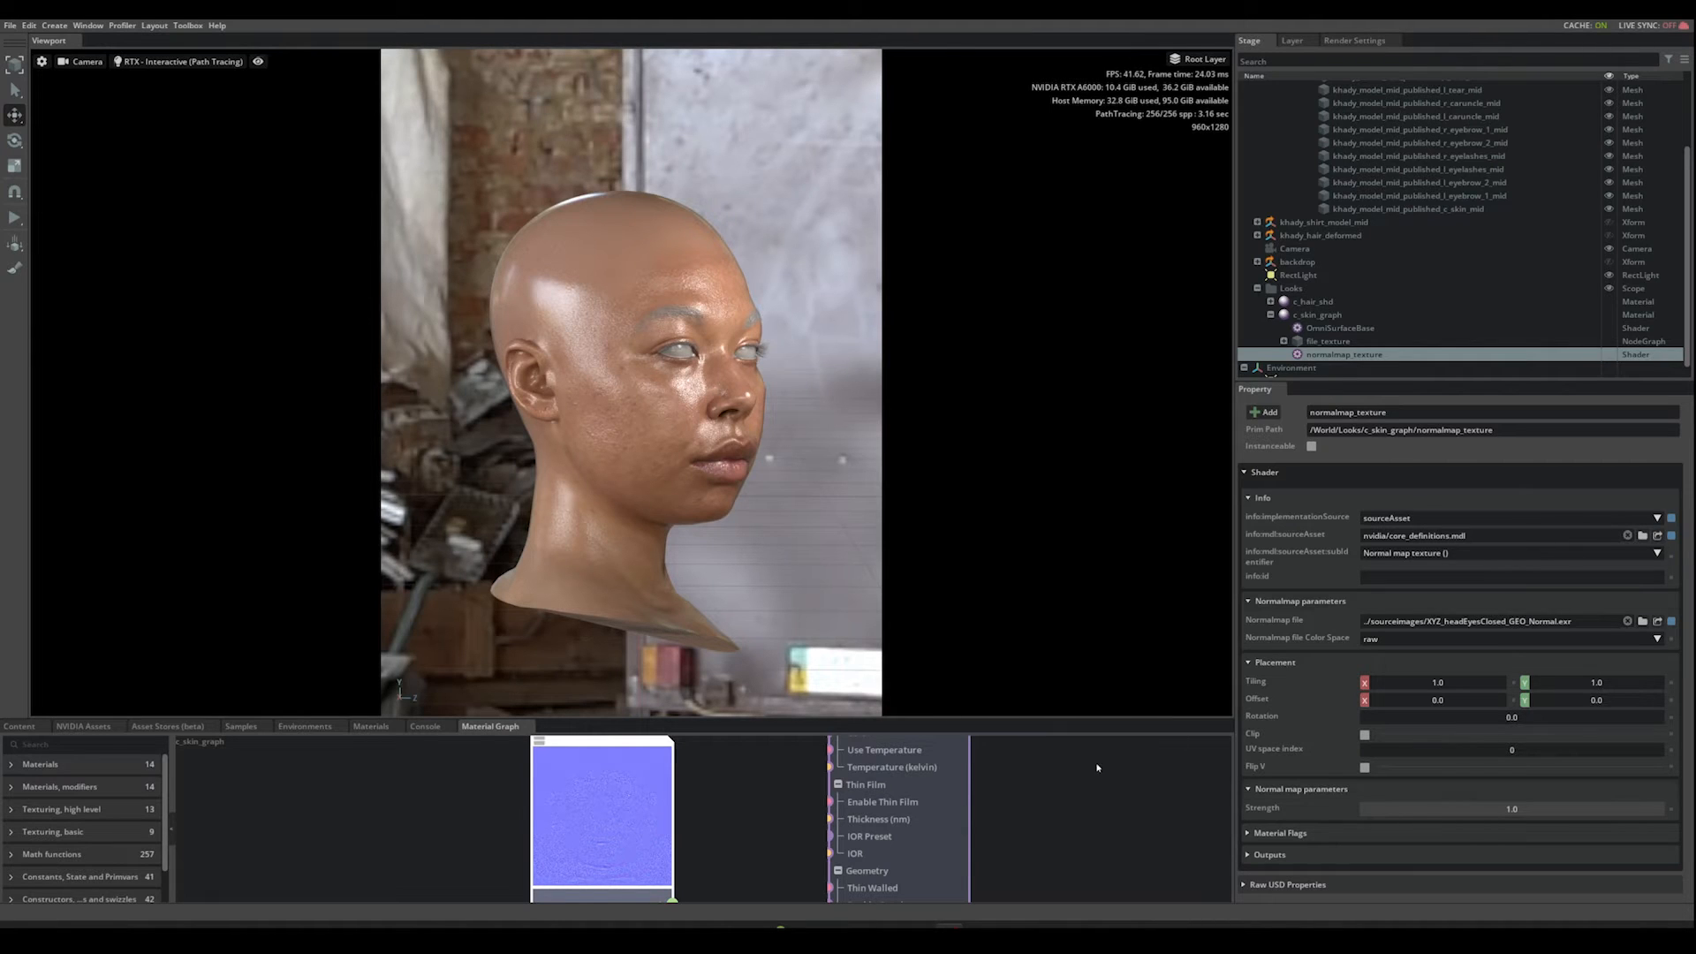
Step: Set the OmniSurfaceBase node's Base Weight to 0
{"action": "left_click", "coordinate": [971, 790]}
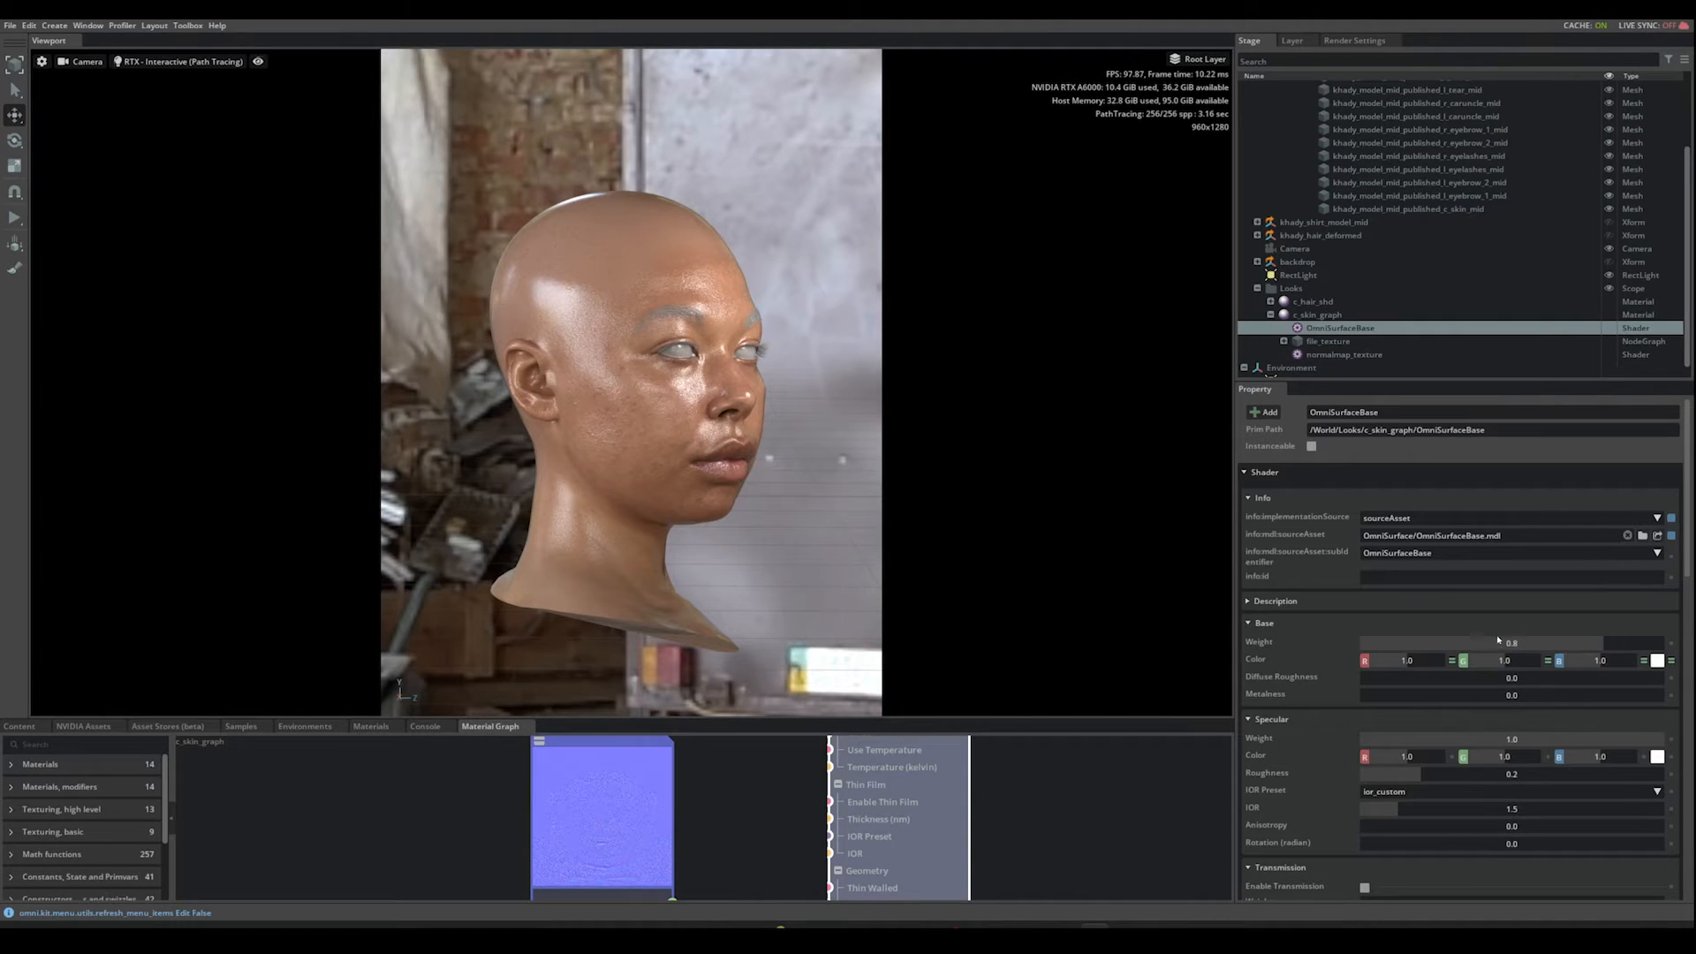
{"action": "double_click", "coordinate": [1498, 641]}
{"action": "type", "text": "0"}
{"action": "key", "text": "Return"}
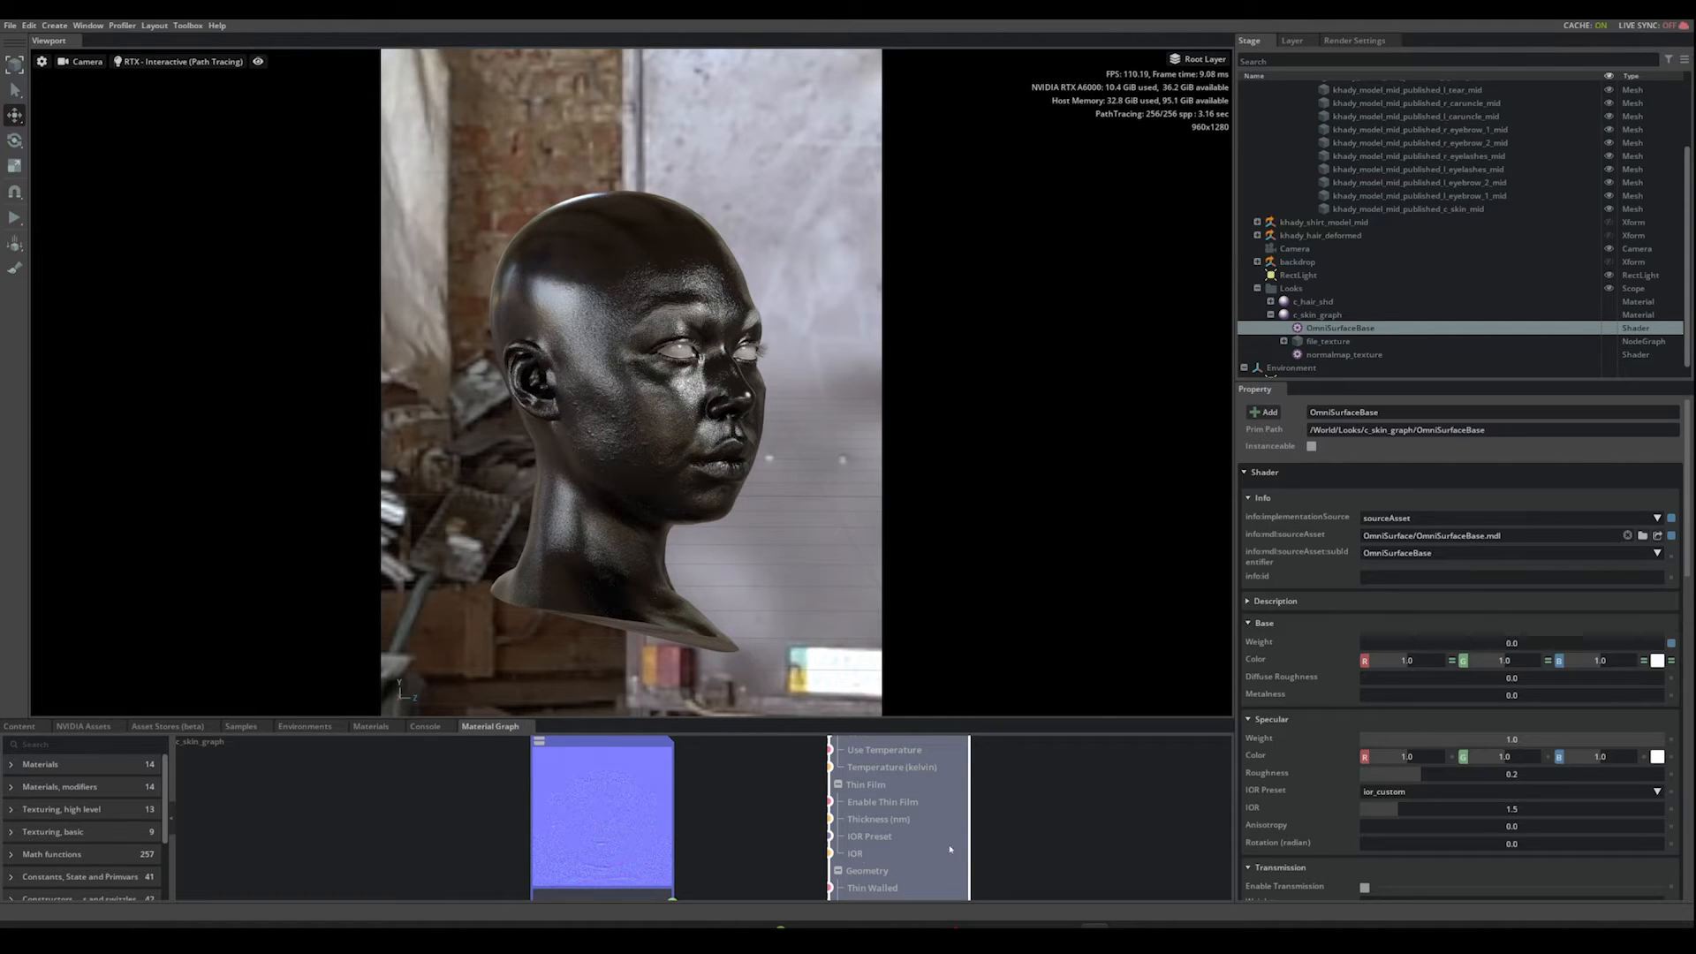
Step: Search the node library for "file", enlarge the graph area and add a second Bitmap texture node to the skin graph
{"action": "middle_click_drag", "start_coordinate": [984, 851], "coordinate": [1022, 848]}
{"action": "scroll", "coordinate": [981, 845], "scroll_direction": "up", "scroll_amount": 1}
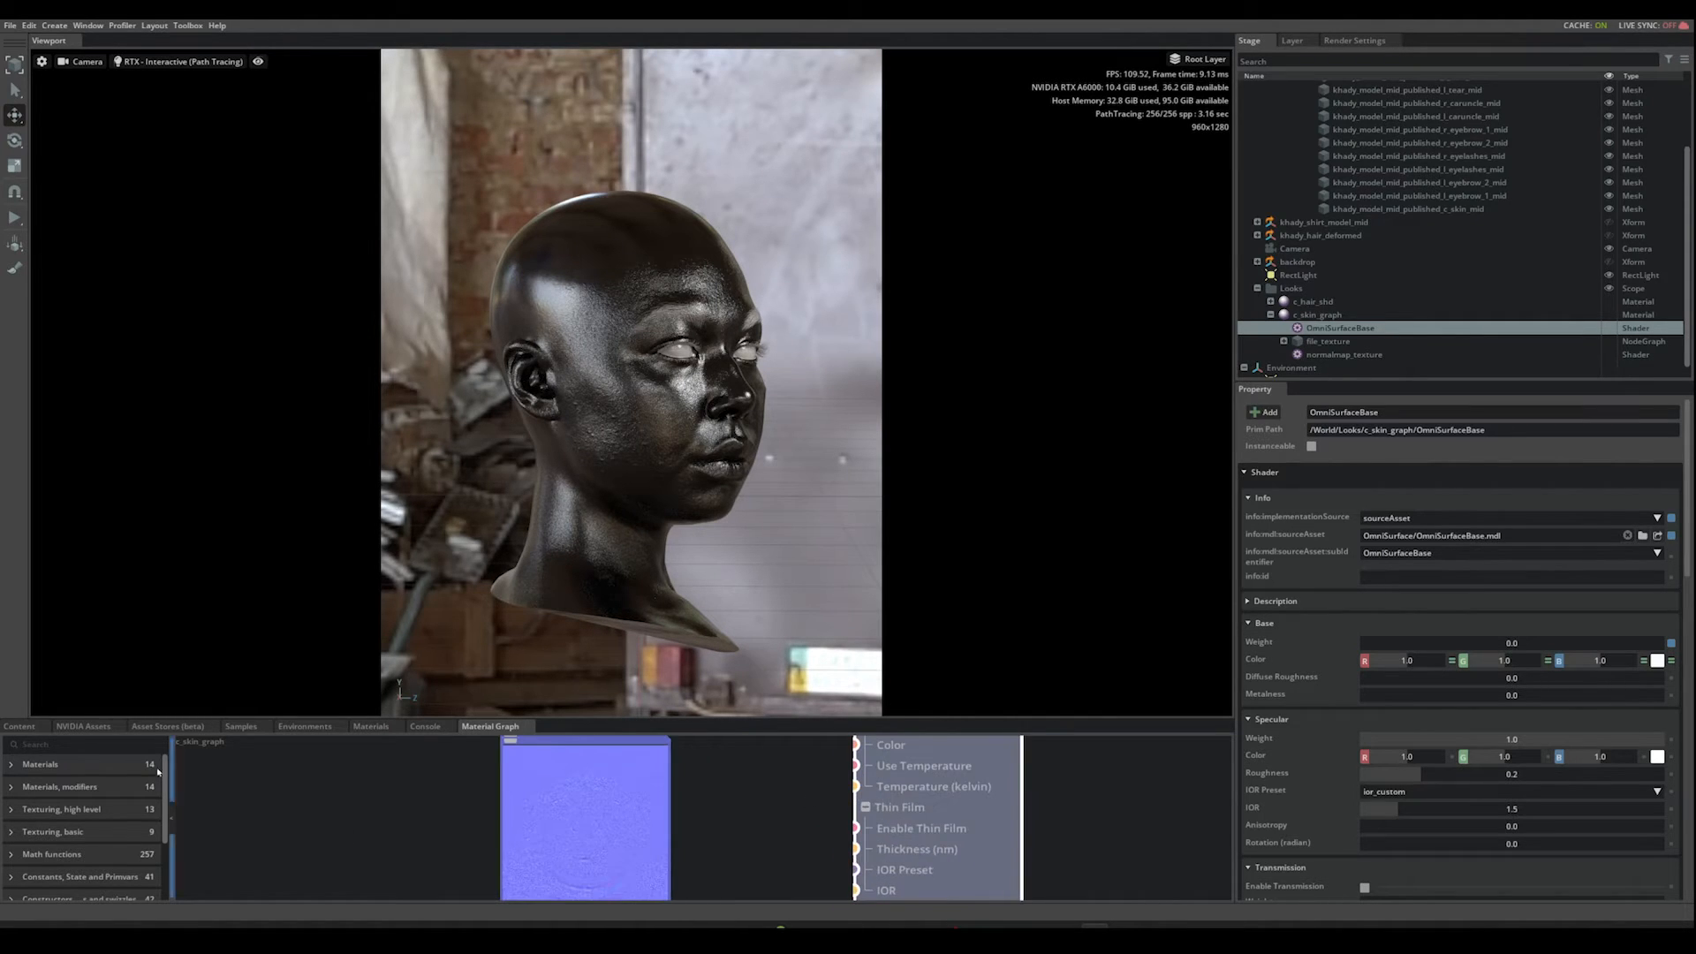
{"action": "left_click", "coordinate": [103, 746]}
{"action": "type", "text": "file"}
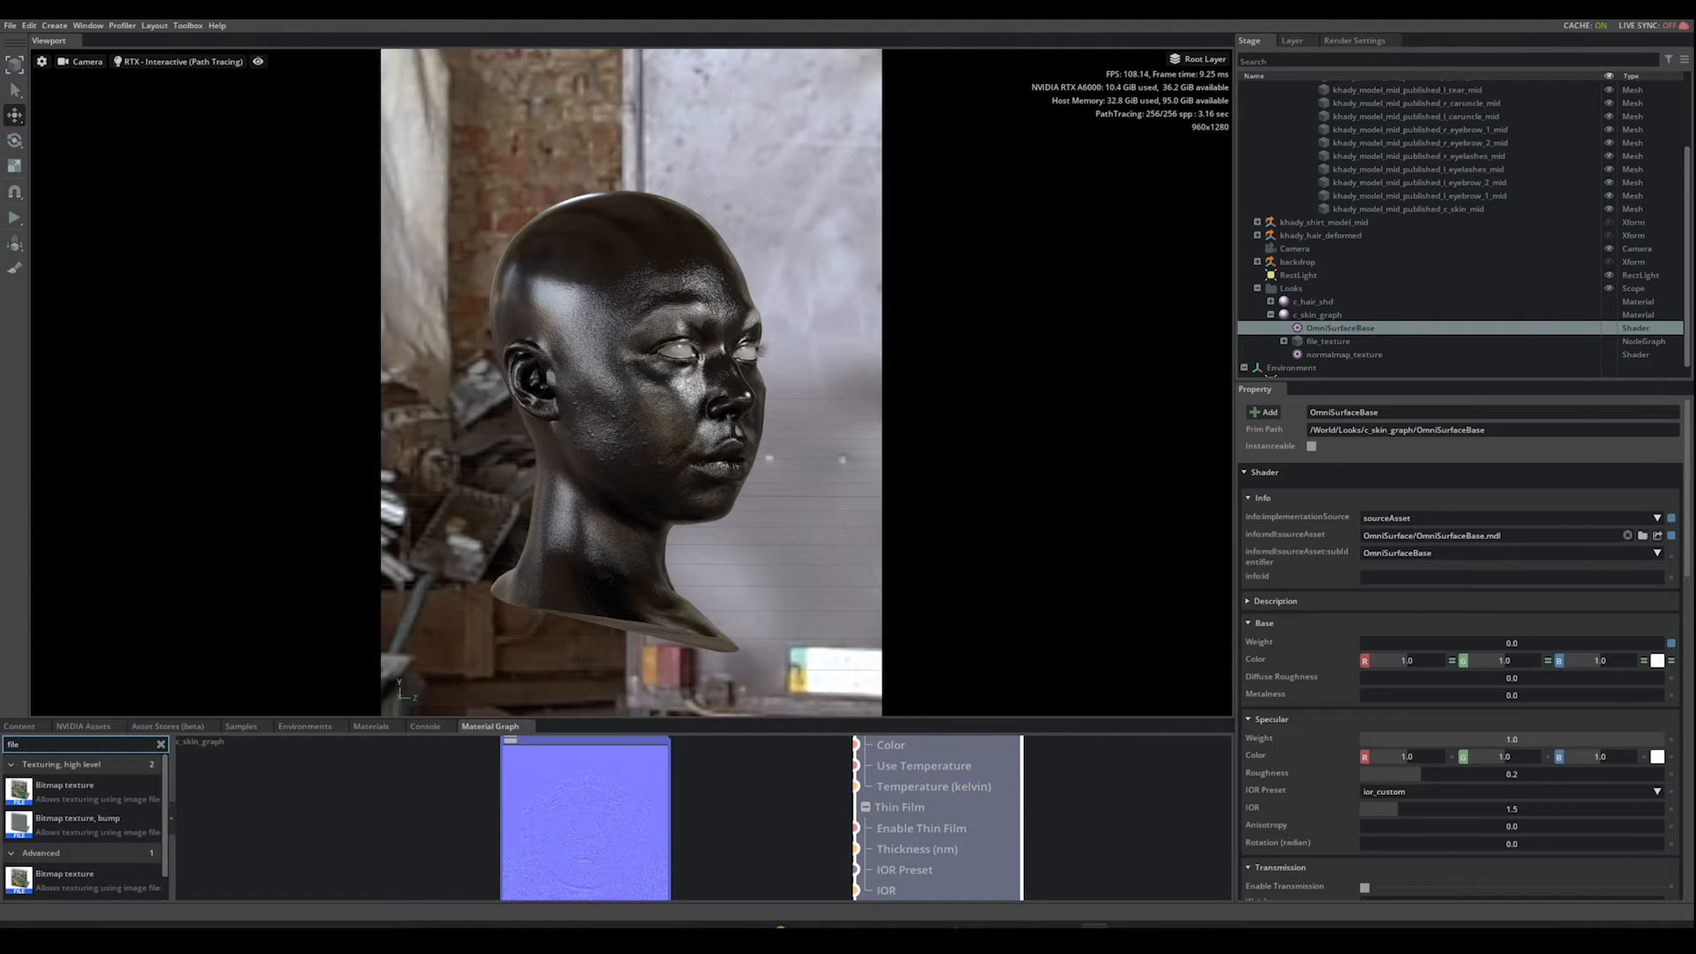
{"action": "left_click", "coordinate": [50, 784]}
{"action": "left_click_drag", "start_coordinate": [133, 719], "coordinate": [132, 485]}
{"action": "left_click", "coordinate": [141, 603]}
{"action": "left_click_drag", "start_coordinate": [63, 554], "coordinate": [336, 697]}
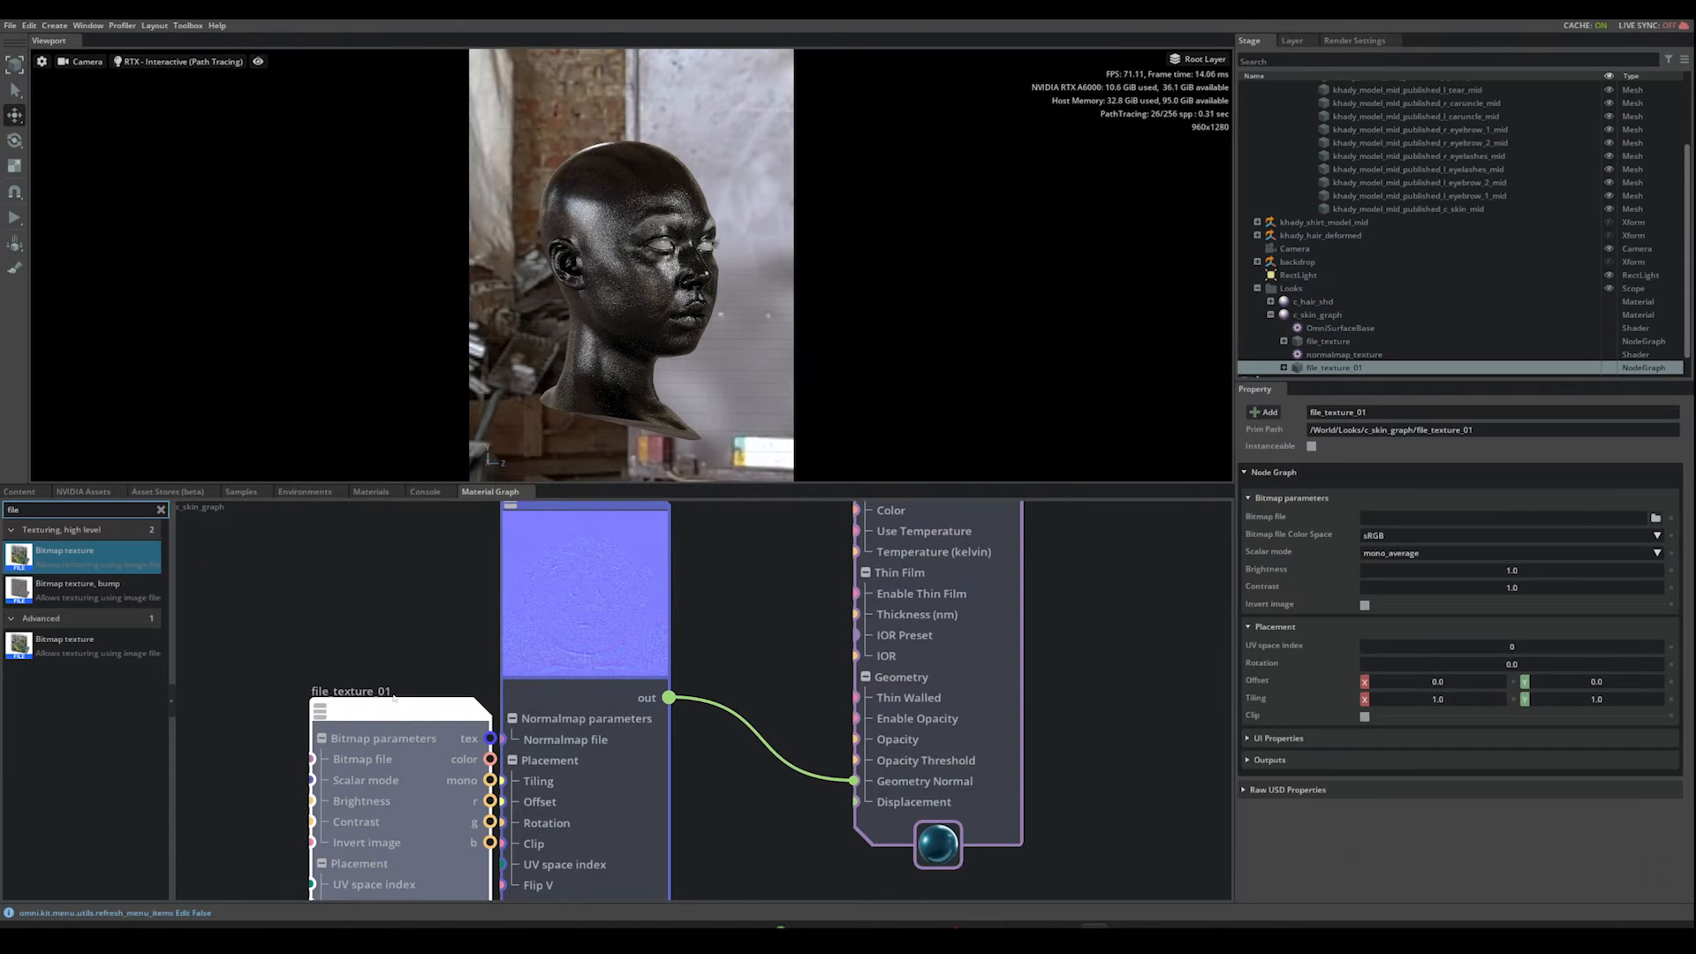
Step: Move the new bitmap texture node into the free space below and left of the albedo texture node
{"action": "middle_click_drag", "start_coordinate": [396, 641], "coordinate": [833, 579]}
{"action": "left_click_drag", "start_coordinate": [844, 645], "coordinate": [580, 644]}
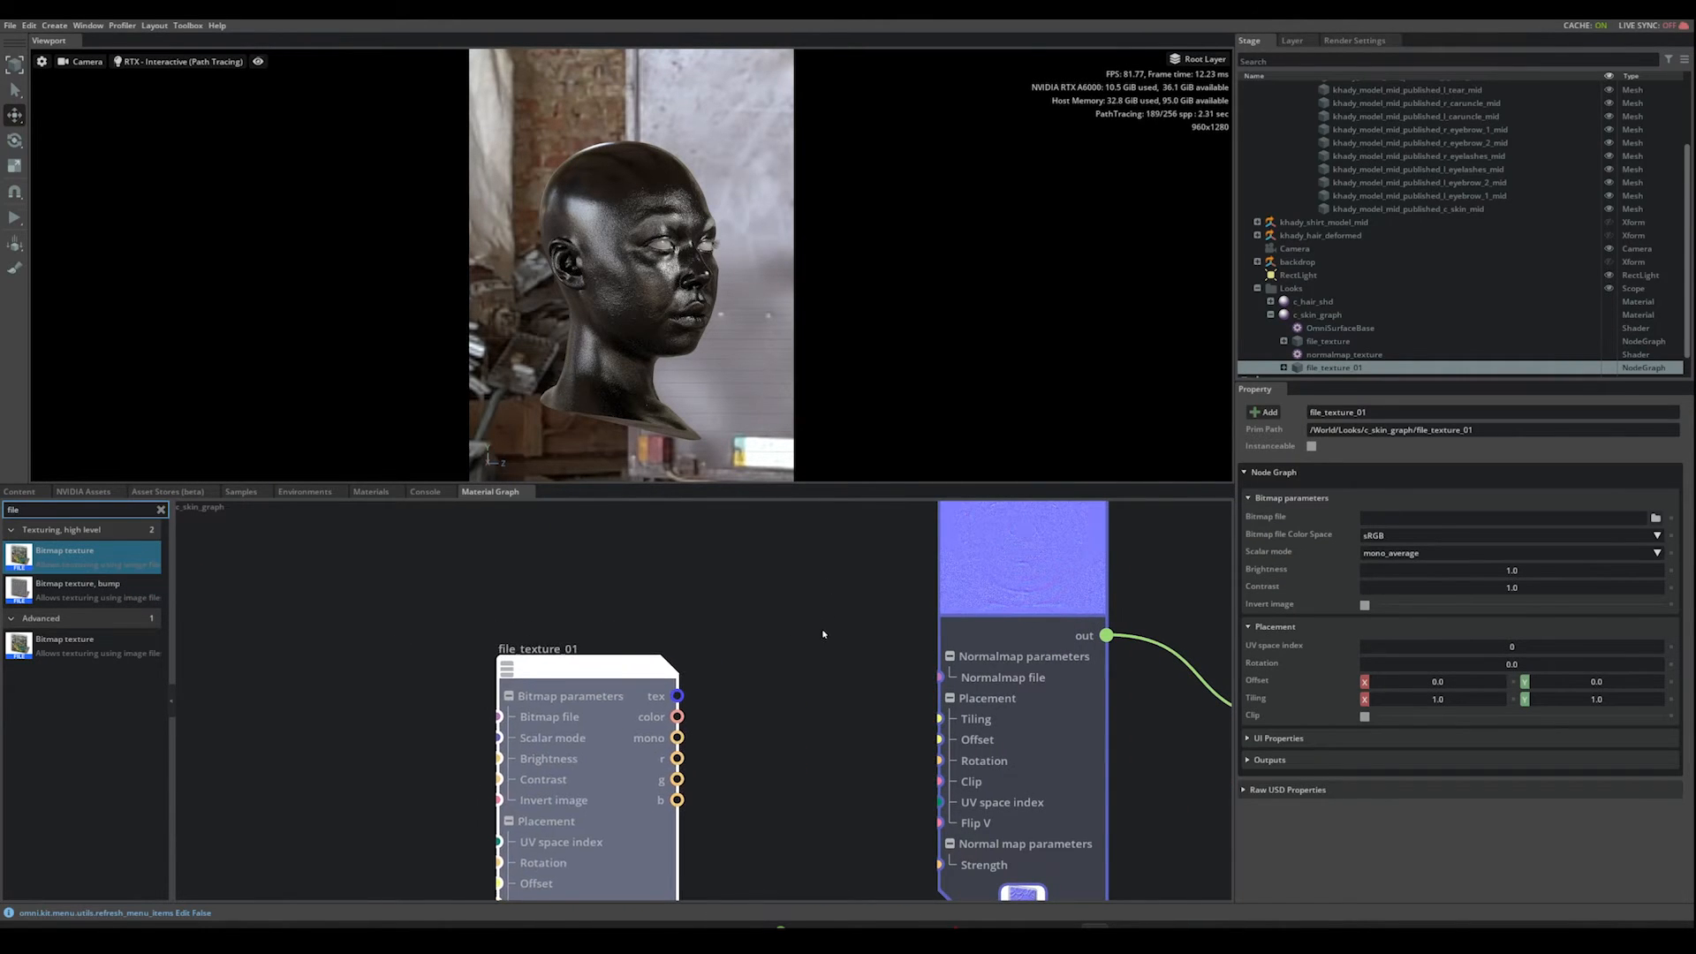
{"action": "scroll", "coordinate": [783, 606], "scroll_direction": "down", "scroll_amount": 10}
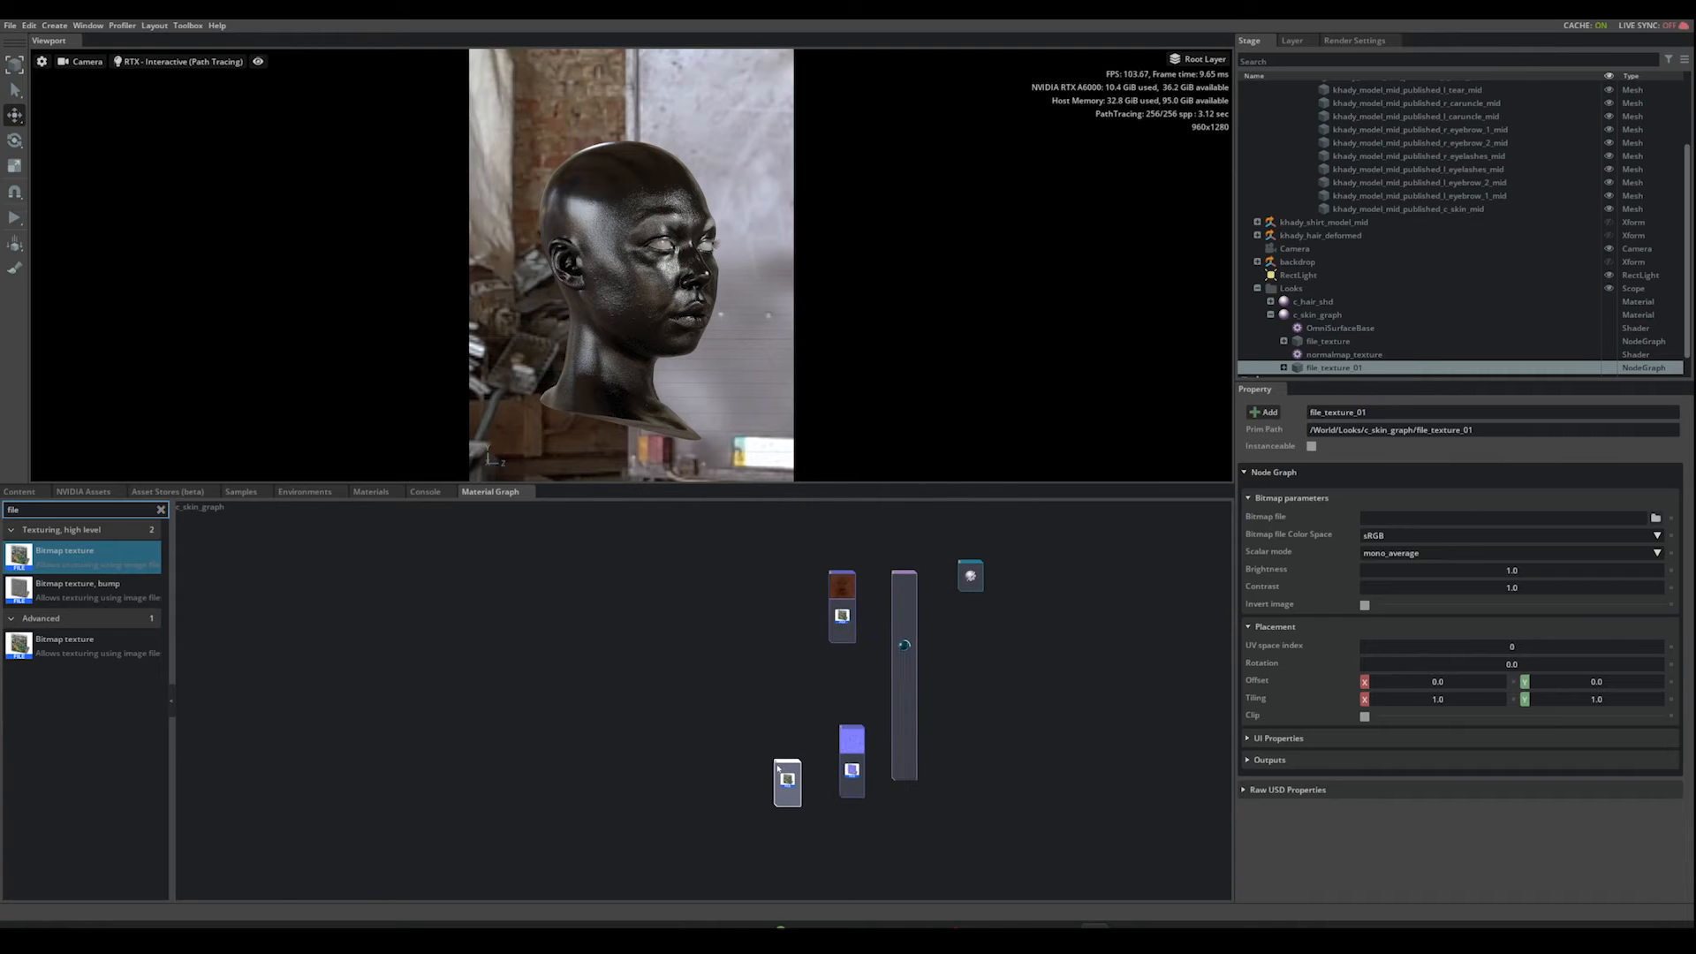
{"action": "left_click_drag", "start_coordinate": [787, 764], "coordinate": [764, 649]}
{"action": "scroll", "coordinate": [784, 664], "scroll_direction": "up", "scroll_amount": 8}
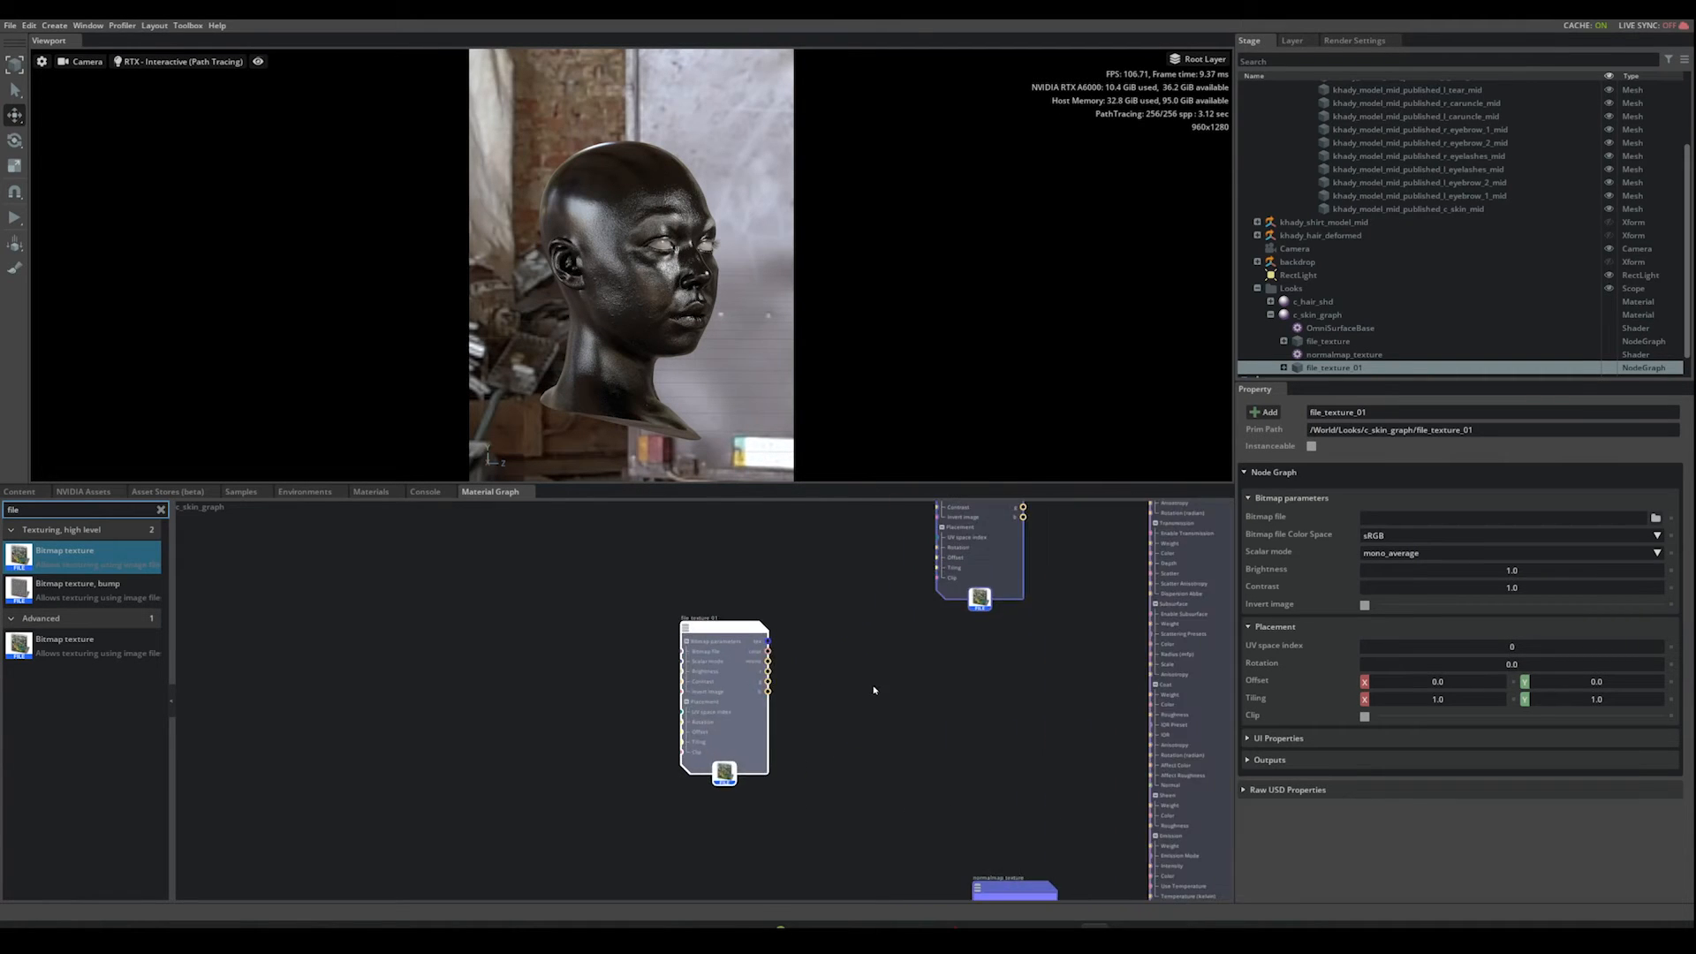
Step: Load XYZ_utility_lin_srgb.1001.exr from the sourceimages folder as the new texture node's bitmap file
{"action": "middle_click_drag", "start_coordinate": [875, 689], "coordinate": [707, 739]}
{"action": "left_click", "coordinate": [1655, 518]}
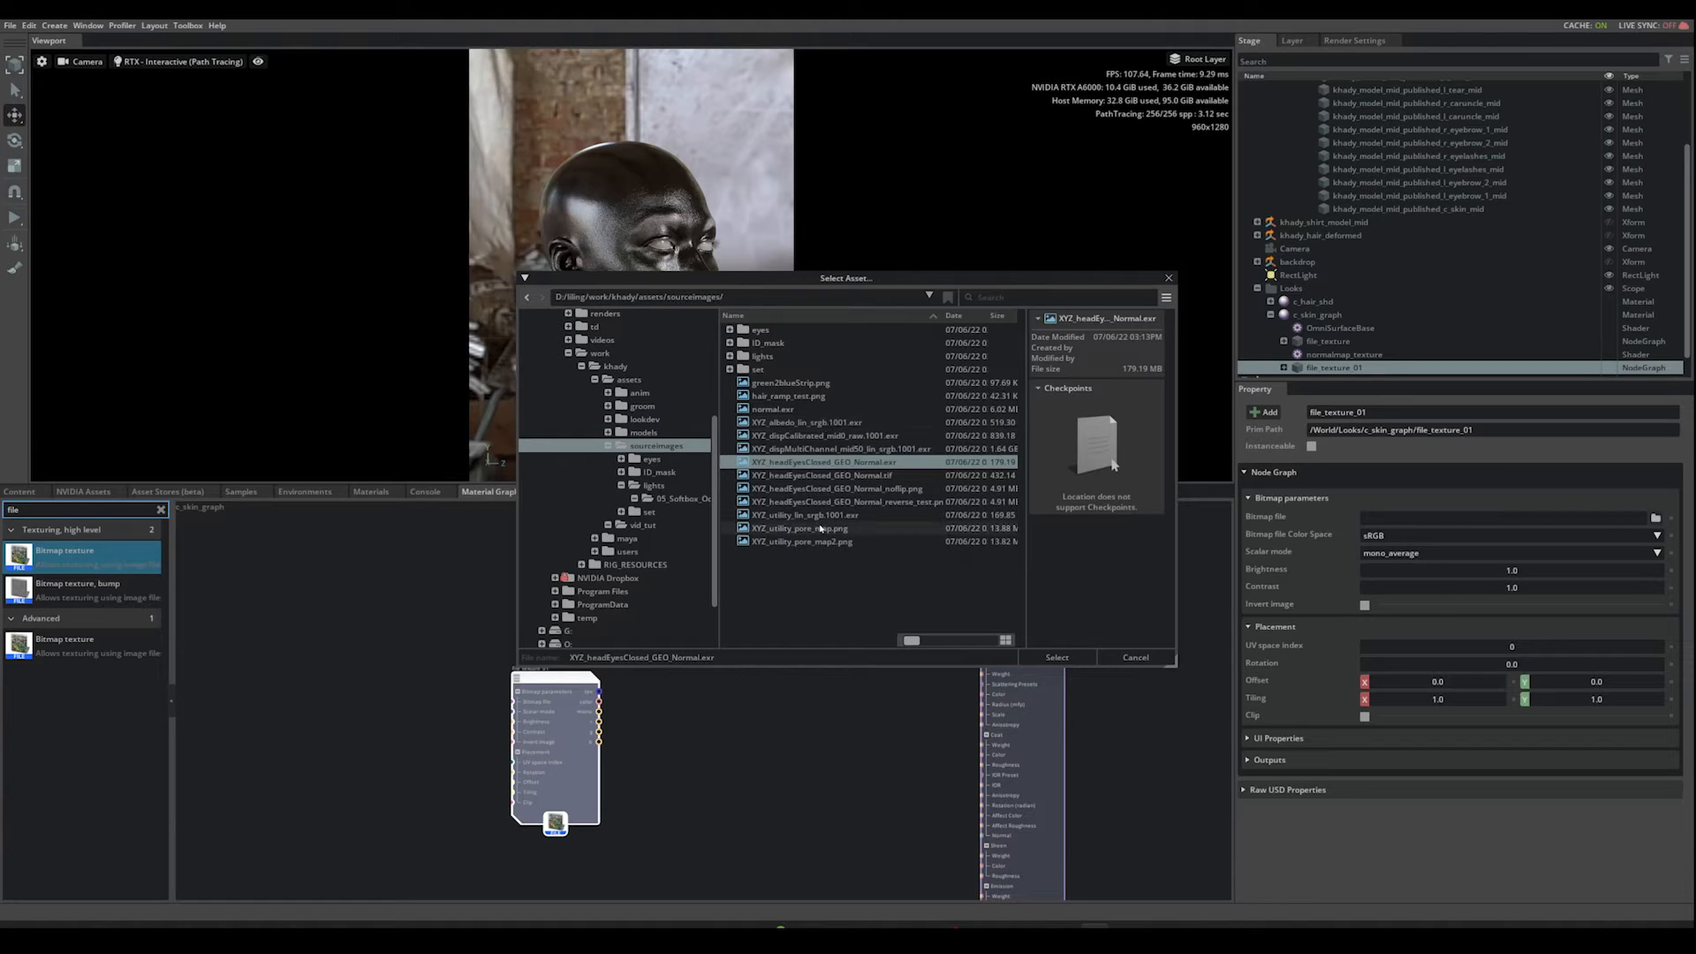
{"action": "left_click", "coordinate": [810, 516]}
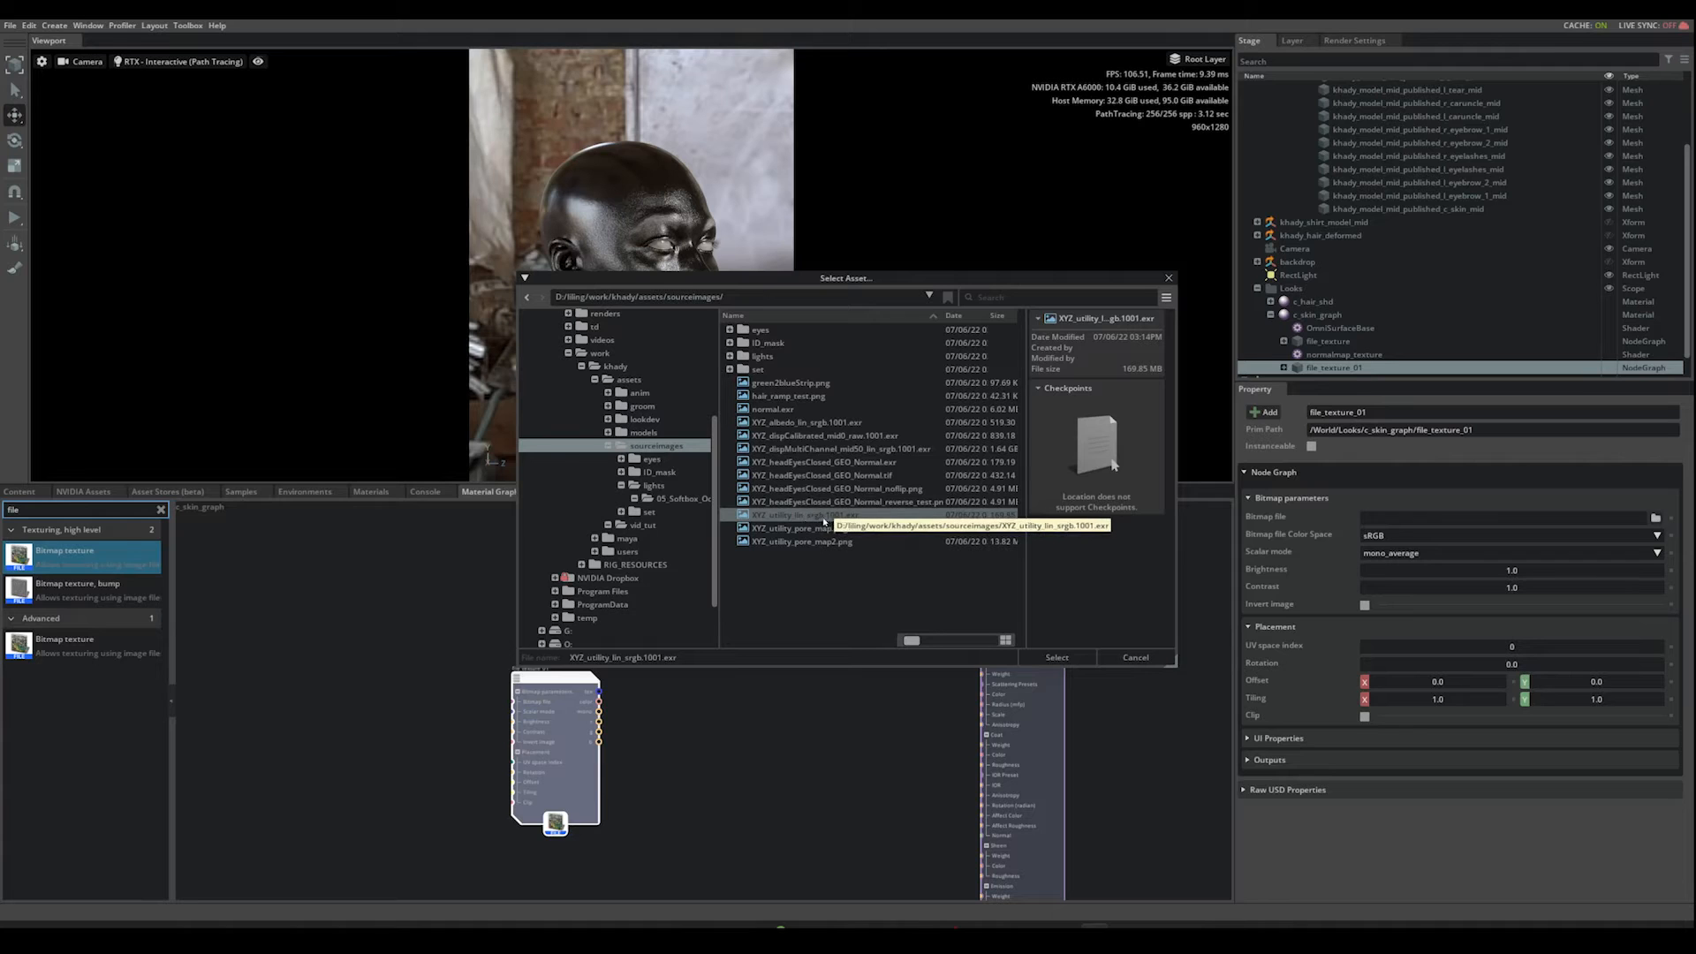
{"action": "left_click", "coordinate": [1056, 657]}
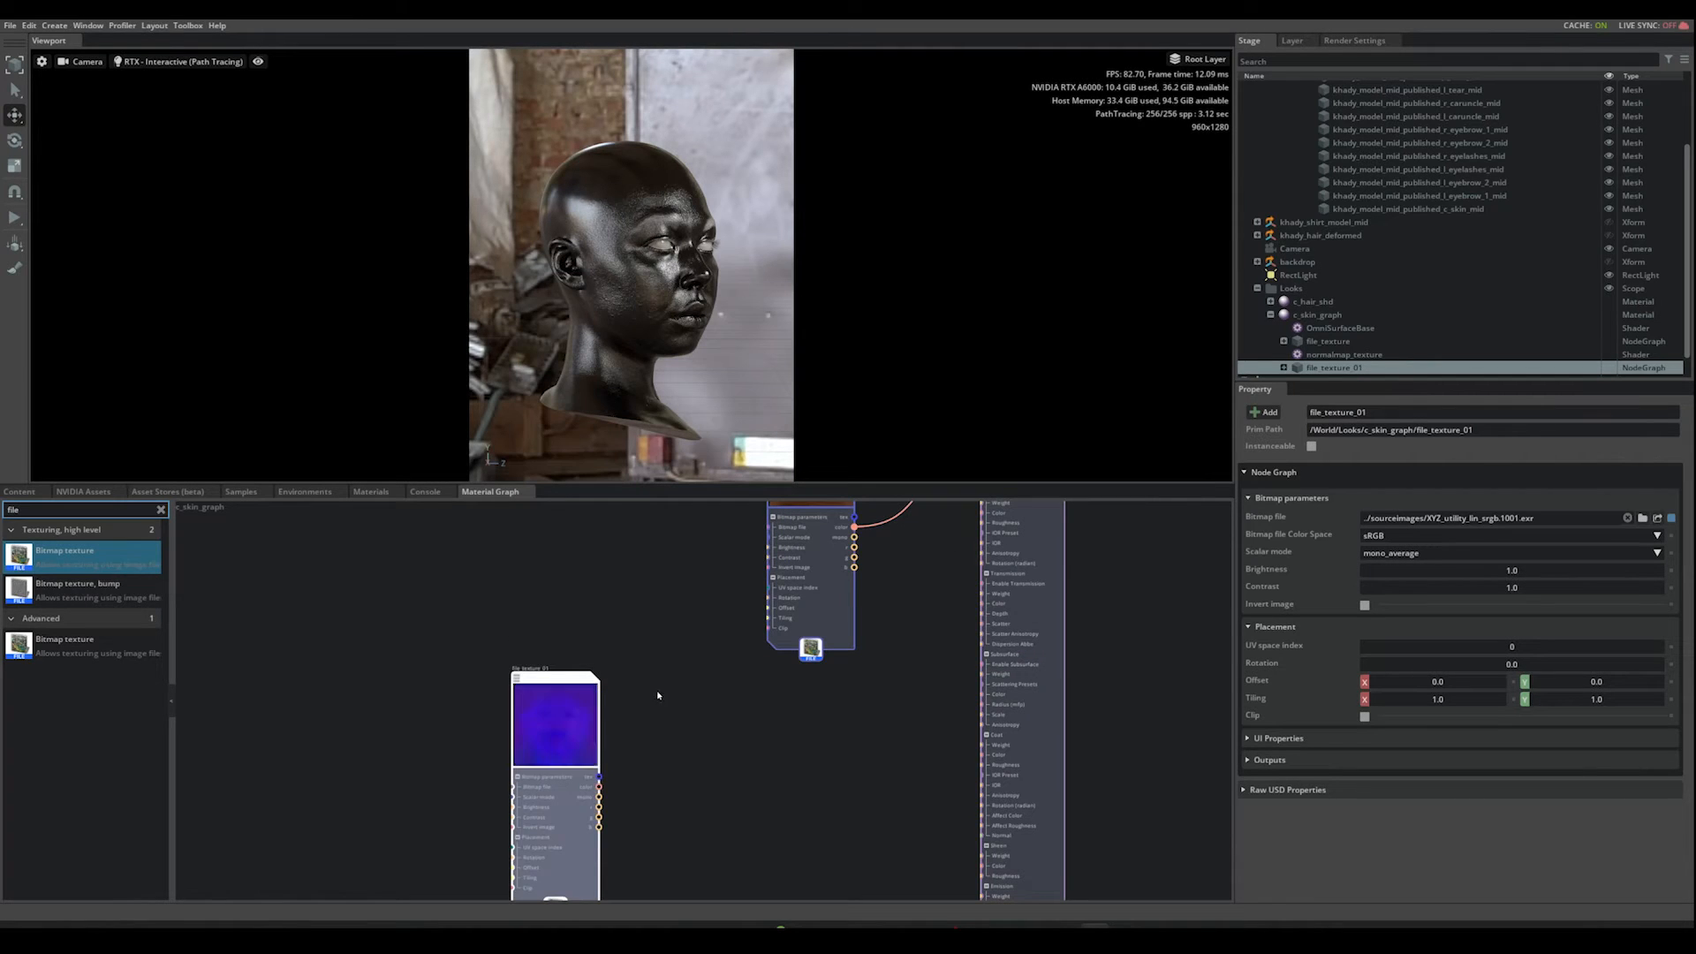
Step: Examine the utility map's preview, then switch to khady_compare.nk in Nuke and view its red, green and blue channels one by one
{"action": "scroll", "coordinate": [557, 684], "scroll_direction": "up", "scroll_amount": 10}
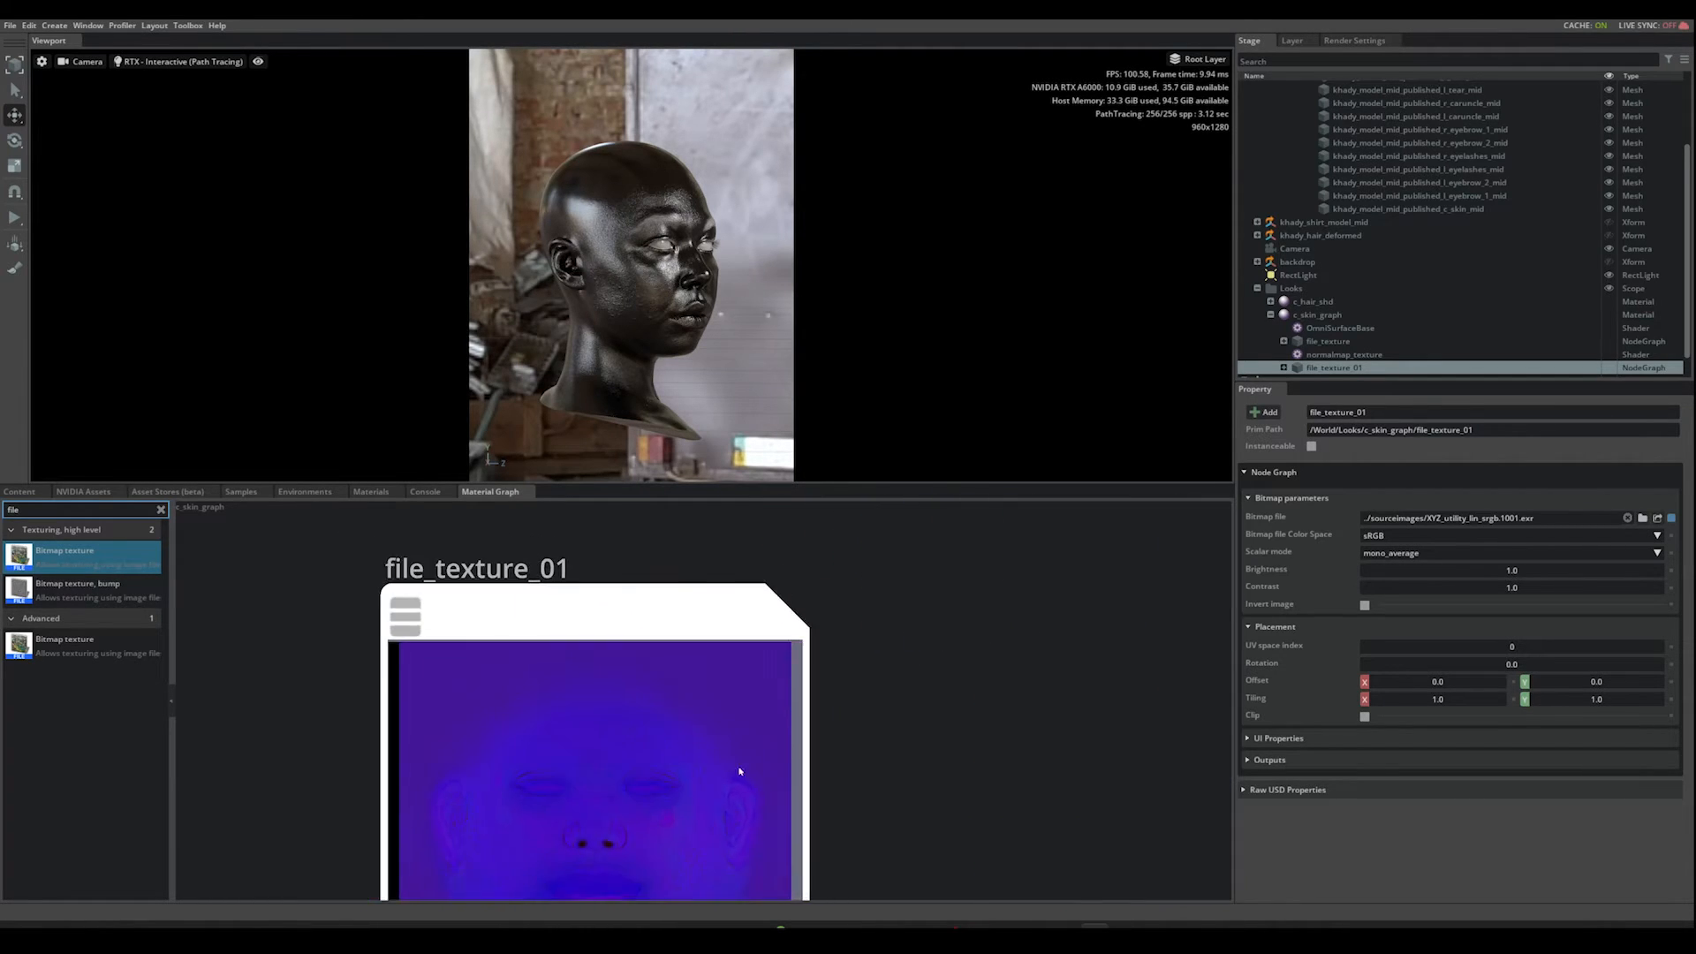
{"action": "scroll", "coordinate": [909, 738], "scroll_direction": "down", "scroll_amount": 3}
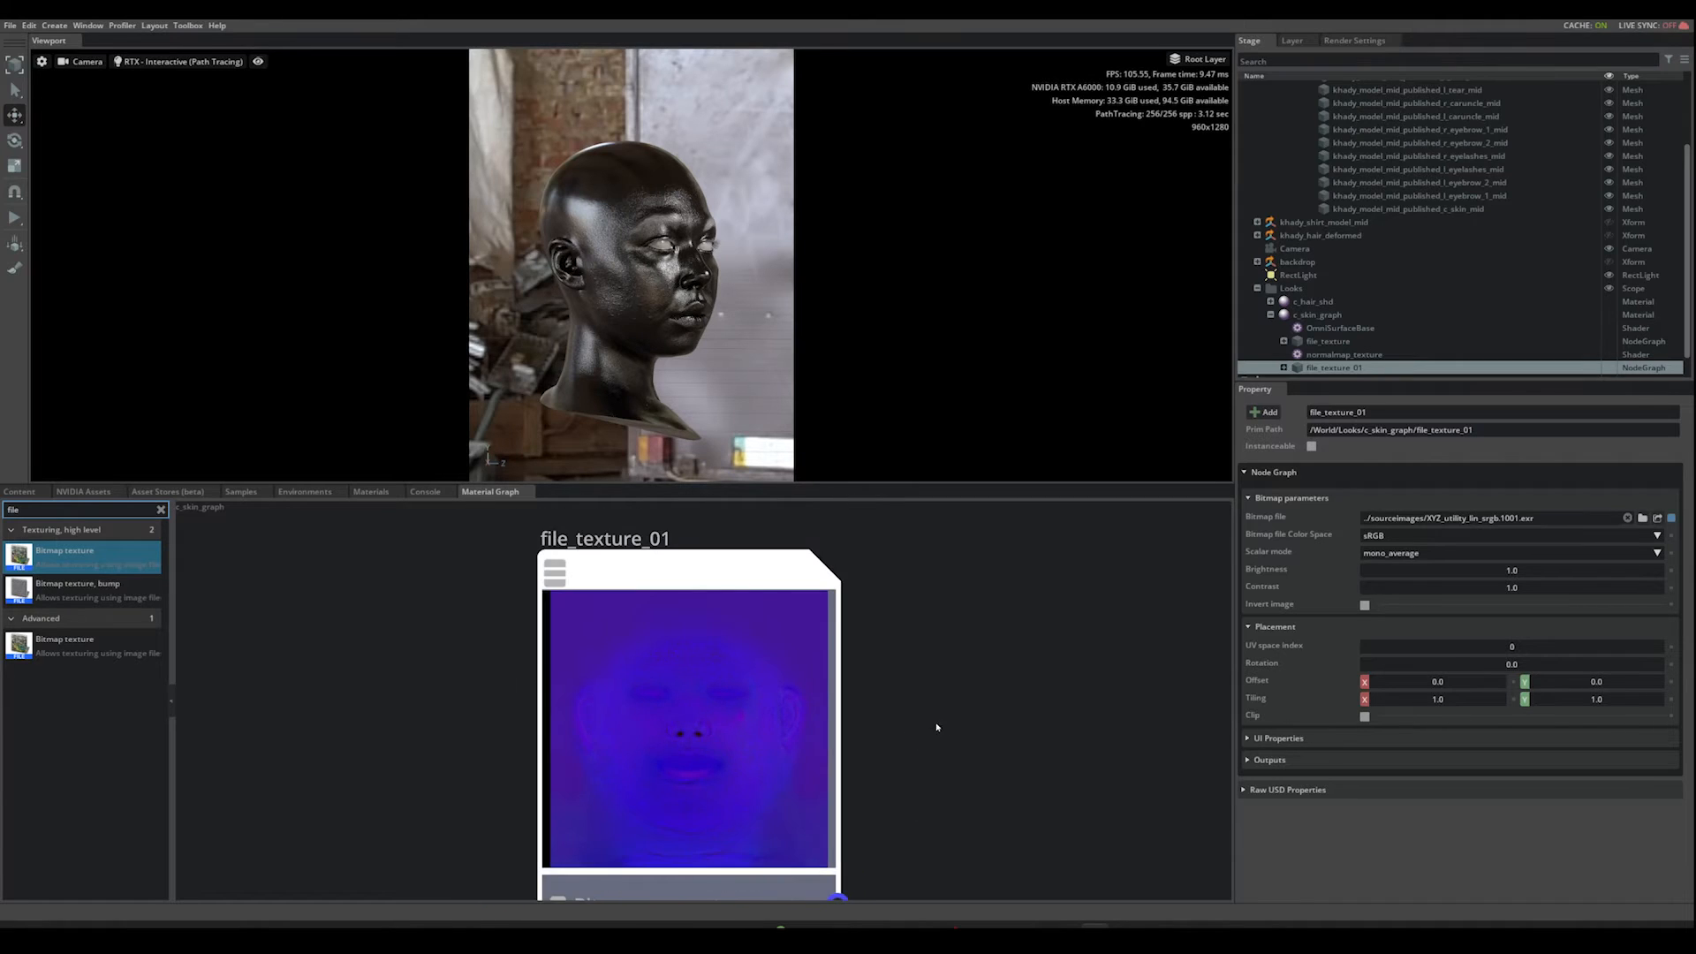
{"action": "scroll", "coordinate": [927, 733], "scroll_direction": "up", "scroll_amount": 2}
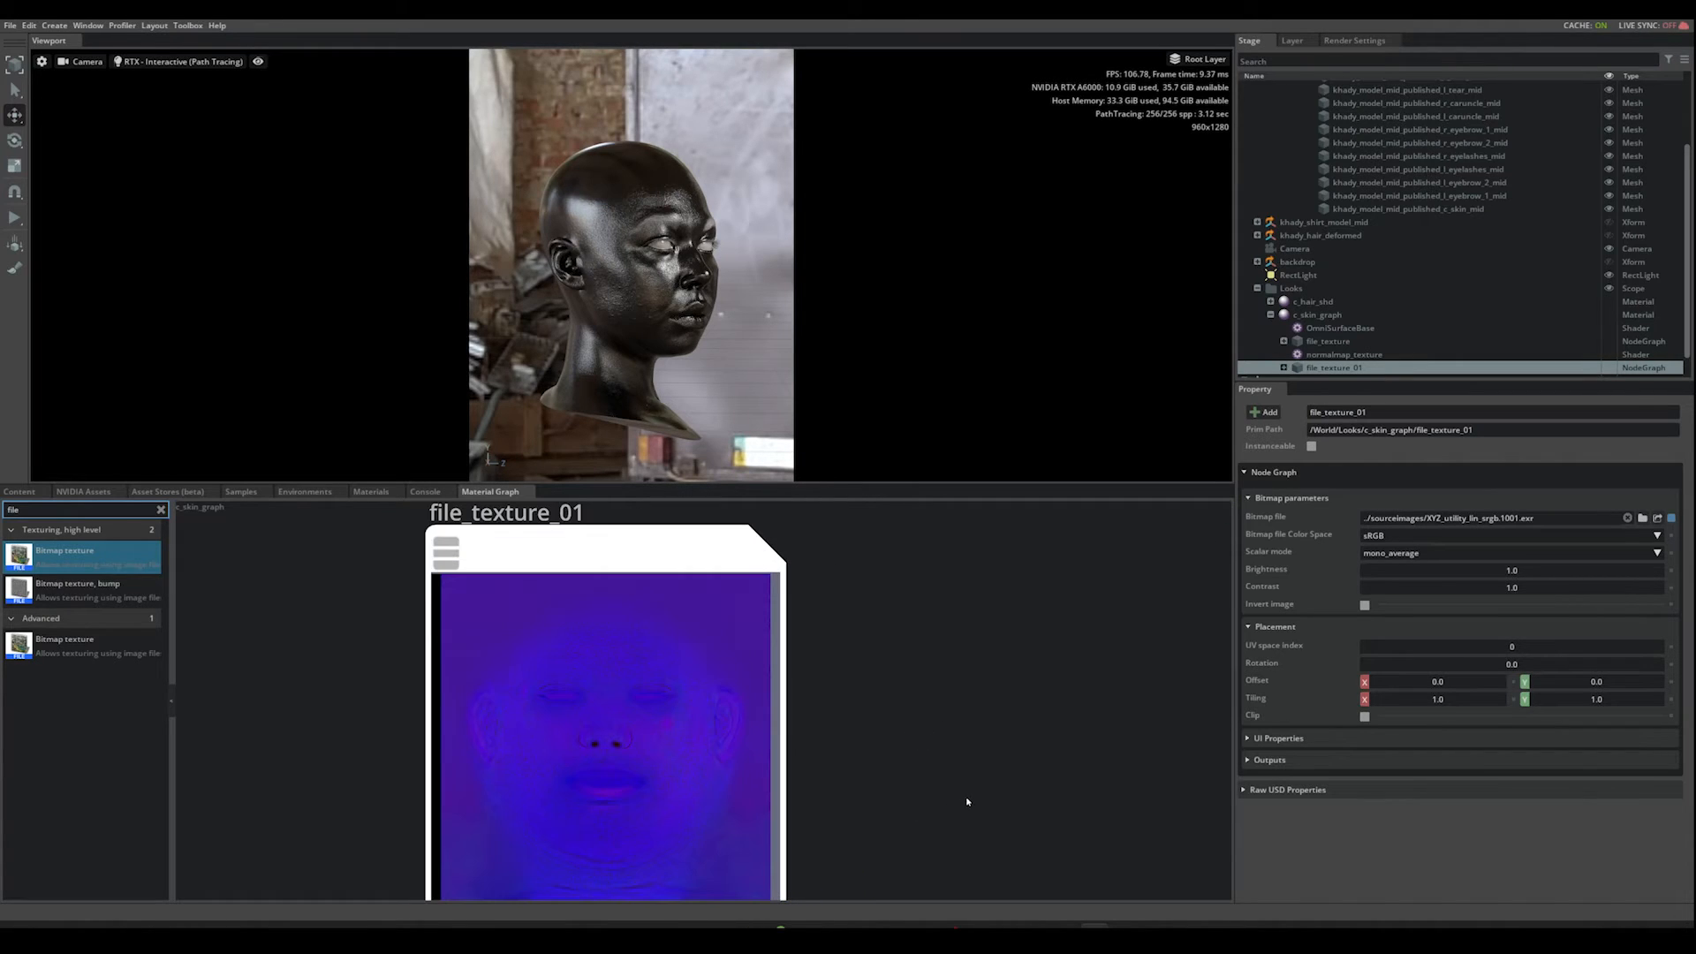
{"action": "mouse_move", "coordinate": [1036, 932]}
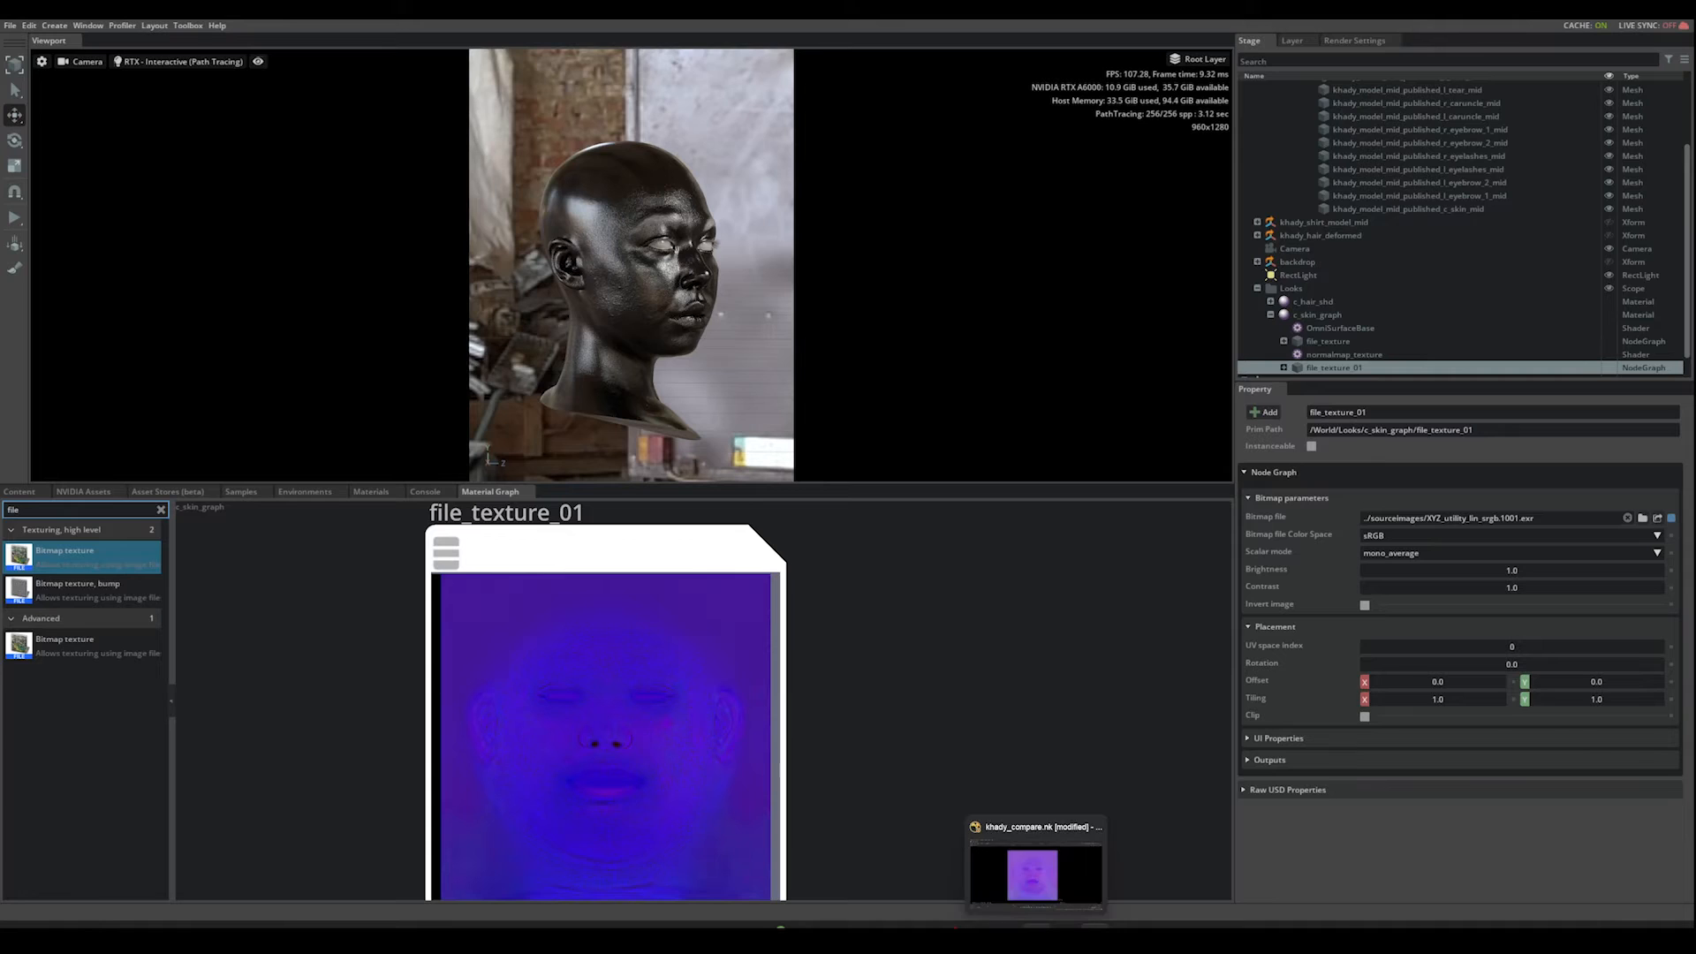
{"action": "left_click", "coordinate": [1035, 865]}
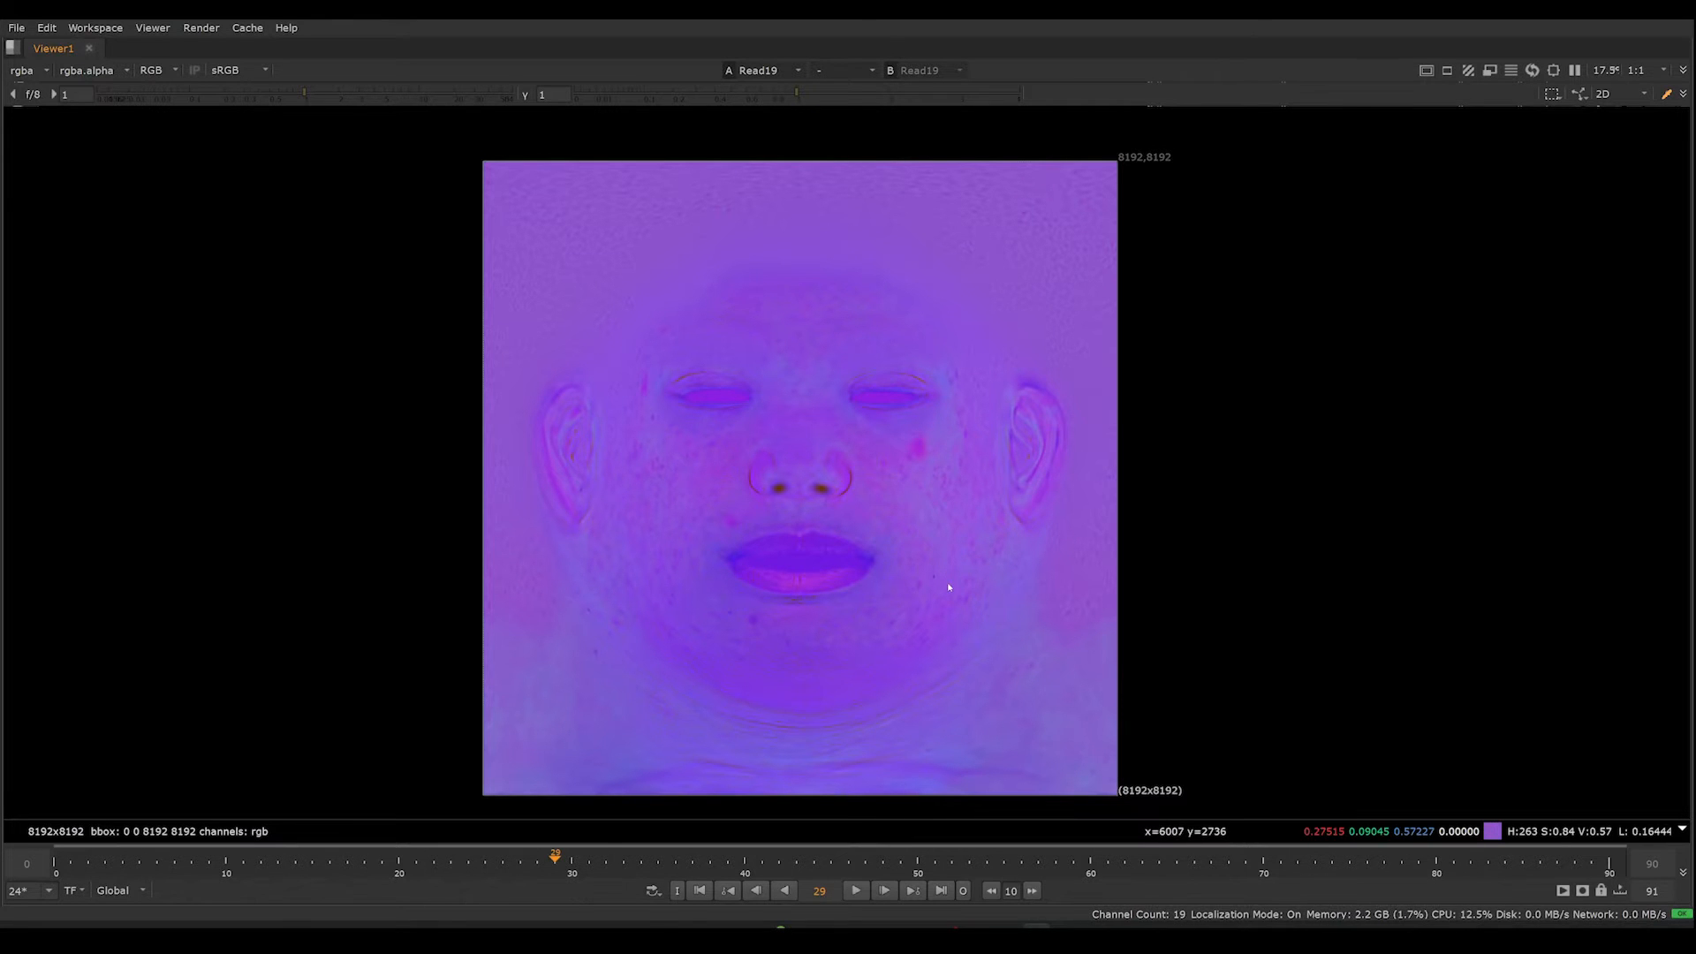
{"action": "key", "text": "r"}
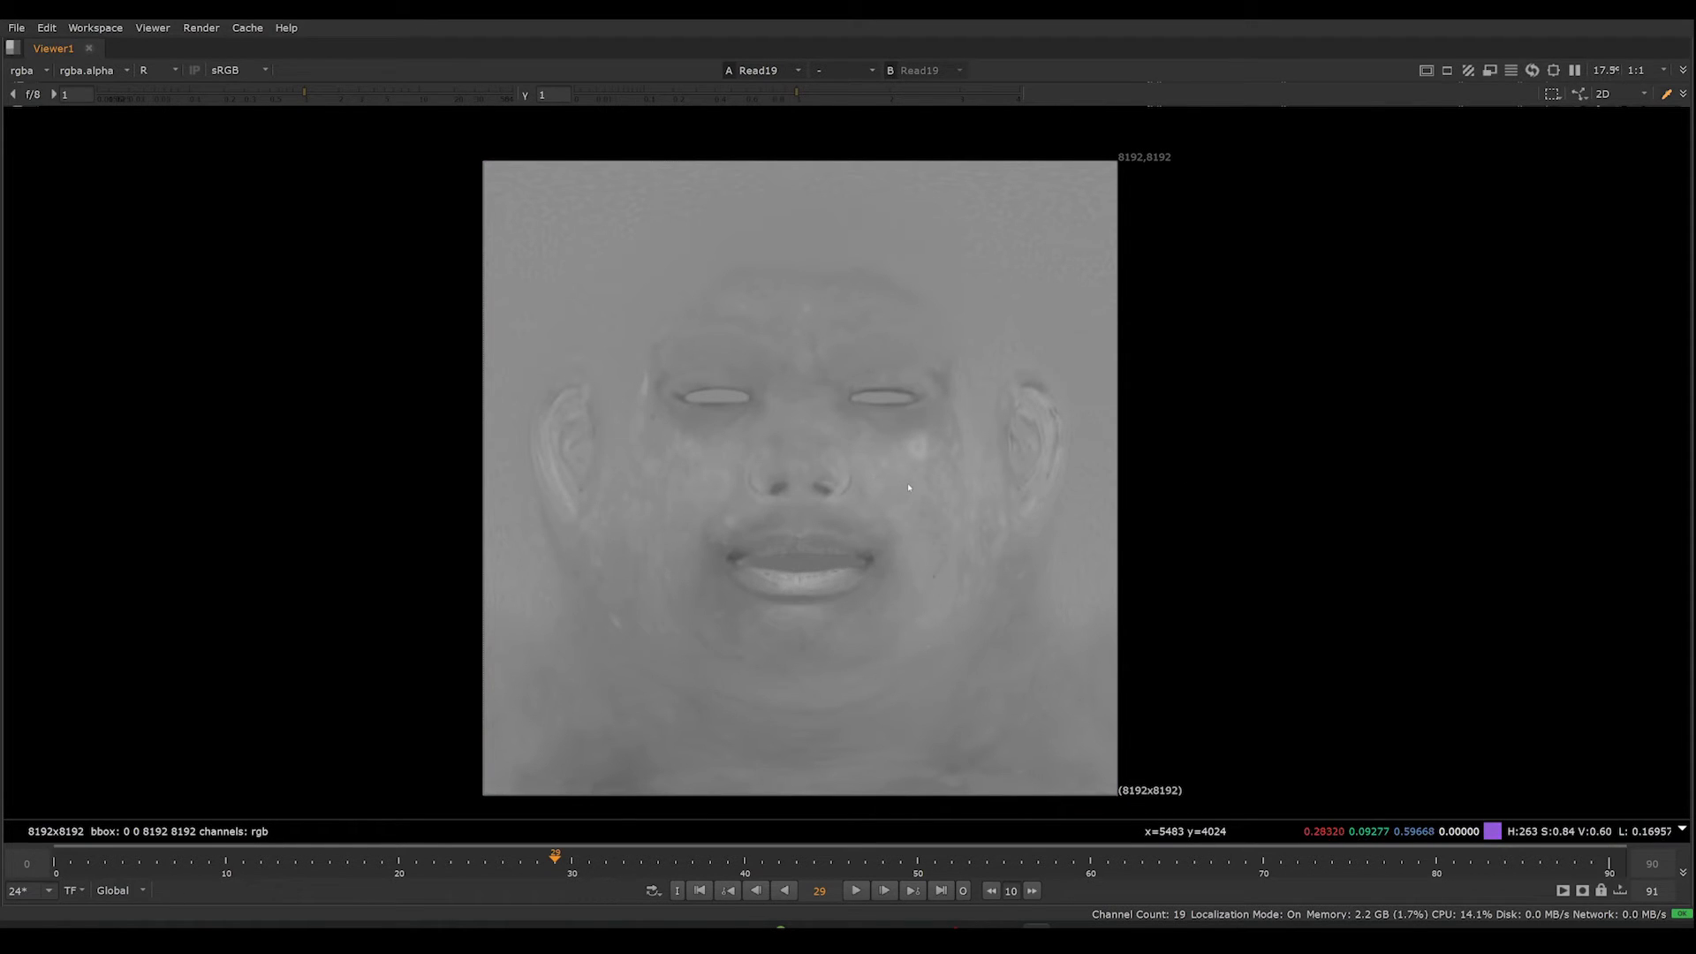
{"action": "scroll", "coordinate": [906, 487], "scroll_direction": "up", "scroll_amount": 1}
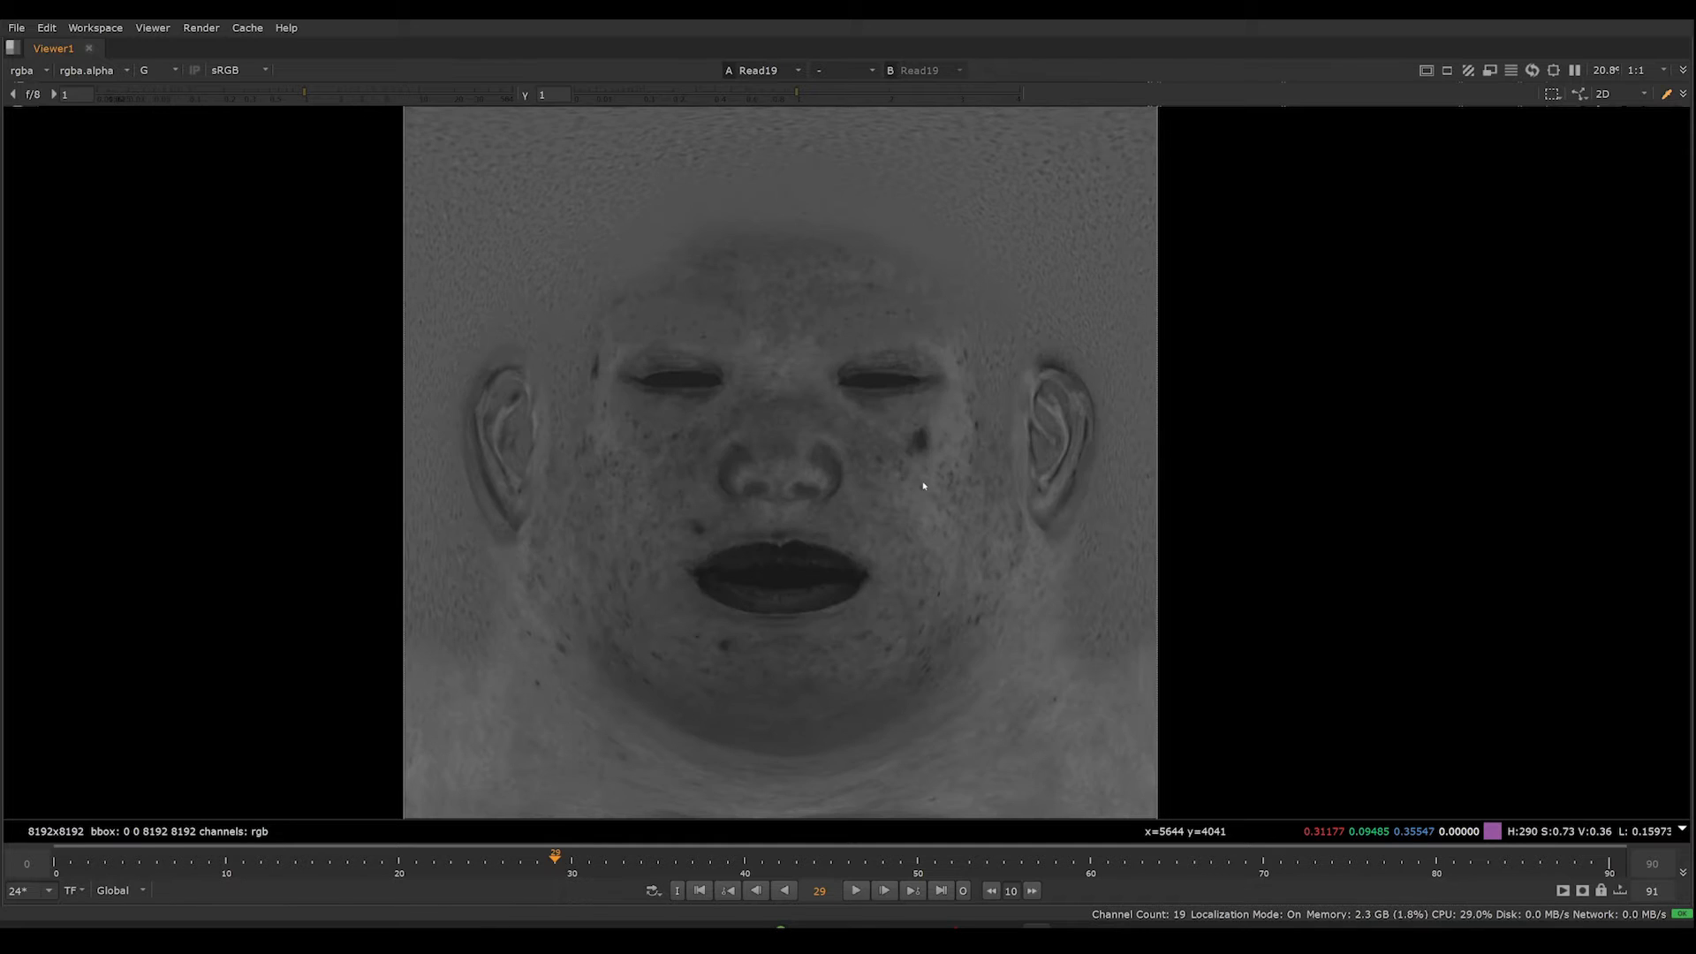
{"action": "scroll", "coordinate": [901, 503], "scroll_direction": "up", "scroll_amount": 1}
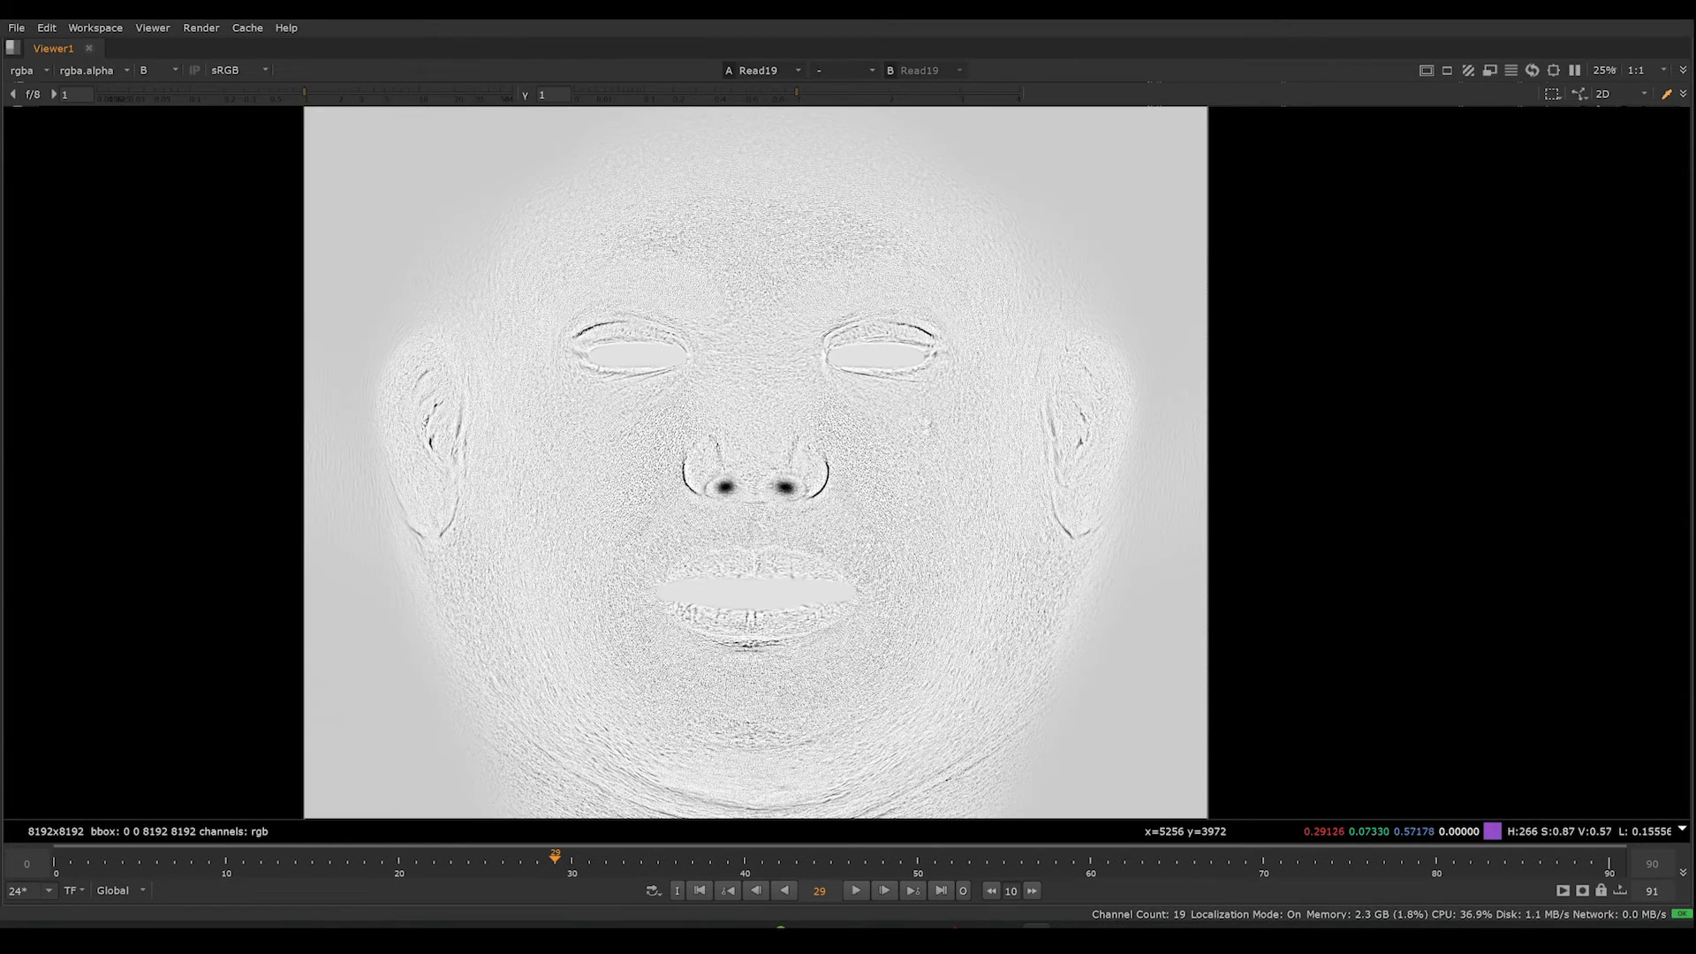
Step: Inspect the pore detail around the nose and cheeks in the utility map's blue channel, then return to the Omniverse skin graph
{"action": "scroll", "coordinate": [847, 493], "scroll_direction": "up", "scroll_amount": 3}
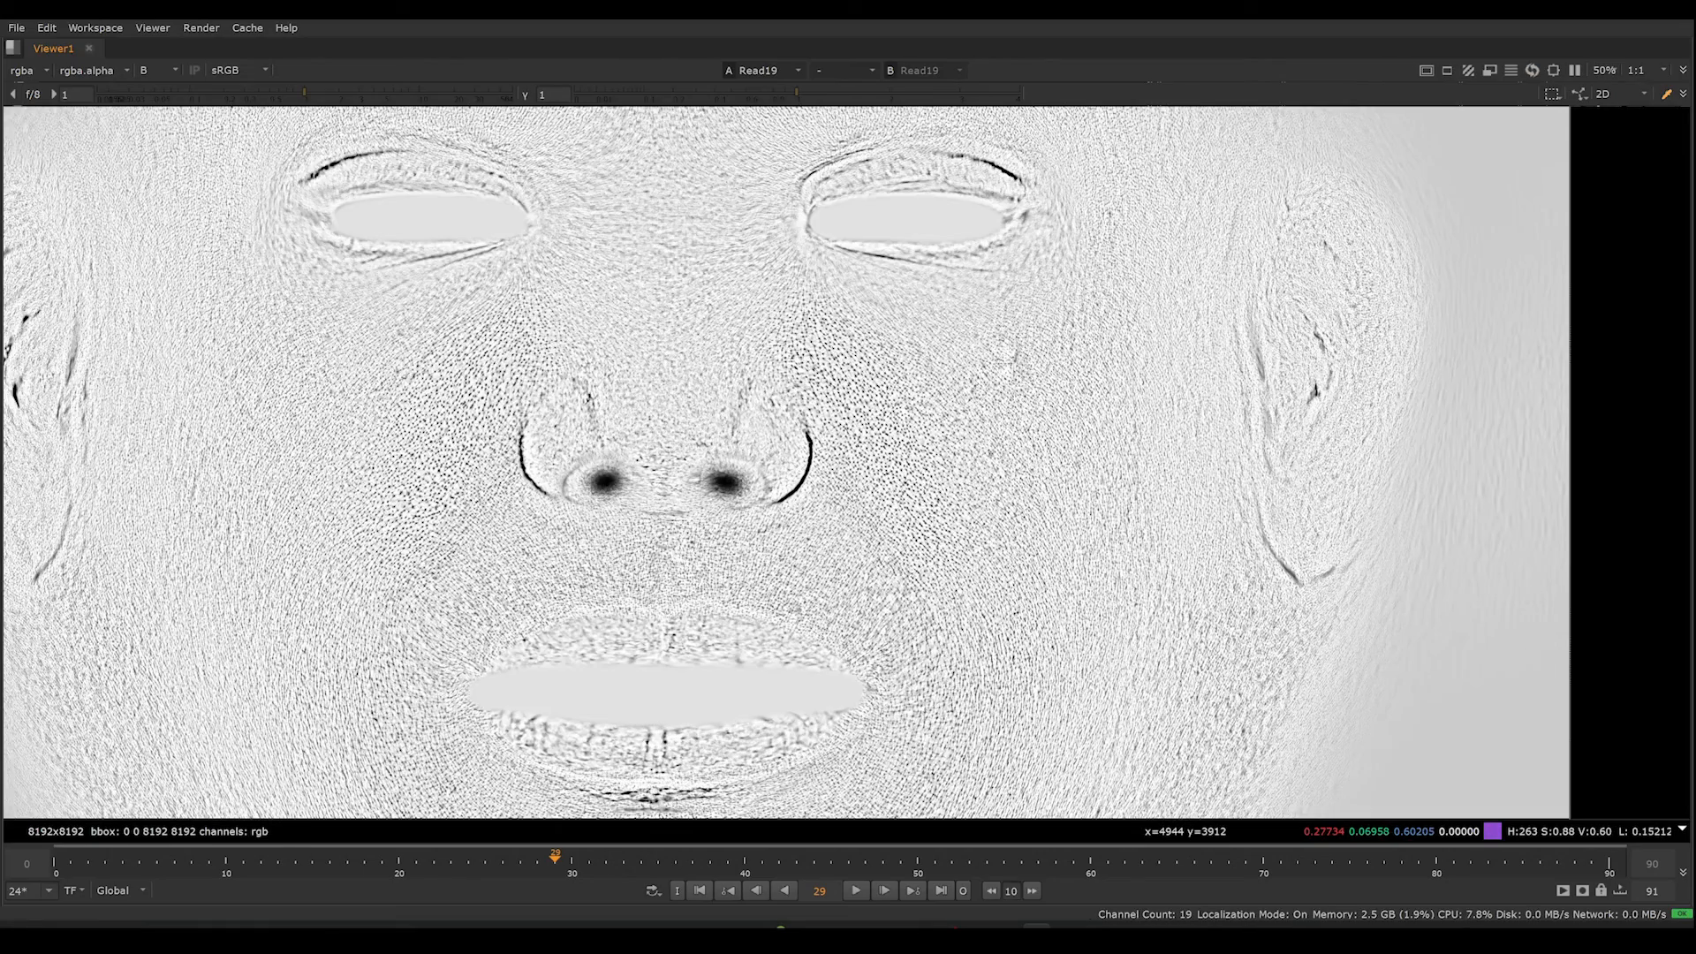
{"action": "scroll", "coordinate": [880, 497], "scroll_direction": "up", "scroll_amount": 3}
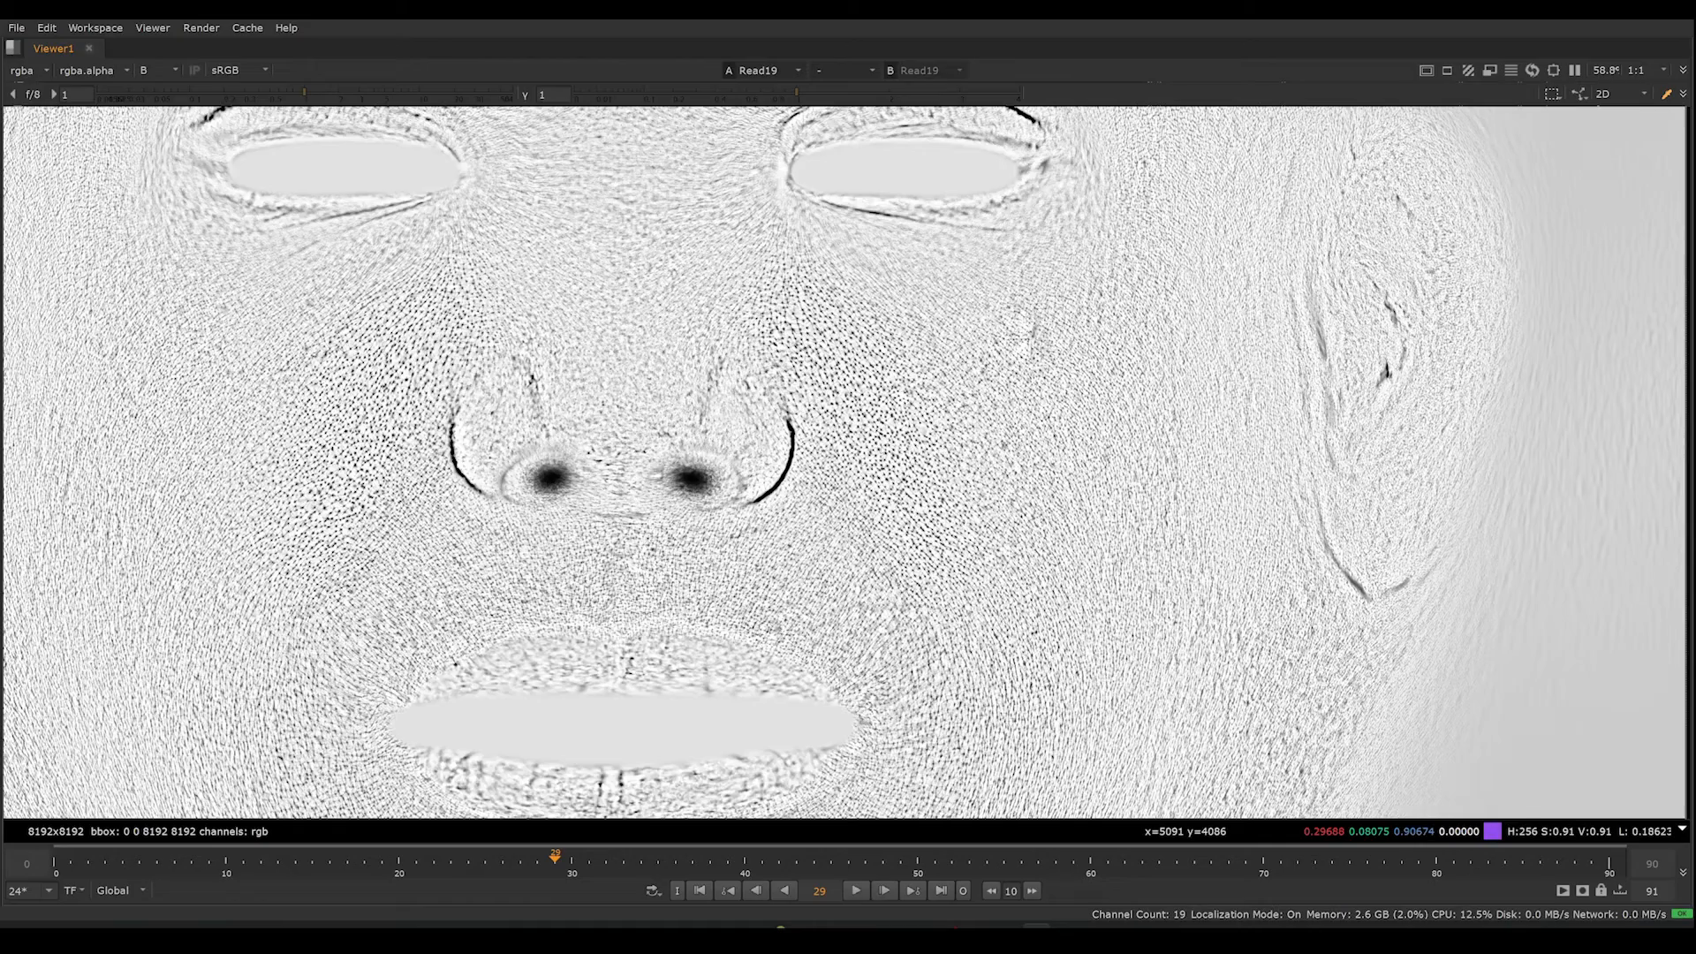
{"action": "scroll", "coordinate": [881, 446], "scroll_direction": "up", "scroll_amount": 3}
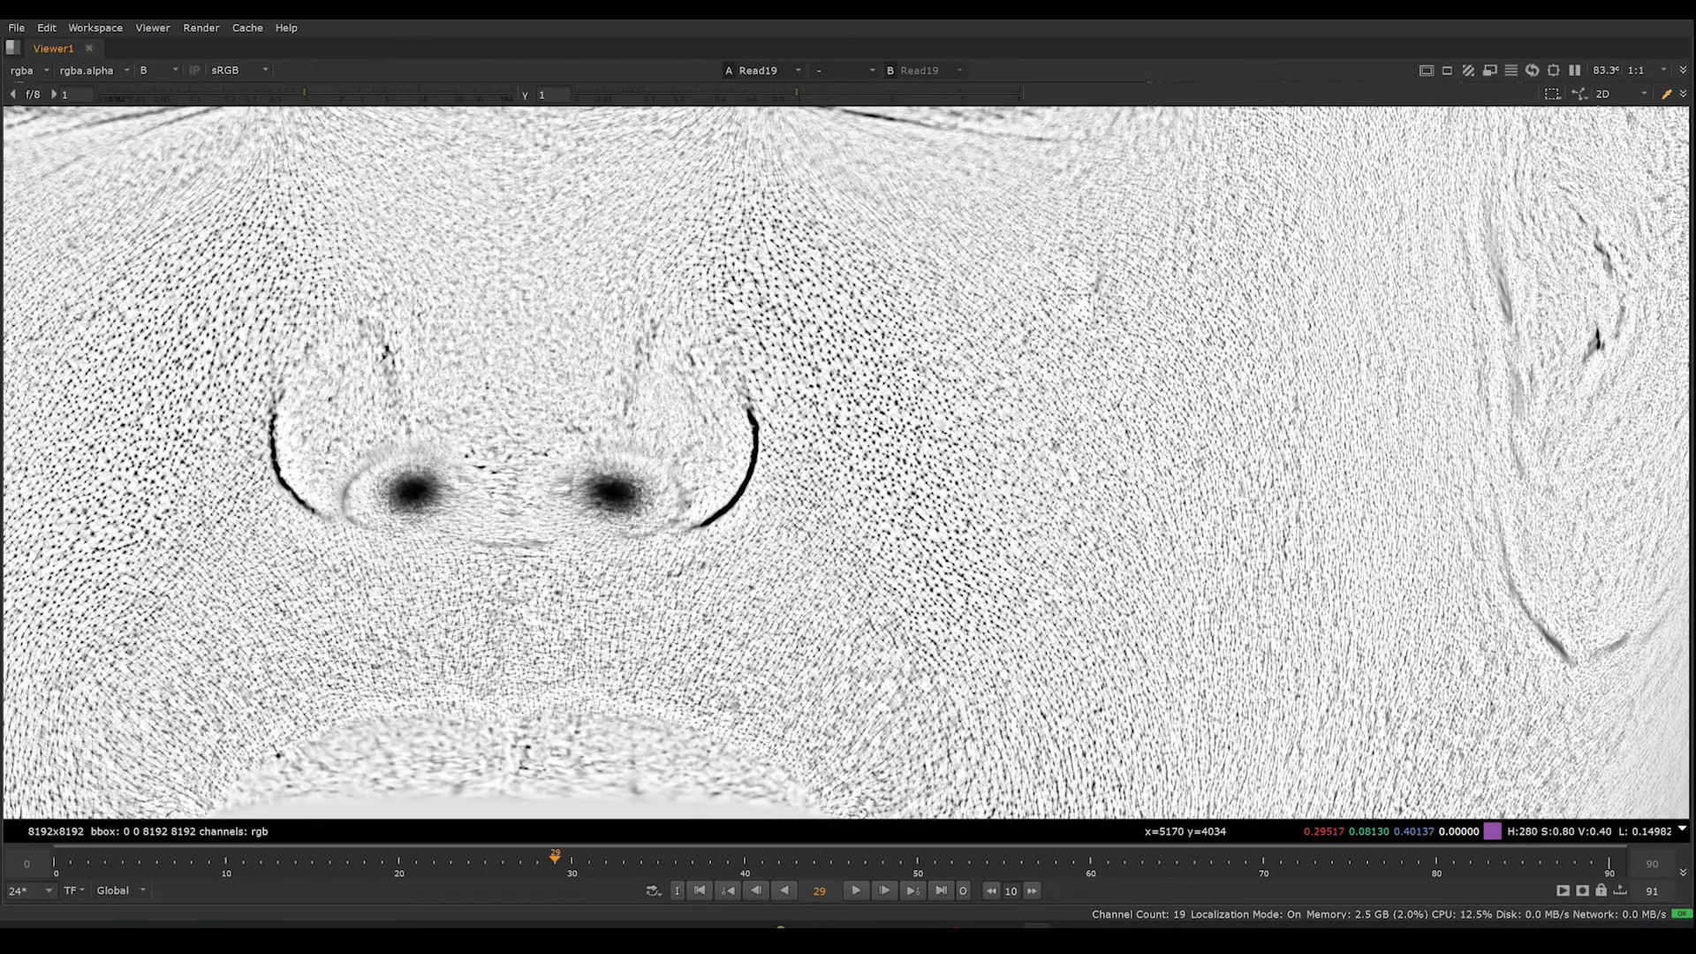
{"action": "scroll", "coordinate": [870, 459], "scroll_direction": "down", "scroll_amount": 3}
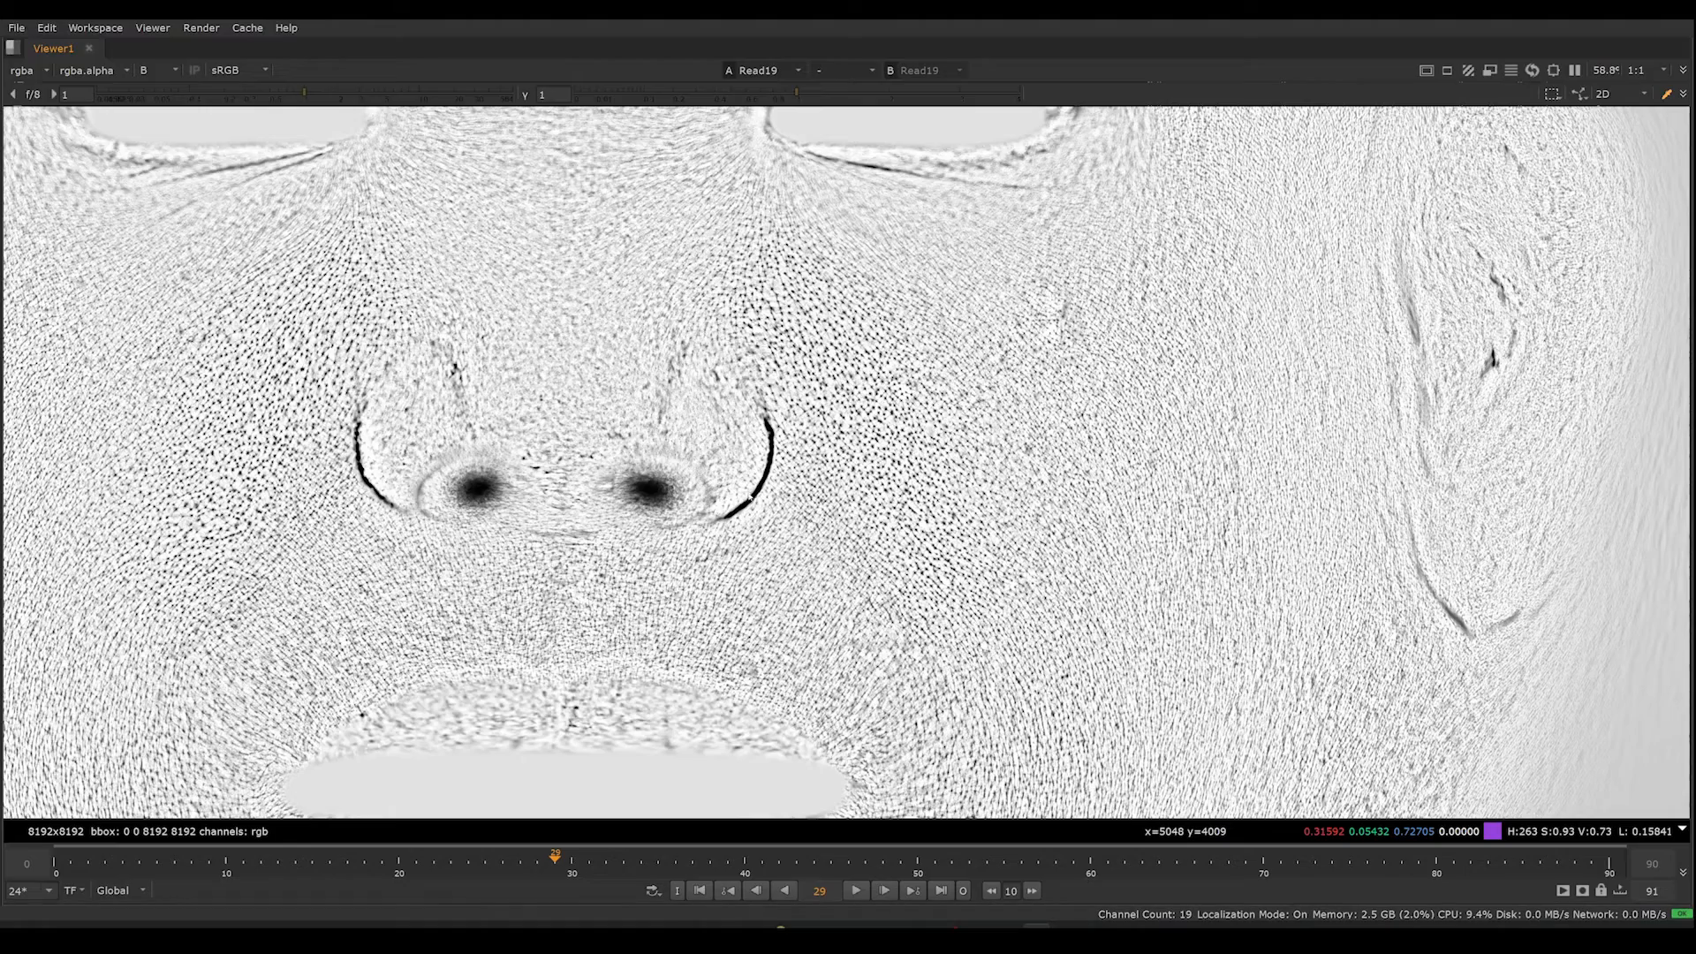
{"action": "scroll", "coordinate": [750, 496], "scroll_direction": "down", "scroll_amount": 3}
{"action": "scroll", "coordinate": [879, 472], "scroll_direction": "up", "scroll_amount": 5}
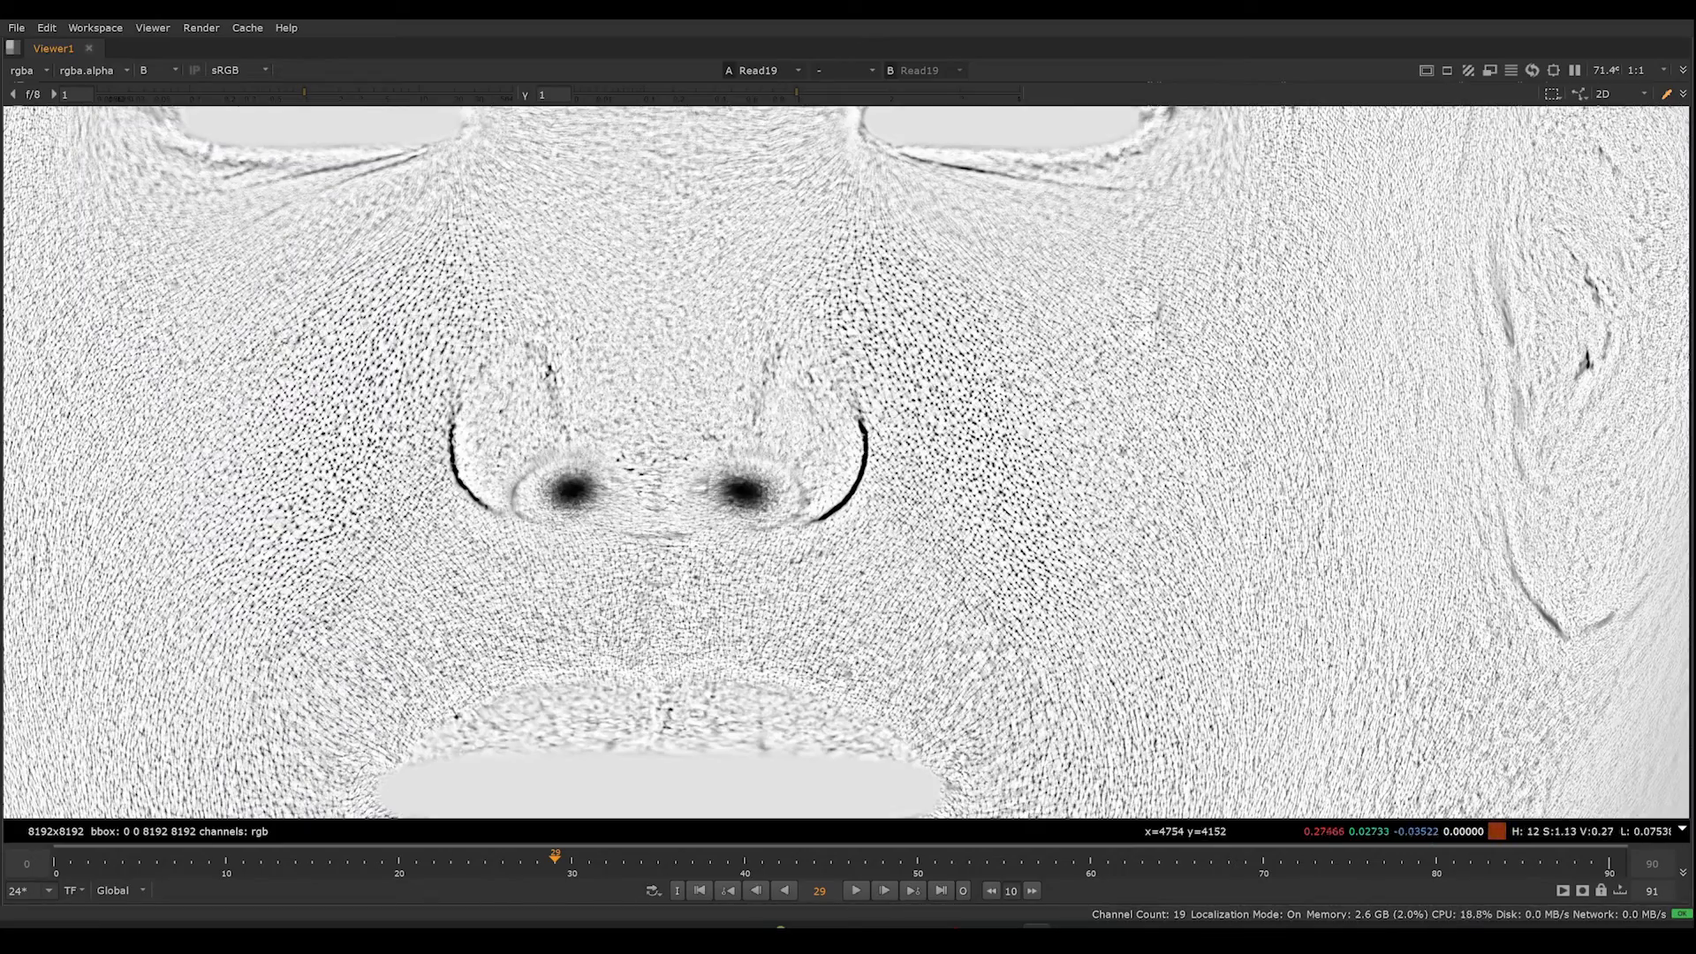
{"action": "scroll", "coordinate": [913, 475], "scroll_direction": "down", "scroll_amount": 5}
{"action": "scroll", "coordinate": [913, 475], "scroll_direction": "up", "scroll_amount": 2}
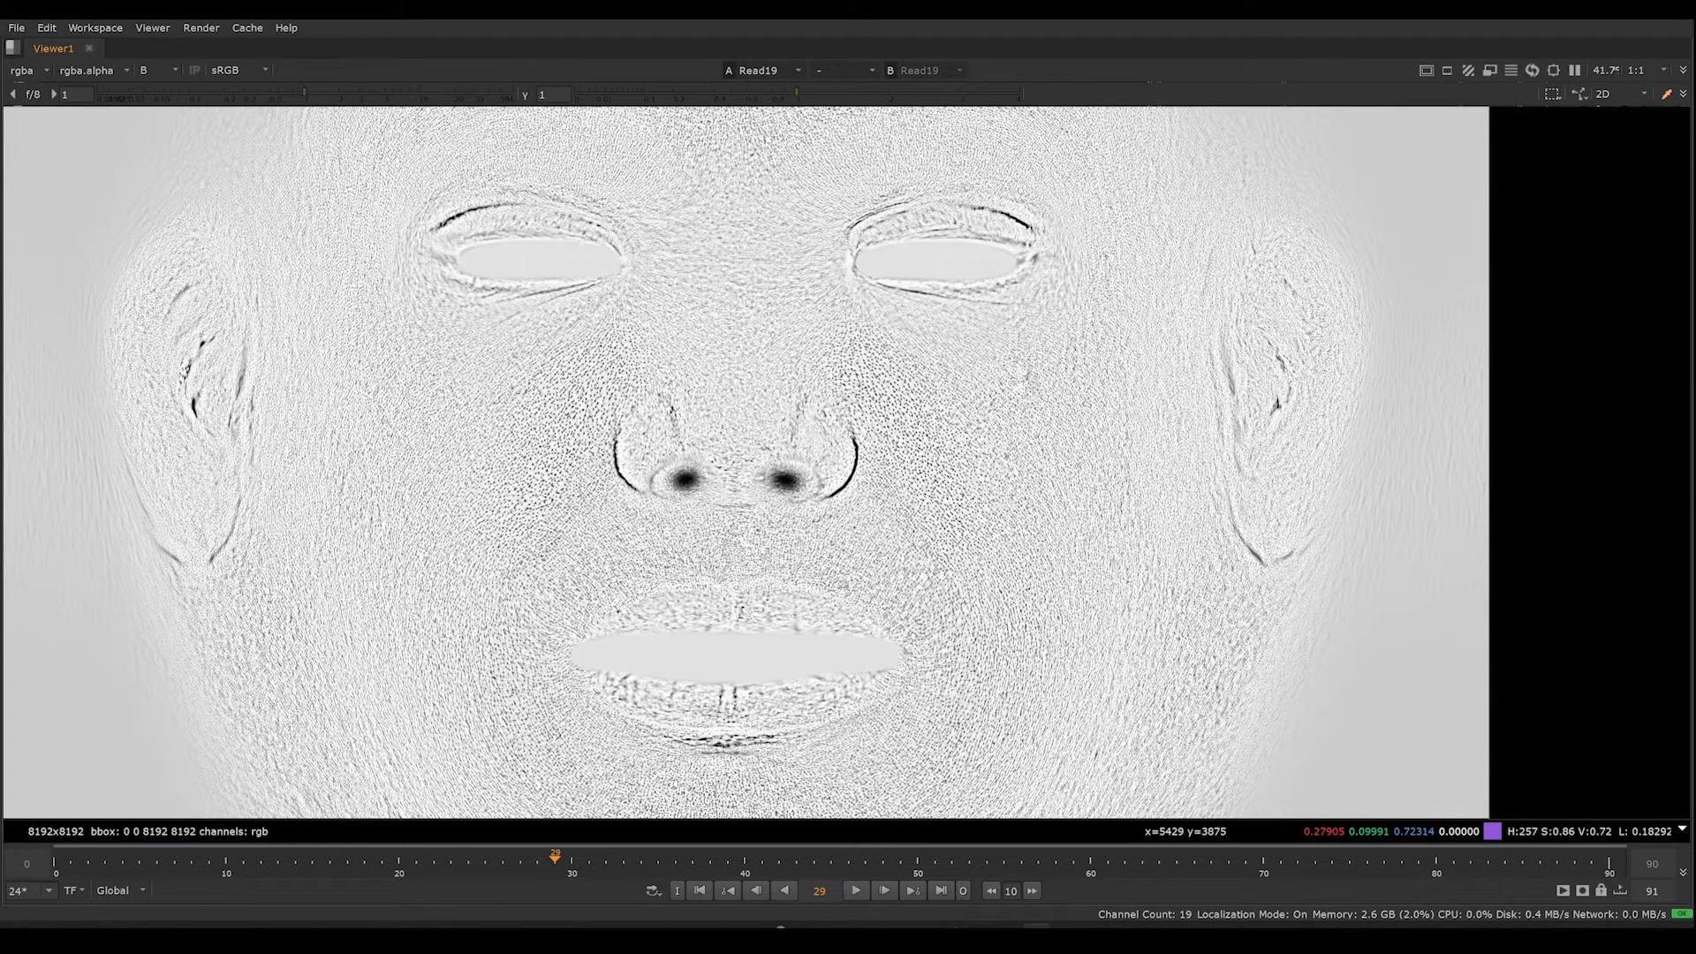
{"action": "scroll", "coordinate": [994, 501], "scroll_direction": "down", "scroll_amount": 2}
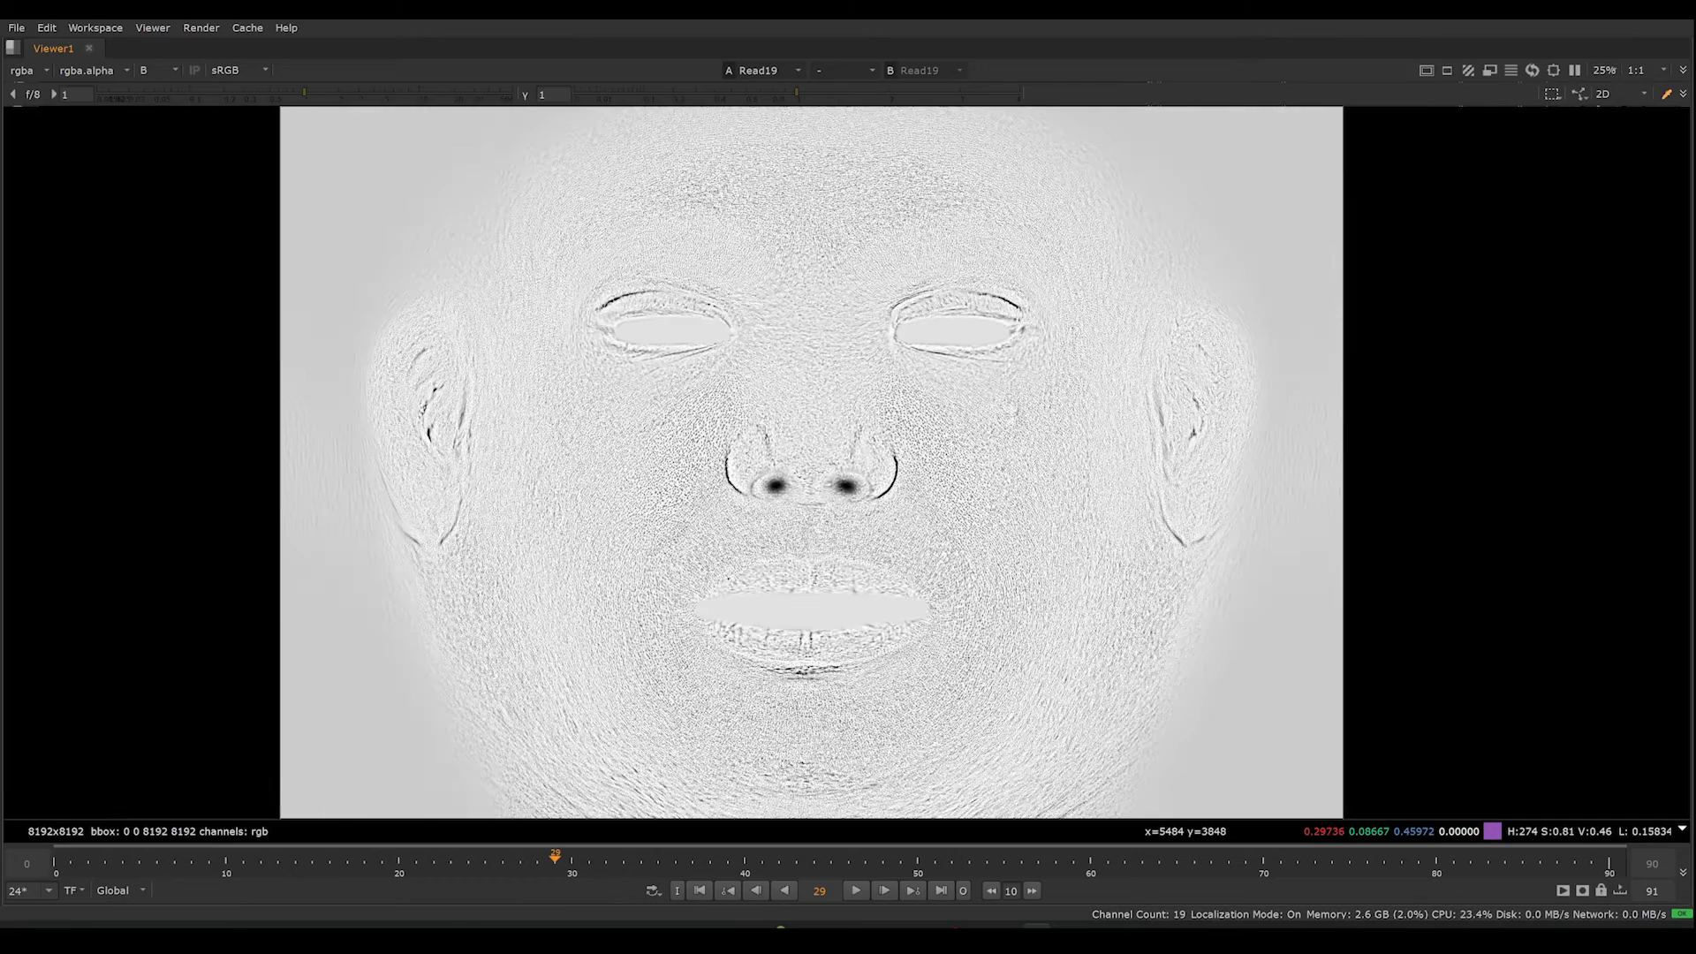
{"action": "scroll", "coordinate": [992, 503], "scroll_direction": "down", "scroll_amount": 1}
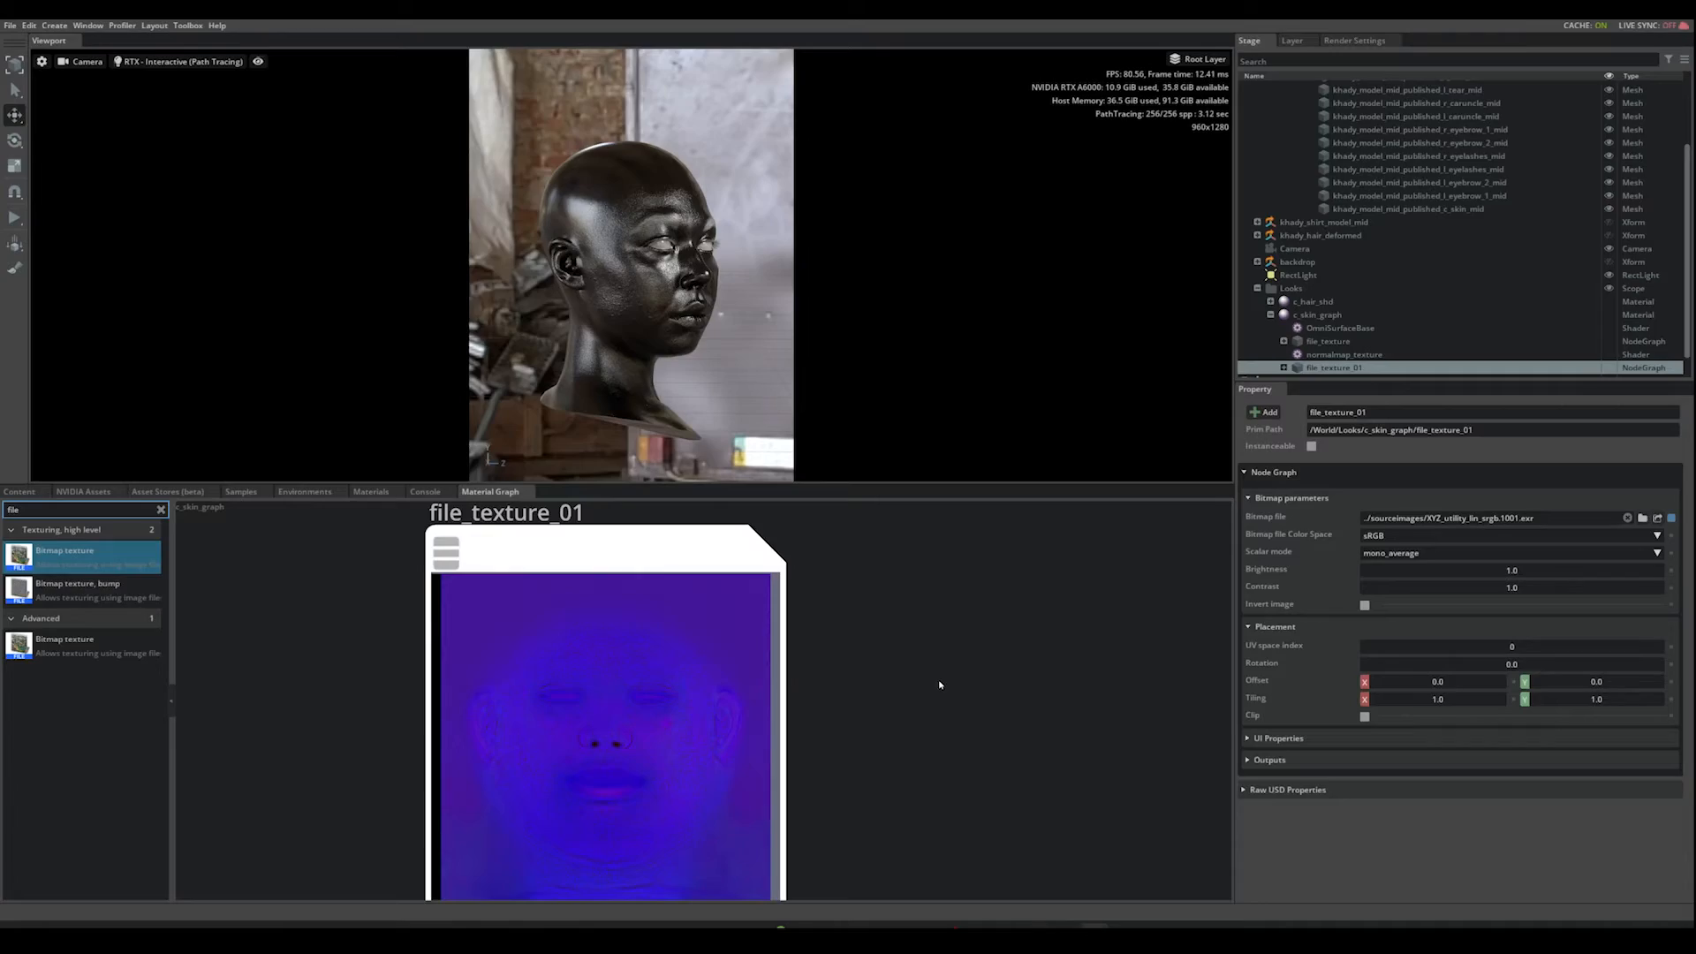
{"action": "scroll", "coordinate": [938, 680], "scroll_direction": "down", "scroll_amount": 3}
{"action": "scroll", "coordinate": [965, 714], "scroll_direction": "down", "scroll_amount": 3}
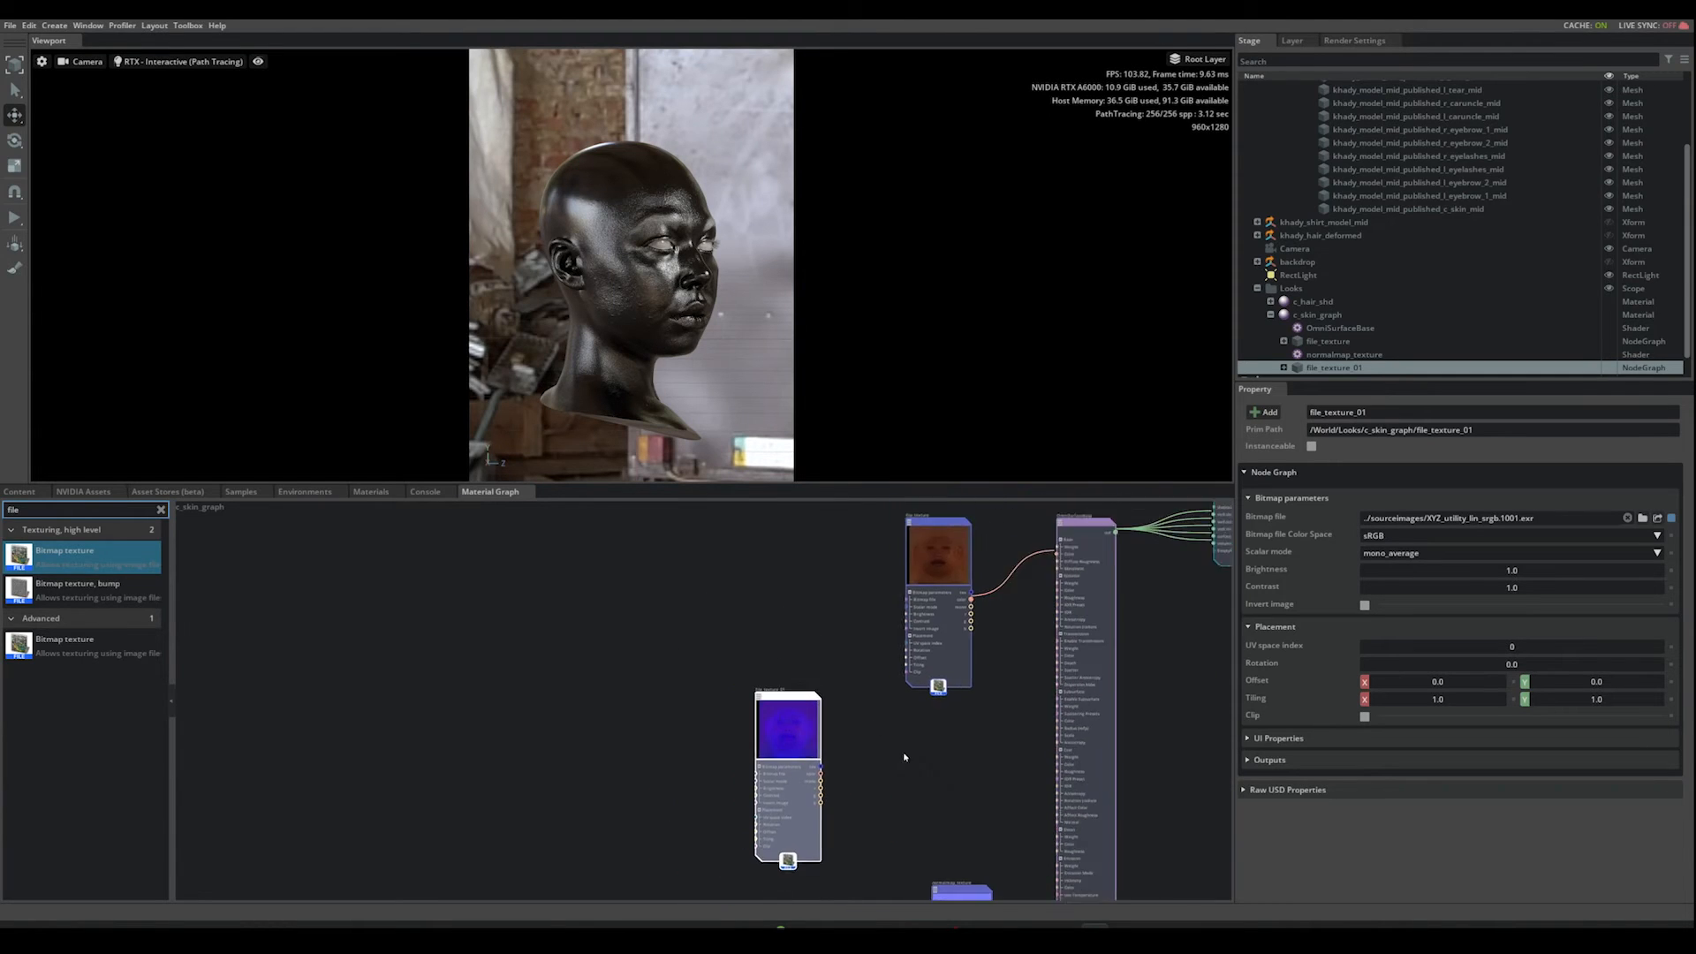
Step: Move the utility texture node farther left of the albedo texture node to make room beside it
{"action": "scroll", "coordinate": [901, 776], "scroll_direction": "up", "scroll_amount": 3}
{"action": "left_click_drag", "start_coordinate": [730, 698], "coordinate": [590, 621]}
{"action": "middle_click_drag", "start_coordinate": [755, 650], "coordinate": [785, 637]}
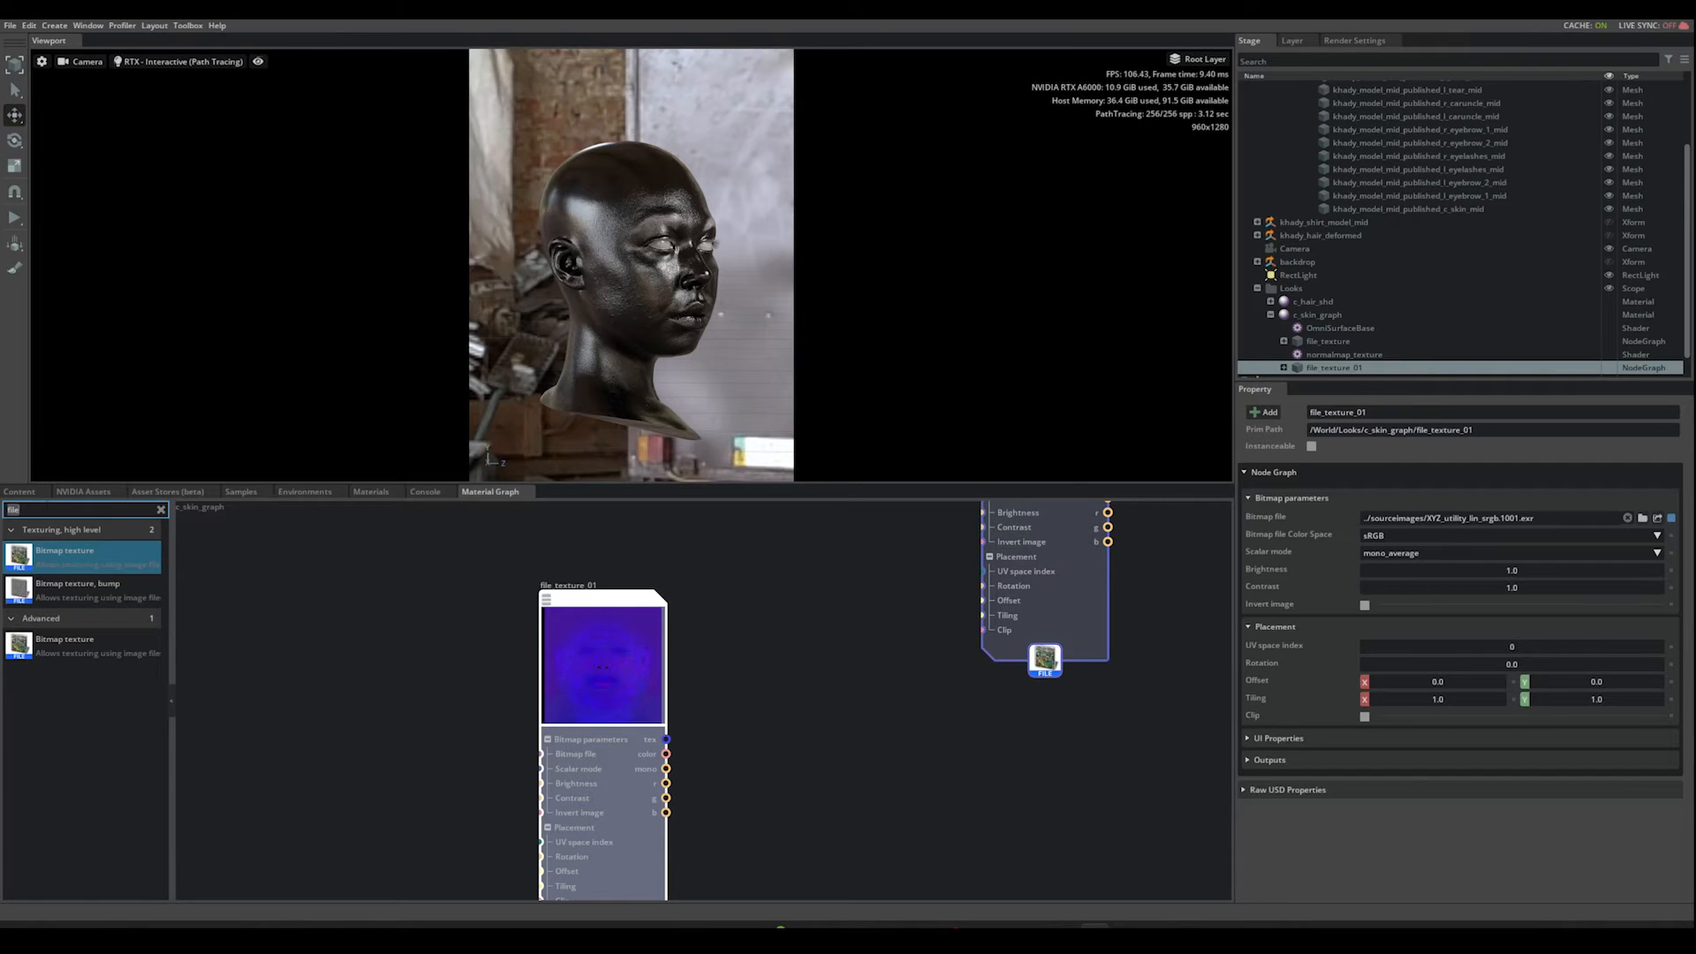
Step: Find the Remap float node in the node library and add it to the right of the utility texture node
{"action": "key", "text": "BackSpace"}
{"action": "key", "text": "BackSpace"}
{"action": "key", "text": "BackSpace"}
{"action": "key", "text": "BackSpace"}
{"action": "type", "text": "rem"}
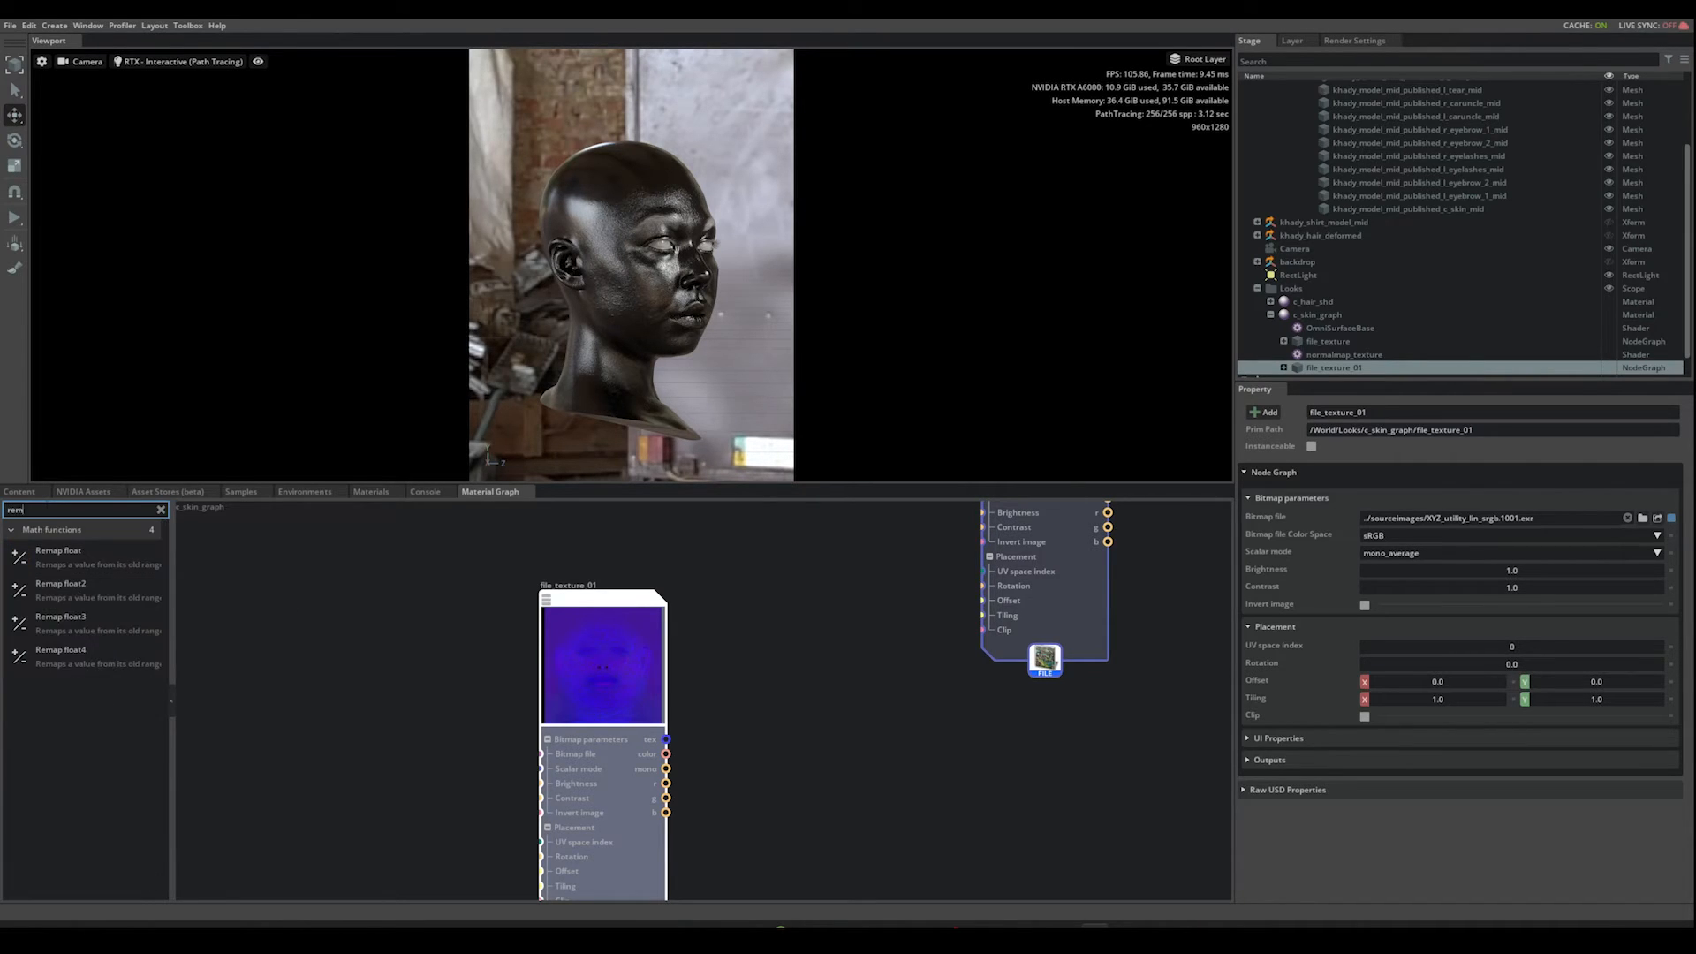
{"action": "type", "text": "ap"}
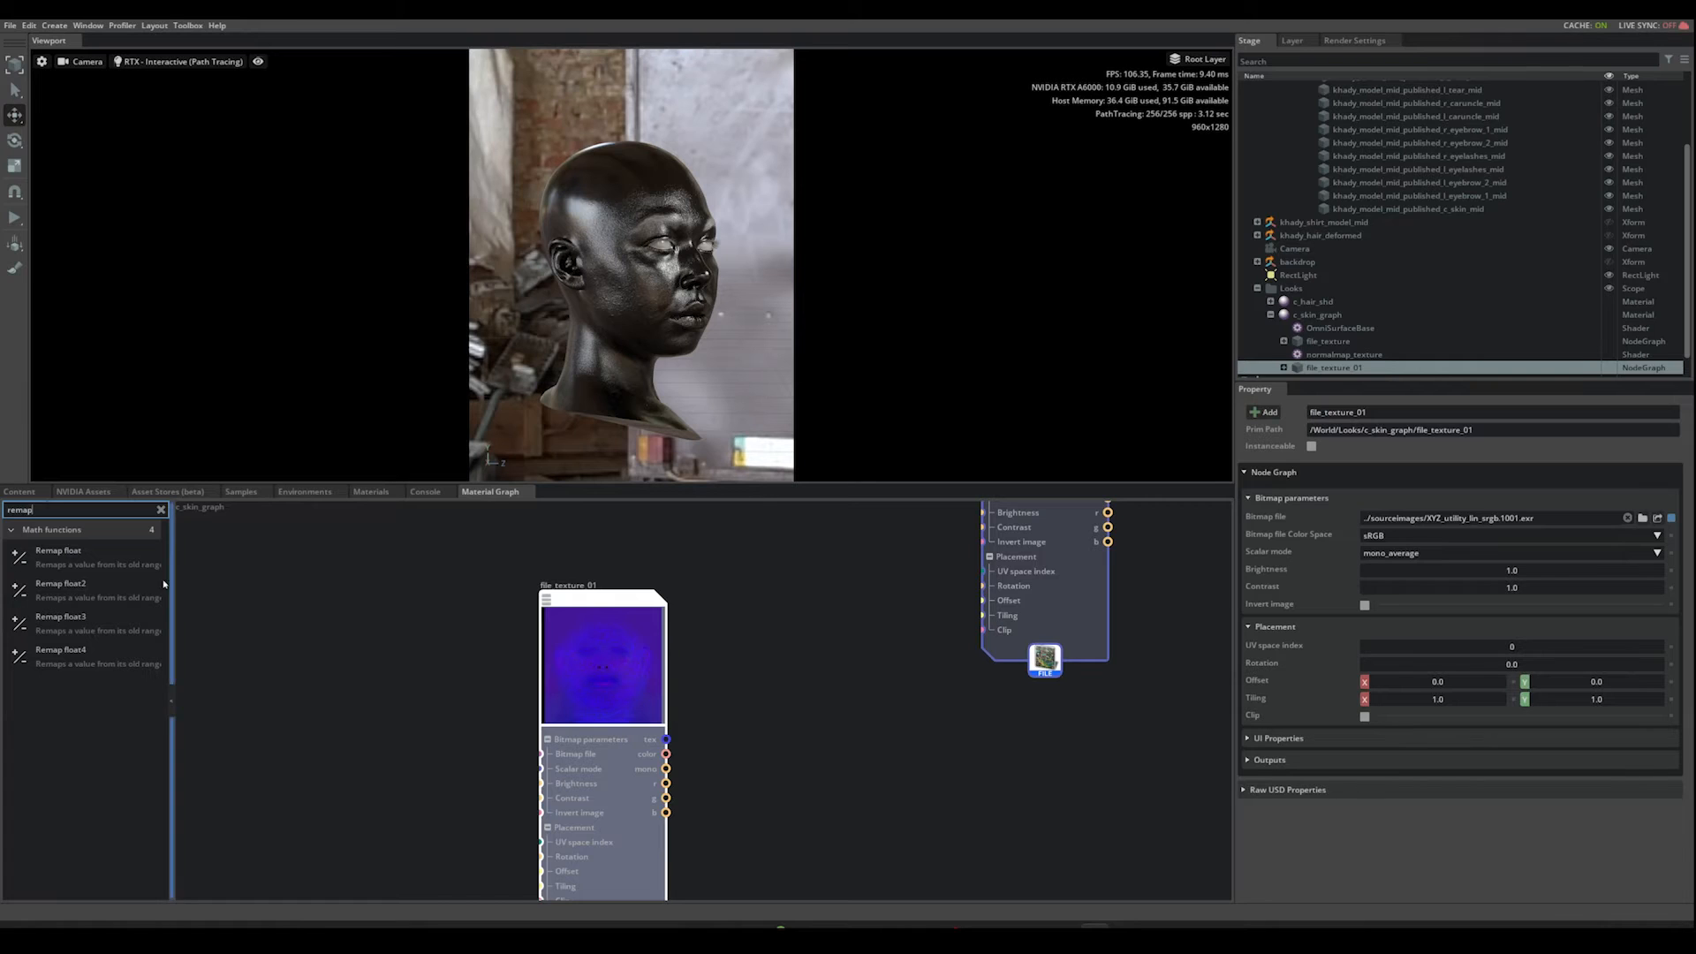
{"action": "left_click_drag", "start_coordinate": [45, 555], "coordinate": [877, 678]}
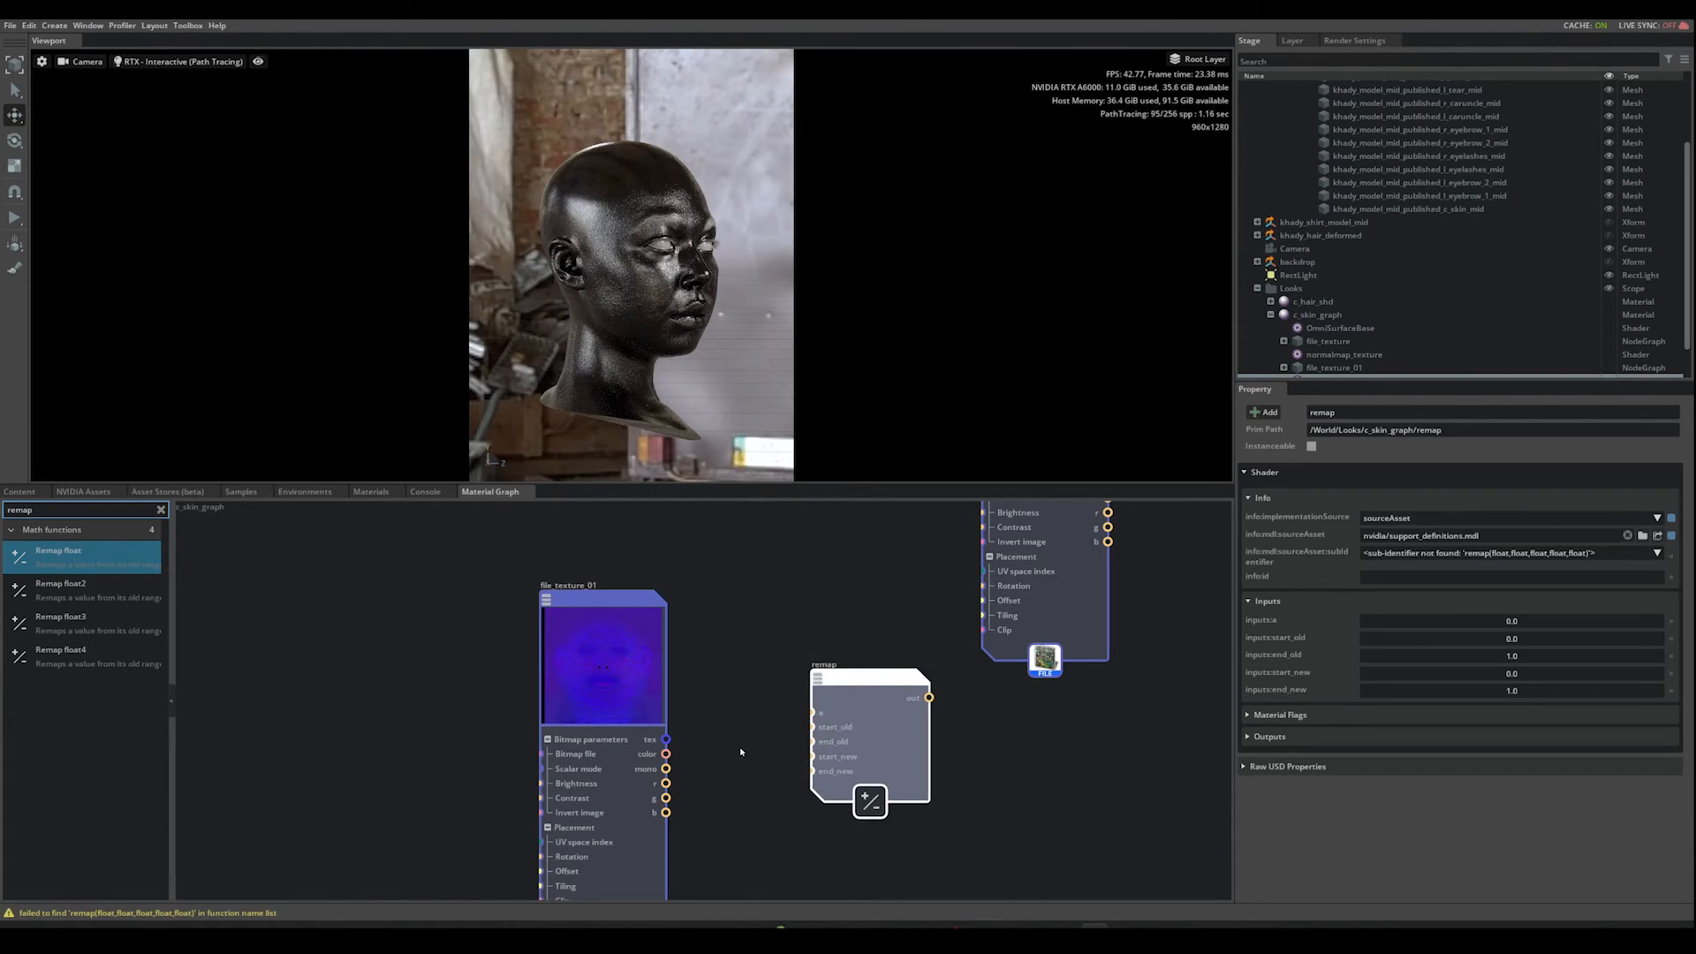
Step: Connect the utility texture's r output to input a of the remap node and adjust the remap node's position
{"action": "scroll", "coordinate": [739, 746], "scroll_direction": "up", "scroll_amount": 3}
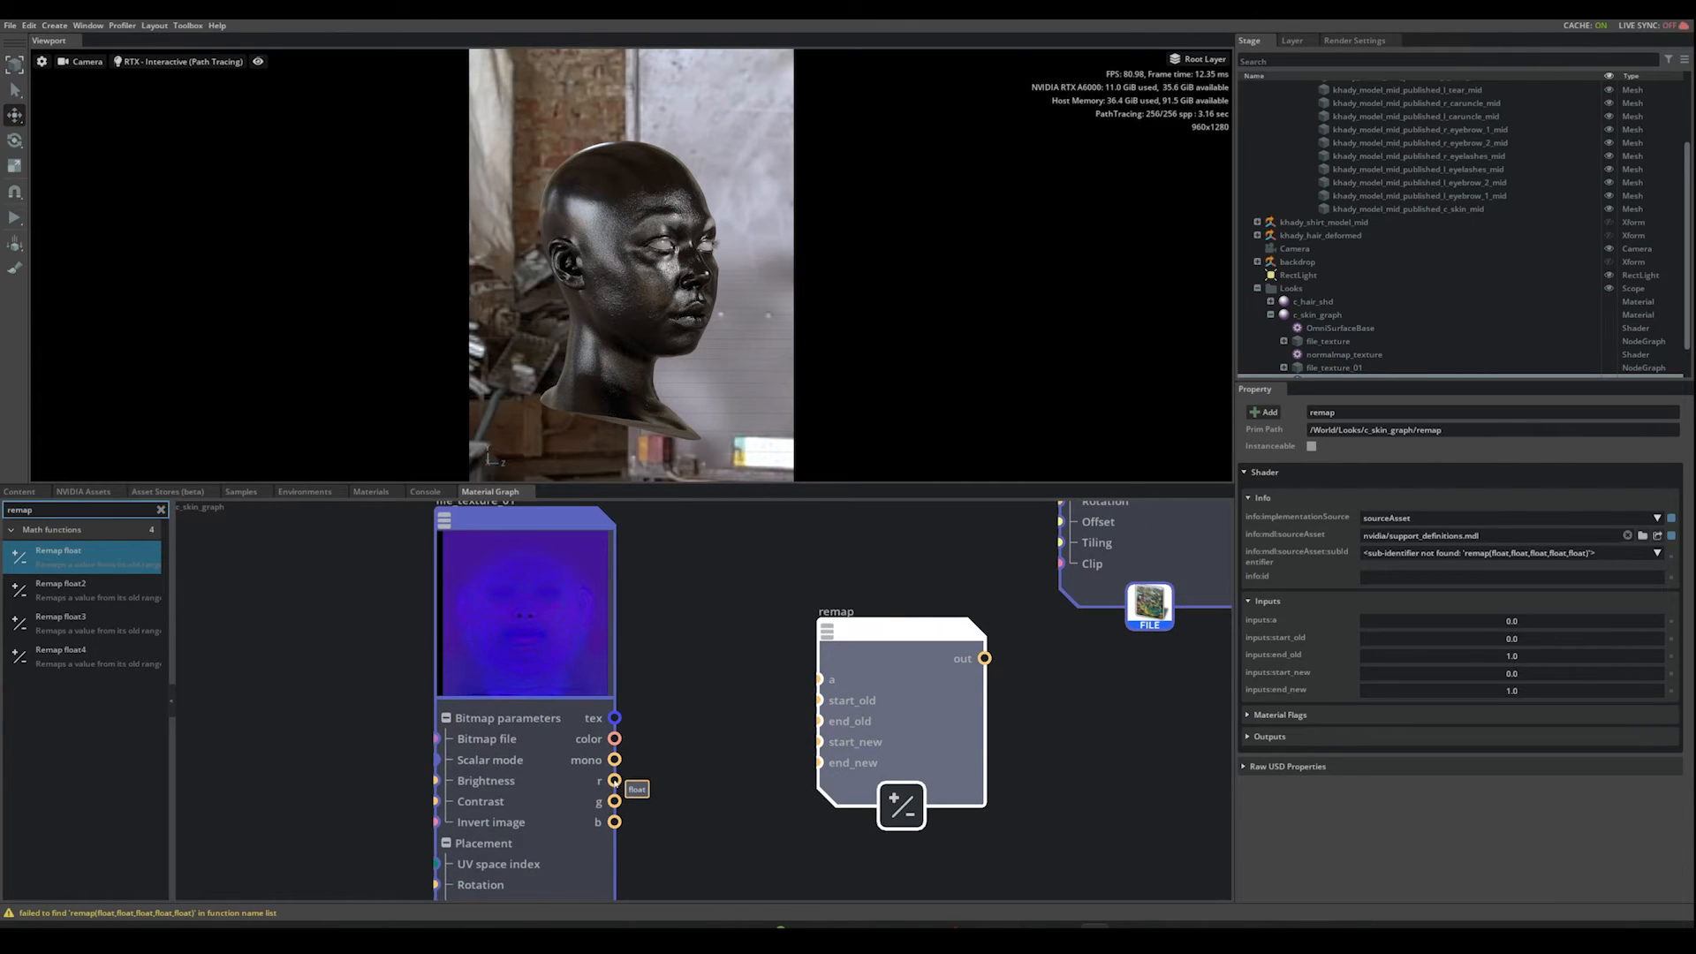
{"action": "left_click_drag", "start_coordinate": [614, 782], "coordinate": [815, 681]}
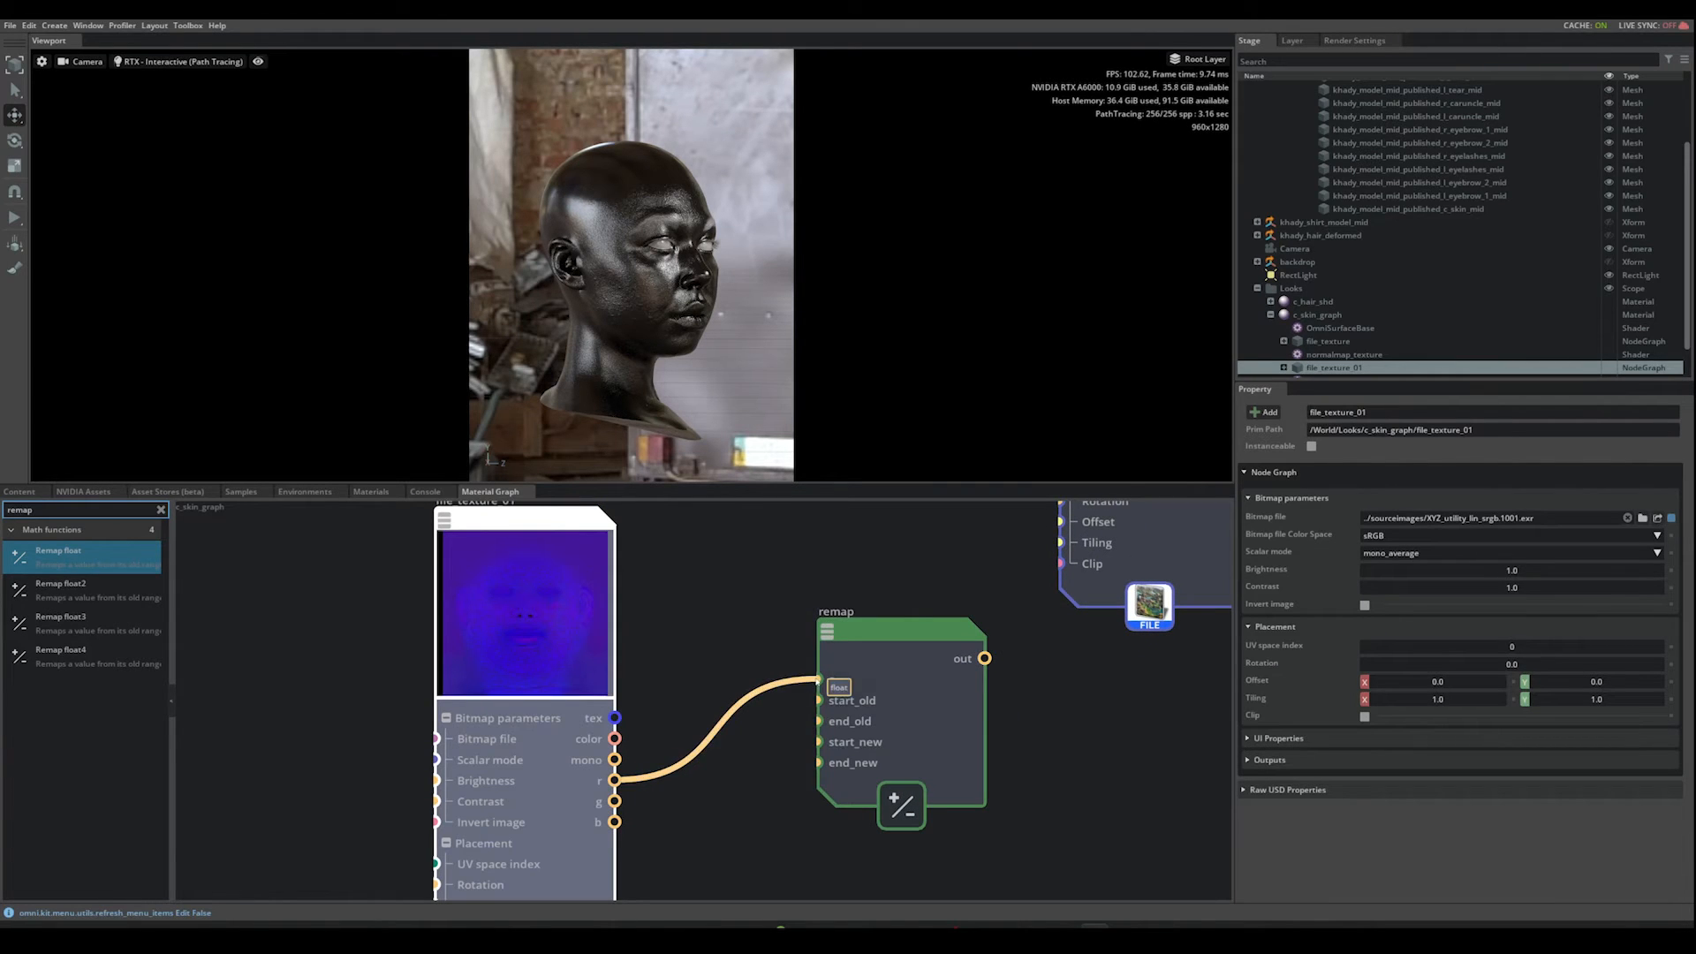
{"action": "left_click_drag", "start_coordinate": [902, 634], "coordinate": [872, 625]}
{"action": "scroll", "coordinate": [1003, 734], "scroll_direction": "down", "scroll_amount": 3}
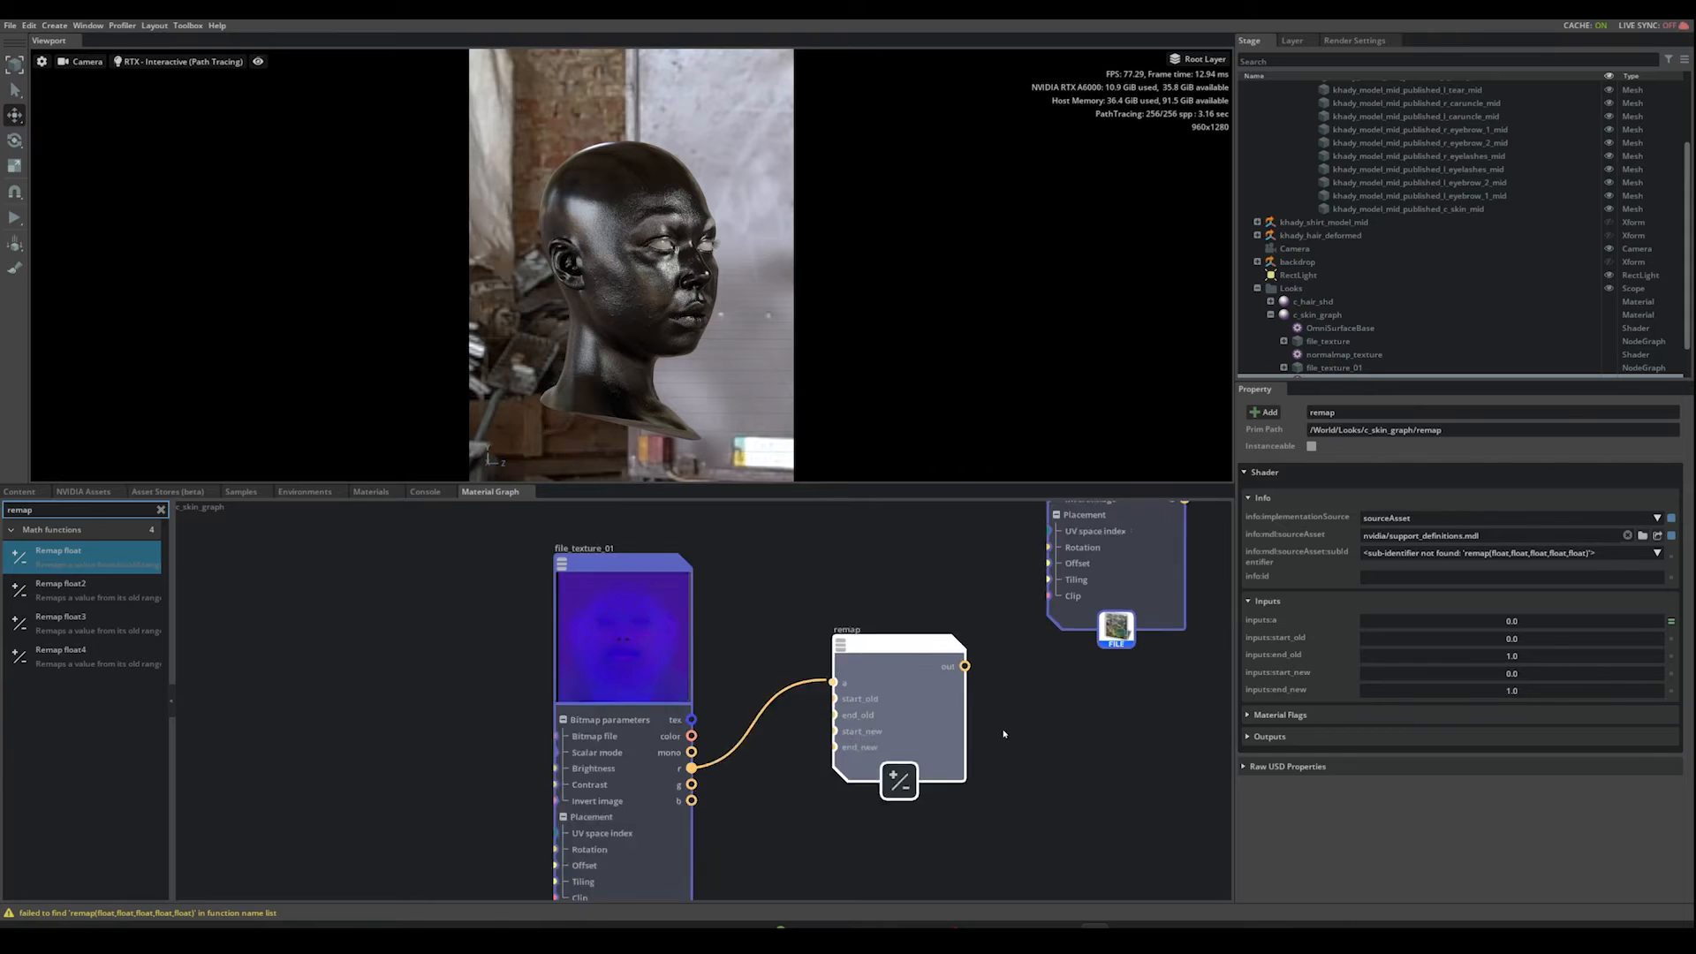
{"action": "middle_click_drag", "start_coordinate": [992, 738], "coordinate": [680, 654]}
{"action": "left_click_drag", "start_coordinate": [642, 768], "coordinate": [676, 774]}
{"action": "middle_click_drag", "start_coordinate": [900, 762], "coordinate": [983, 752]}
{"action": "scroll", "coordinate": [984, 752], "scroll_direction": "up", "scroll_amount": 2}
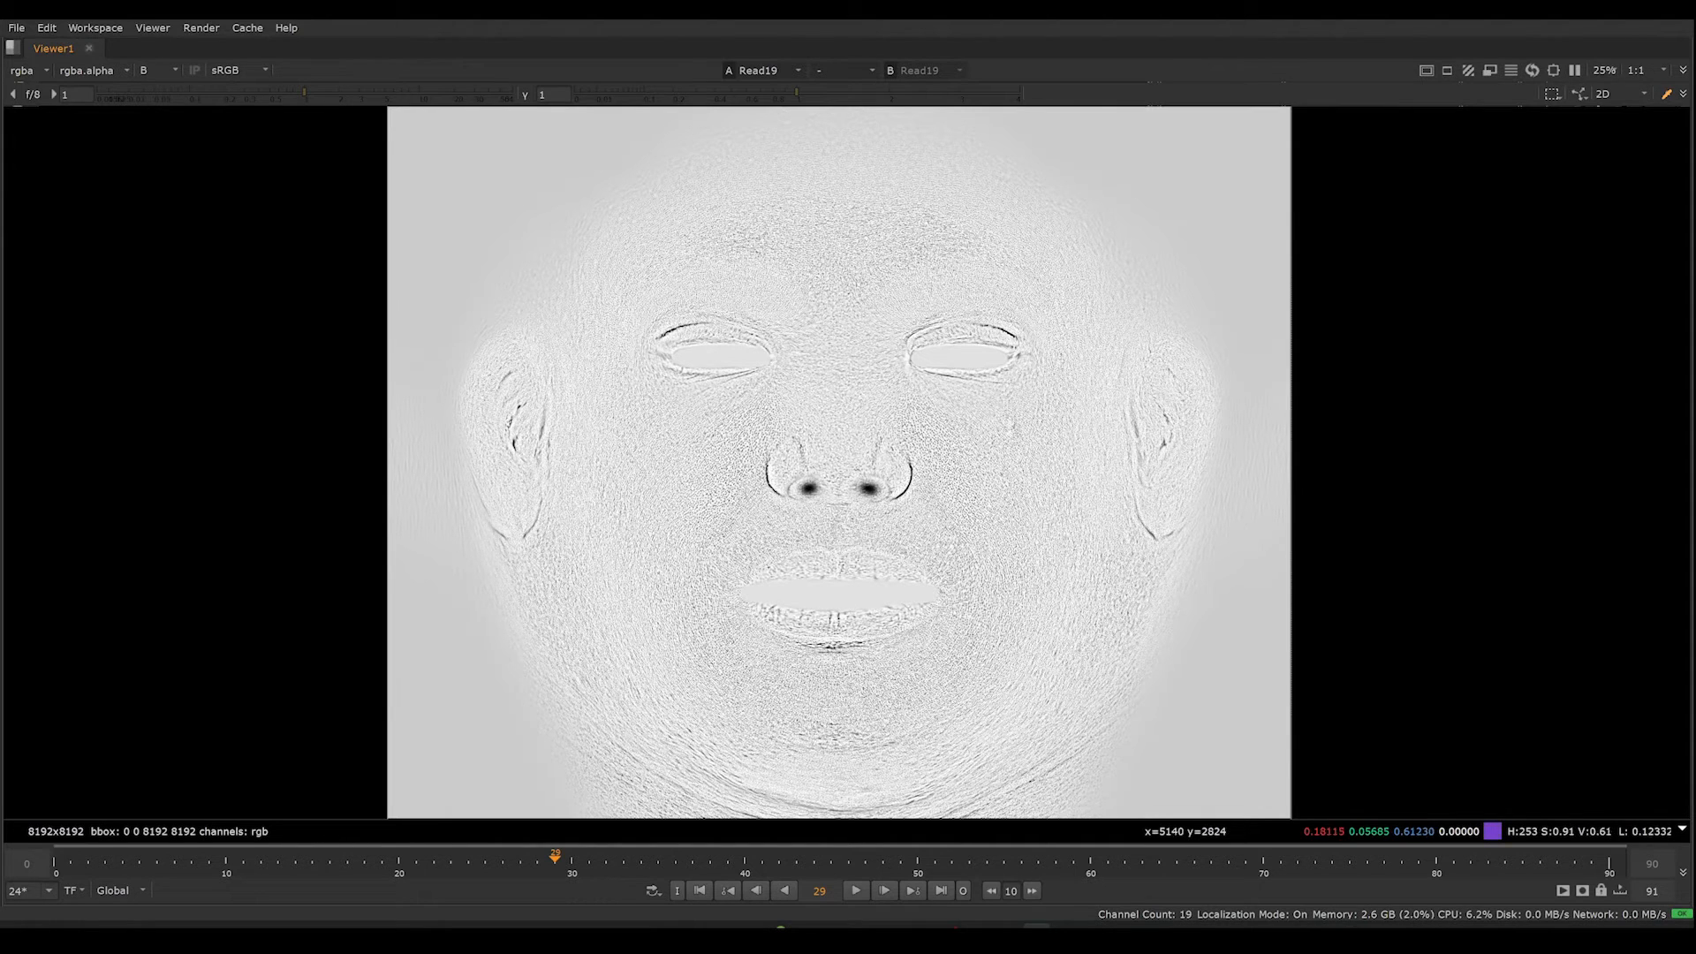
Step: In Nuke, examine the utility map's red channel up close to judge its specular value range
{"action": "key", "text": "r"}
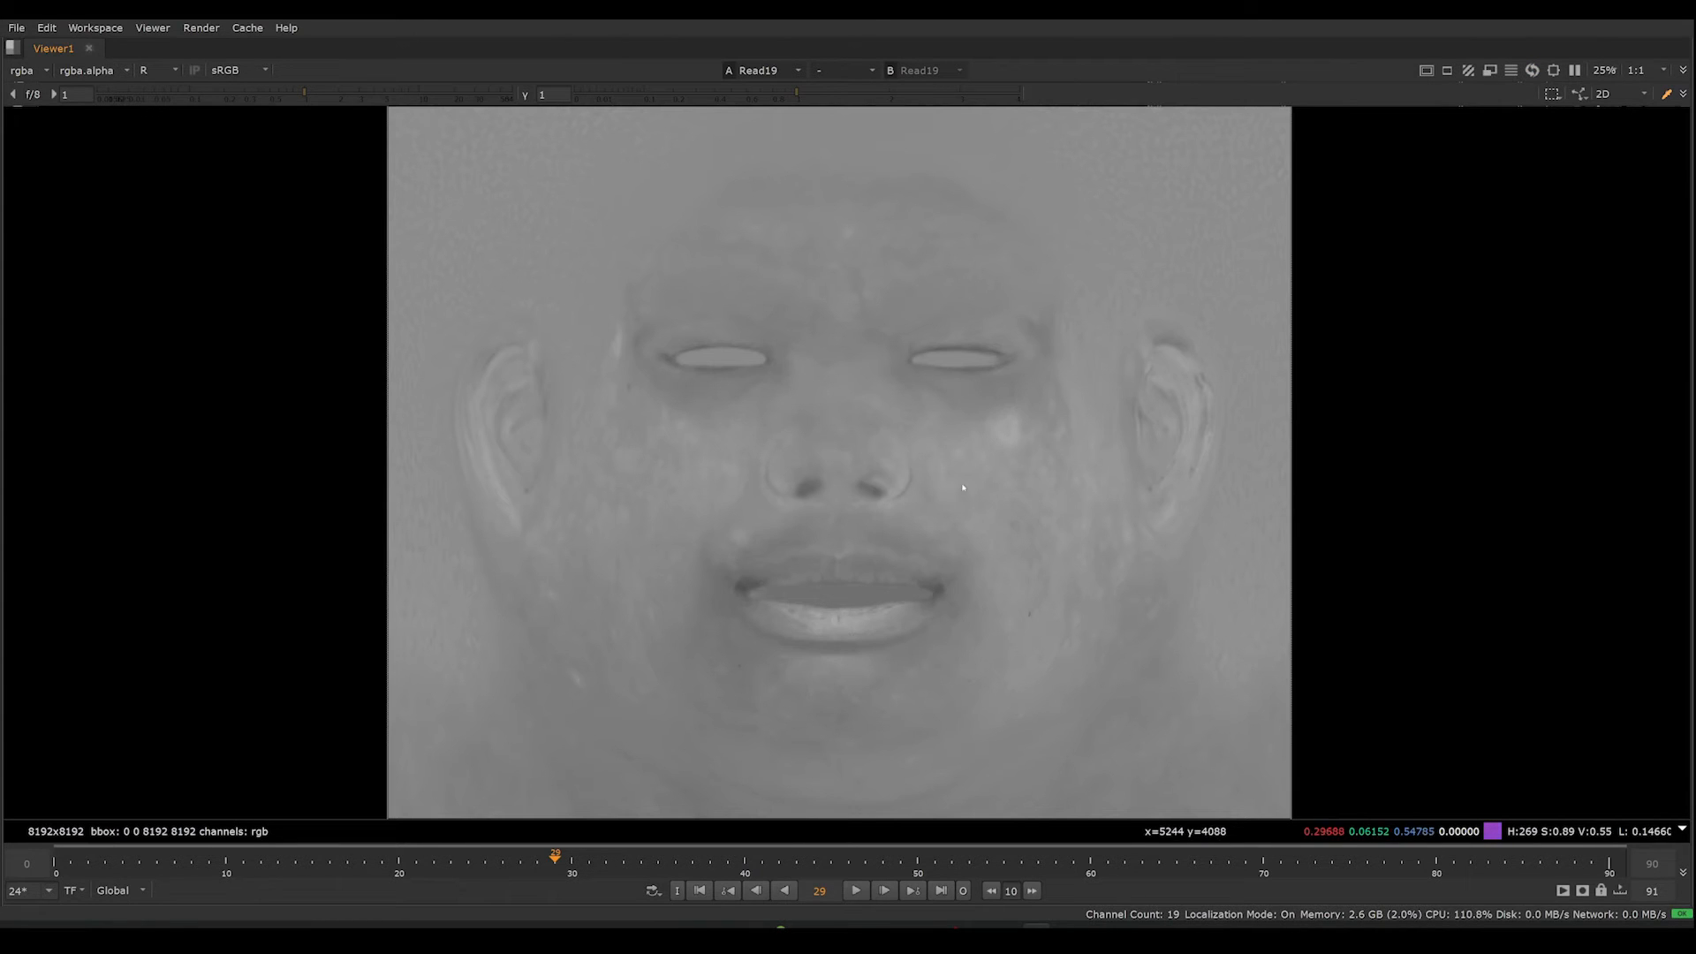
{"action": "scroll", "coordinate": [1016, 653], "scroll_direction": "up", "scroll_amount": 2}
{"action": "scroll", "coordinate": [1016, 653], "scroll_direction": "up", "scroll_amount": 1}
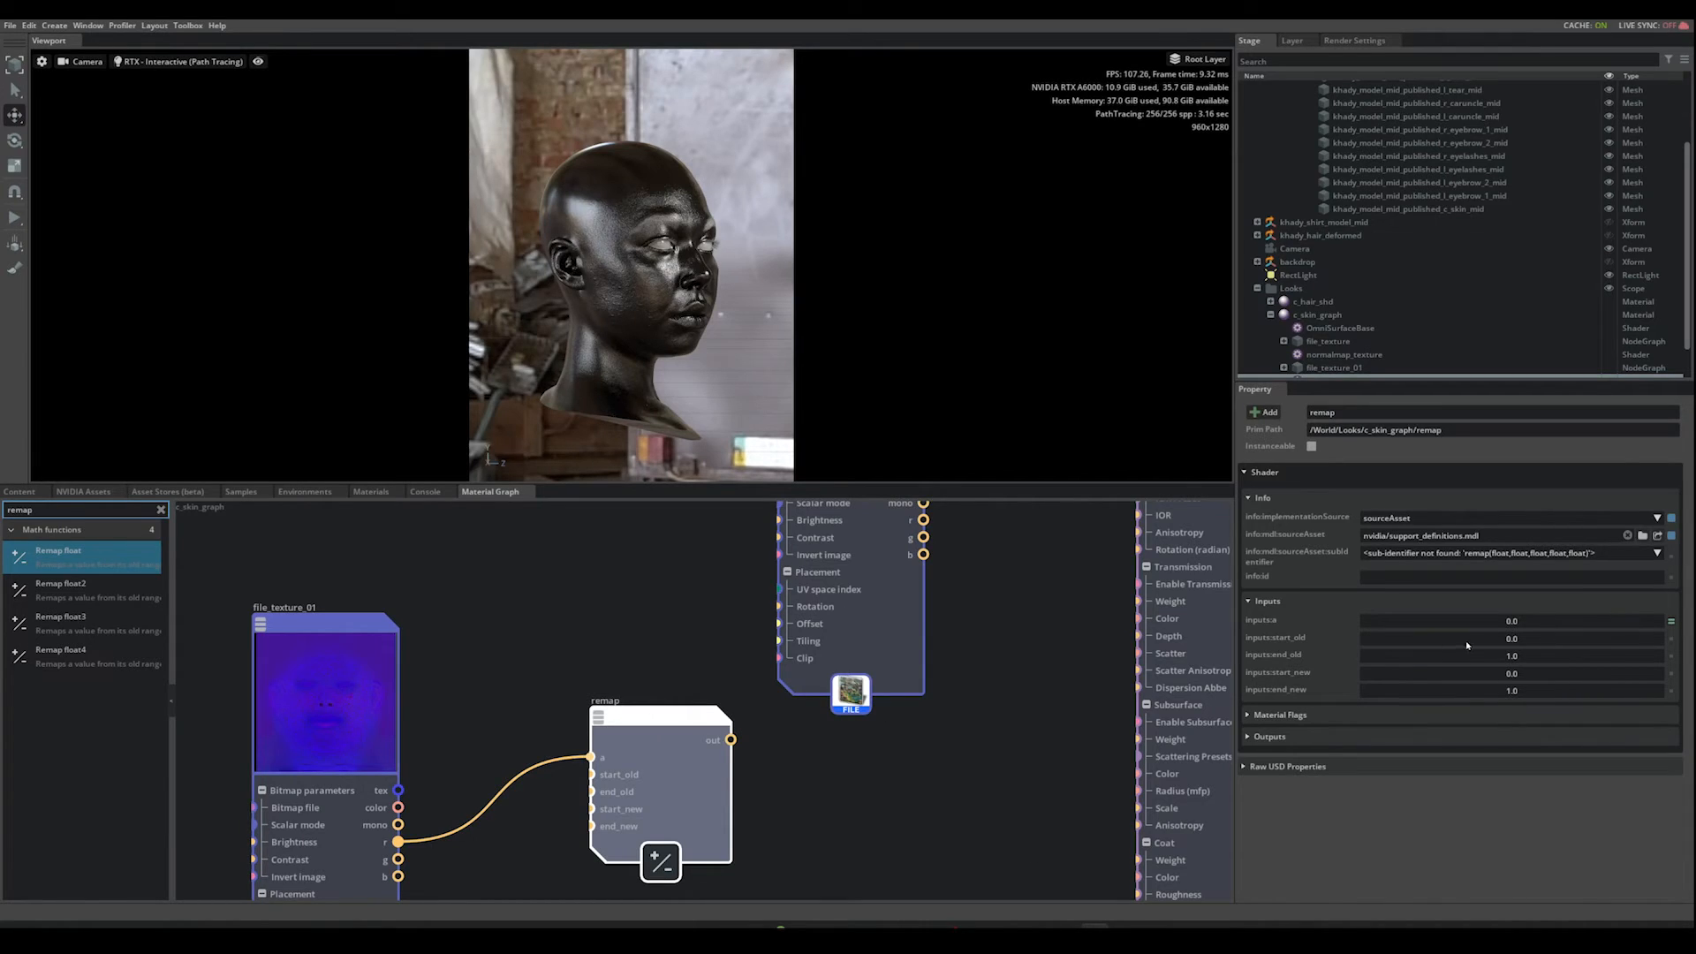
Step: Set the remap node's end_old to 0.35 and start_new to 0.3
{"action": "double_click", "coordinate": [1530, 639]}
{"action": "double_click", "coordinate": [1521, 656]}
{"action": "type", "text": "0.35"}
{"action": "key", "text": "Return"}
{"action": "double_click", "coordinate": [1528, 675]}
{"action": "type", "text": "0.3"}
{"action": "key", "text": "Return"}
Step: Compare the remap node's output type with the Specular Color input type on the OmniSurfaceBase node
{"action": "scroll", "coordinate": [936, 735], "scroll_direction": "down", "scroll_amount": 2}
{"action": "middle_click_drag", "start_coordinate": [942, 750], "coordinate": [906, 855]}
{"action": "scroll", "coordinate": [947, 784], "scroll_direction": "up", "scroll_amount": 1}
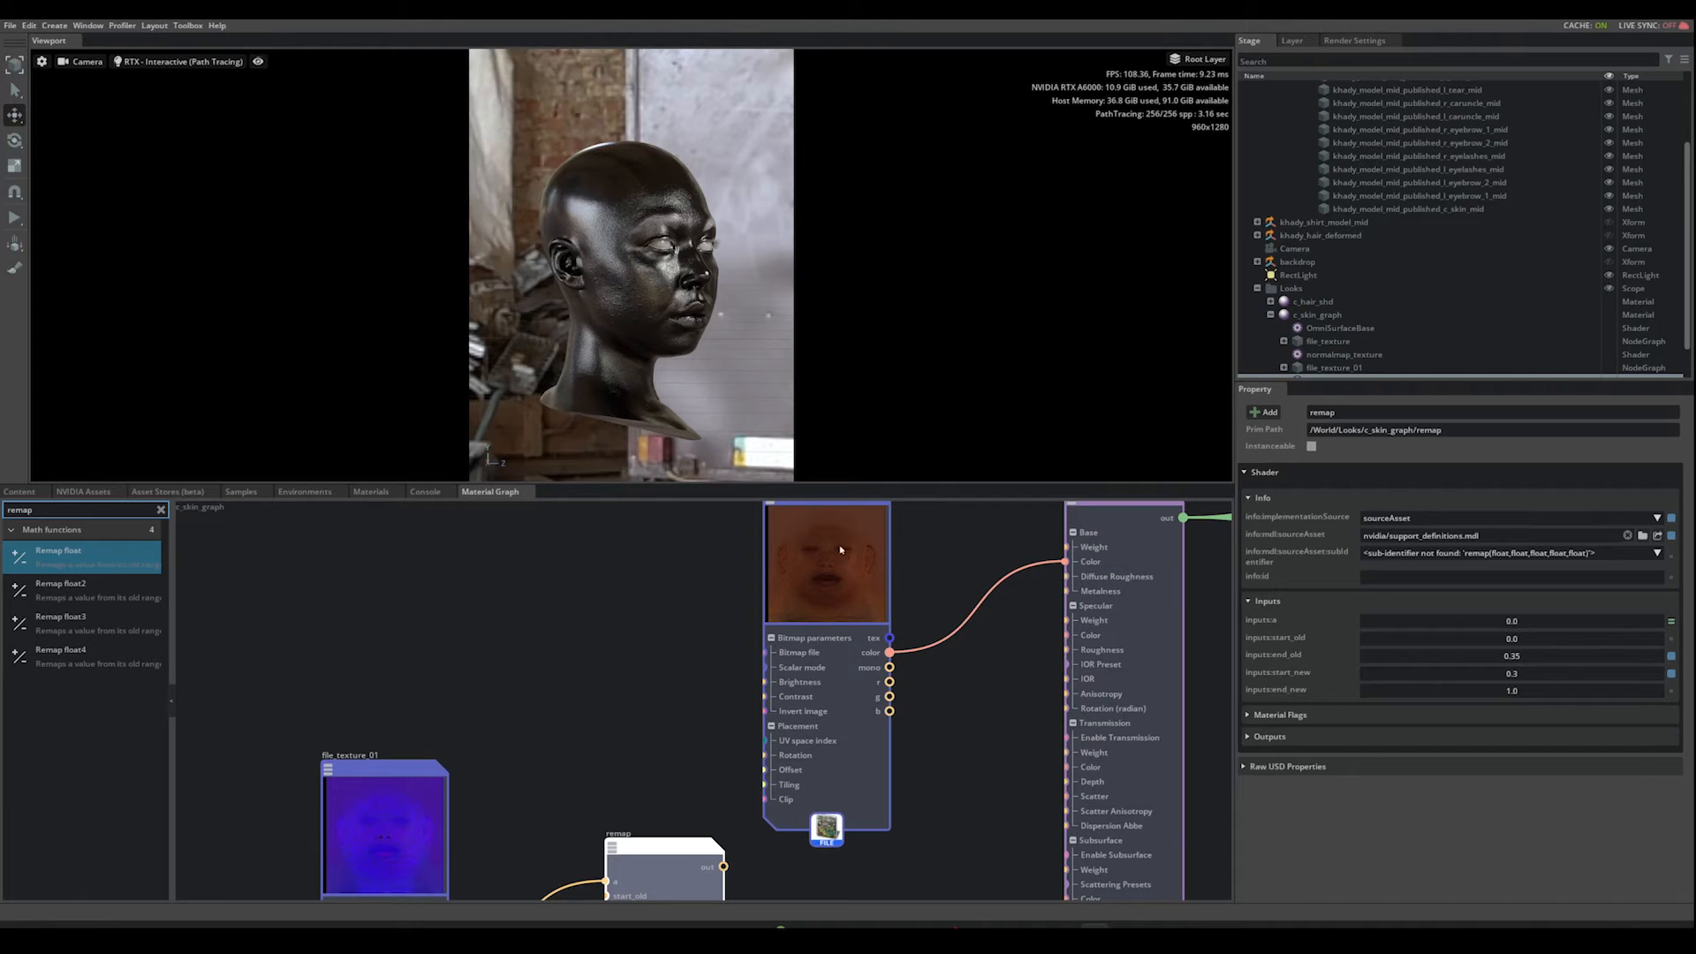
{"action": "middle_click_drag", "start_coordinate": [987, 724], "coordinate": [870, 685]}
{"action": "scroll", "coordinate": [873, 689], "scroll_direction": "up", "scroll_amount": 1}
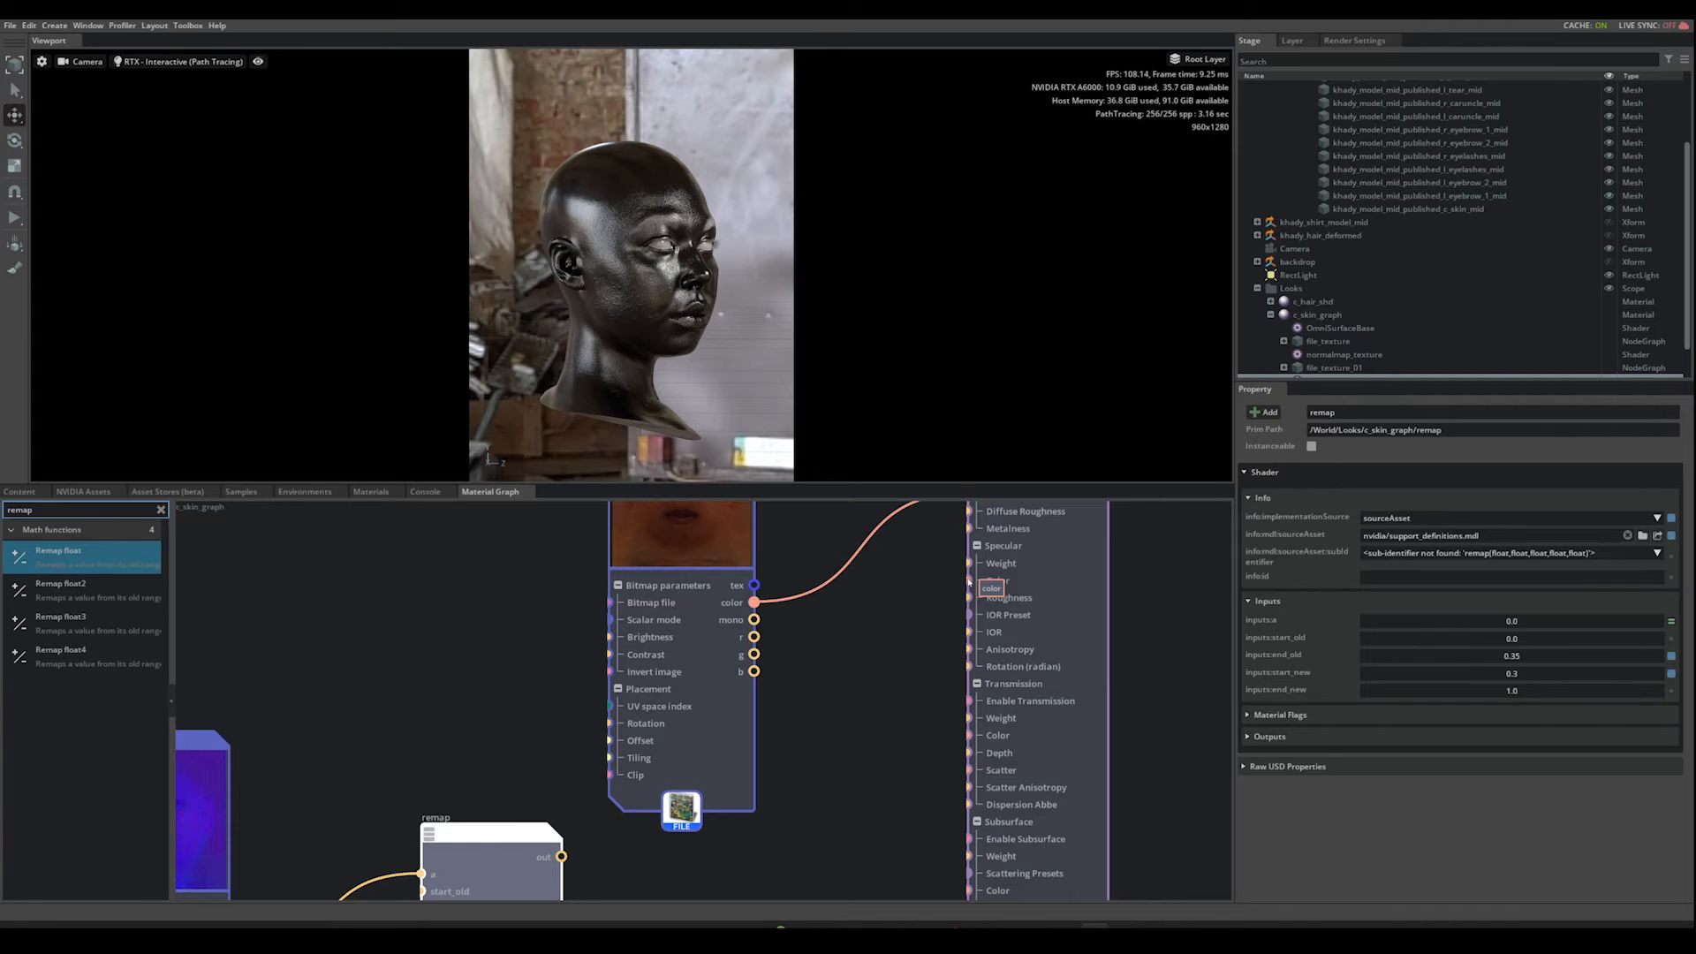
{"action": "middle_click_drag", "start_coordinate": [691, 855], "coordinate": [764, 774]}
{"action": "scroll", "coordinate": [765, 774], "scroll_direction": "up", "scroll_amount": 1}
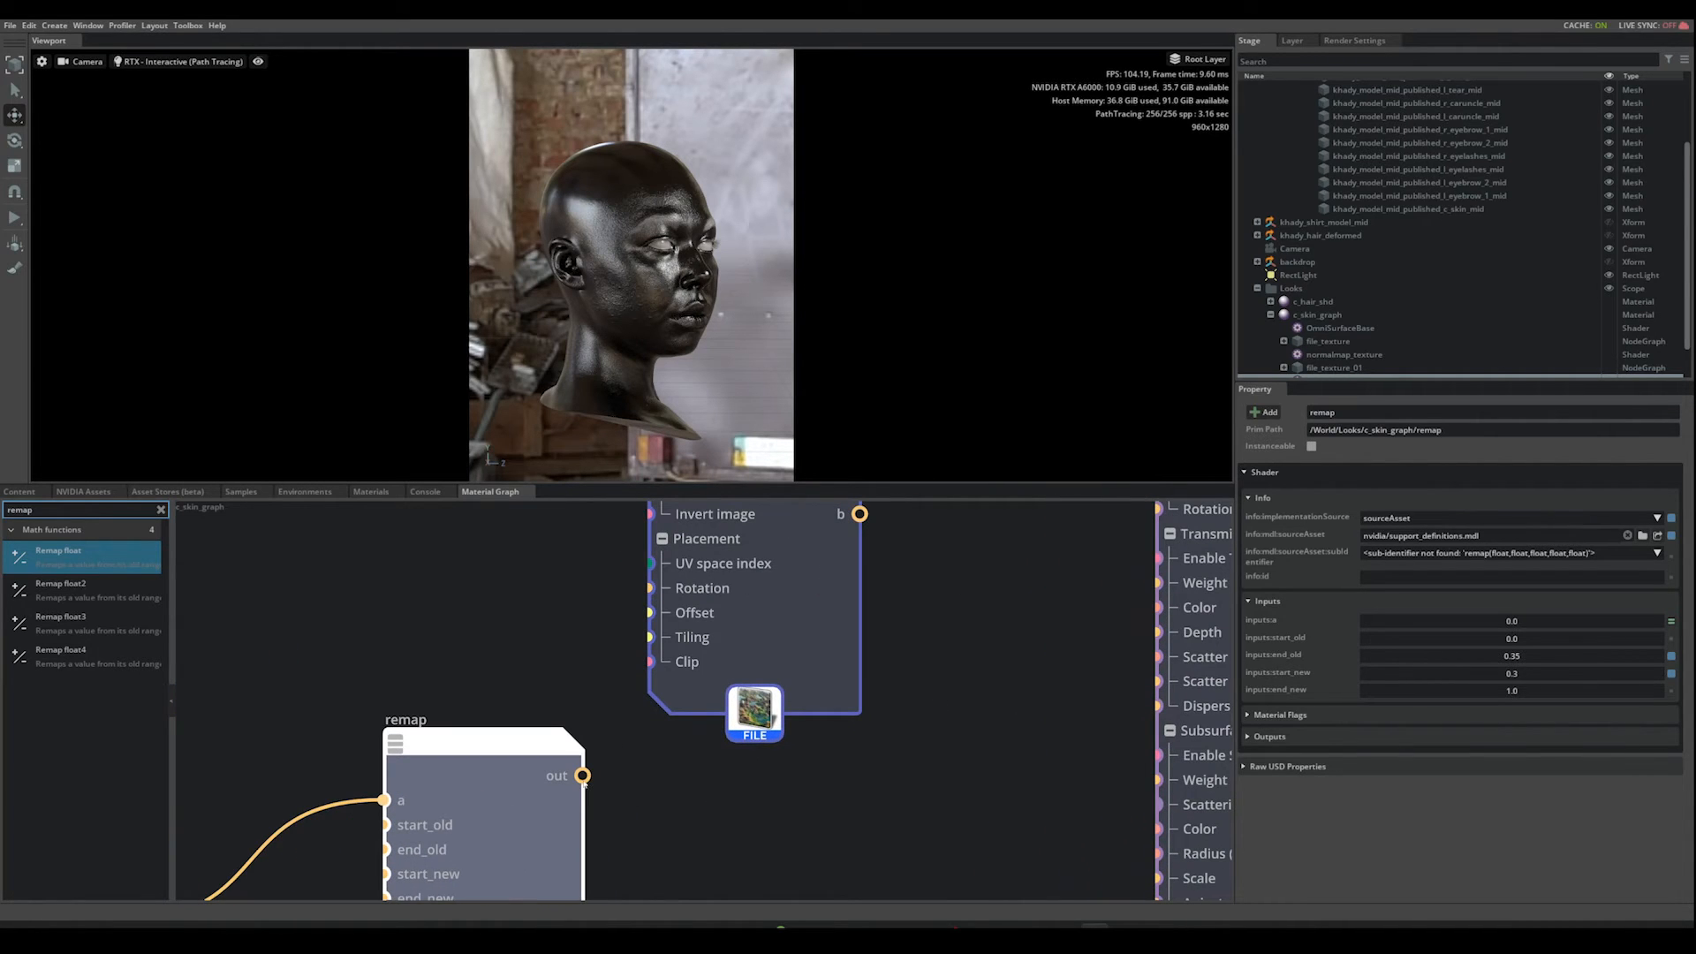
{"action": "scroll", "coordinate": [822, 799], "scroll_direction": "down", "scroll_amount": 2}
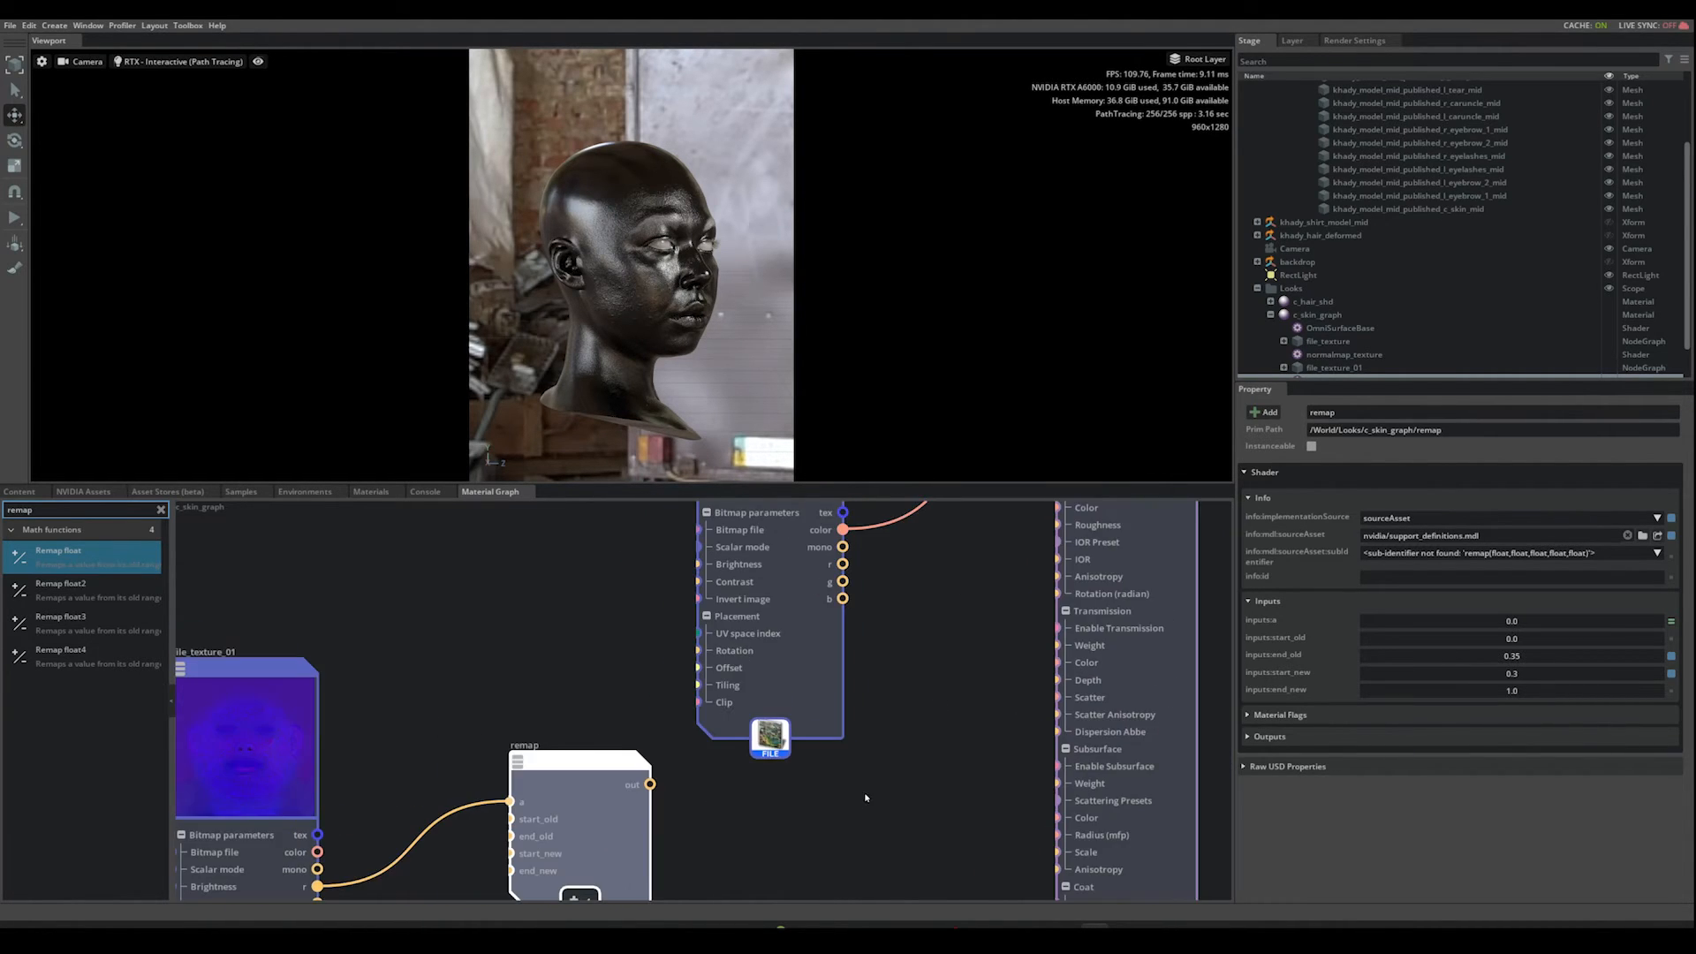
{"action": "middle_click_drag", "start_coordinate": [863, 795], "coordinate": [957, 783]}
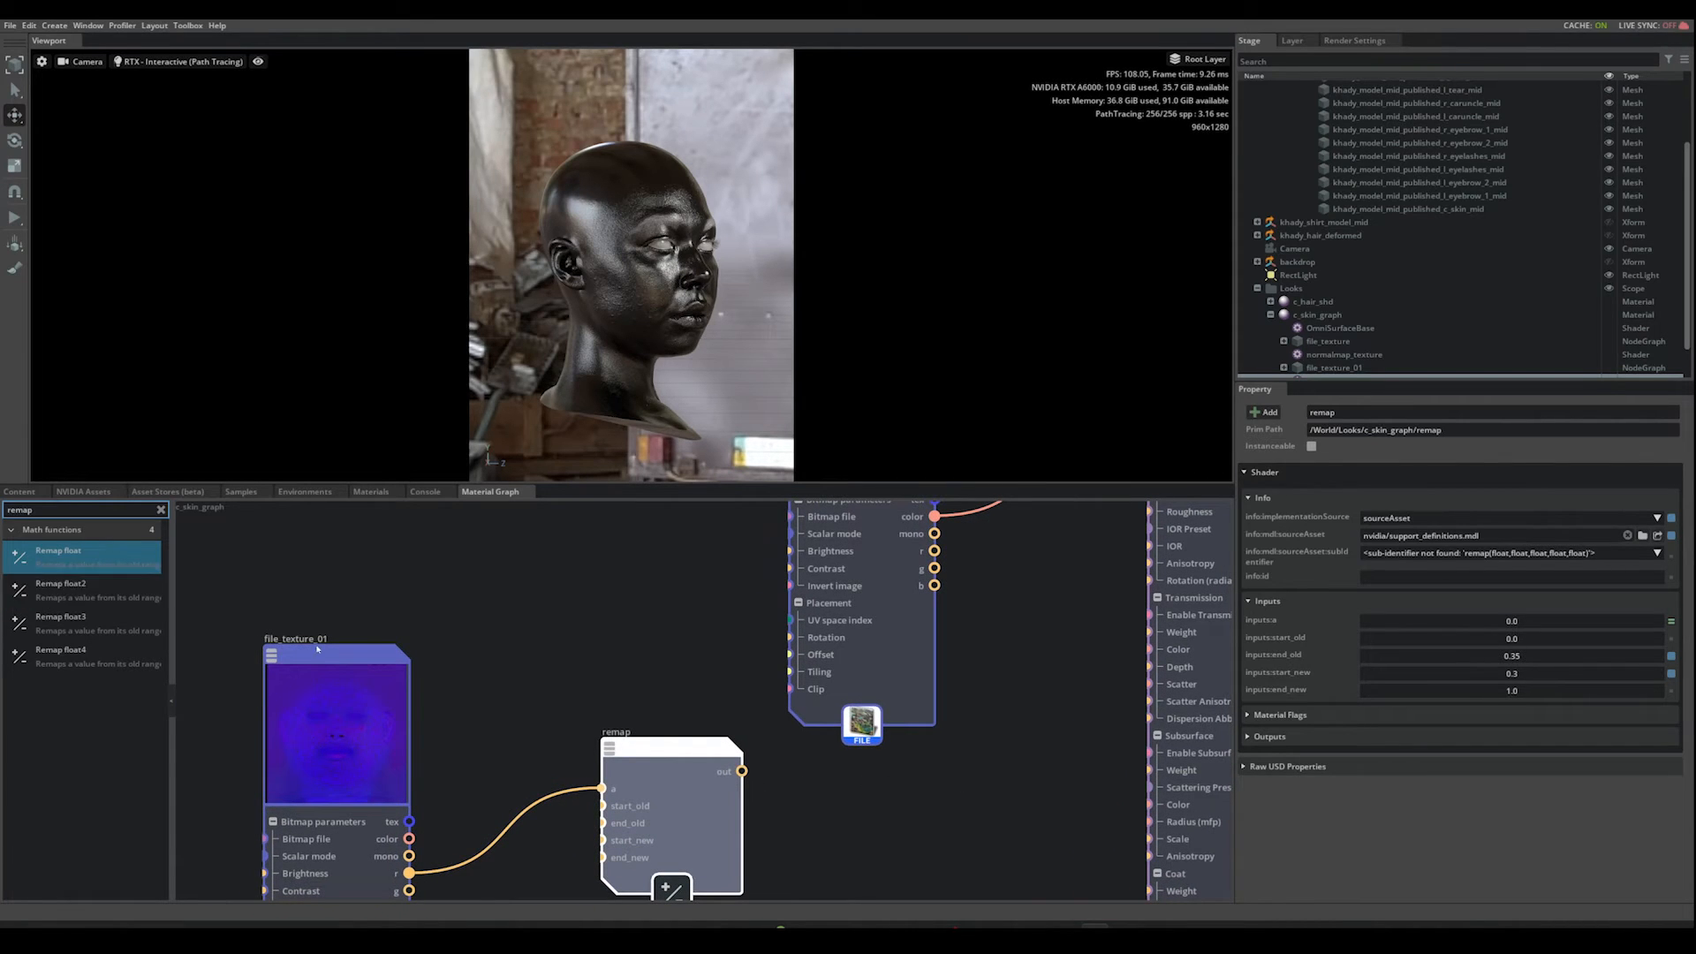
Step: Search the node library for color and add a Color from float node to the right of the remap node
{"action": "key", "text": "ctrl+a"}
{"action": "type", "text": "color"}
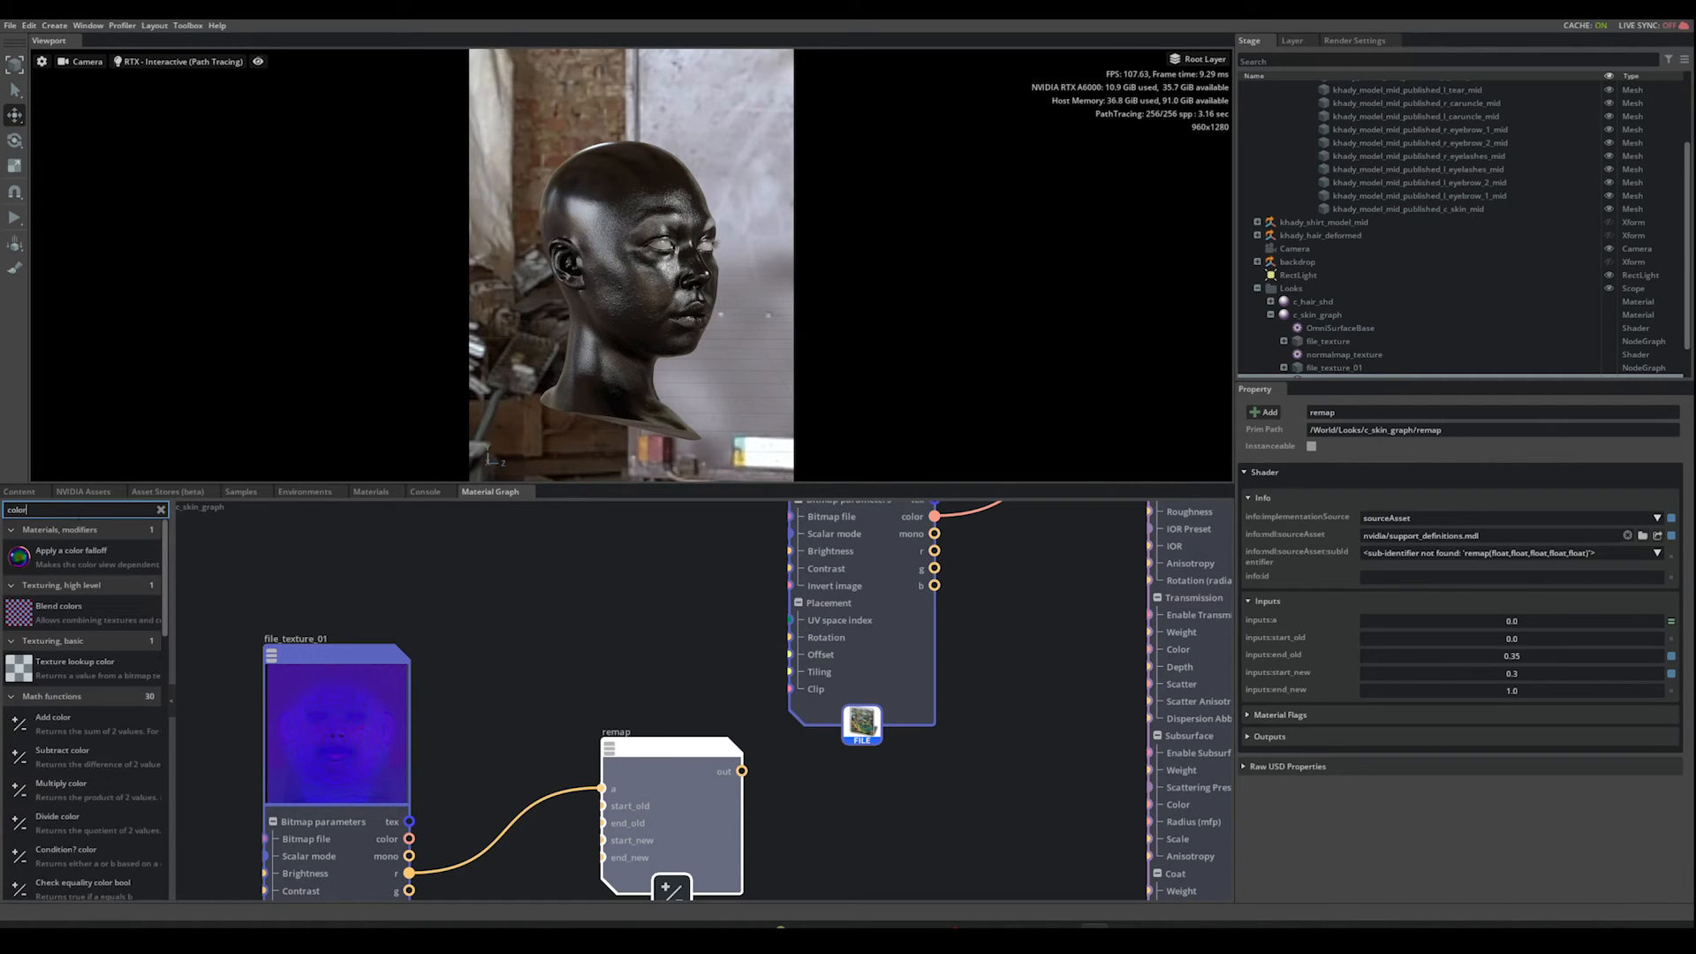
{"action": "scroll", "coordinate": [170, 642], "scroll_direction": "down", "scroll_amount": 3}
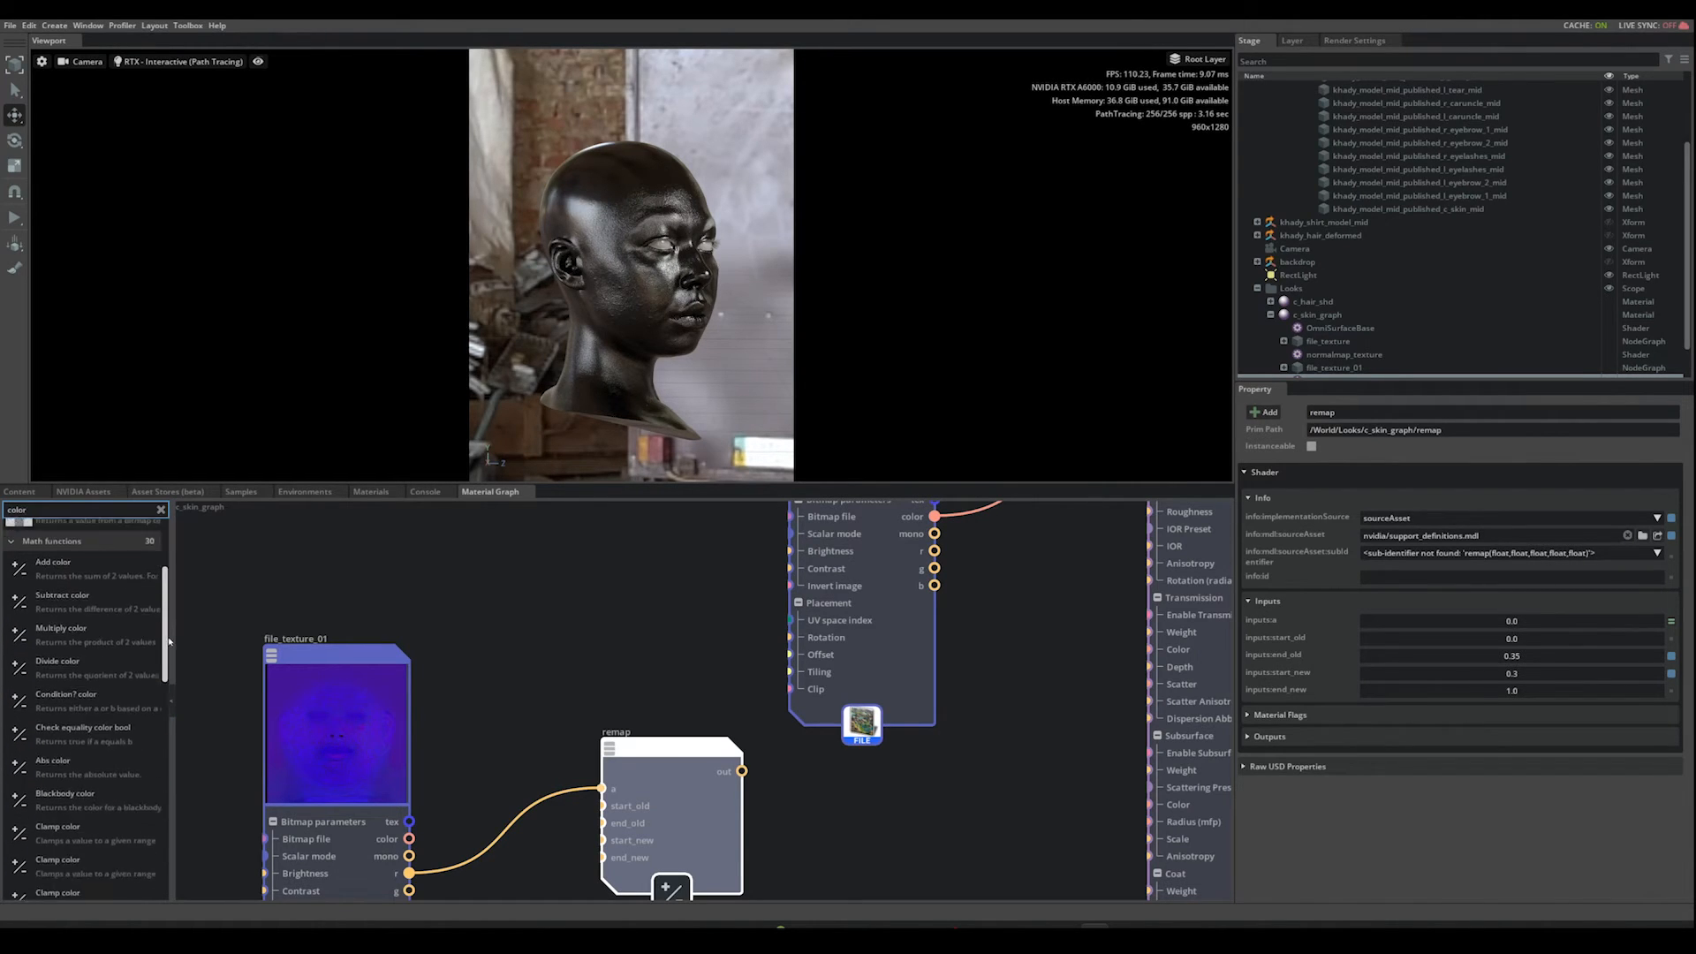
{"action": "left_click_drag", "start_coordinate": [170, 642], "coordinate": [178, 830]}
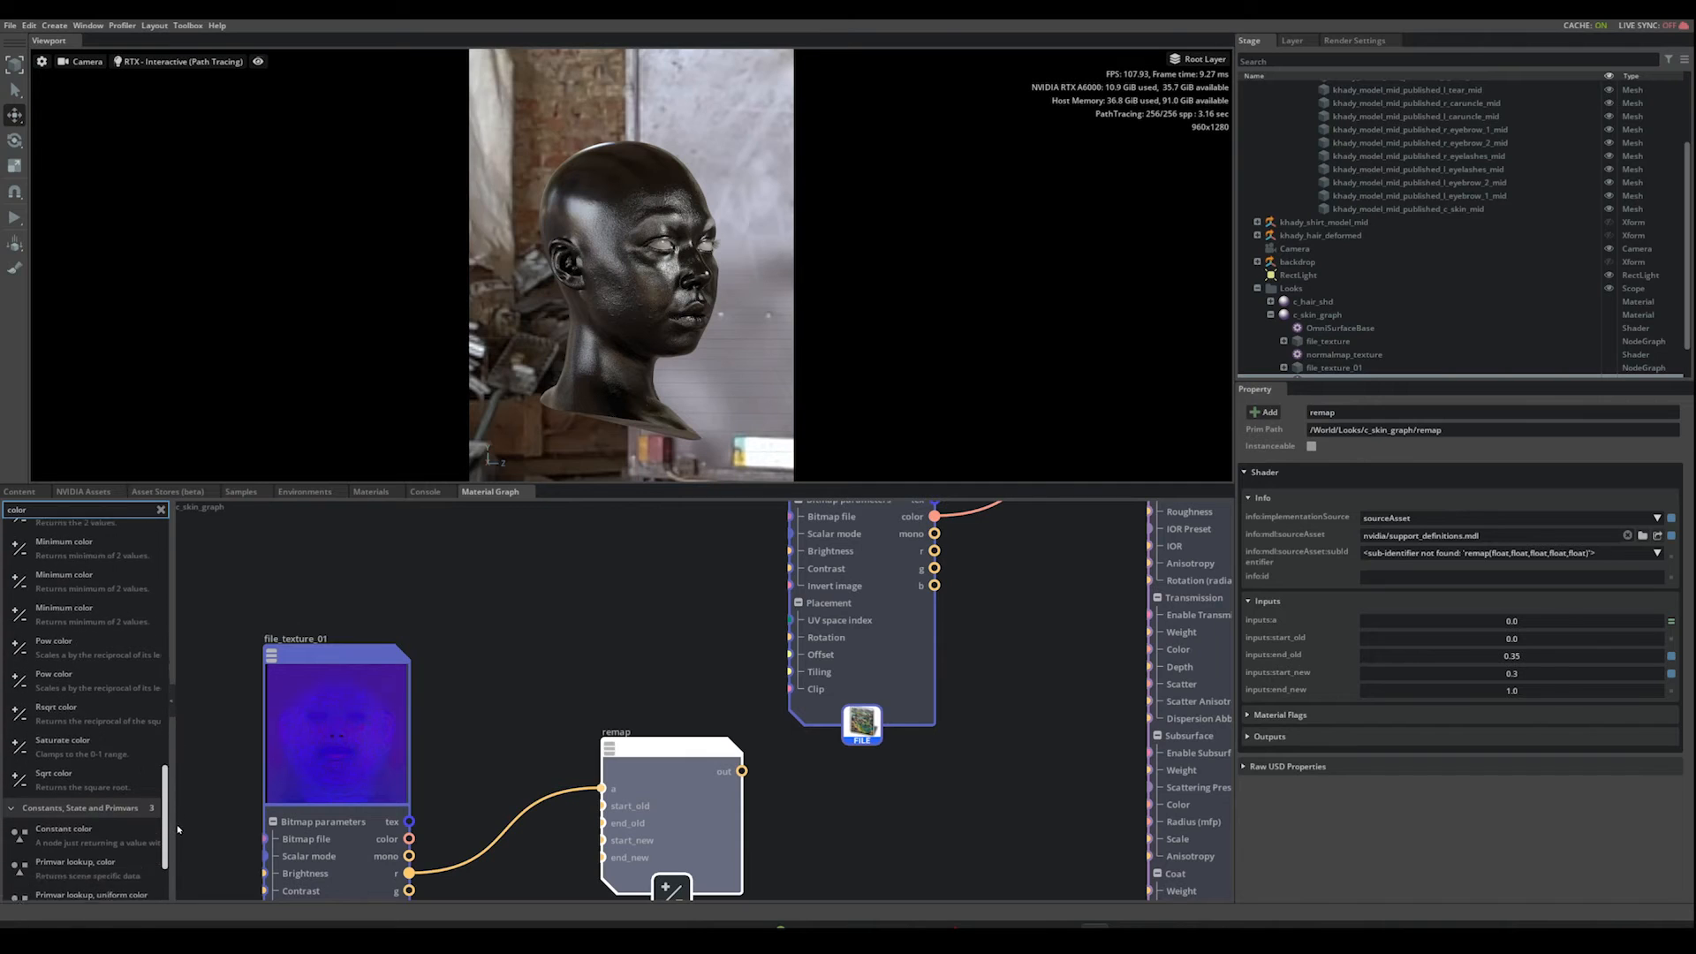
{"action": "scroll", "coordinate": [80, 645], "scroll_direction": "down", "scroll_amount": 4}
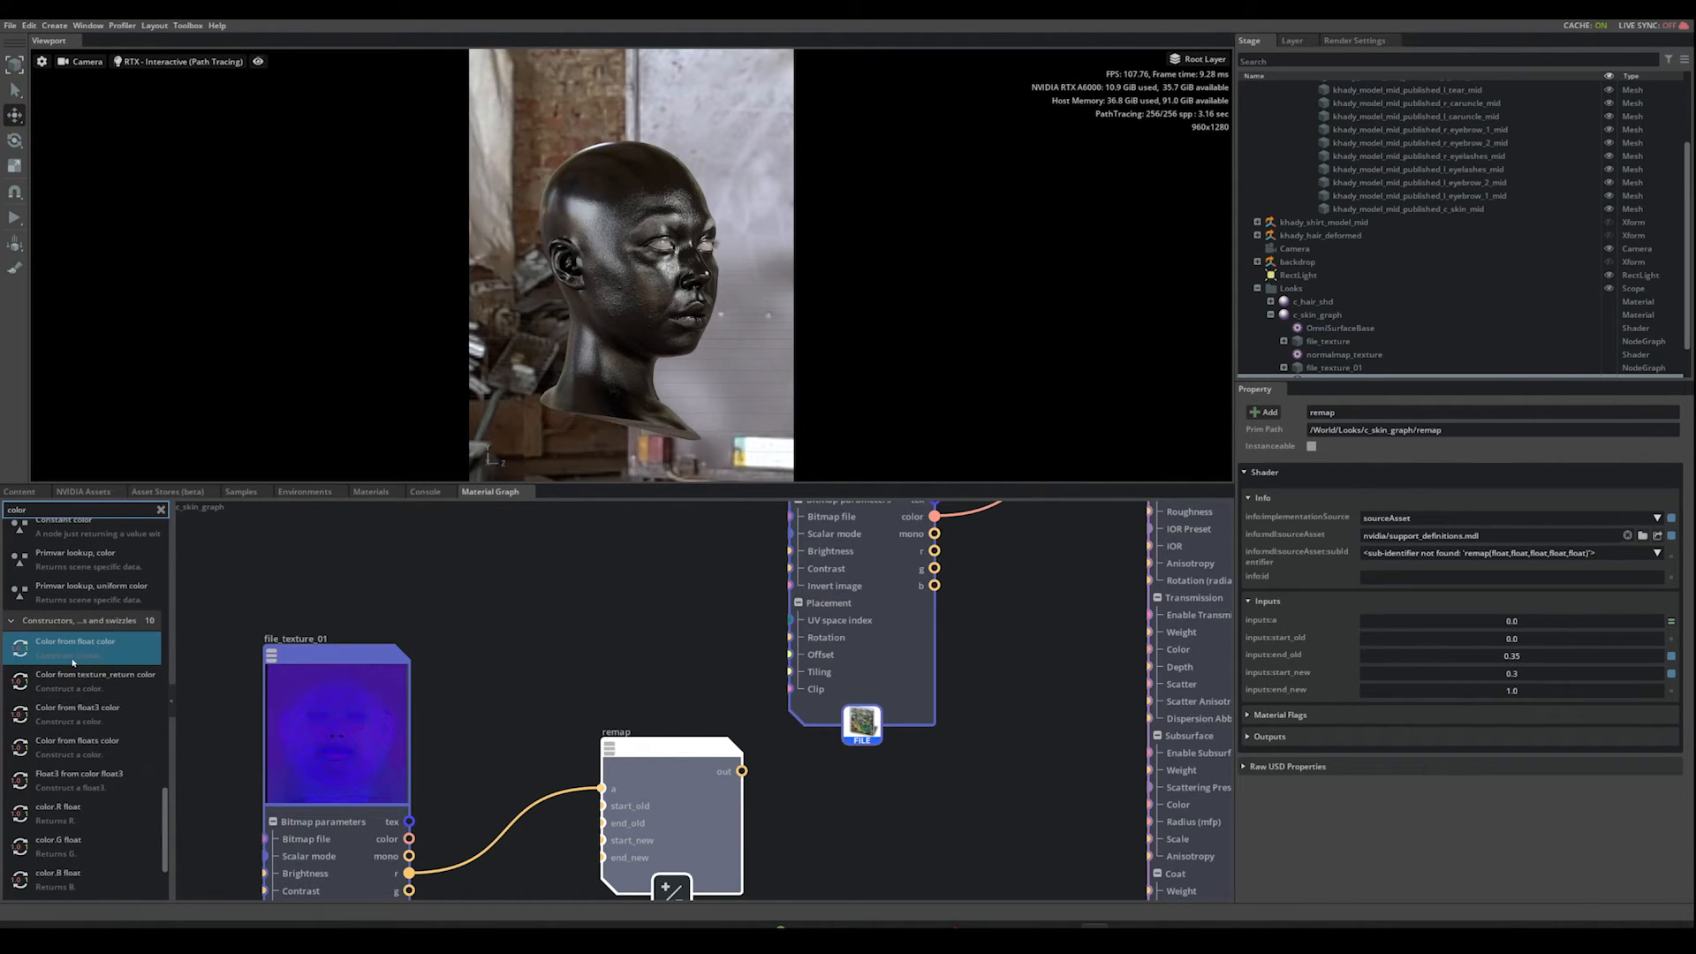
{"action": "left_click_drag", "start_coordinate": [72, 661], "coordinate": [843, 835]}
Step: Connect the remap output to the Color from float node, and connect that node's output to OmniSurfaceBase's Specular Color
{"action": "scroll", "coordinate": [979, 735], "scroll_direction": "down", "scroll_amount": 2}
{"action": "middle_click_drag", "start_coordinate": [1027, 734], "coordinate": [942, 780]}
{"action": "scroll", "coordinate": [942, 780], "scroll_direction": "down", "scroll_amount": 2}
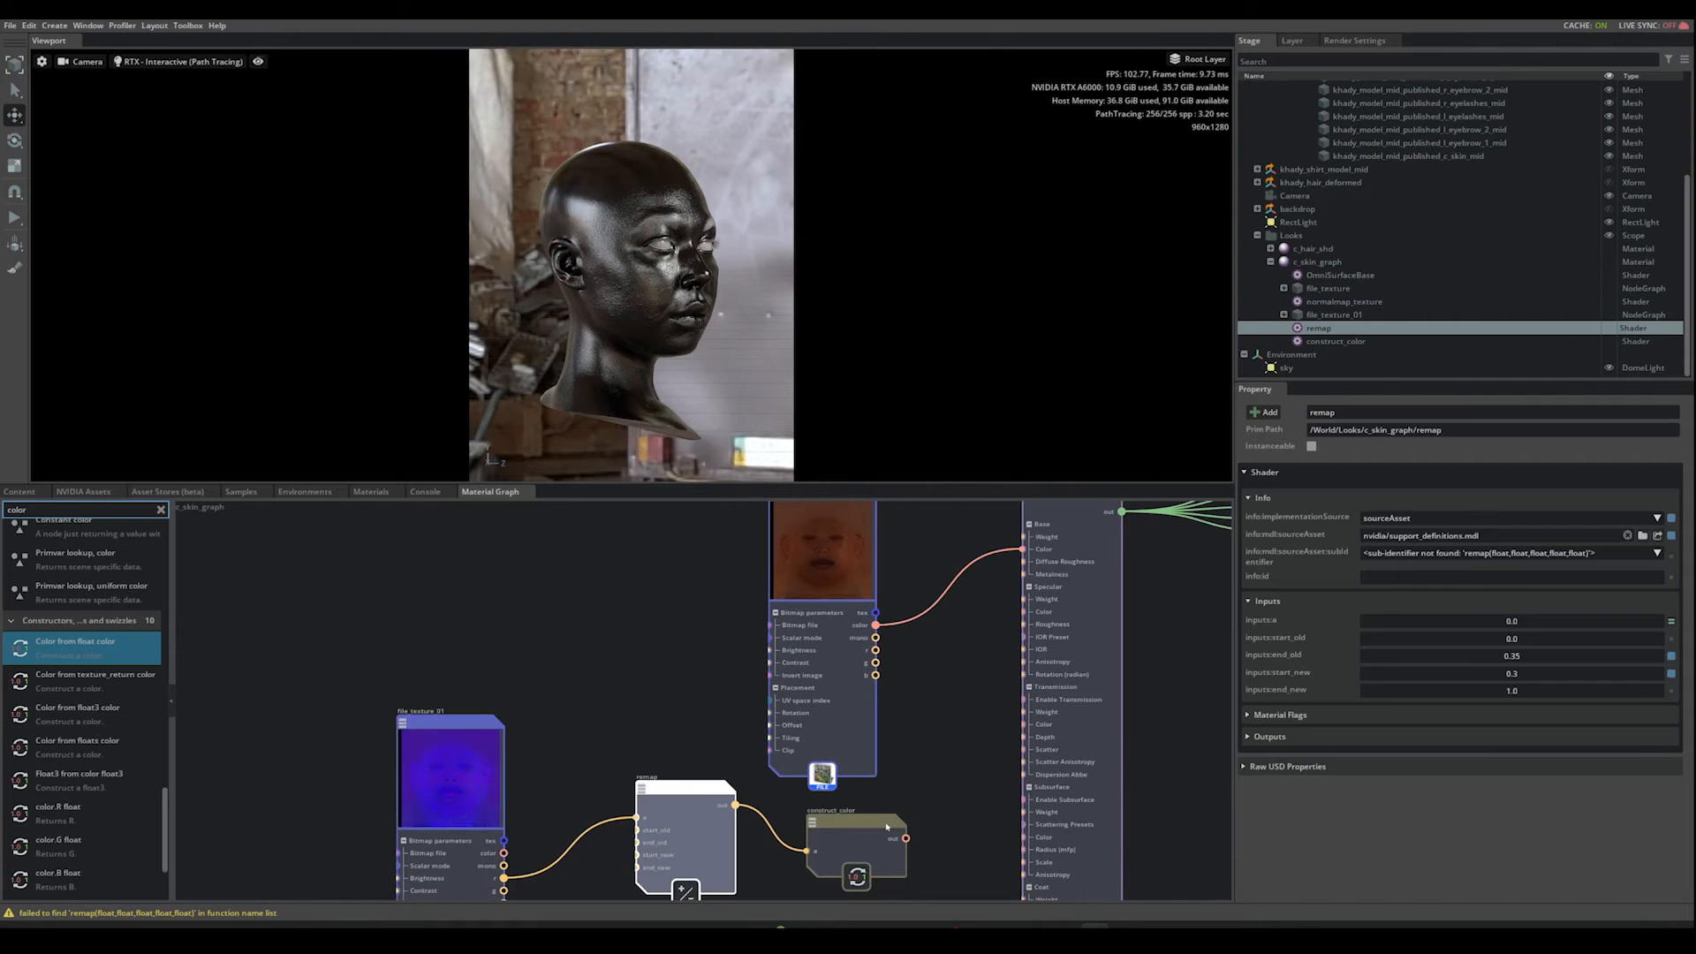
{"action": "left_click_drag", "start_coordinate": [888, 824], "coordinate": [919, 647]}
{"action": "scroll", "coordinate": [927, 740], "scroll_direction": "up", "scroll_amount": 6}
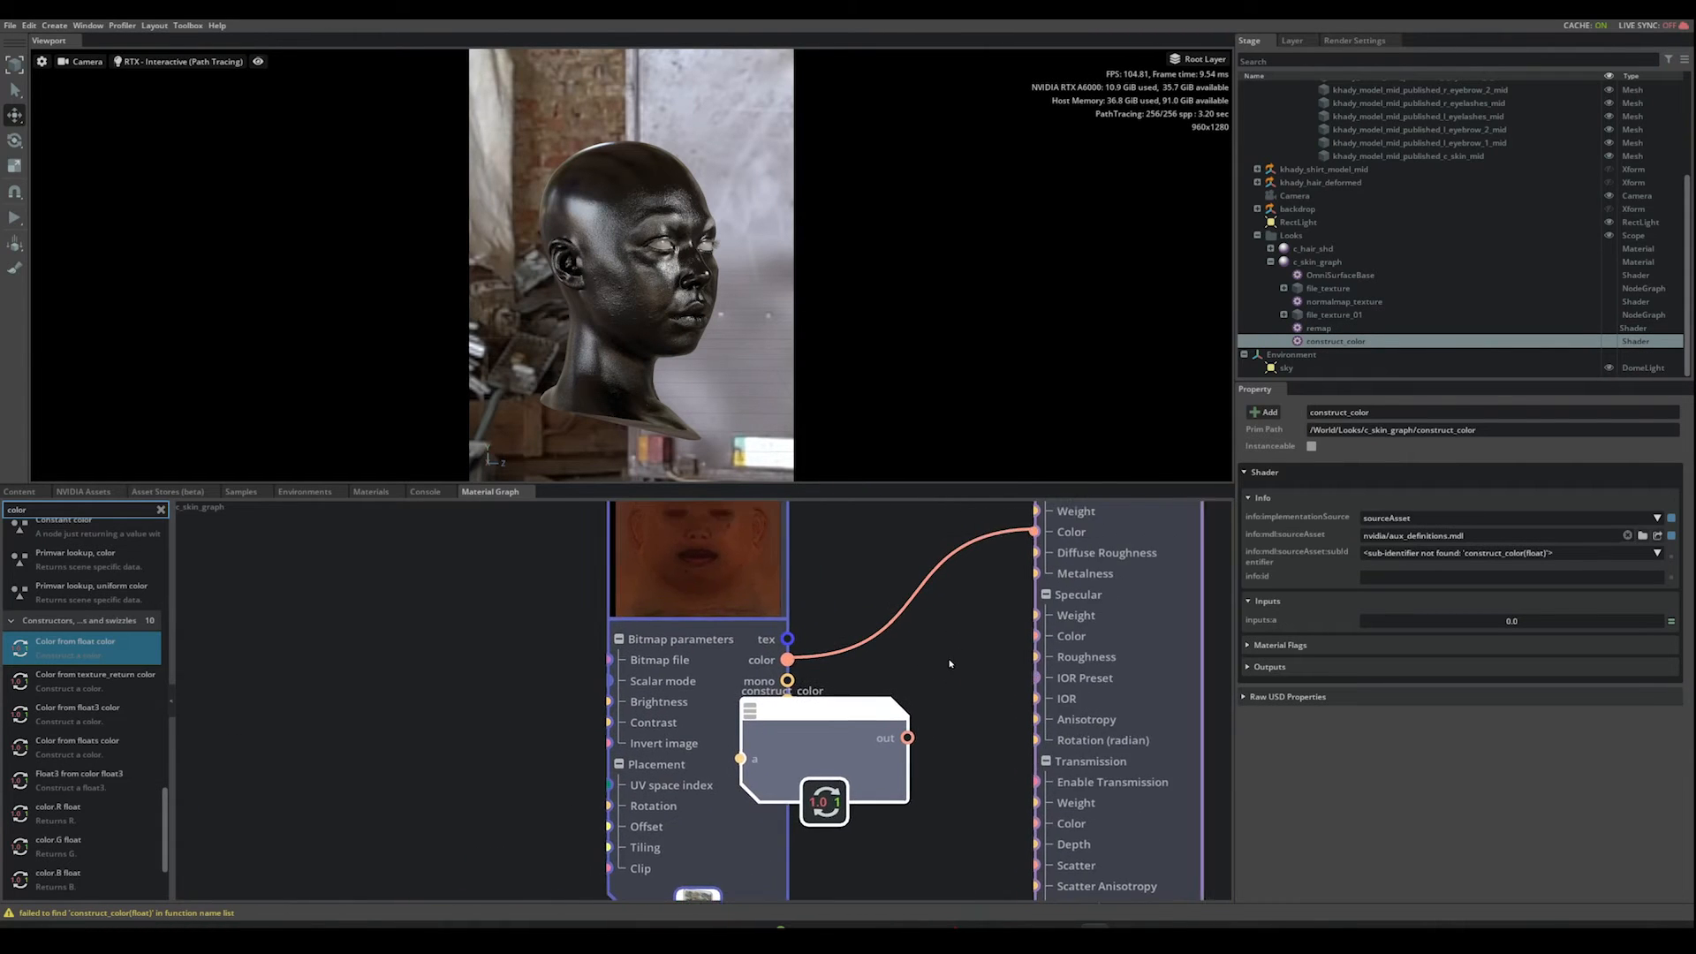
{"action": "left_click_drag", "start_coordinate": [893, 752], "coordinate": [1071, 606]}
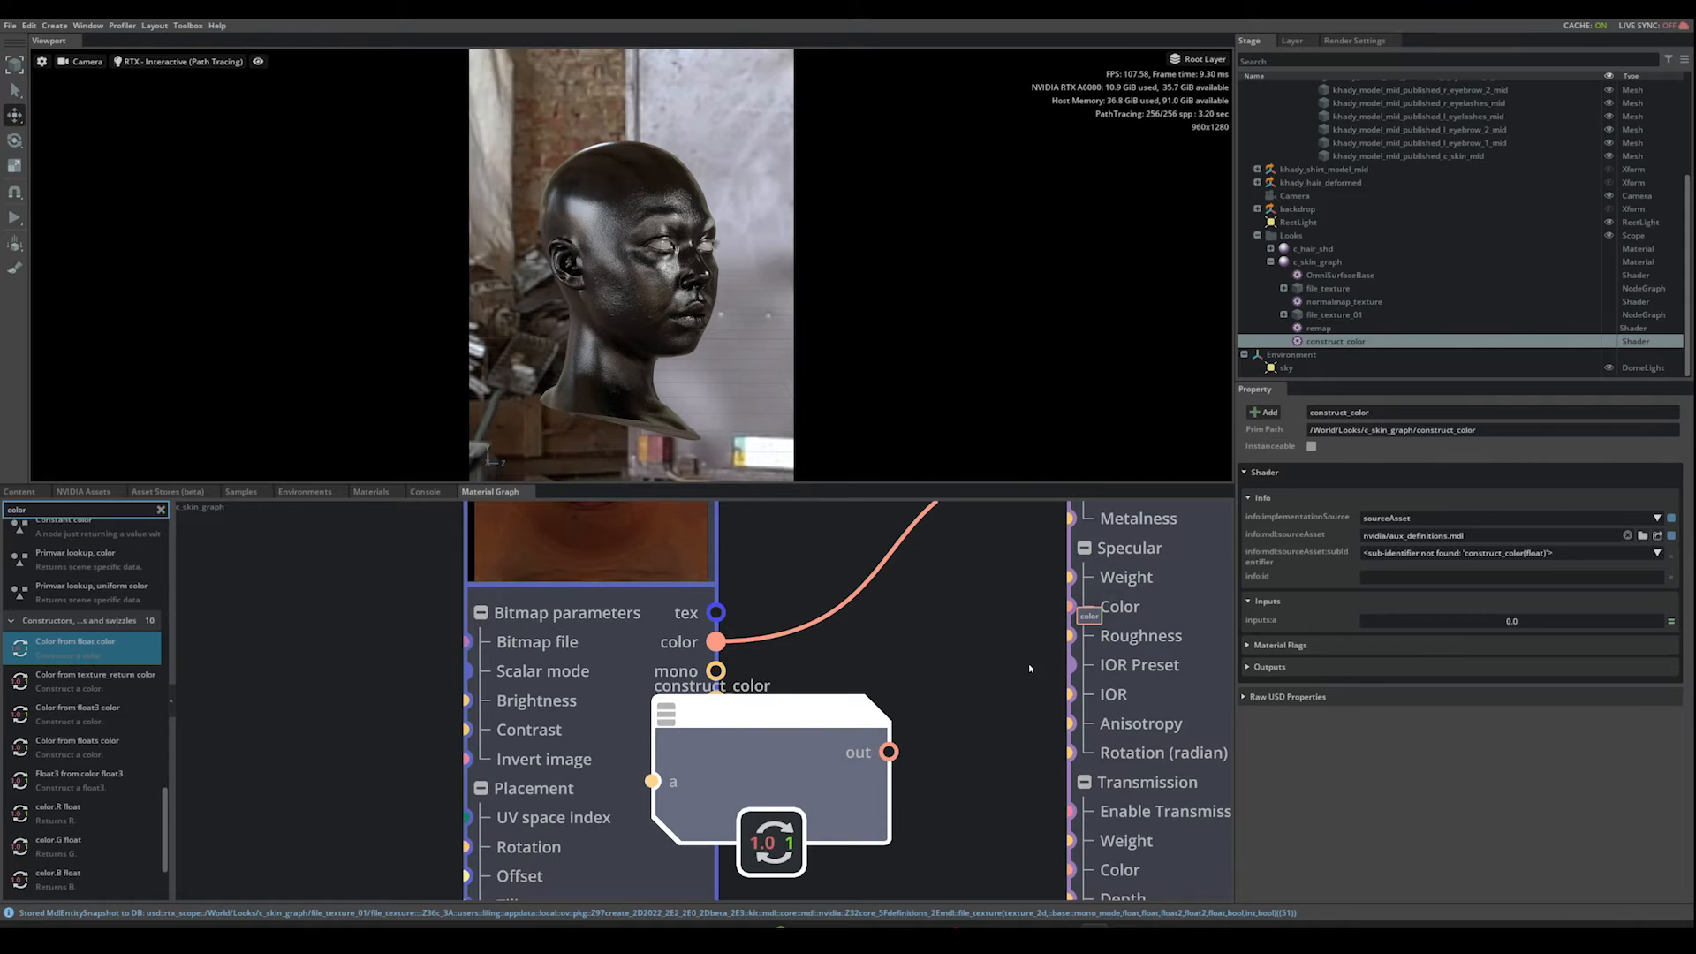
{"action": "scroll", "coordinate": [988, 787], "scroll_direction": "down", "scroll_amount": 2}
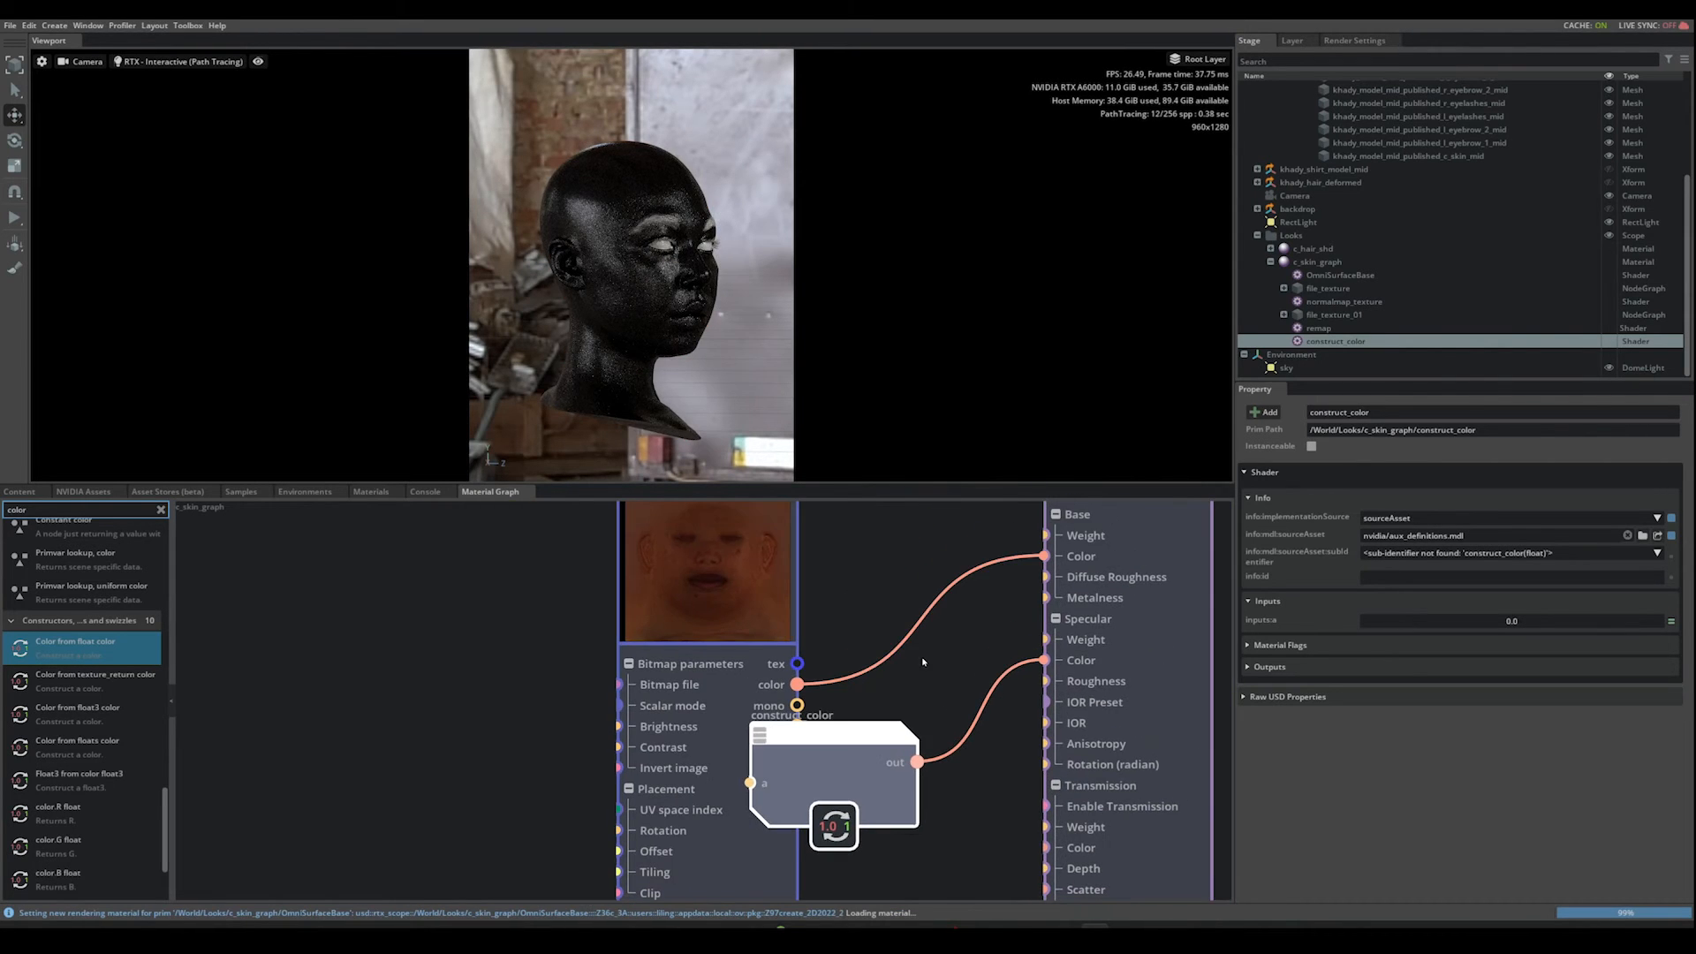
Step: Move the utility texture node farther left of the remap node to free space for another node
{"action": "middle_click_drag", "start_coordinate": [854, 582], "coordinate": [903, 651]}
{"action": "scroll", "coordinate": [902, 651], "scroll_direction": "up", "scroll_amount": 1}
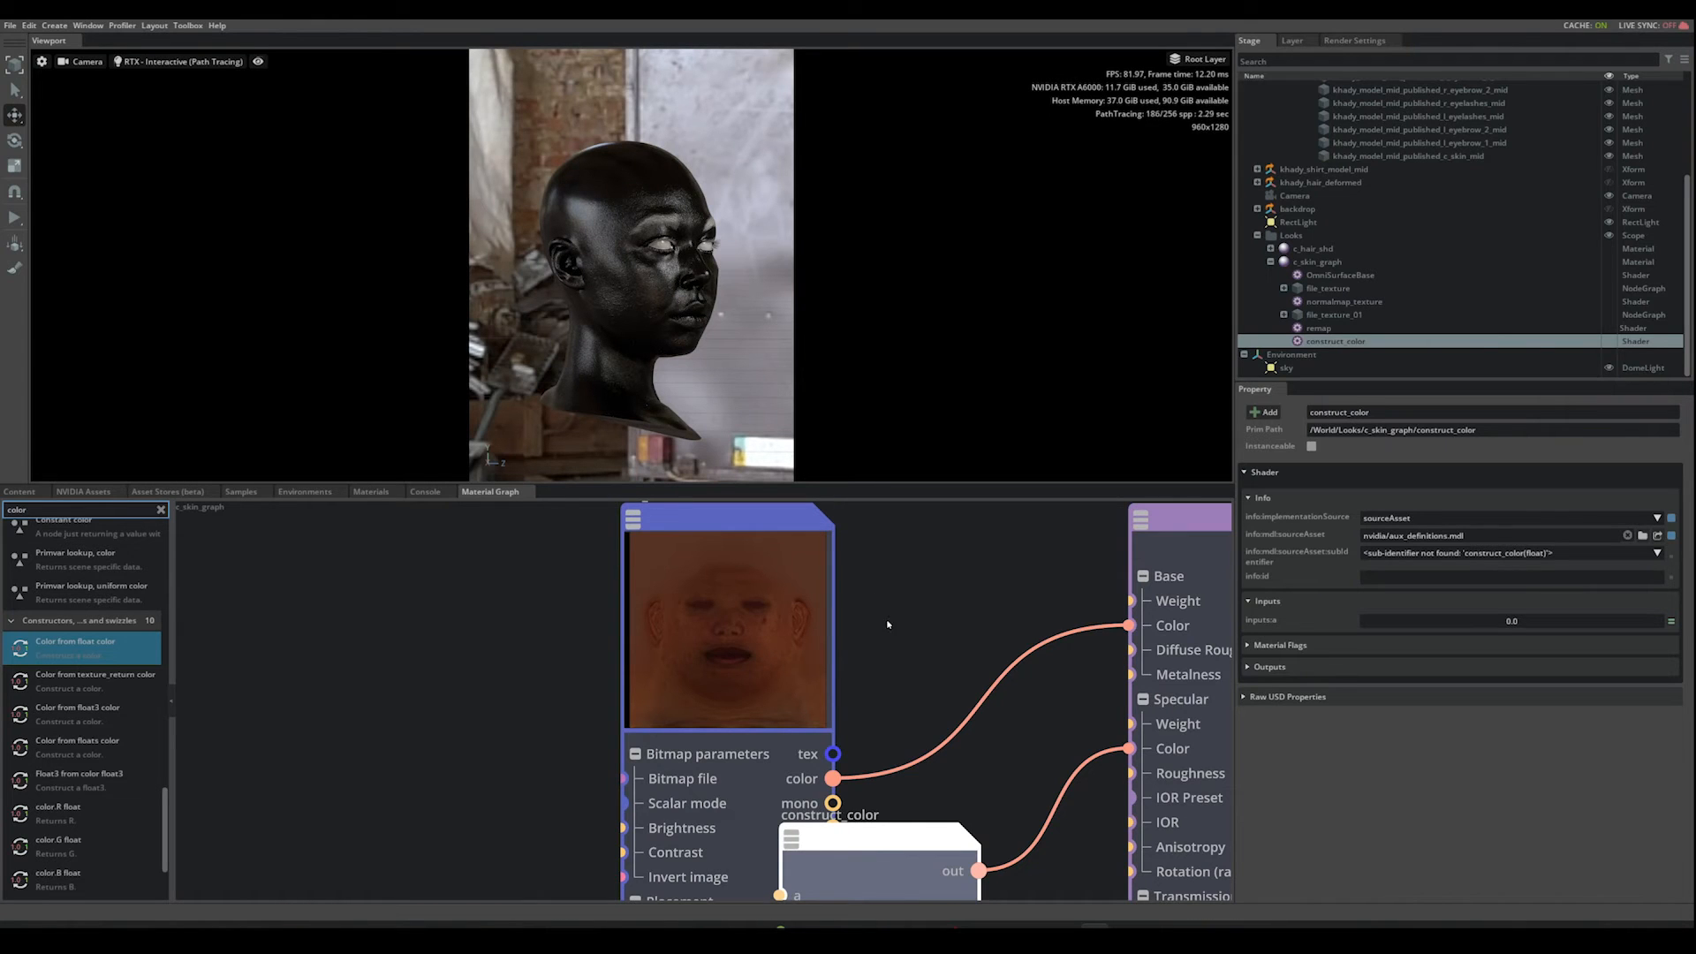
{"action": "scroll", "coordinate": [892, 627], "scroll_direction": "down", "scroll_amount": 3}
{"action": "middle_click_drag", "start_coordinate": [509, 801], "coordinate": [642, 598]}
{"action": "middle_click_drag", "start_coordinate": [625, 688], "coordinate": [721, 627]}
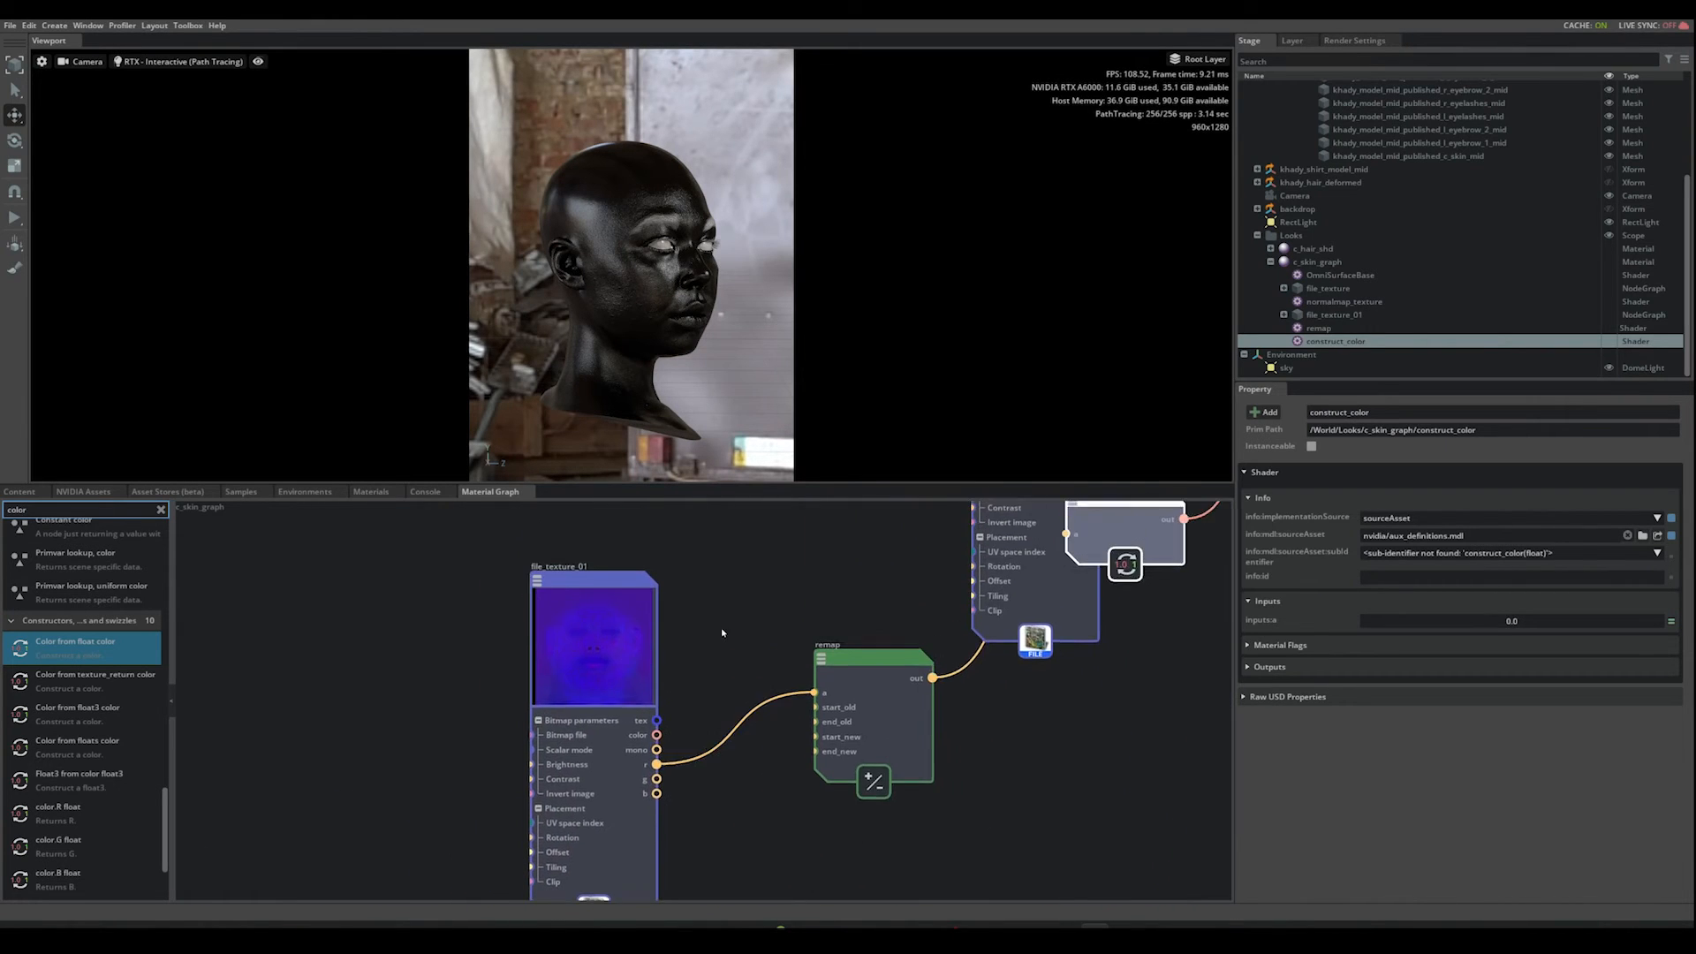
{"action": "scroll", "coordinate": [683, 611], "scroll_direction": "up", "scroll_amount": 3}
{"action": "left_click_drag", "start_coordinate": [605, 574], "coordinate": [509, 563]}
{"action": "middle_click_drag", "start_coordinate": [669, 701], "coordinate": [679, 609]}
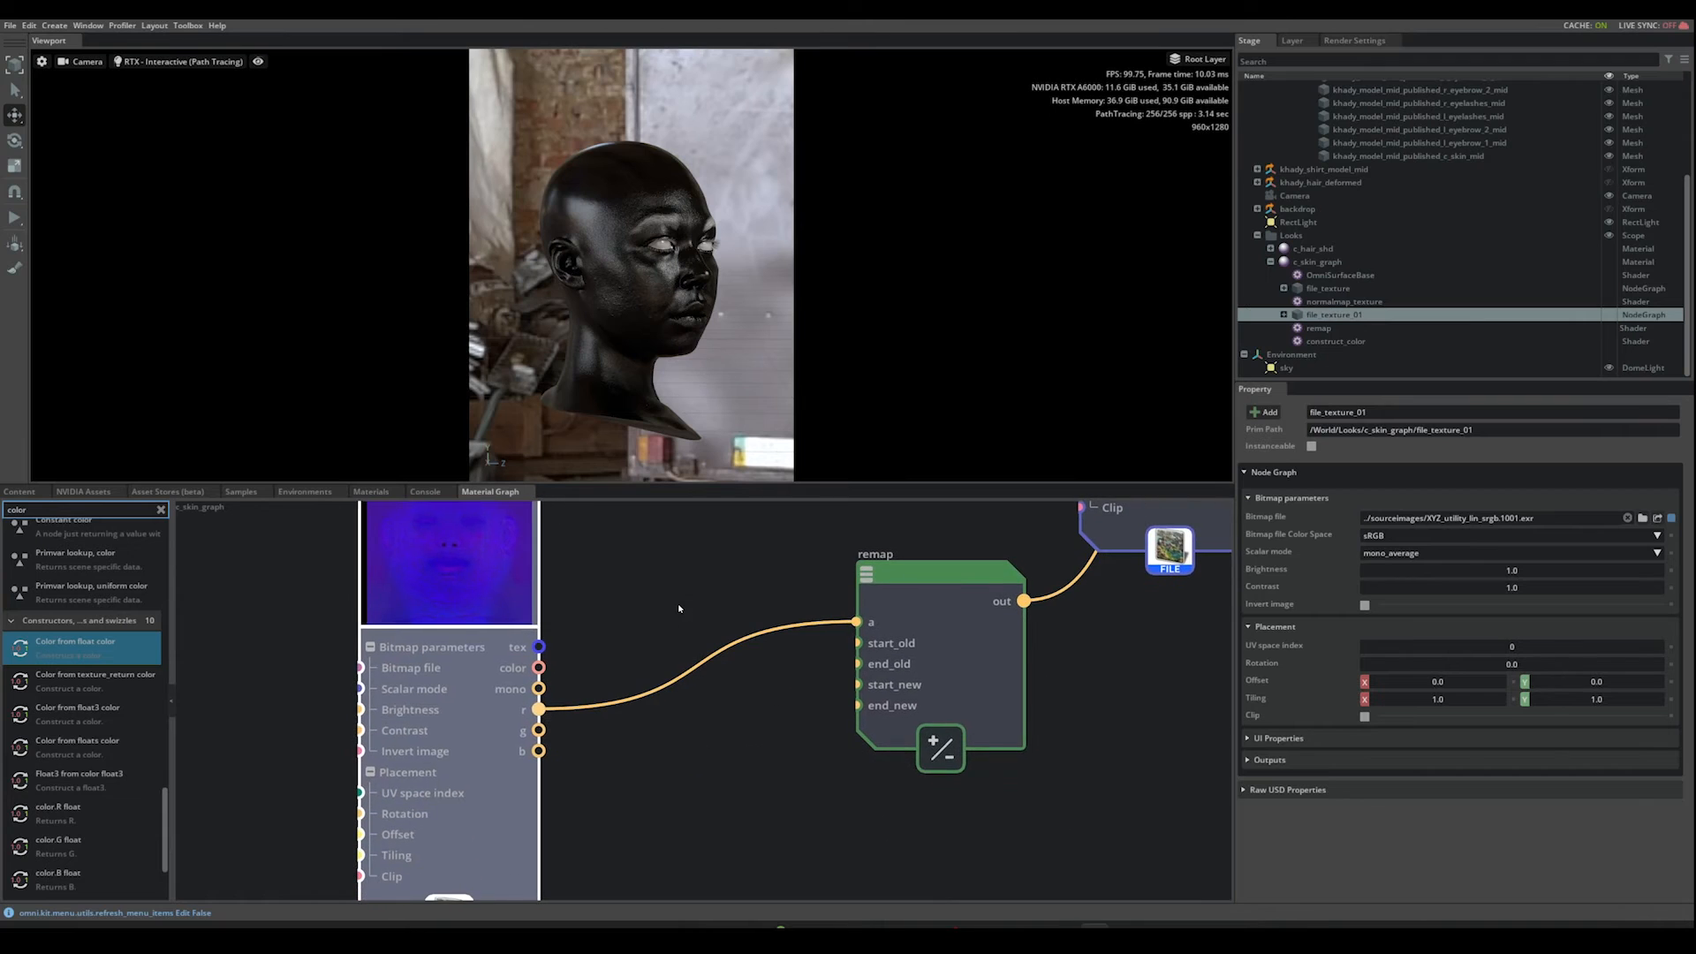
{"action": "middle_click_drag", "start_coordinate": [688, 790], "coordinate": [694, 754]}
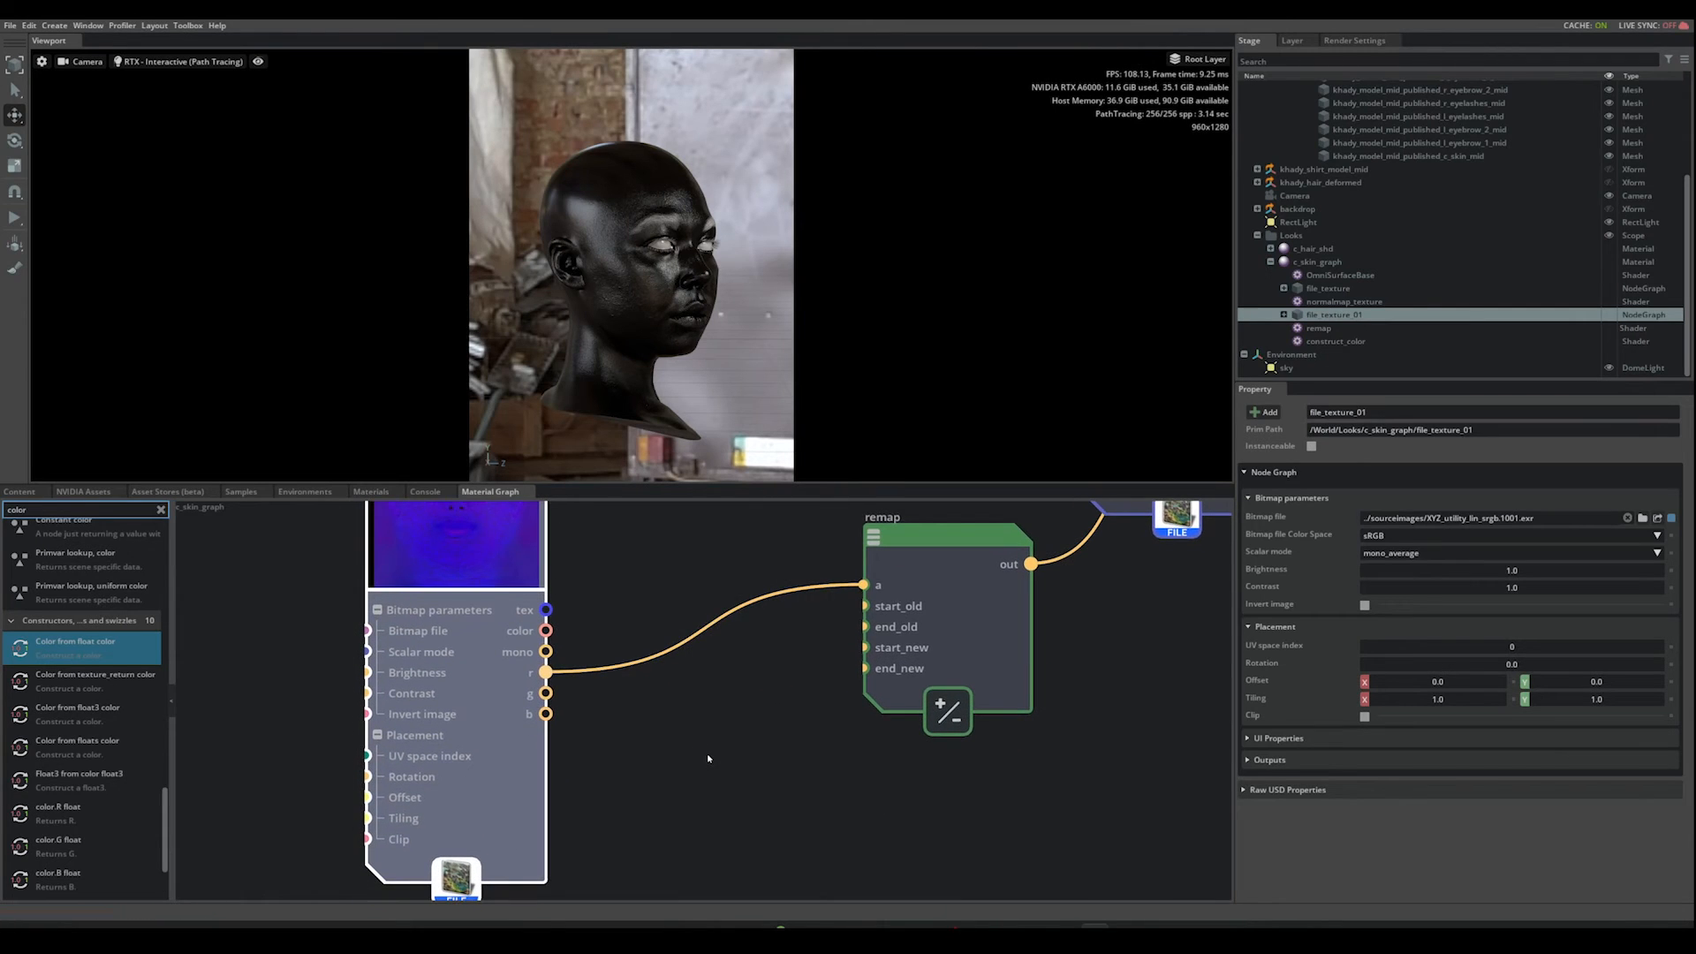
Step: Add a second Remap float node below the first remap node
{"action": "double_click", "coordinate": [27, 509]}
{"action": "type", "text": "re"}
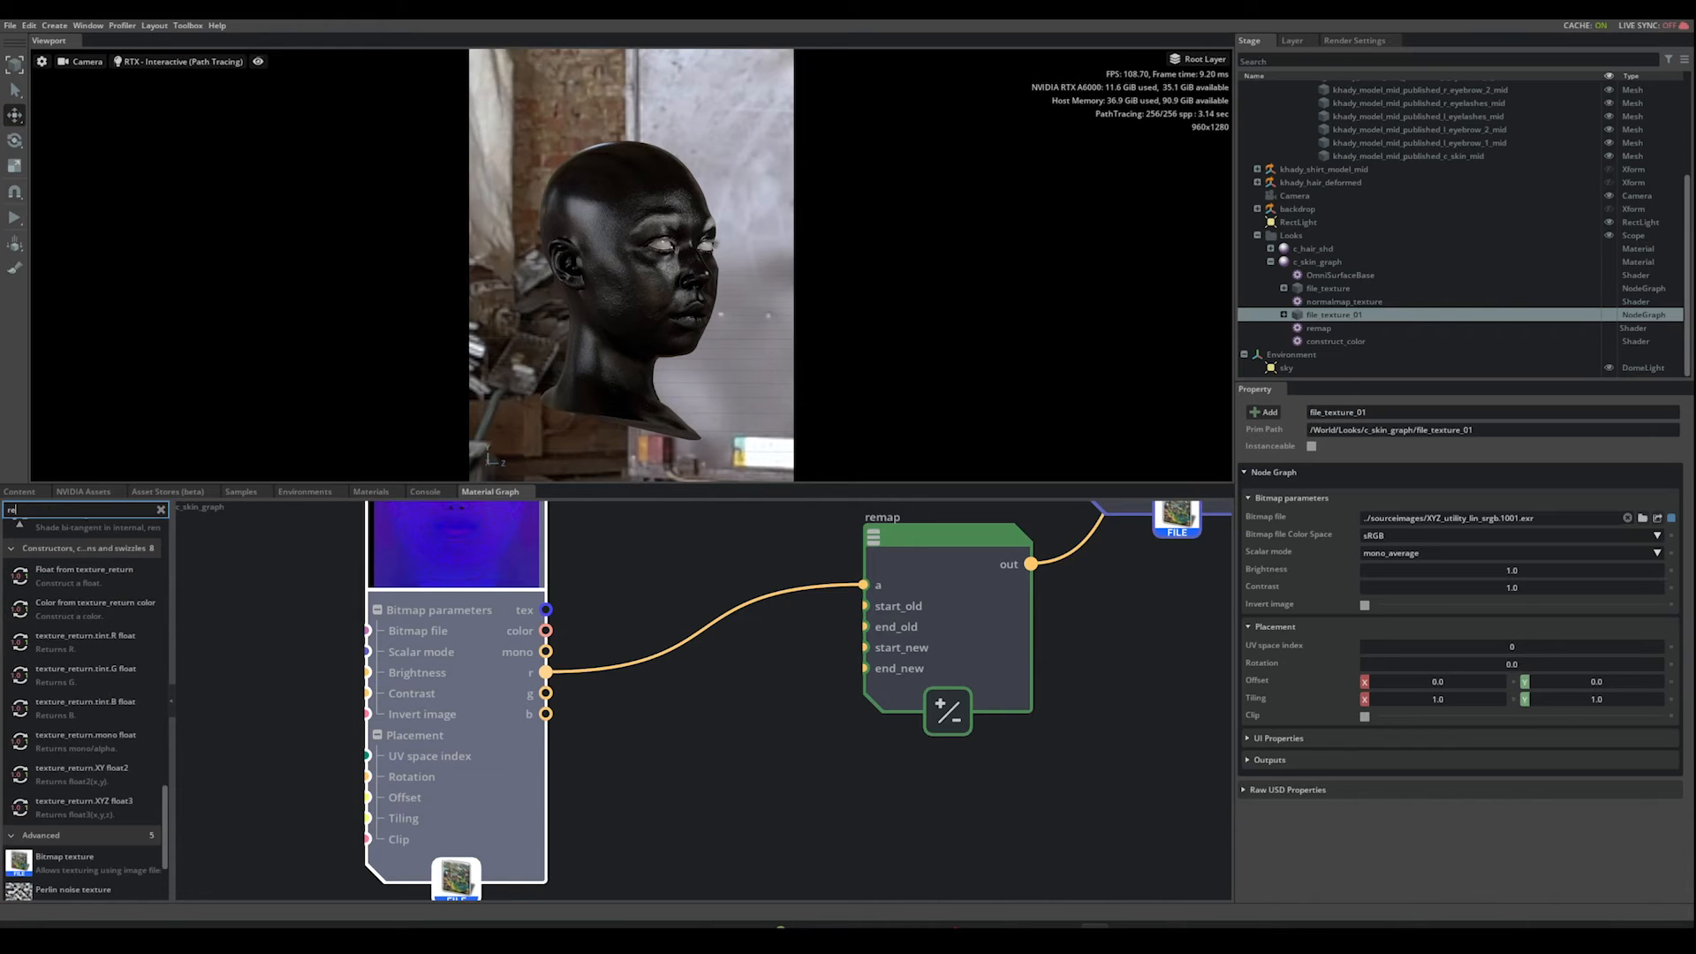
{"action": "type", "text": "ma"}
{"action": "left_click_drag", "start_coordinate": [57, 552], "coordinate": [702, 778]}
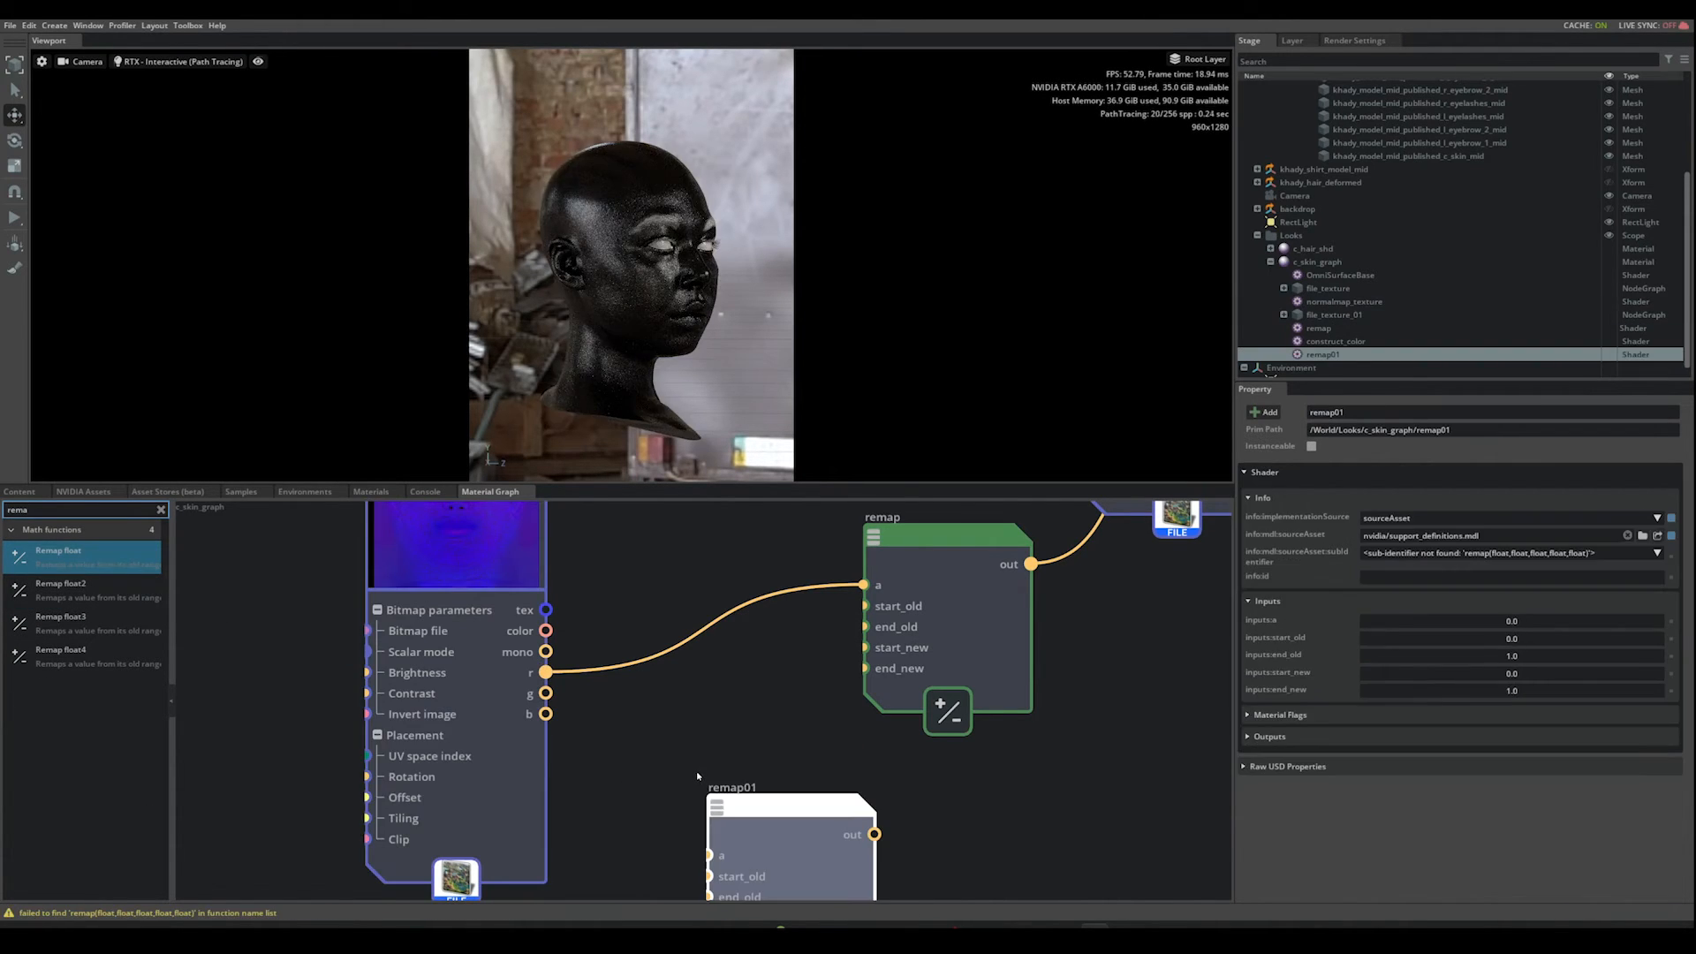
{"action": "left_click_drag", "start_coordinate": [848, 787], "coordinate": [887, 764]}
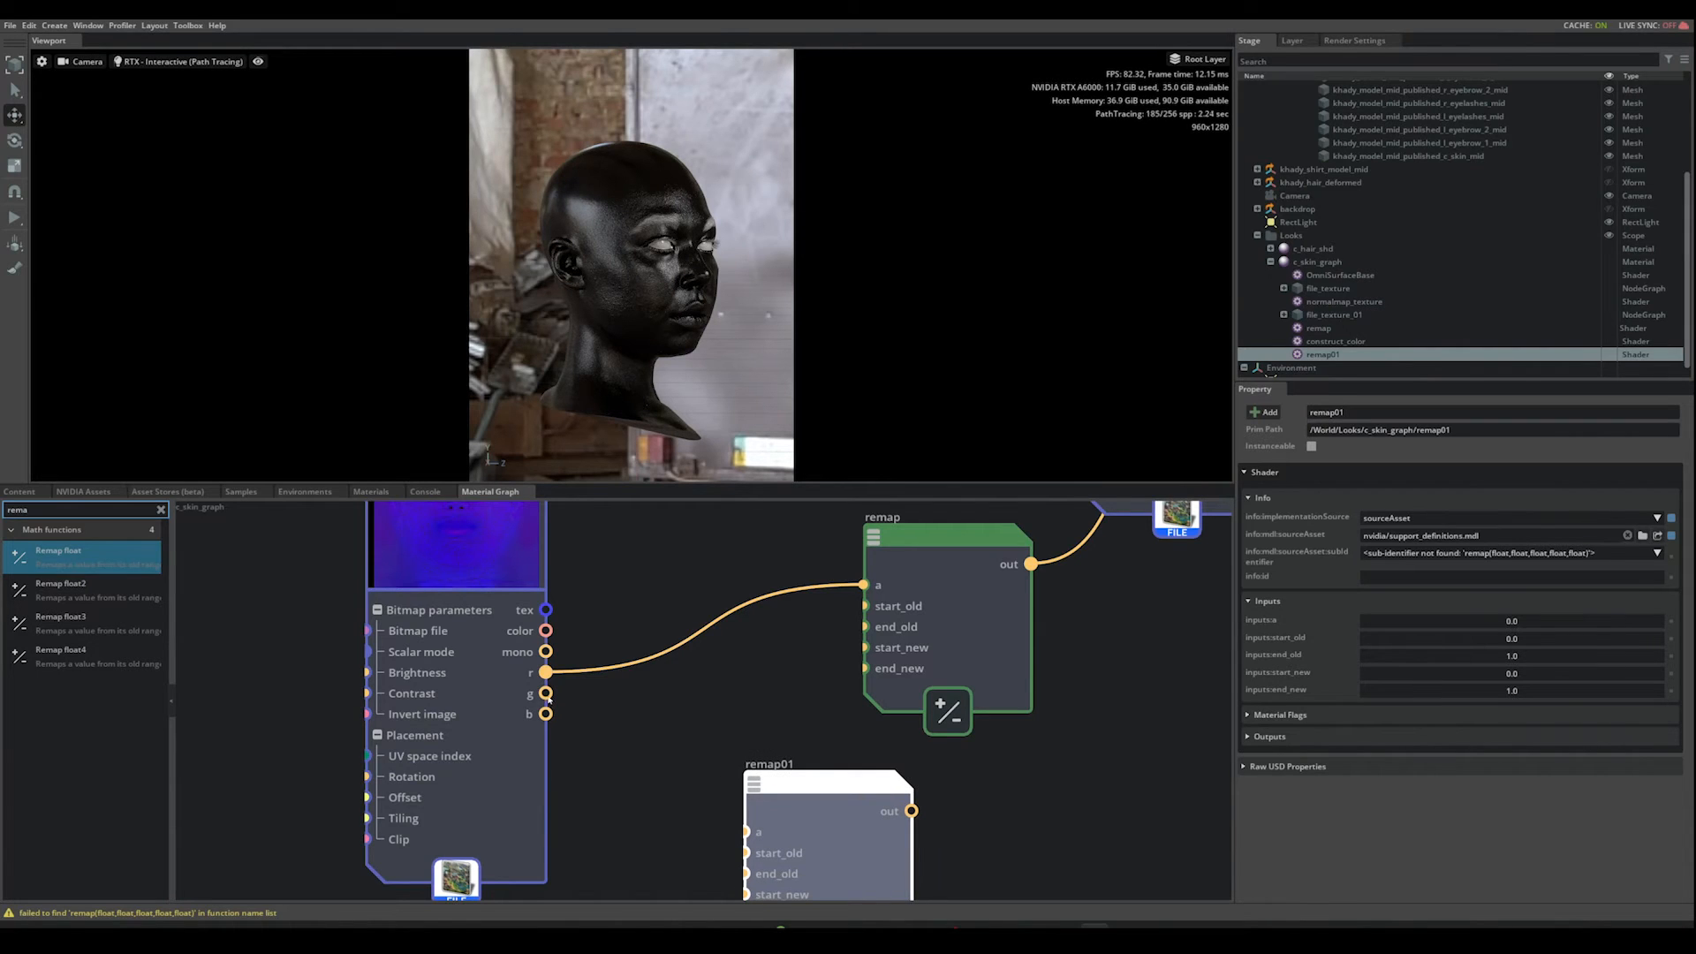
Step: Connect the utility texture's g output to input a of the second remap node and move that node closer
{"action": "left_click", "coordinate": [558, 698]}
{"action": "left_click_drag", "start_coordinate": [546, 694], "coordinate": [747, 832]}
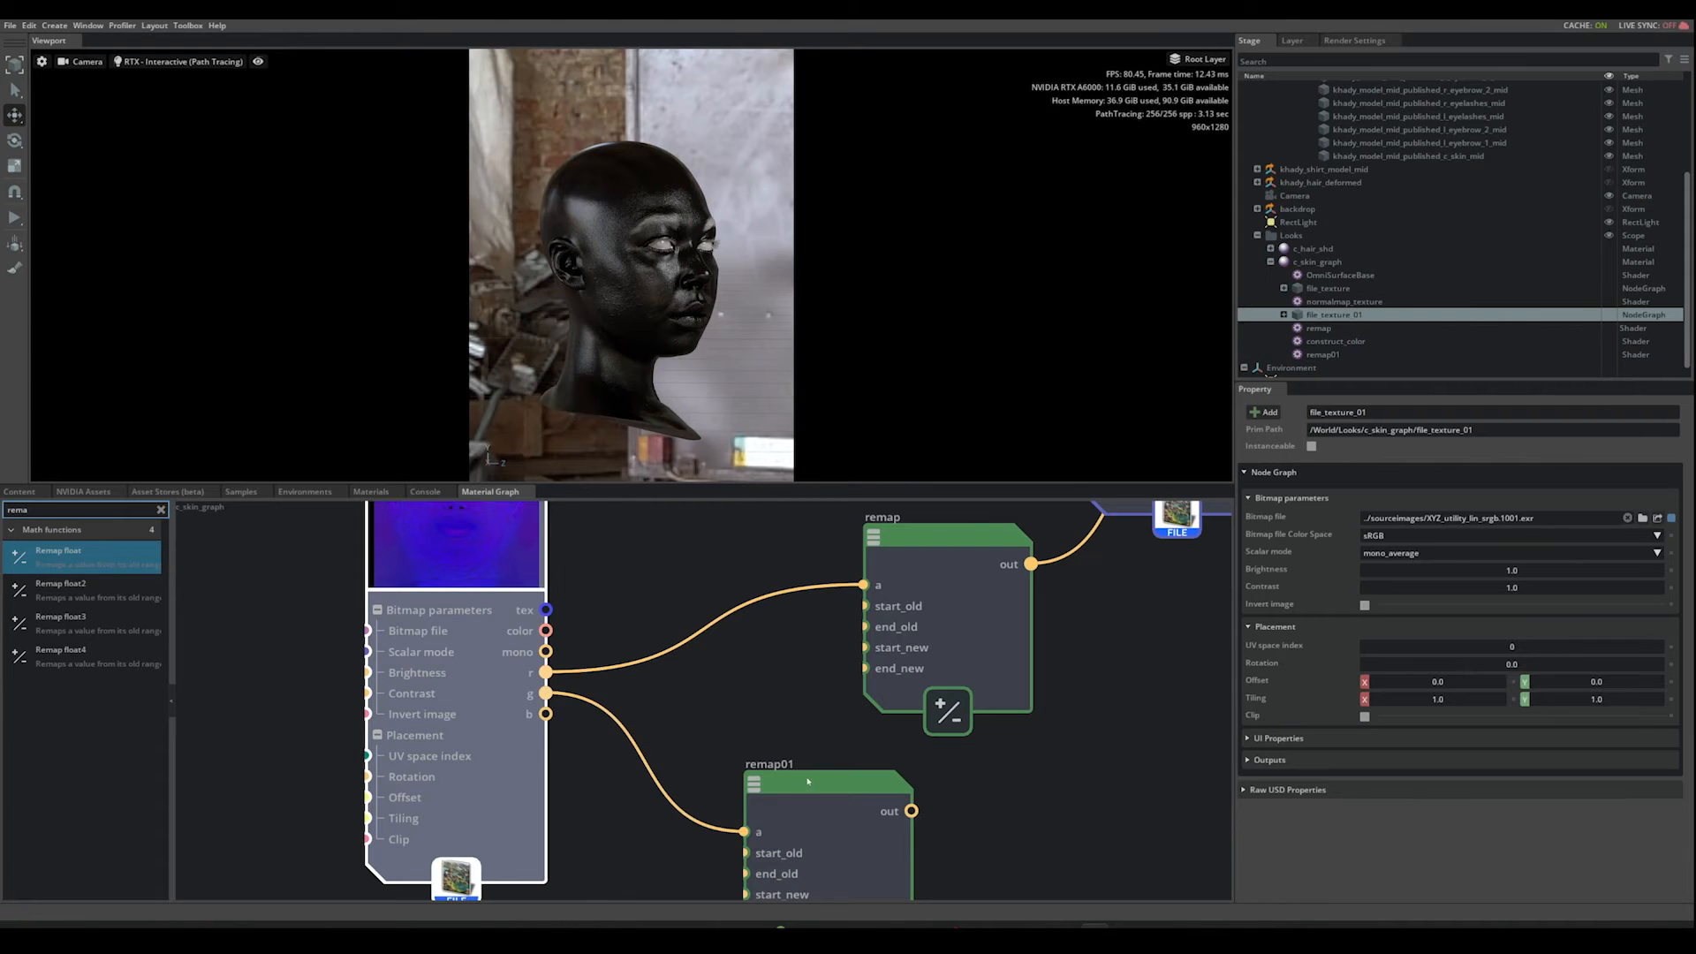
{"action": "left_click_drag", "start_coordinate": [818, 789], "coordinate": [760, 709]}
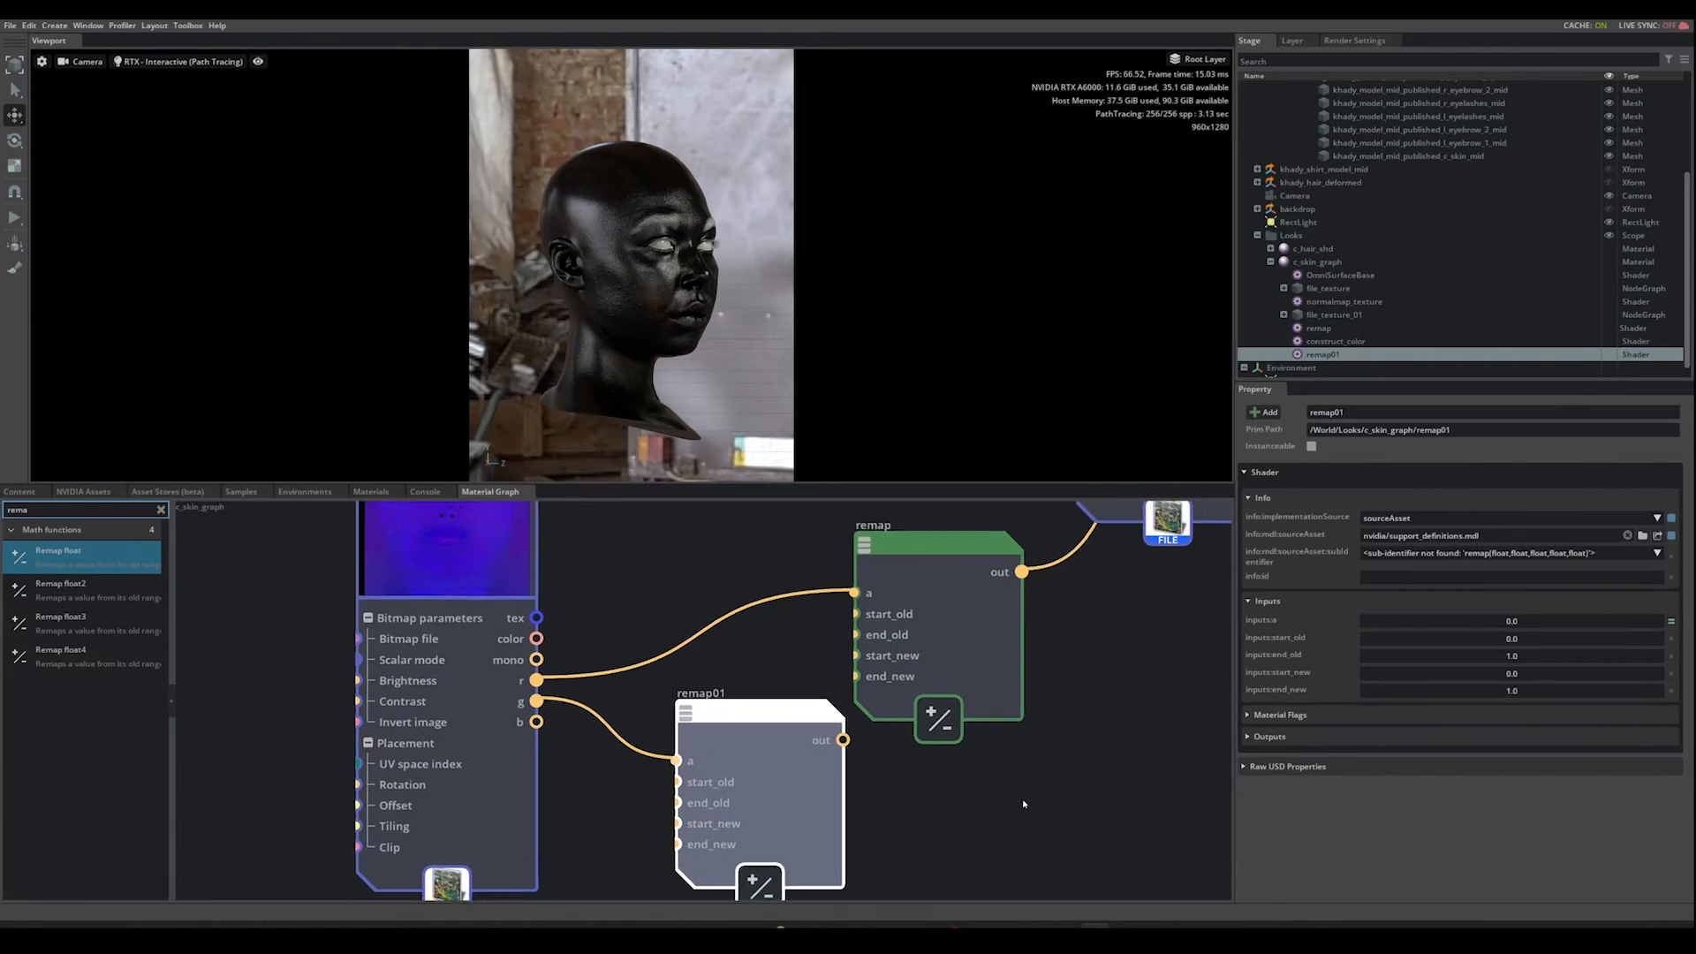
Step: Rearrange the two remap nodes so the second sits neatly beneath the first, right of the utility texture node
{"action": "middle_click_drag", "start_coordinate": [1099, 641], "coordinate": [1074, 747]}
{"action": "scroll", "coordinate": [1035, 695], "scroll_direction": "up", "scroll_amount": 1}
{"action": "left_click_drag", "start_coordinate": [911, 647], "coordinate": [831, 567]}
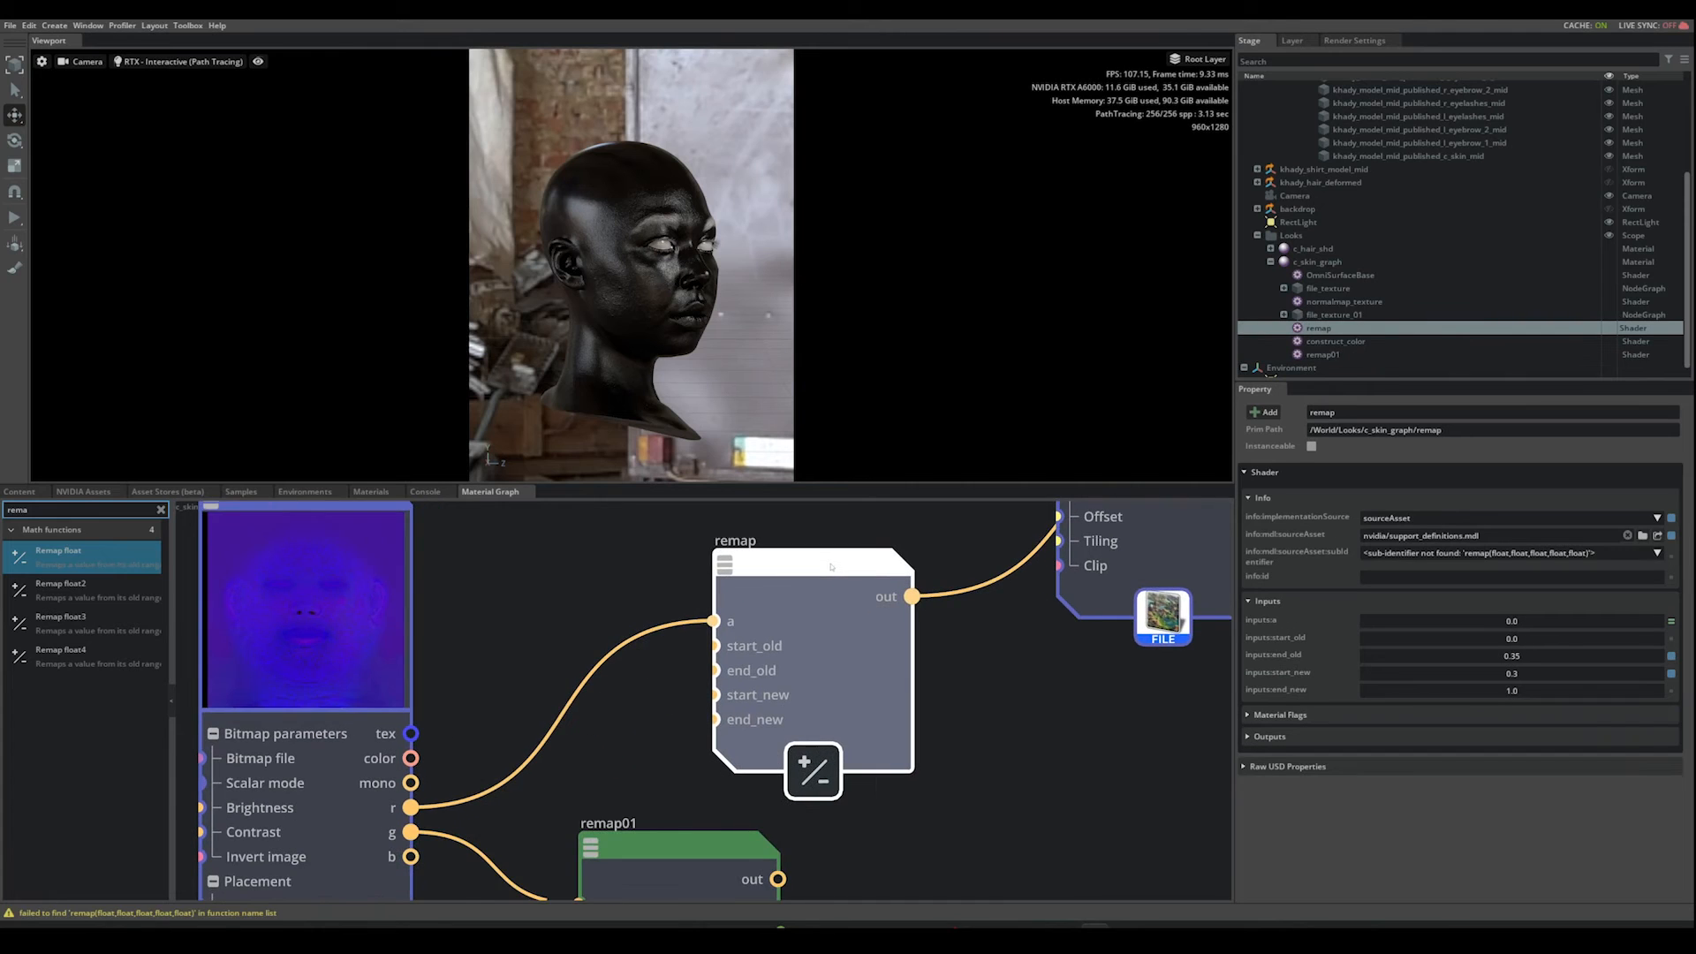
{"action": "scroll", "coordinate": [967, 726], "scroll_direction": "down", "scroll_amount": 2}
{"action": "middle_click_drag", "start_coordinate": [982, 797], "coordinate": [1018, 708]}
{"action": "scroll", "coordinate": [982, 726], "scroll_direction": "up", "scroll_amount": 2}
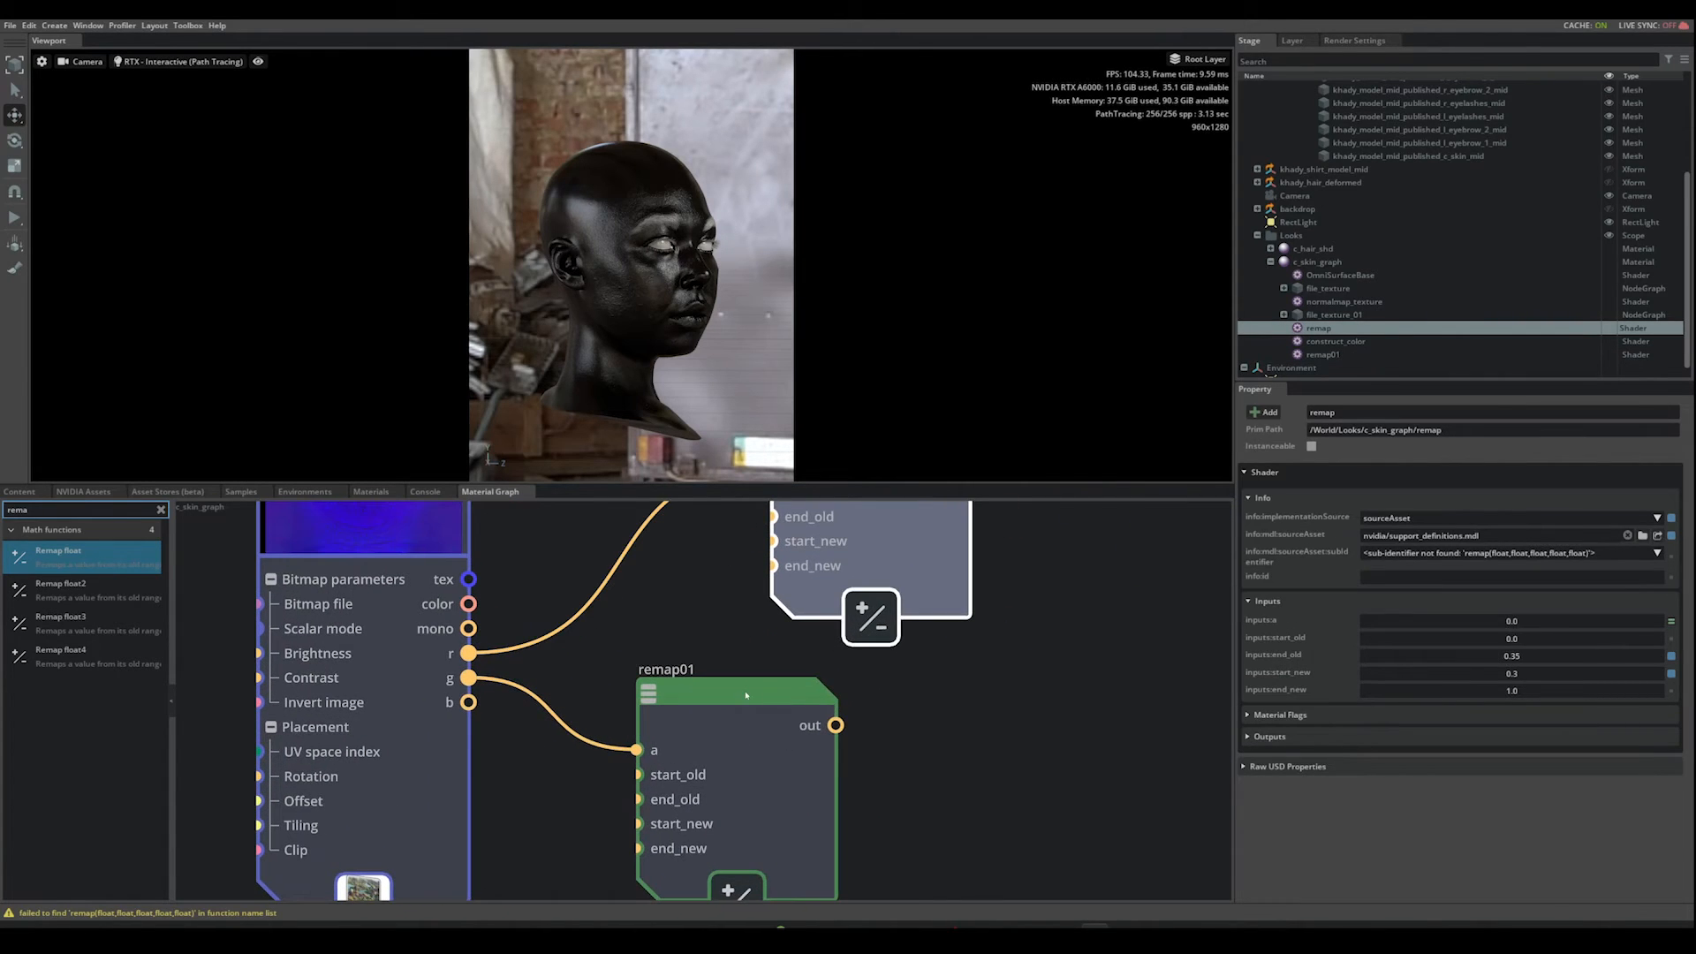
{"action": "left_click_drag", "start_coordinate": [746, 695], "coordinate": [914, 711]}
{"action": "scroll", "coordinate": [1025, 703], "scroll_direction": "down", "scroll_amount": 2}
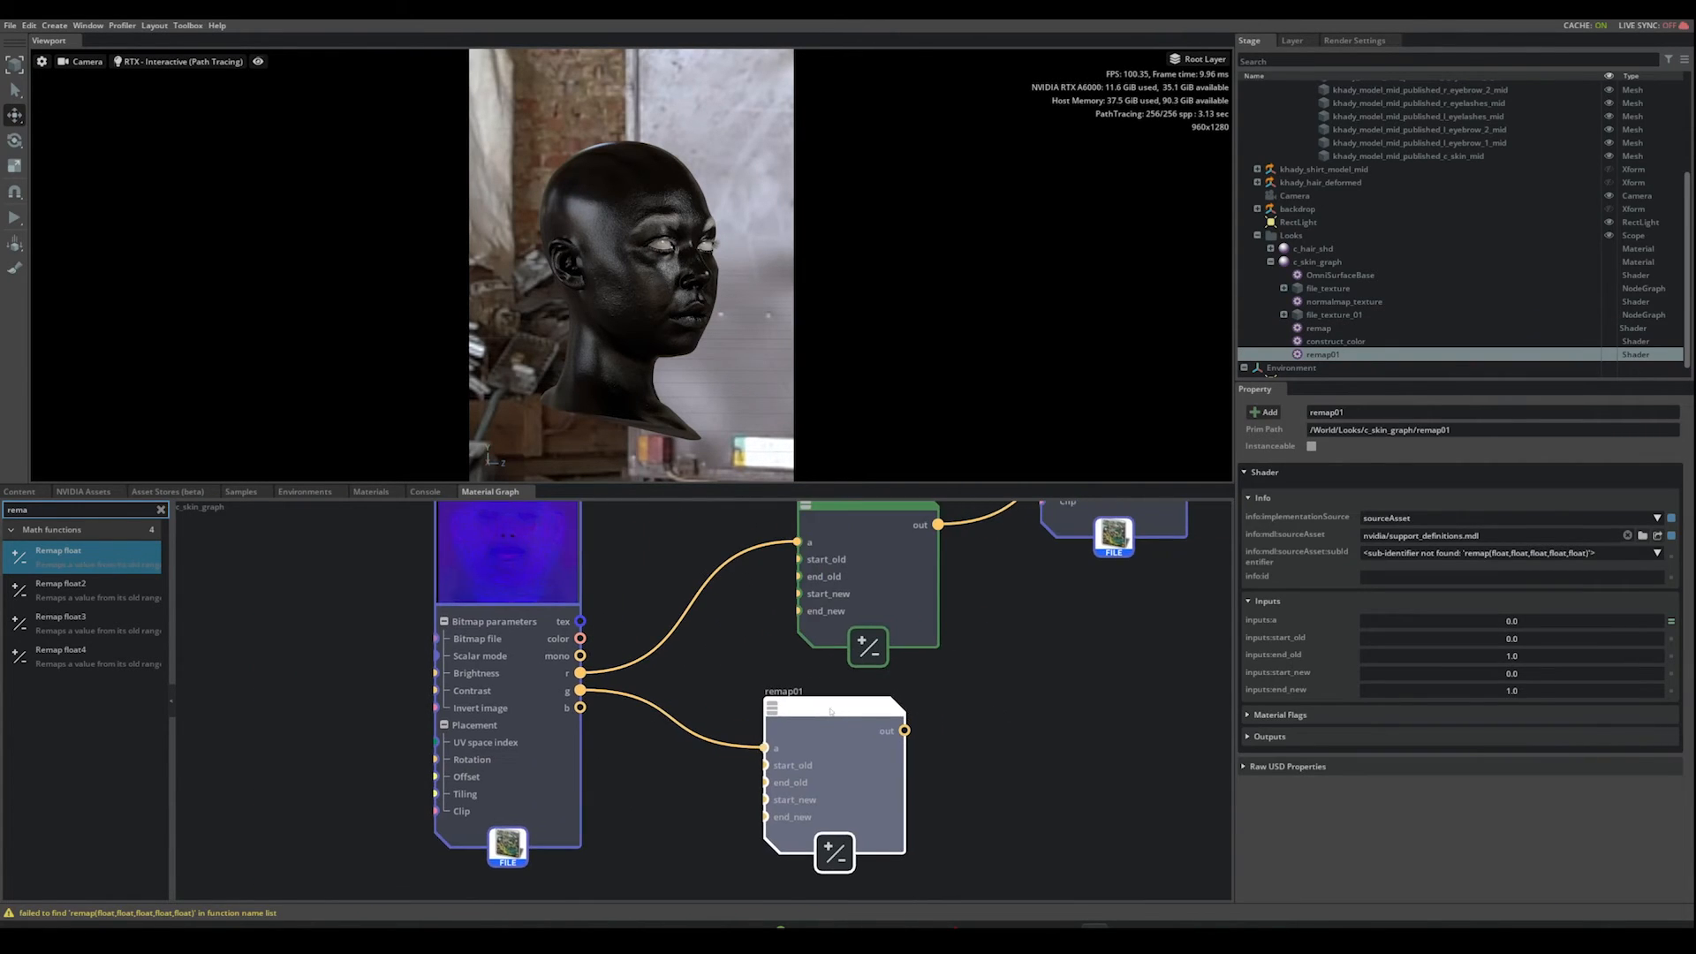
Step: Set the second remap node's end_old to 0.15, start_new to 0.25 and end_new to 0.55
{"action": "double_click", "coordinate": [1512, 656]}
{"action": "type", "text": "0.15"}
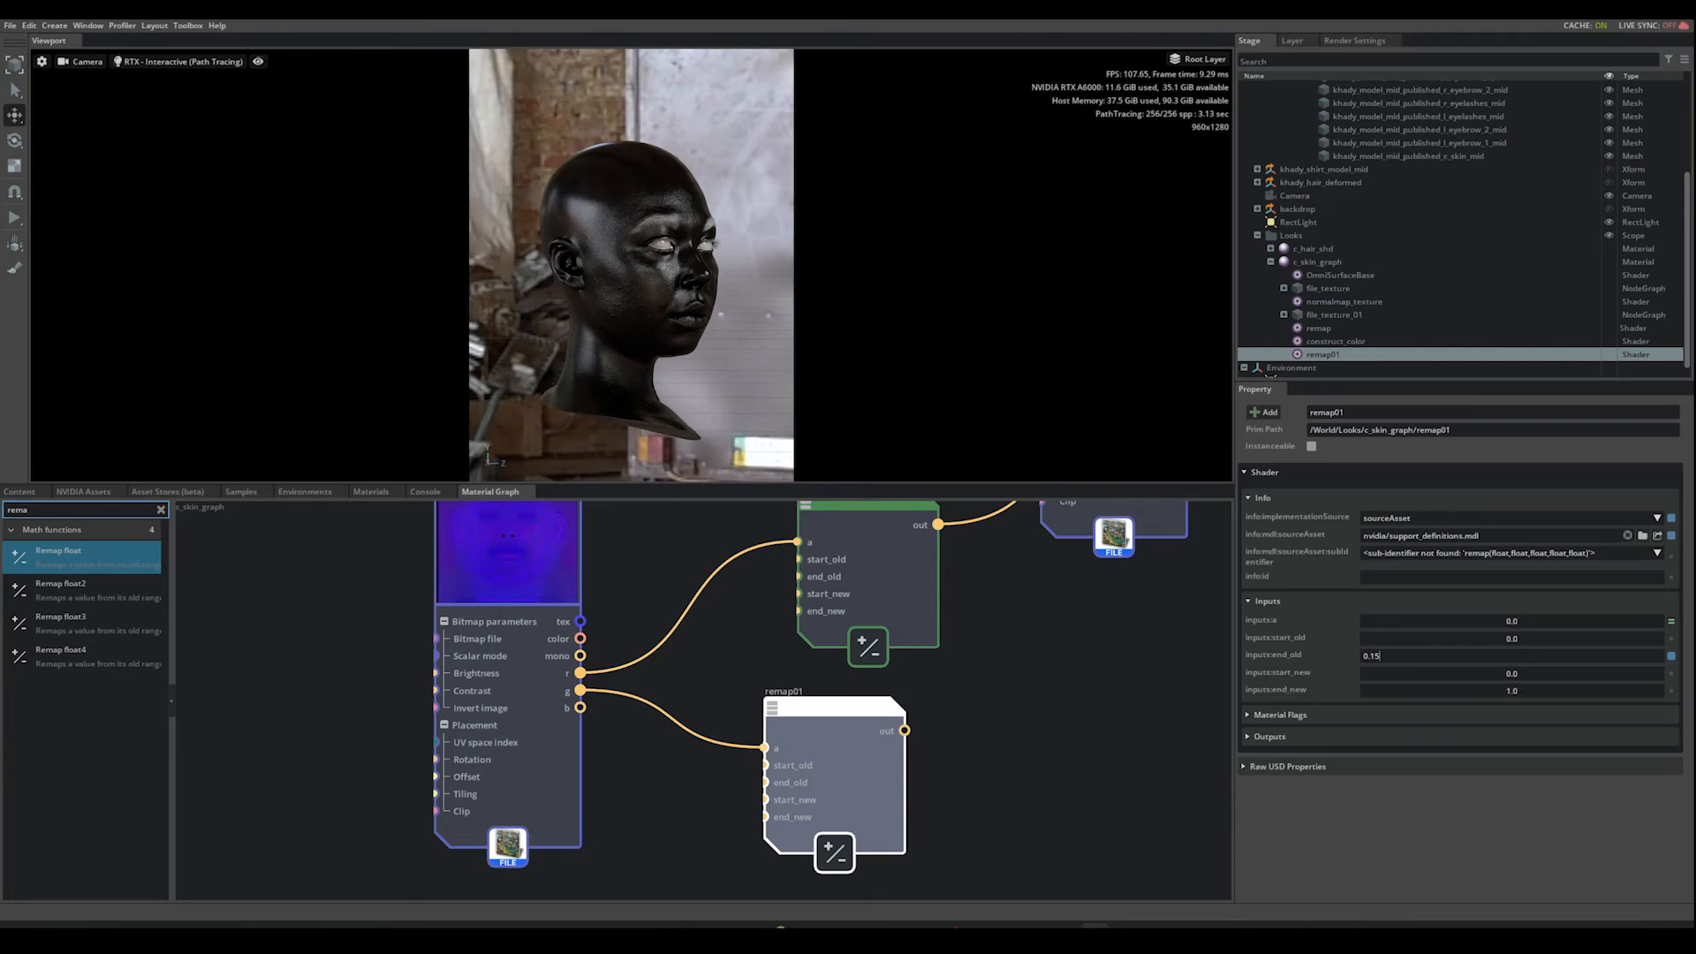
{"action": "key", "text": "Return"}
{"action": "double_click", "coordinate": [1514, 673]}
{"action": "type", "text": "0.25"}
{"action": "key", "text": "Tab"}
{"action": "type", "text": "0.55"}
{"action": "key", "text": "Return"}
Step: Move the first remap node closer to the utility texture and bring the second remap node beneath the albedo texture node
{"action": "scroll", "coordinate": [1022, 730], "scroll_direction": "down", "scroll_amount": 5}
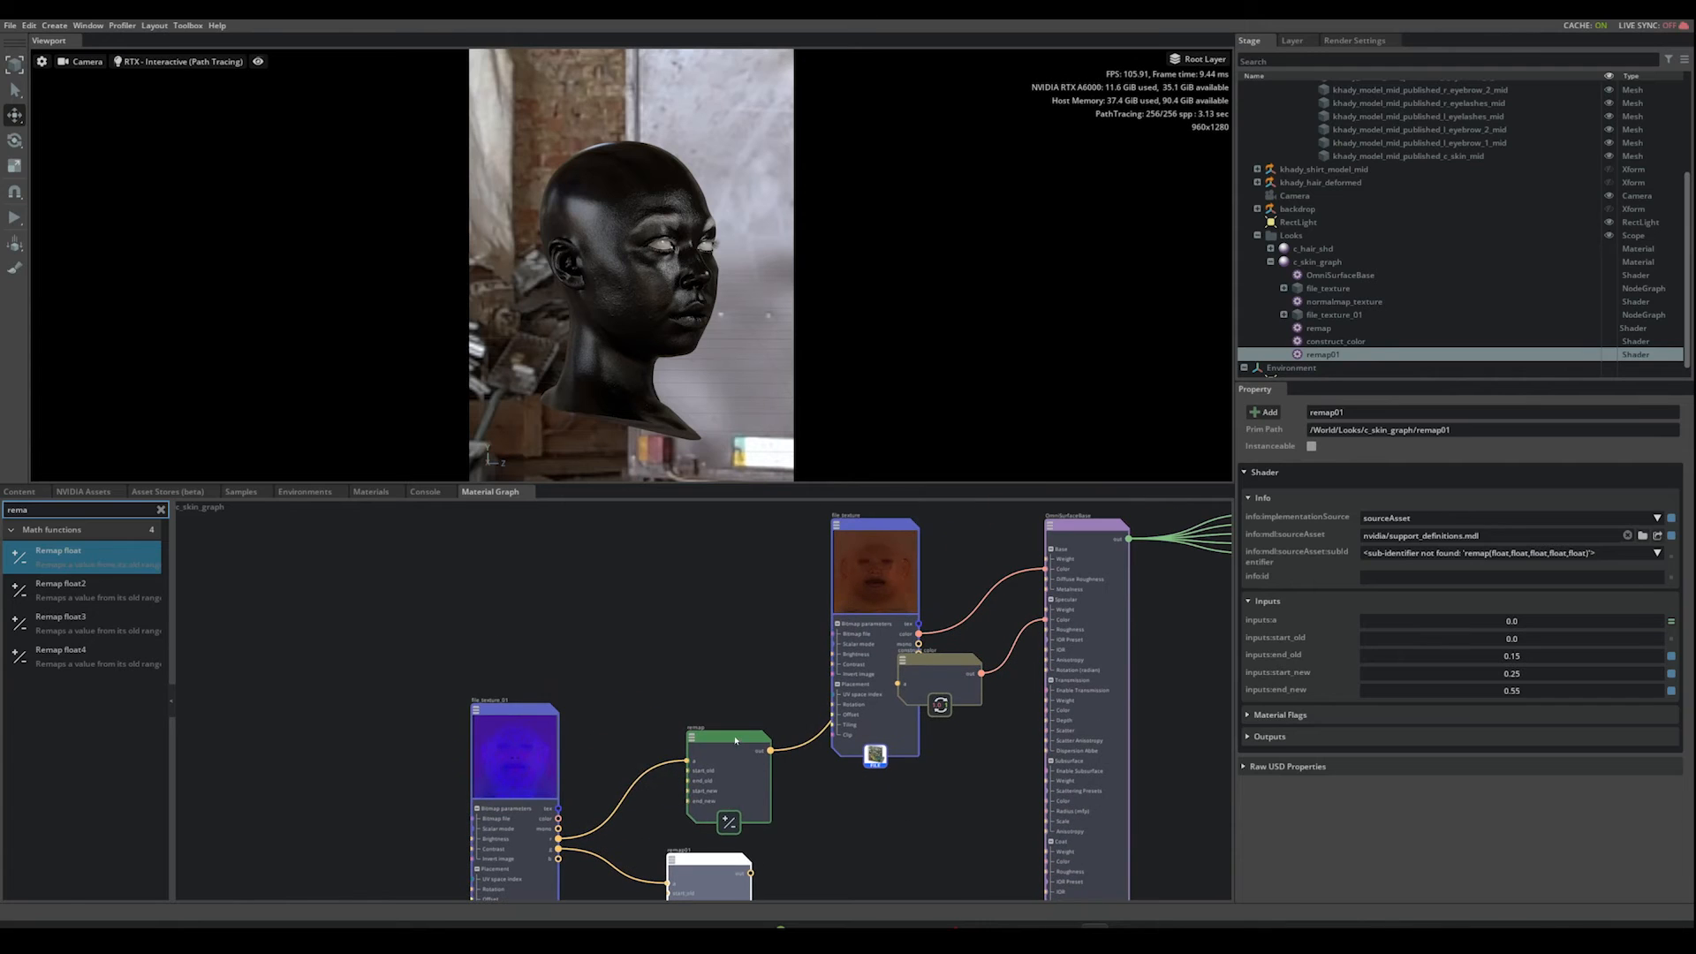
{"action": "left_click_drag", "start_coordinate": [735, 738], "coordinate": [680, 729]}
{"action": "scroll", "coordinate": [866, 565], "scroll_direction": "up", "scroll_amount": 5}
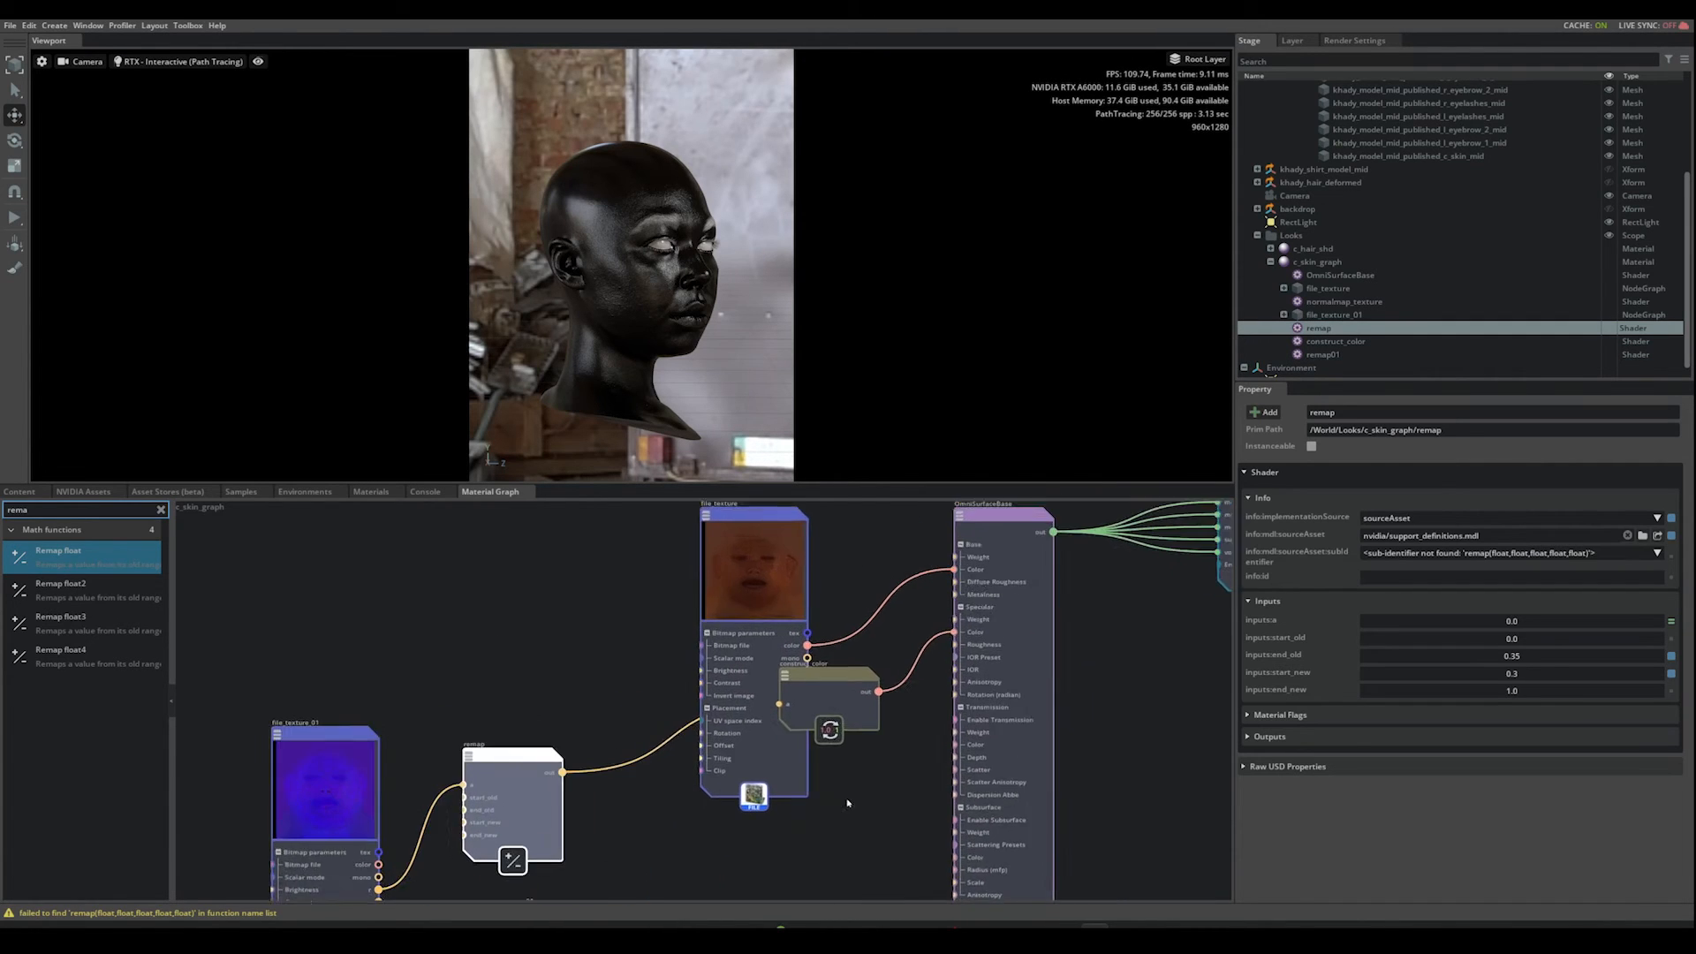
{"action": "left_click_drag", "start_coordinate": [524, 875], "coordinate": [823, 756]}
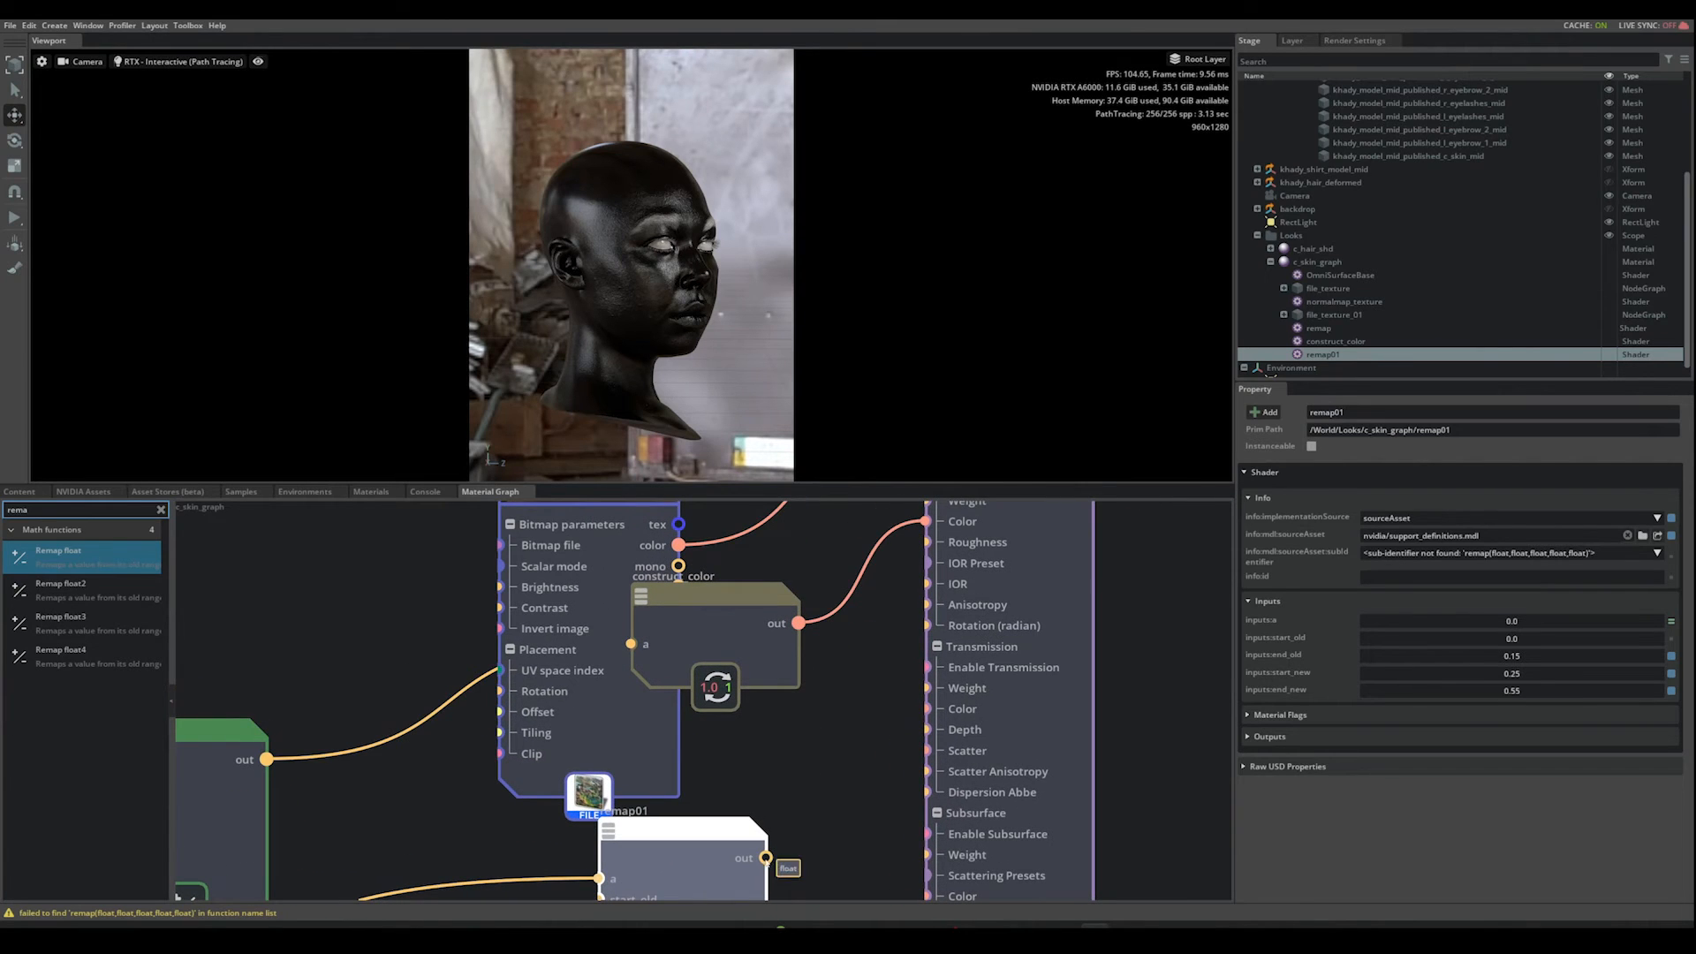
Step: Move the construct_color node out of the way and connect the second remap node's output to the OmniSurfaceBase specular Roughness input
{"action": "scroll", "coordinate": [808, 805], "scroll_direction": "up", "scroll_amount": 2}
{"action": "scroll", "coordinate": [812, 835], "scroll_direction": "up", "scroll_amount": 2}
{"action": "scroll", "coordinate": [810, 835], "scroll_direction": "down", "scroll_amount": 2}
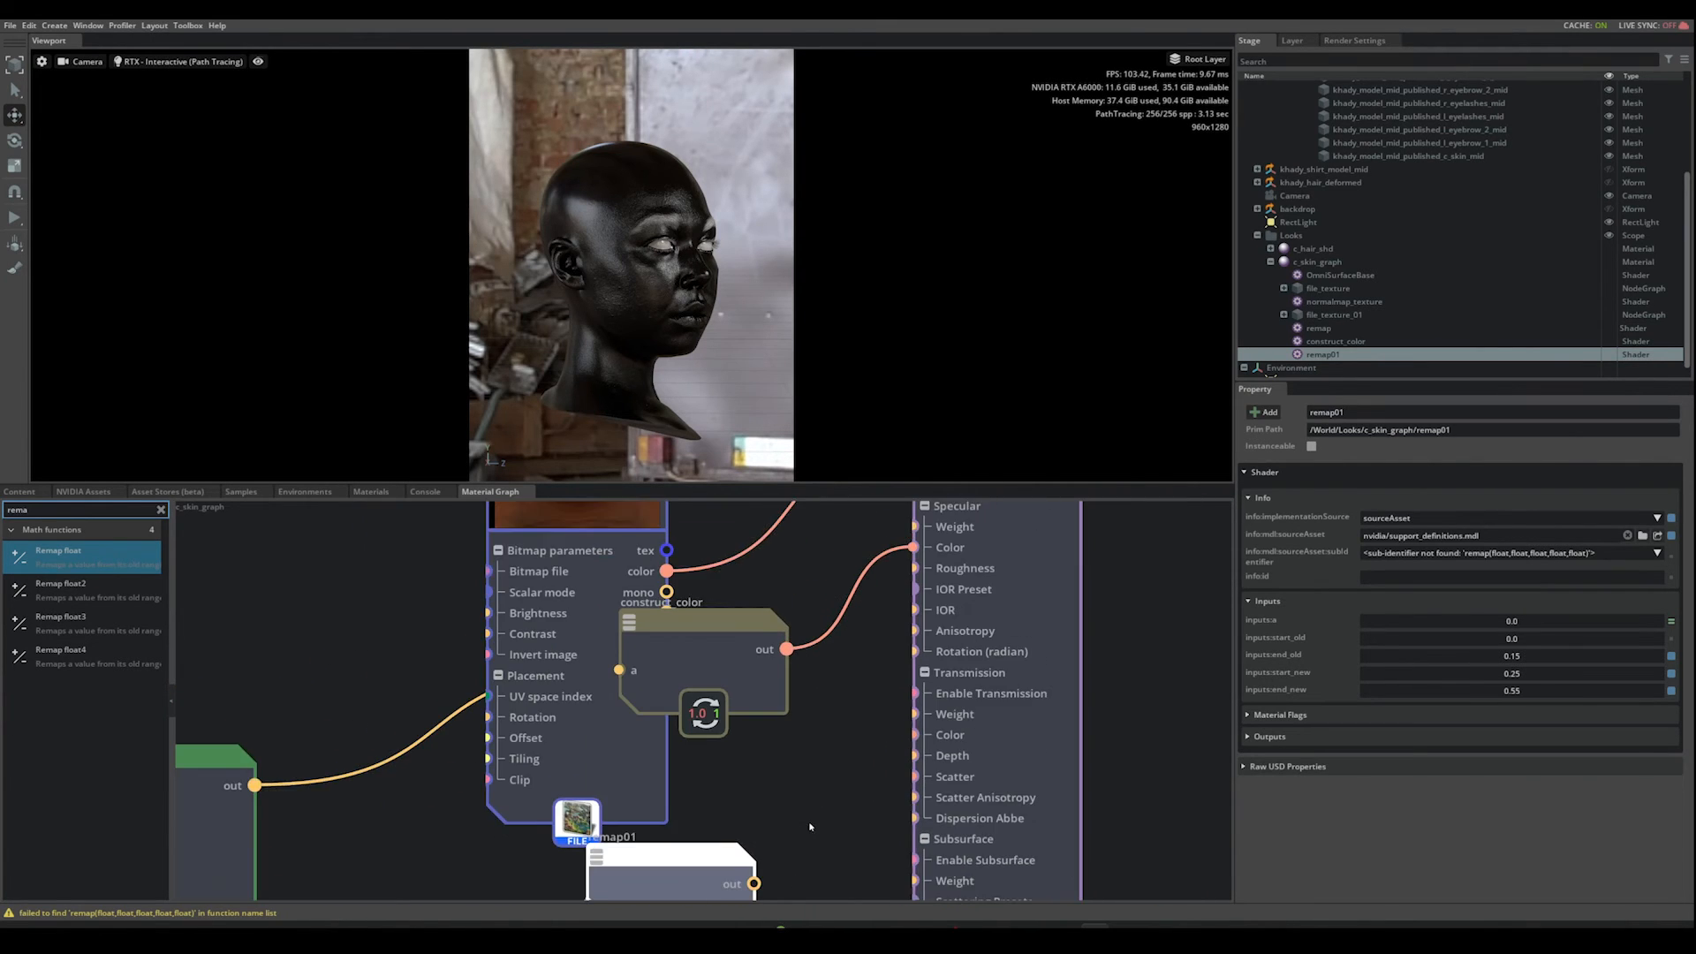
{"action": "middle_click_drag", "start_coordinate": [809, 831], "coordinate": [812, 802]}
{"action": "scroll", "coordinate": [811, 805], "scroll_direction": "up", "scroll_amount": 1}
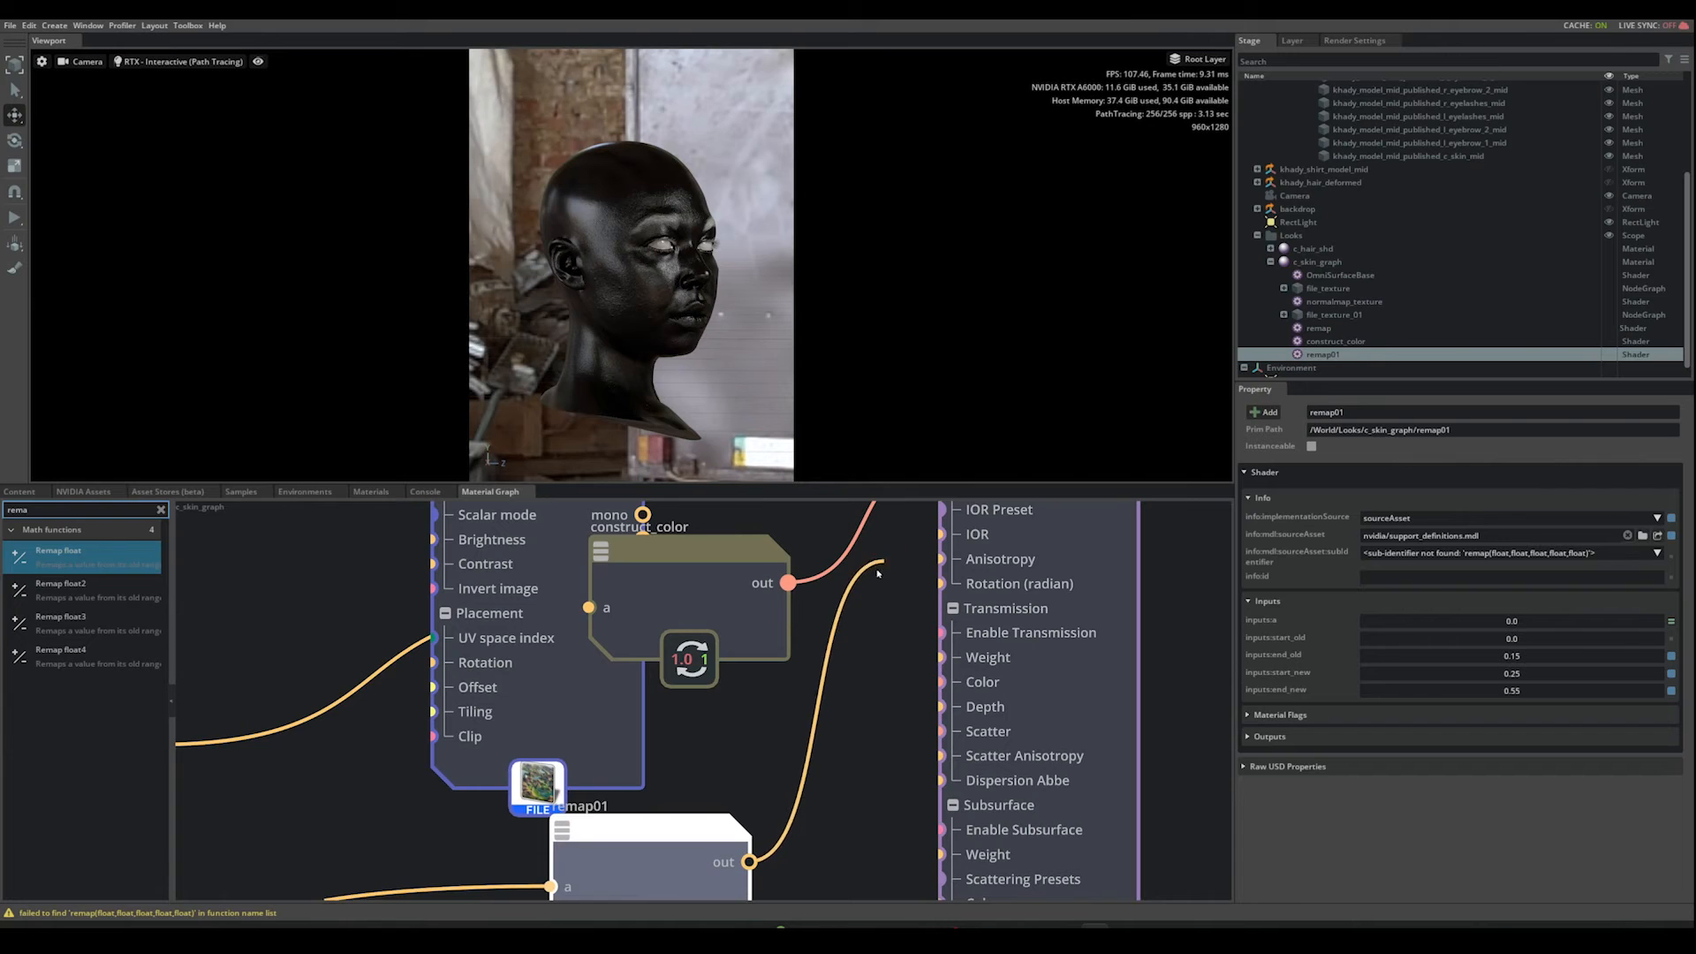
{"action": "scroll", "coordinate": [881, 679], "scroll_direction": "down", "scroll_amount": 2}
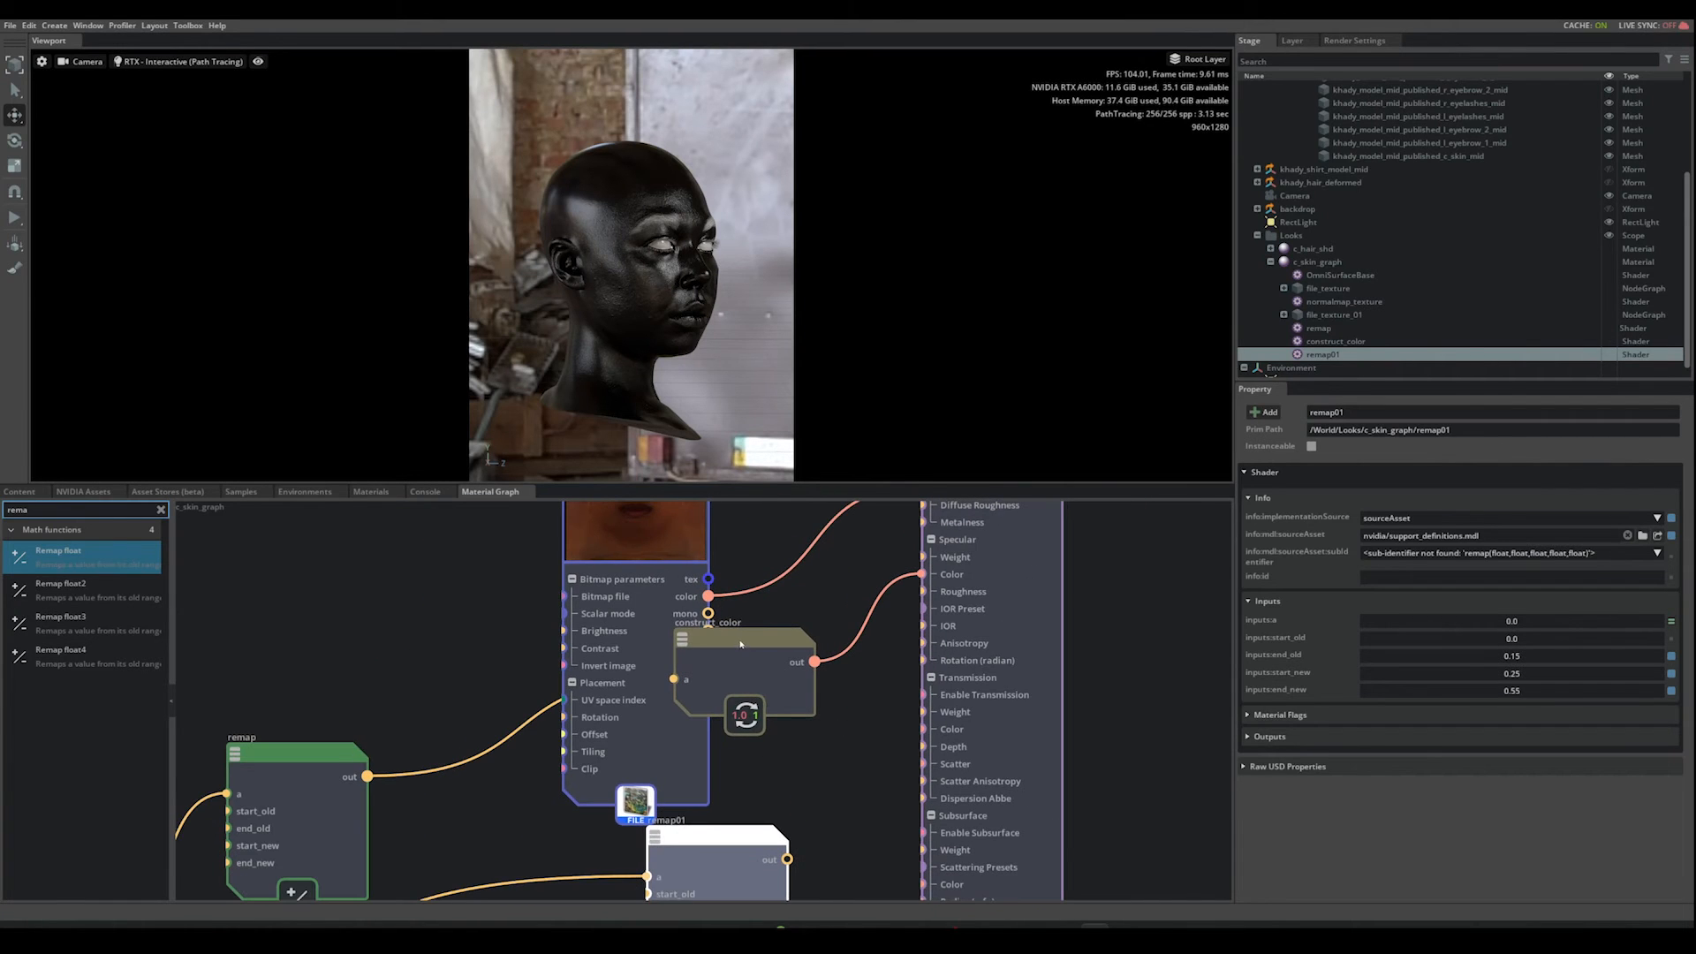
{"action": "left_click_drag", "start_coordinate": [740, 644], "coordinate": [506, 593]}
{"action": "left_click_drag", "start_coordinate": [757, 838], "coordinate": [792, 673]}
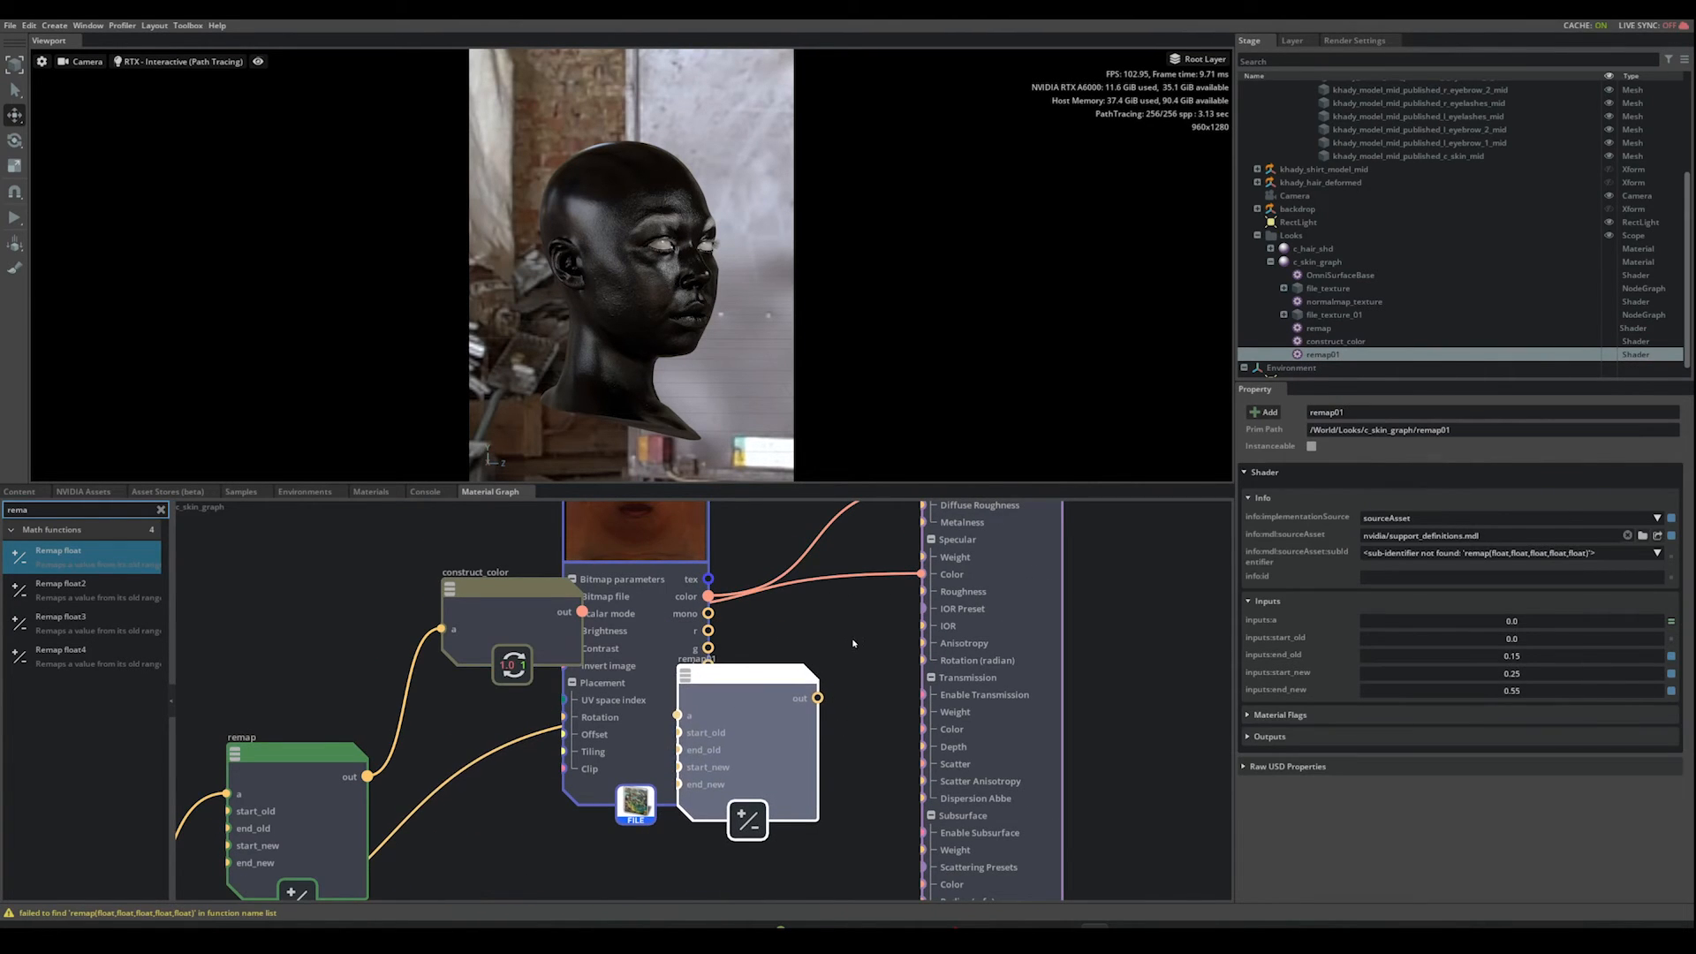
{"action": "scroll", "coordinate": [805, 749], "scroll_direction": "up", "scroll_amount": 2}
{"action": "left_click_drag", "start_coordinate": [787, 738], "coordinate": [911, 622]}
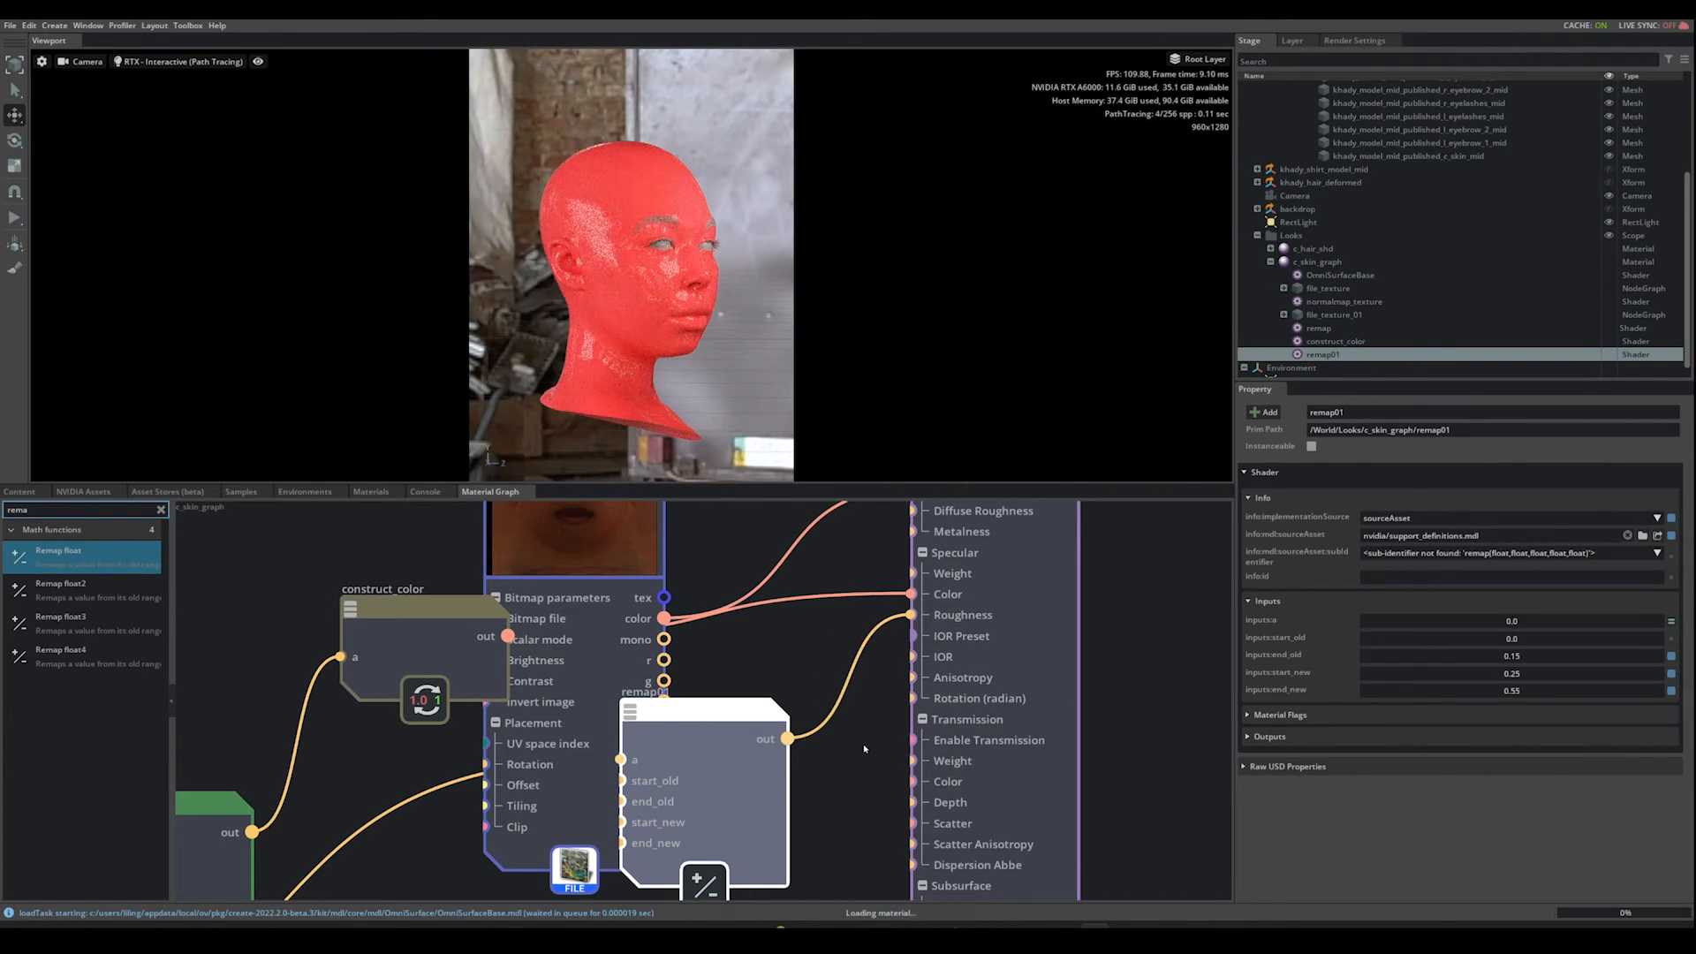
Step: Enlarge the viewport over the material graph and move the second remap node down below the albedo texture node
{"action": "left_click_drag", "start_coordinate": [813, 482], "coordinate": [819, 616]}
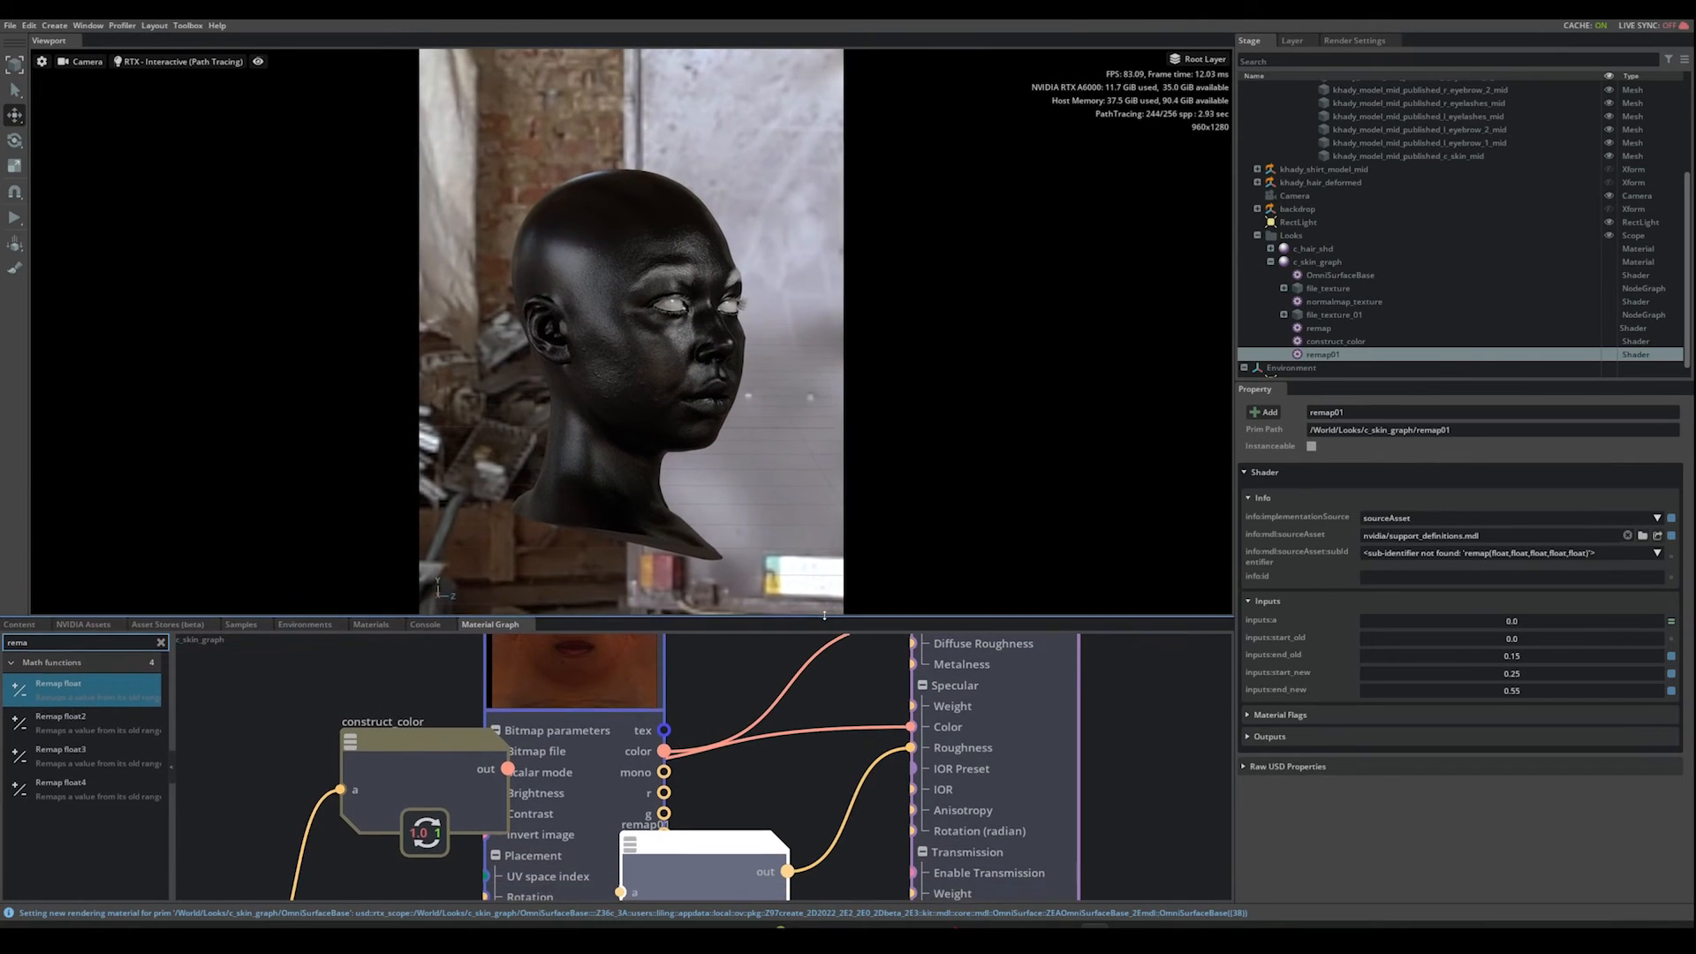
{"action": "scroll", "coordinate": [798, 767], "scroll_direction": "down", "scroll_amount": 2}
{"action": "middle_click_drag", "start_coordinate": [797, 767], "coordinate": [1035, 653]}
{"action": "scroll", "coordinate": [1035, 653], "scroll_direction": "down", "scroll_amount": 2}
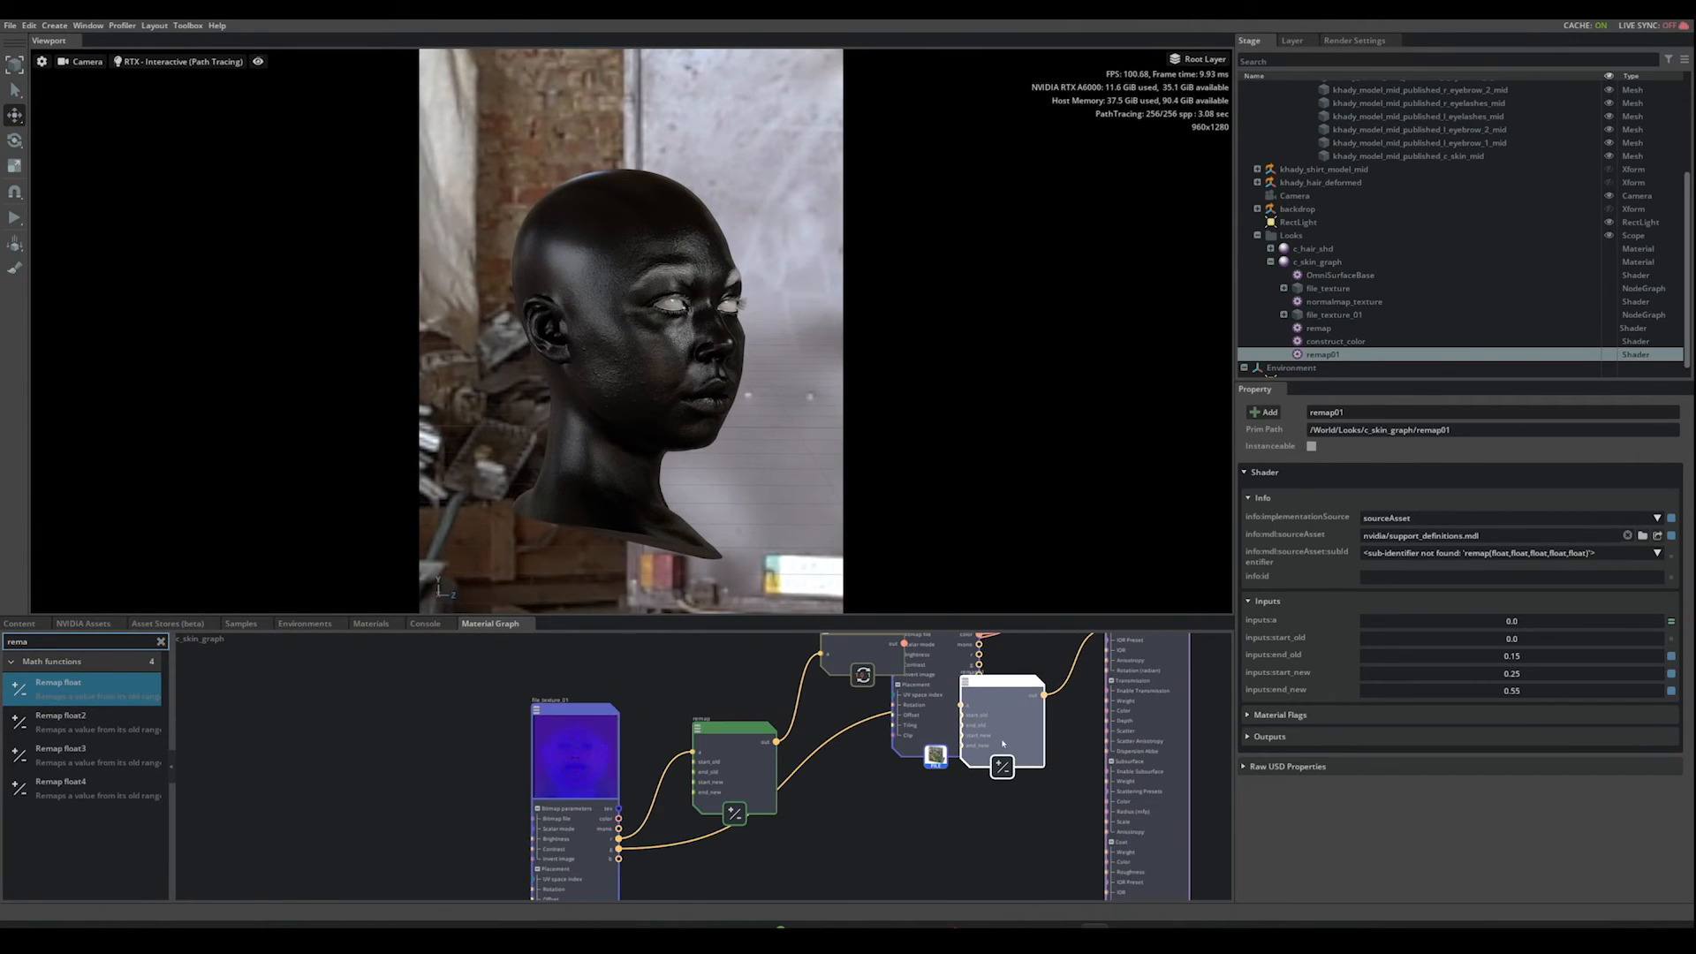
{"action": "left_click_drag", "start_coordinate": [996, 697], "coordinate": [982, 795]}
Step: Add a third Remap float node in the free space below the first remap node
{"action": "middle_click_drag", "start_coordinate": [629, 894], "coordinate": [714, 835]}
{"action": "scroll", "coordinate": [791, 807], "scroll_direction": "up", "scroll_amount": 3}
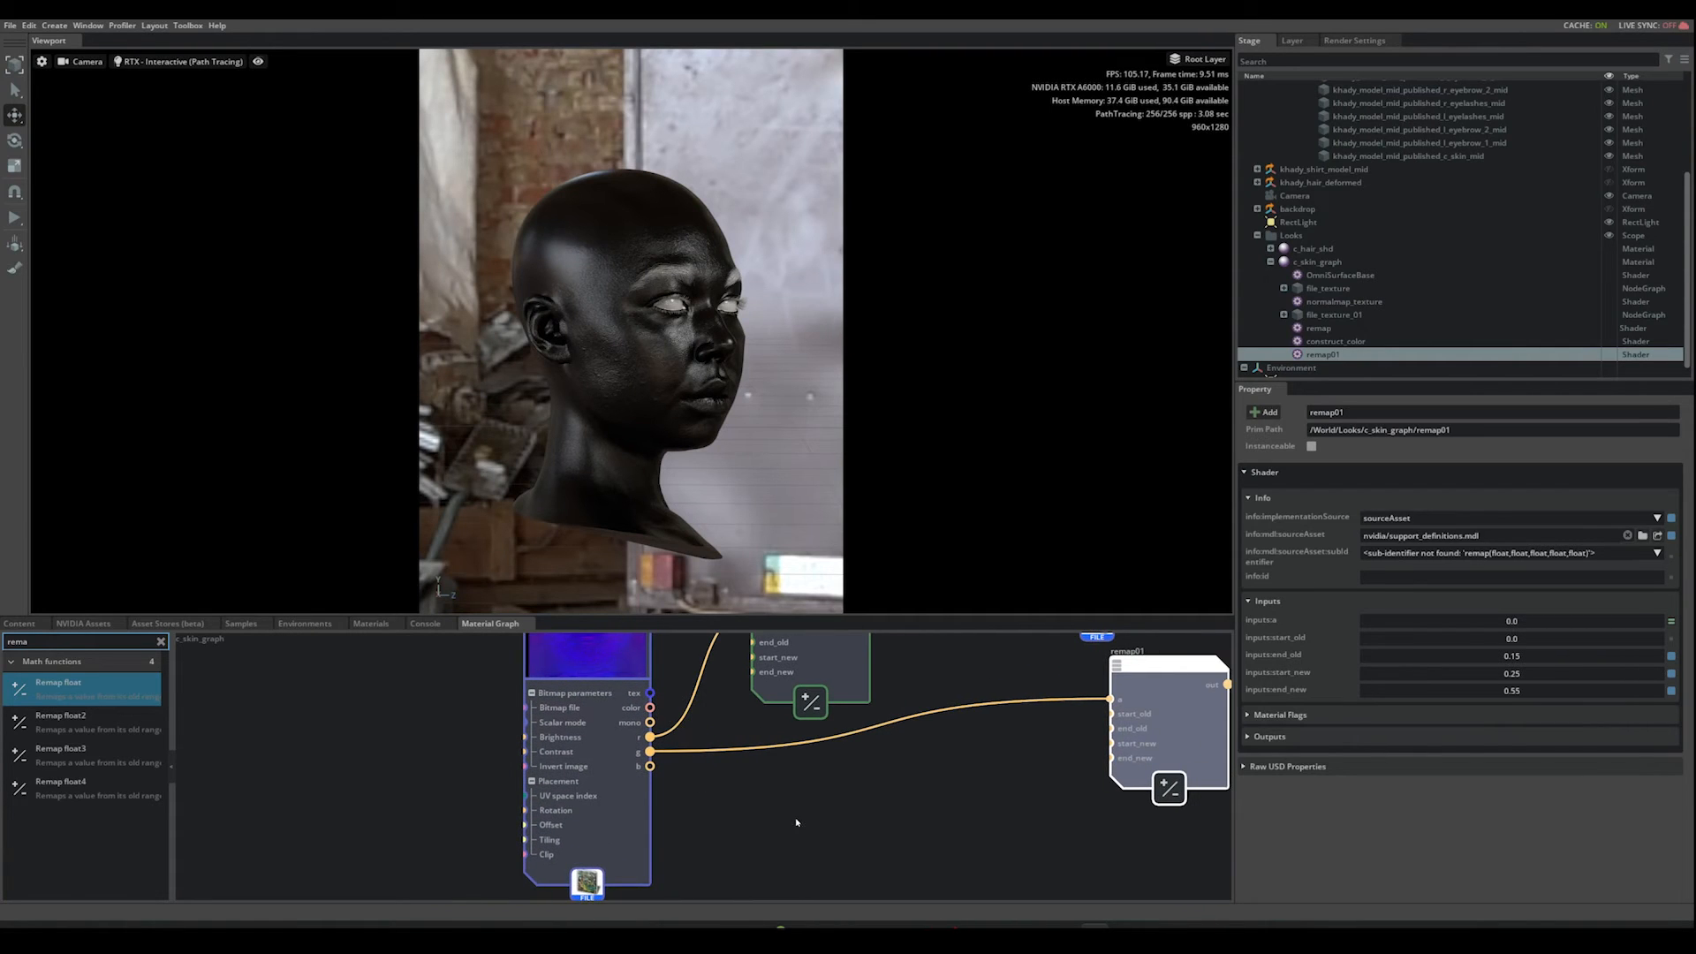
{"action": "scroll", "coordinate": [837, 833], "scroll_direction": "down", "scroll_amount": 4}
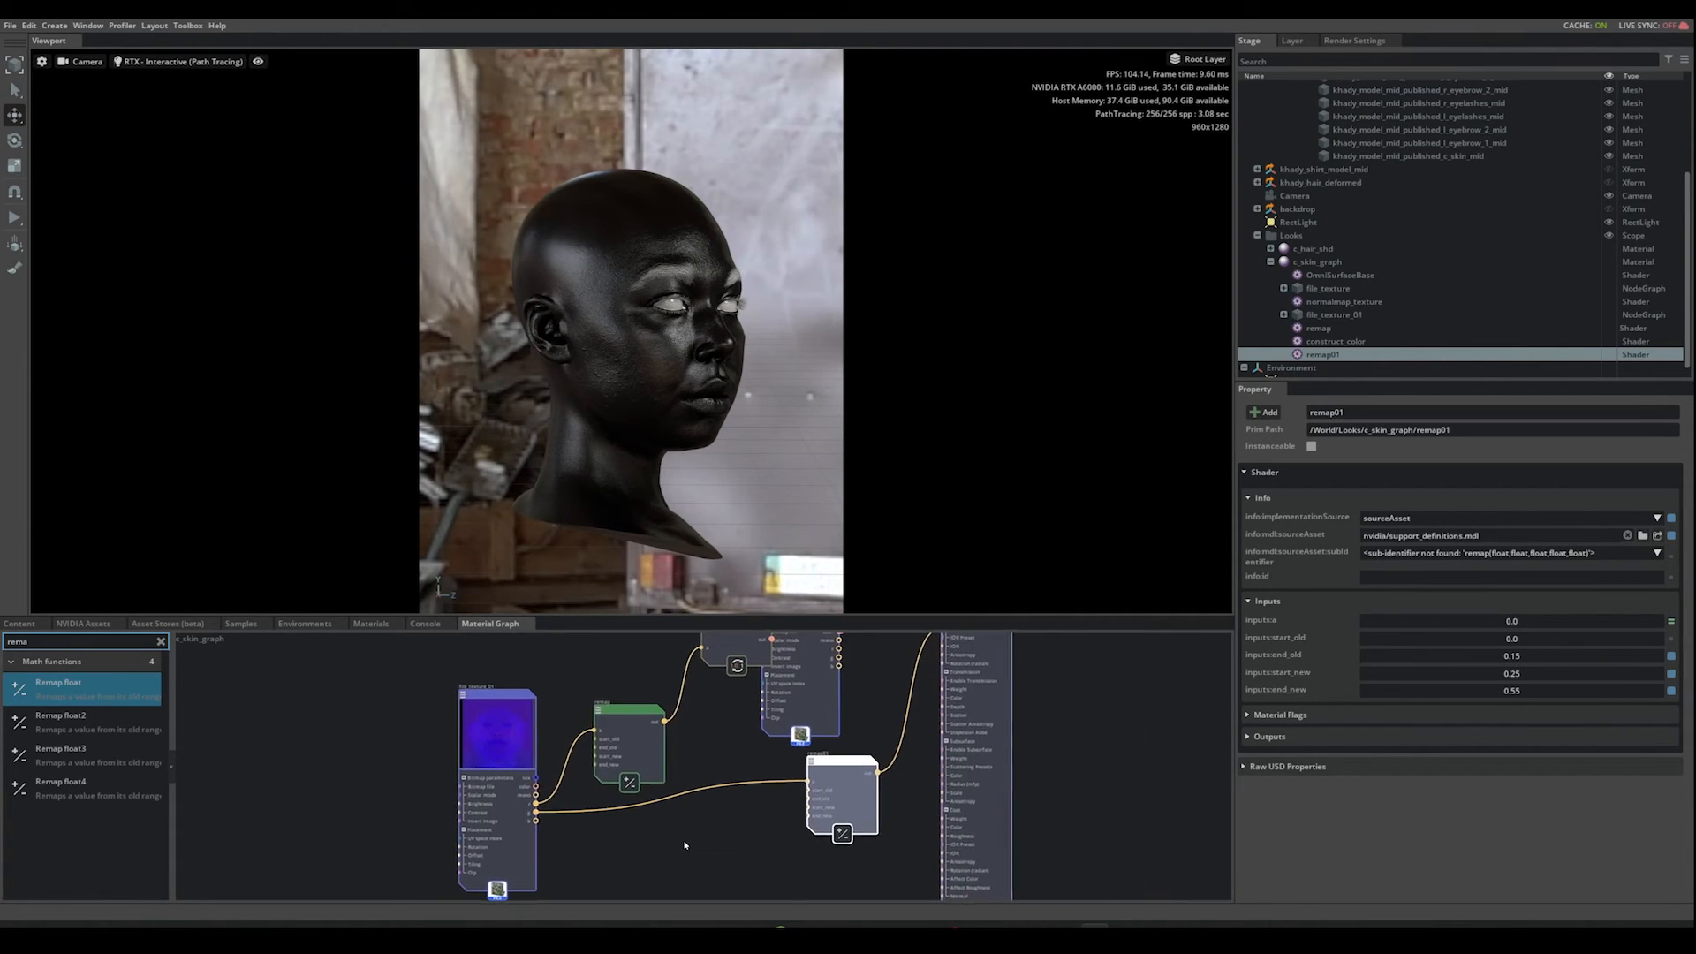
{"action": "middle_click_drag", "start_coordinate": [689, 843], "coordinate": [731, 816]}
{"action": "scroll", "coordinate": [733, 812], "scroll_direction": "up", "scroll_amount": 2}
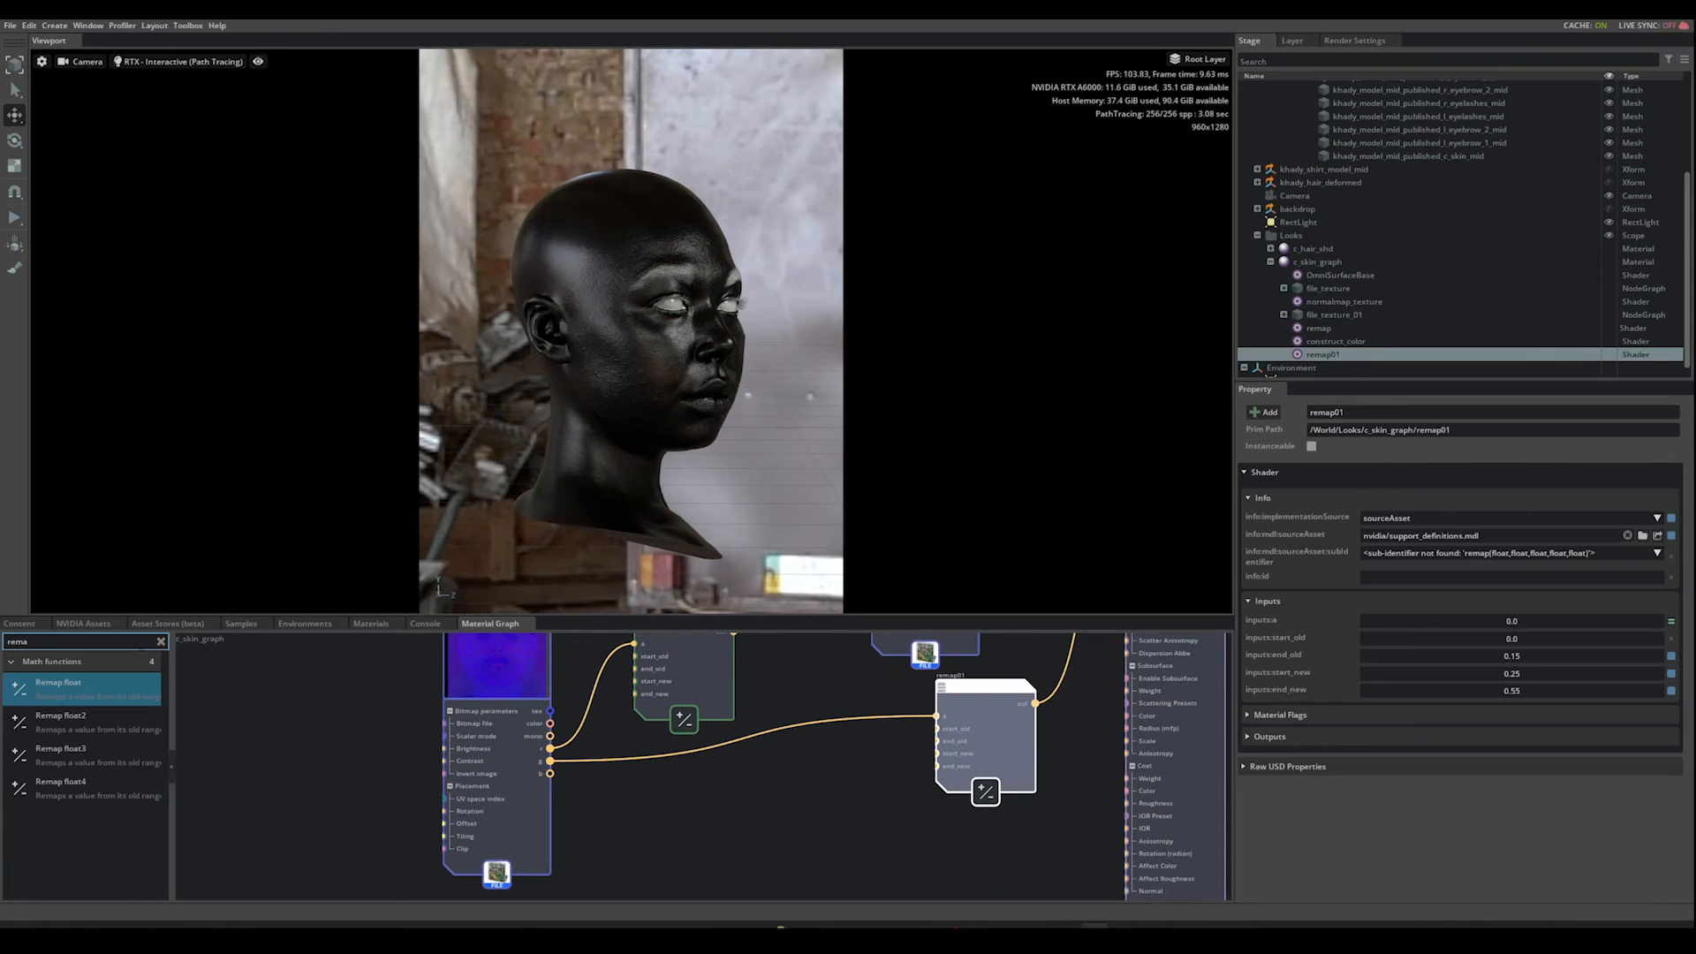
{"action": "left_click_drag", "start_coordinate": [53, 687], "coordinate": [711, 799]}
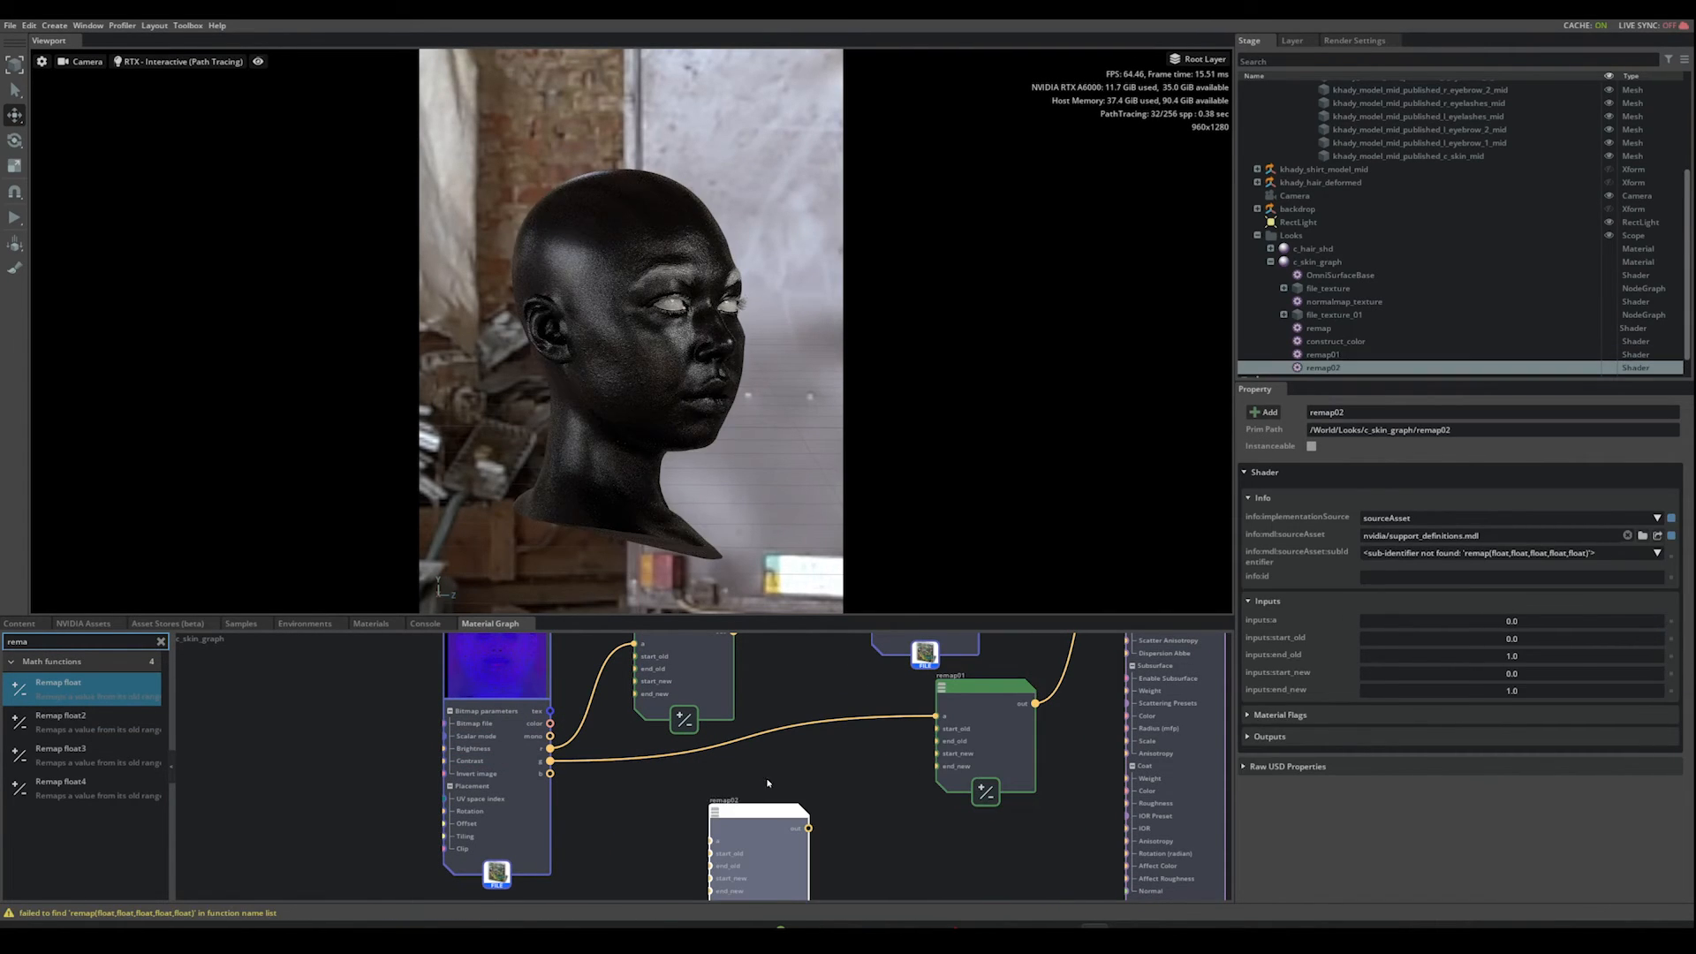
Step: Connect the utility texture's b output to input a of the third remap node and set its start_new to 0.3
{"action": "middle_click_drag", "start_coordinate": [768, 783], "coordinate": [791, 749]}
{"action": "scroll", "coordinate": [595, 755], "scroll_direction": "up", "scroll_amount": 1}
{"action": "left_click_drag", "start_coordinate": [570, 735], "coordinate": [785, 779]}
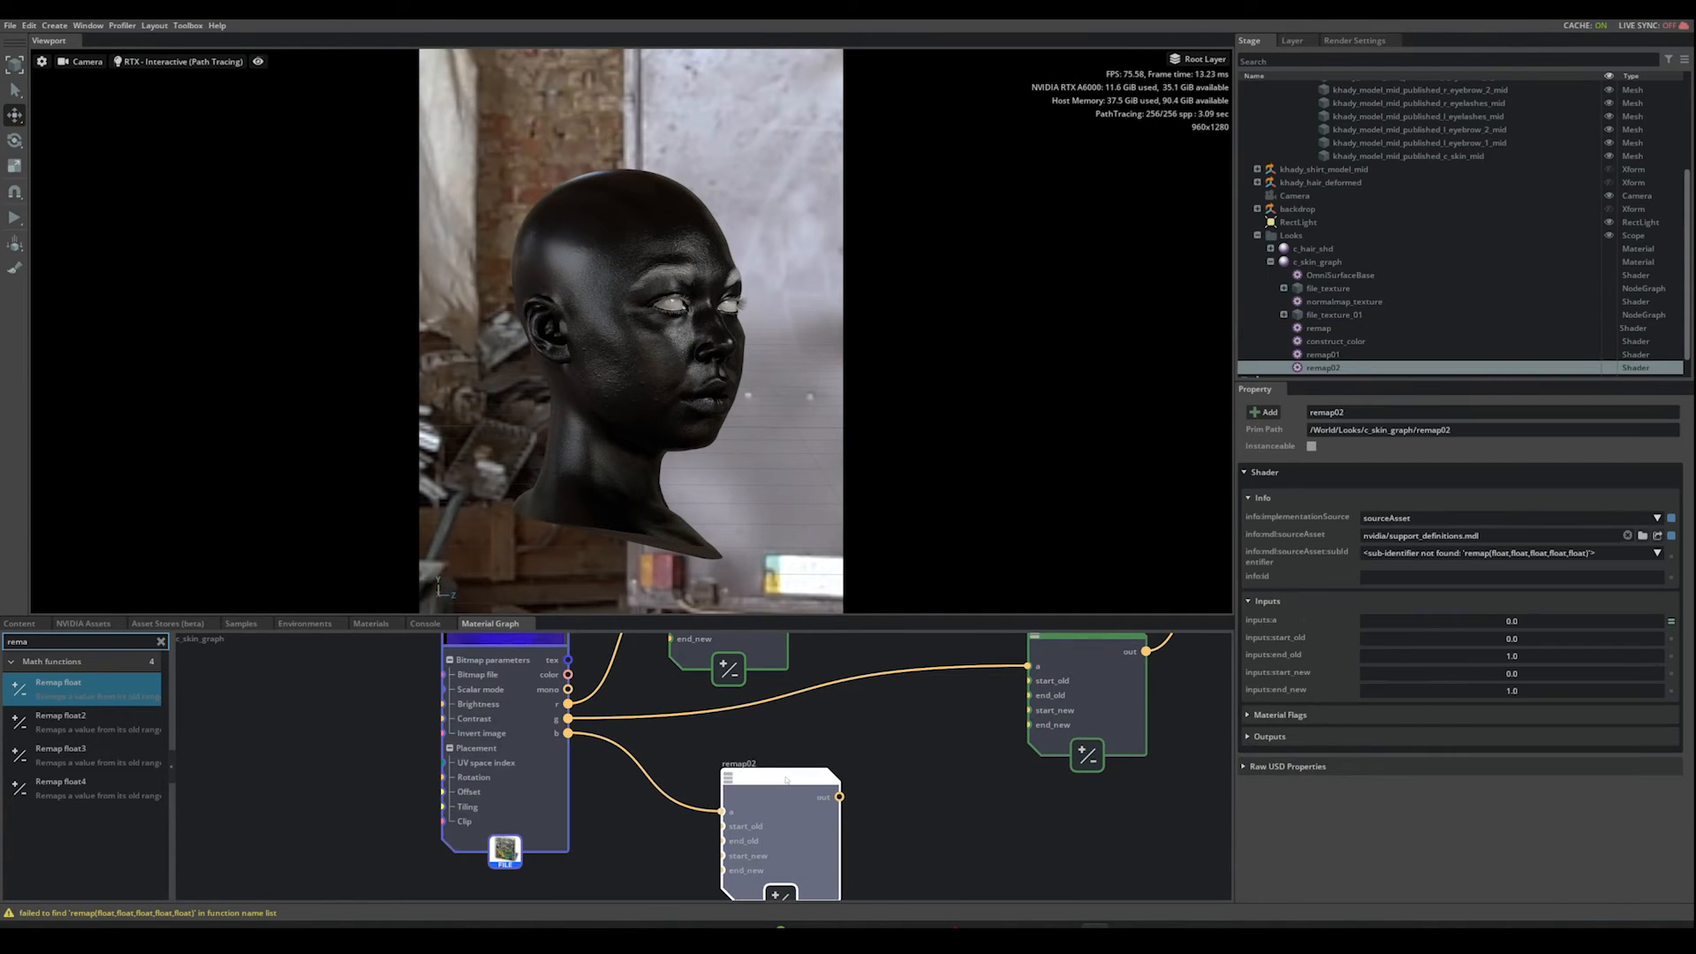
{"action": "double_click", "coordinate": [1539, 673]}
{"action": "type", "text": "0.3"}
{"action": "key", "text": "Return"}
Step: Shift the second remap node left to free space beside the OmniSurfaceBase node
{"action": "scroll", "coordinate": [990, 822], "scroll_direction": "down", "scroll_amount": 3}
{"action": "middle_click_drag", "start_coordinate": [982, 820], "coordinate": [780, 831]}
{"action": "scroll", "coordinate": [781, 831], "scroll_direction": "up", "scroll_amount": 1}
{"action": "left_click", "coordinate": [854, 739]}
{"action": "left_click_drag", "start_coordinate": [854, 739], "coordinate": [753, 743]}
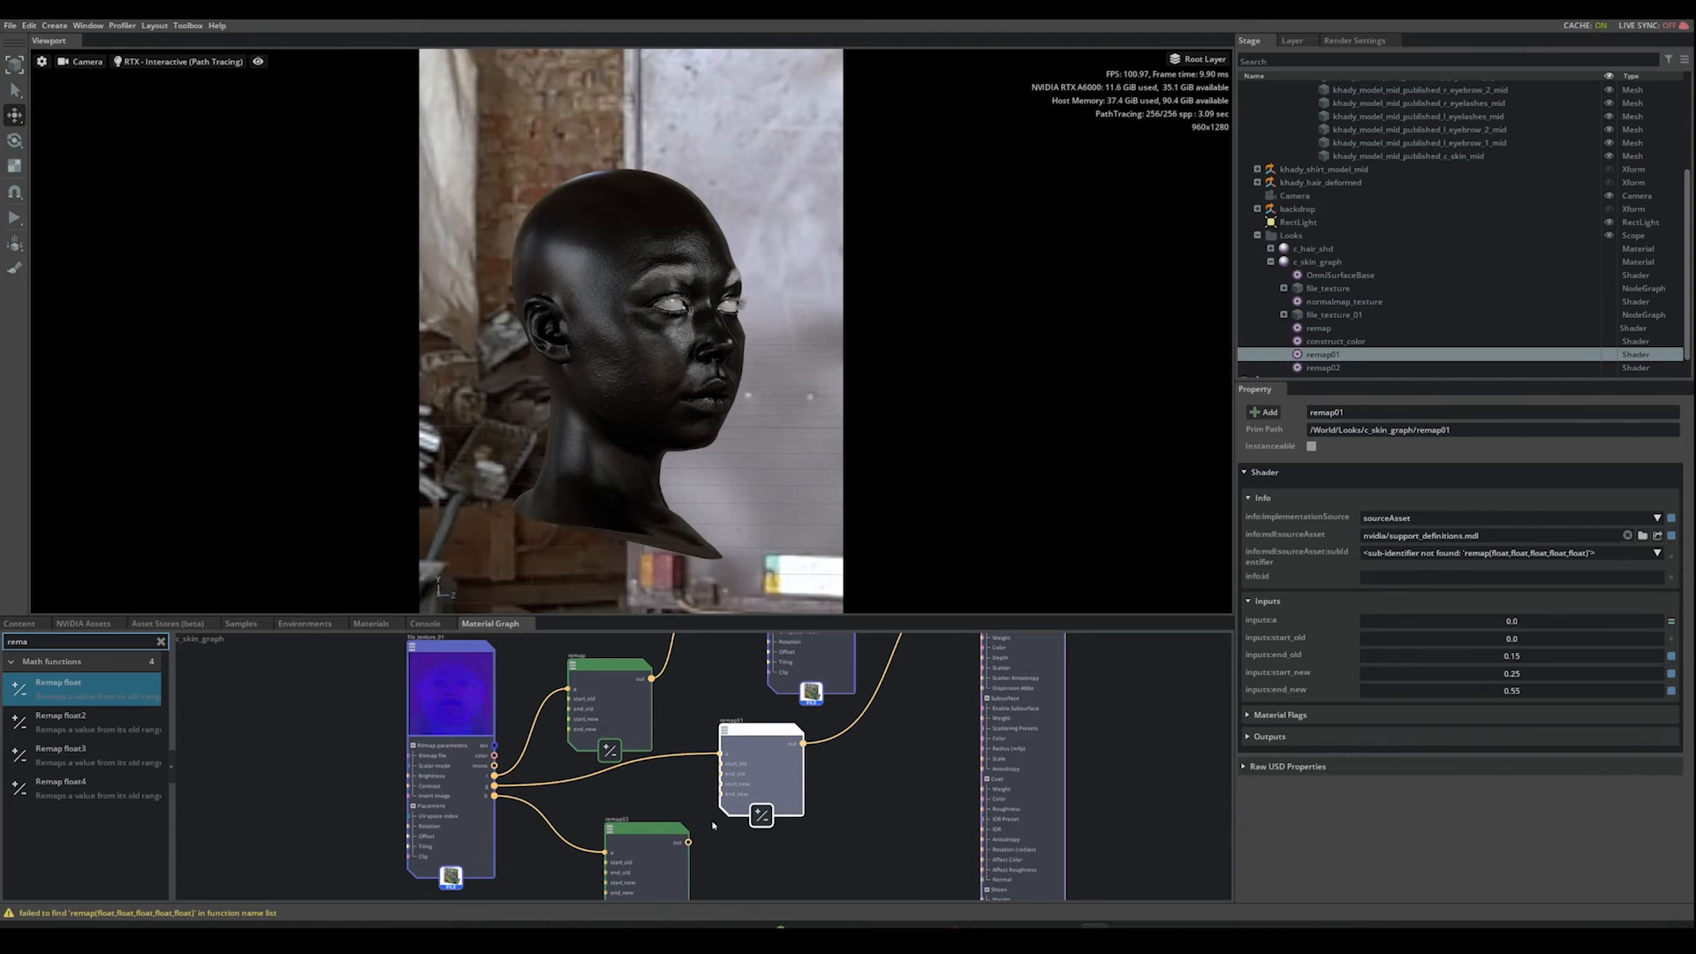
Step: Move the third remap node up near the OmniSurfaceBase specular inputs and connect its output to the specular Weight
{"action": "left_click_drag", "start_coordinate": [654, 834], "coordinate": [879, 776]}
{"action": "middle_click_drag", "start_coordinate": [898, 730], "coordinate": [920, 810]}
{"action": "scroll", "coordinate": [920, 810], "scroll_direction": "up", "scroll_amount": 1}
{"action": "left_click_drag", "start_coordinate": [922, 855], "coordinate": [911, 730]}
{"action": "middle_click_drag", "start_coordinate": [949, 726], "coordinate": [858, 832]}
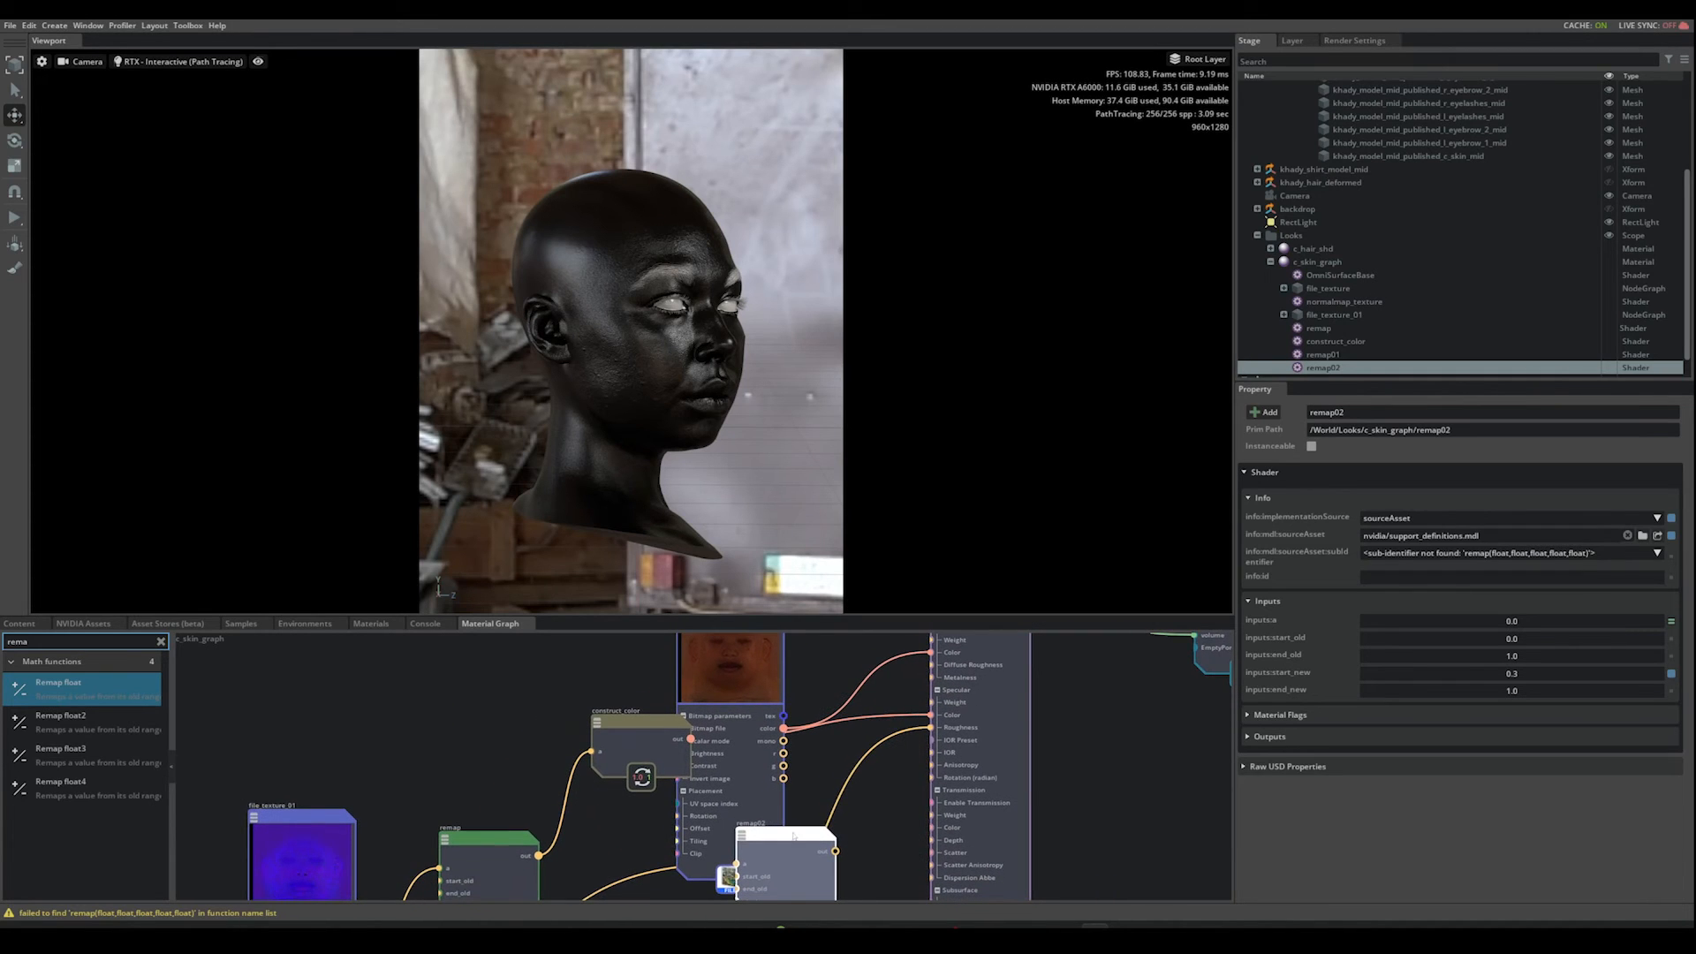
{"action": "left_click_drag", "start_coordinate": [786, 828], "coordinate": [819, 775]}
{"action": "scroll", "coordinate": [824, 812], "scroll_direction": "up", "scroll_amount": 3}
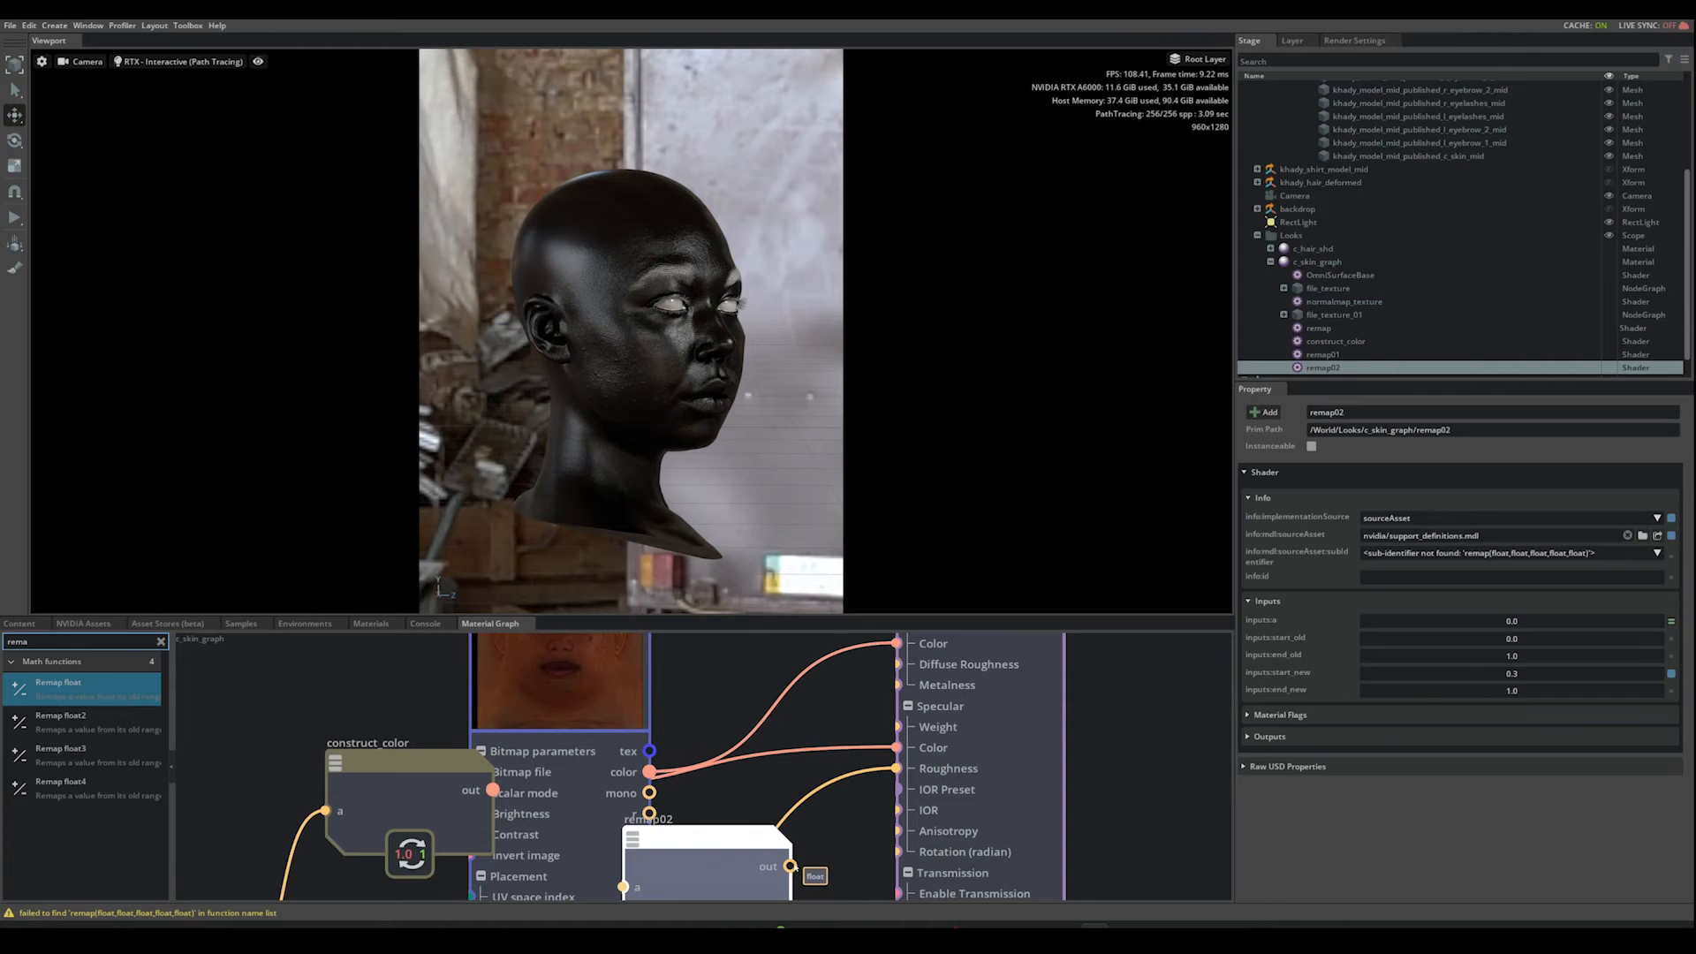
{"action": "left_click_drag", "start_coordinate": [791, 866], "coordinate": [896, 727]}
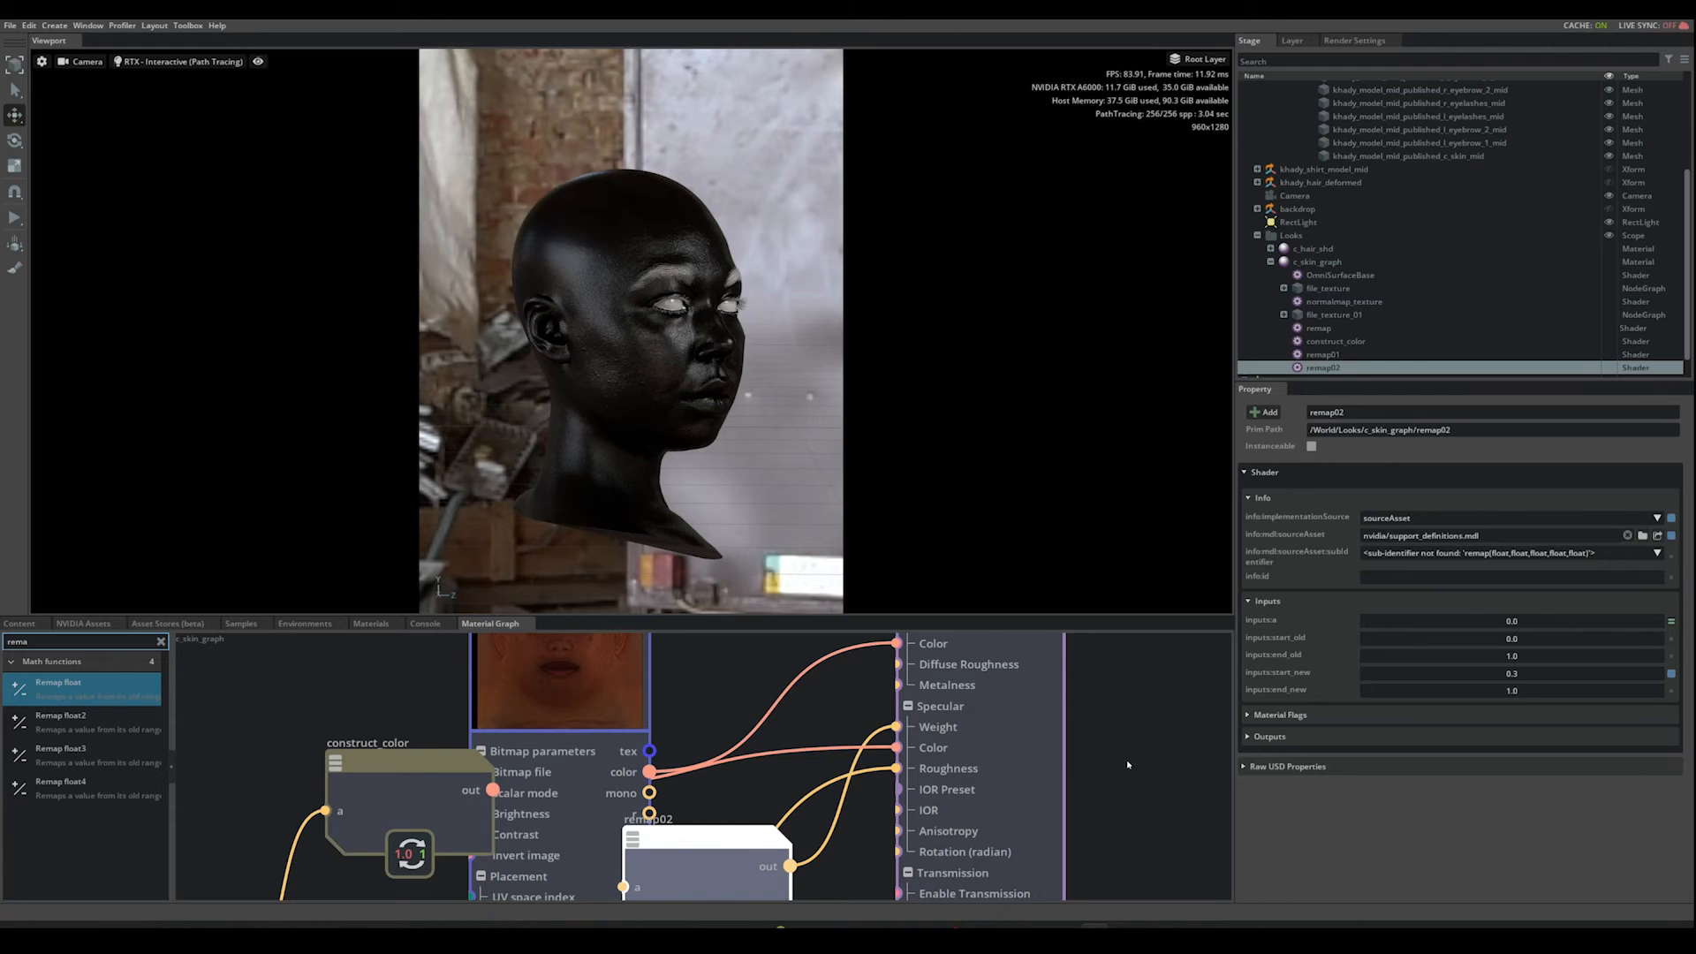
Step: Set the OmniSurfaceBase base weight to 0.8 and give the material graph more height than the viewport left it
{"action": "scroll", "coordinate": [1126, 772], "scroll_direction": "down", "scroll_amount": 4}
{"action": "scroll", "coordinate": [964, 760], "scroll_direction": "down", "scroll_amount": 2}
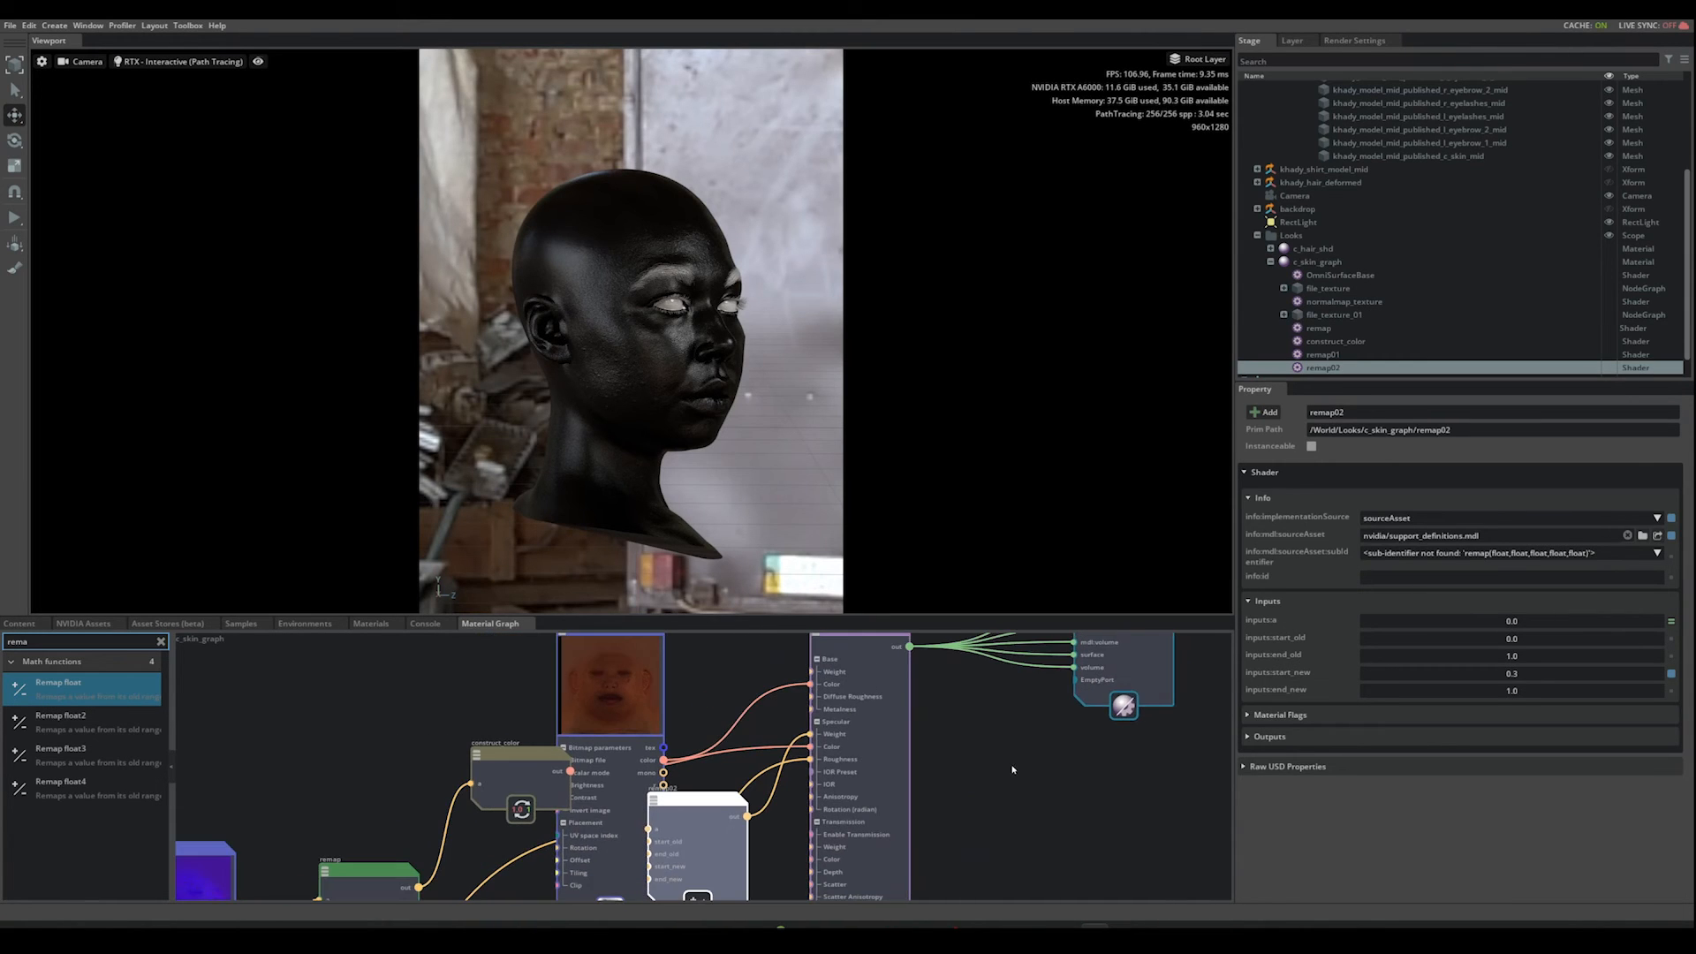
{"action": "middle_click_drag", "start_coordinate": [1010, 749], "coordinate": [1048, 793]}
{"action": "scroll", "coordinate": [1008, 761], "scroll_direction": "up", "scroll_amount": 2}
{"action": "left_click", "coordinate": [888, 671]}
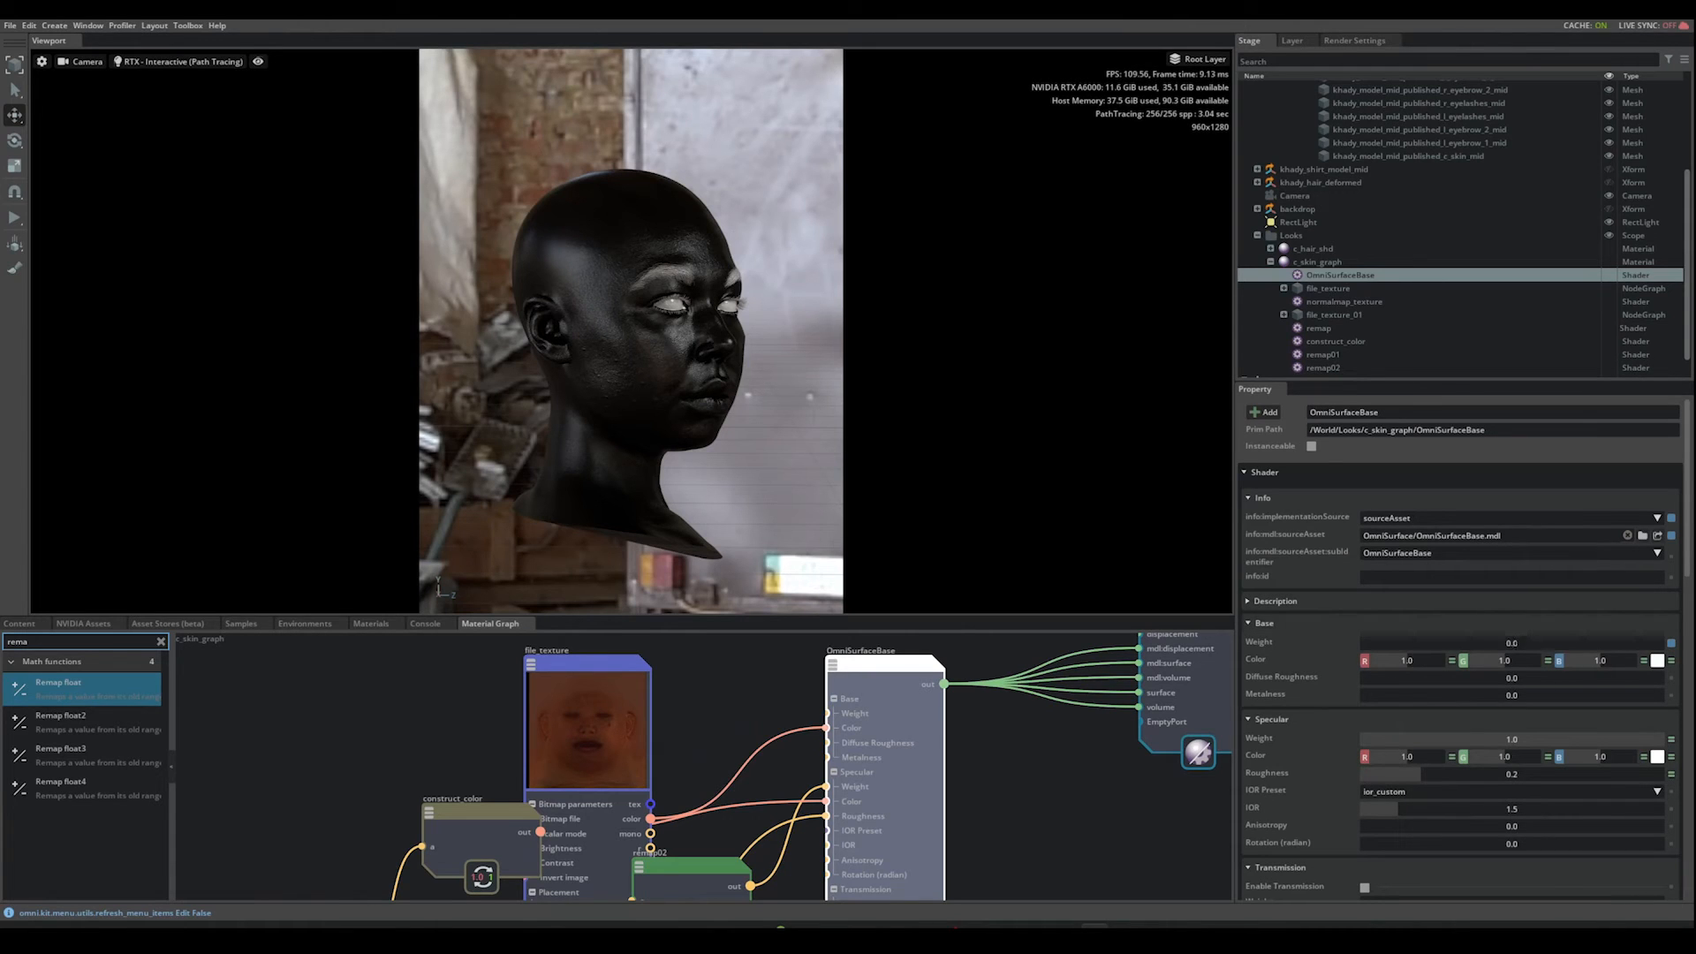
{"action": "double_click", "coordinate": [1519, 642]}
{"action": "type", "text": "0.8"}
{"action": "key", "text": "Return"}
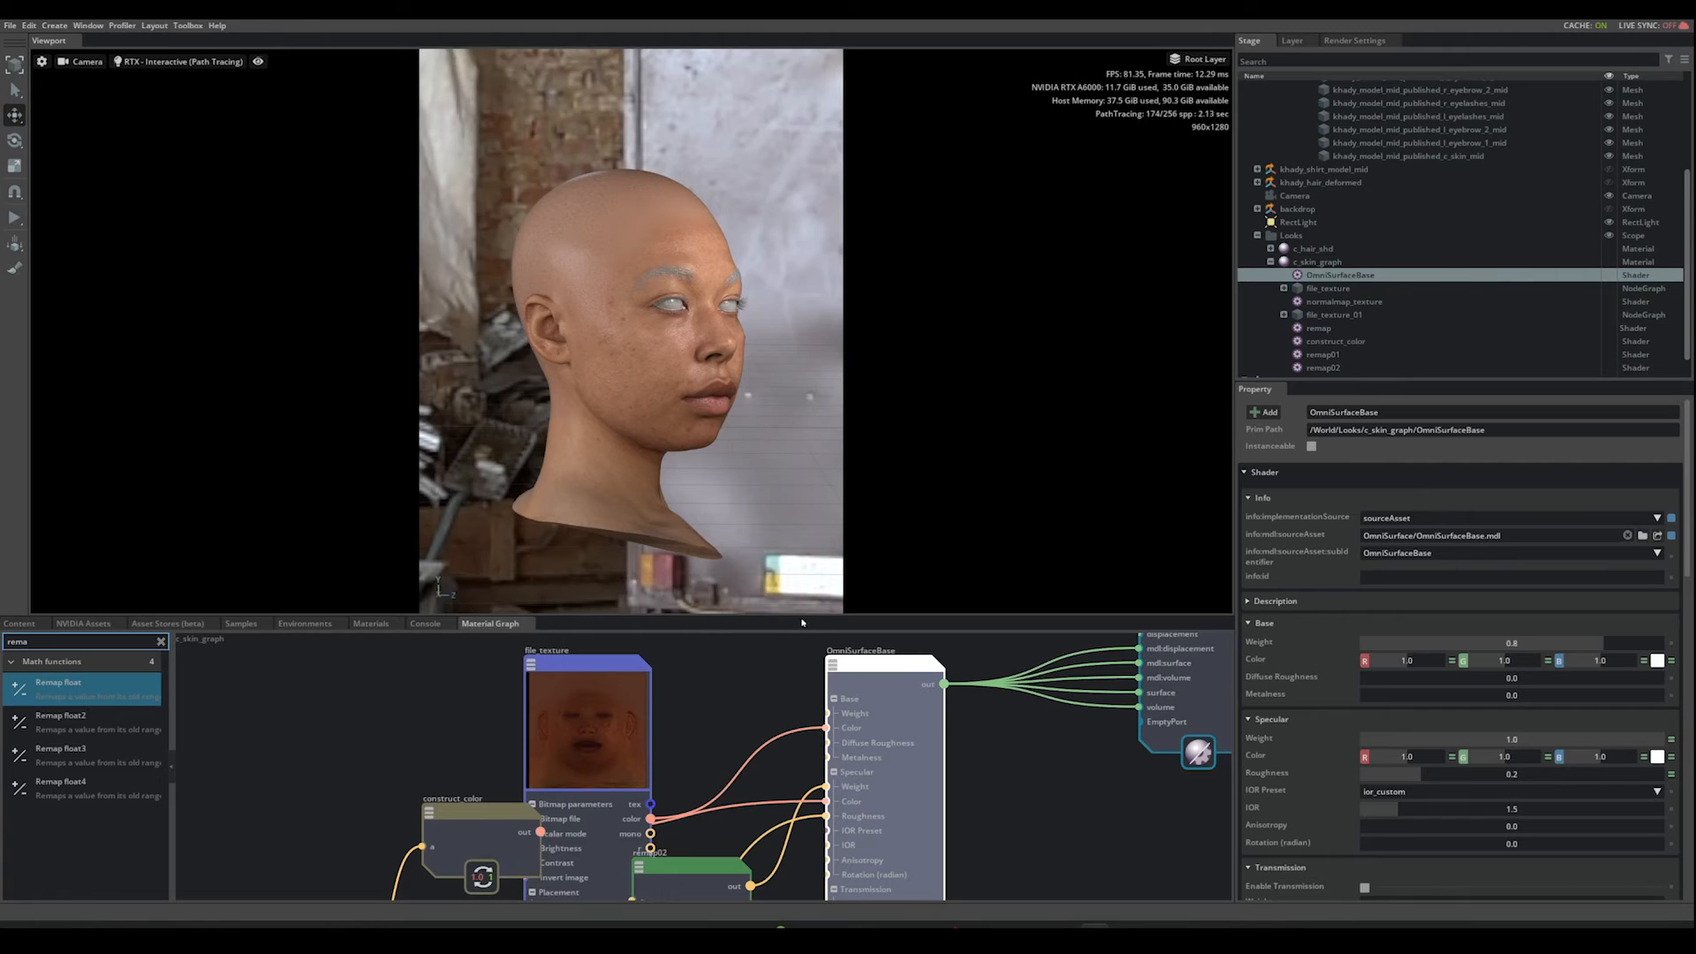
{"action": "left_click_drag", "start_coordinate": [790, 616], "coordinate": [790, 548]}
{"action": "middle_click_drag", "start_coordinate": [1058, 763], "coordinate": [1036, 742]}
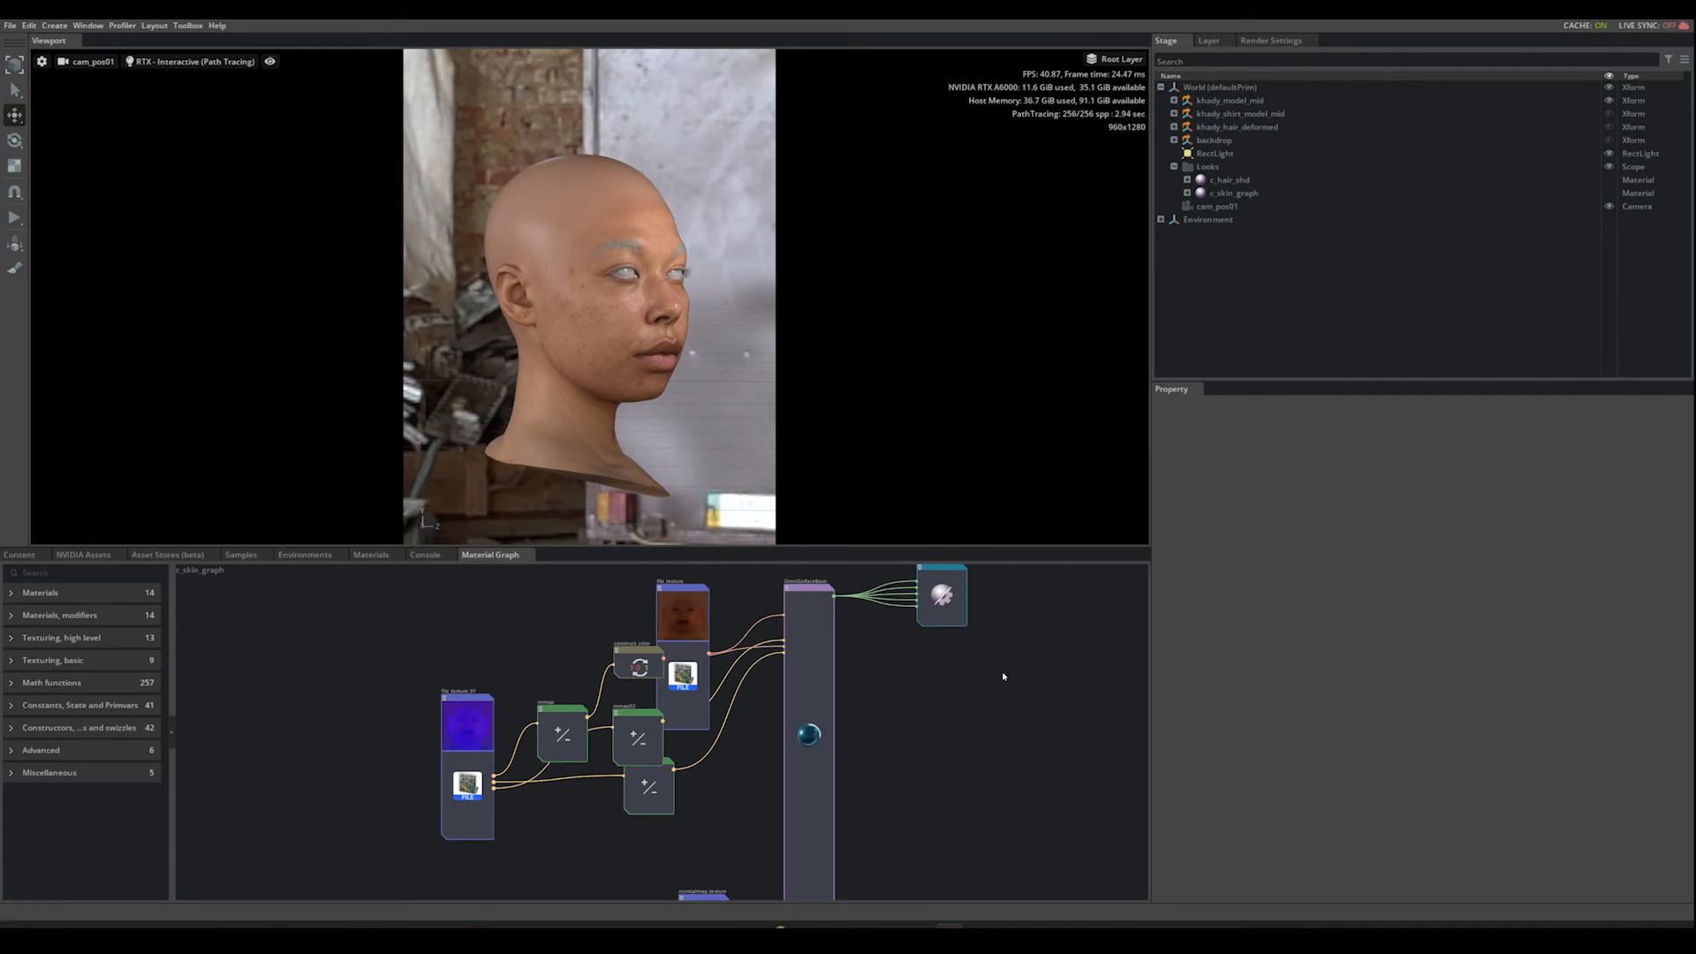
Step: Enable Subsurface on the OmniSurfaceBase node and set the subsurface weight to 1.0
{"action": "scroll", "coordinate": [998, 698], "scroll_direction": "up", "scroll_amount": 3}
{"action": "left_click", "coordinate": [785, 714]}
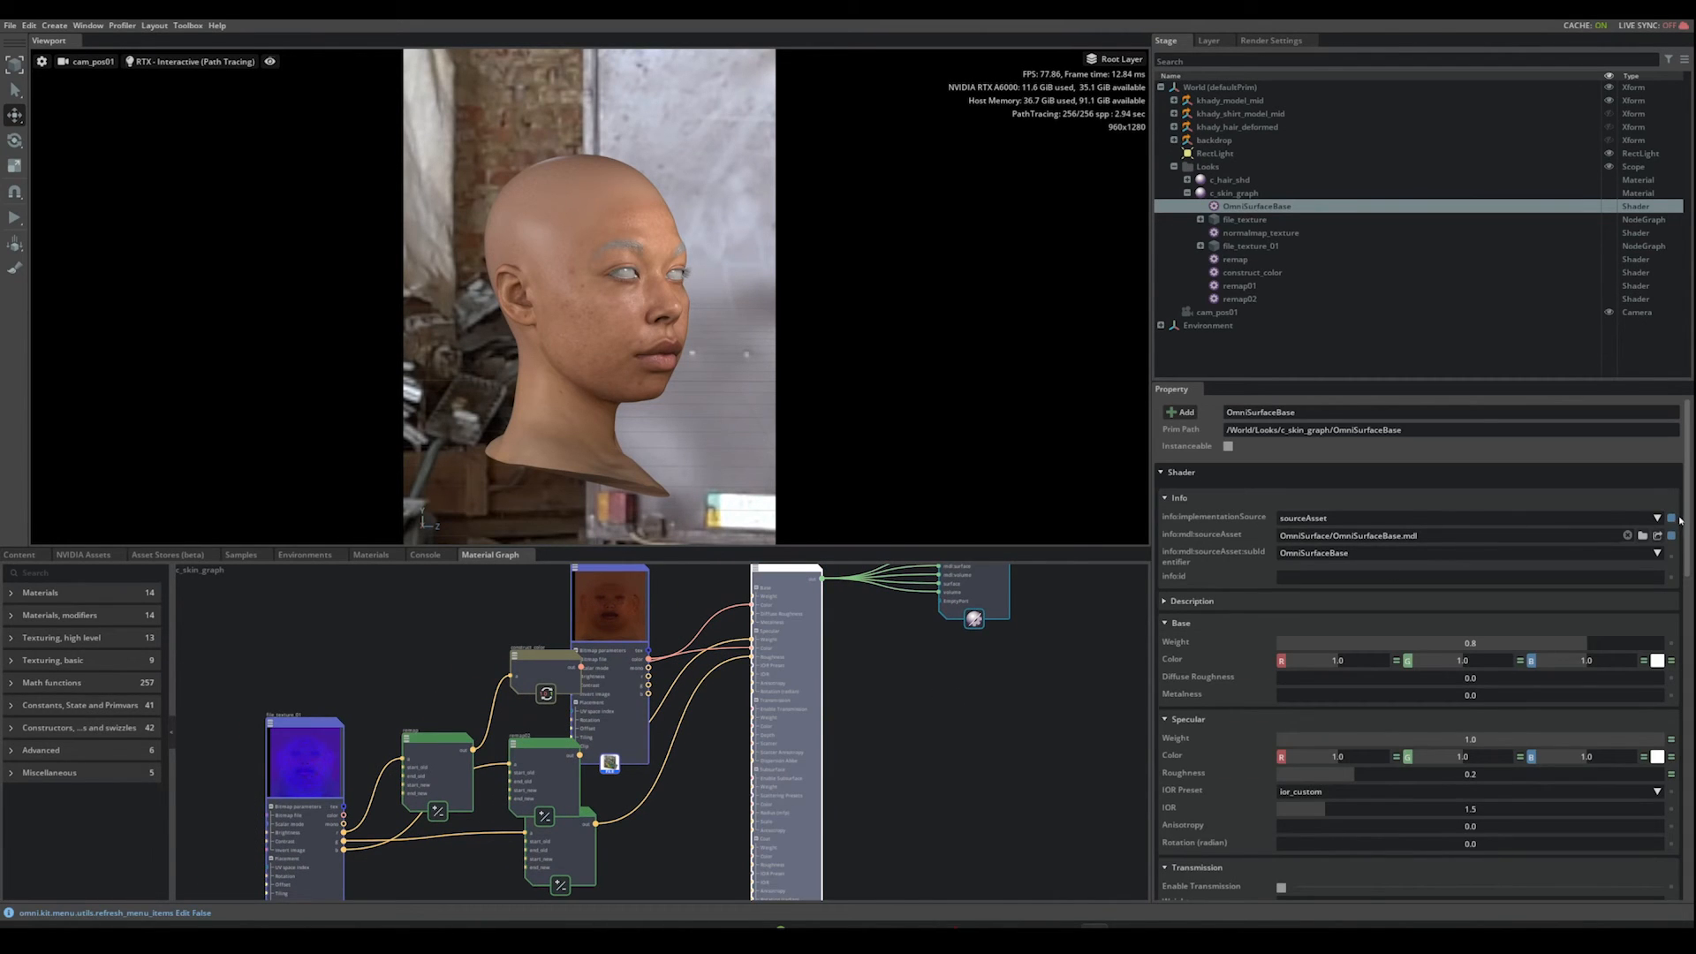
{"action": "left_click_drag", "start_coordinate": [1686, 521], "coordinate": [1688, 690]}
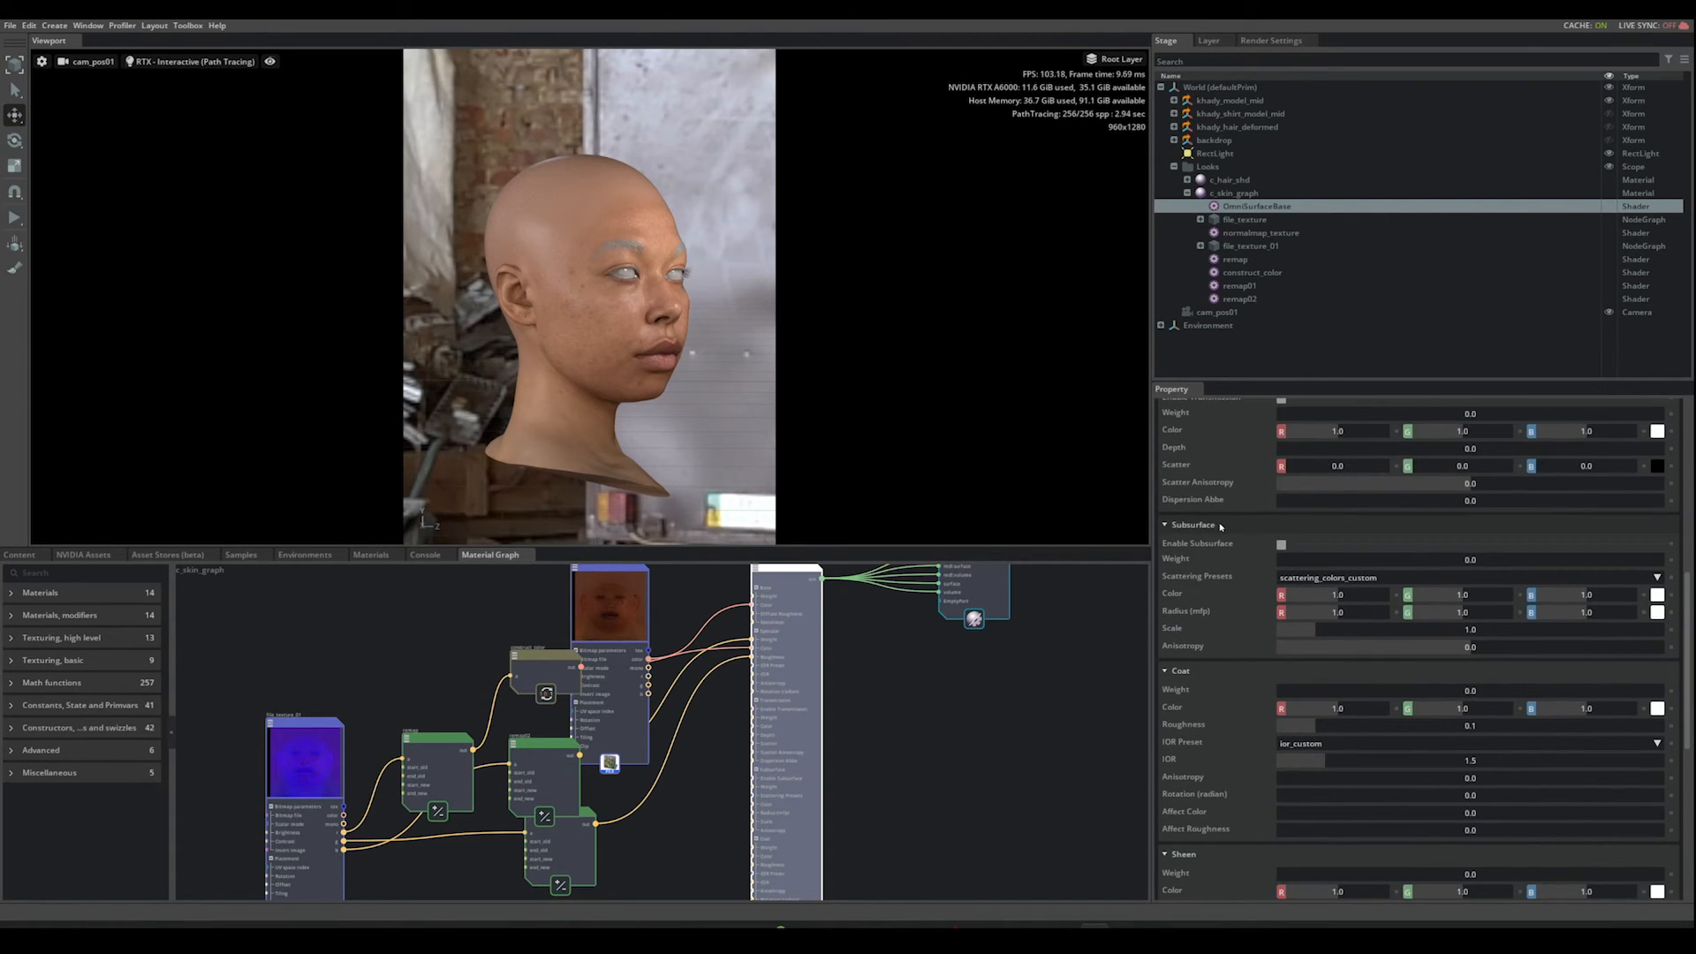
{"action": "left_click", "coordinate": [1281, 544]}
{"action": "double_click", "coordinate": [1285, 559]}
{"action": "type", "text": "1"}
{"action": "key", "text": "Return"}
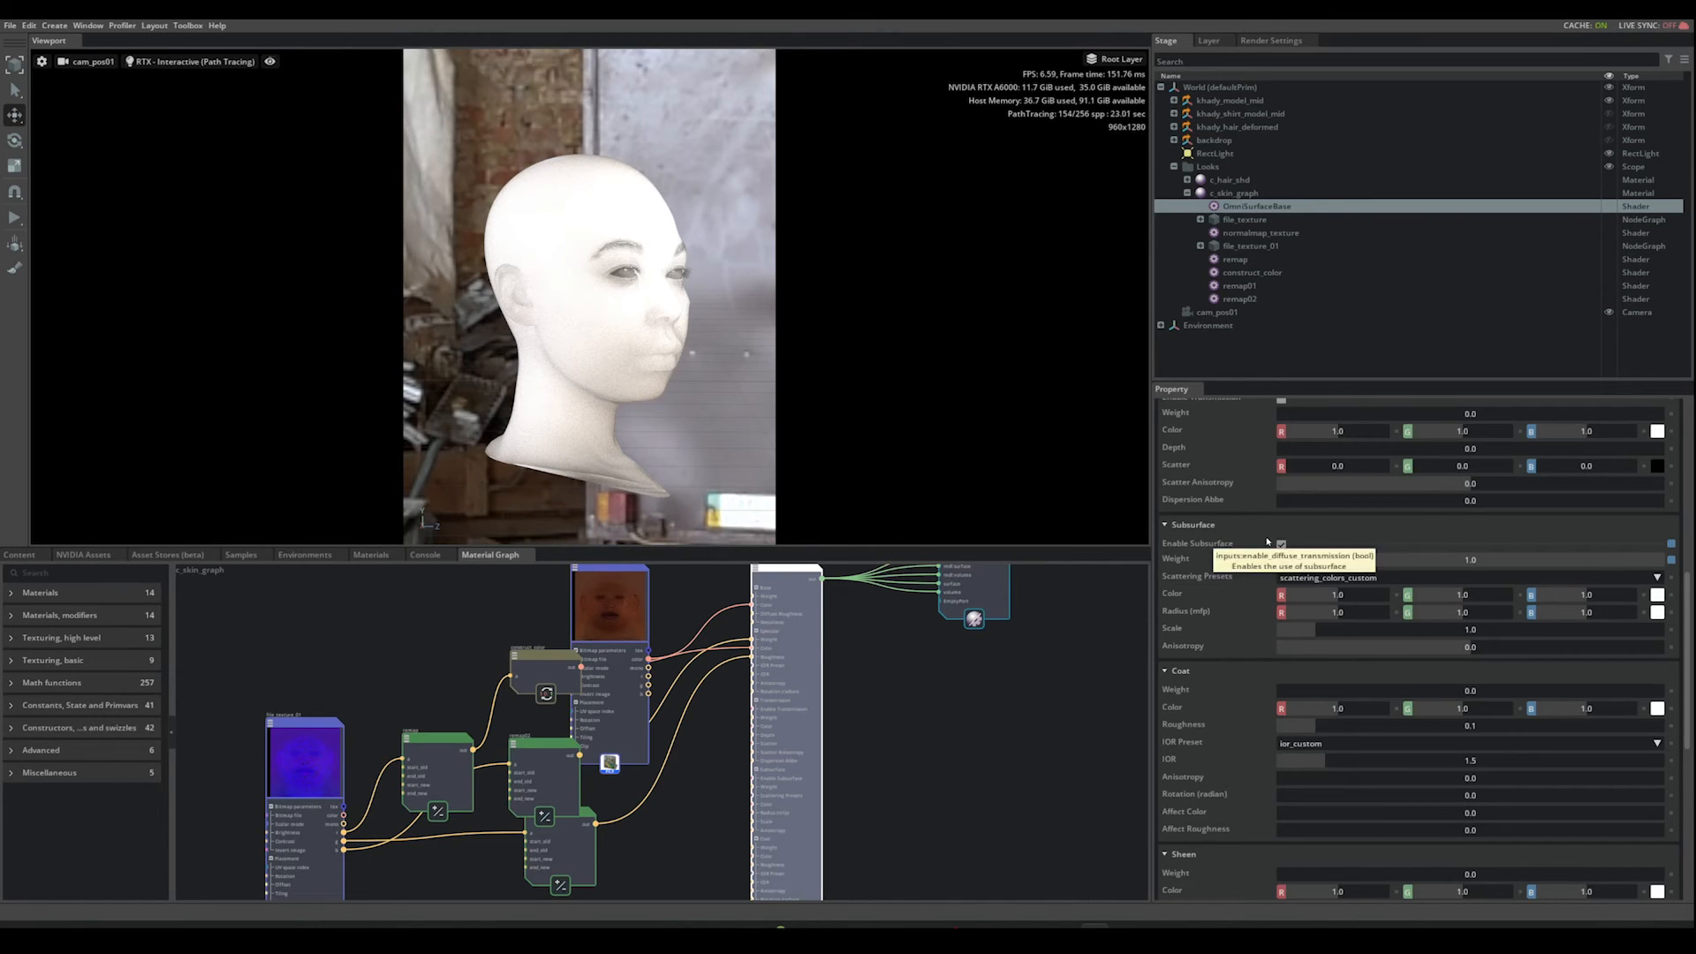
{"action": "scroll", "coordinate": [1689, 622], "scroll_direction": "up", "scroll_amount": 5}
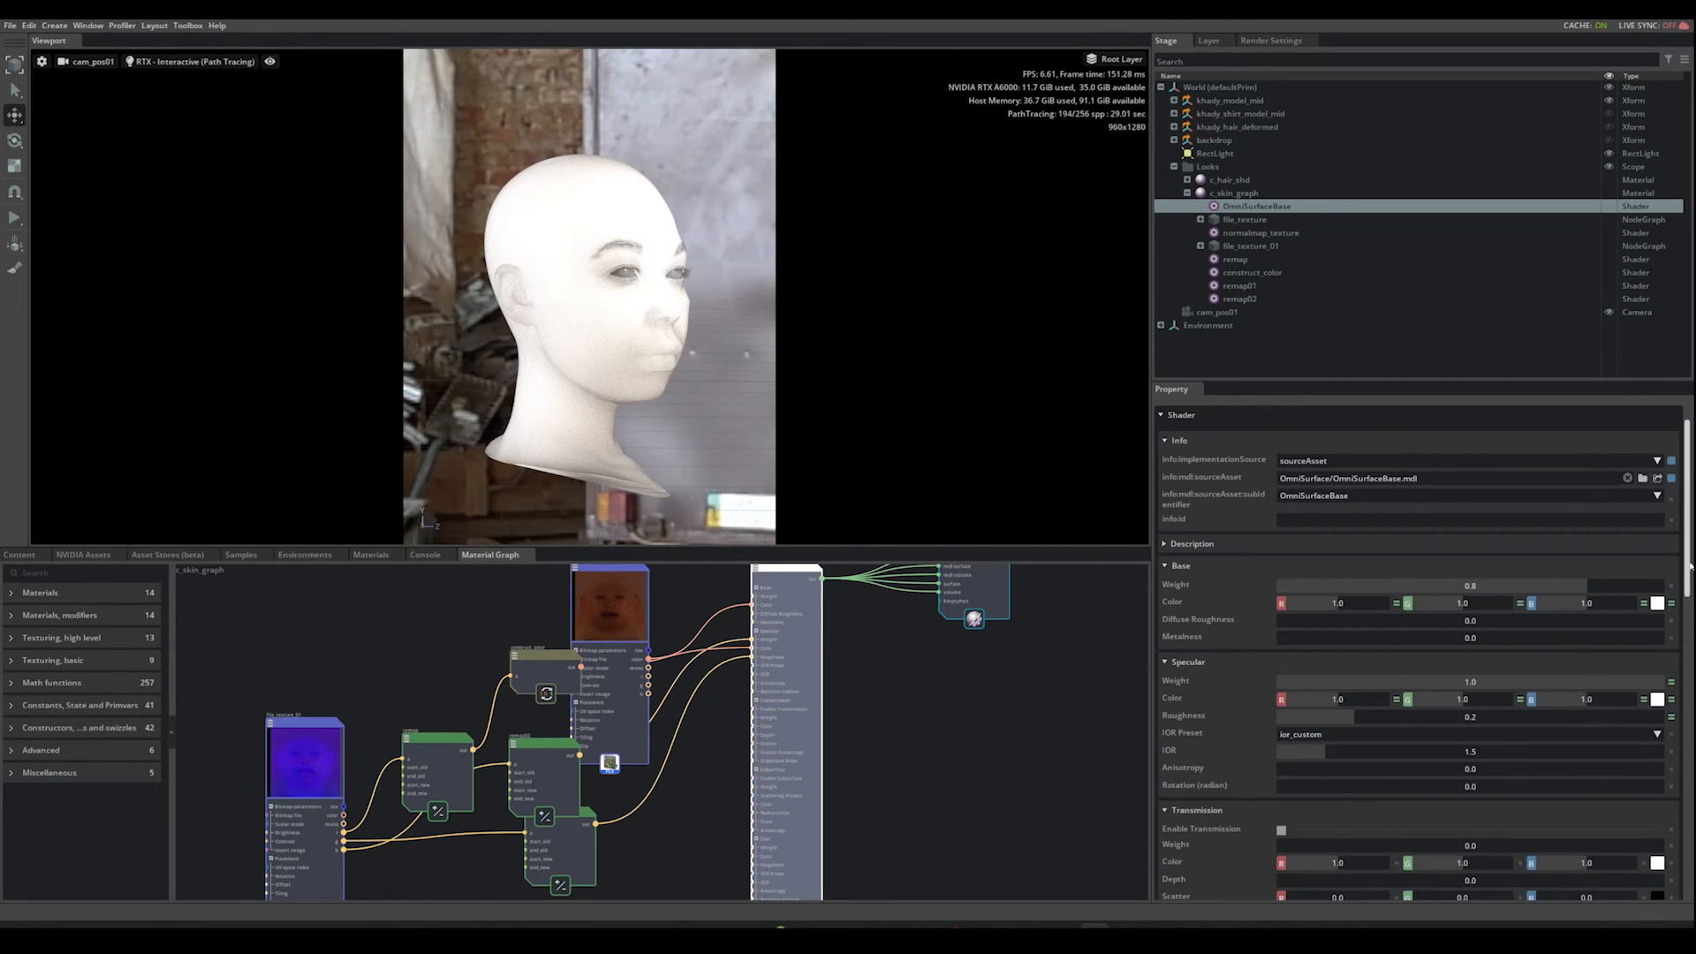
{"action": "scroll", "coordinate": [1690, 527], "scroll_direction": "down", "scroll_amount": 5}
{"action": "left_click_drag", "start_coordinate": [1687, 711], "coordinate": [1688, 718]}
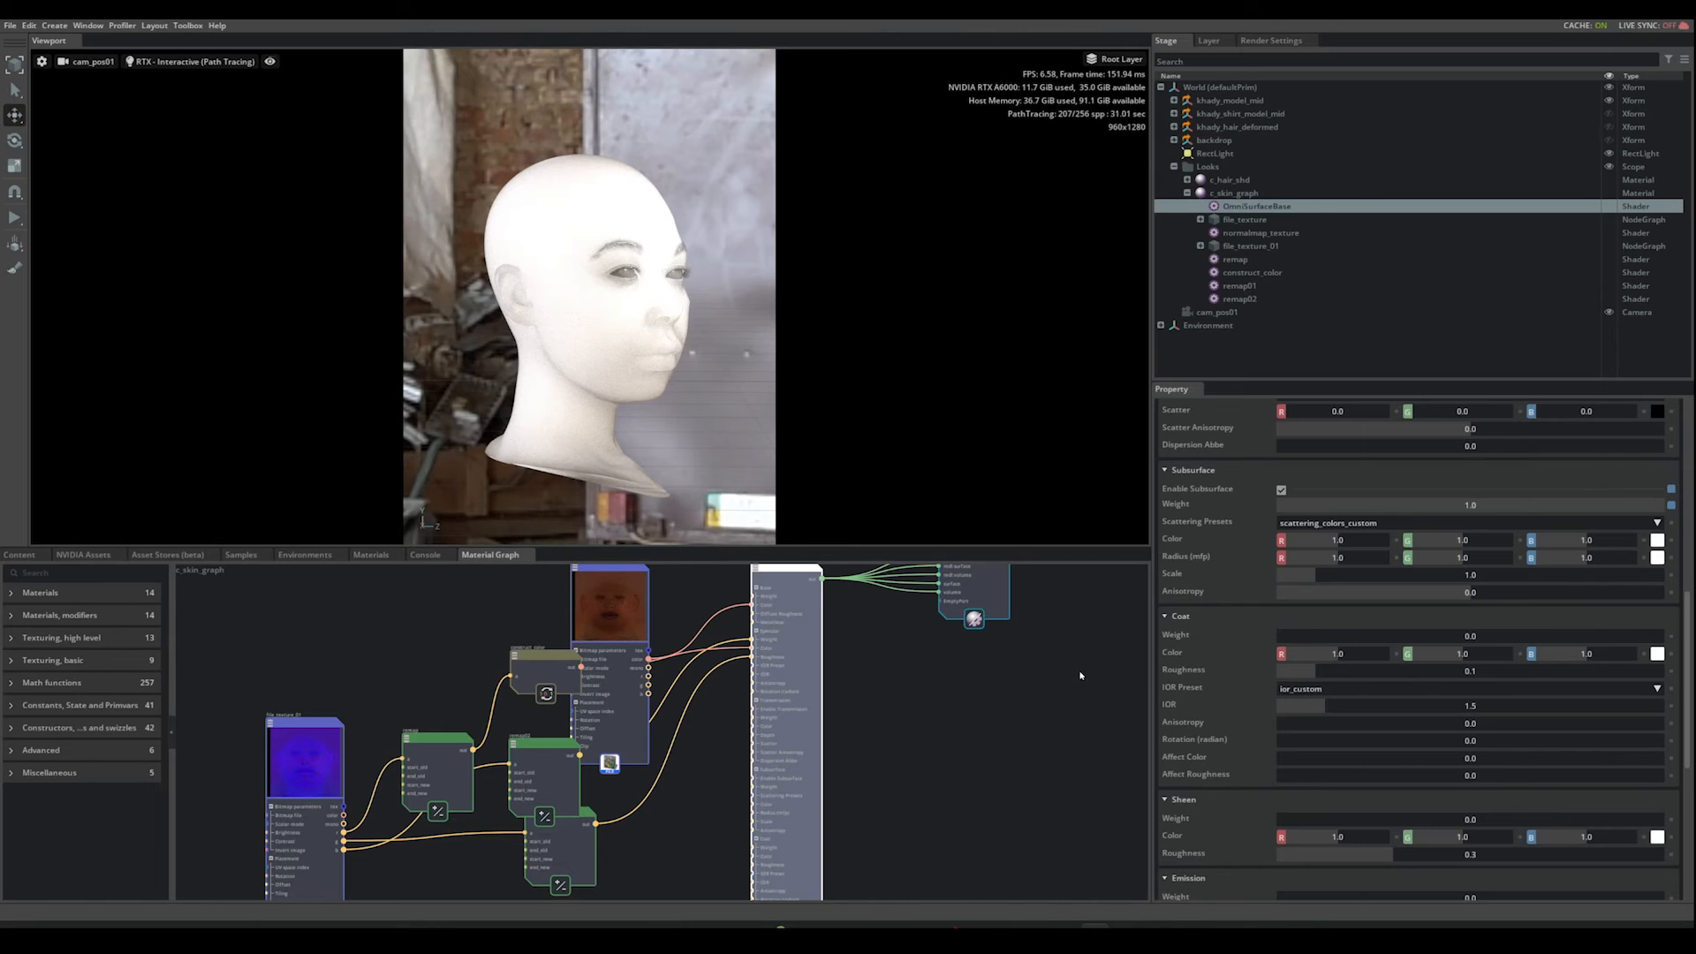
{"action": "middle_click_drag", "start_coordinate": [978, 707], "coordinate": [951, 688]}
{"action": "scroll", "coordinate": [950, 687], "scroll_direction": "down", "scroll_amount": 1}
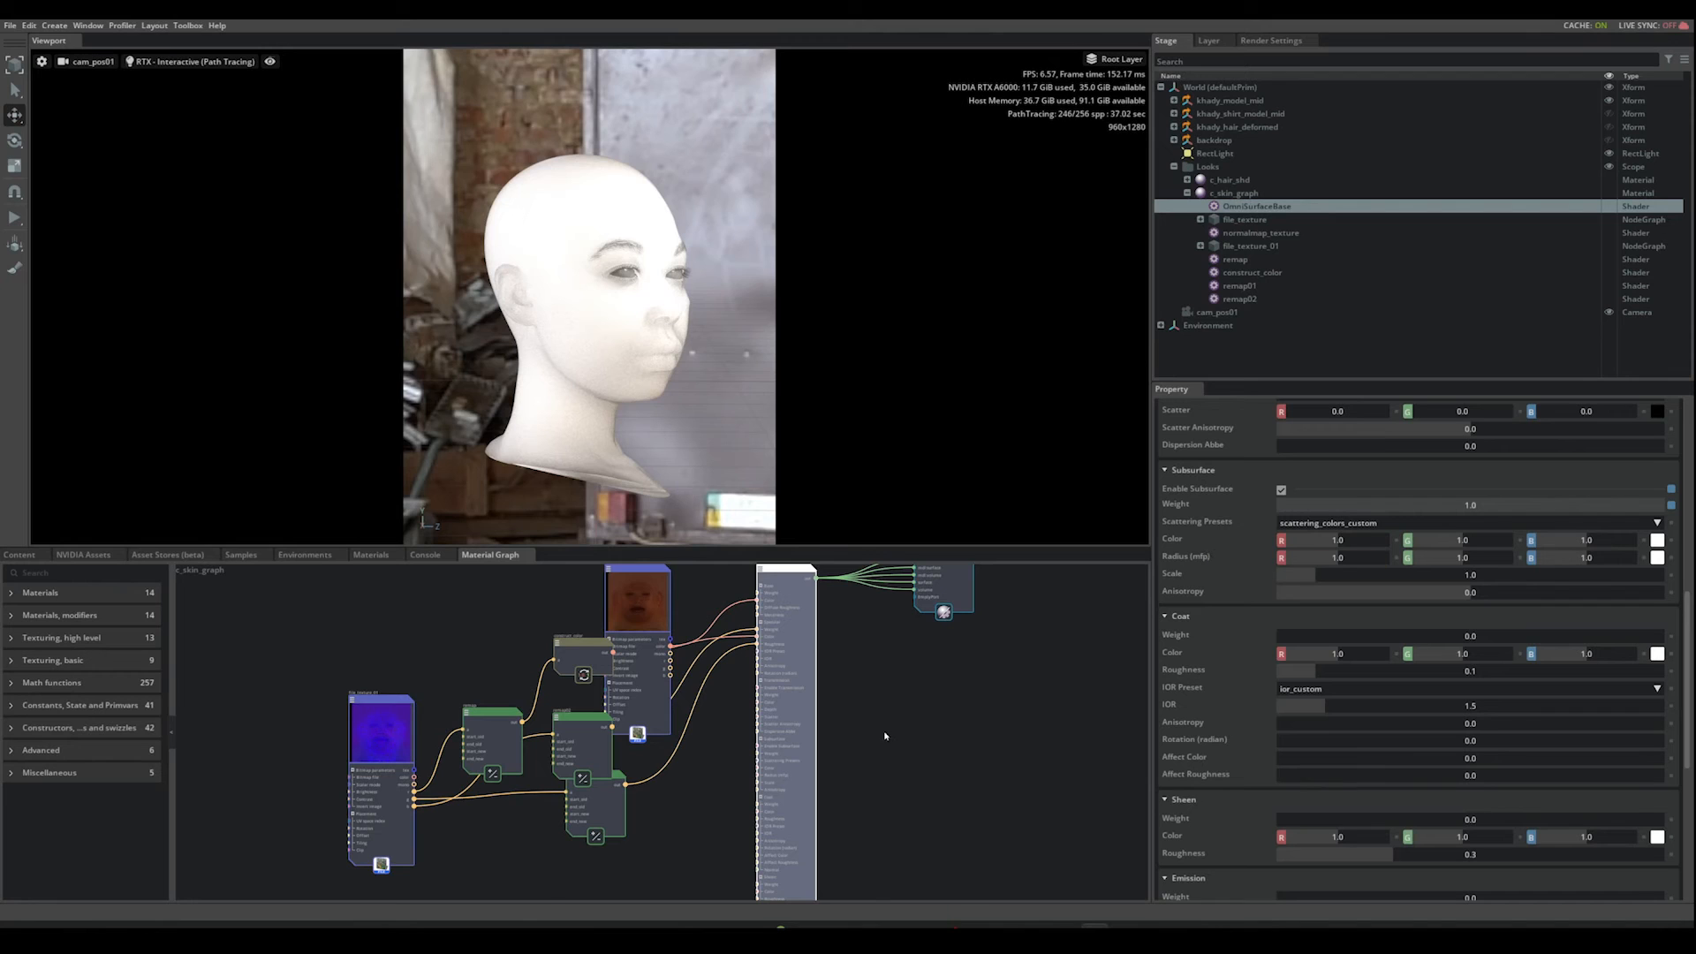
{"action": "mouse_move", "coordinate": [896, 733]}
{"action": "middle_mouse_down"}
{"action": "mouse_move", "coordinate": [931, 727]}
{"action": "mouse_move", "coordinate": [890, 732]}
{"action": "middle_mouse_up"}
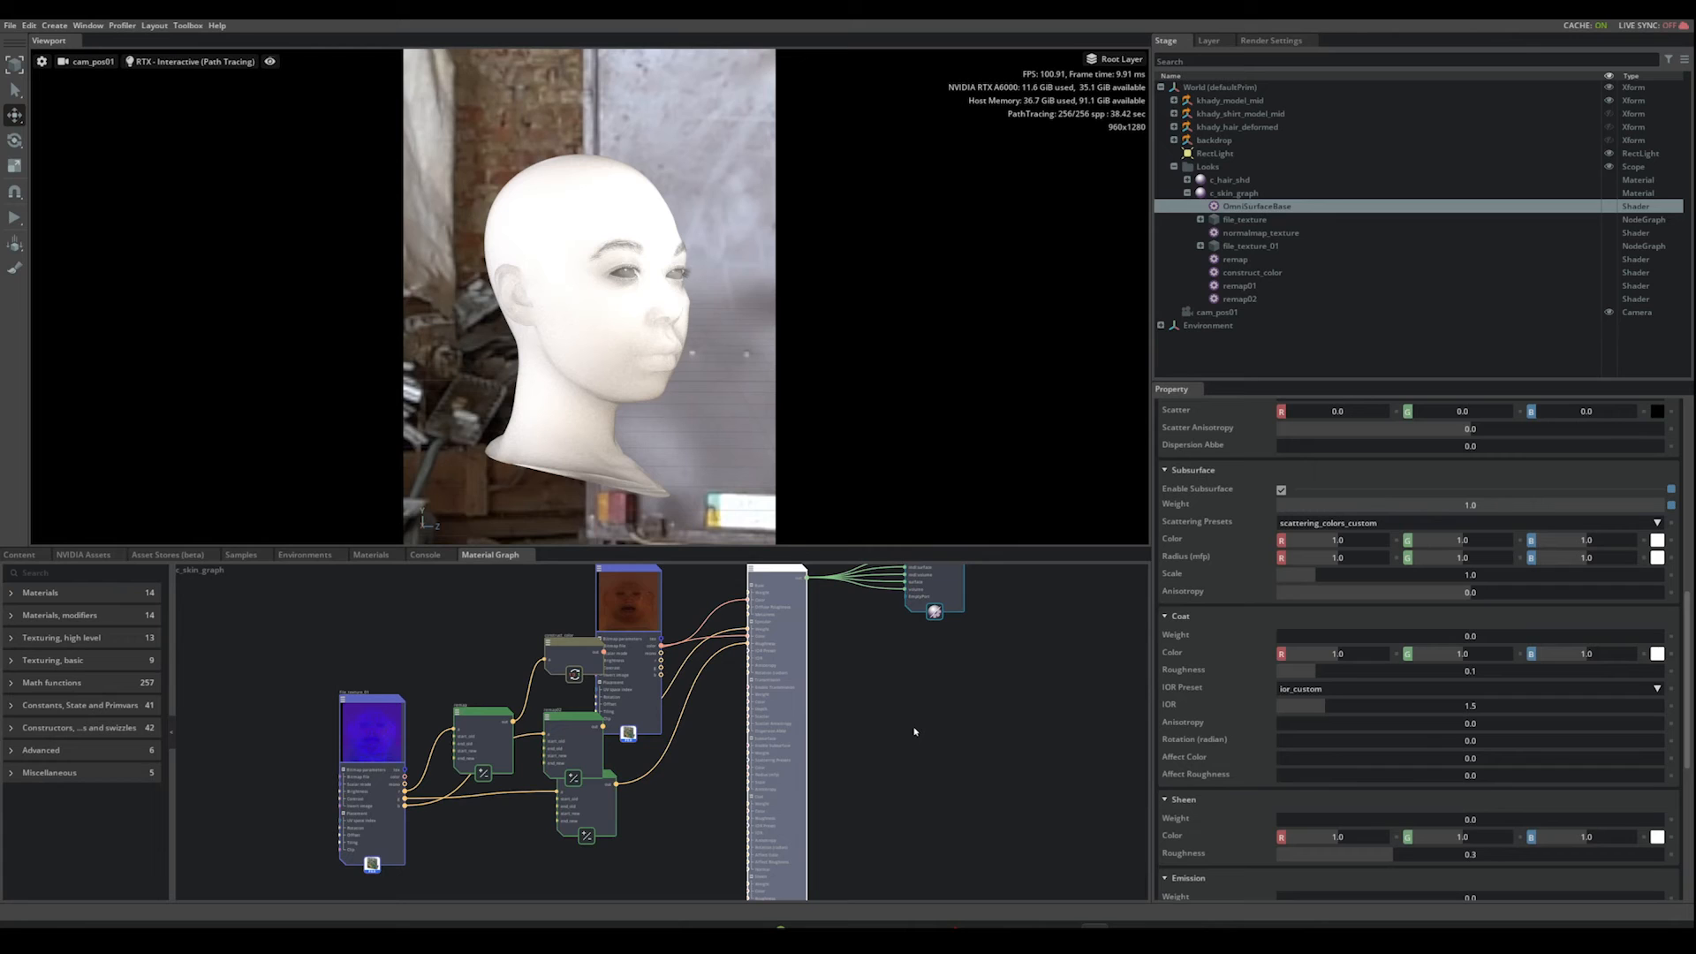
{"action": "middle_click_drag", "start_coordinate": [966, 726], "coordinate": [975, 716]}
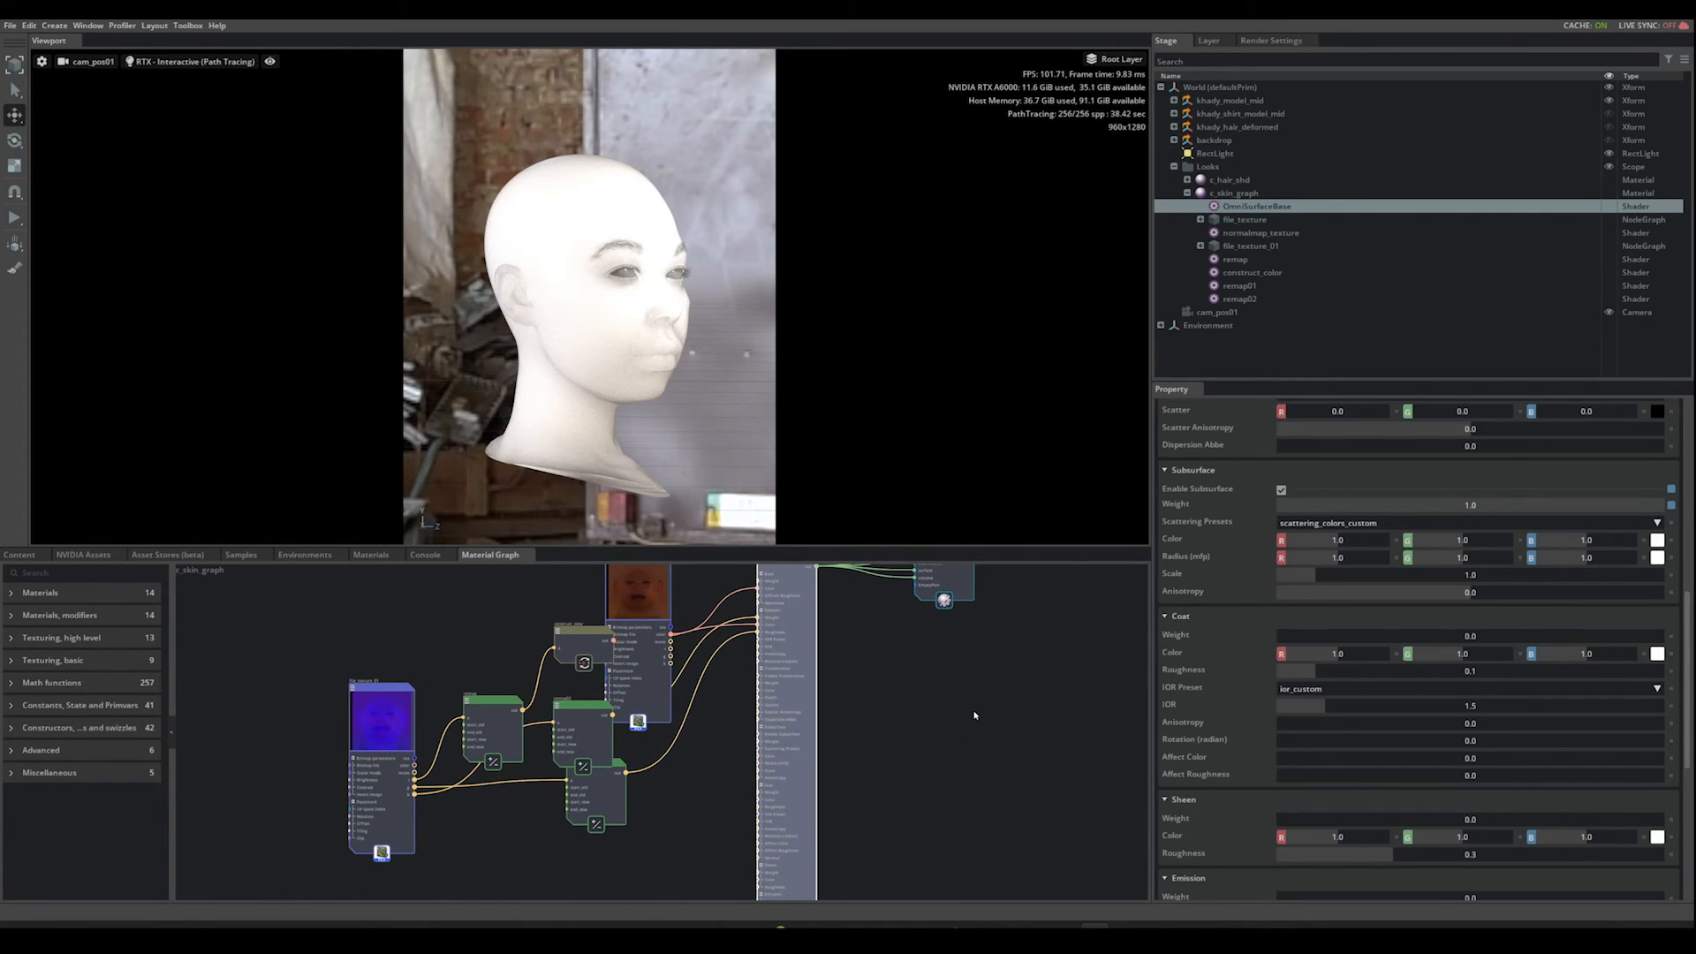
{"action": "mouse_move", "coordinate": [951, 715]}
{"action": "middle_mouse_down"}
{"action": "mouse_move", "coordinate": [969, 705]}
{"action": "mouse_move", "coordinate": [918, 692]}
{"action": "mouse_move", "coordinate": [961, 738]}
{"action": "middle_mouse_up"}
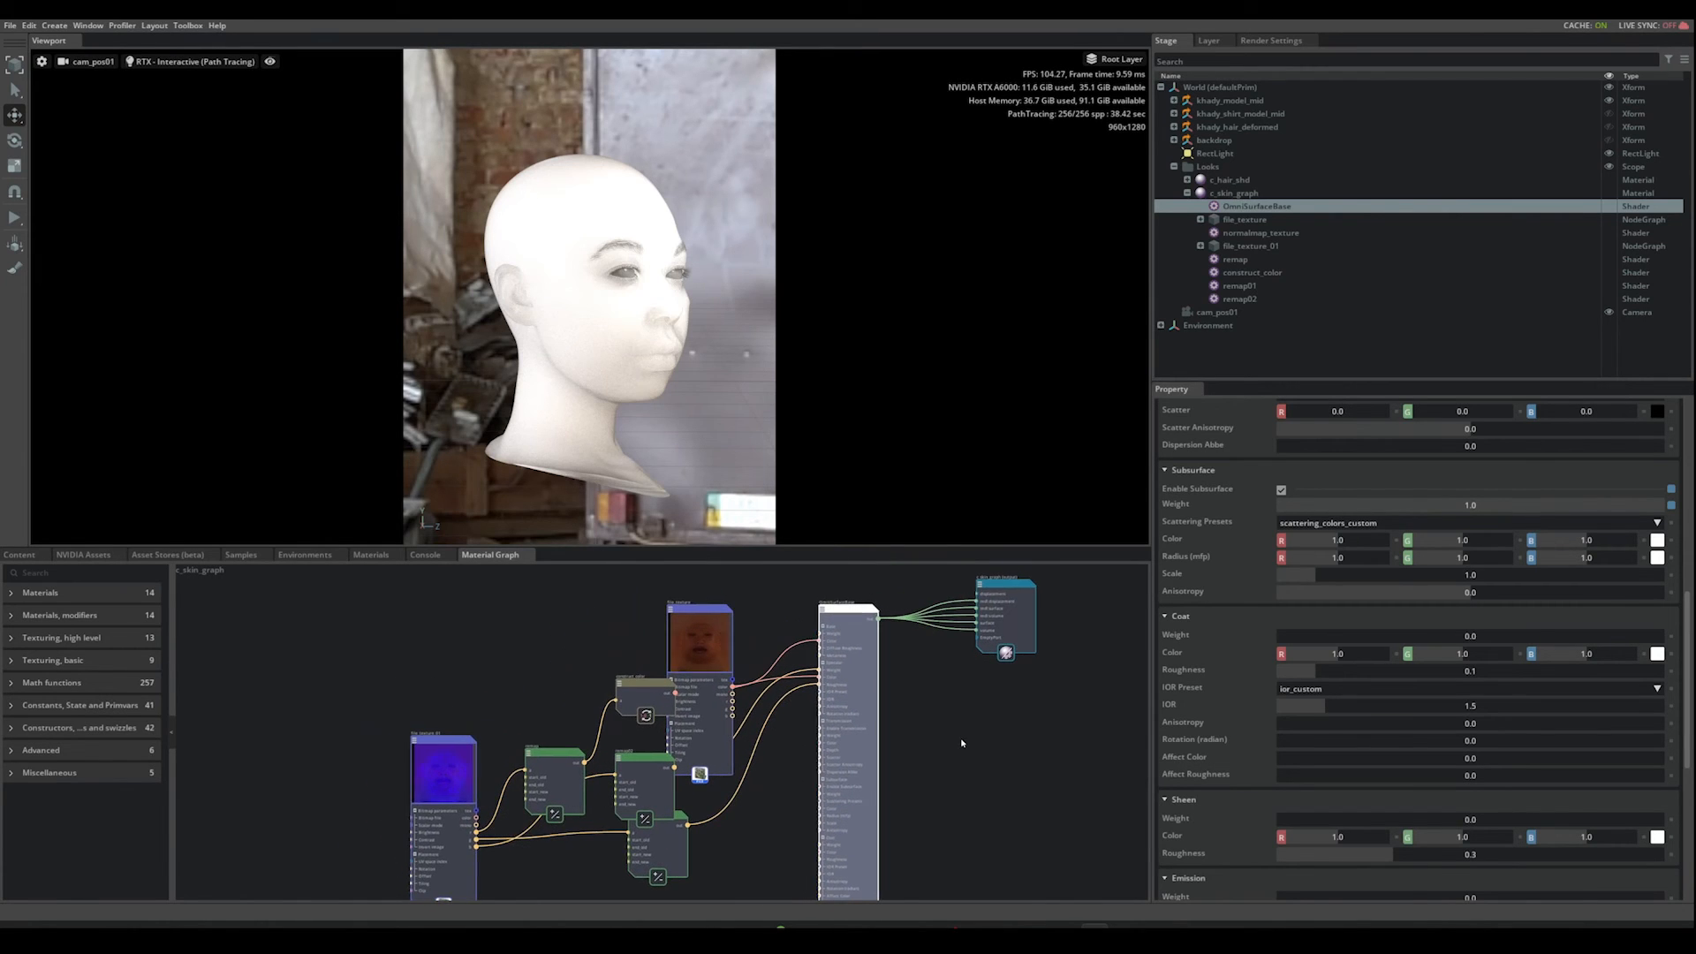
Step: Connect the albedo file_texture node's color output to the subsurface Color input of the OmniSurfaceBase node
{"action": "left_click", "coordinate": [697, 616]}
{"action": "scroll", "coordinate": [782, 770], "scroll_direction": "up", "scroll_amount": 5}
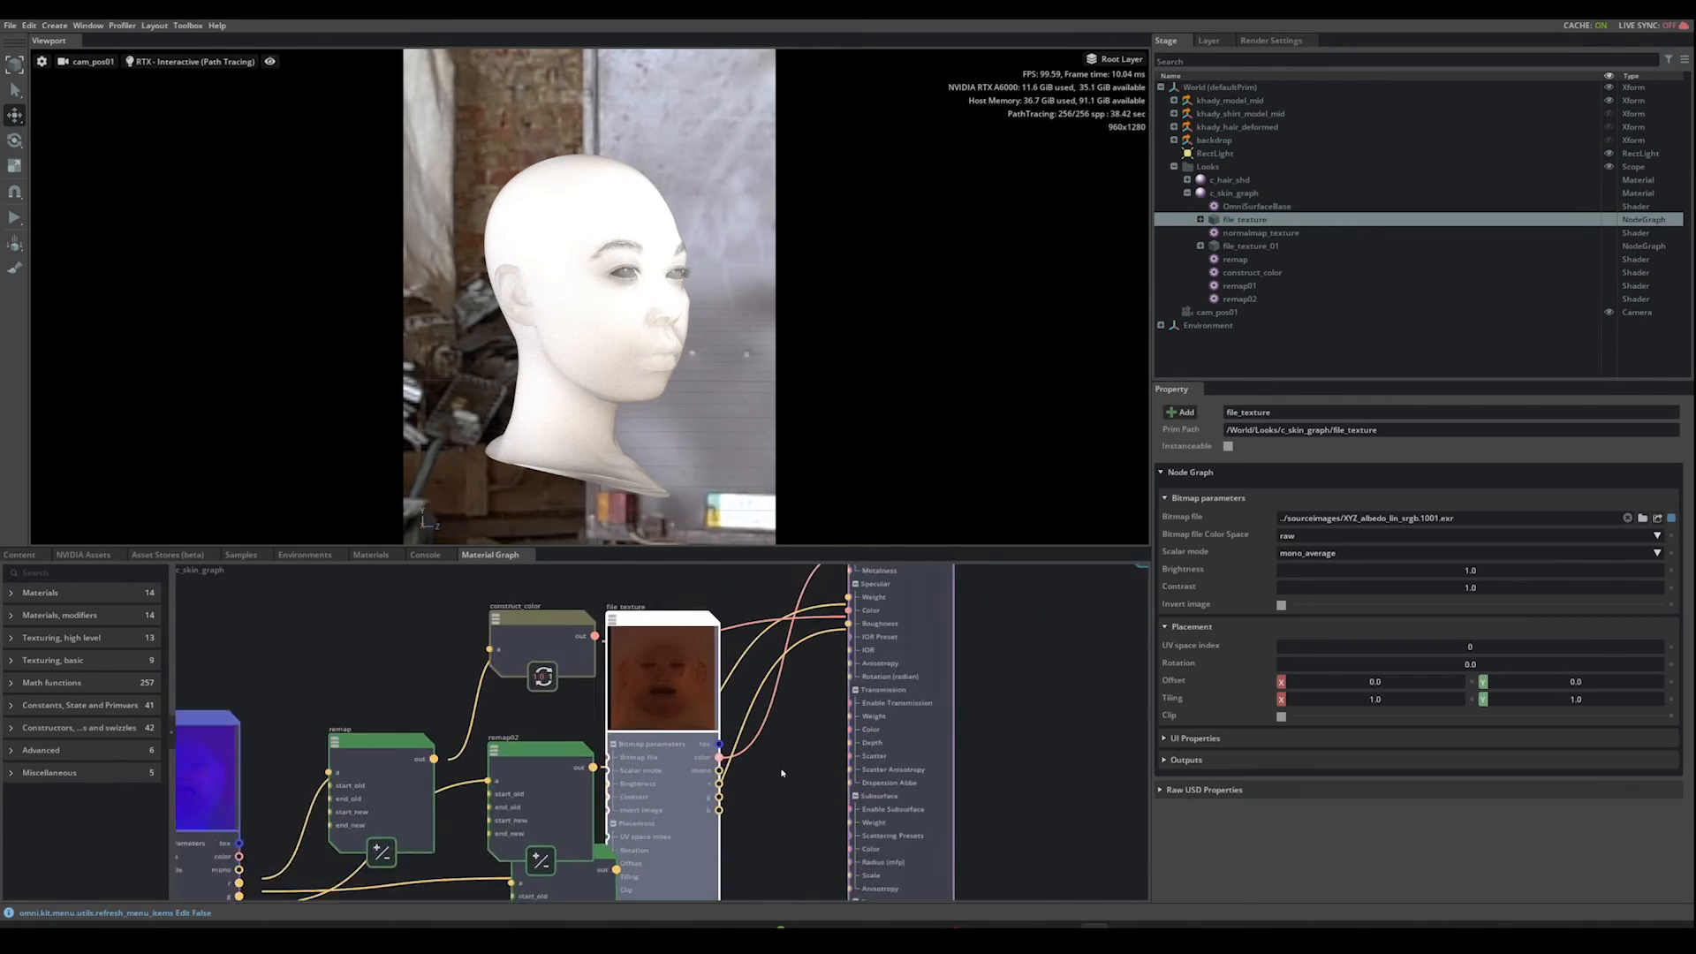
{"action": "middle_click_drag", "start_coordinate": [781, 770], "coordinate": [754, 718]}
{"action": "scroll", "coordinate": [753, 718], "scroll_direction": "up", "scroll_amount": 1}
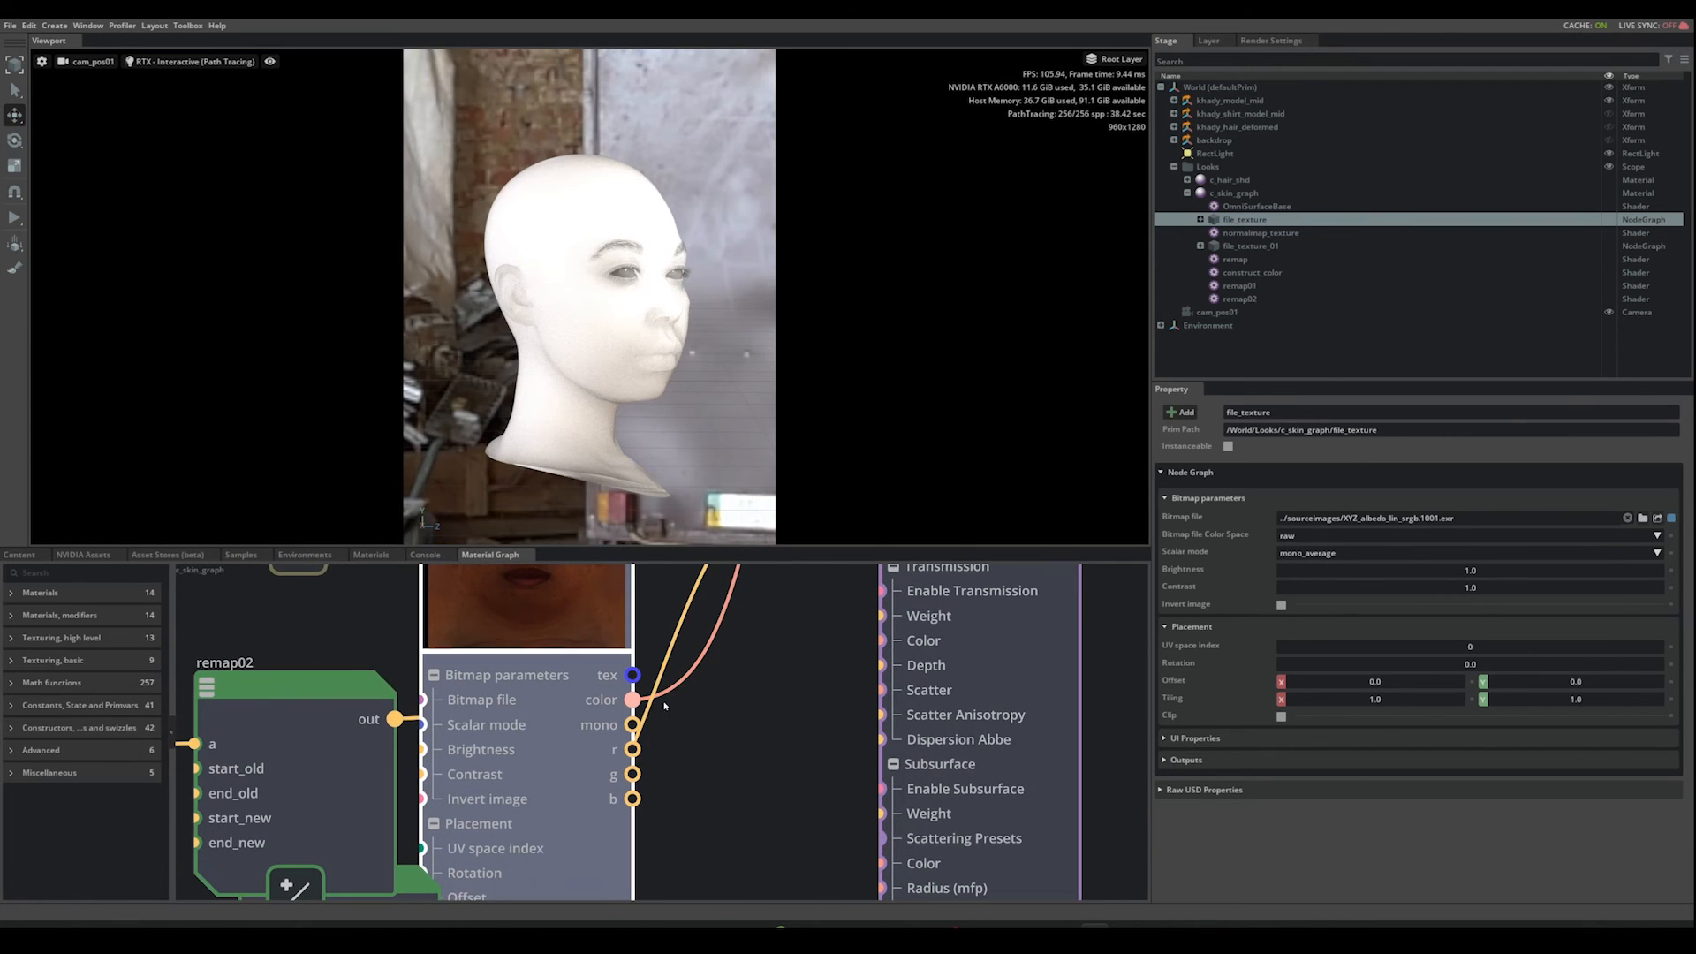
{"action": "left_click_drag", "start_coordinate": [632, 699], "coordinate": [882, 863]}
{"action": "scroll", "coordinate": [802, 683], "scroll_direction": "down", "scroll_amount": 4}
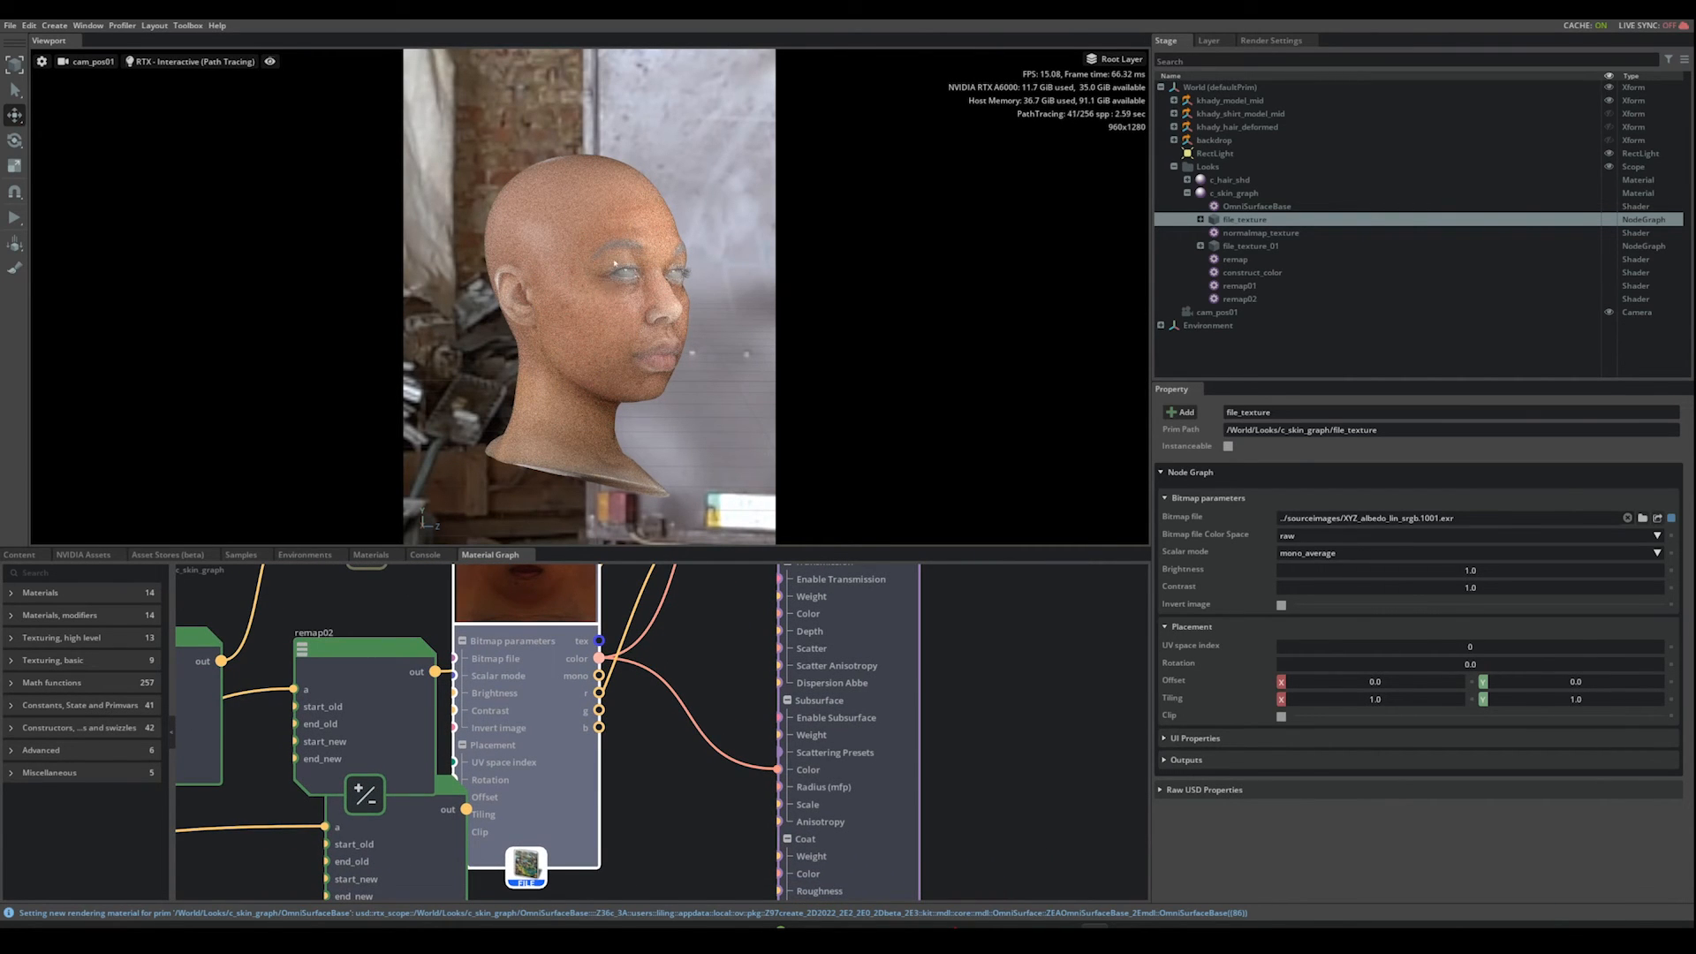
{"action": "middle_click_drag", "start_coordinate": [978, 675], "coordinate": [951, 686]}
{"action": "scroll", "coordinate": [954, 675], "scroll_direction": "down", "scroll_amount": 2}
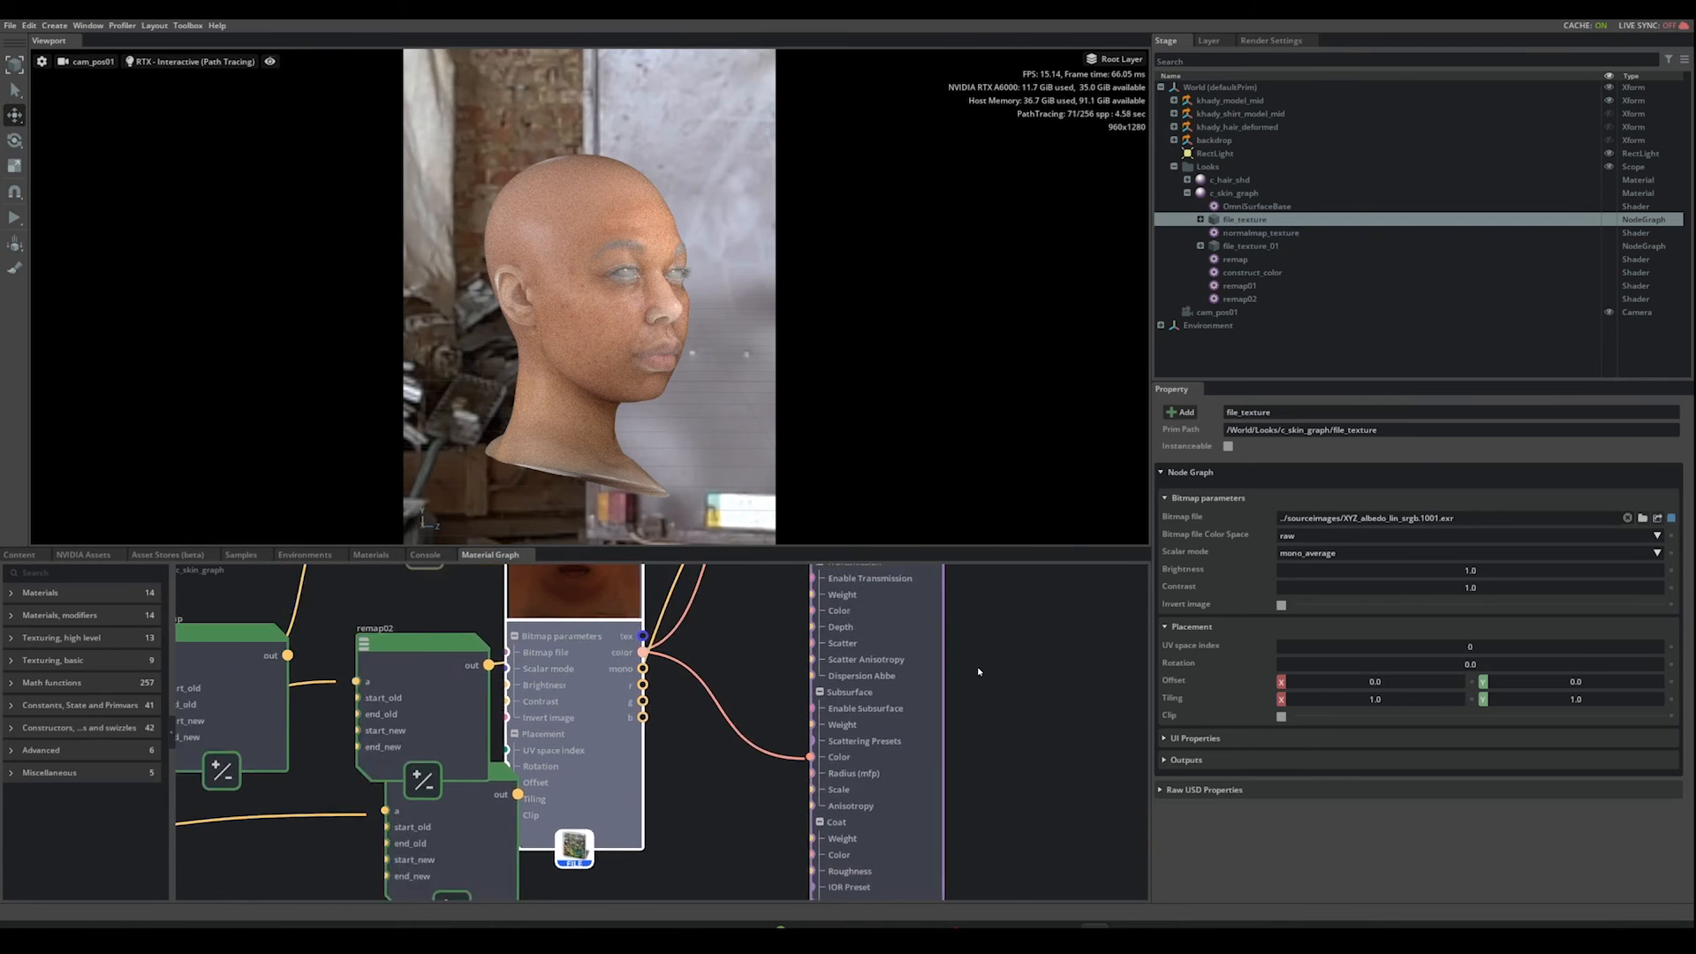
Step: Set the OmniSurfaceBase subsurface Radius (mfp) to the orange color #F59C1C
{"action": "left_click", "coordinate": [928, 672]}
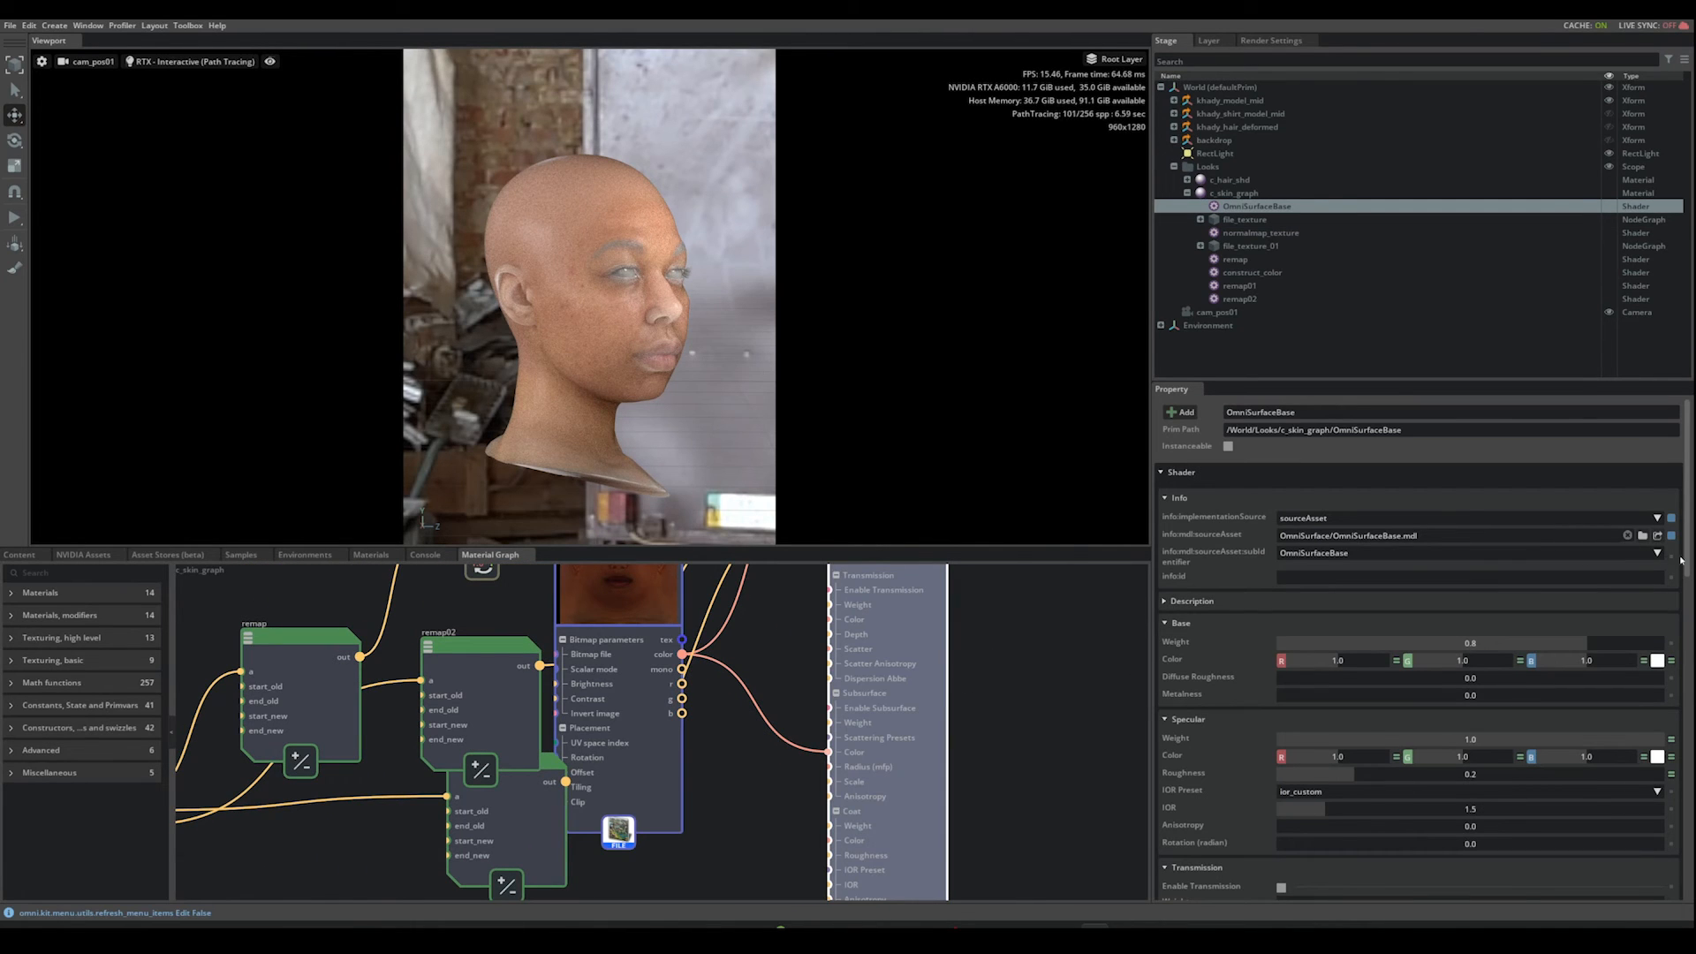
{"action": "left_click_drag", "start_coordinate": [1685, 565], "coordinate": [1686, 768]}
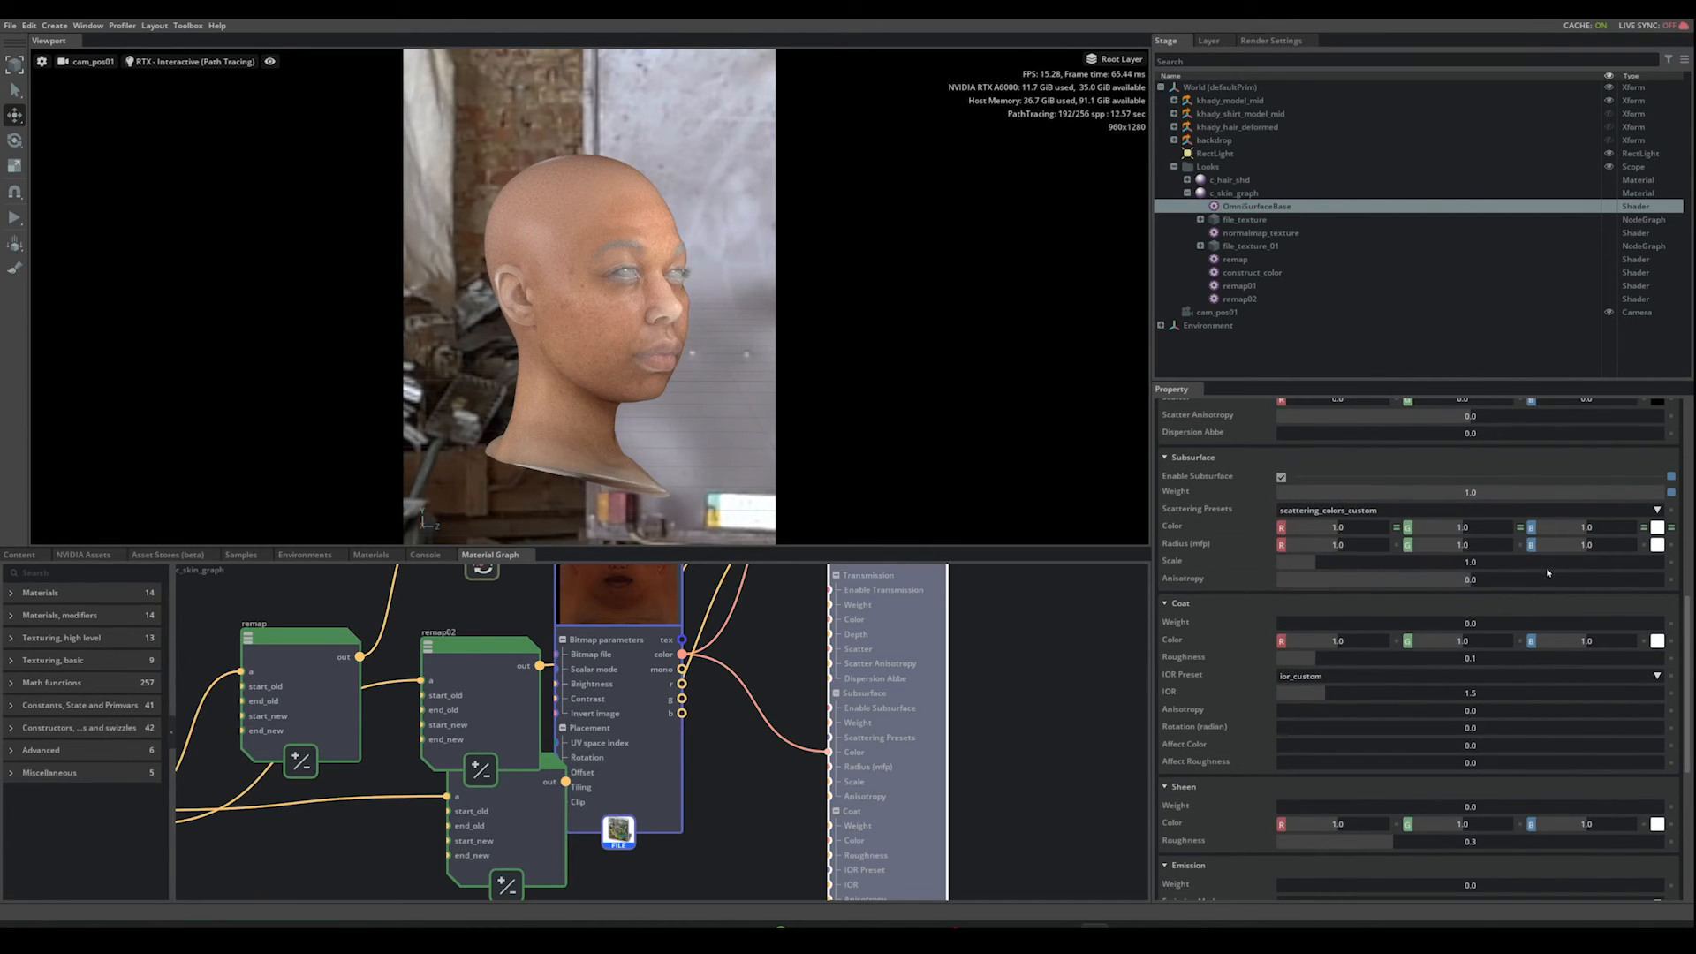
{"action": "left_click", "coordinate": [1656, 545]}
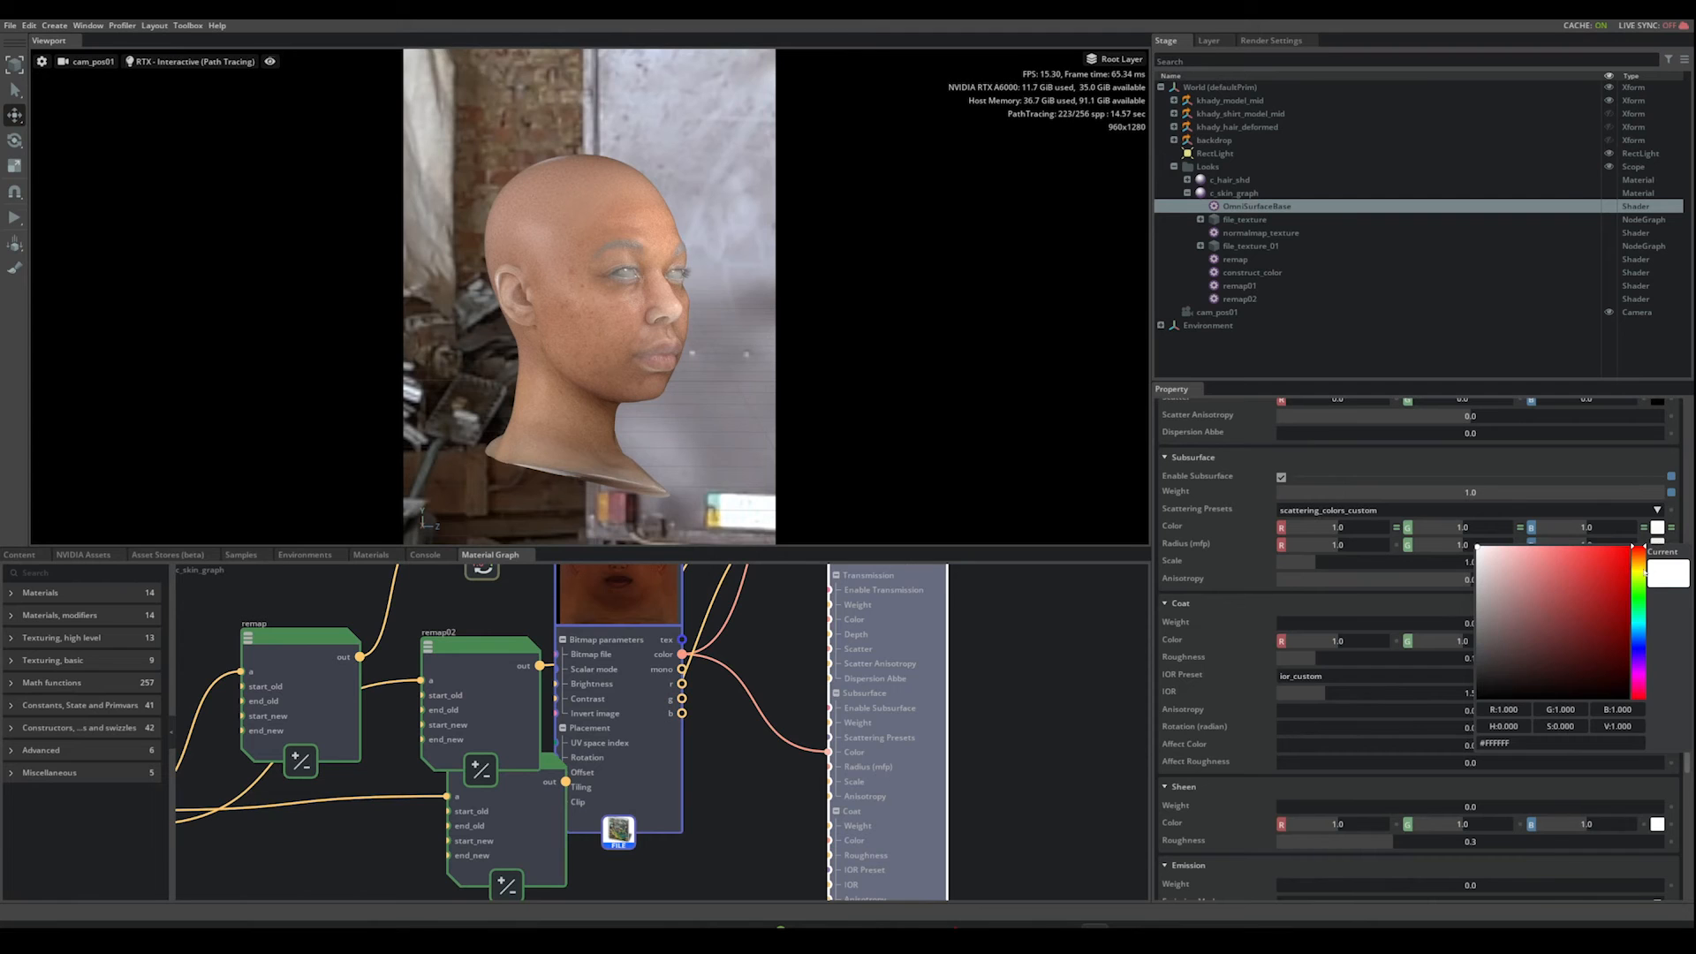
{"action": "left_click", "coordinate": [1639, 561]}
{"action": "left_click", "coordinate": [1612, 555]}
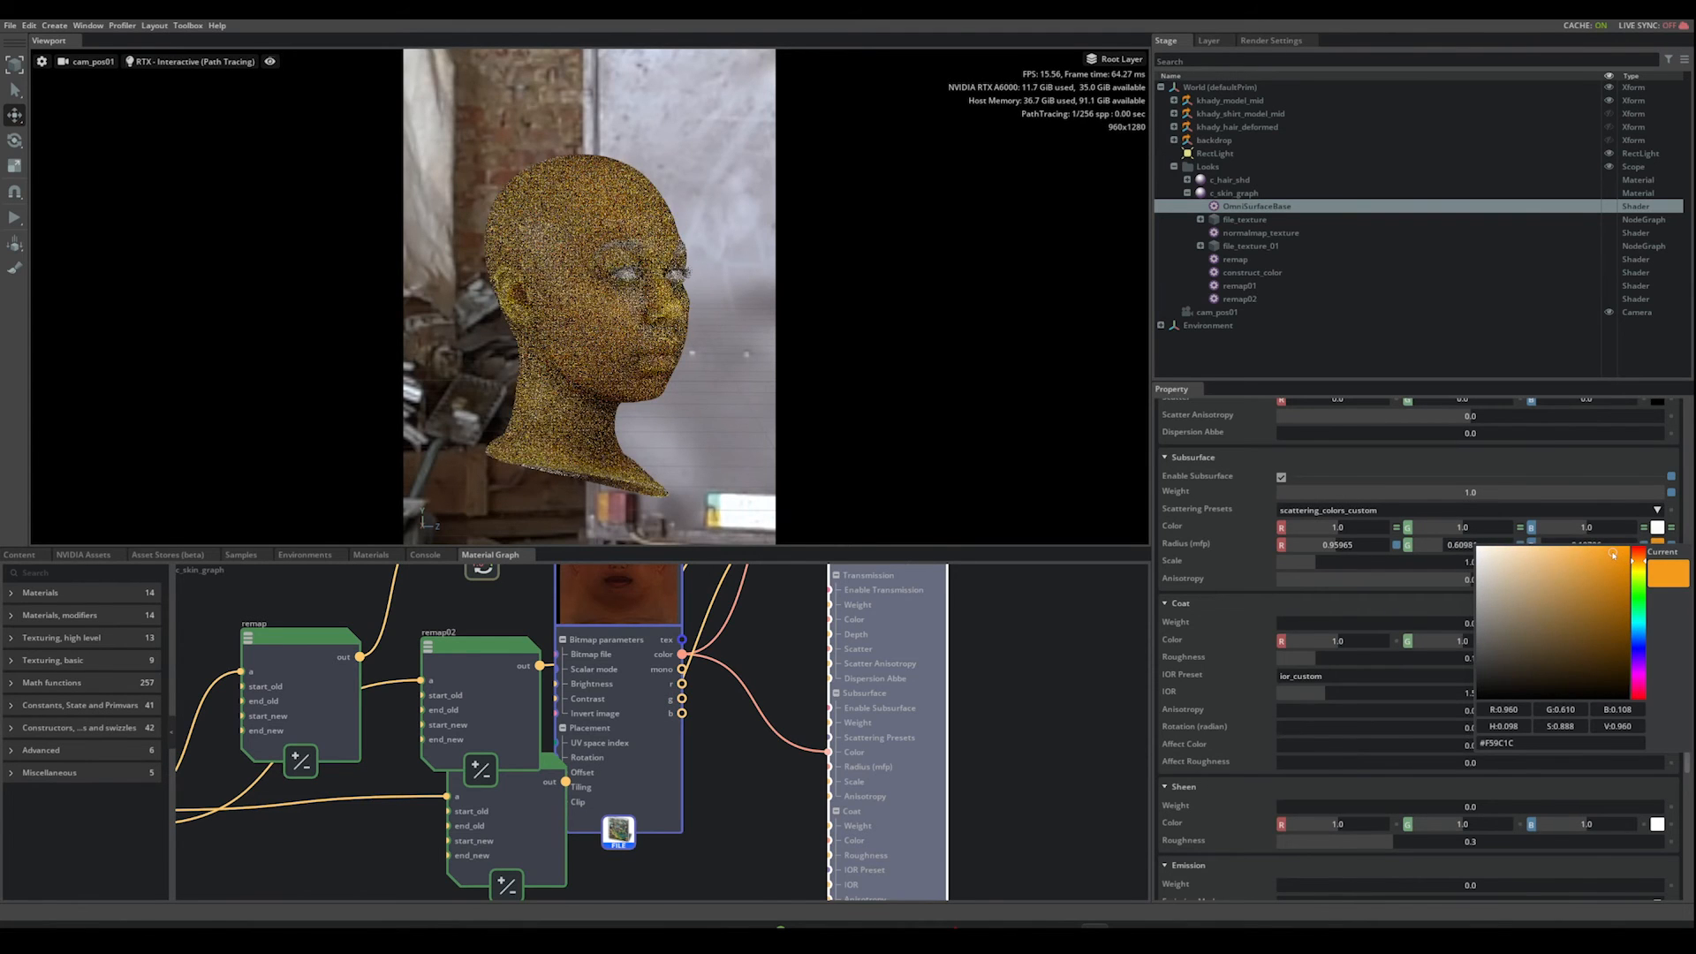
{"action": "left_click", "coordinate": [1044, 662]}
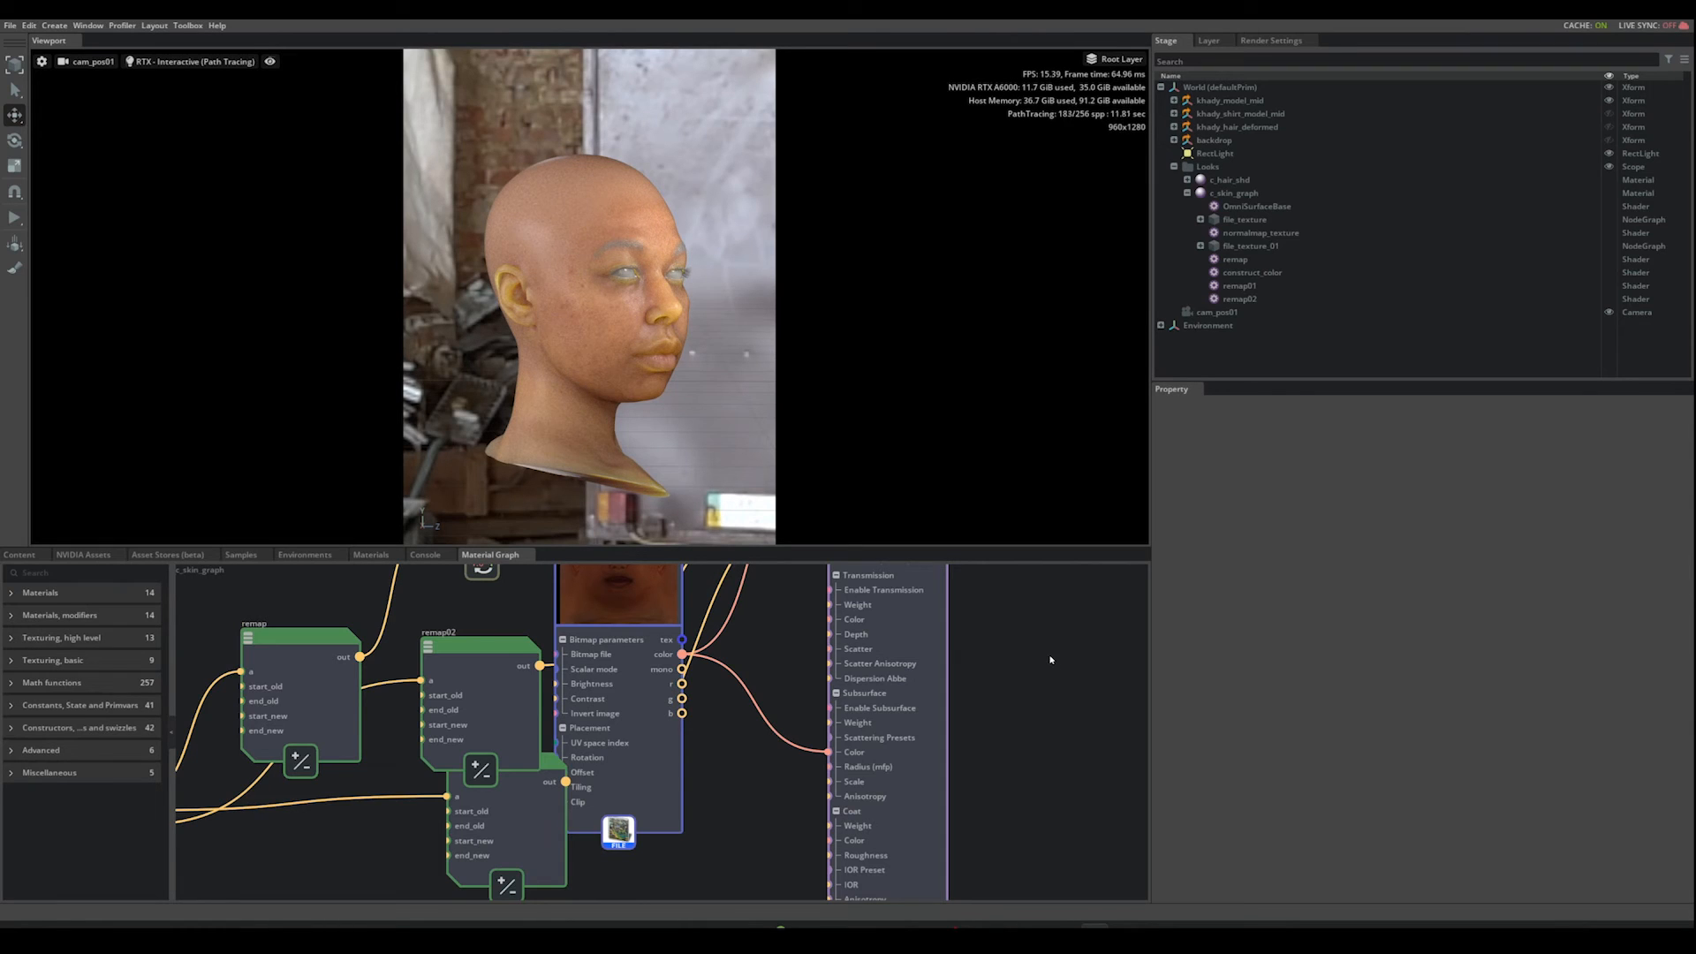
Step: Move the OmniSurfaceBase node to the right, widening the gap between it and the albedo texture node
{"action": "middle_click_drag", "start_coordinate": [1046, 692], "coordinate": [1055, 668]}
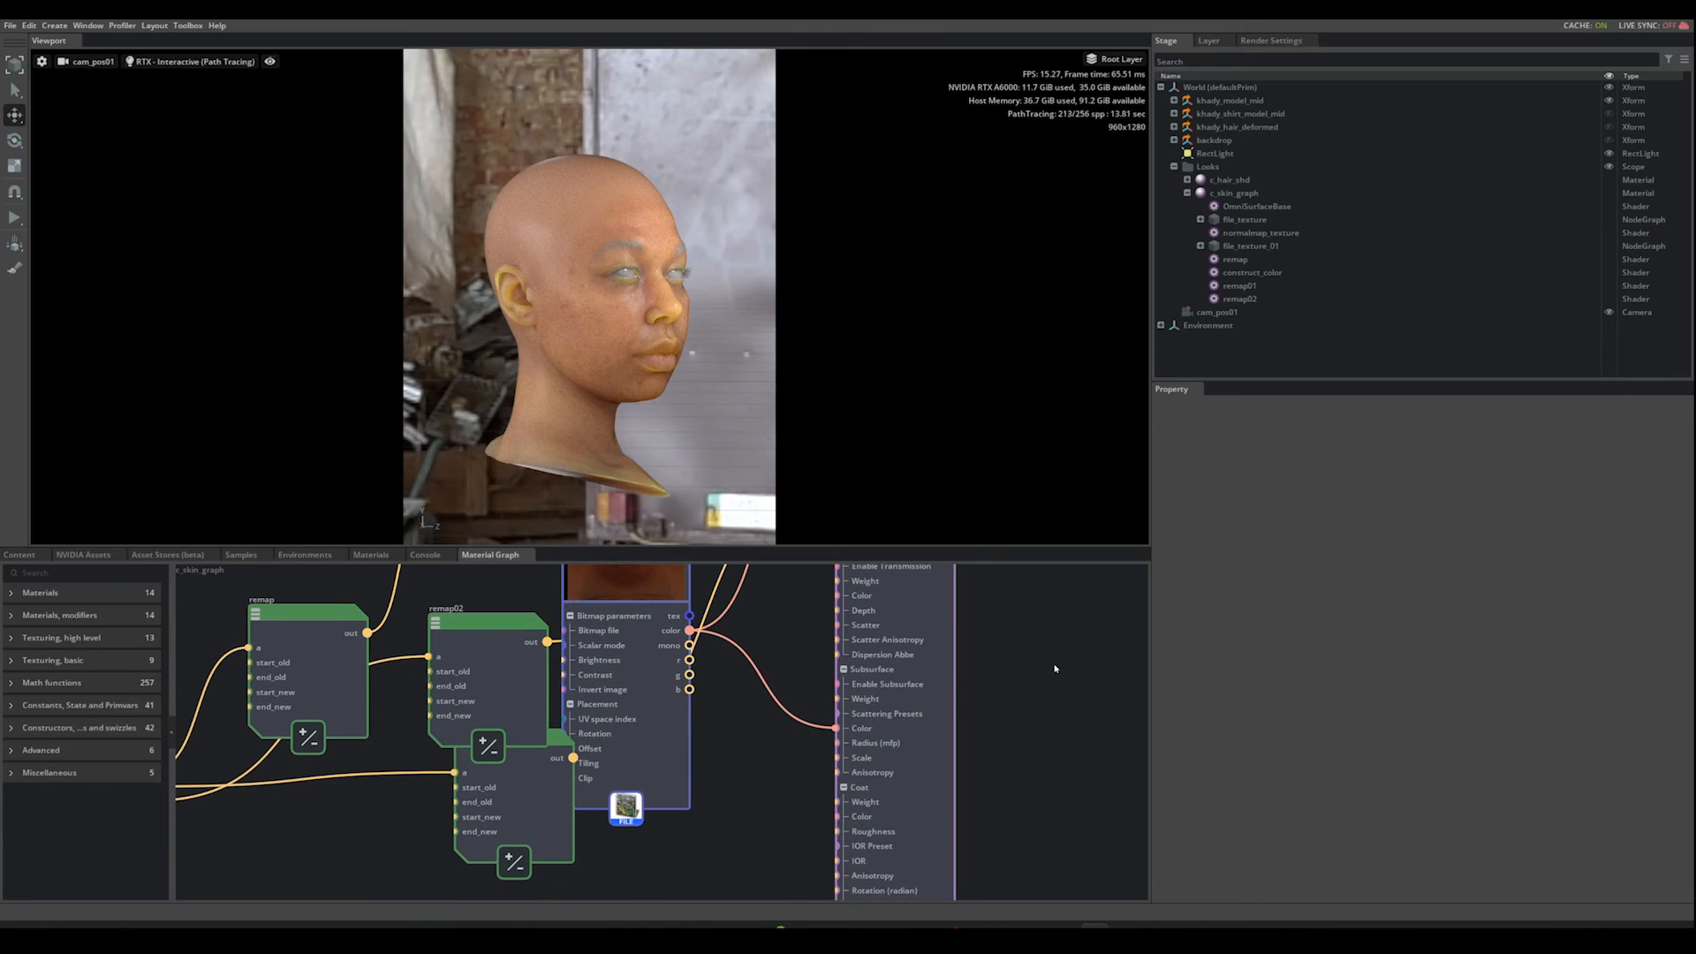
{"action": "scroll", "coordinate": [1002, 711], "scroll_direction": "down", "scroll_amount": 3}
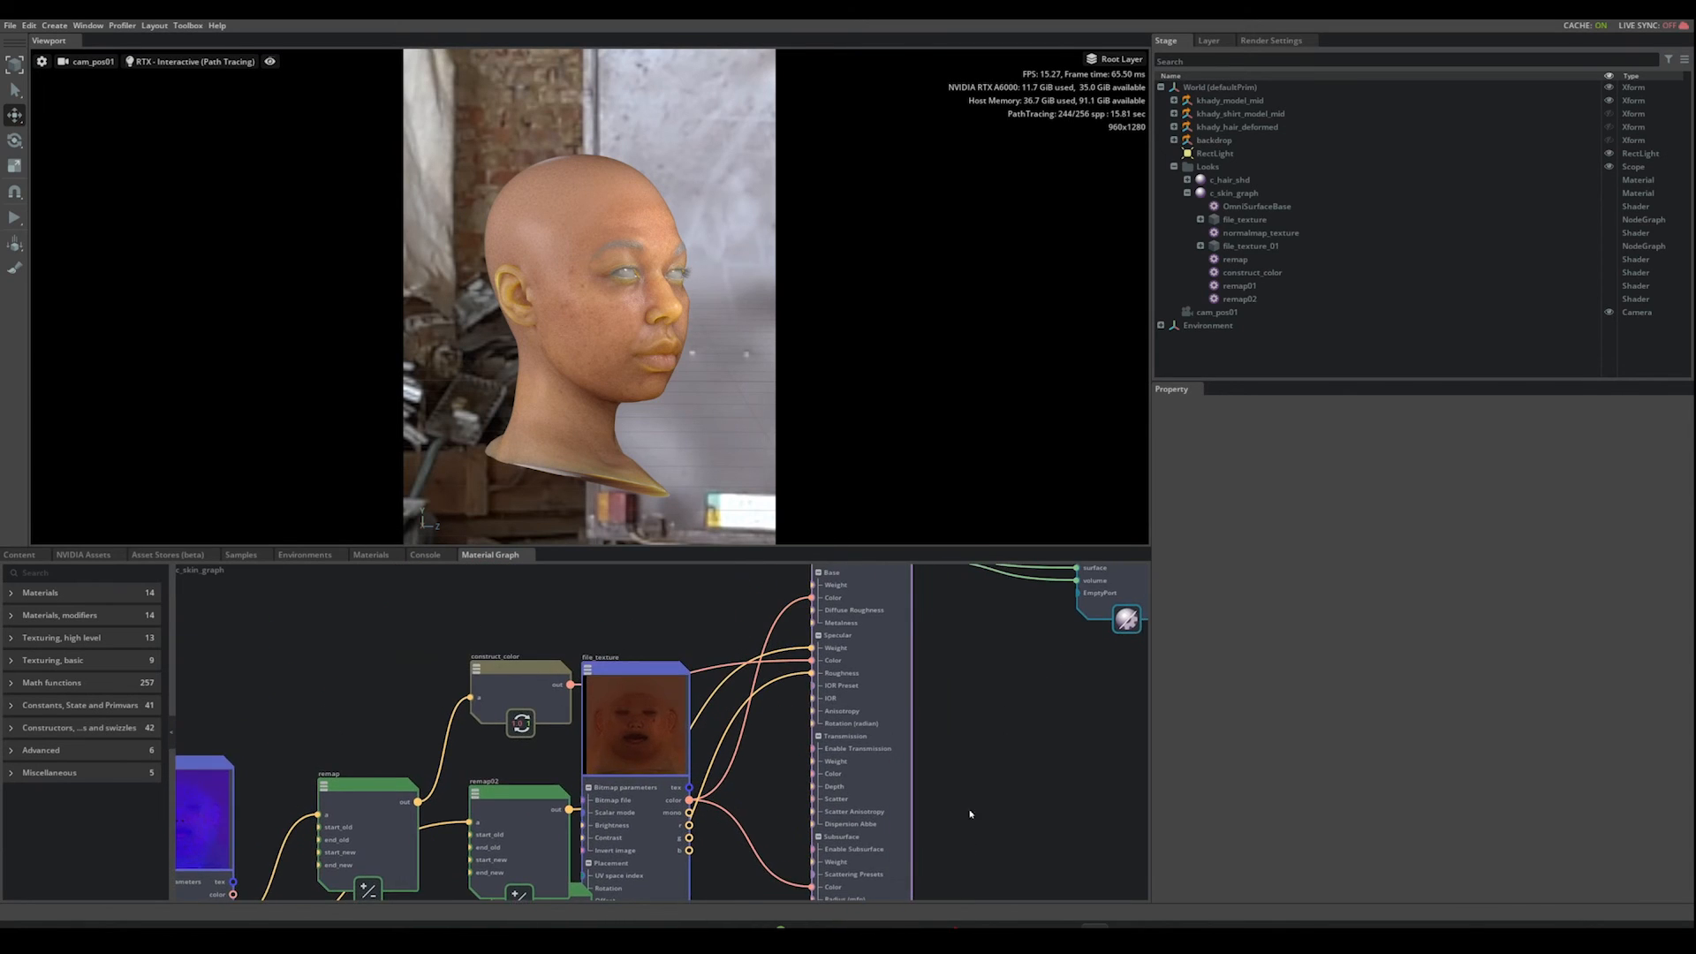
{"action": "scroll", "coordinate": [918, 711], "scroll_direction": "up", "scroll_amount": 2}
{"action": "left_click_drag", "start_coordinate": [830, 624], "coordinate": [947, 640]}
{"action": "middle_click_drag", "start_coordinate": [821, 883], "coordinate": [883, 742]}
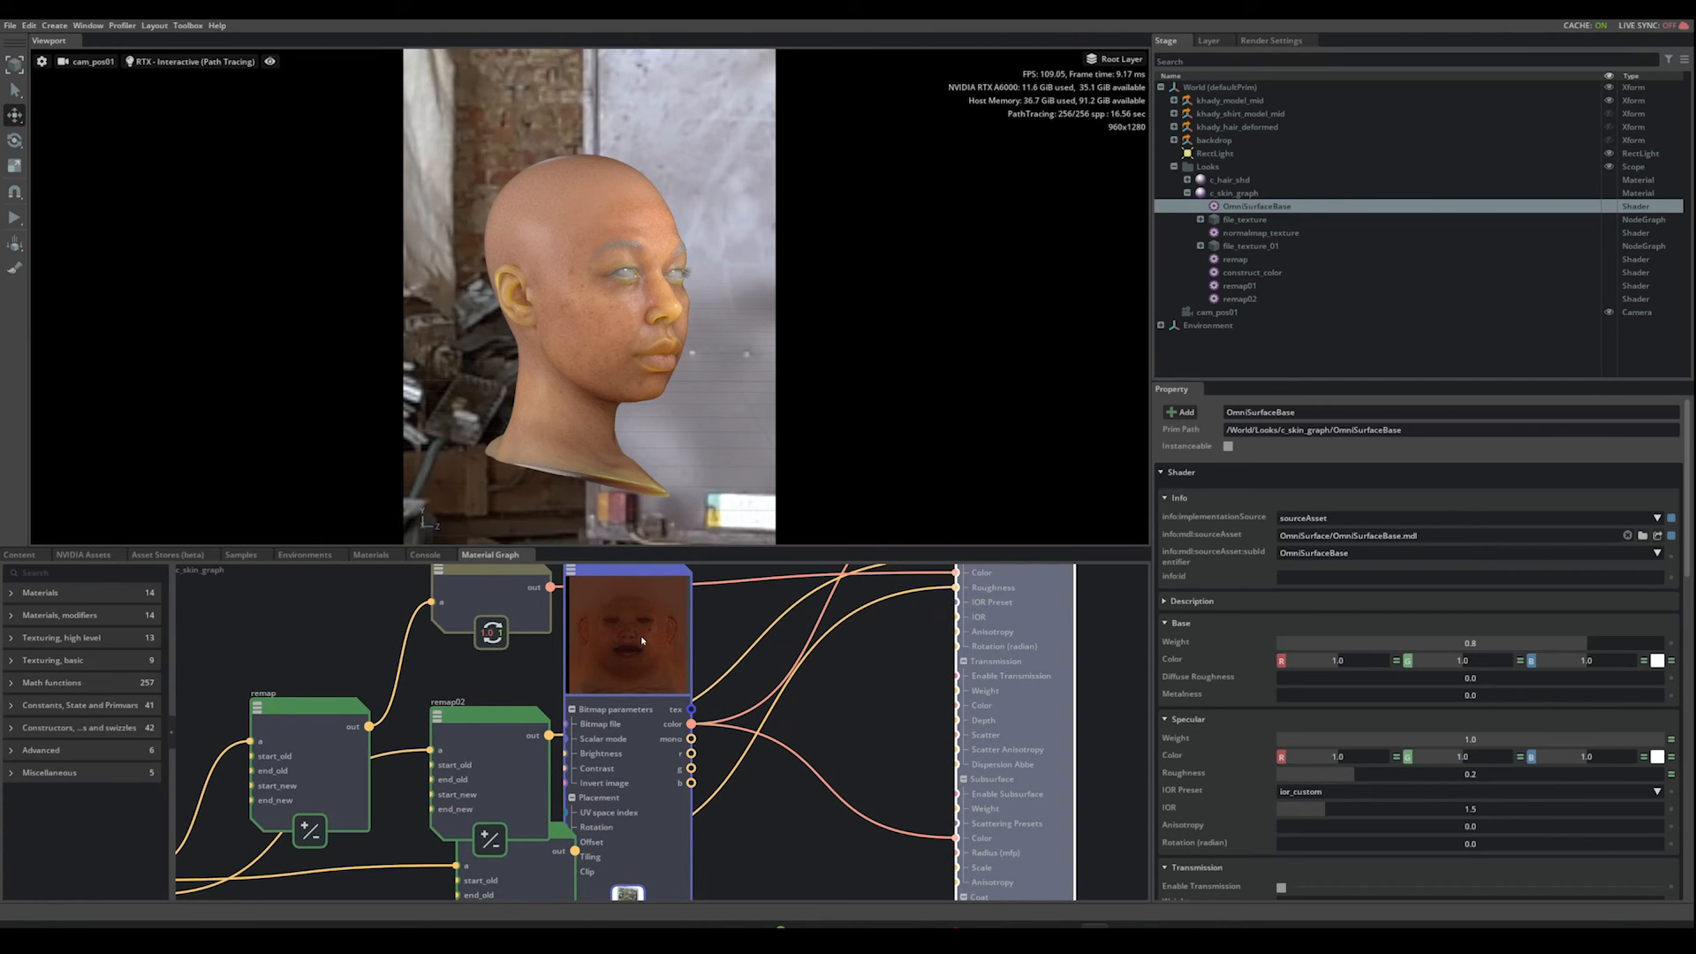
{"action": "middle_click_drag", "start_coordinate": [861, 724], "coordinate": [885, 699]}
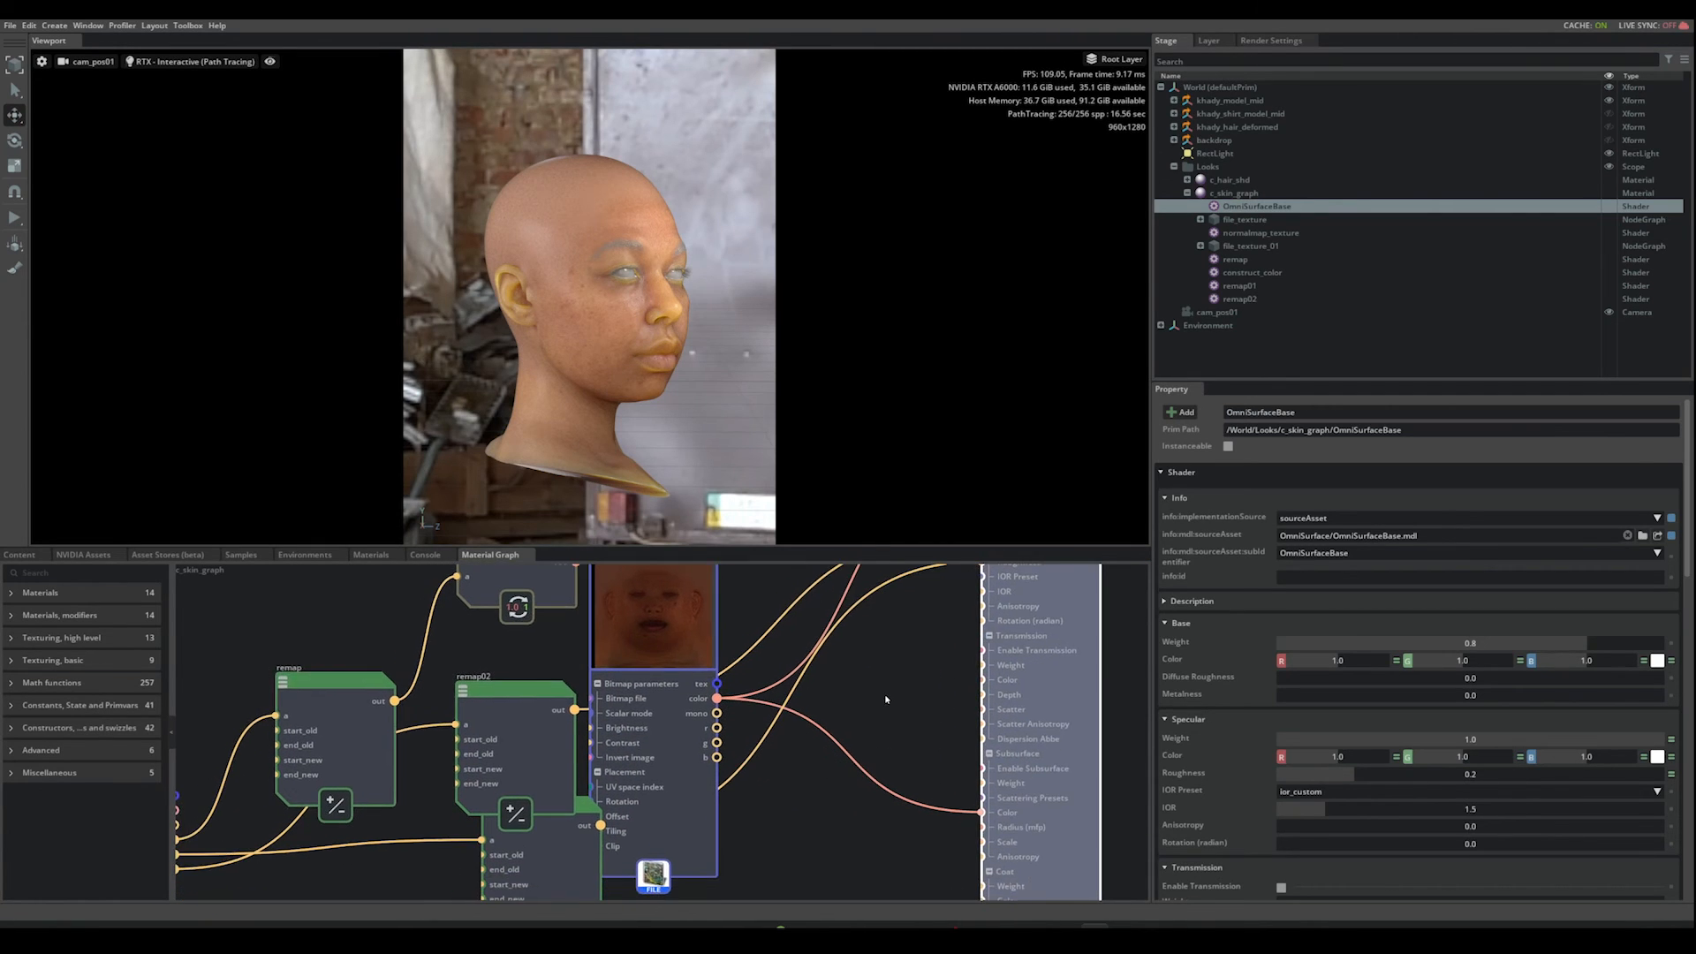
Step: Add a Multiply color node between the albedo texture and OmniSurfaceBase, and connect the texture's color output to its input a
{"action": "left_click", "coordinate": [79, 572]}
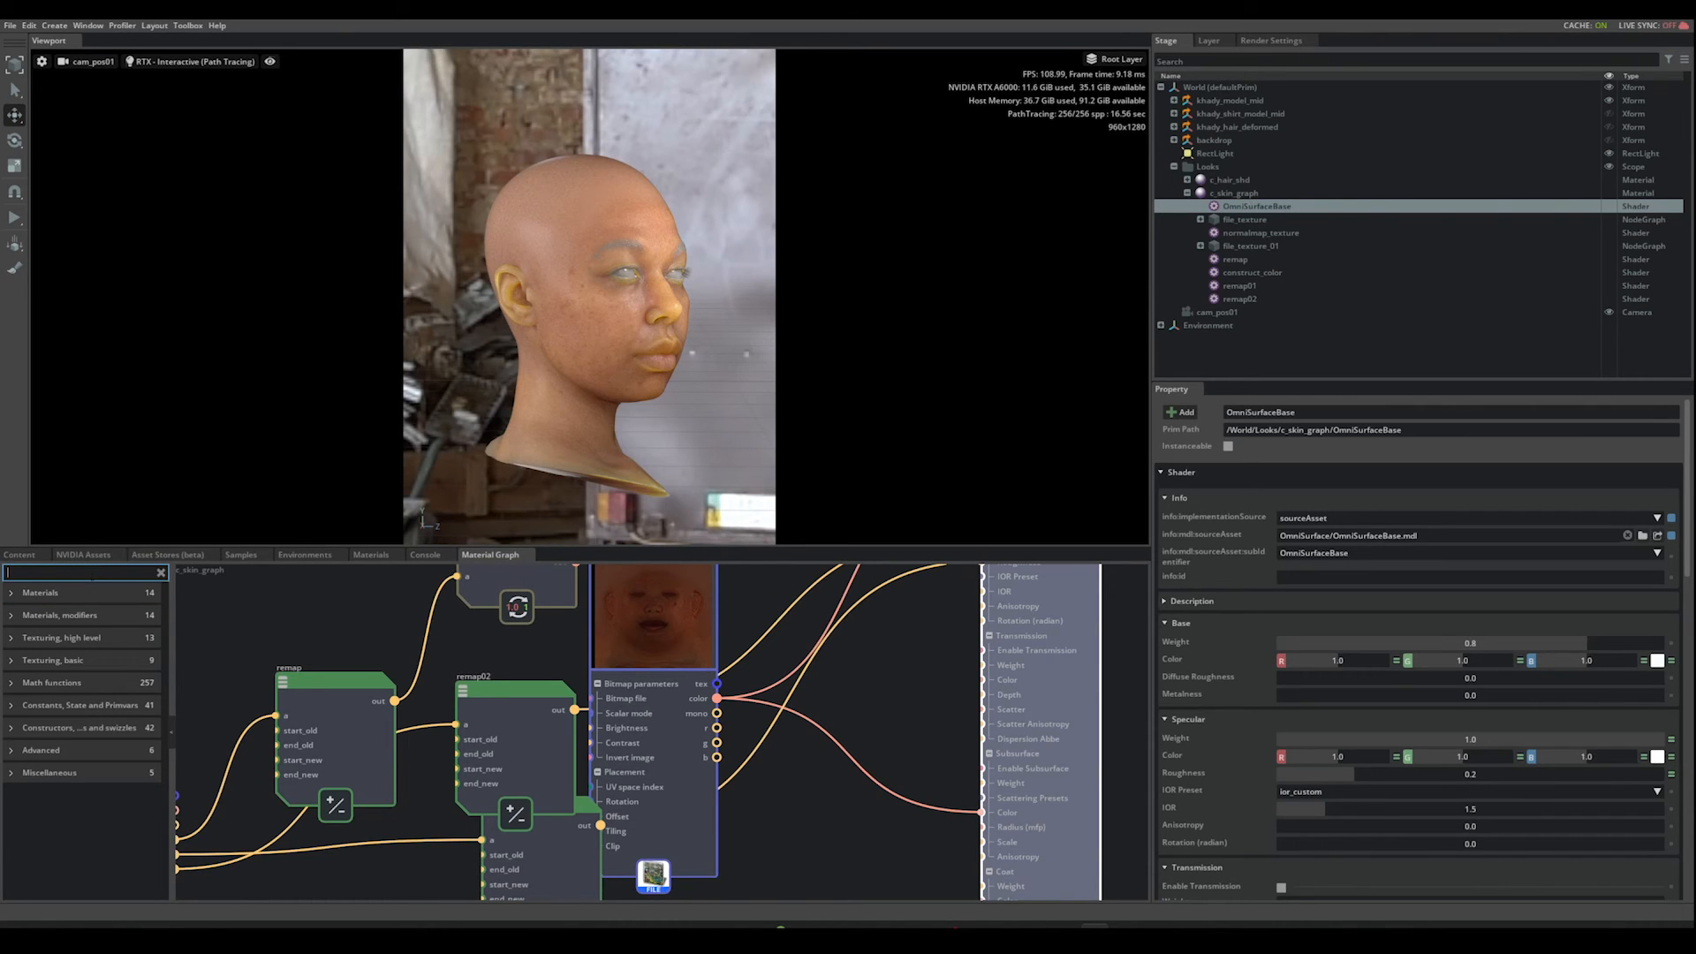
{"action": "type", "text": "multi"}
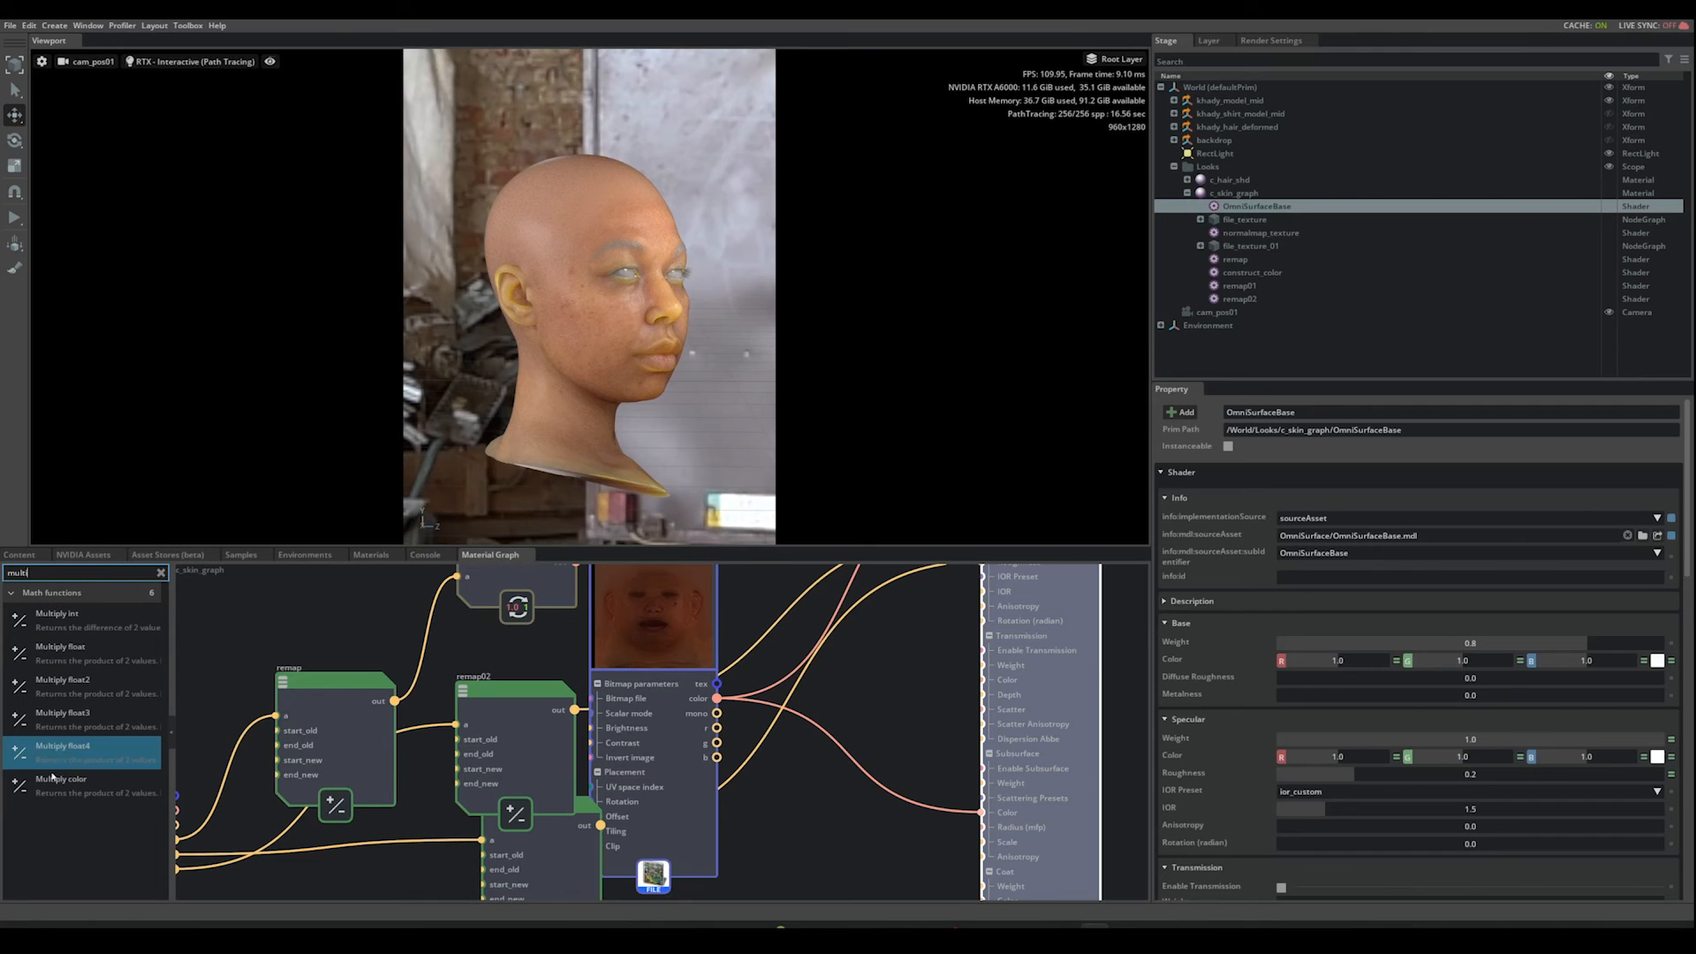
{"action": "left_click_drag", "start_coordinate": [71, 779], "coordinate": [830, 695]}
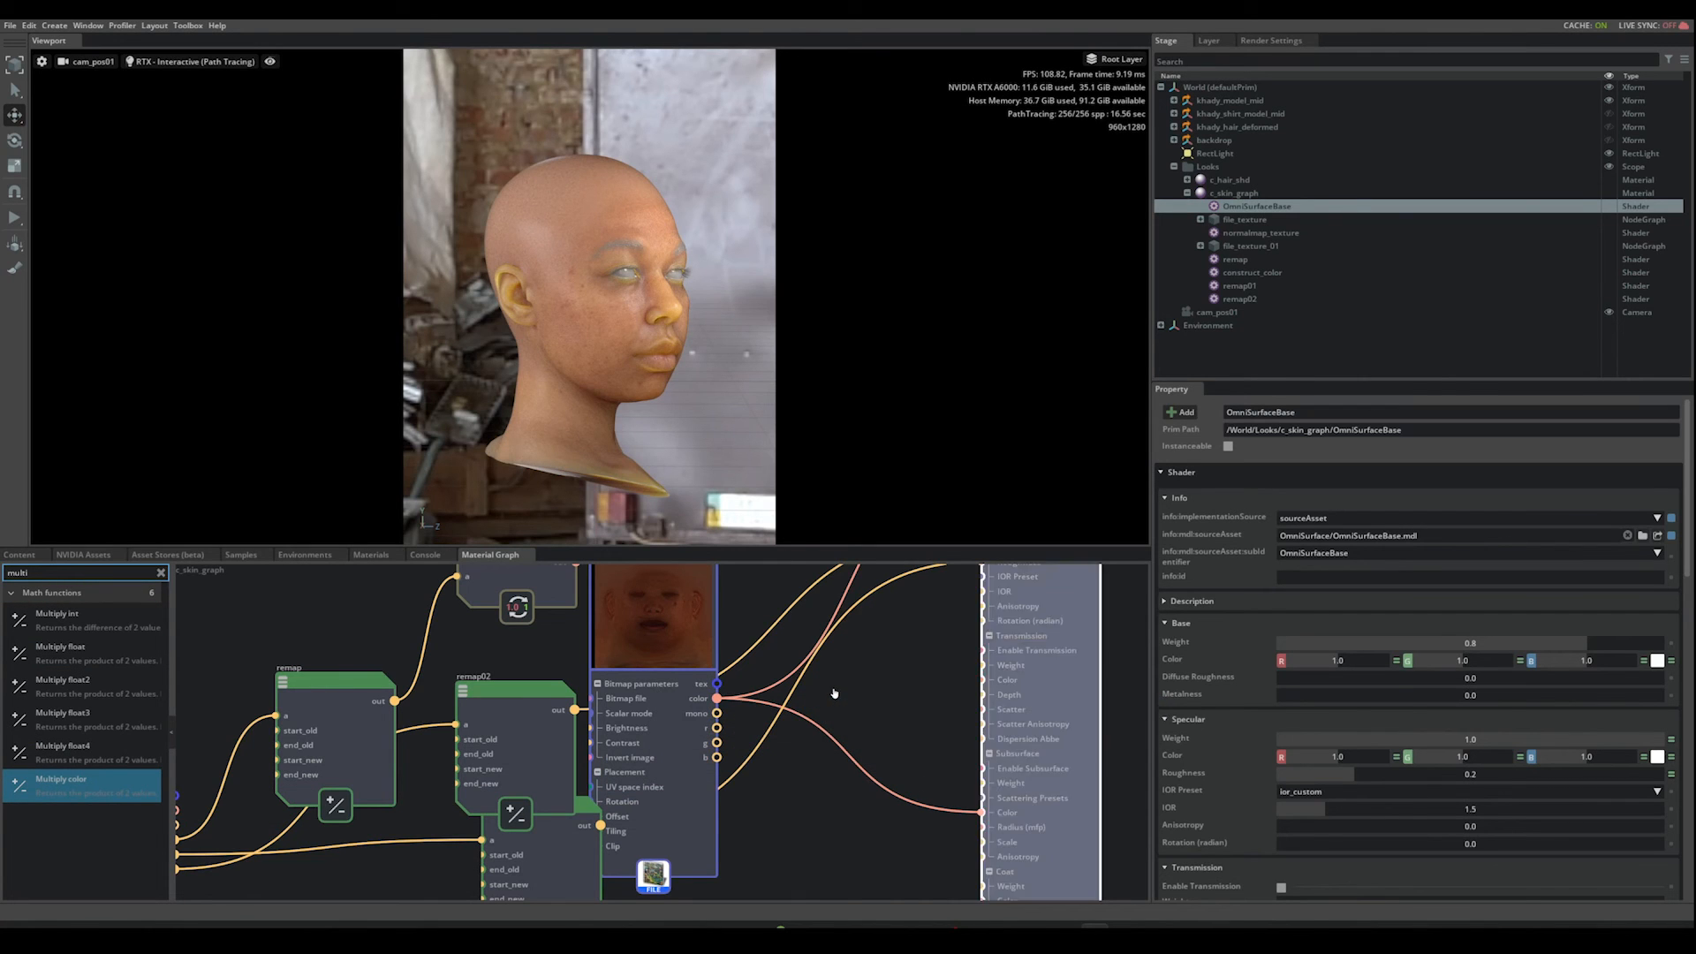
{"action": "scroll", "coordinate": [893, 720], "scroll_direction": "up", "scroll_amount": 2}
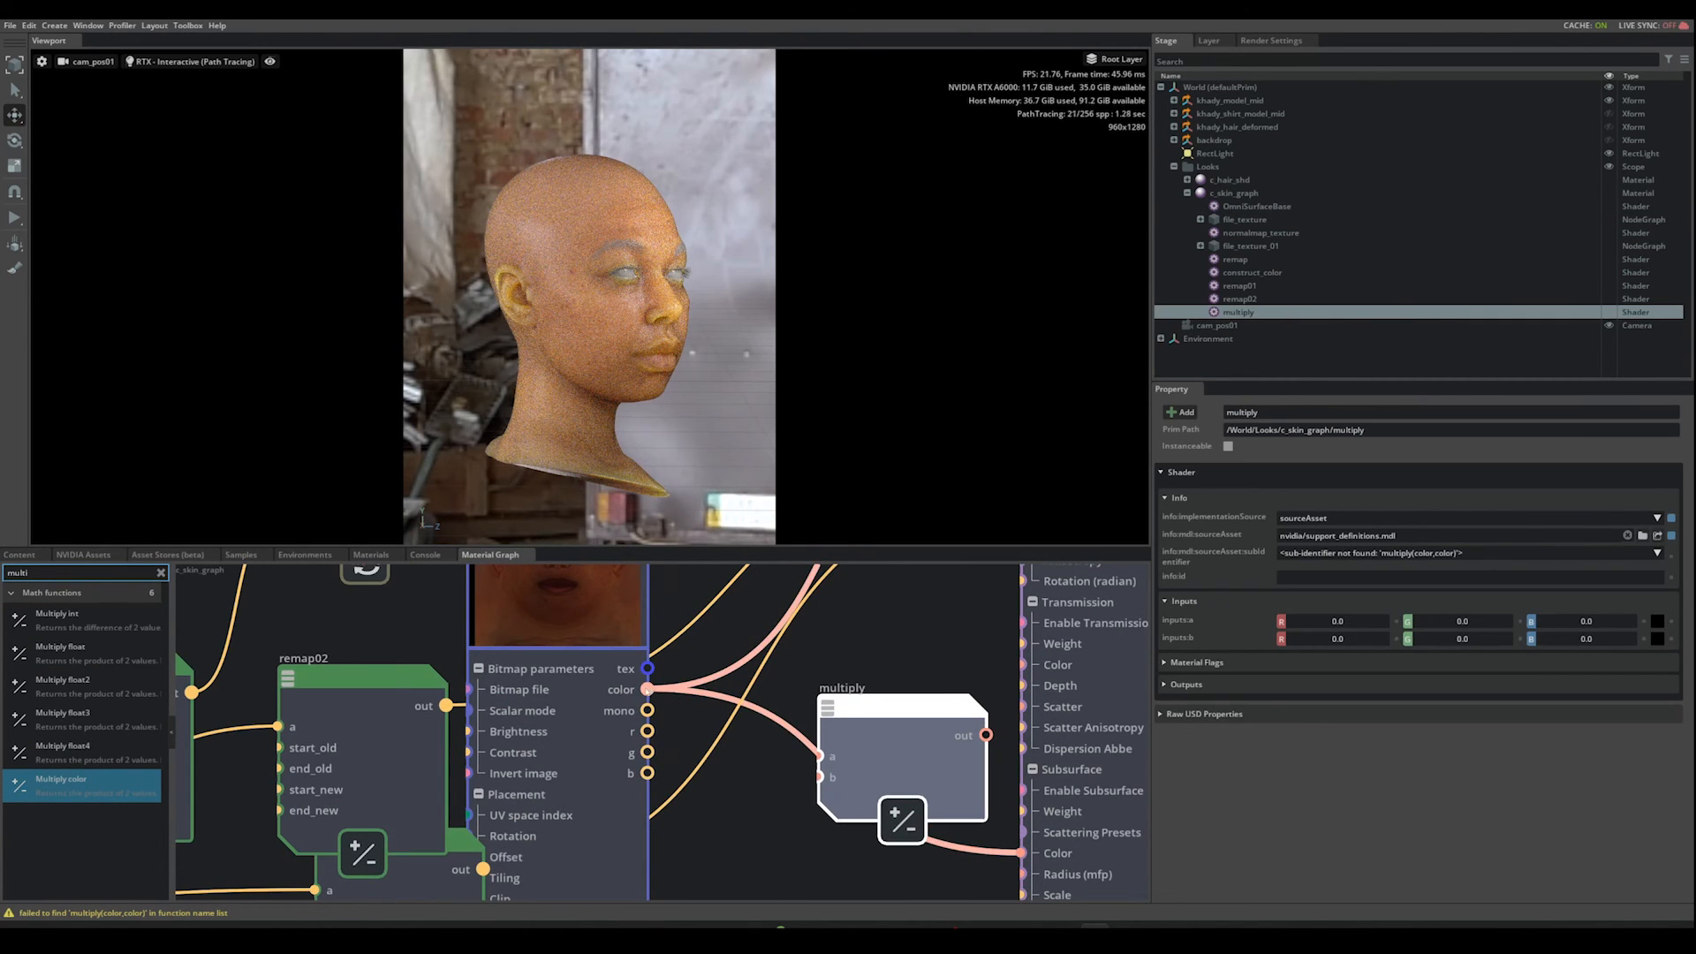
{"action": "left_click_drag", "start_coordinate": [647, 689], "coordinate": [819, 758]}
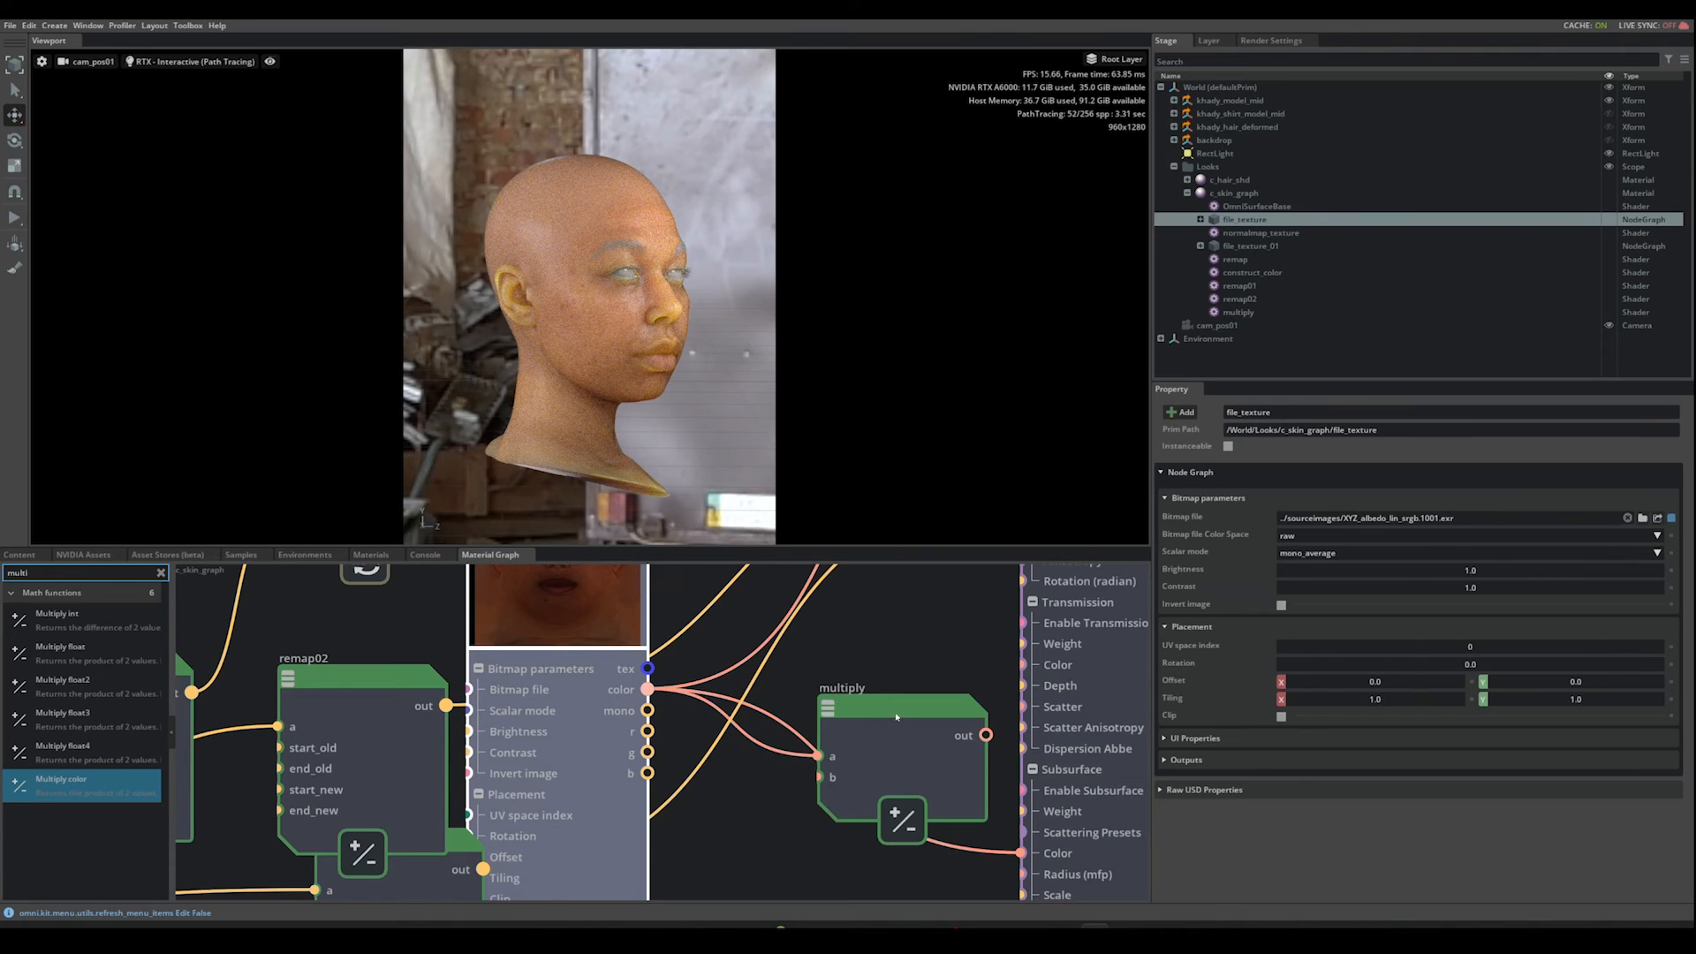
{"action": "left_click_drag", "start_coordinate": [908, 713], "coordinate": [878, 726]}
Step: Set input b of the multiply node to R 1.12, G 0.8 and B 0.4
{"action": "double_click", "coordinate": [1333, 638]}
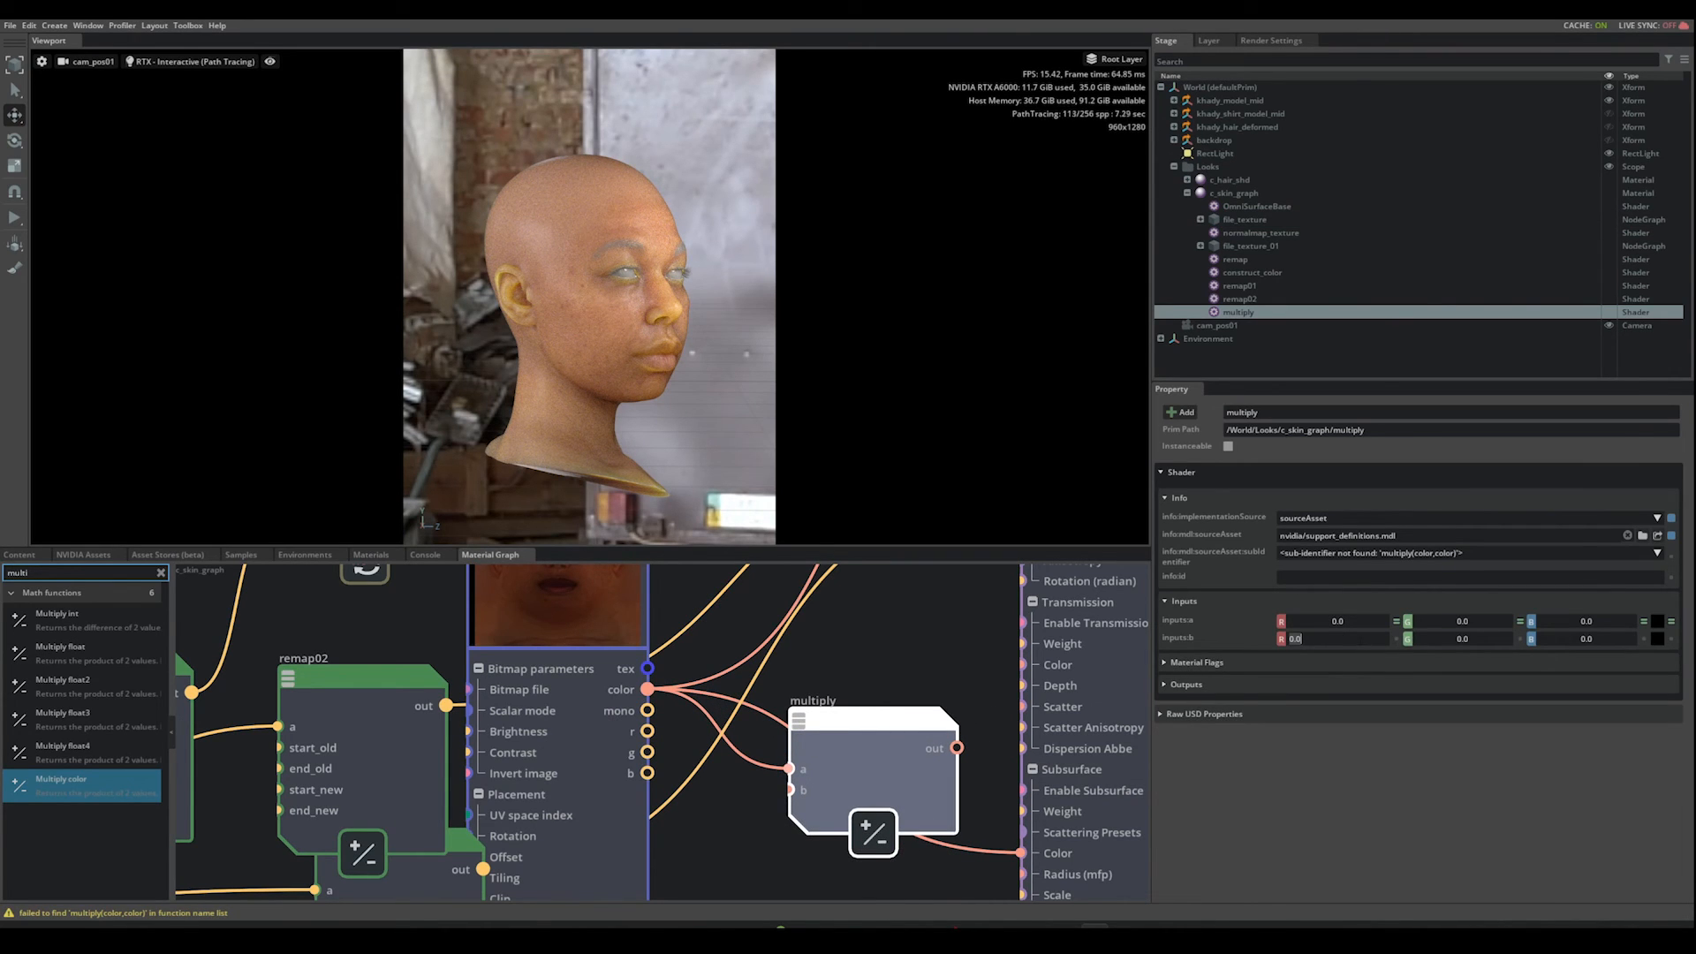
{"action": "type", "text": "1.12"}
{"action": "key", "text": "Tab"}
{"action": "type", "text": "0.8"}
{"action": "key", "text": "Tab"}
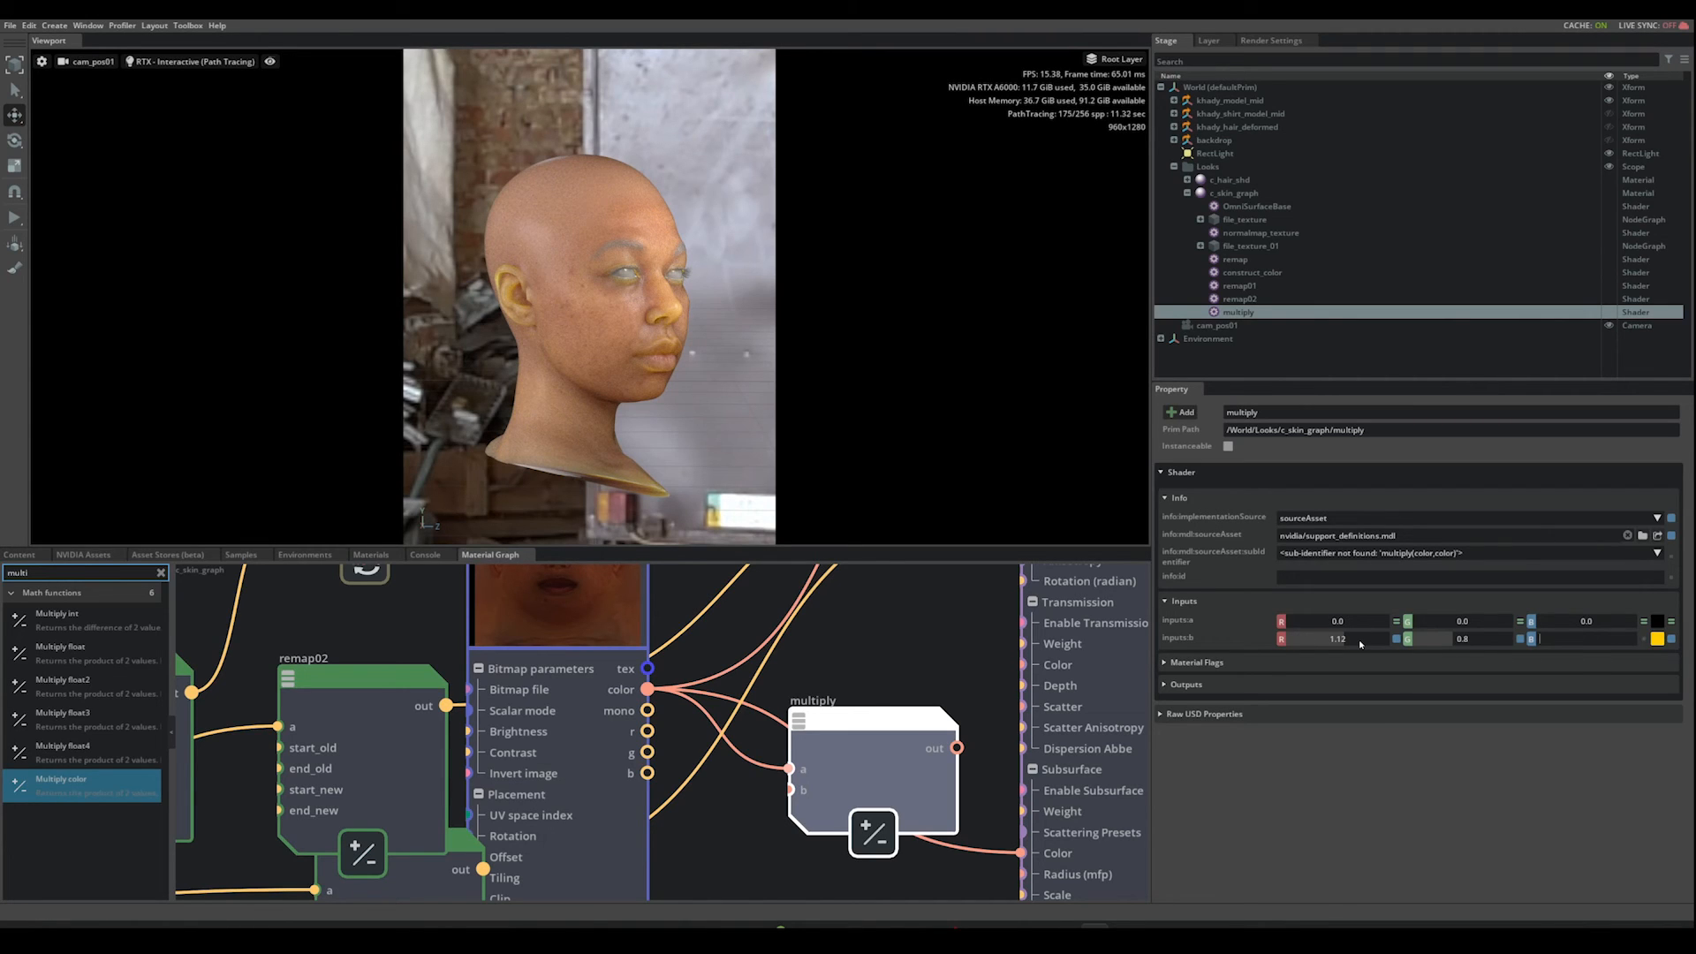
{"action": "type", "text": "0.4"}
{"action": "key", "text": "Return"}
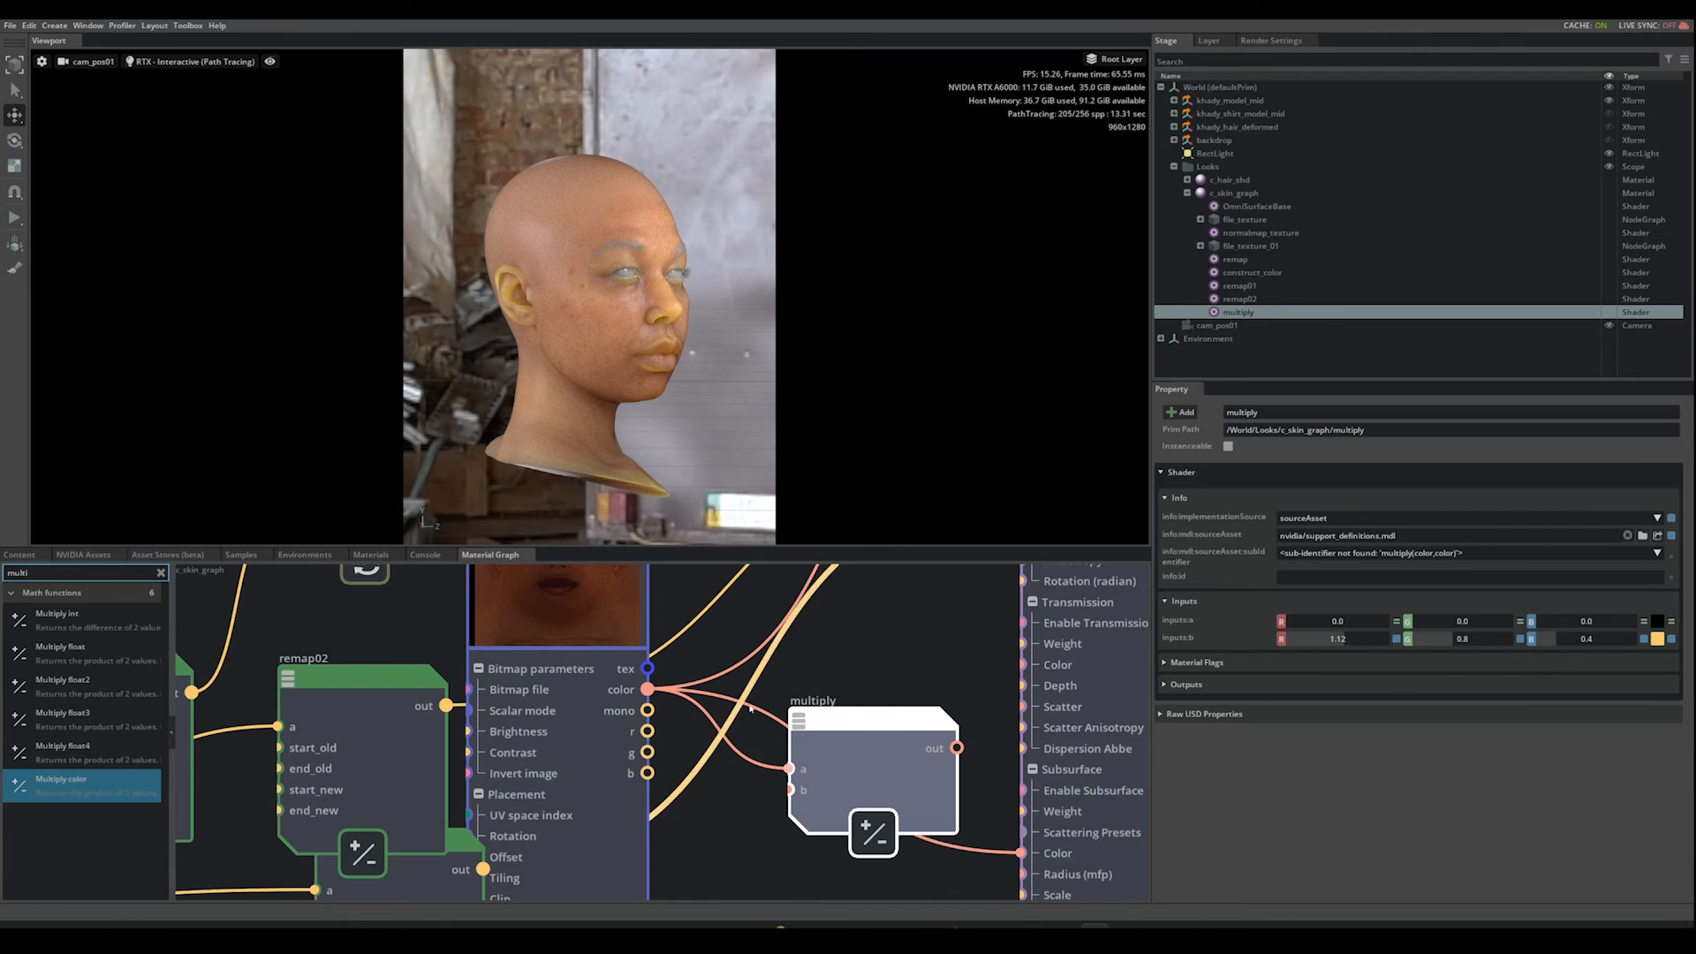
Step: Connect the multiply node's output to the subsurface Radius (mfp) input of the OmniSurfaceBase node
{"action": "scroll", "coordinate": [874, 676], "scroll_direction": "down", "scroll_amount": 4}
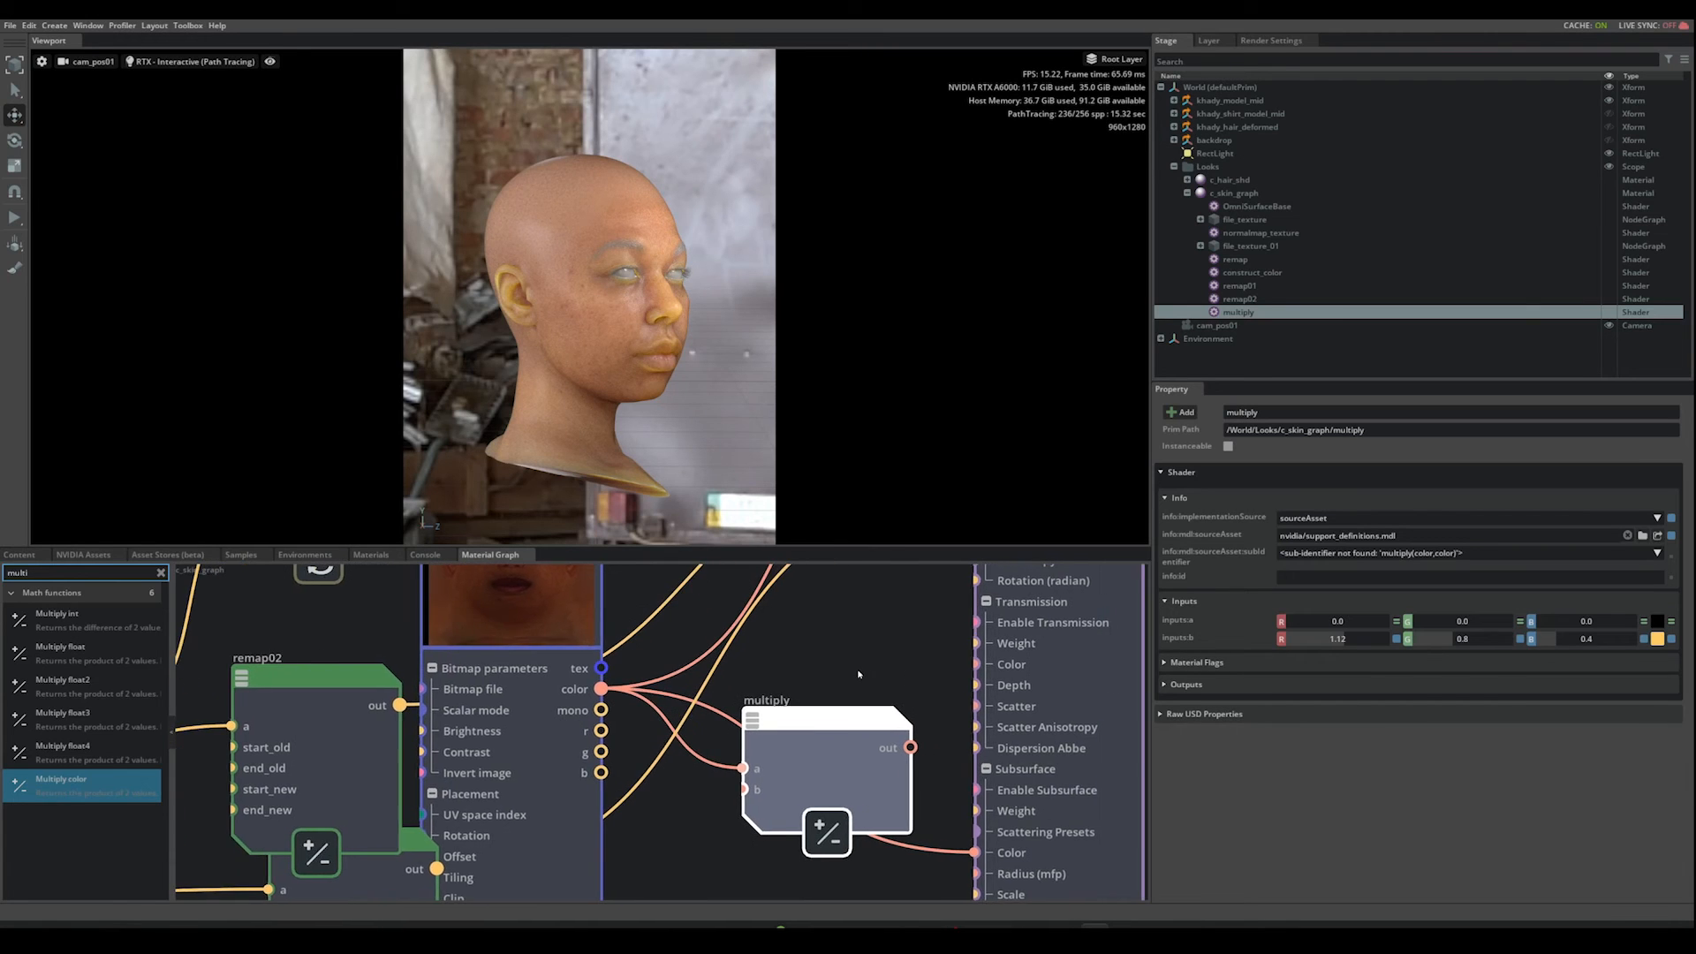
{"action": "left_click_drag", "start_coordinate": [855, 701], "coordinate": [917, 805]}
{"action": "scroll", "coordinate": [1104, 725], "scroll_direction": "up", "scroll_amount": 2}
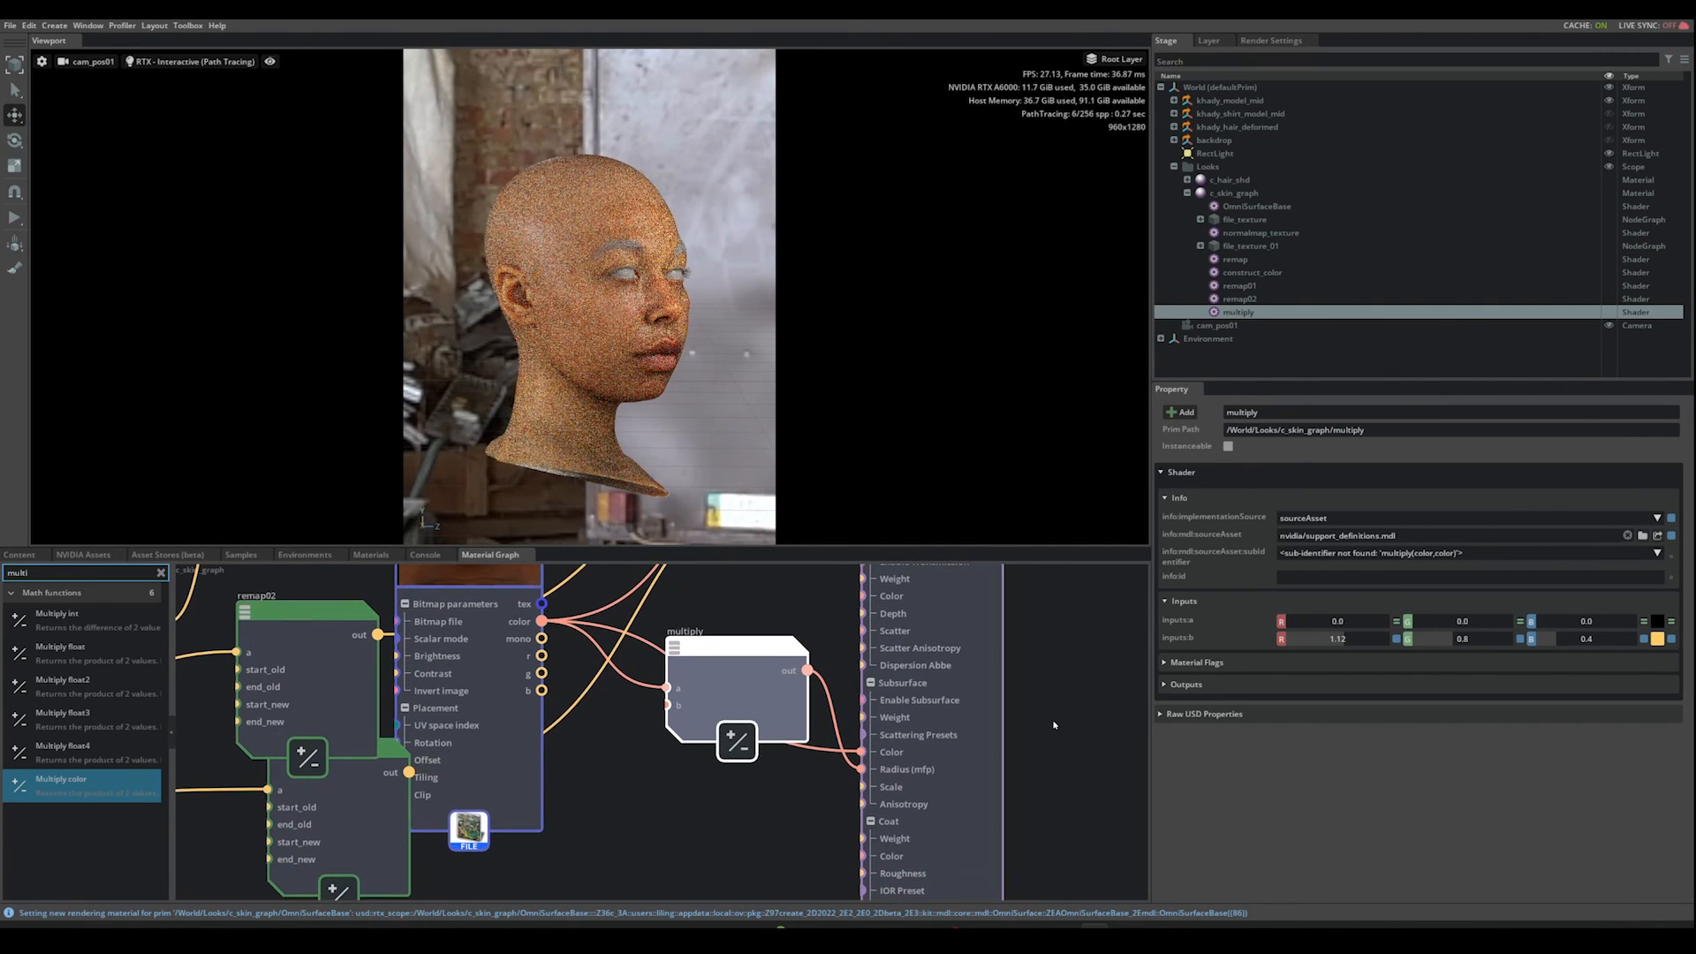
{"action": "middle_click_drag", "start_coordinate": [1046, 674], "coordinate": [1044, 707]}
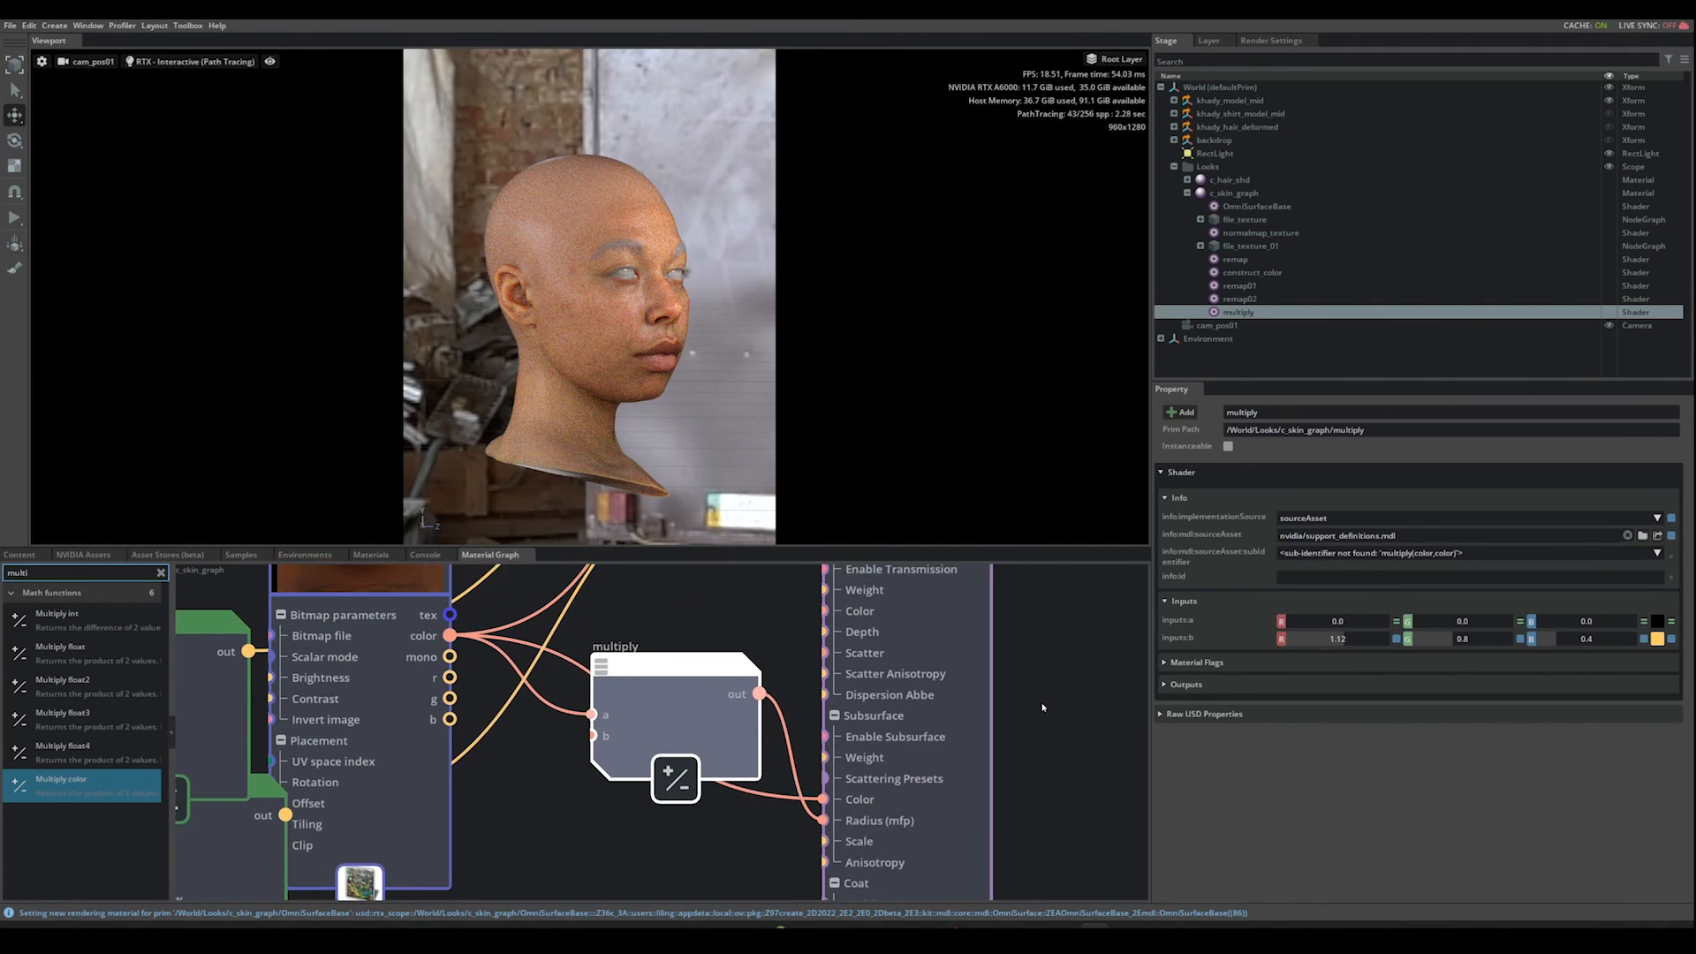
Step: Set the OmniSurfaceBase subsurface Scale to 0.15
{"action": "left_click_drag", "start_coordinate": [1035, 659], "coordinate": [975, 711]}
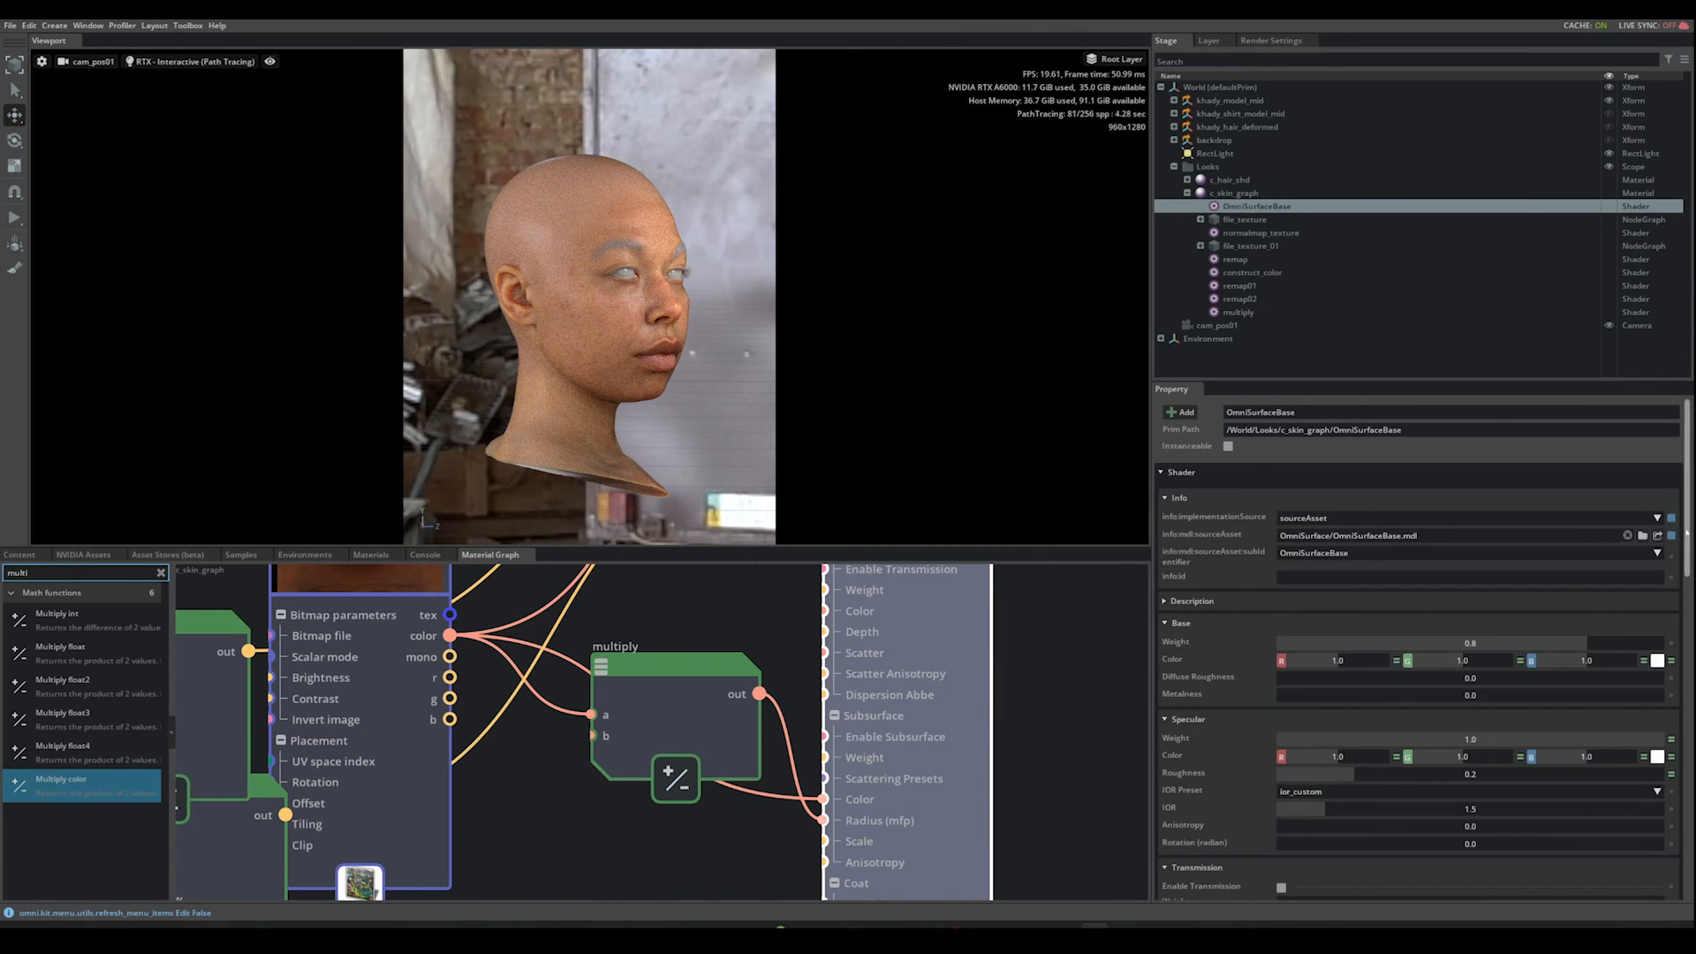
{"action": "scroll", "coordinate": [1672, 543], "scroll_direction": "down", "scroll_amount": 10}
{"action": "scroll", "coordinate": [1413, 645], "scroll_direction": "down", "scroll_amount": 1}
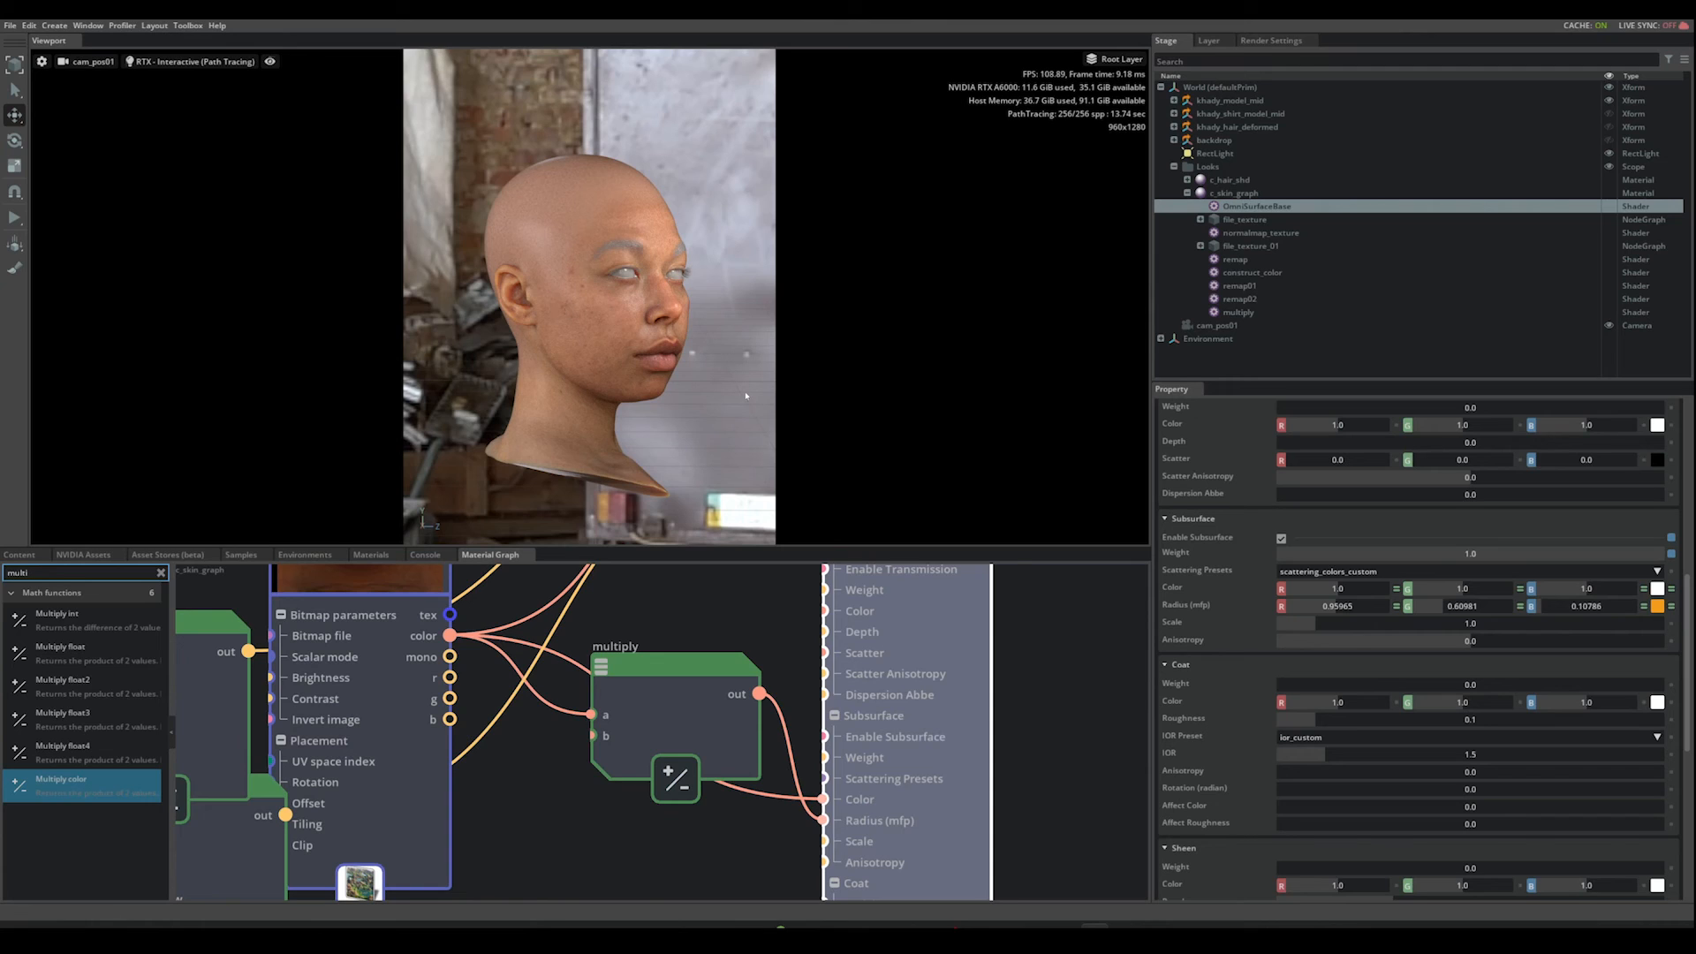
{"action": "double_click", "coordinate": [1418, 623]}
{"action": "type", "text": "0.15"}
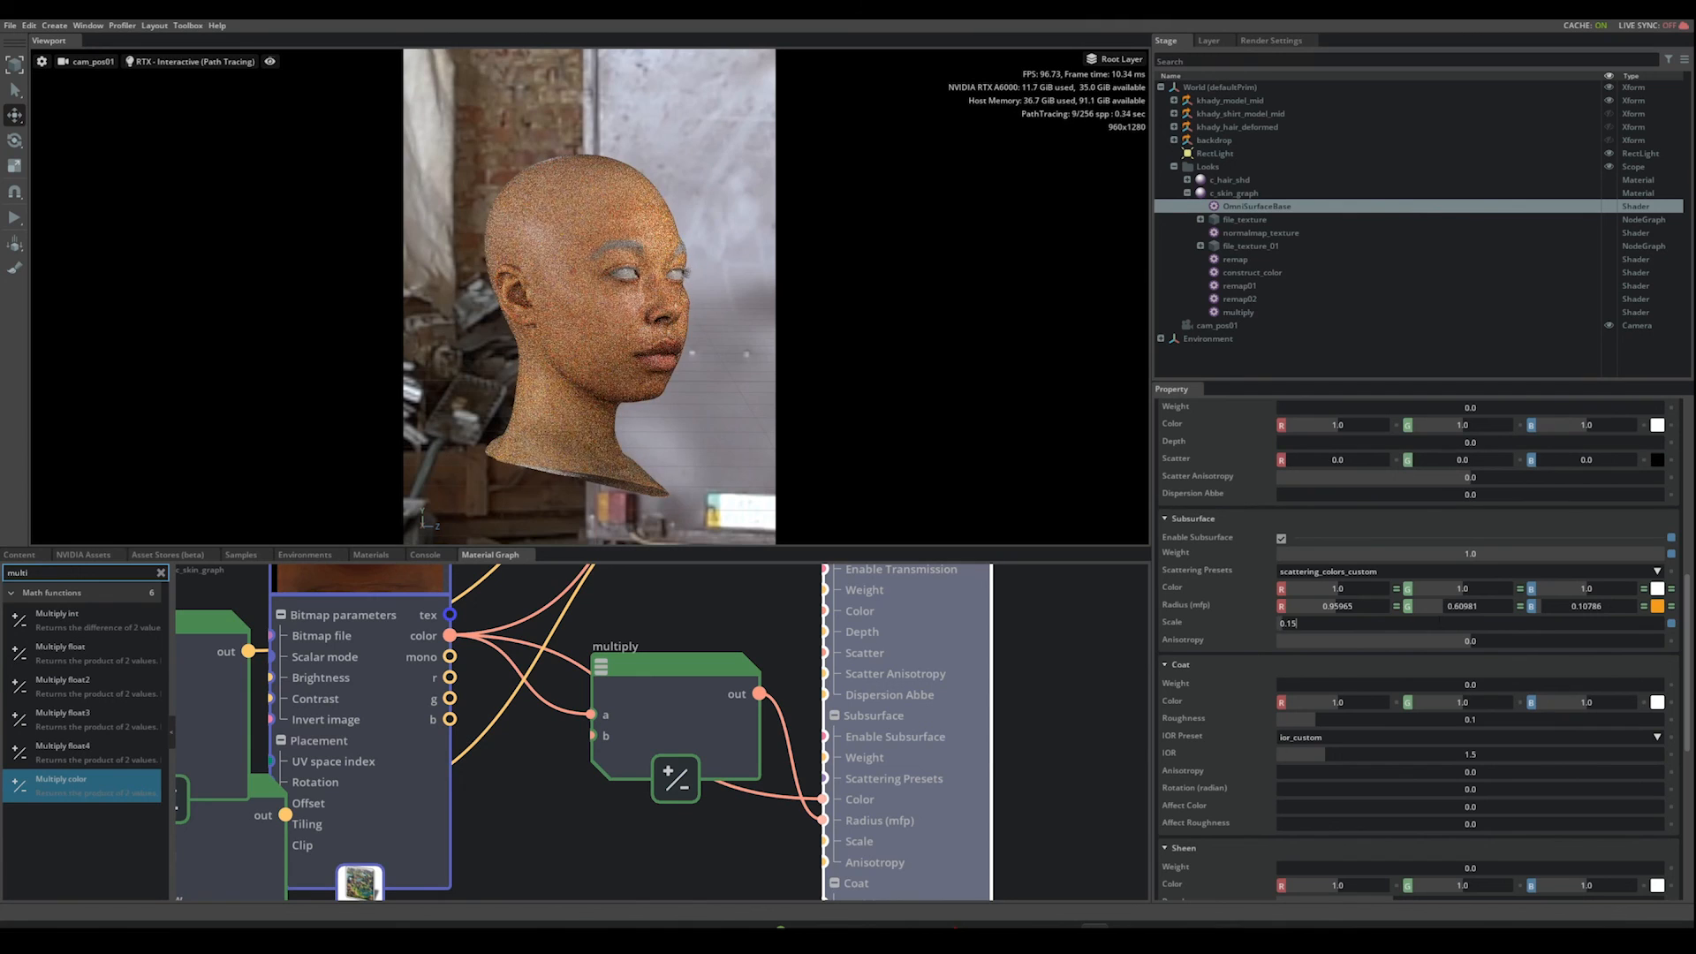
{"action": "key", "text": "Return"}
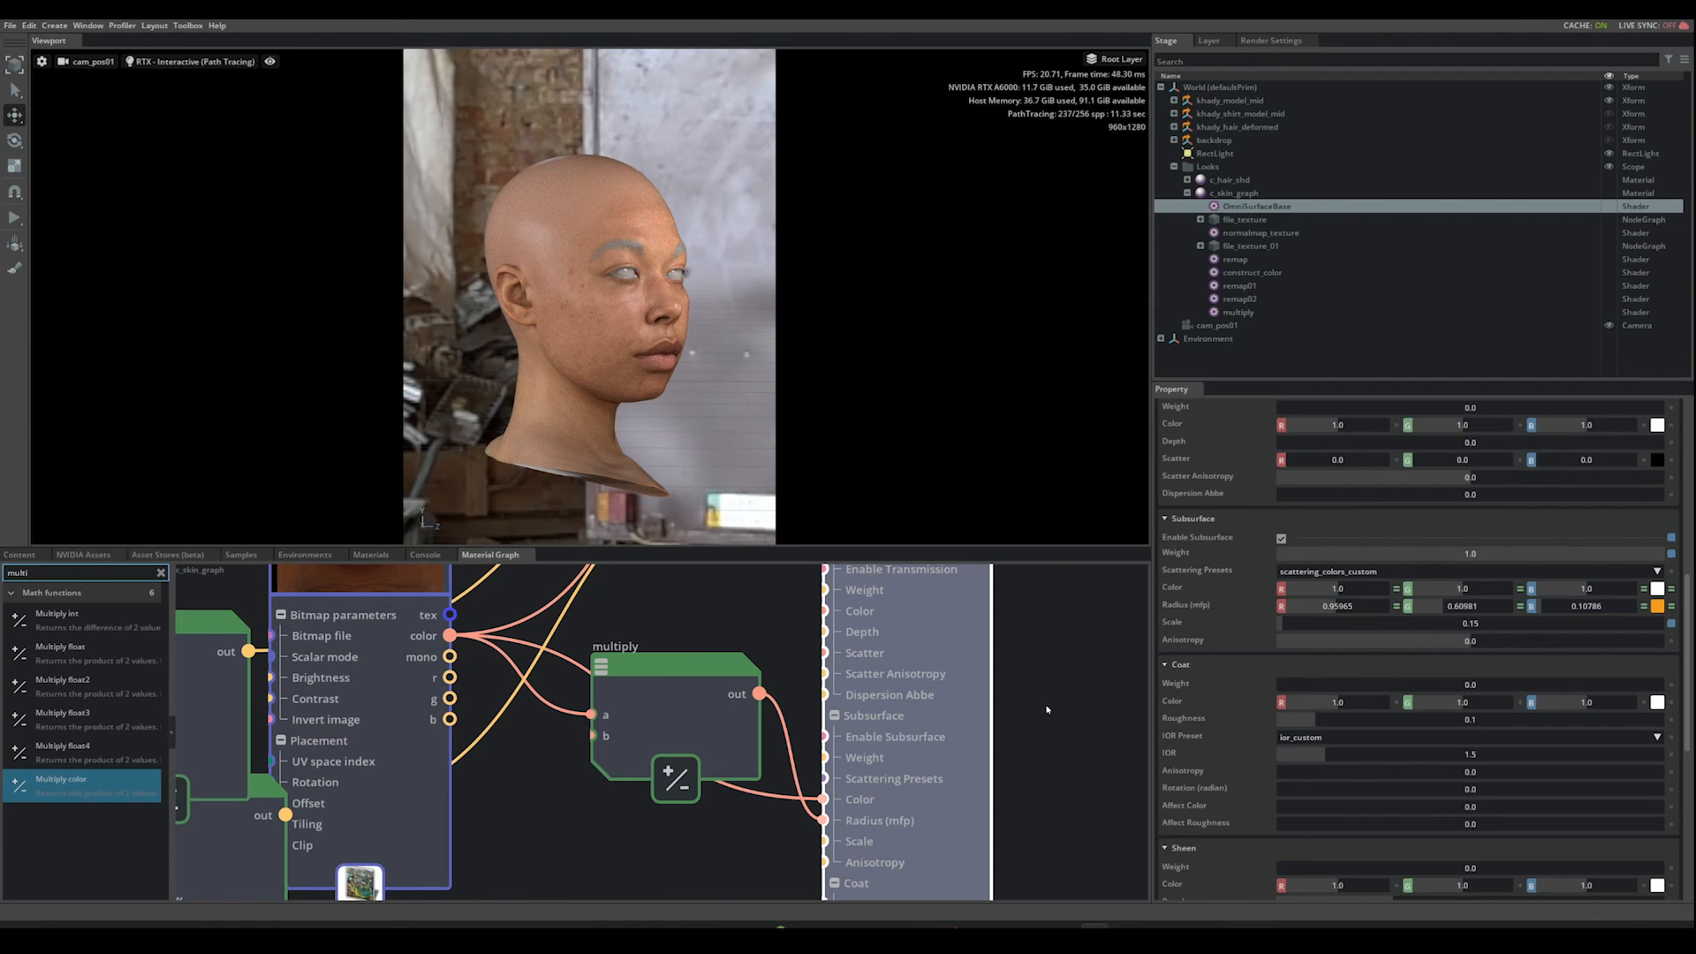
Step: Enlarge the material graph area by reducing the viewport's height
{"action": "scroll", "coordinate": [1050, 727], "scroll_direction": "down", "scroll_amount": 2}
{"action": "scroll", "coordinate": [1035, 686], "scroll_direction": "down", "scroll_amount": 3}
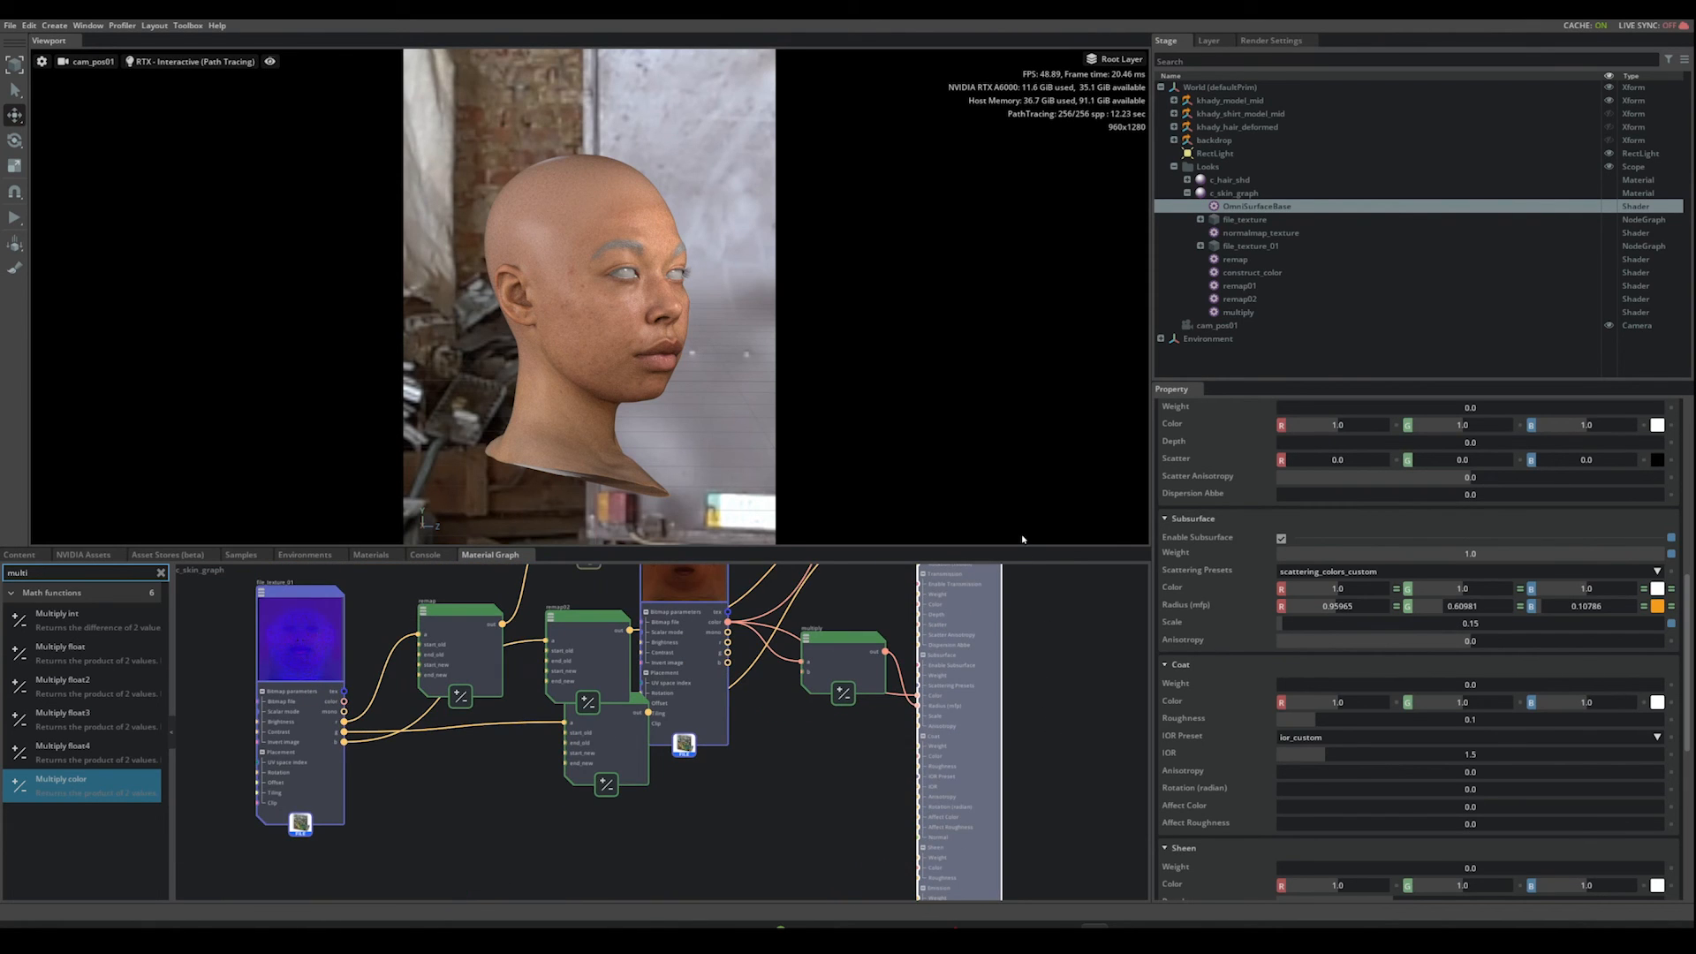
{"action": "left_click_drag", "start_coordinate": [1020, 546], "coordinate": [1025, 507]}
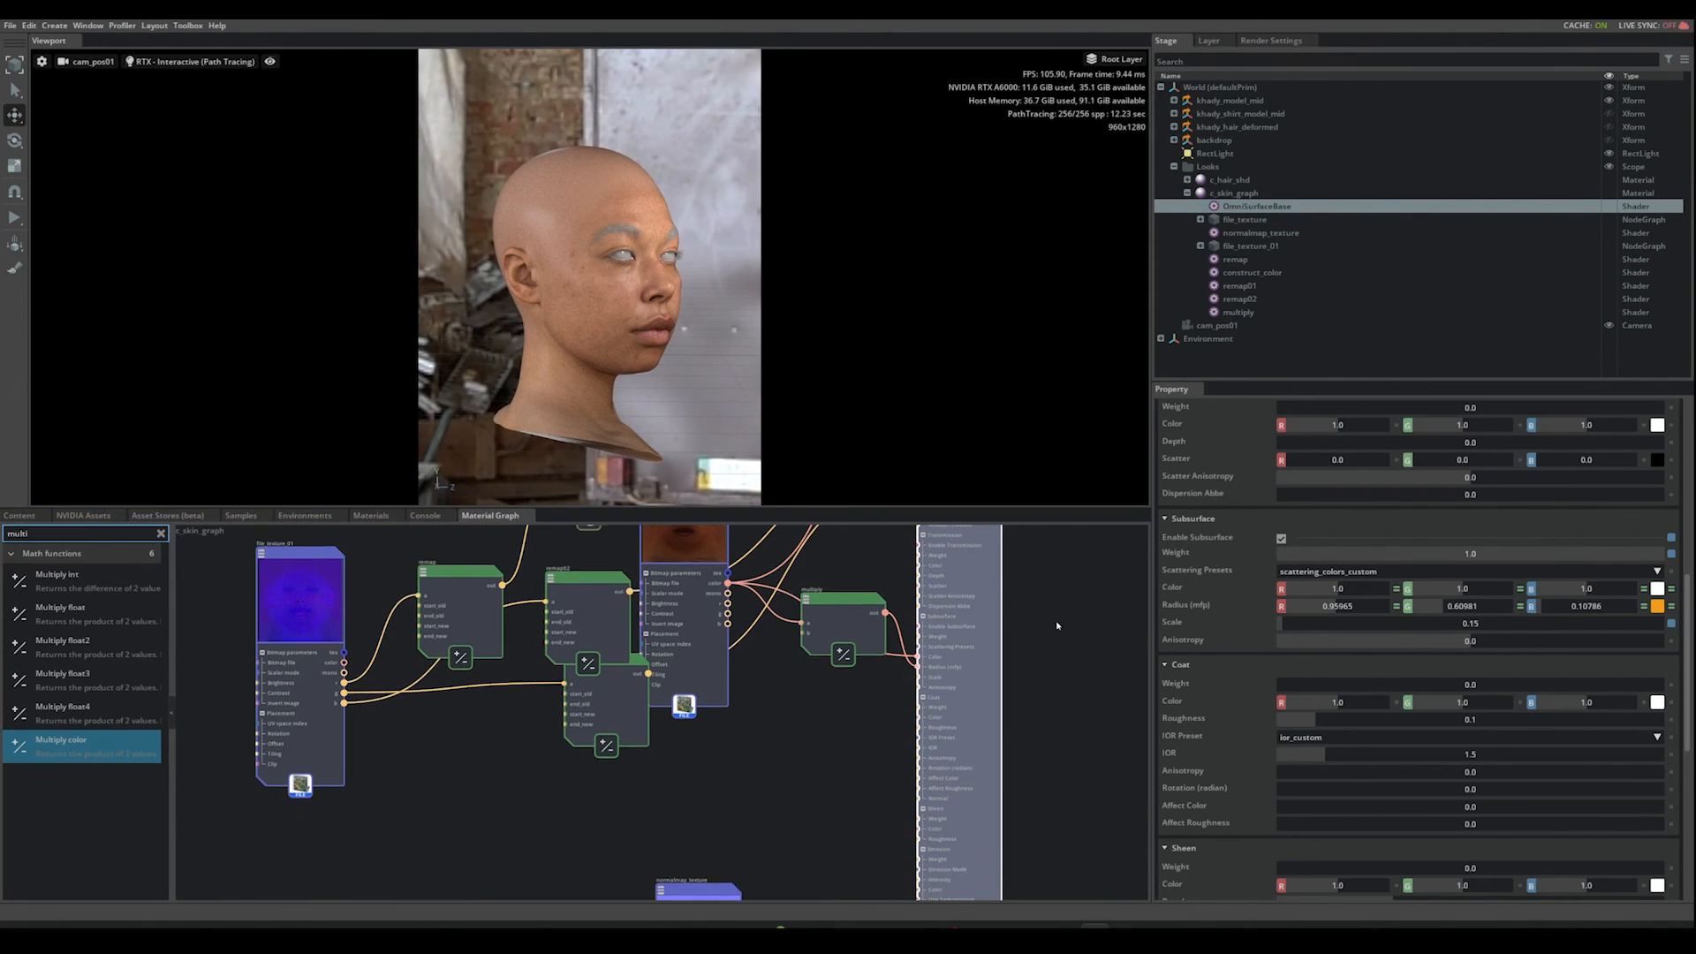
Step: Examine the skin material's node network and the OmniSurfaceBase subsurface settings against the rendered head
{"action": "middle_click_drag", "start_coordinate": [1056, 620], "coordinate": [934, 681]}
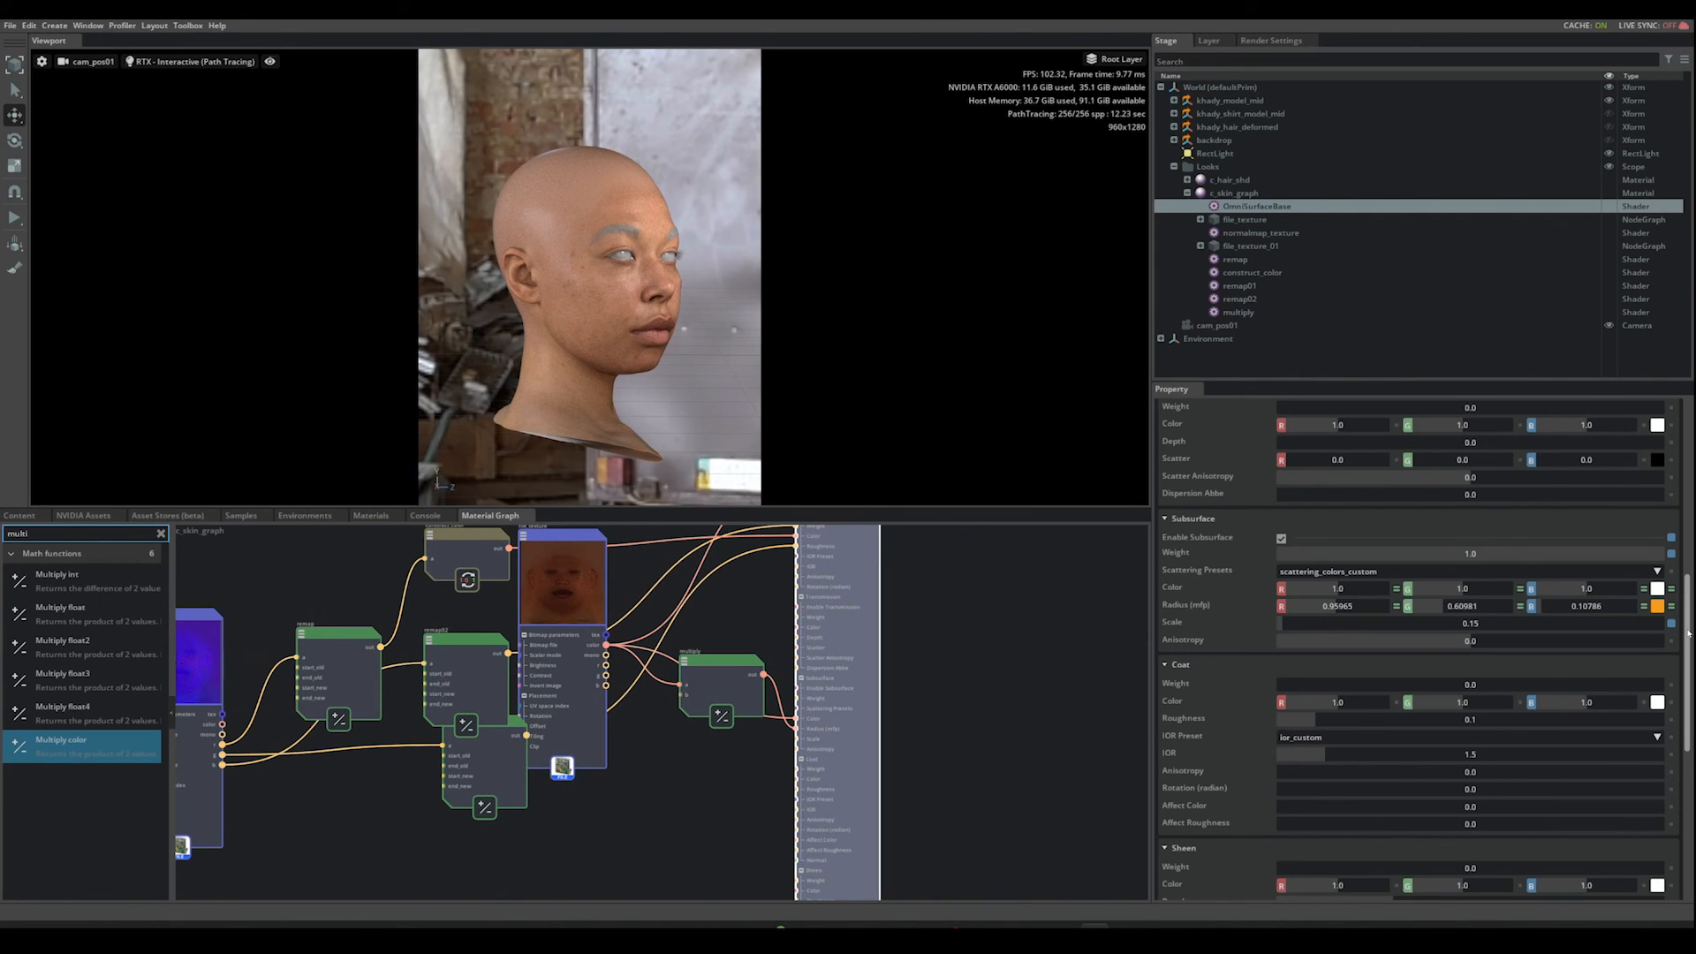
{"action": "left_click_drag", "start_coordinate": [1687, 633], "coordinate": [1687, 642]}
{"action": "middle_click_drag", "start_coordinate": [976, 637], "coordinate": [996, 709]}
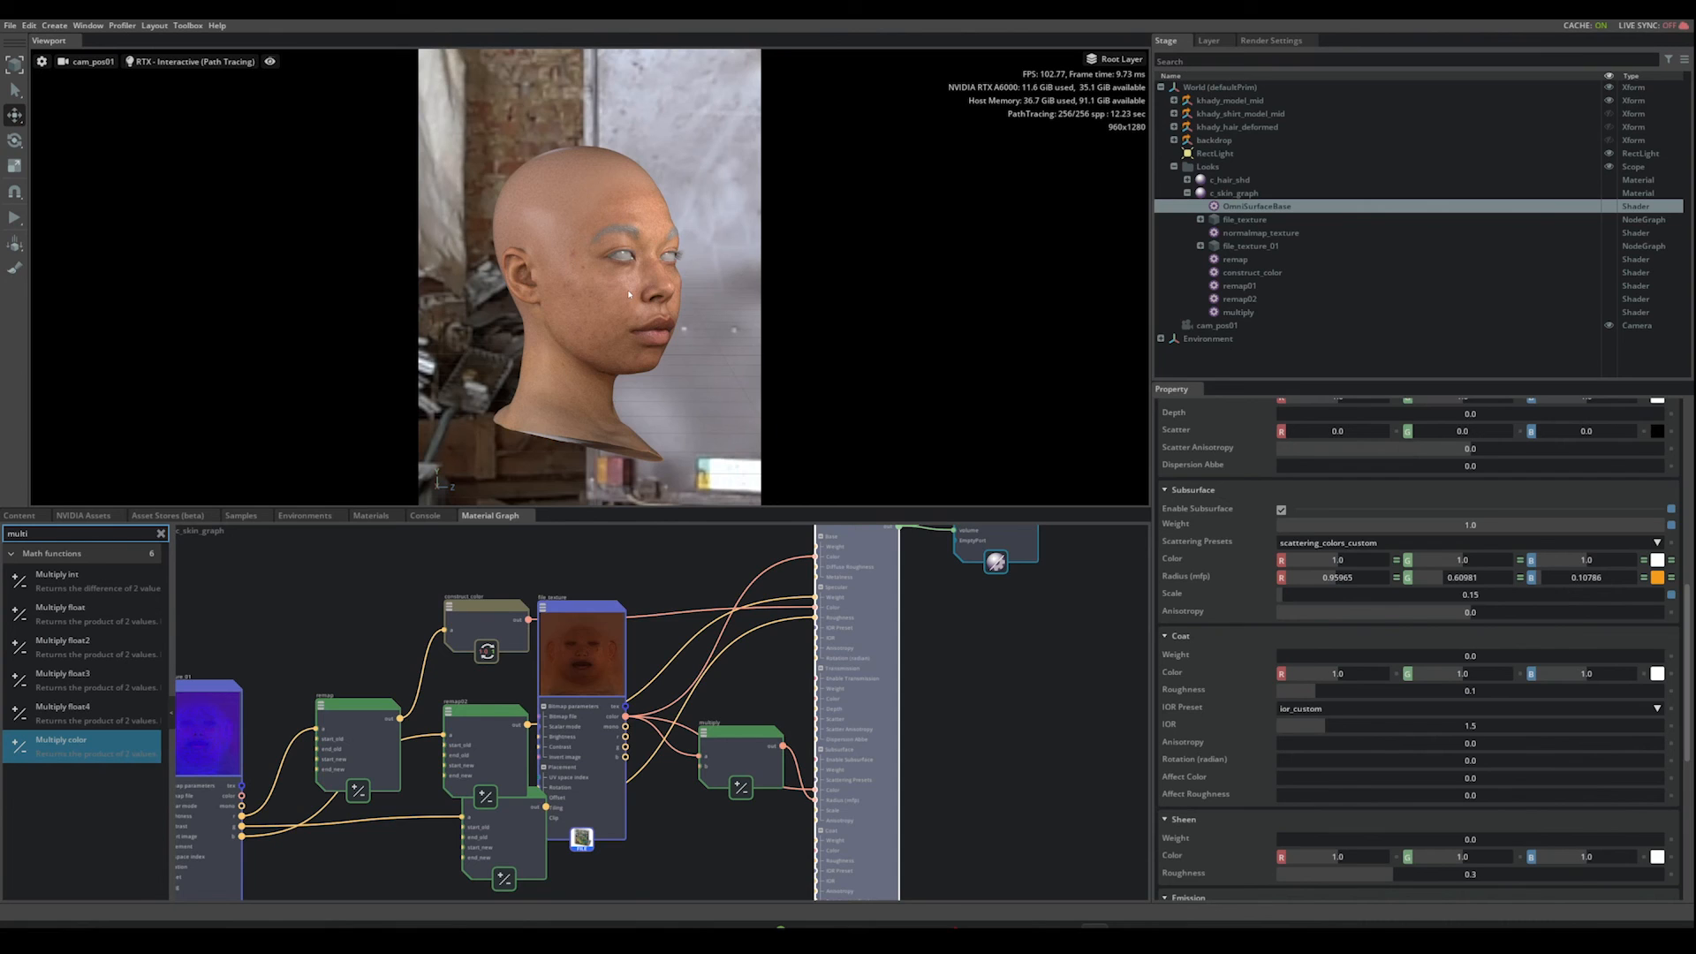
{"action": "middle_click_drag", "start_coordinate": [1052, 643], "coordinate": [958, 668]}
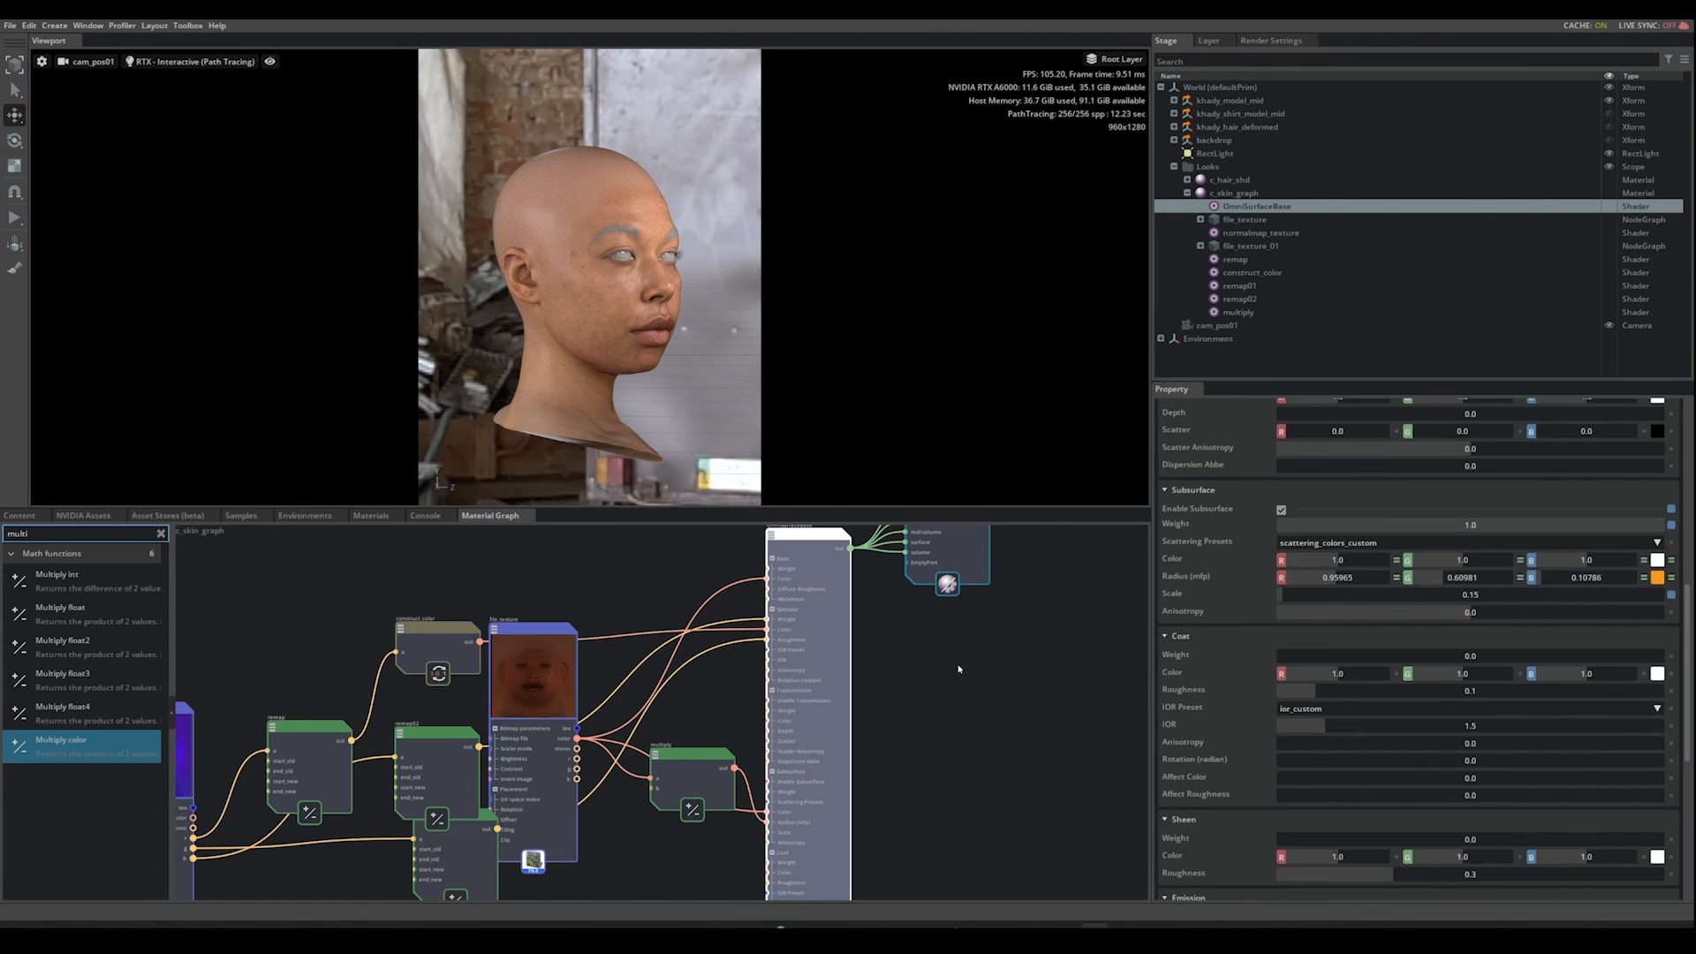
{"action": "middle_click_drag", "start_coordinate": [936, 694], "coordinate": [871, 668]}
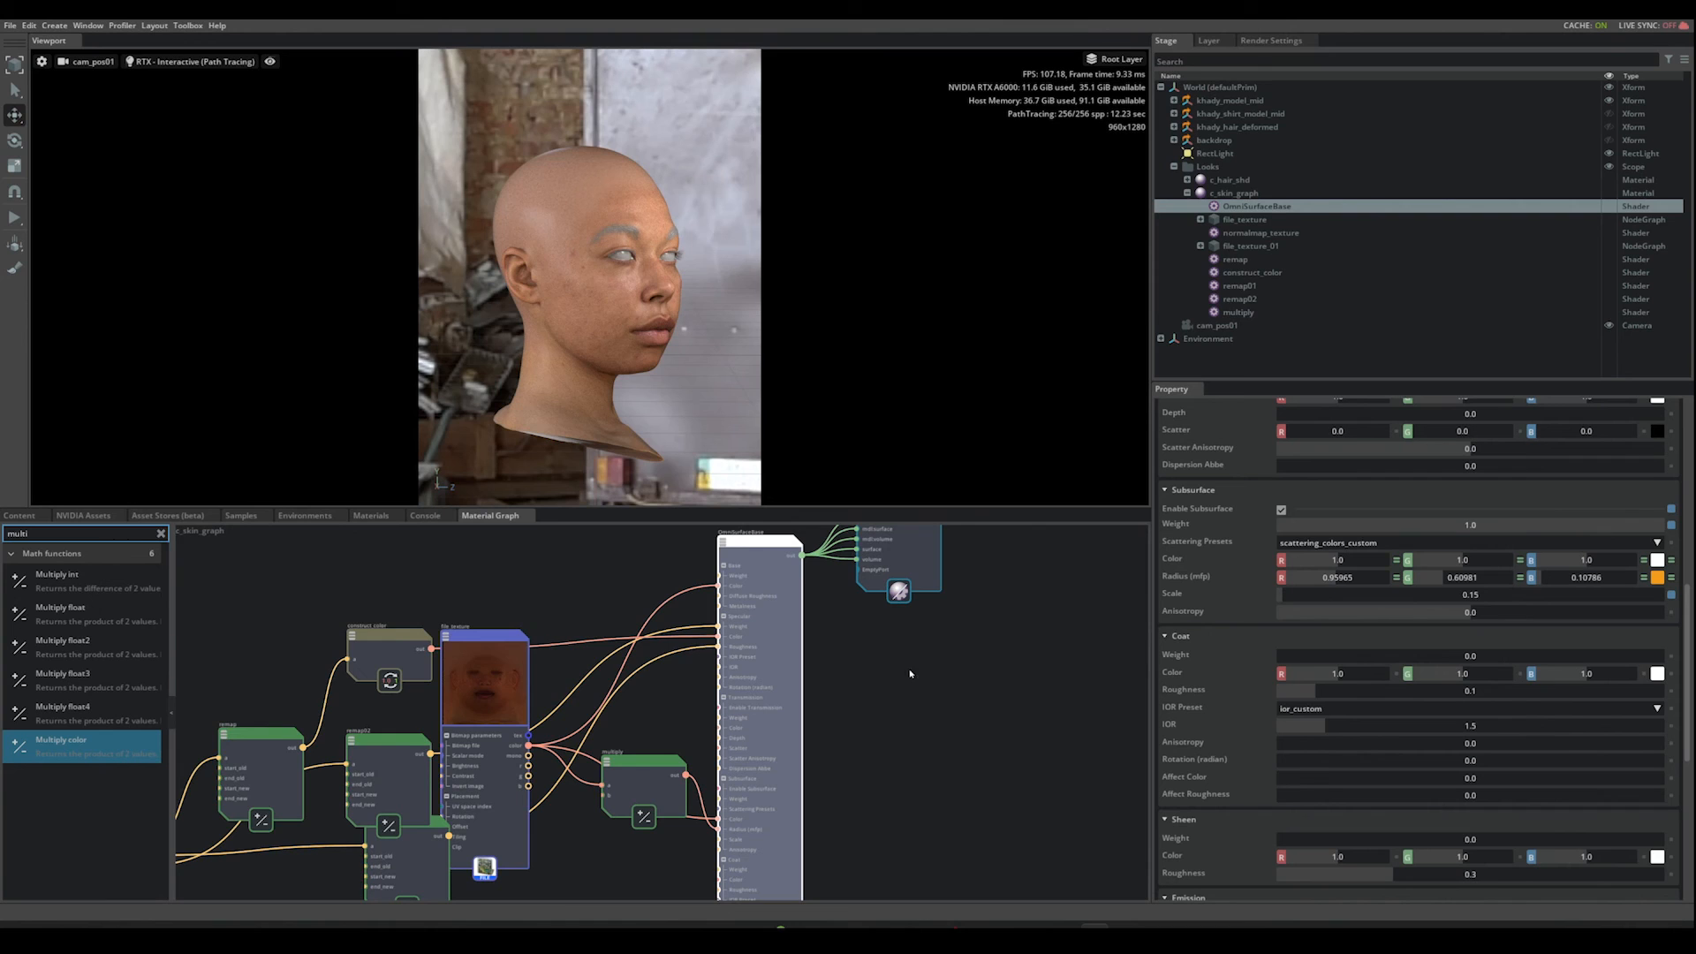
{"action": "middle_click_drag", "start_coordinate": [910, 674], "coordinate": [1032, 642]}
{"action": "scroll", "coordinate": [1031, 642], "scroll_direction": "down", "scroll_amount": 1}
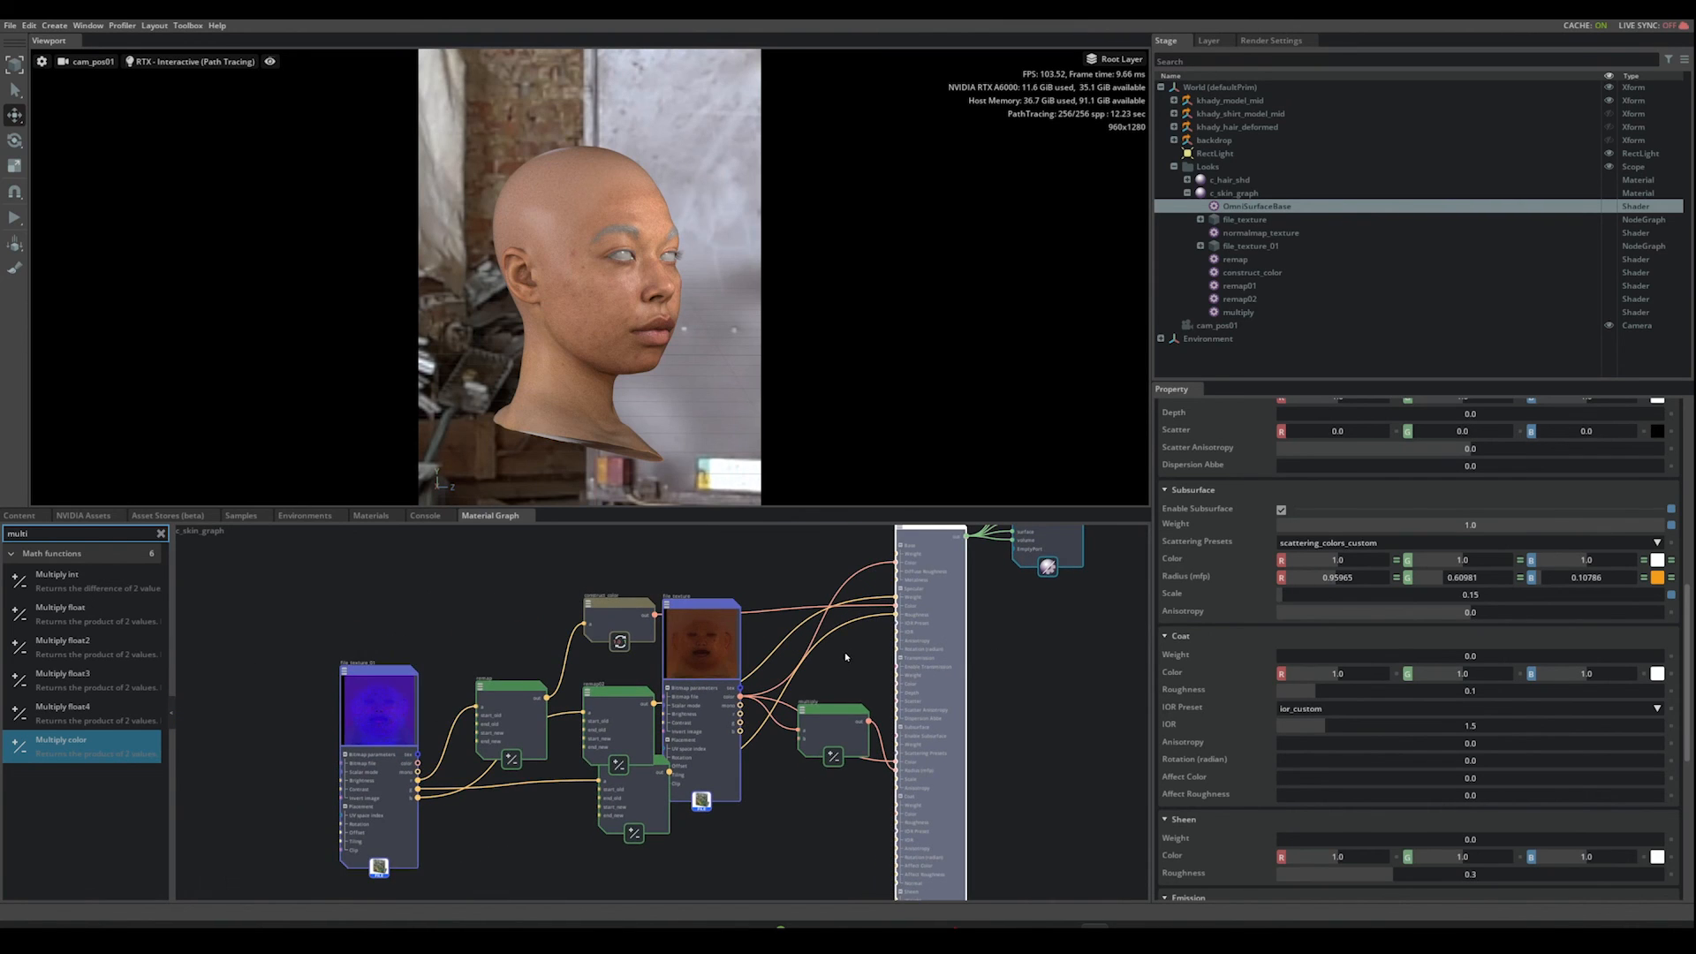
Step: Move the remap node up in the skin material graph, clear of the remap02 node
{"action": "middle_click_drag", "start_coordinate": [845, 657], "coordinate": [821, 707]}
{"action": "left_click", "coordinate": [674, 657]}
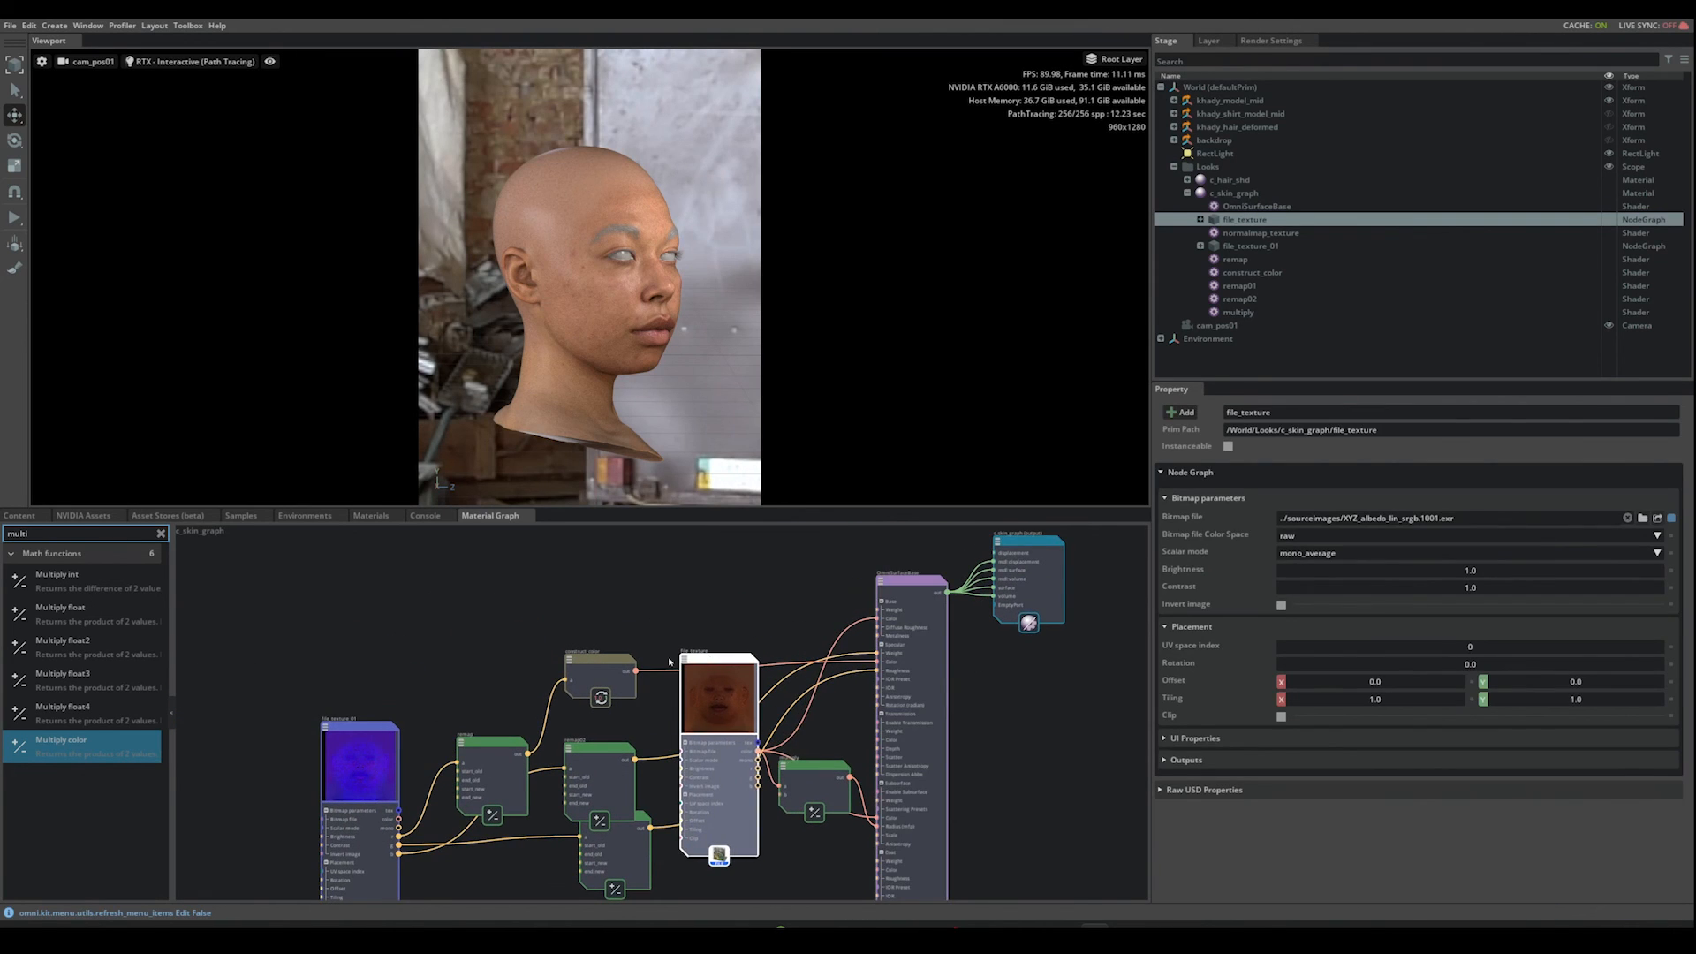
{"action": "scroll", "coordinate": [498, 647], "scroll_direction": "up", "scroll_amount": 2}
{"action": "middle_click_drag", "start_coordinate": [499, 648], "coordinate": [497, 637]}
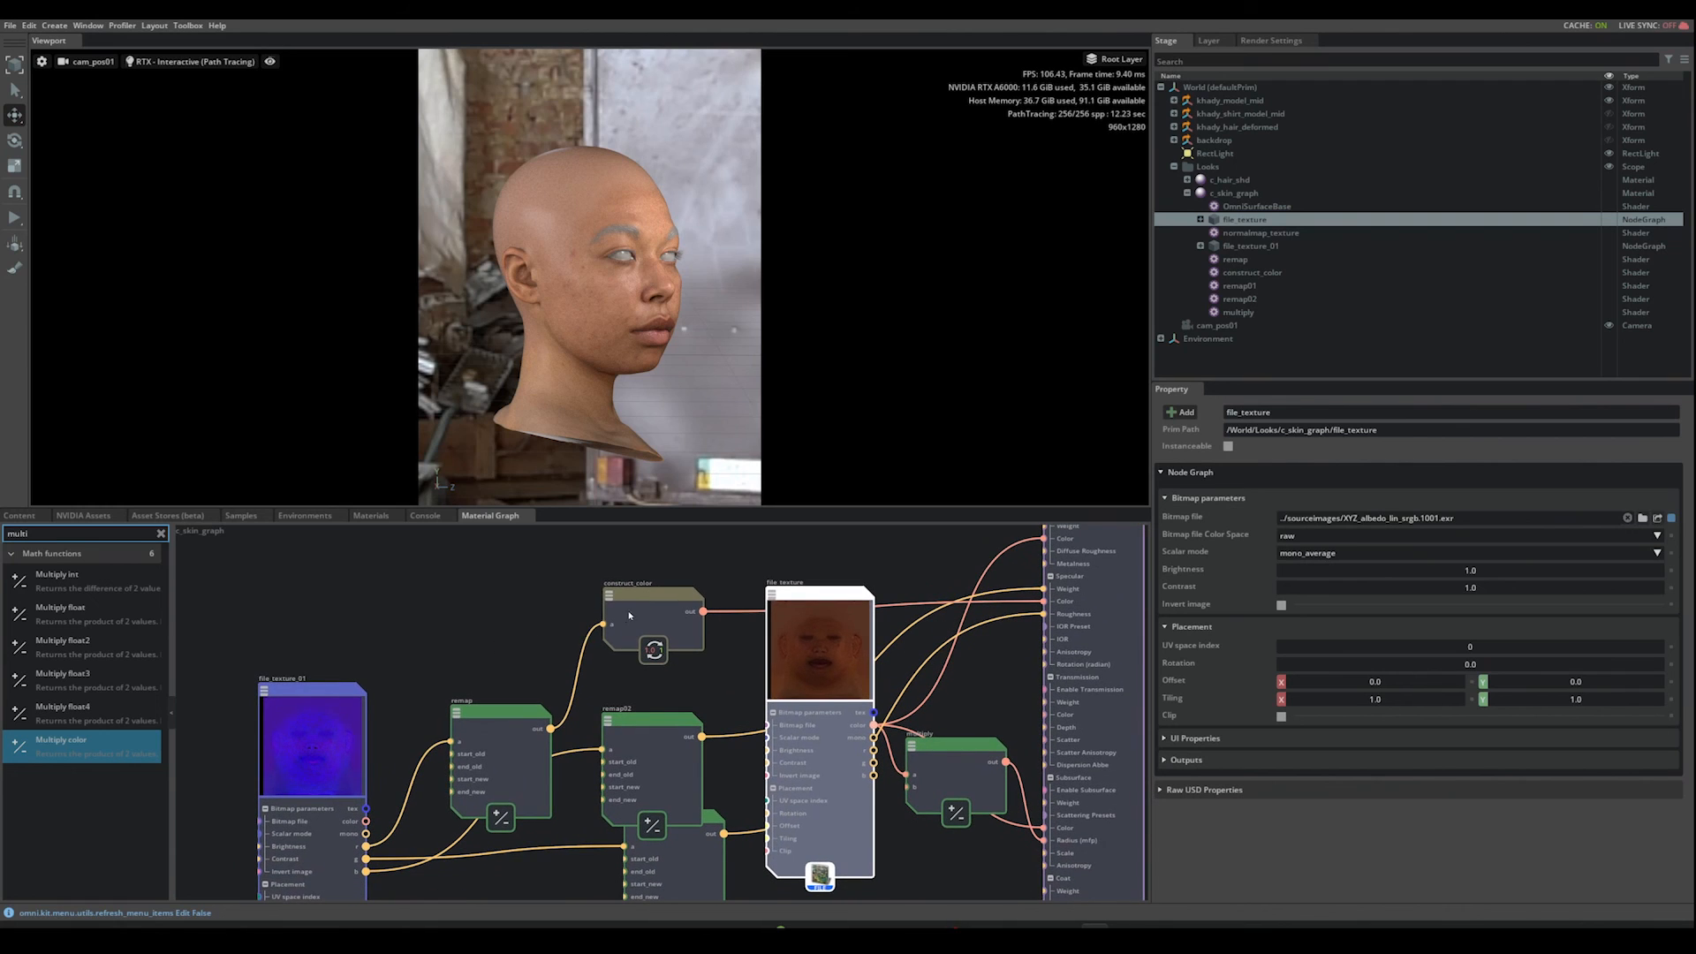
{"action": "left_click_drag", "start_coordinate": [548, 713], "coordinate": [527, 645]}
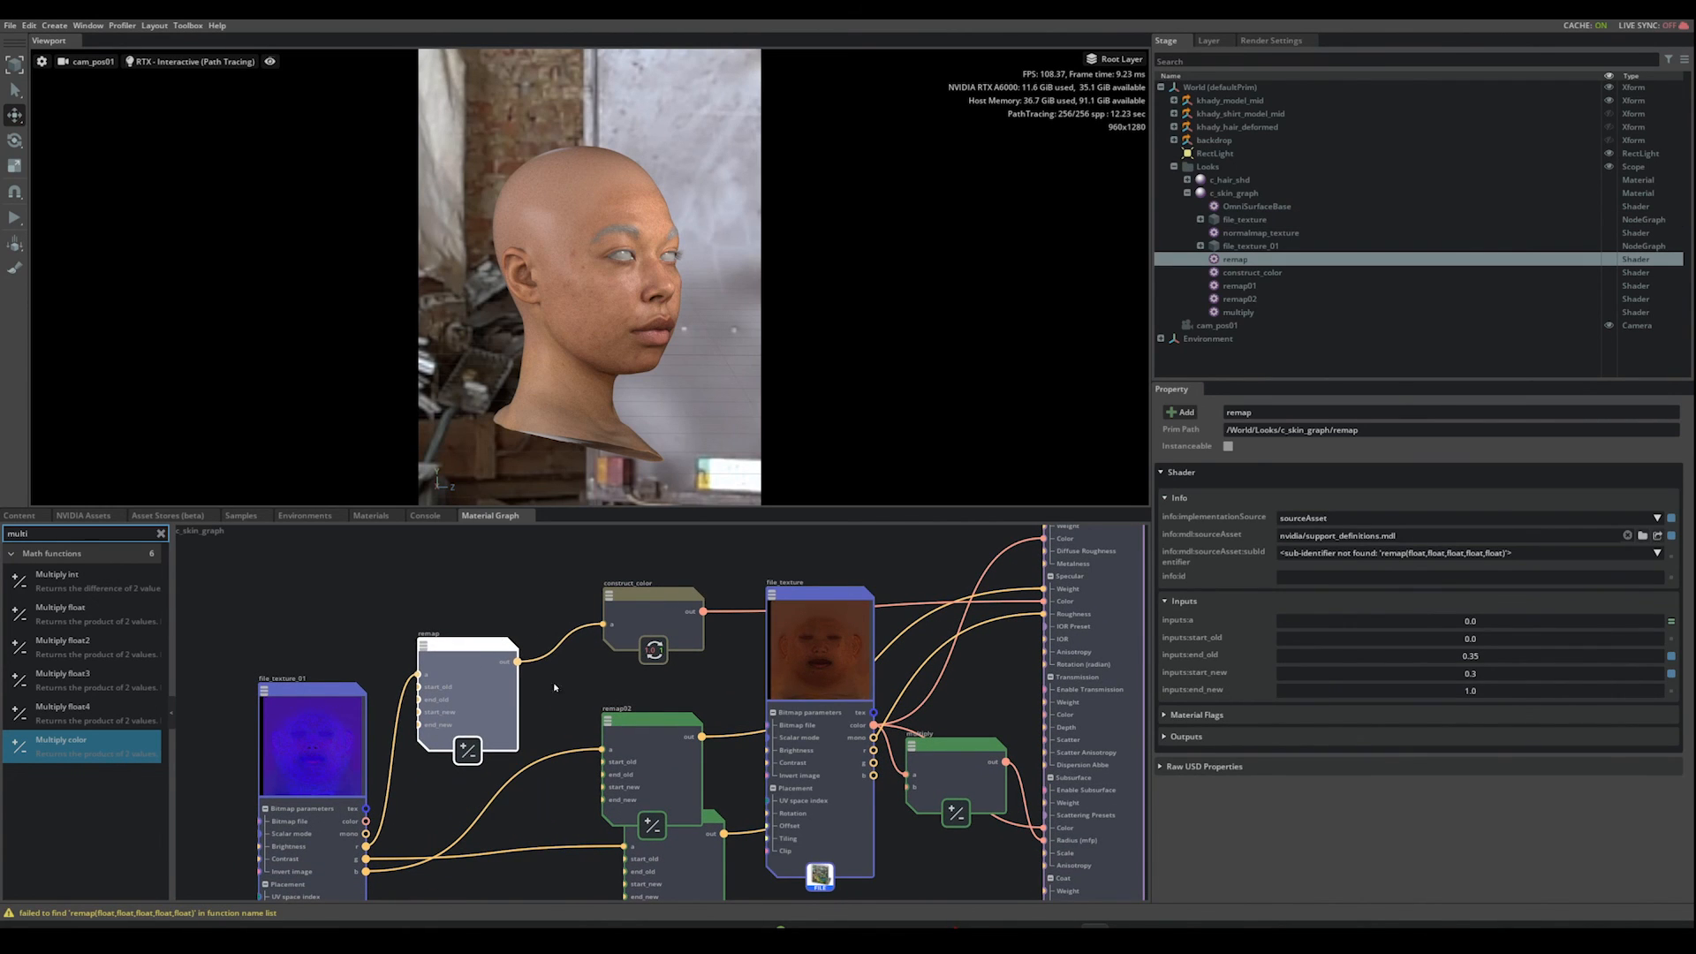
Step: Shift the remap02 node up, clear of the remap node beneath it, and set its start_new input to 0.5
{"action": "middle_click_drag", "start_coordinate": [642, 715], "coordinate": [629, 639]}
{"action": "scroll", "coordinate": [629, 639], "scroll_direction": "up", "scroll_amount": 2}
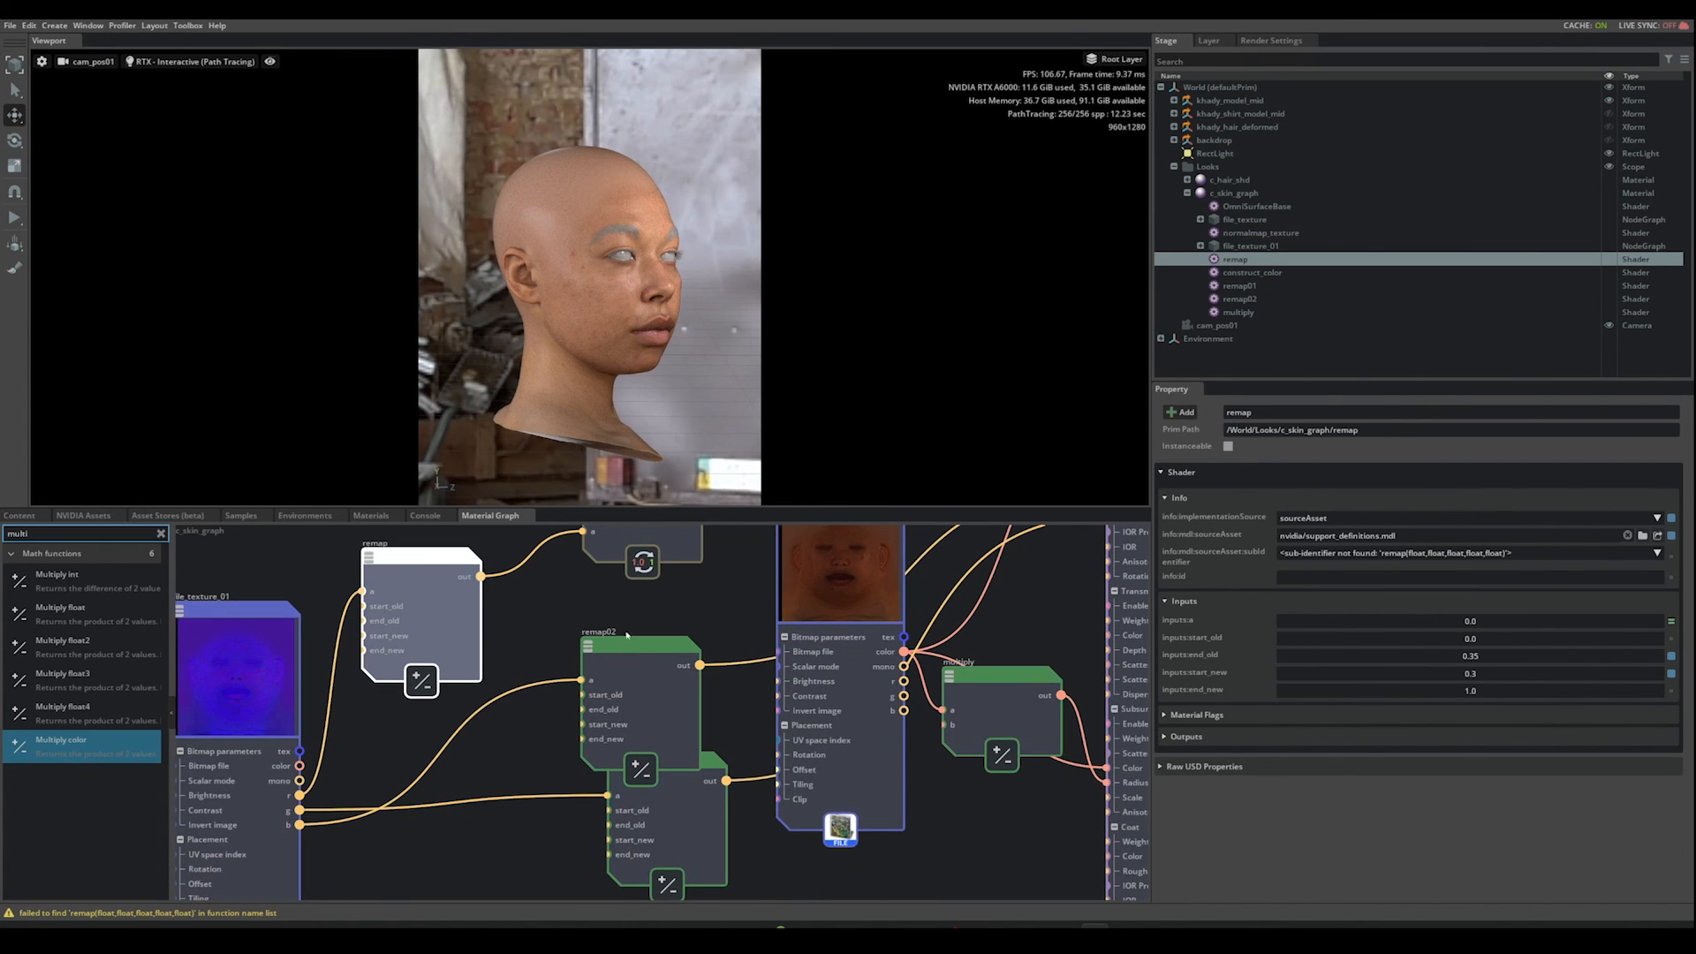
{"action": "left_click_drag", "start_coordinate": [637, 679], "coordinate": [644, 642]}
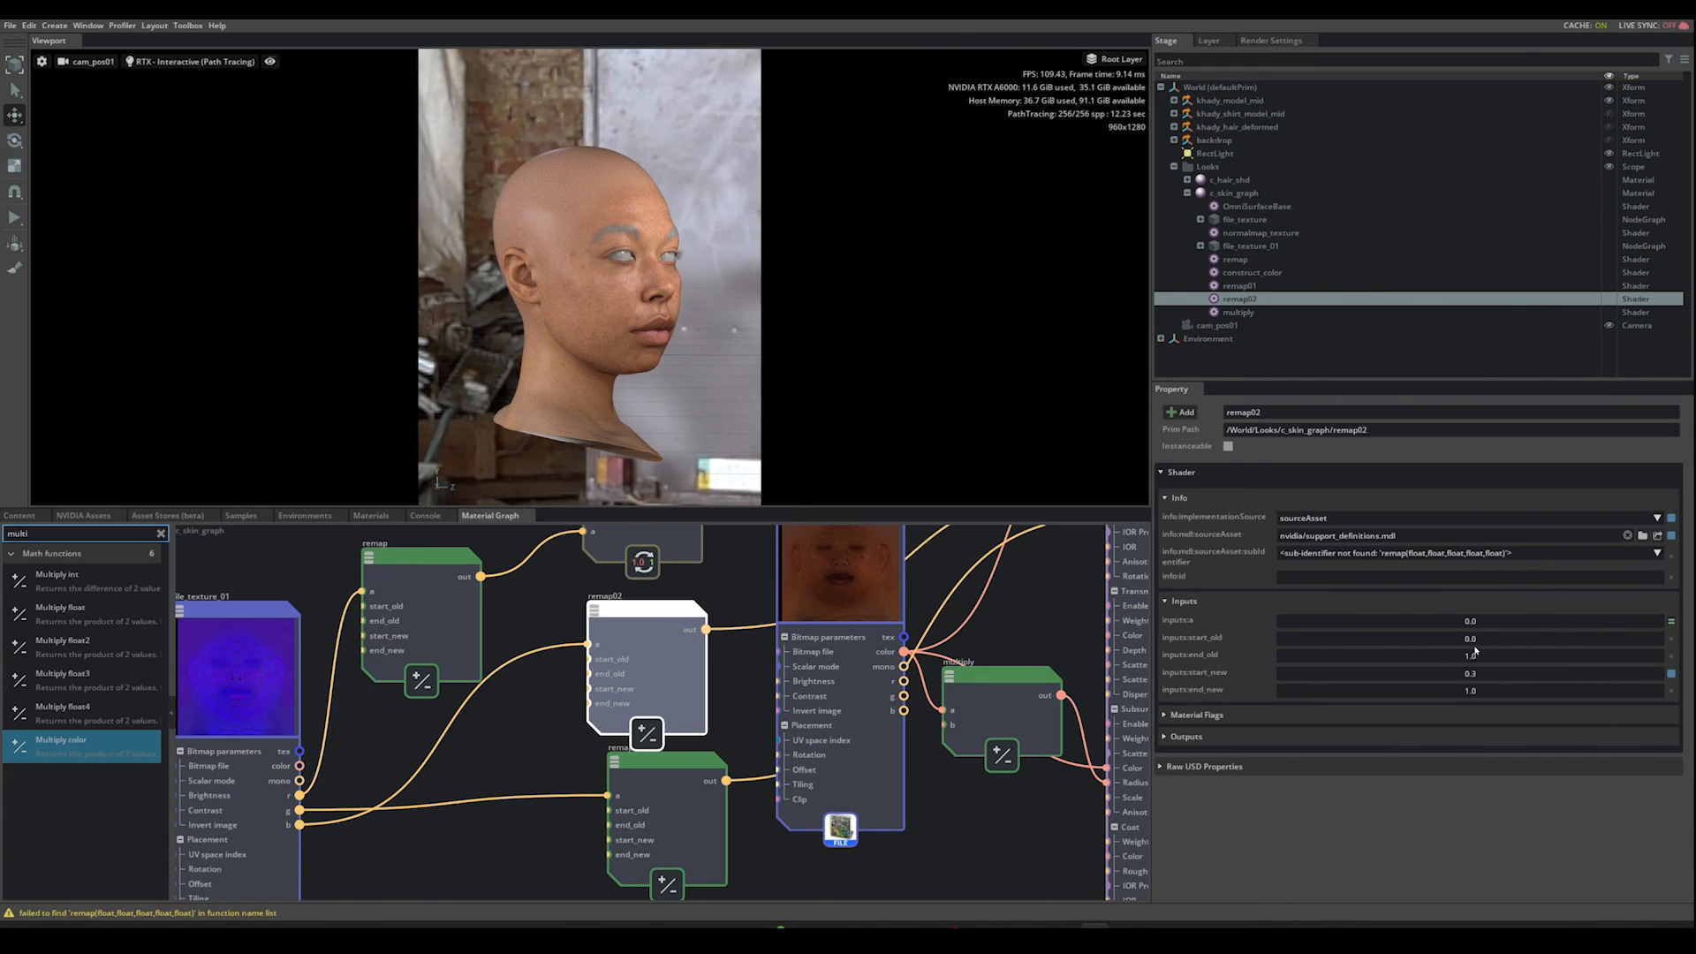
{"action": "double_click", "coordinate": [1484, 674]}
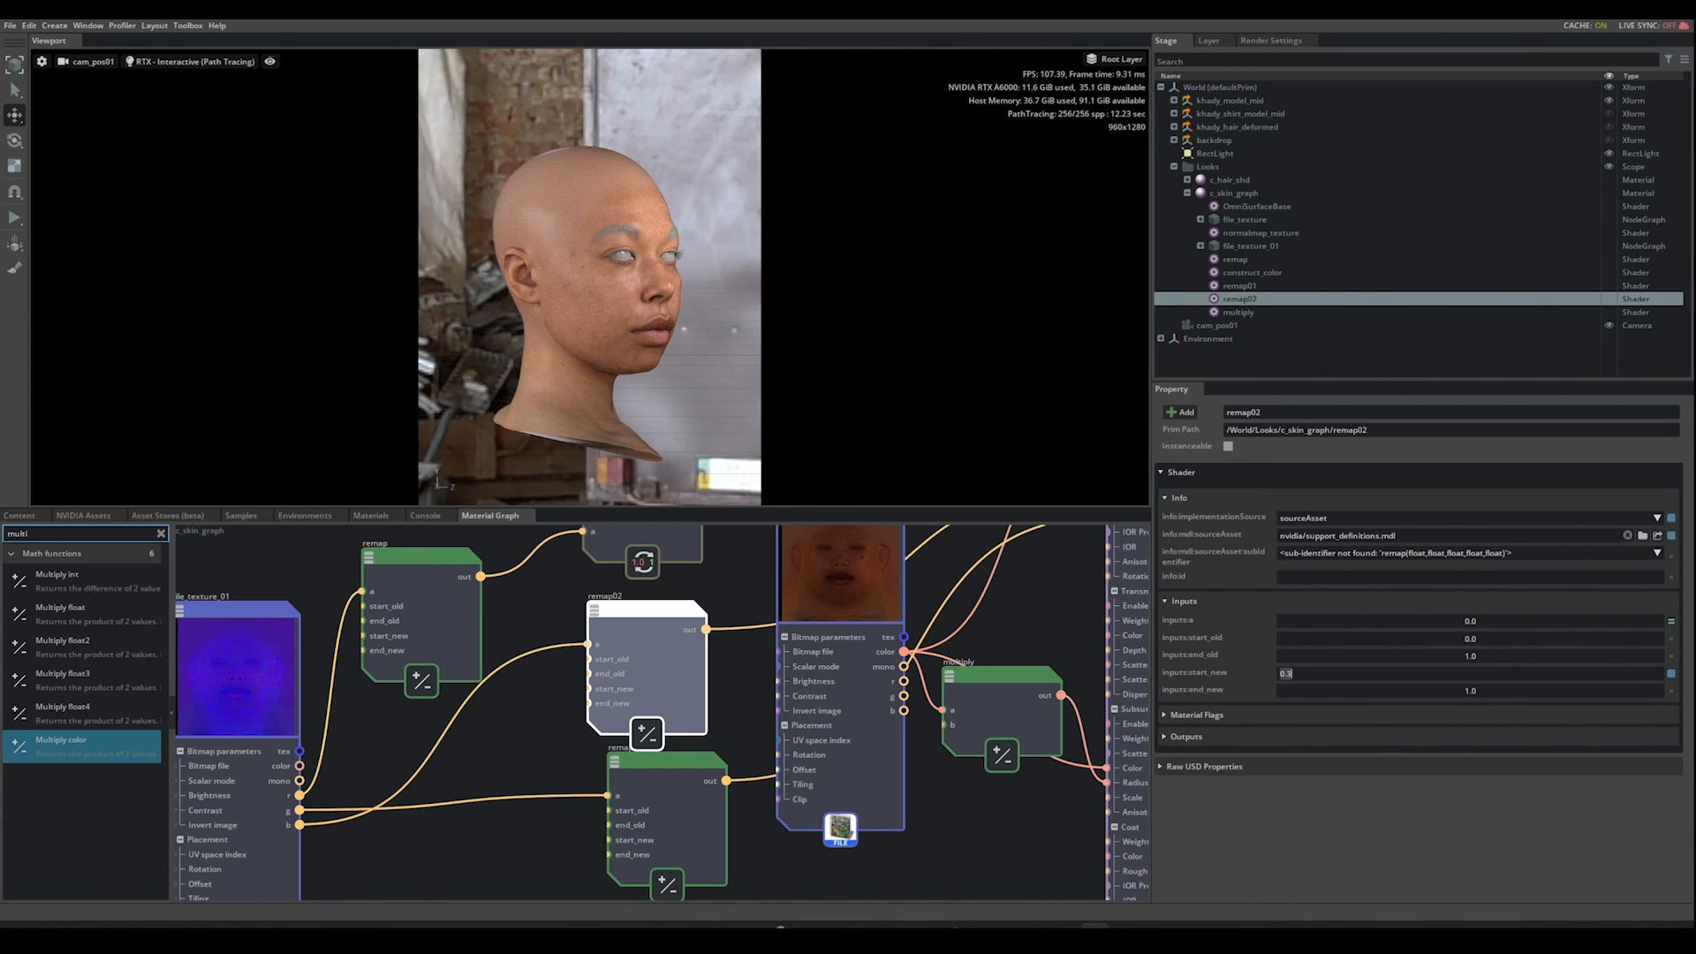
{"action": "type", "text": "0.5"}
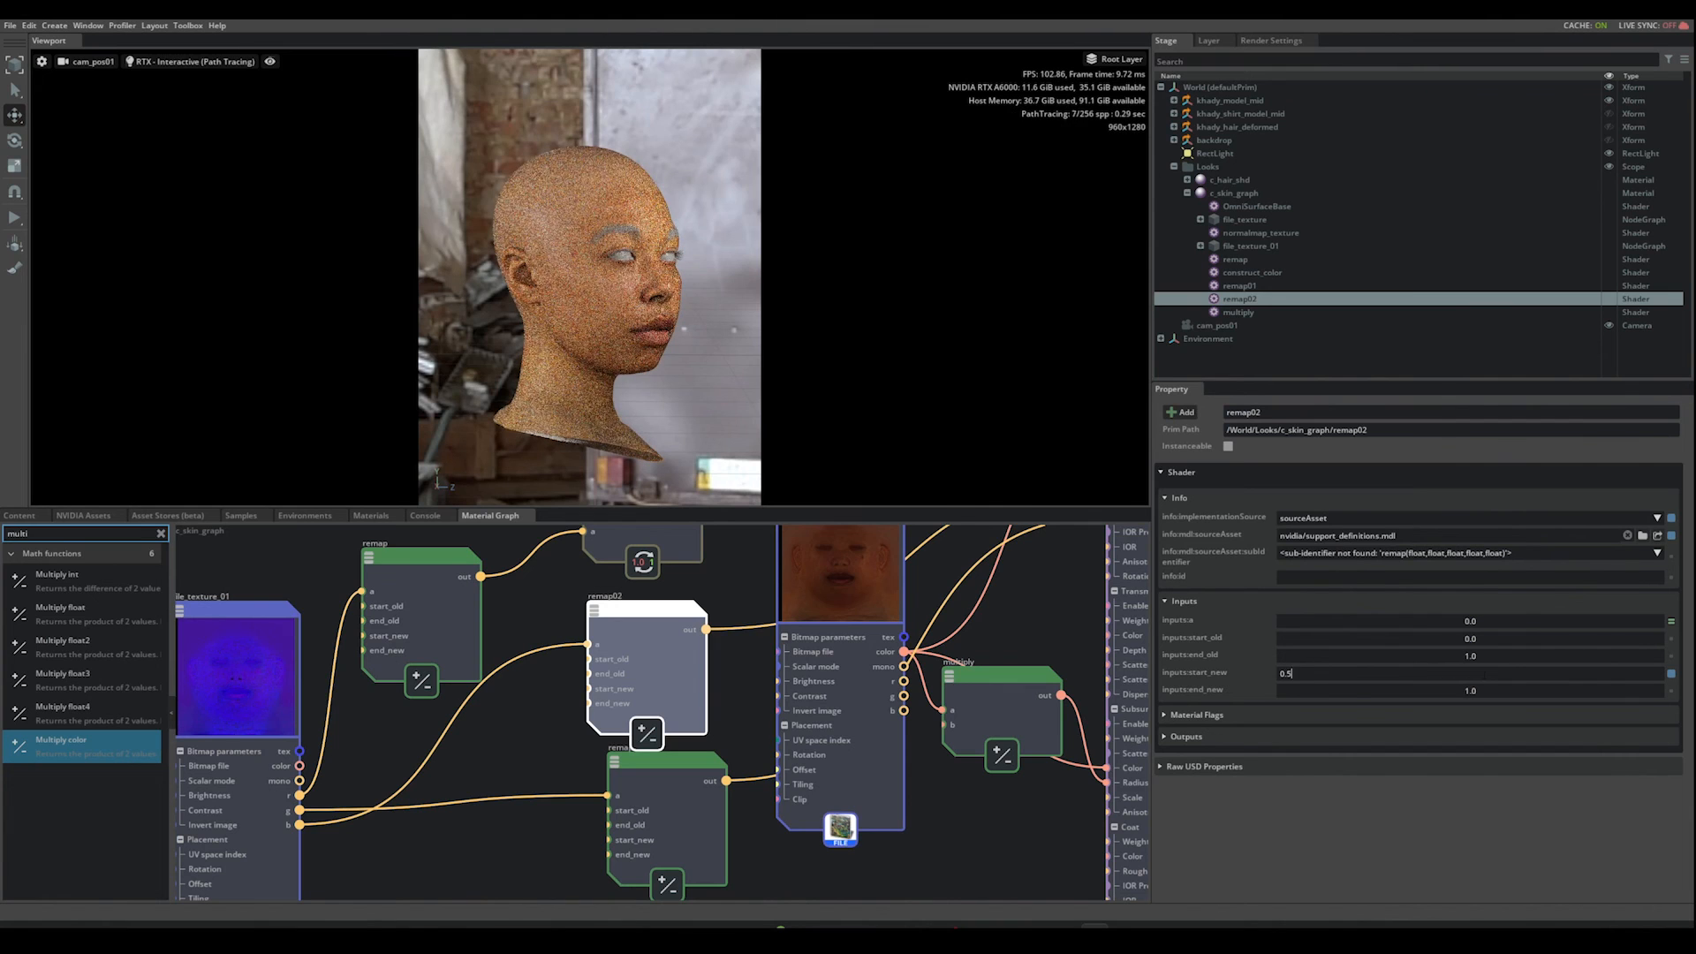
{"action": "key", "text": "Return"}
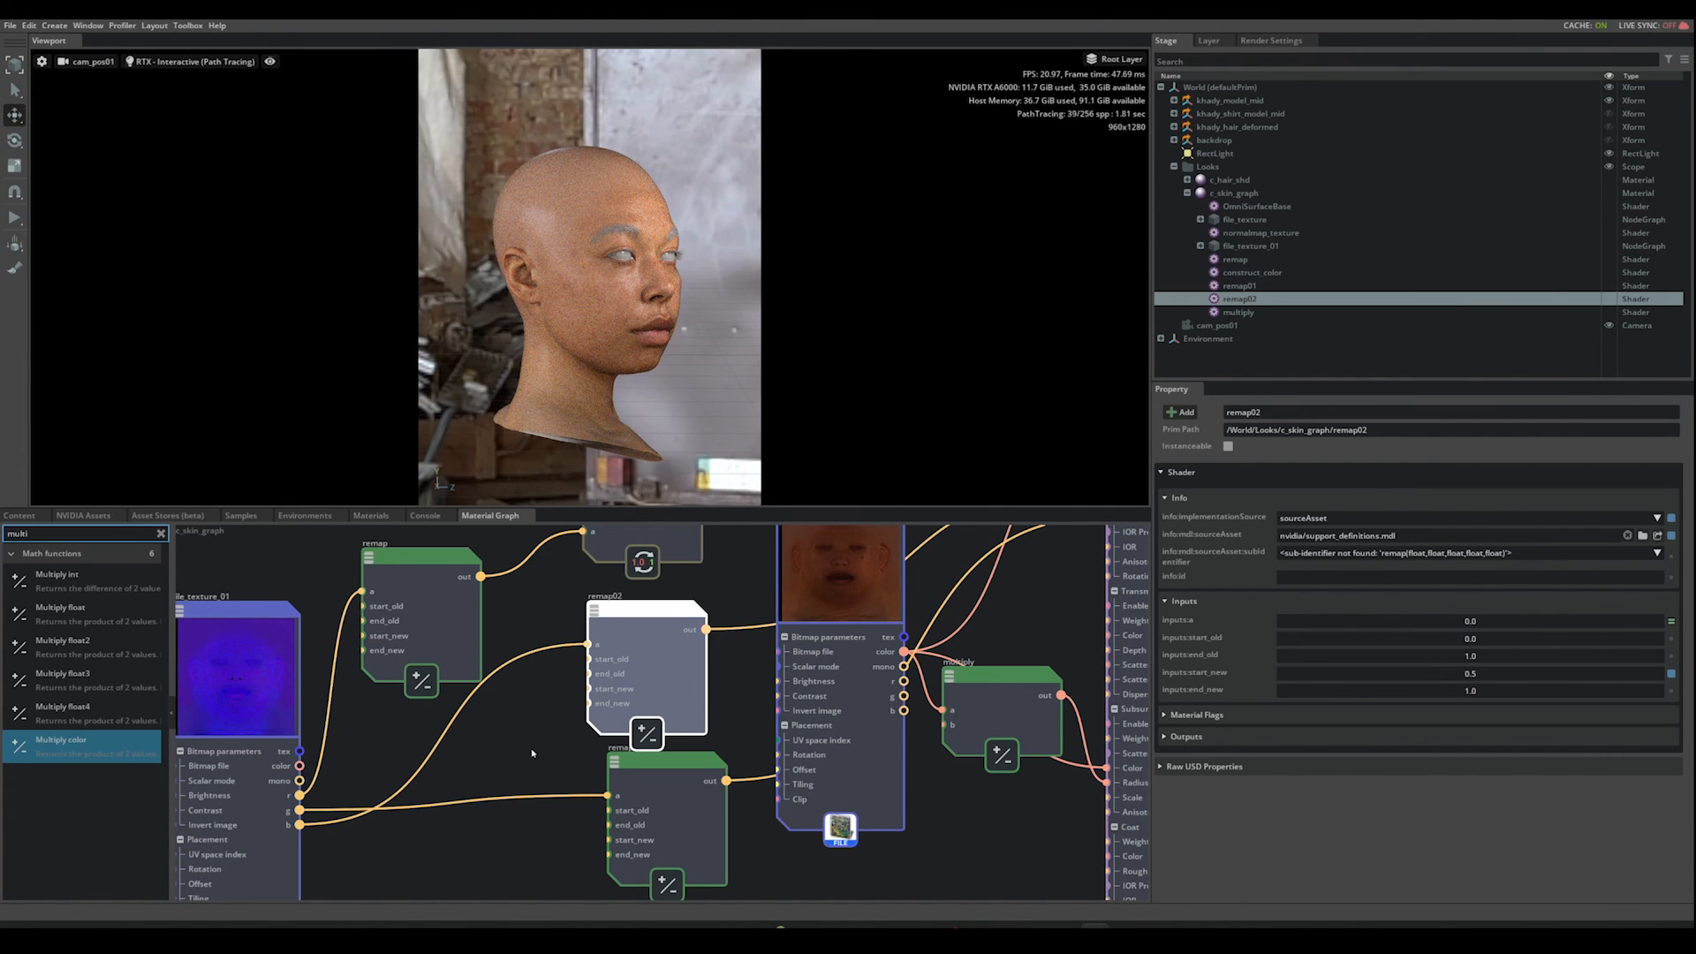
Step: Set the end_old input of the remap02 node to 0.5
{"action": "middle_click_drag", "start_coordinate": [532, 754], "coordinate": [537, 712]}
{"action": "scroll", "coordinate": [1134, 712], "scroll_direction": "up", "scroll_amount": 1}
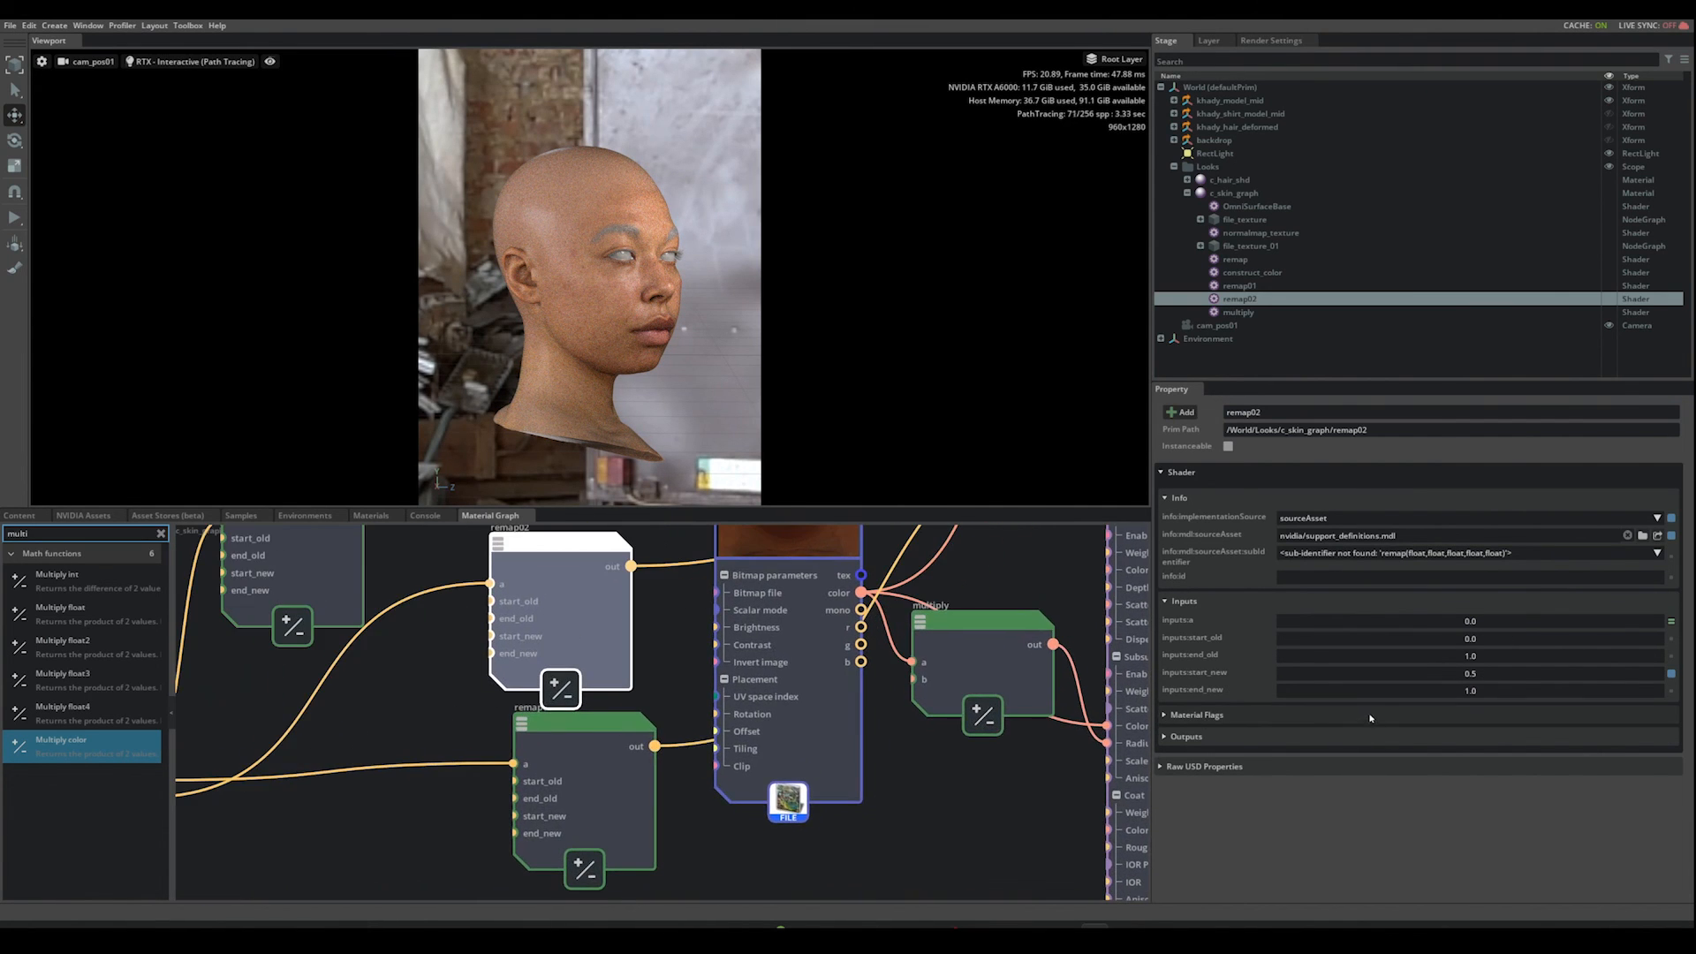
{"action": "double_click", "coordinate": [1491, 659]}
{"action": "type", "text": "0.5"}
{"action": "key", "text": "Return"}
Step: Set the Coat Weight of the OmniSurfaceBase node to 0.2
{"action": "scroll", "coordinate": [915, 733], "scroll_direction": "down", "scroll_amount": 3}
{"action": "middle_click_drag", "start_coordinate": [950, 779], "coordinate": [704, 752]}
{"action": "scroll", "coordinate": [704, 749], "scroll_direction": "up", "scroll_amount": 1}
{"action": "left_click", "coordinate": [906, 695]}
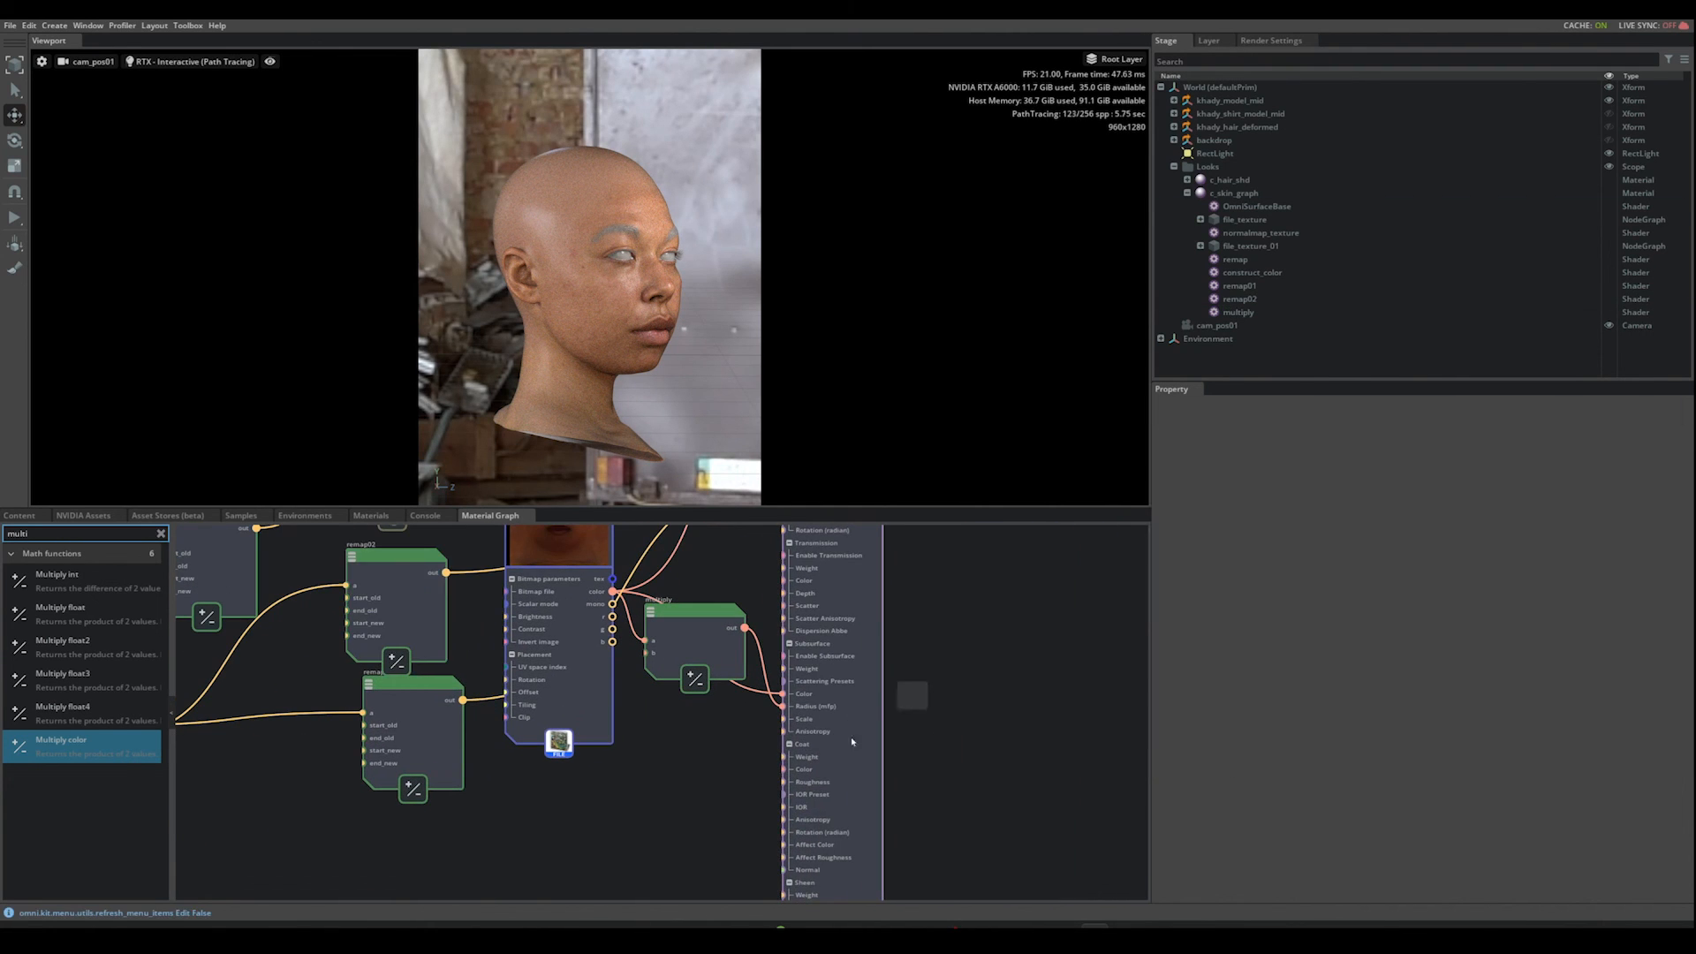
{"action": "left_click", "coordinate": [852, 742]}
{"action": "middle_click_drag", "start_coordinate": [853, 742], "coordinate": [810, 729]}
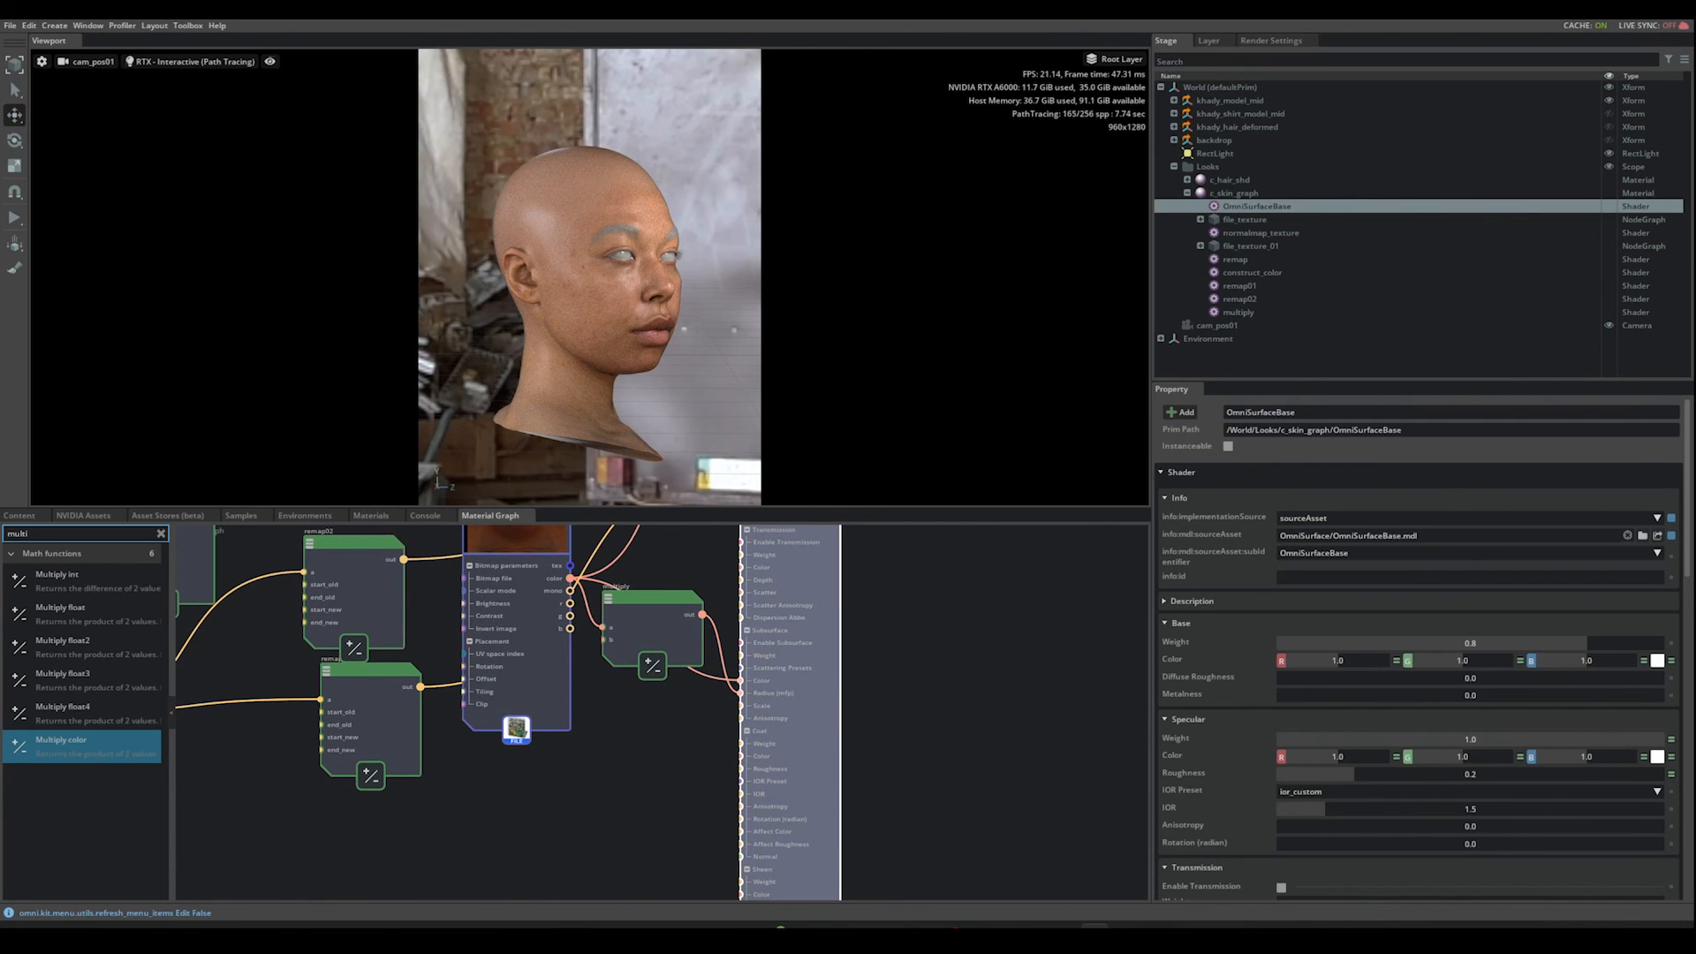
{"action": "scroll", "coordinate": [1686, 524], "scroll_direction": "down", "scroll_amount": 2}
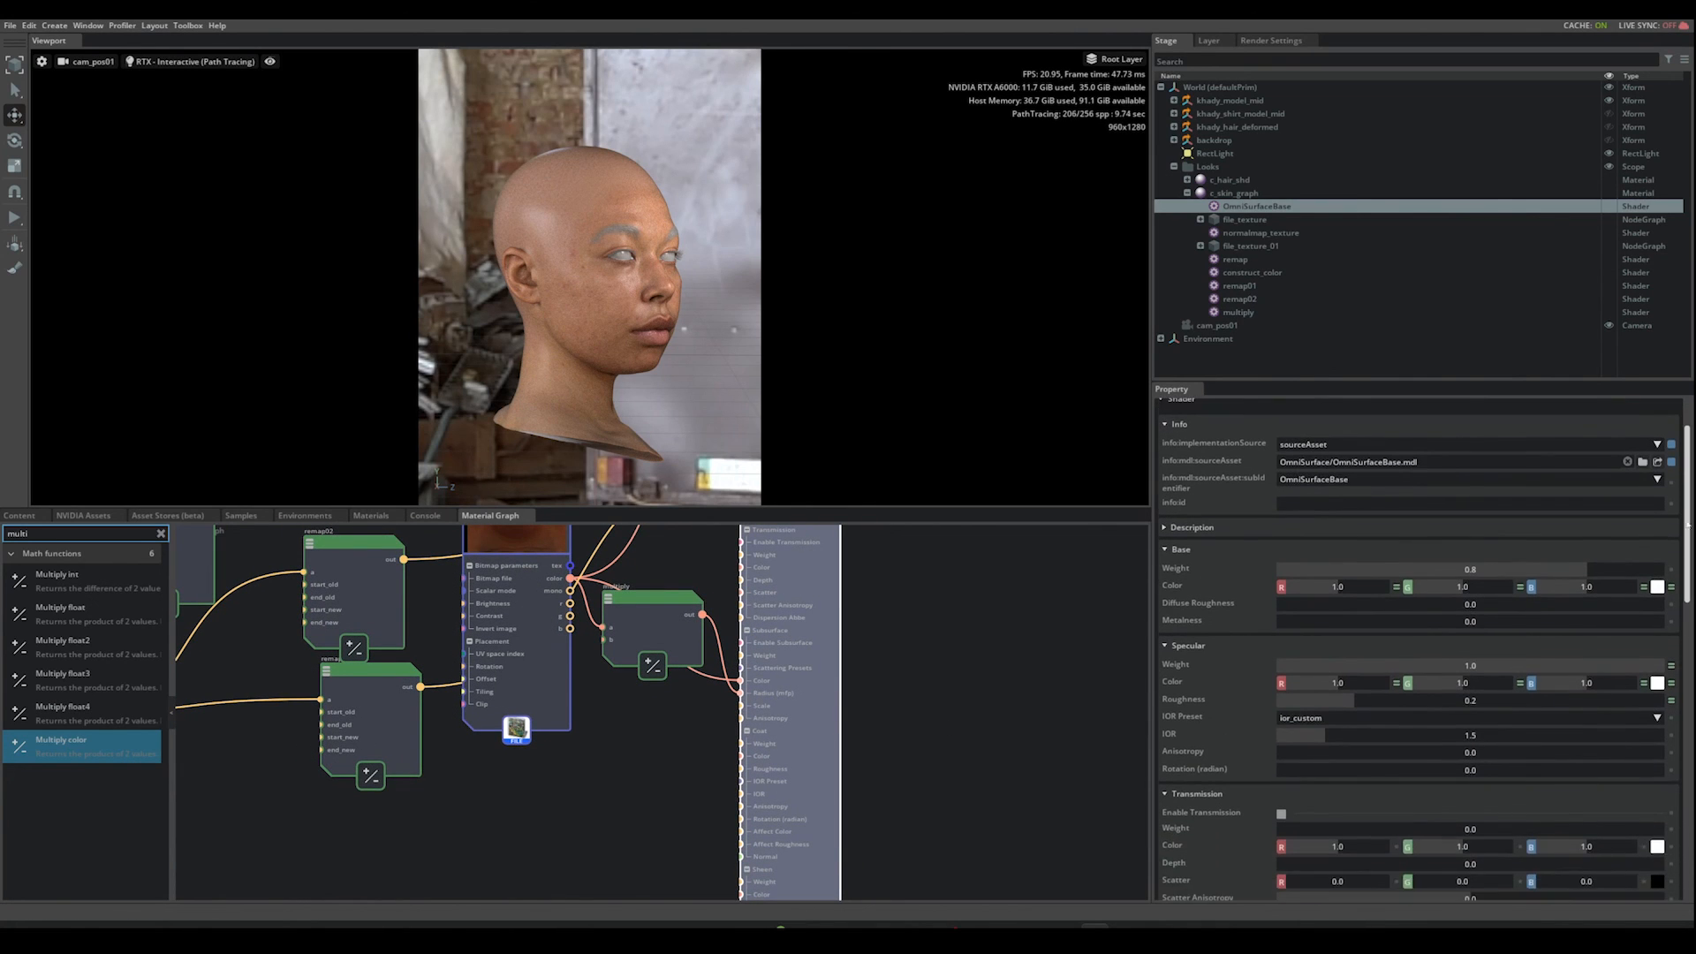
{"action": "scroll", "coordinate": [1687, 524], "scroll_direction": "down", "scroll_amount": 15}
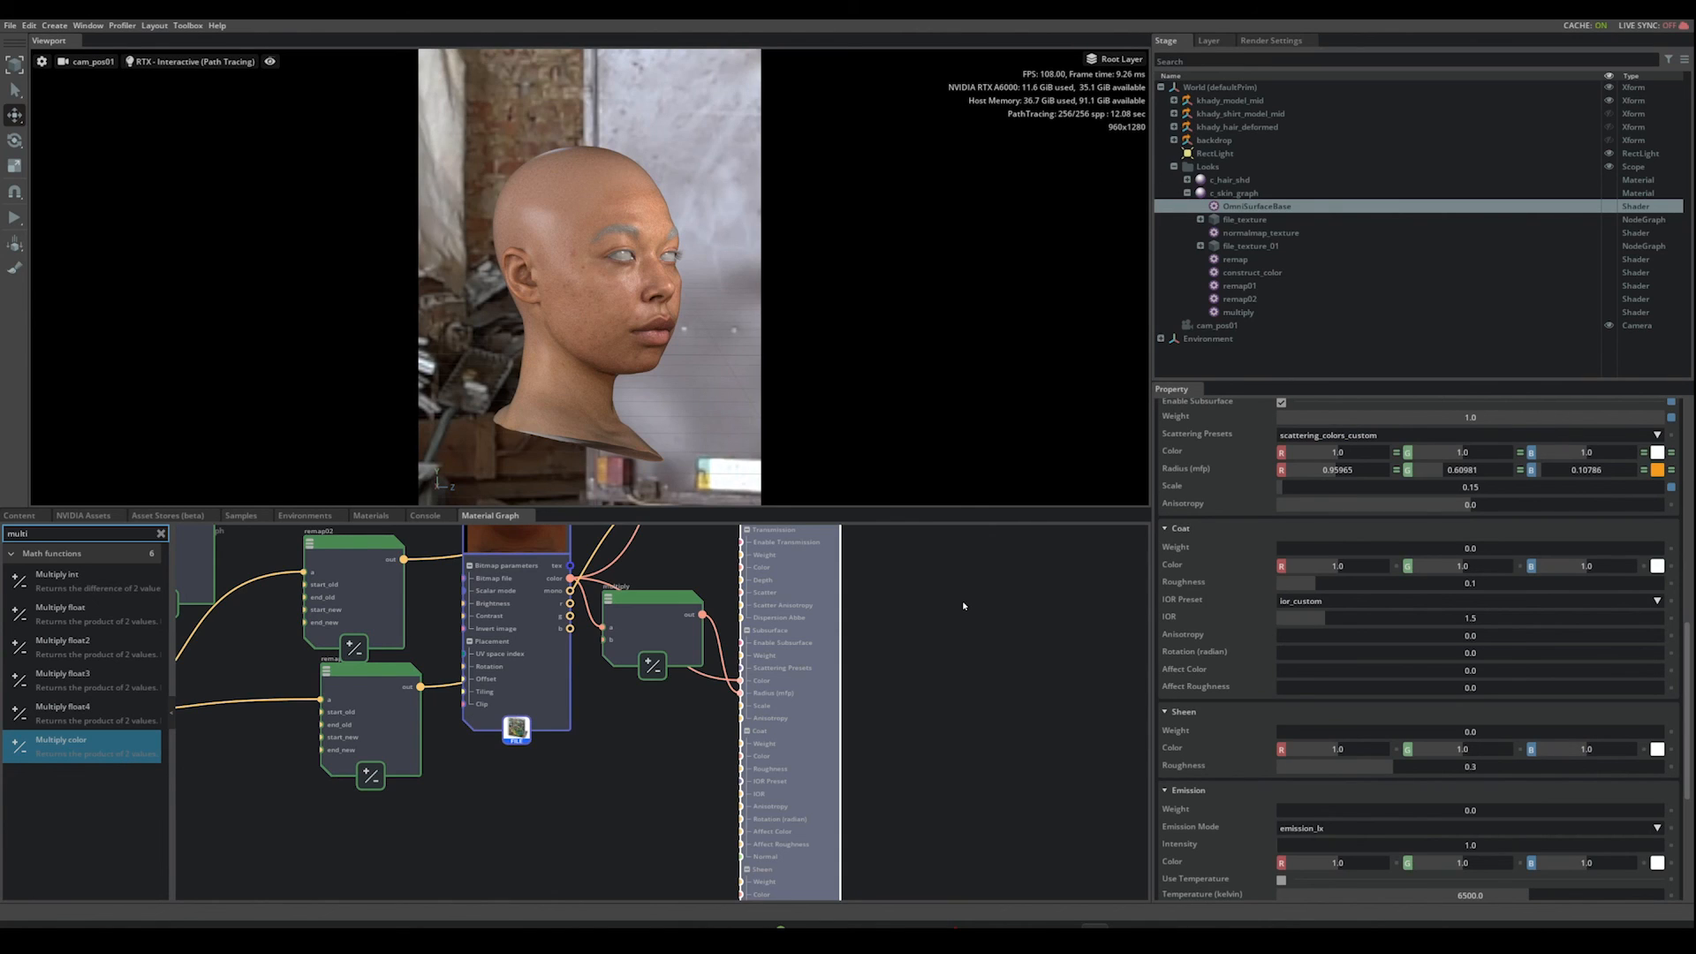
{"action": "double_click", "coordinate": [1493, 548]}
{"action": "type", "text": "0.2"}
{"action": "key", "text": "Return"}
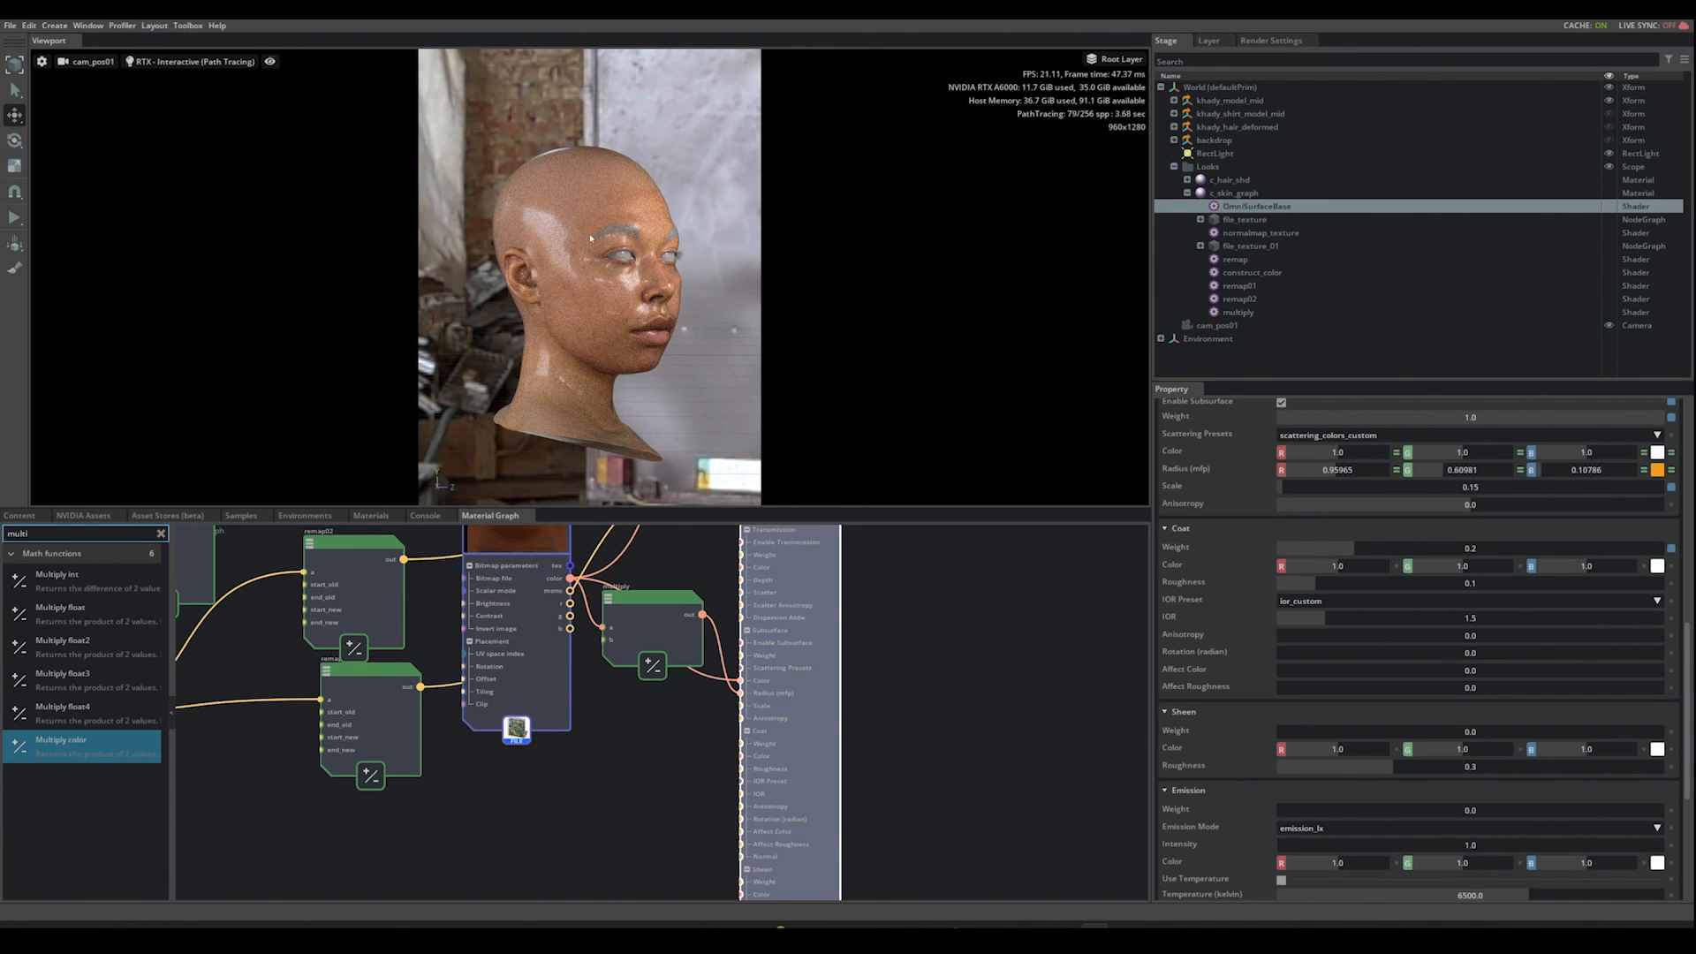
Step: Set the OmniSurfaceBase Coat Roughness to 0.2
{"action": "double_click", "coordinate": [1482, 585]}
{"action": "type", "text": "0.2"}
{"action": "key", "text": "Return"}
Step: Move the normalmap_texture node up beside the Coat inputs of the OmniSurfaceBase node
{"action": "middle_click_drag", "start_coordinate": [926, 734], "coordinate": [961, 677]}
{"action": "scroll", "coordinate": [962, 675], "scroll_direction": "down", "scroll_amount": 3}
{"action": "middle_click_drag", "start_coordinate": [683, 777], "coordinate": [704, 743]}
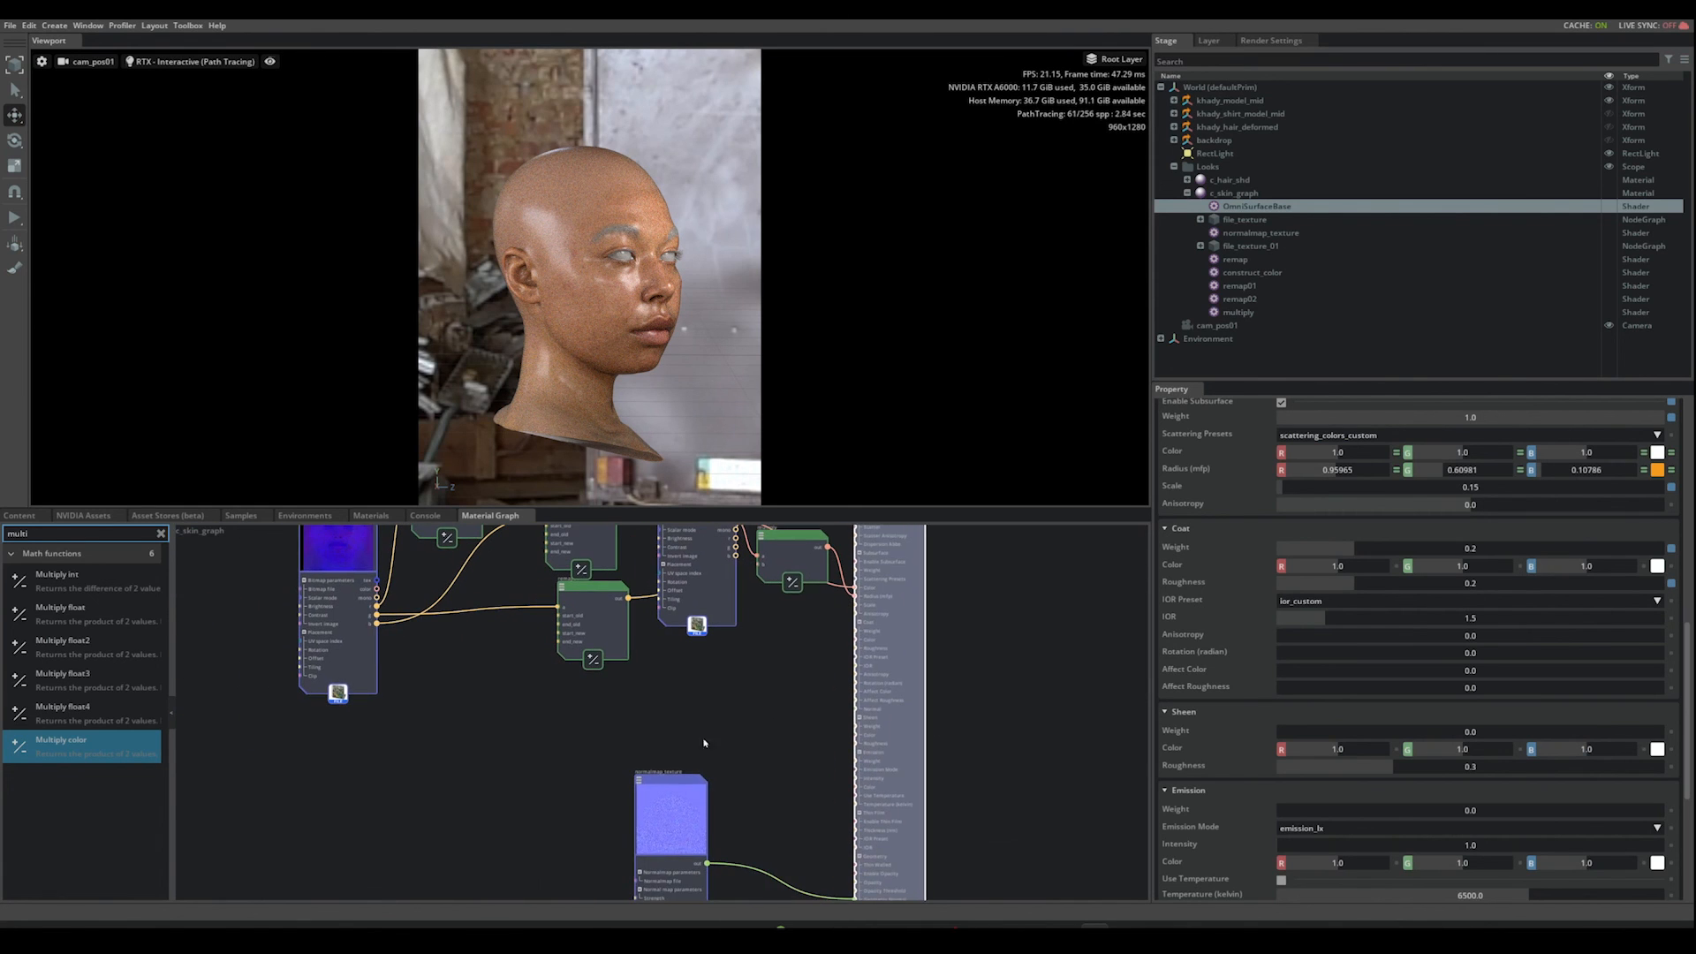
{"action": "left_click_drag", "start_coordinate": [681, 784], "coordinate": [688, 677]}
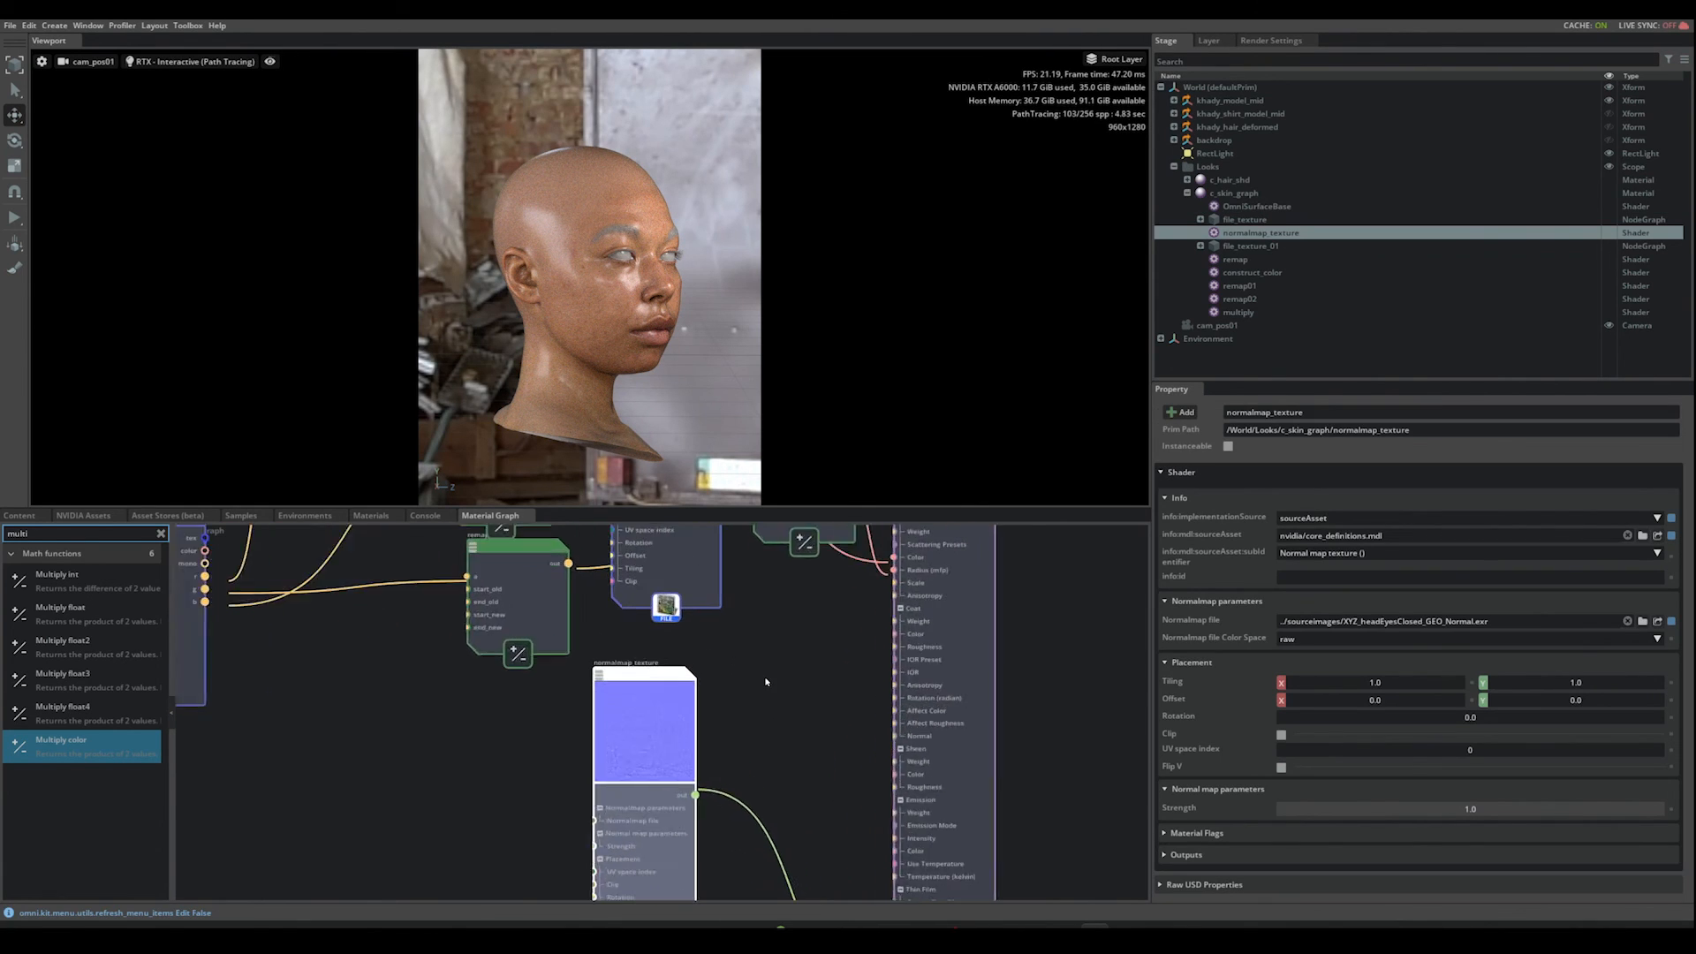
{"action": "scroll", "coordinate": [755, 675], "scroll_direction": "up", "scroll_amount": 3}
{"action": "middle_click_drag", "start_coordinate": [772, 676], "coordinate": [720, 704]}
{"action": "left_click_drag", "start_coordinate": [570, 702], "coordinate": [625, 675]}
Step: Connect the normalmap_texture output to the Coat Normal input of the OmniSurfaceBase node
{"action": "scroll", "coordinate": [757, 769], "scroll_direction": "up", "scroll_amount": 4}
{"action": "scroll", "coordinate": [783, 765], "scroll_direction": "down", "scroll_amount": 1}
{"action": "middle_click_drag", "start_coordinate": [781, 765], "coordinate": [707, 751]}
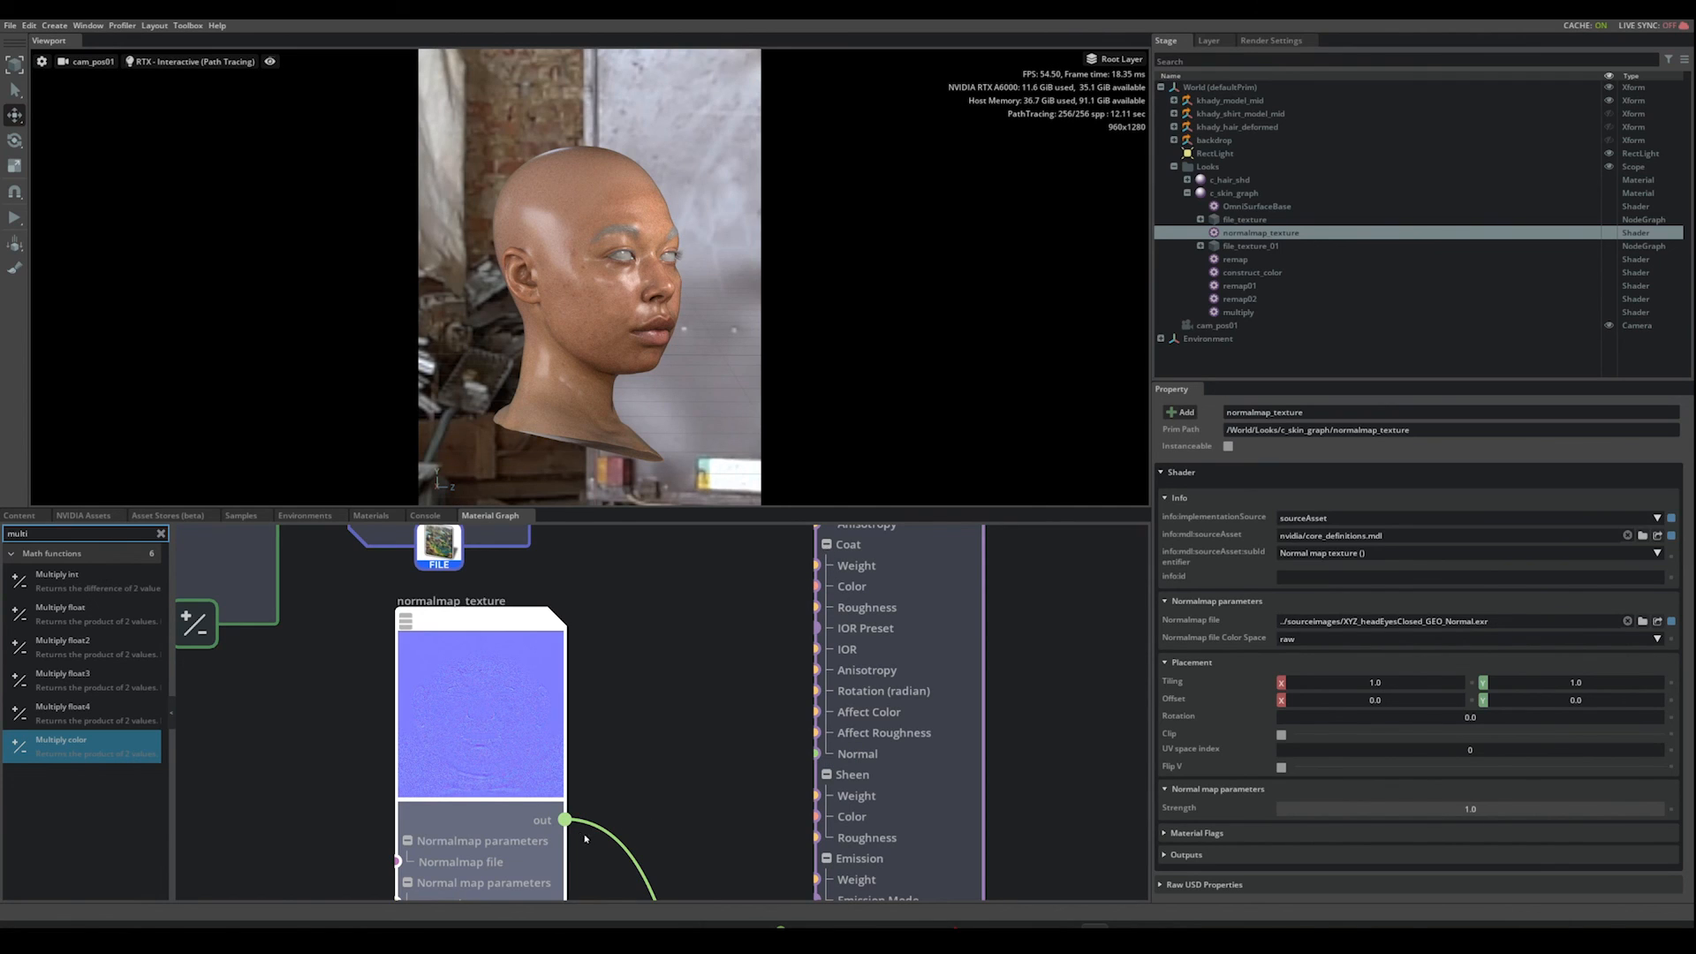
{"action": "left_click_drag", "start_coordinate": [565, 820], "coordinate": [812, 756]}
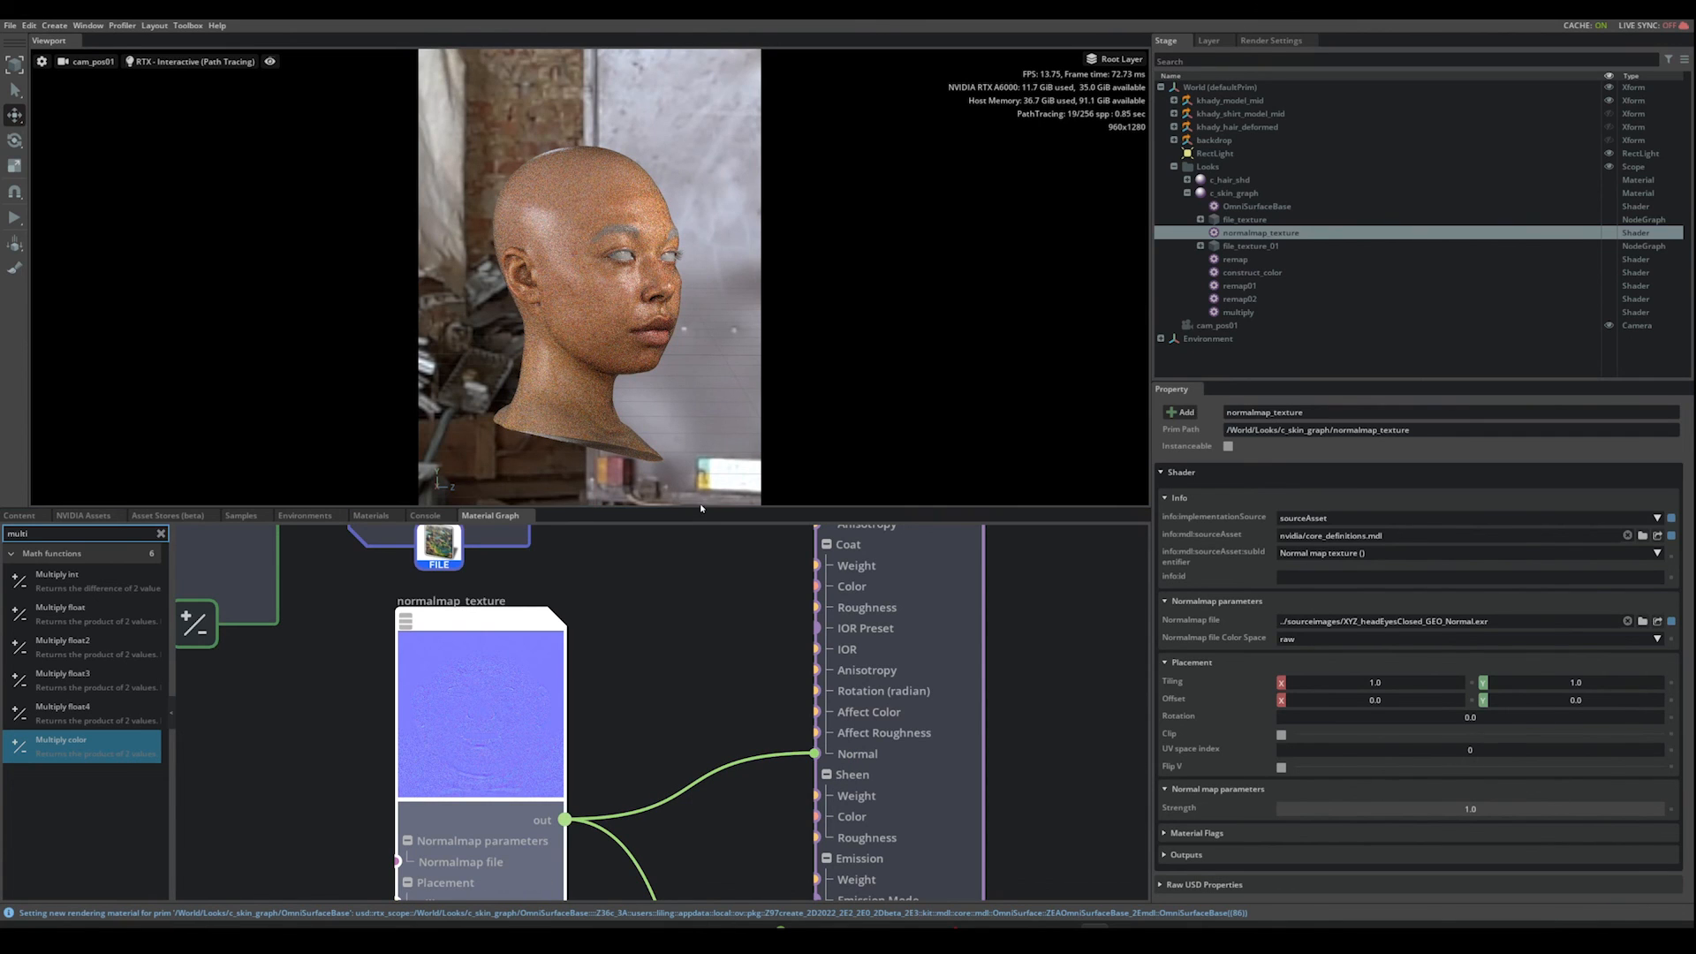
Step: Clear the node selection and enlarge the viewport by reducing the height of the material graph area
{"action": "left_click", "coordinate": [663, 437]}
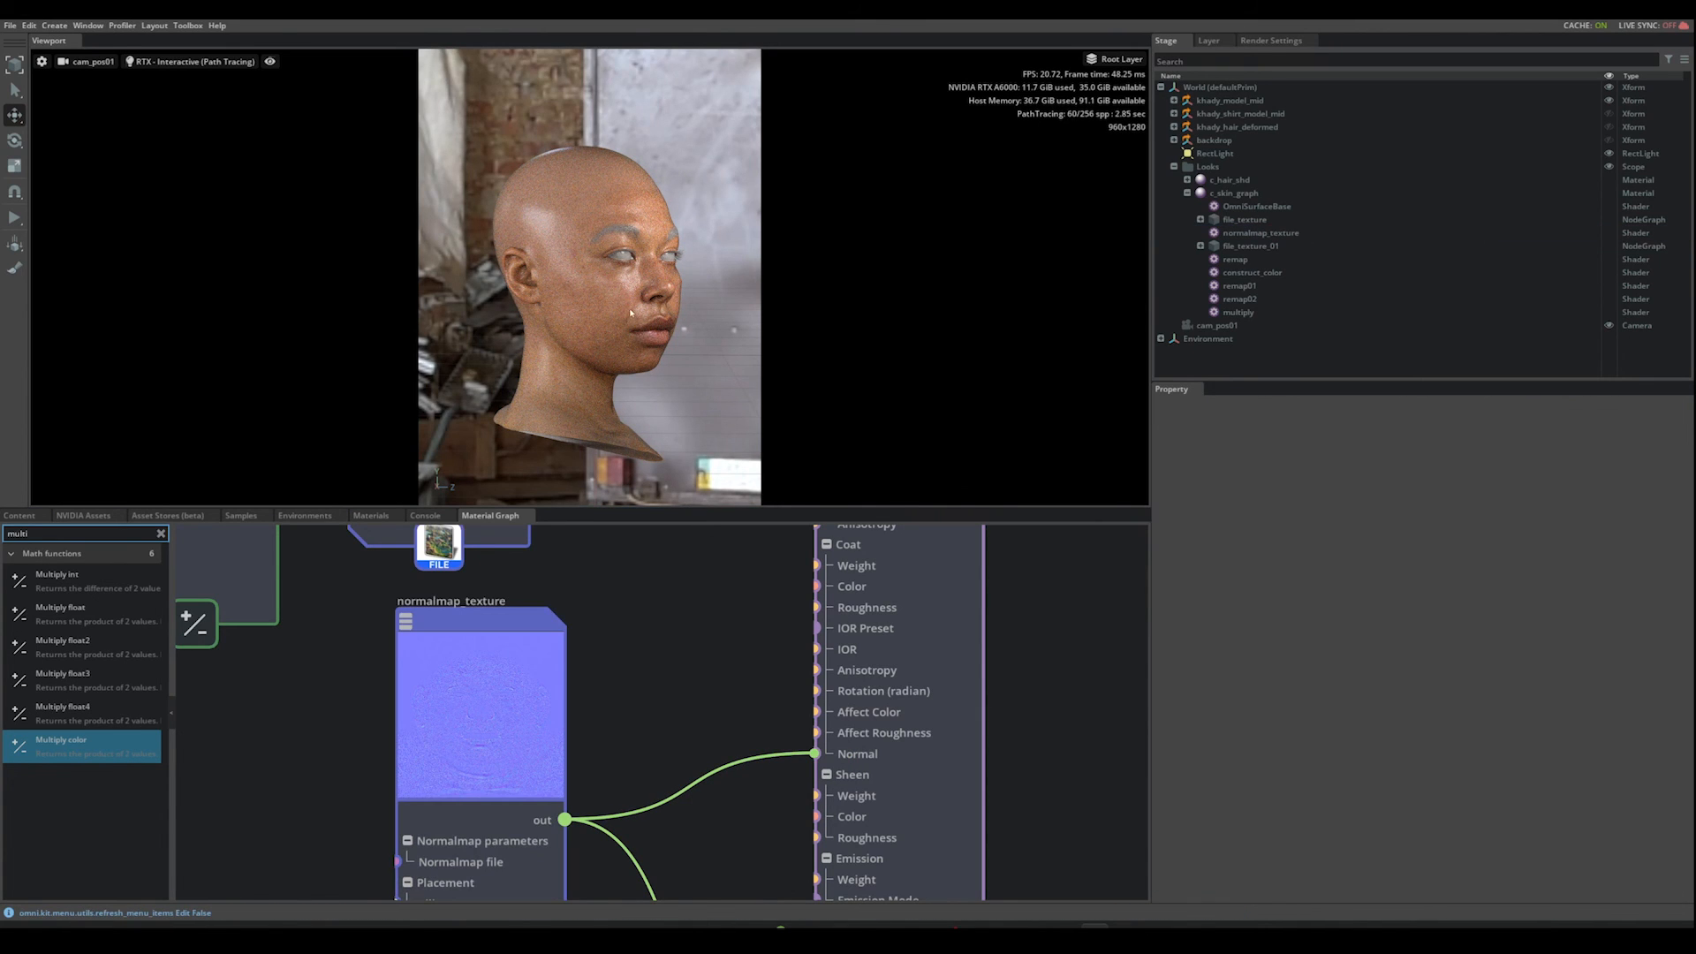
{"action": "left_click_drag", "start_coordinate": [712, 516], "coordinate": [721, 631]}
{"action": "middle_click_drag", "start_coordinate": [1021, 776], "coordinate": [975, 737]}
Step: Set the Sheen Weight of the OmniSurfaceBase node to 0.015
{"action": "left_click", "coordinate": [884, 746]}
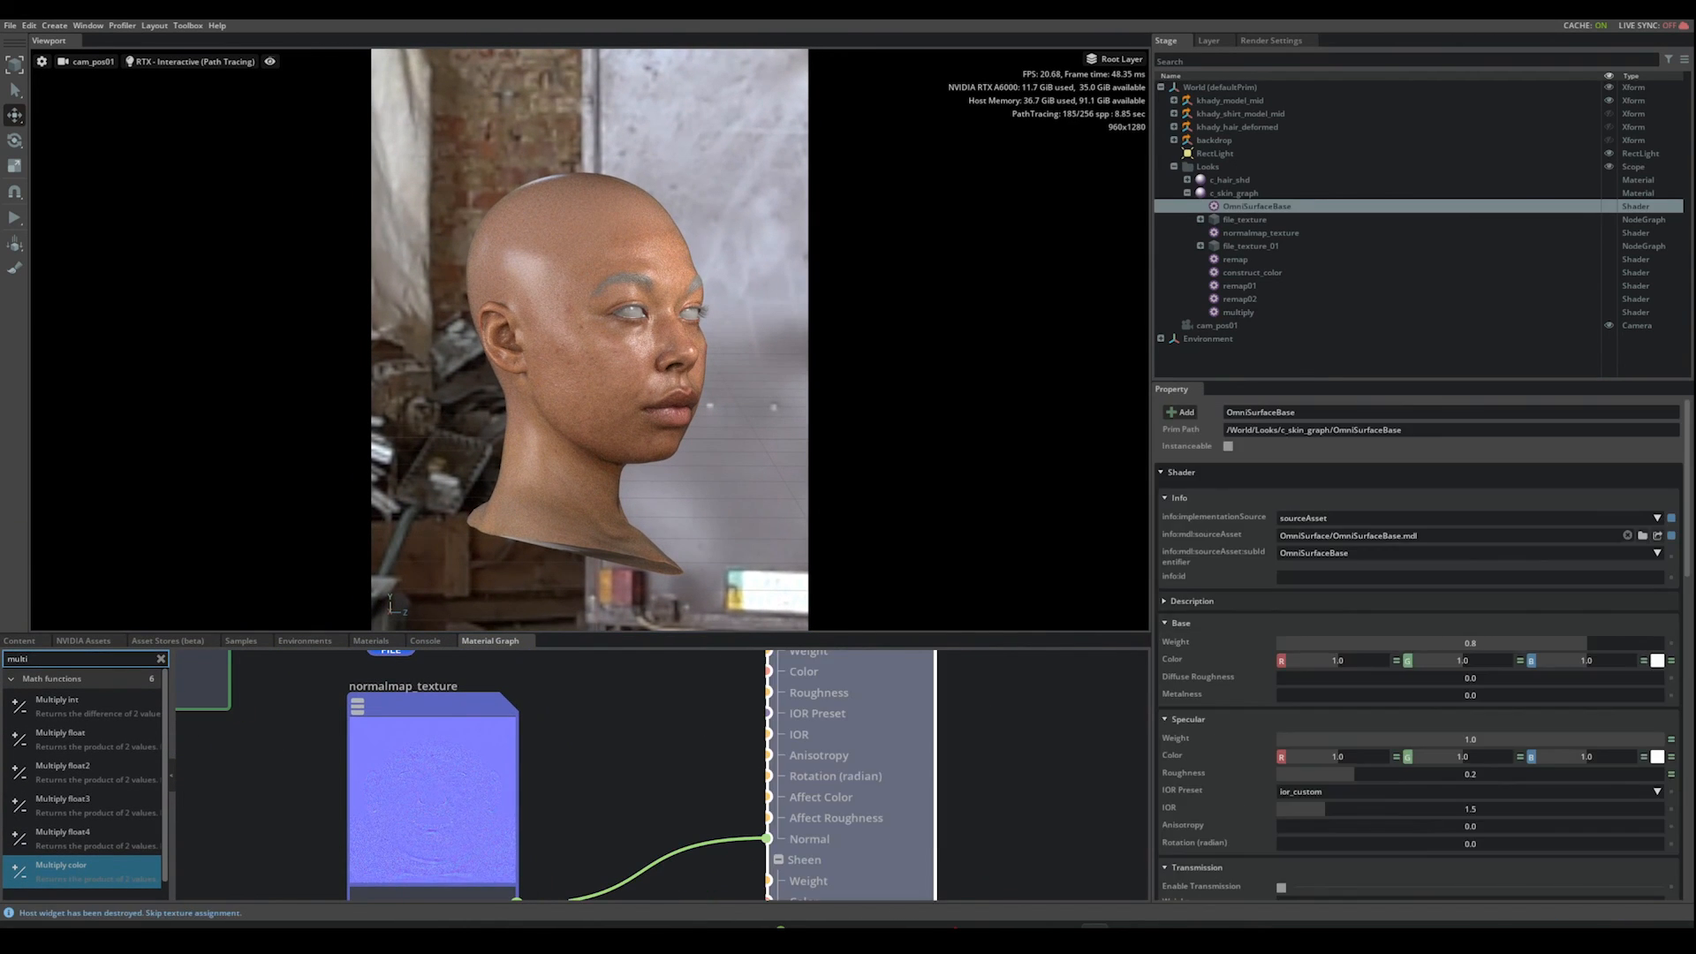
{"action": "scroll", "coordinate": [1413, 649], "scroll_direction": "down", "scroll_amount": 5}
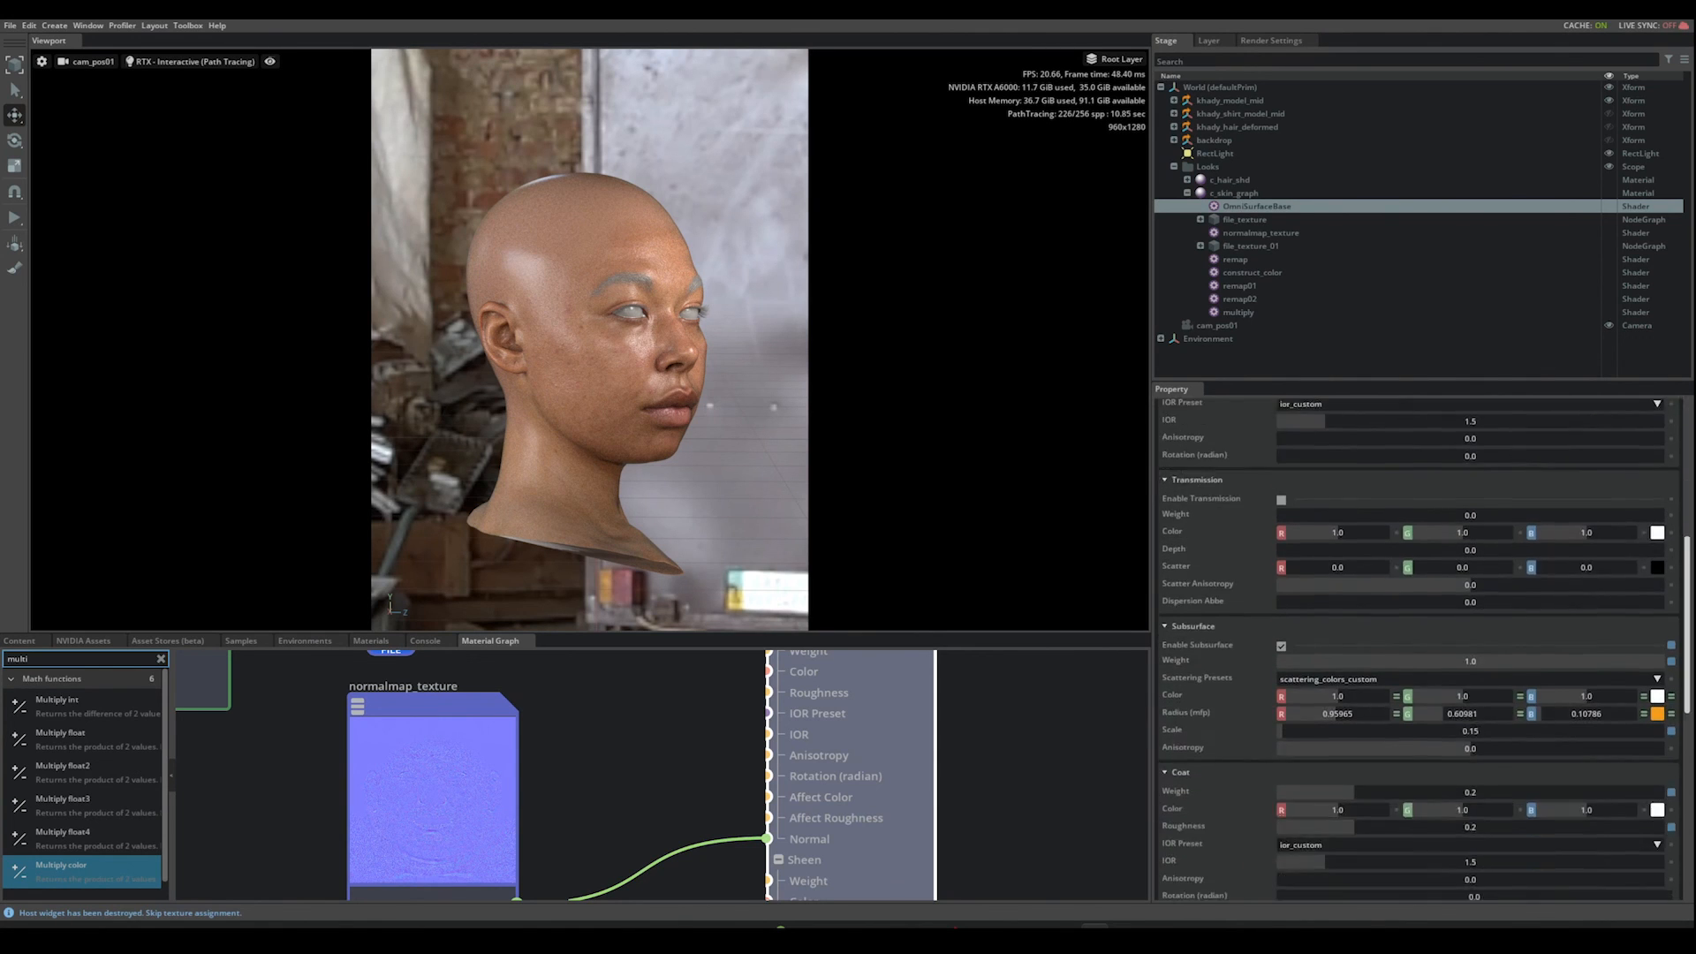
{"action": "scroll", "coordinate": [1413, 649], "scroll_direction": "down", "scroll_amount": 3}
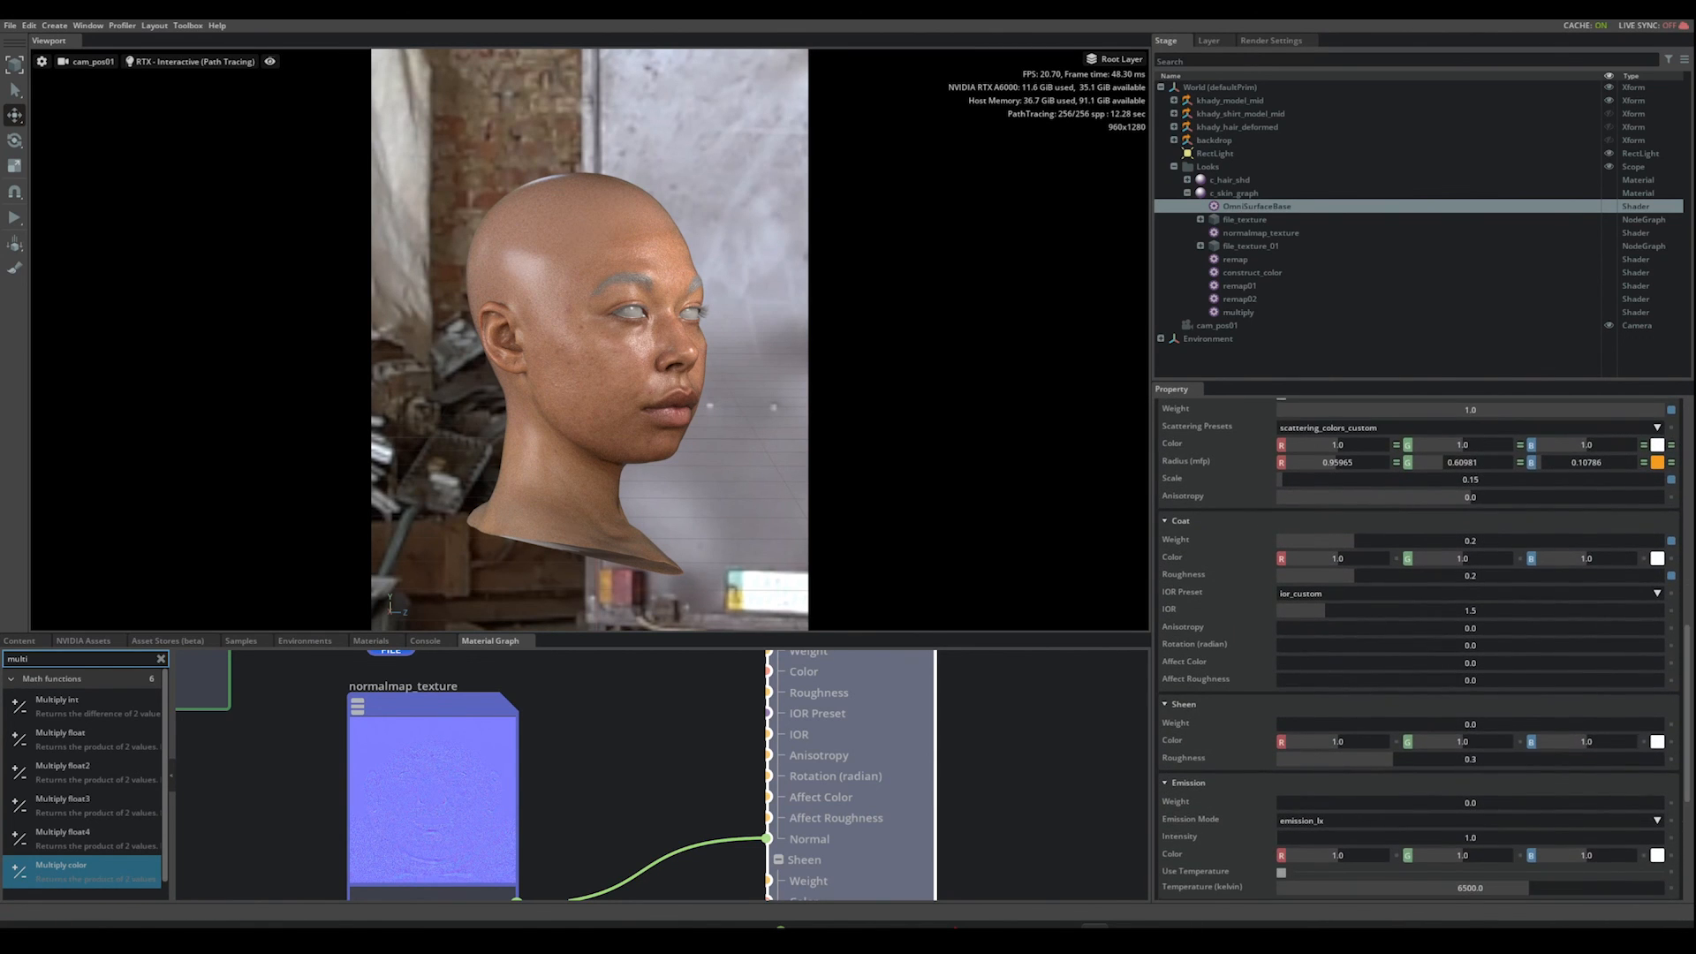
{"action": "double_click", "coordinate": [1454, 723]}
{"action": "type", "text": "0.015"}
{"action": "key", "text": "Return"}
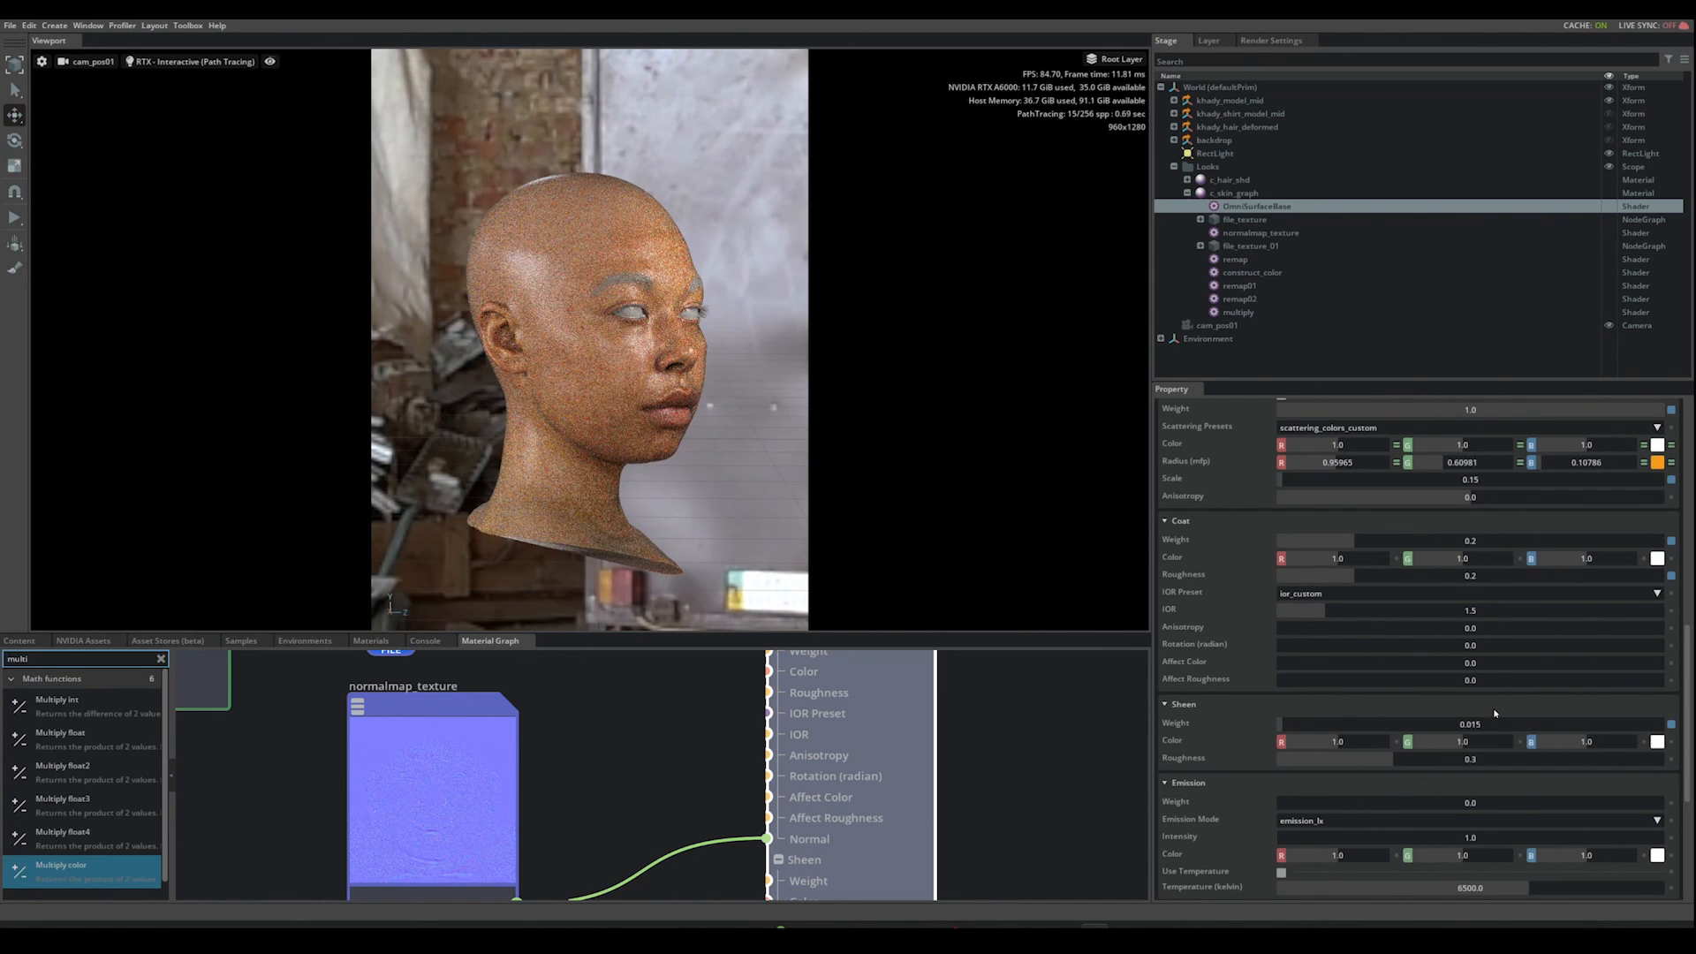
{"action": "middle_click_drag", "start_coordinate": [1060, 737], "coordinate": [991, 727]}
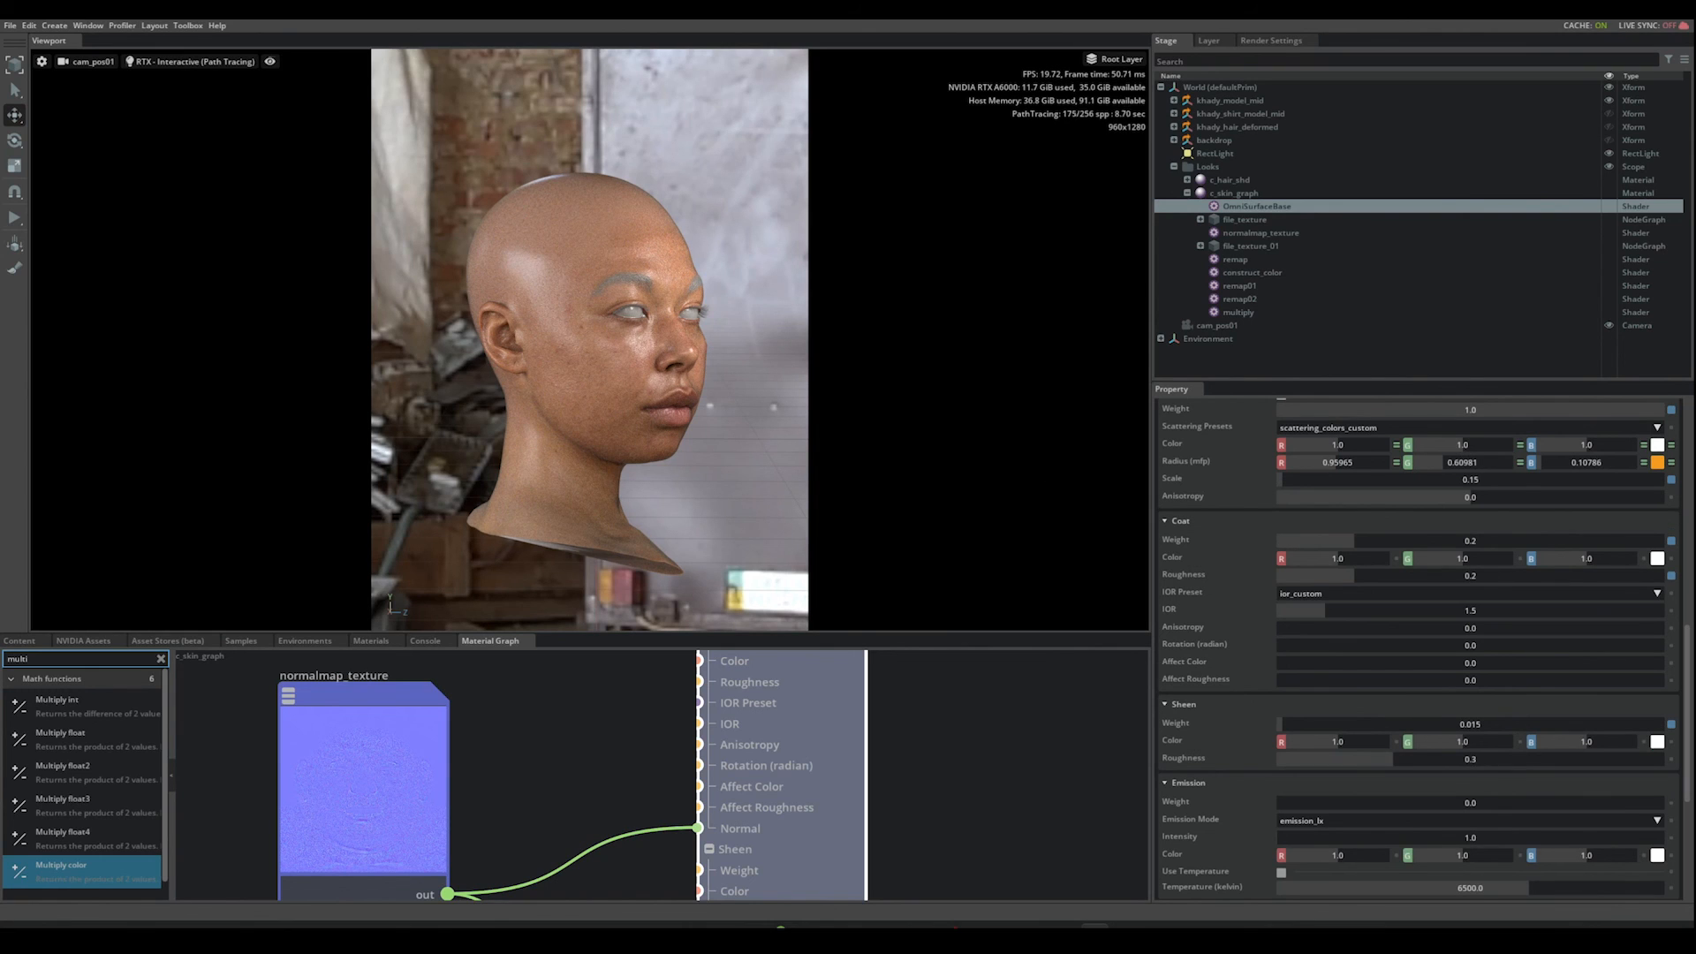
{"action": "scroll", "coordinate": [1669, 667], "scroll_direction": "down", "scroll_amount": 2}
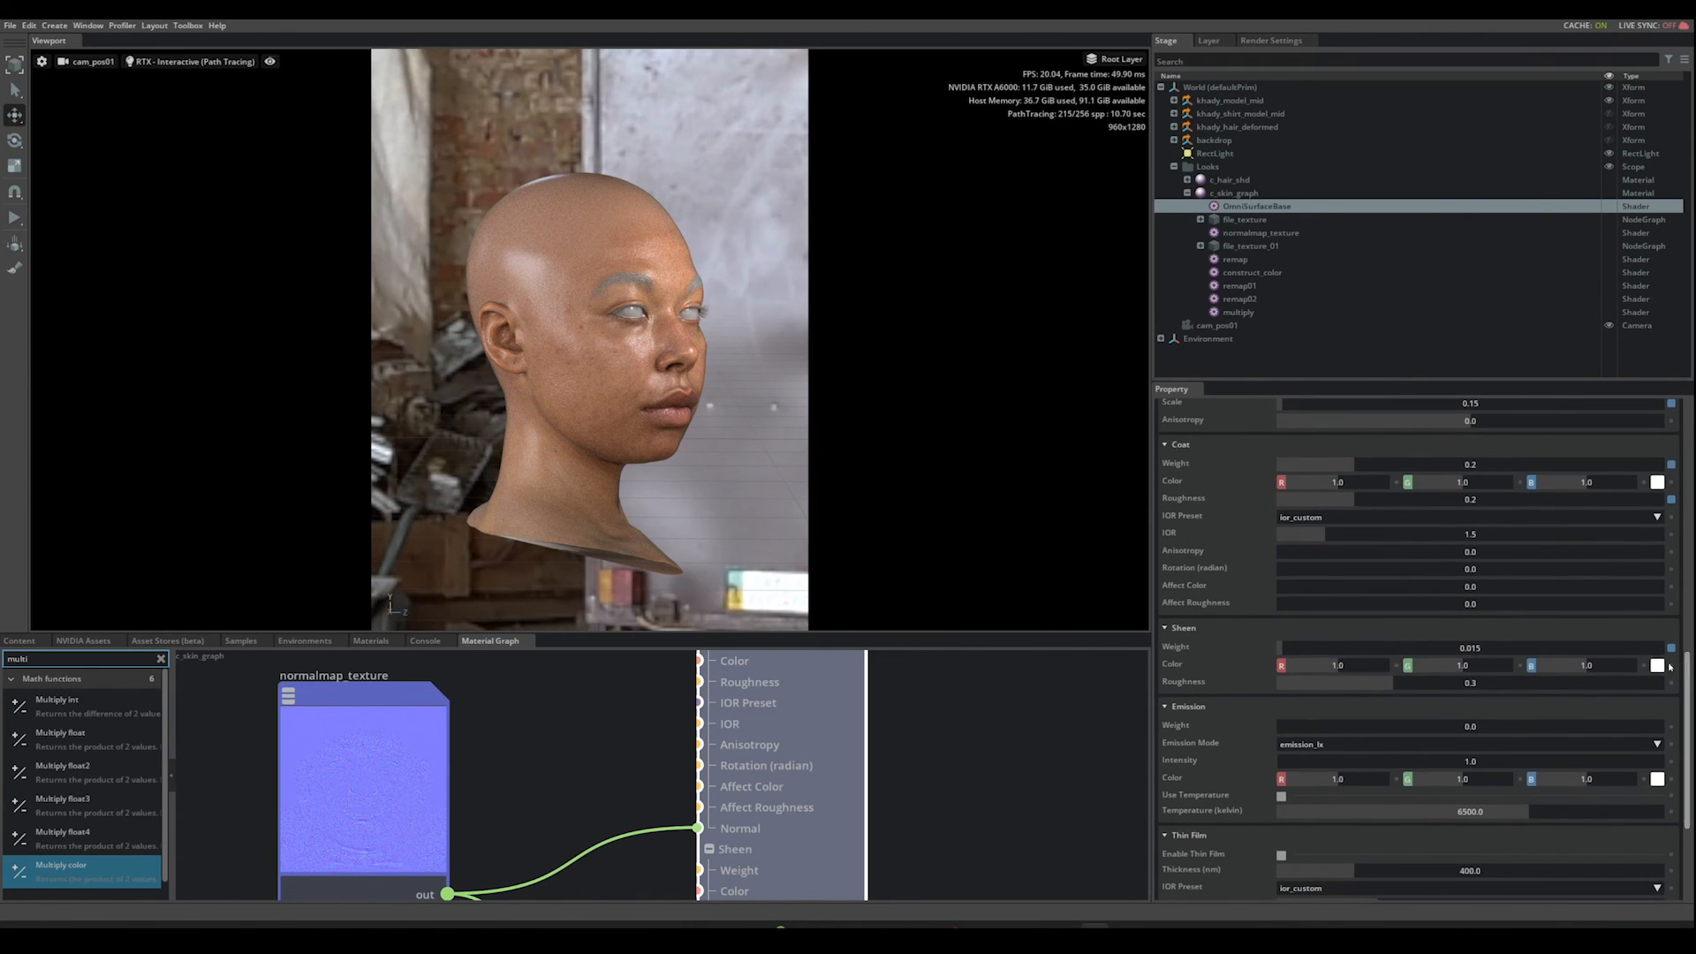
{"action": "scroll", "coordinate": [979, 746], "scroll_direction": "down", "scroll_amount": 2}
{"action": "middle_click_drag", "start_coordinate": [990, 770], "coordinate": [927, 738]}
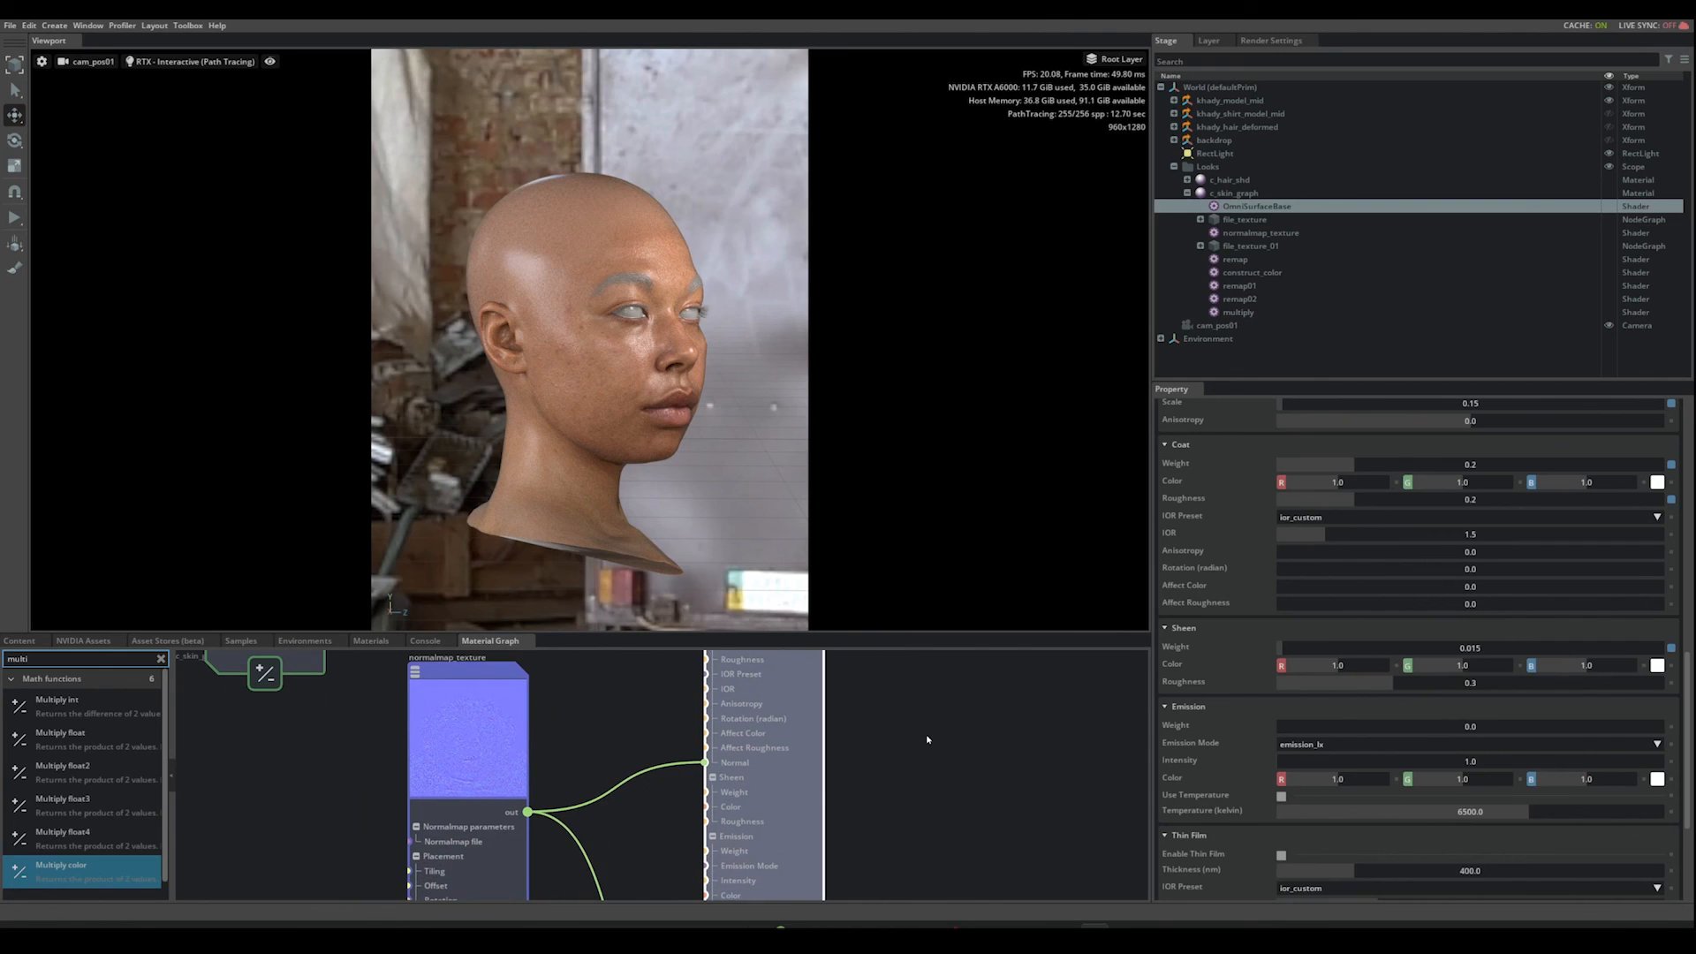